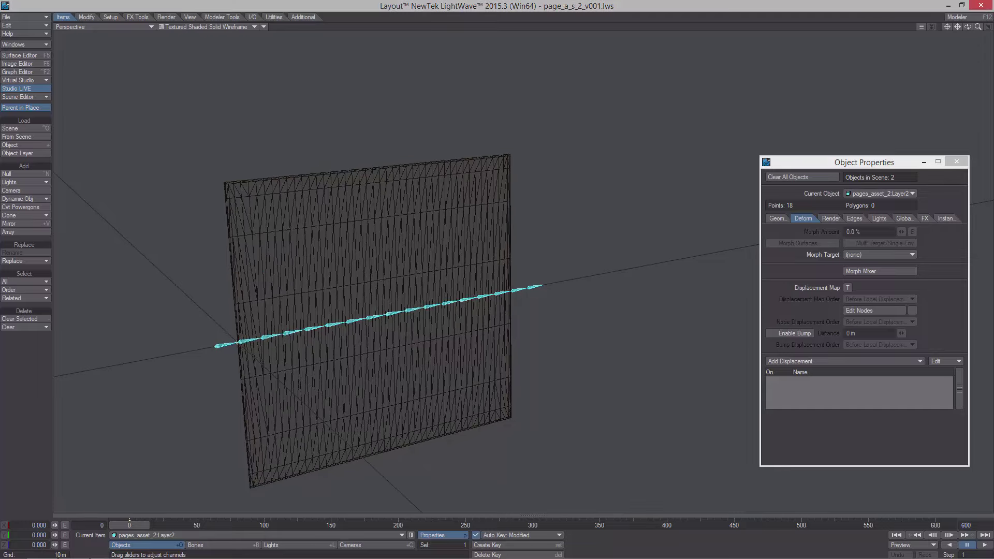
ctrl+alt+drag(557, 219, 603, 232)
alt+drag(387, 294, 362, 245)
mouse_move(557, 233)
ctrl+alt+mouse_down()
mouse_move(584, 221)
mouse_move(569, 242)
ctrl+alt+mouse_up()
alt+drag(497, 240, 507, 239)
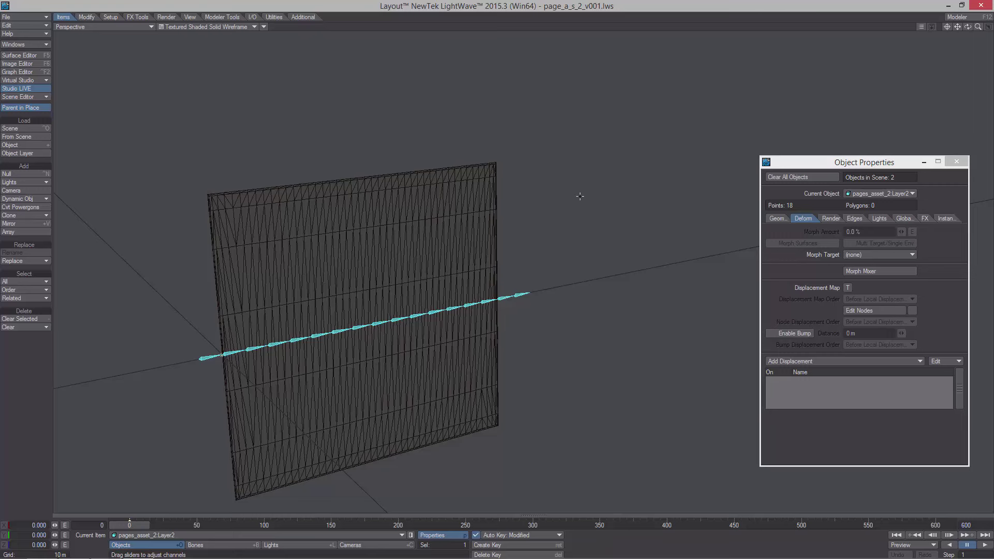
alt+drag(592, 243, 315, 208)
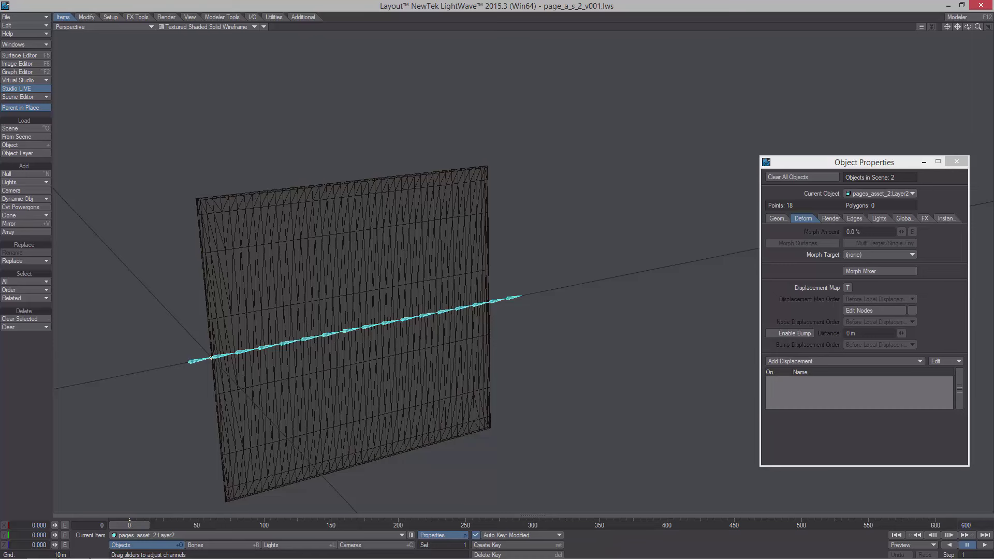
alt+shift+drag(403, 232, 398, 246)
Make pages_asset_2:Layer1 the current object, look over its deformation and geometry properties, and close the properties window
click(901, 194)
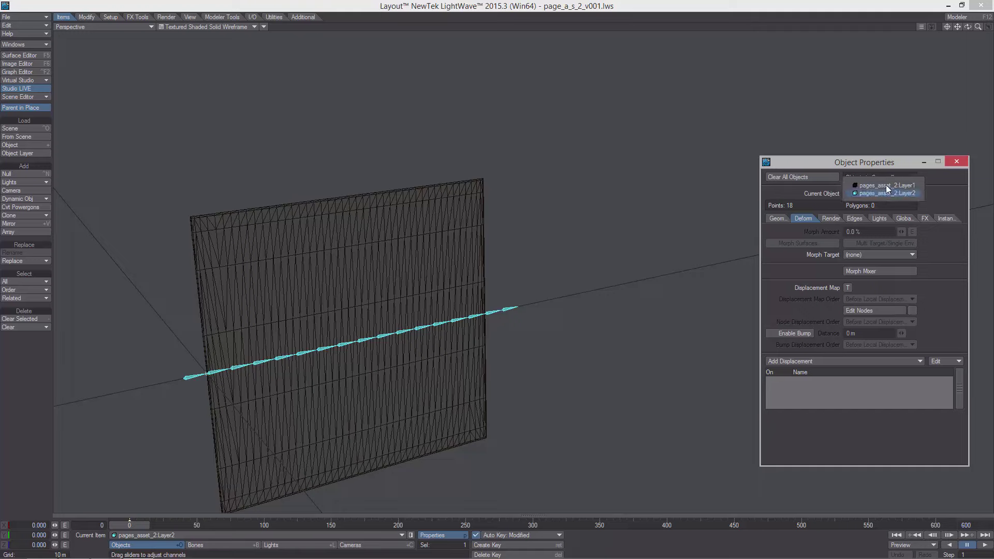
click(880, 186)
click(913, 310)
alt+shift+drag(394, 331, 407, 315)
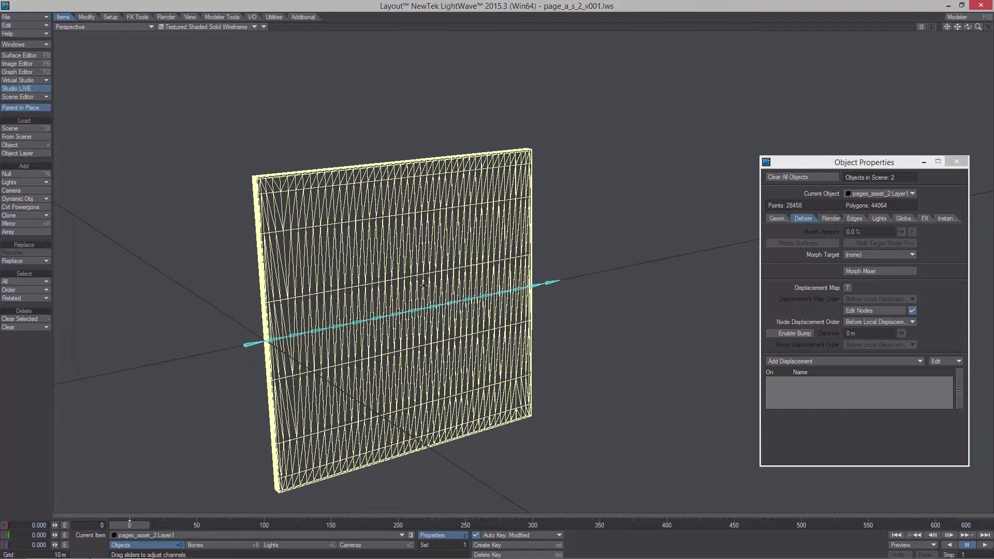
click(777, 218)
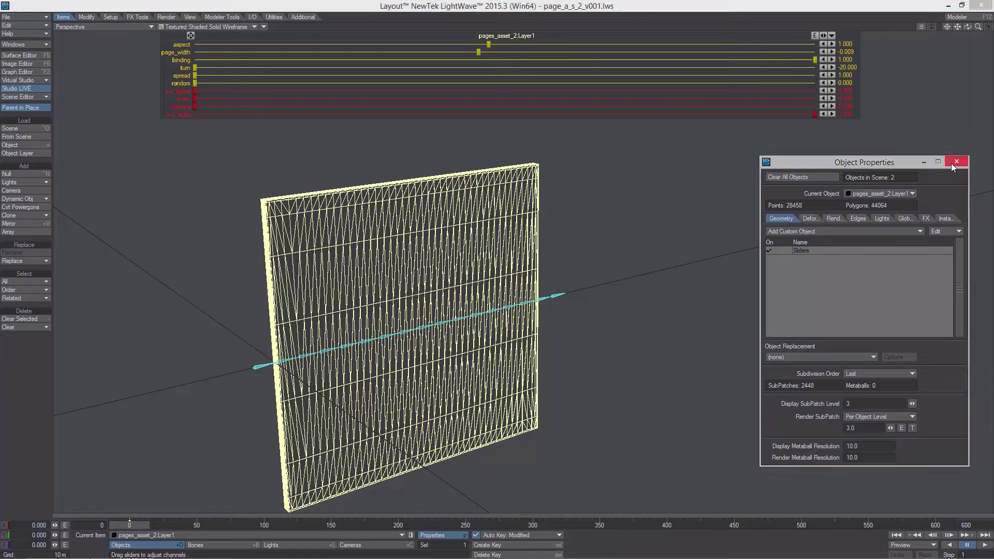
click(956, 162)
Switch to bone selection and set the pages' aspect slider to about 1.335
key(shift+b)
alt+drag(449, 280, 432, 296)
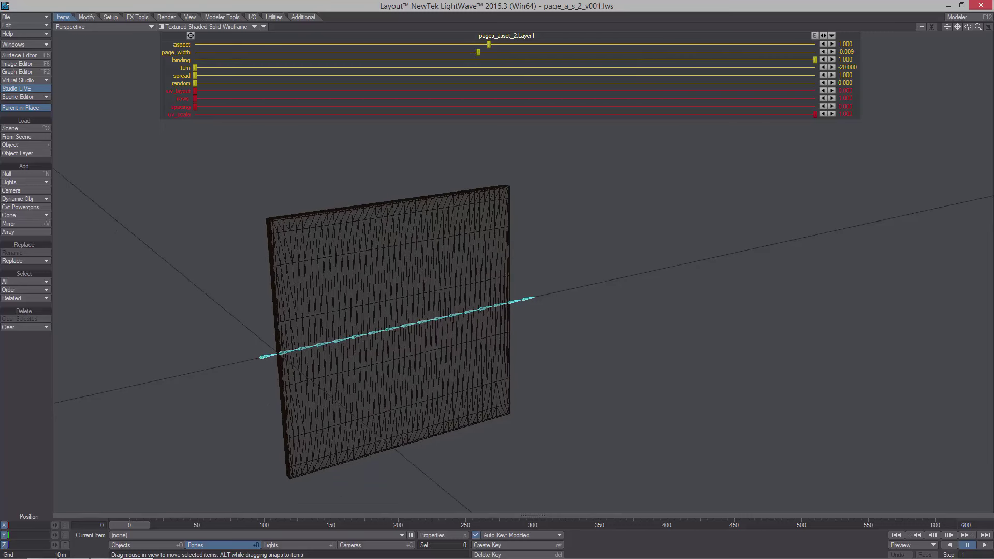
drag(489, 45, 380, 45)
drag(444, 45, 599, 45)
alt+drag(435, 88, 451, 89)
mouse_move(477, 53)
mouse_down()
mouse_move(455, 52)
mouse_move(496, 53)
mouse_move(454, 52)
mouse_move(480, 52)
mouse_up()
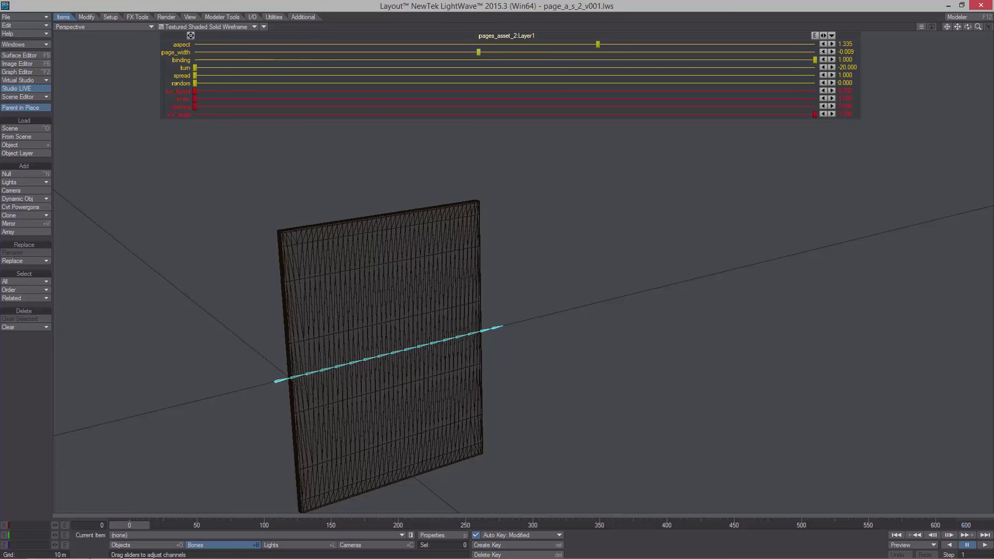
alt+drag(394, 331, 407, 331)
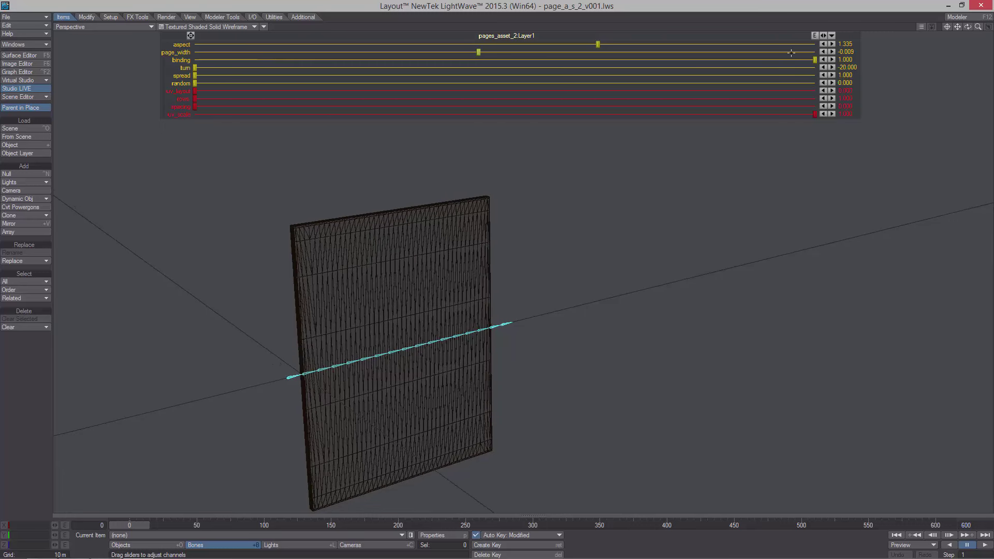
Lower the binding slider to about 0.070 and view the spine edge of the pages
drag(815, 59, 195, 59)
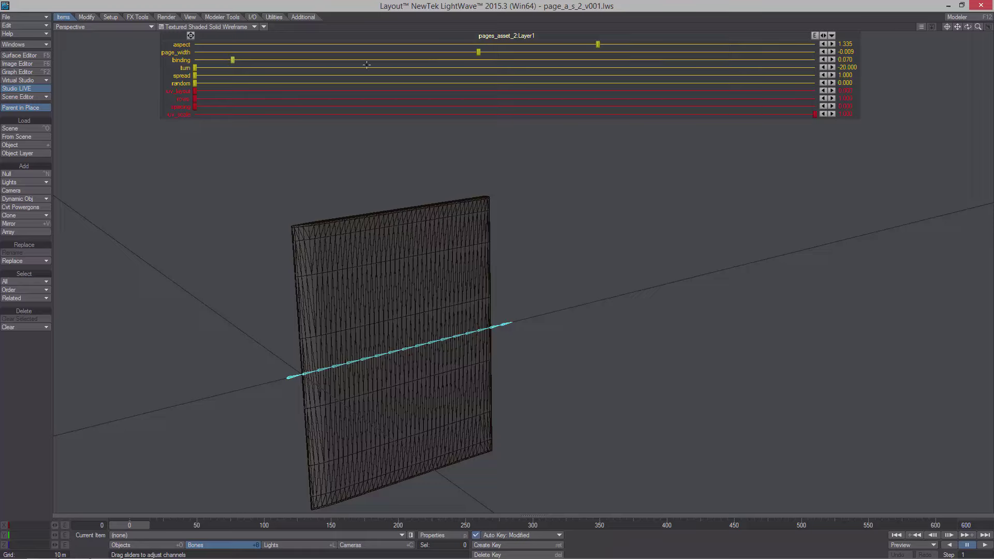
scroll(302, 198, up, 3)
alt+drag(329, 213, 349, 181)
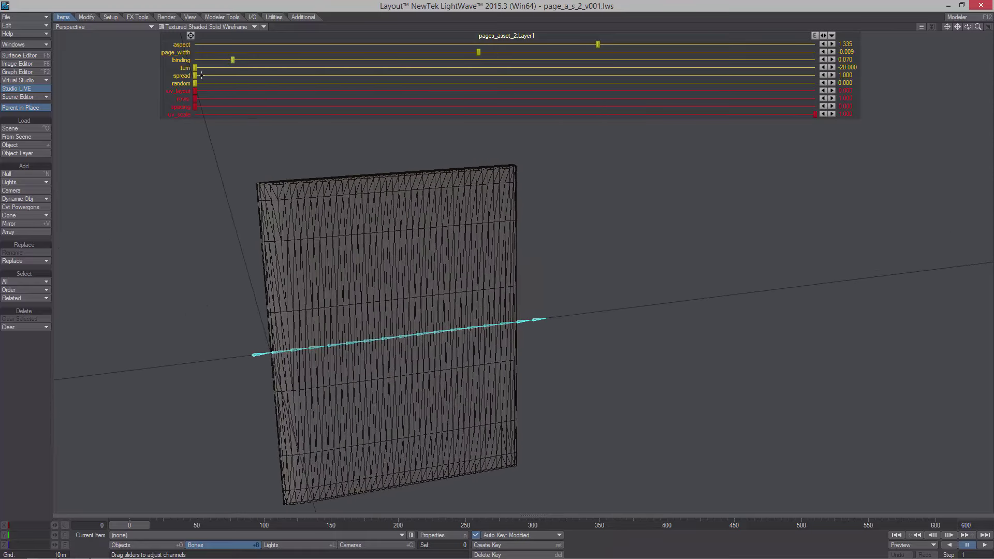
Fan the pages open by setting the spread slider to about 6.454 and the turn slider to about -1.970
drag(222, 68, 354, 68)
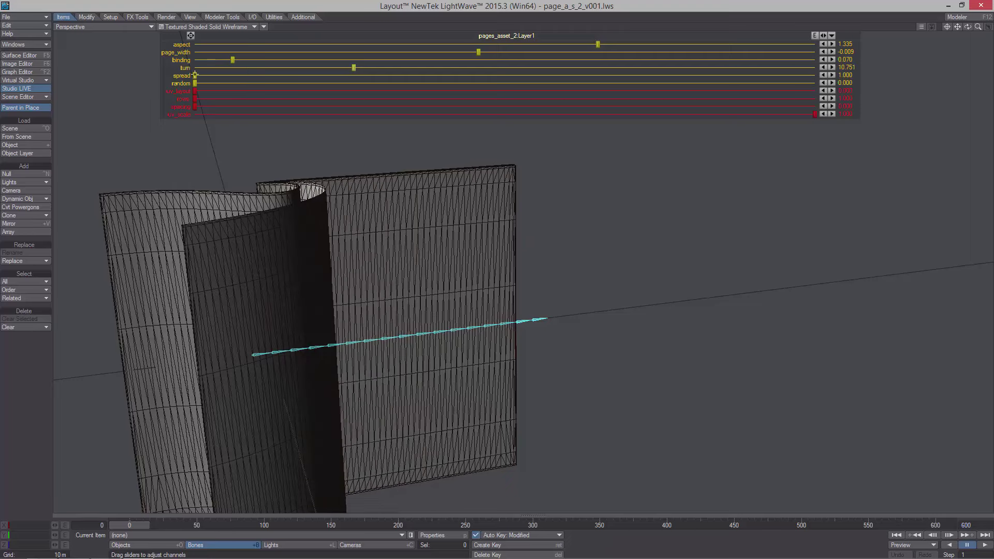
drag(194, 76, 229, 76)
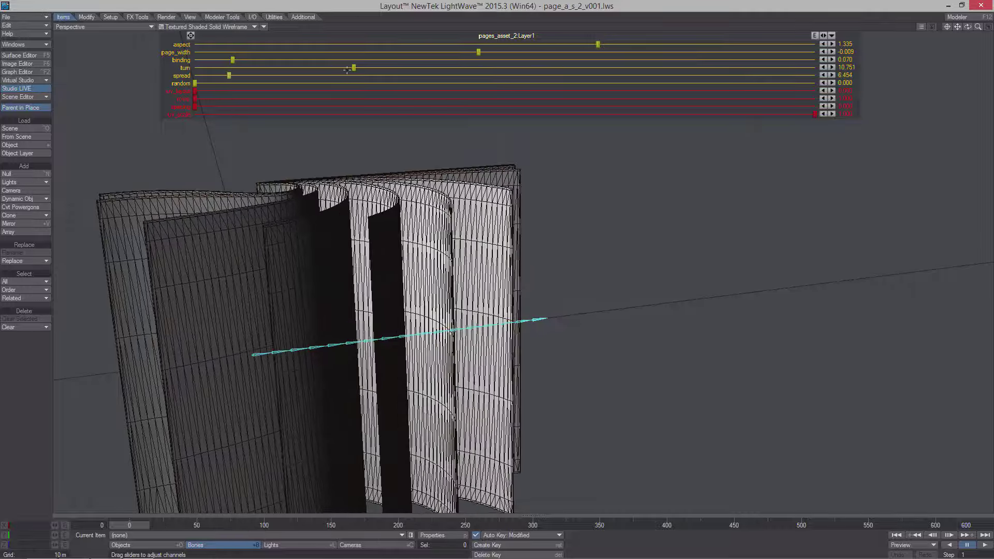
drag(354, 67, 288, 68)
Set Layer1's Display SubPatch Level to 0 and inspect the unsubdivided page geometry
click(392, 179)
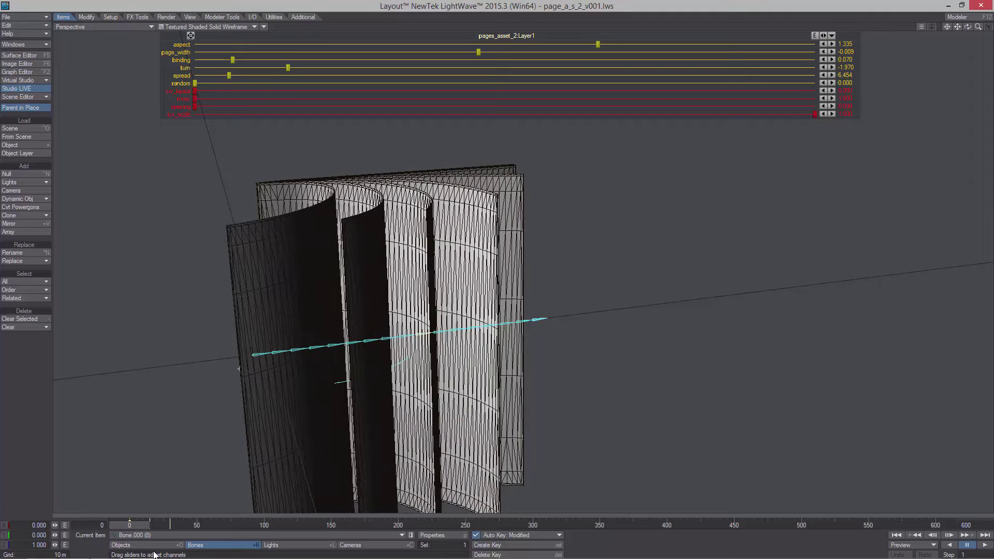
key(p)
click(811, 218)
click(782, 219)
drag(861, 404, 790, 404)
text(0)
key(Return)
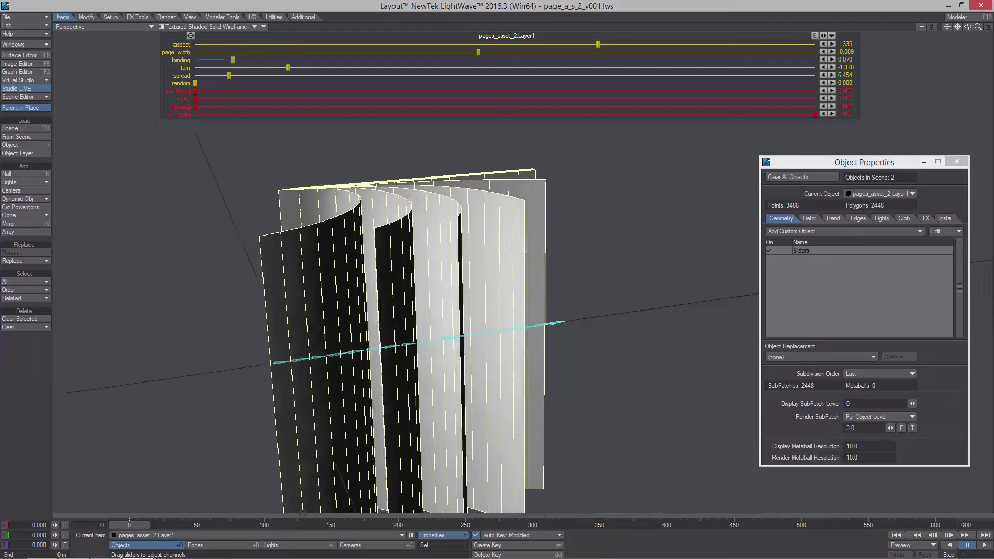
alt+shift+drag(445, 290, 409, 340)
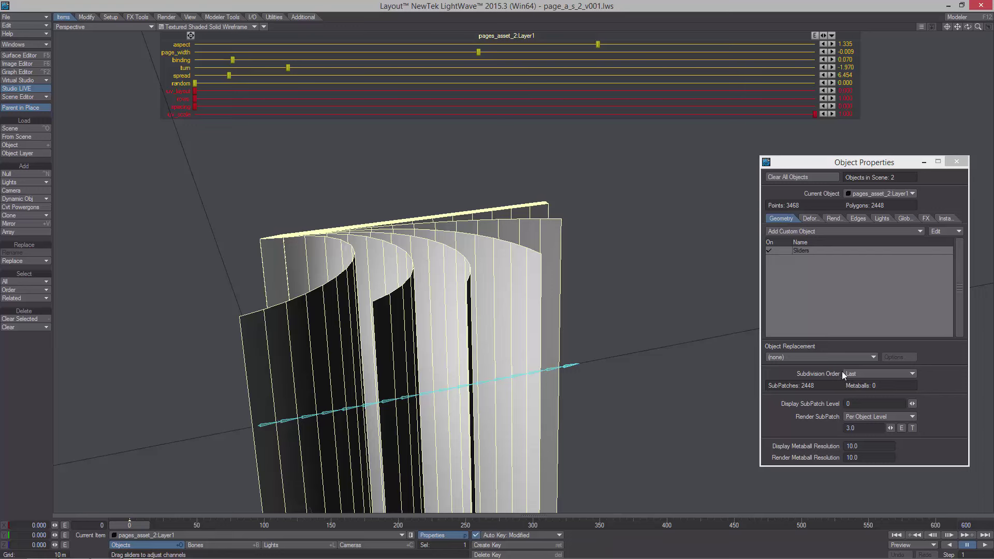
alt+drag(709, 365, 705, 309)
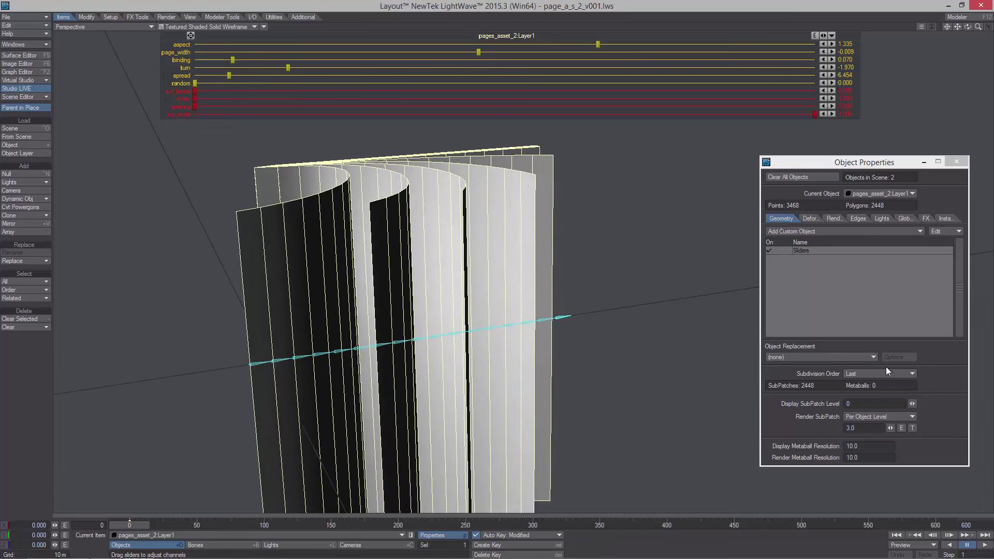
Set Layer1's Display SubPatch Level to 3 and show its deformation properties
click(808, 218)
click(777, 219)
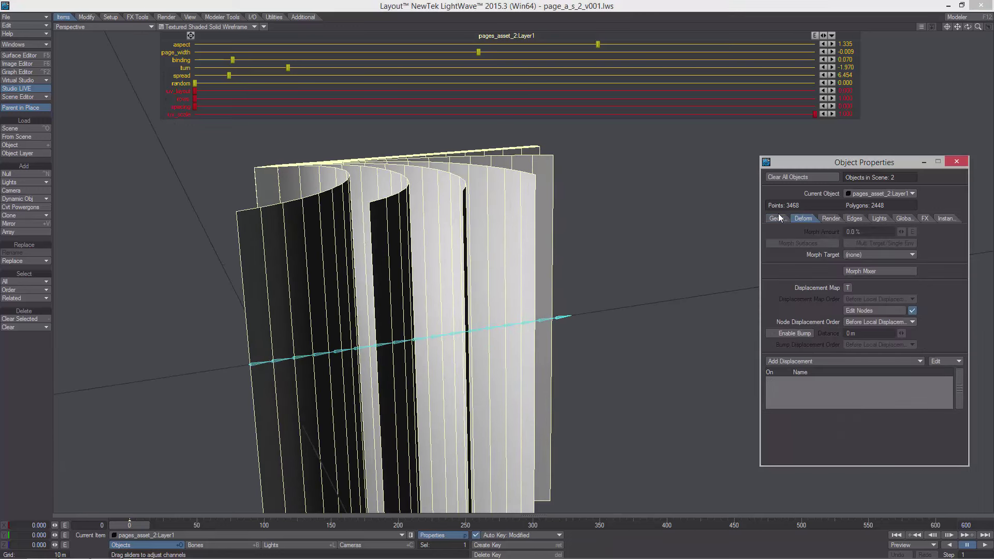
text(3)
key(Return)
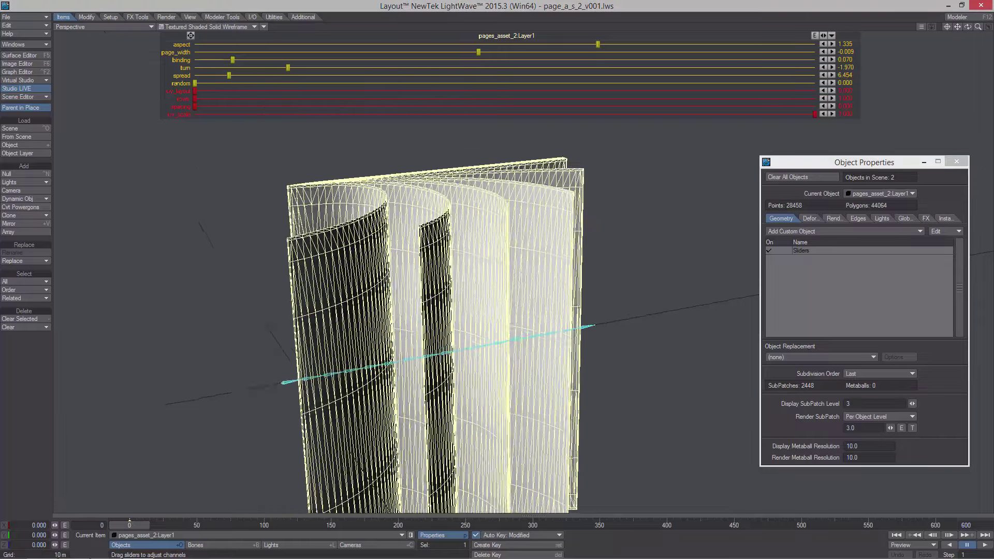
click(810, 219)
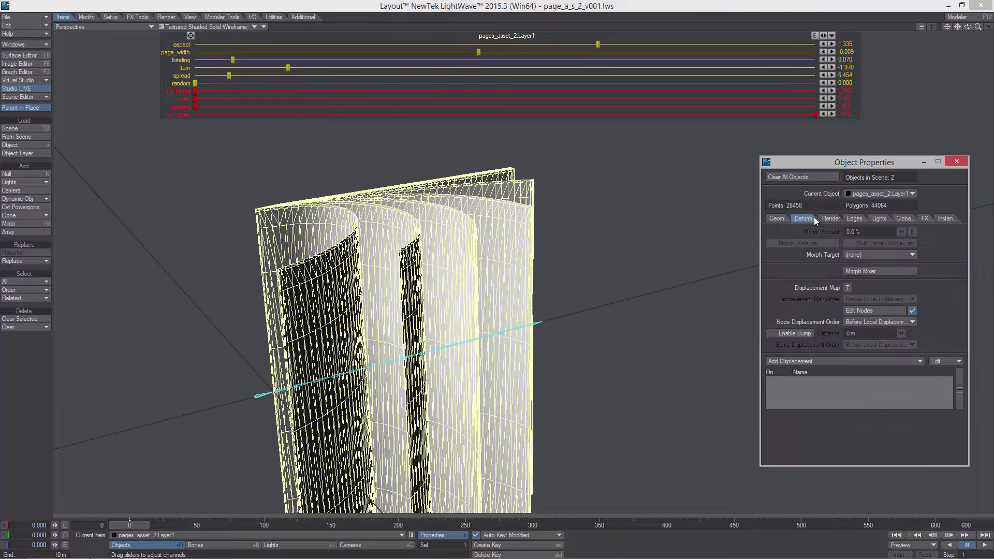
Return to bone selection, set the spread slider to about 7.280, and vary the pages with a random value of about 0.402
click(225, 546)
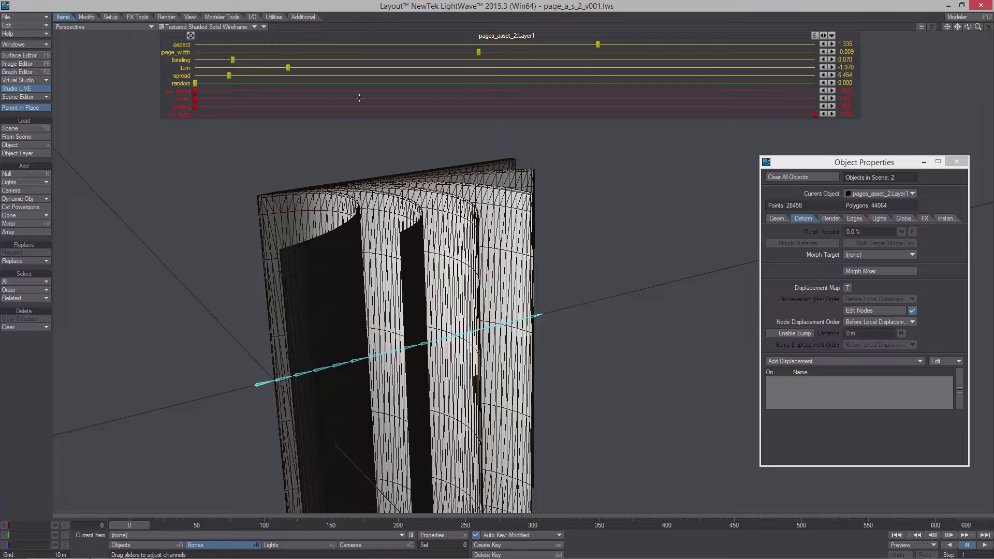
drag(229, 76, 235, 77)
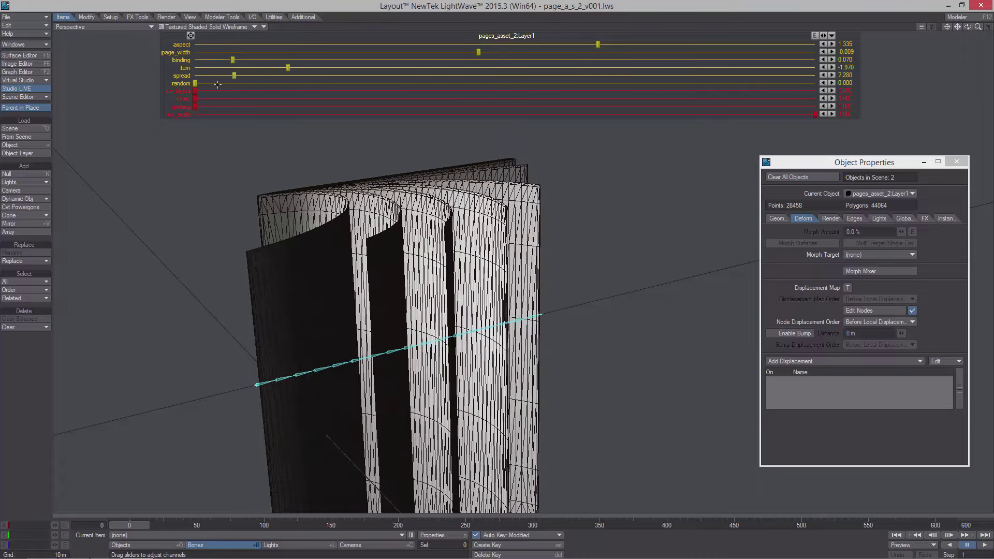
alt+drag(332, 259, 301, 259)
drag(195, 83, 539, 83)
drag(738, 83, 398, 84)
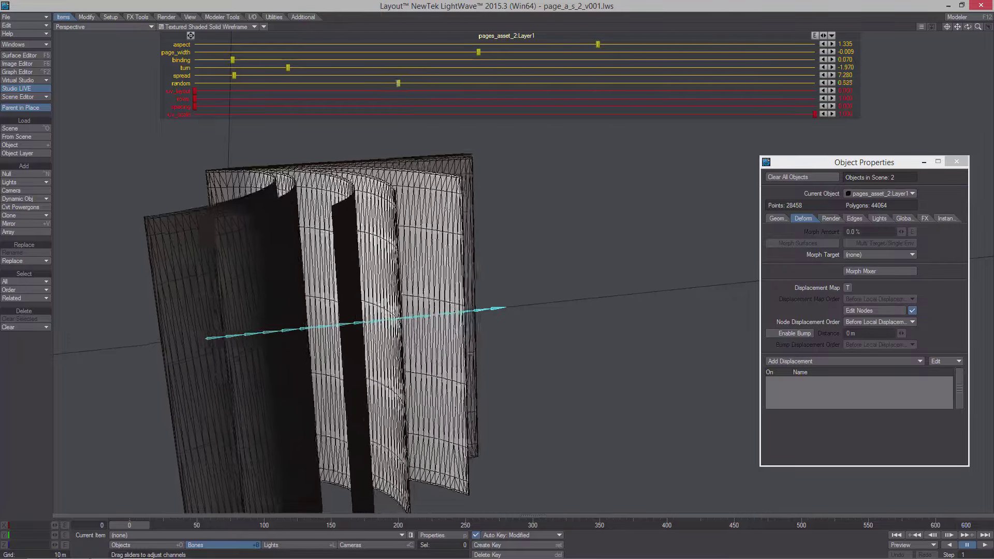
drag(624, 83, 506, 83)
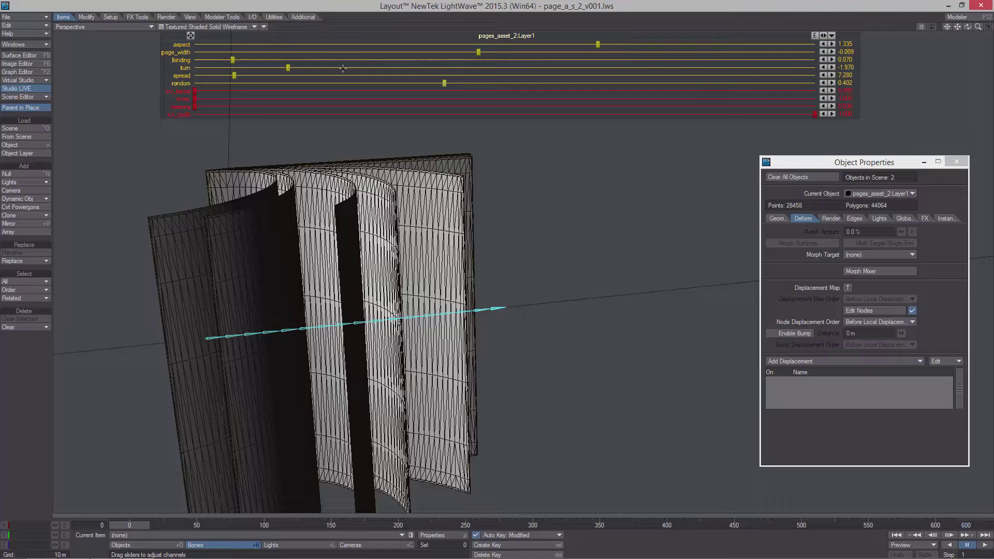
Reduce the spread slider to about 3.975 and set the turn slider to about -5.476
drag(288, 66, 324, 67)
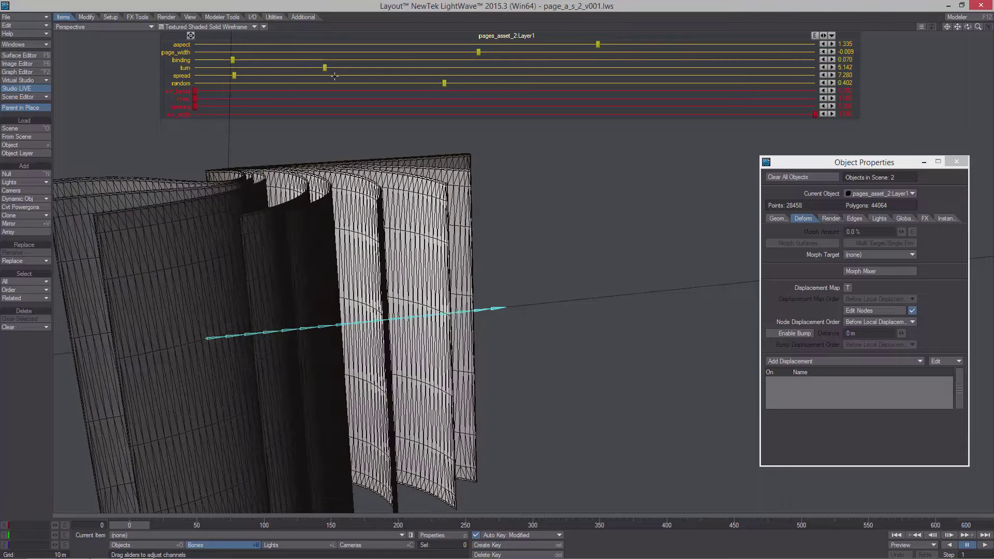
drag(233, 75, 214, 75)
drag(325, 68, 270, 68)
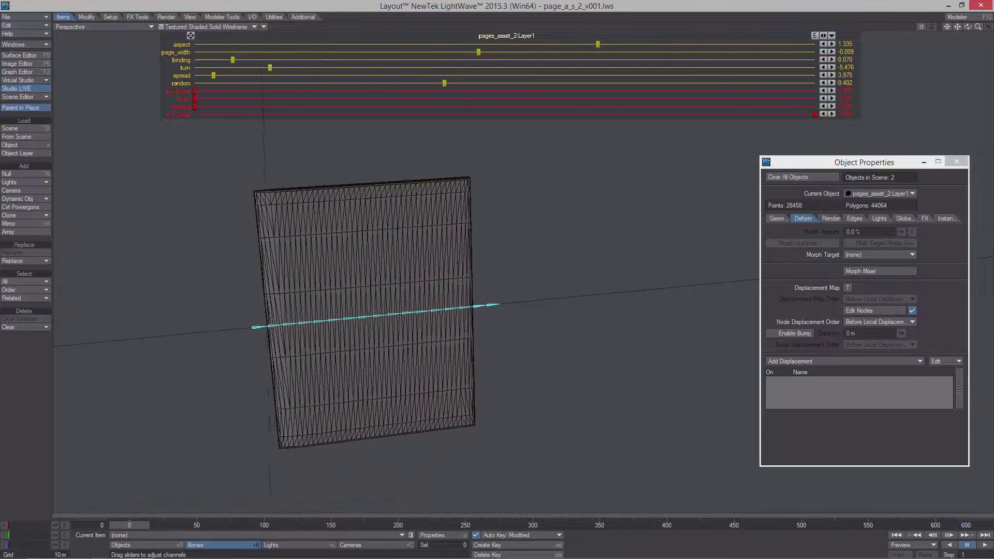
Move the properties window out of the way and raise the red layout slider to its maximum, stacking the pages in a flat column
alt+shift+drag(518, 243, 466, 244)
alt+shift+drag(518, 207, 492, 244)
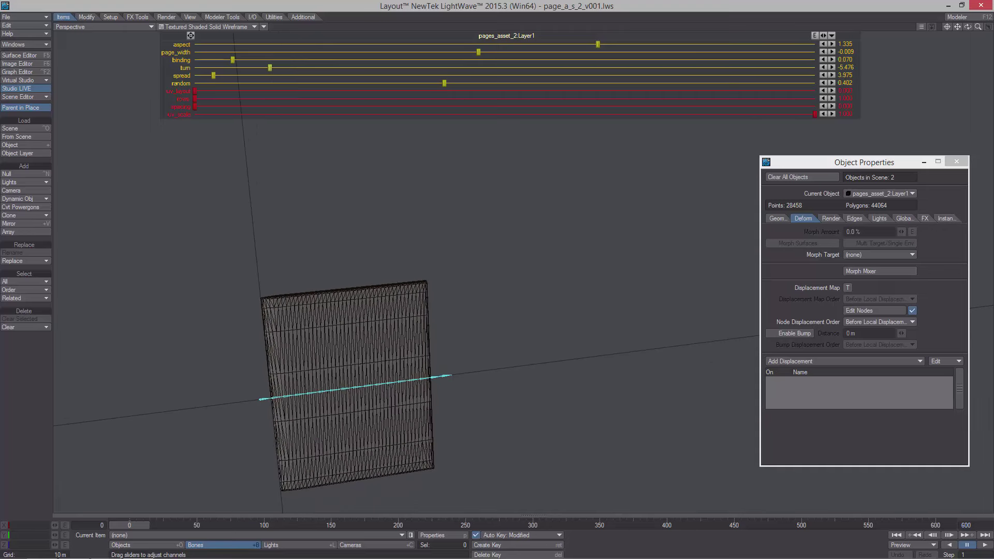
drag(789, 163, 761, 205)
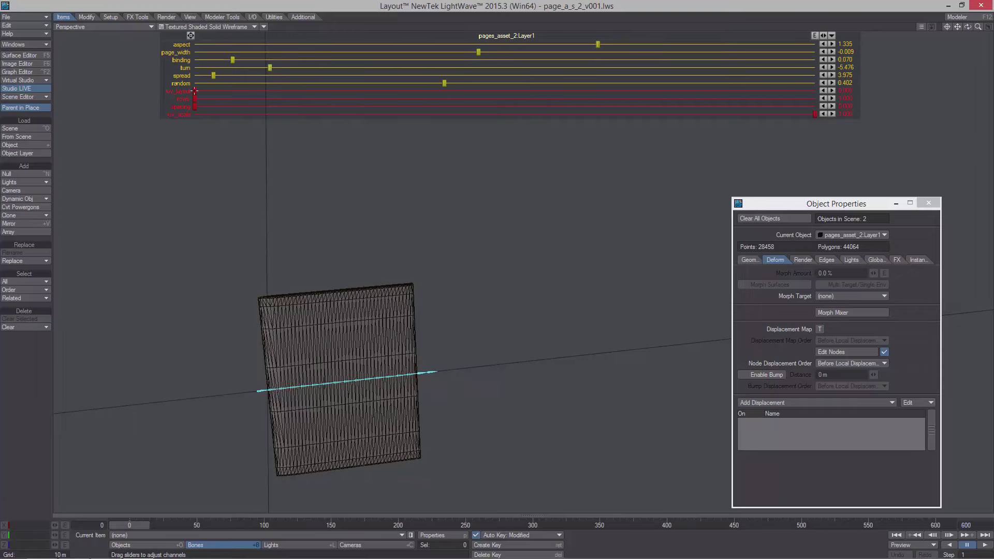
drag(195, 91, 815, 92)
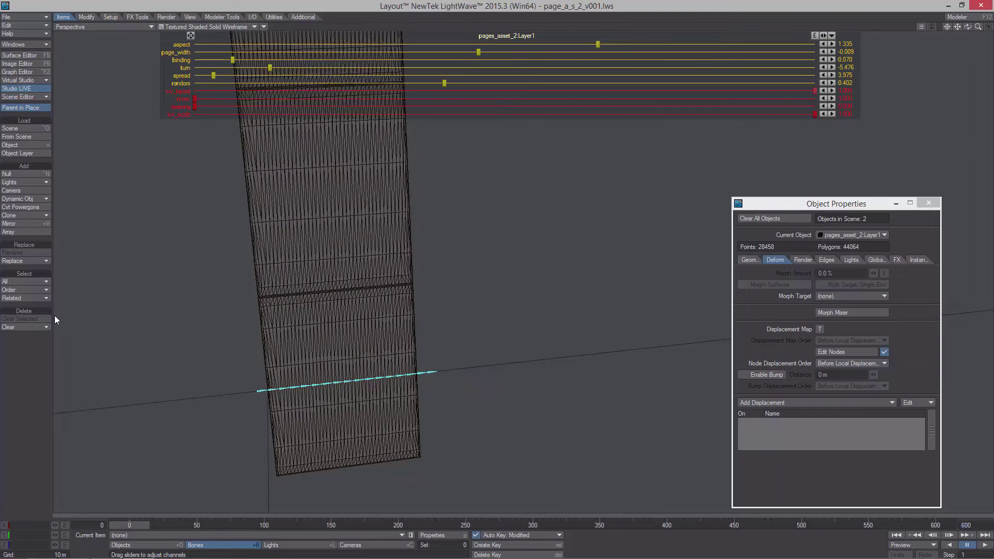
Switch the viewport to Textured Shaded Solid and raise the red slider that opens gaps between the laid-out pages
alt+drag(425, 286, 367, 282)
click(222, 27)
click(196, 49)
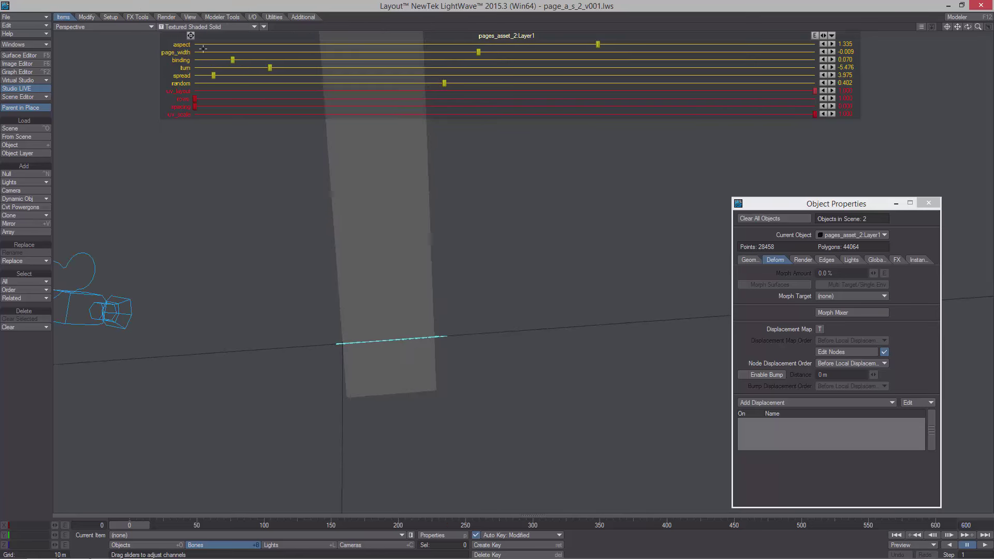
drag(200, 106, 744, 107)
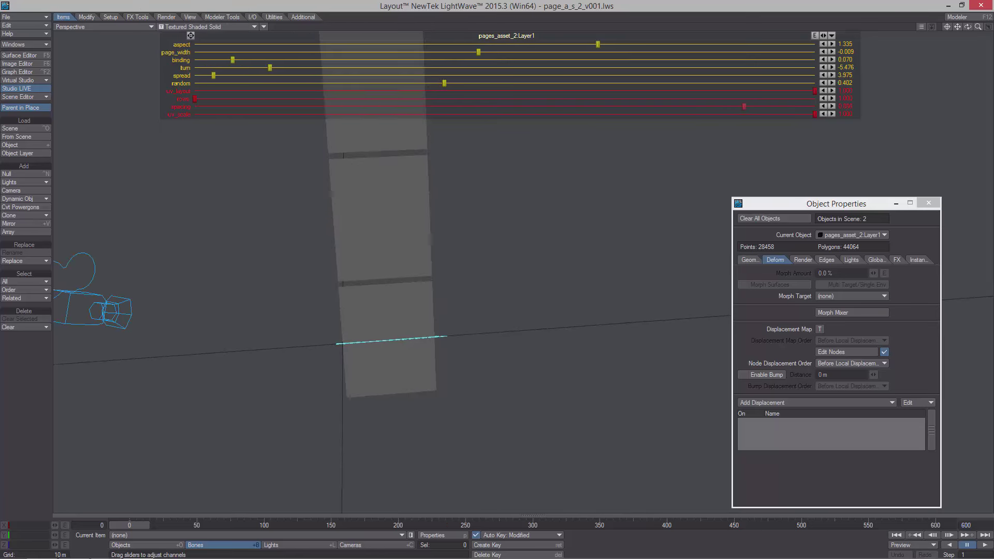
Adjust the red slider just below the layout slider to wrap the column of pages into a multi-column grid
drag(195, 99, 253, 98)
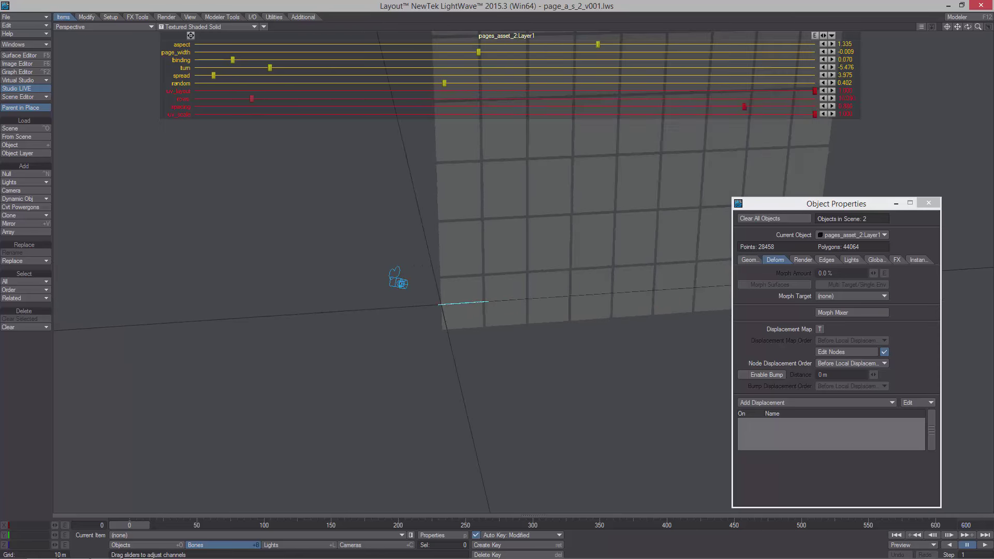
ctrl+alt+drag(611, 126, 404, 193)
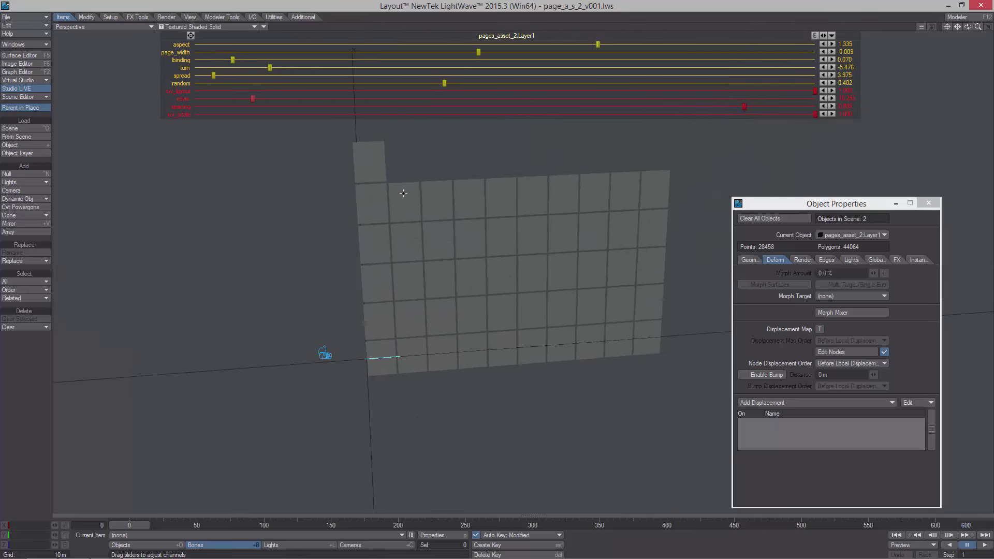
drag(253, 99, 248, 98)
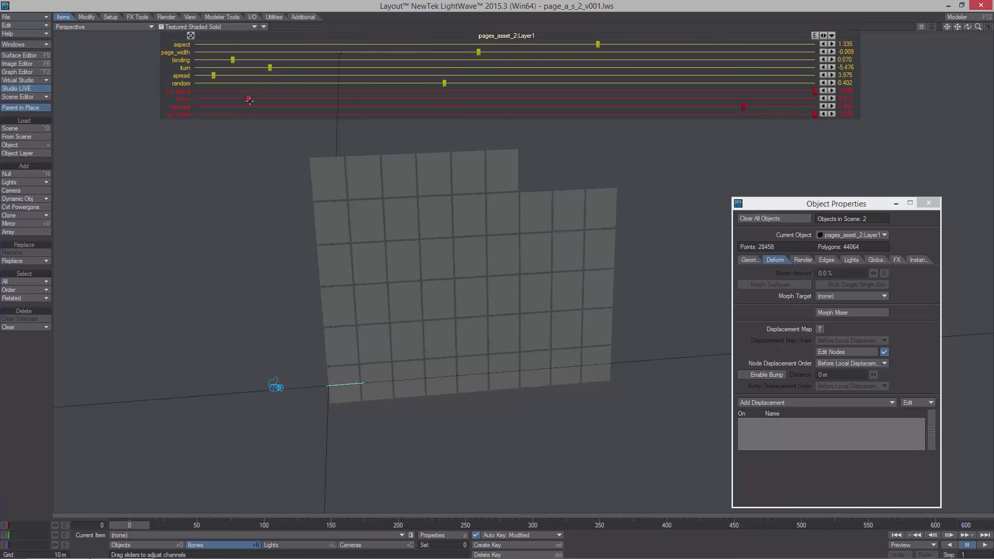
Raise the page gap slider to its maximum and lower the red scale slider to shrink the pages in the grid
drag(745, 106, 816, 106)
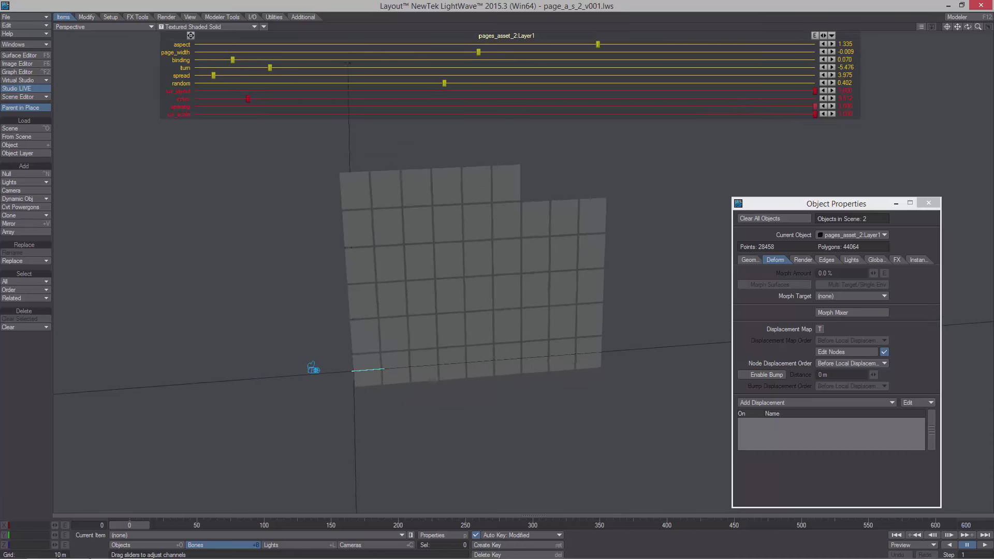
drag(815, 114, 255, 114)
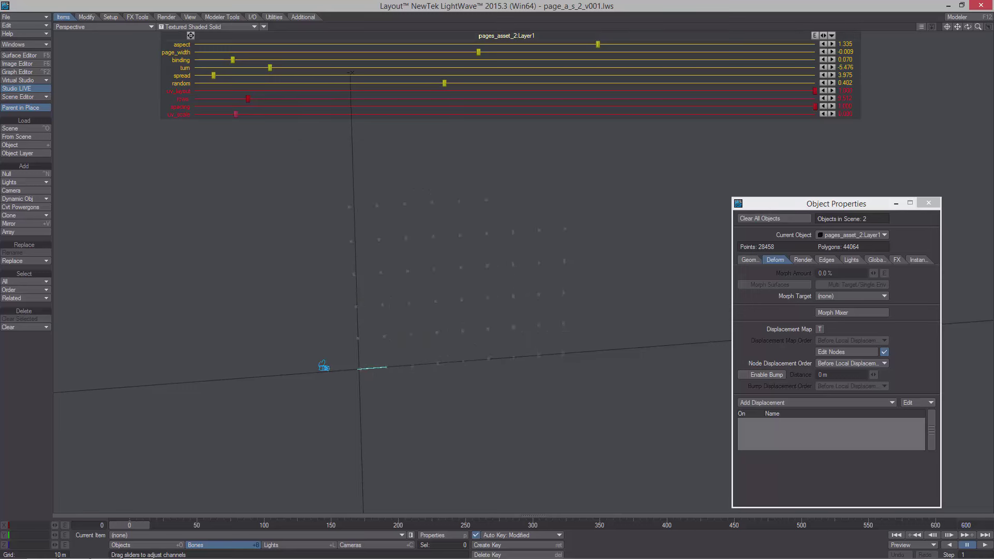
Display the viewport as Vertices and sweep the uv_scale slider up and back to its minimum to resize the pages in the grid
click(254, 27)
click(230, 23)
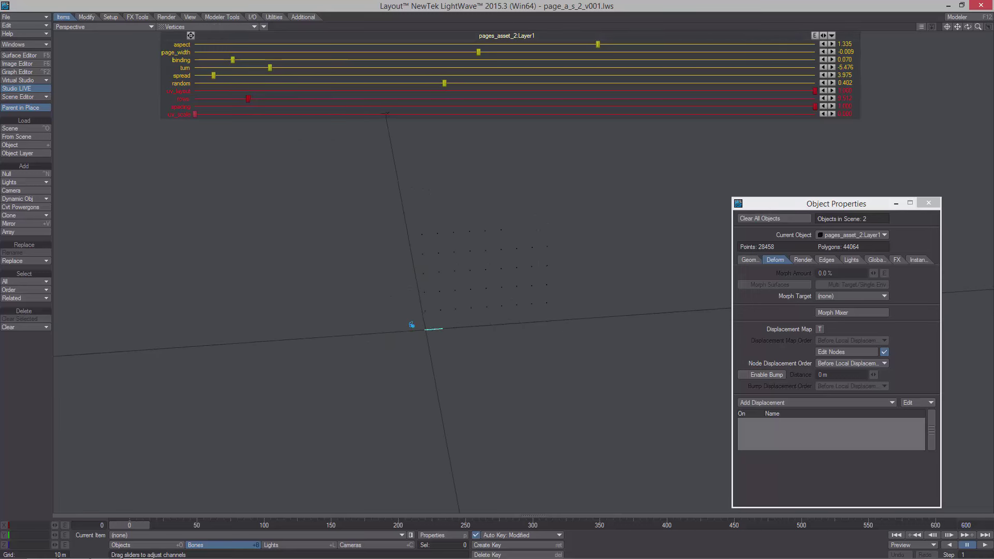
drag(766, 204, 843, 221)
alt+drag(595, 228, 583, 228)
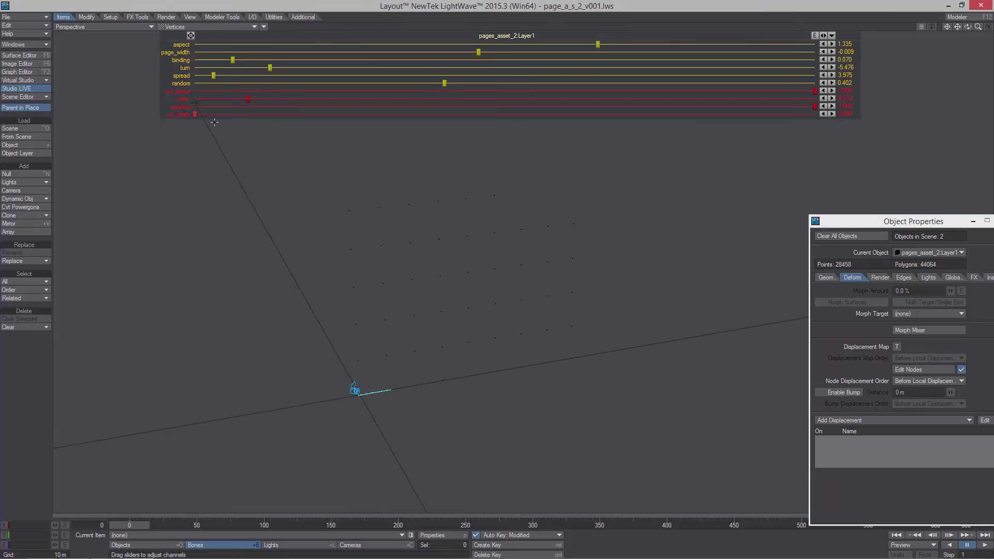
drag(246, 114, 590, 114)
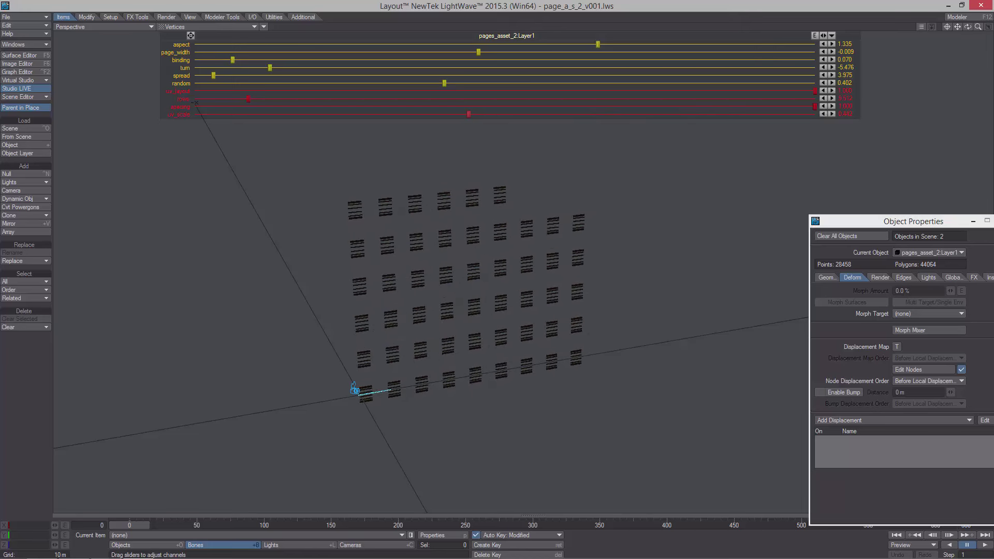
drag(397, 113, 194, 114)
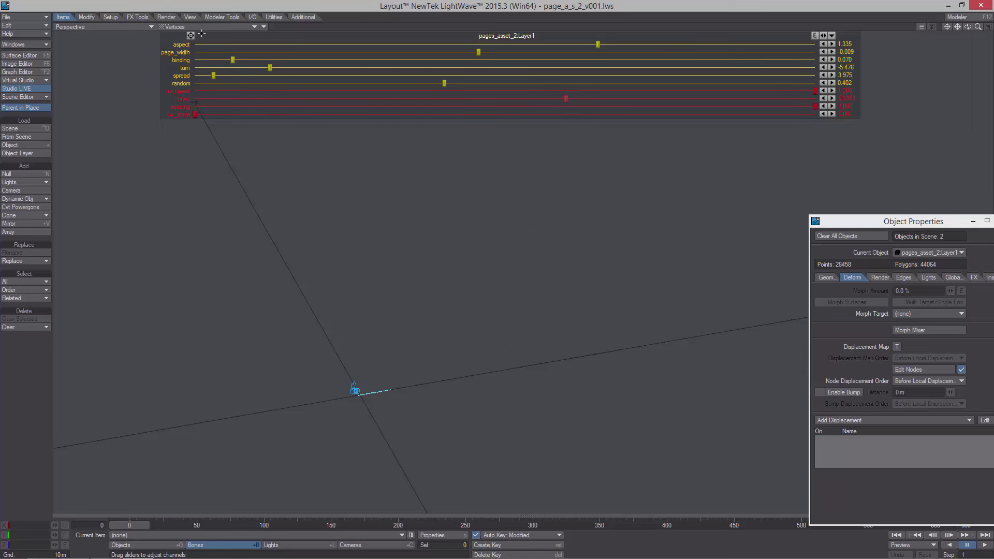
Select the page object to highlight the long row of collapsed page points and return the uv_layout slider to its minimum
click(150, 547)
scroll(573, 234, down, 5)
alt+drag(575, 234, 577, 310)
scroll(563, 234, up, 4)
drag(850, 221, 839, 356)
alt+drag(663, 321, 702, 281)
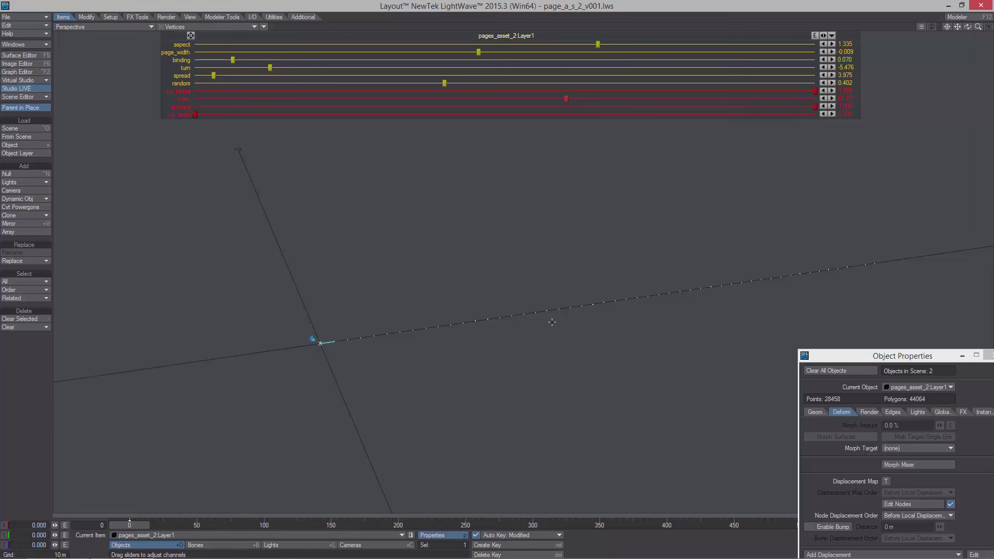
alt+drag(484, 298, 527, 291)
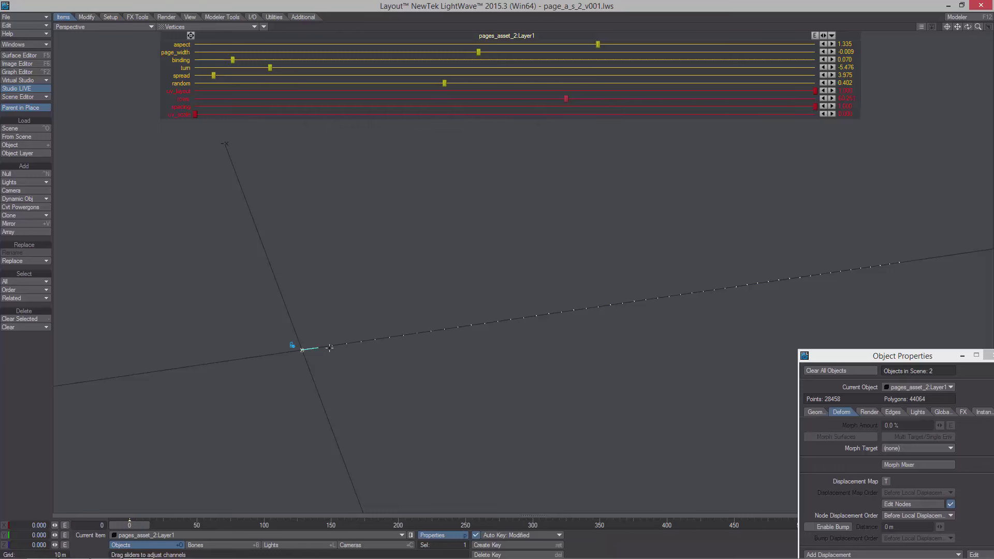
alt+drag(544, 252, 624, 150)
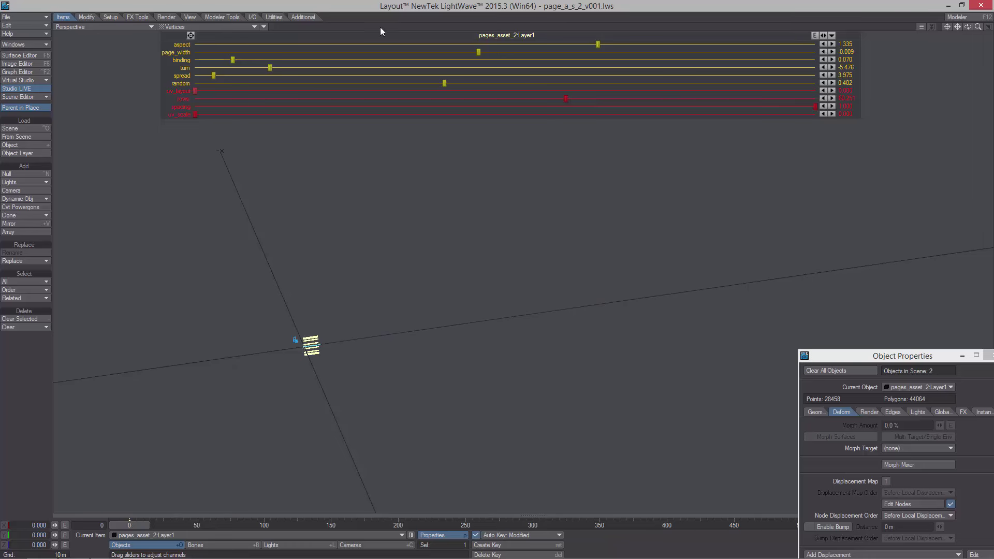
Switch the viewport to Textured Shaded Solid Wireframe and return to bone selection with the closed book in close view
click(209, 27)
click(192, 59)
click(199, 27)
click(200, 57)
alt+drag(329, 292, 601, 290)
alt+drag(435, 311, 559, 365)
click(224, 543)
ctrl+alt+drag(357, 414, 472, 389)
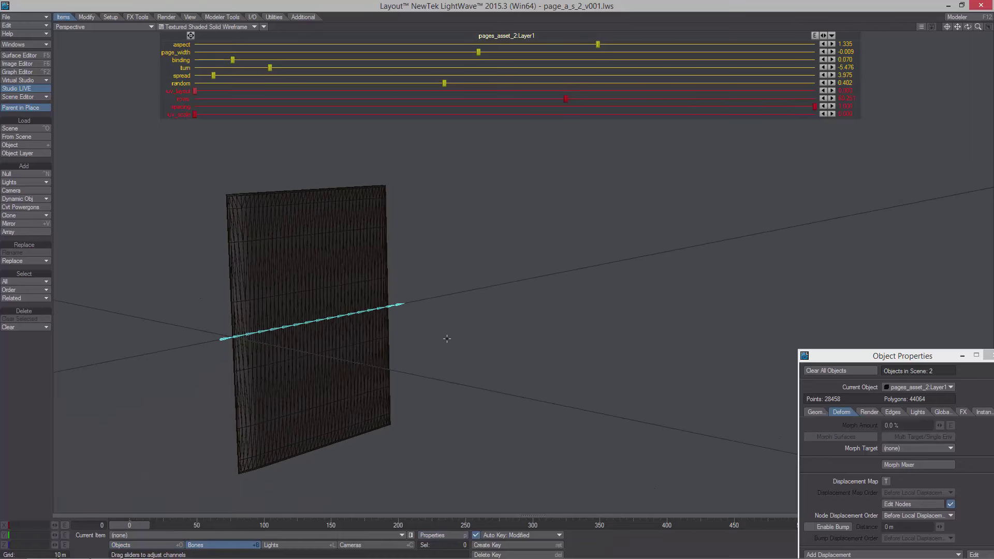
Raise the turn slider to 4.140 so that the pages of the book fan open
ctrl+alt+drag(451, 341, 464, 342)
mouse_move(132, 525)
mouse_down()
mouse_move(244, 525)
mouse_move(125, 525)
mouse_up()
drag(270, 67, 319, 67)
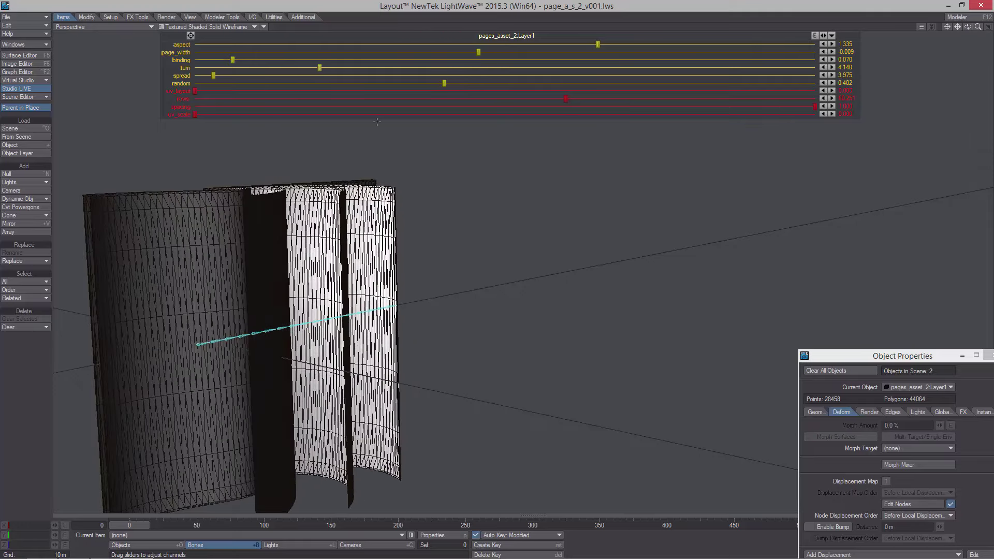
In the Top view, closely framed on the page curves, lower the random slider to 0.228 and raise turn to 4.841
key(2)
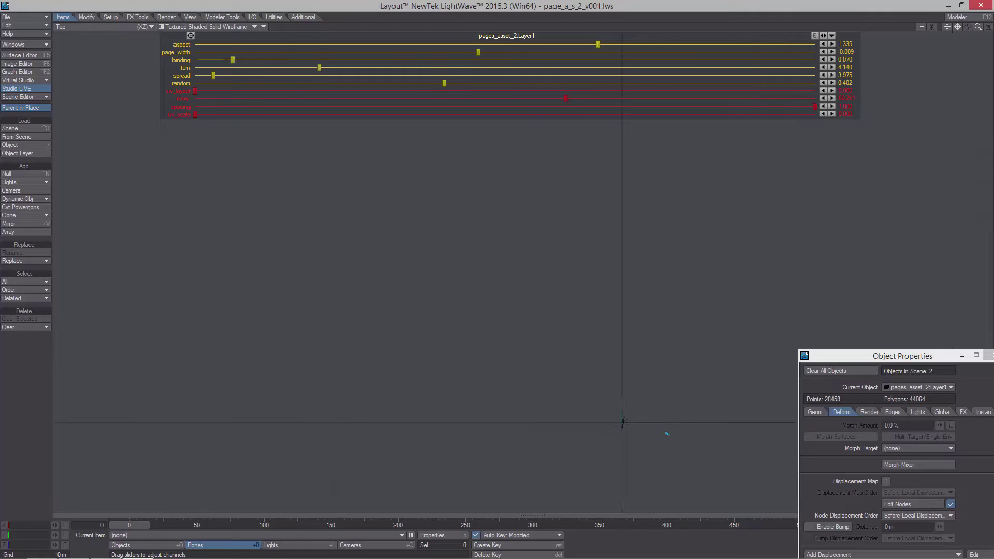
click(583, 407)
click(949, 27)
drag(978, 27, 869, 127)
drag(445, 82, 337, 83)
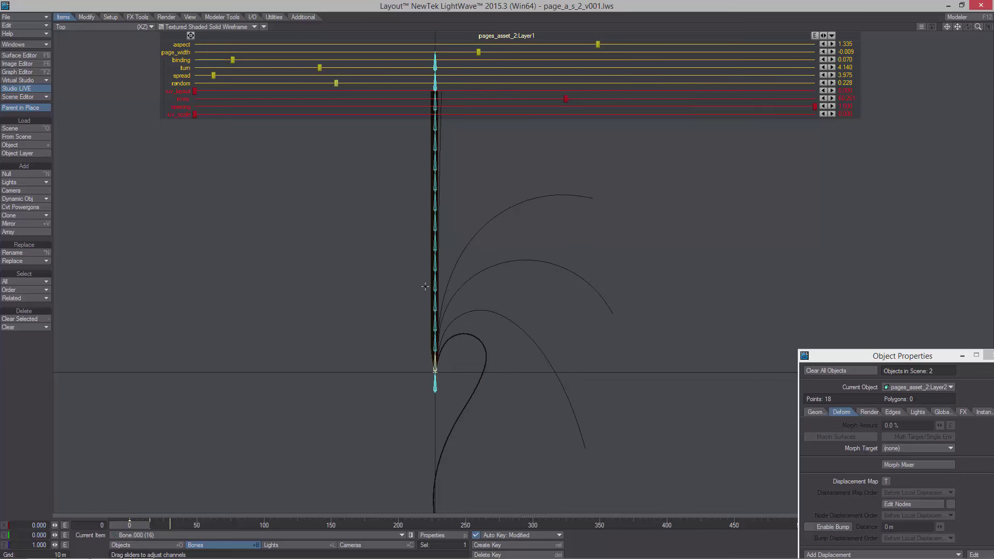
mouse_move(320, 67)
mouse_down()
mouse_move(295, 67)
mouse_move(324, 68)
mouse_up()
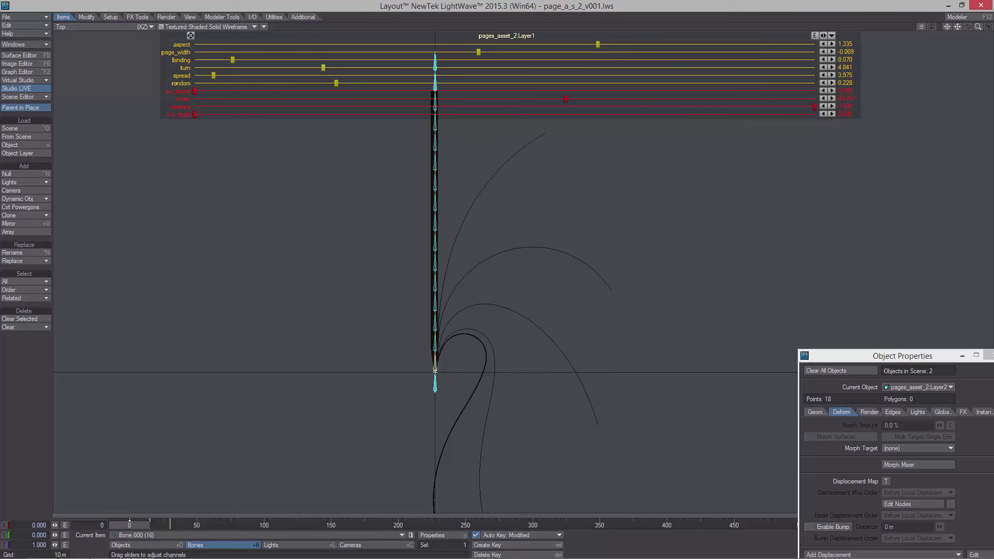
Go to frame 15 and return to the Perspective view to show the bent bone chain among the pages
mouse_move(139, 528)
mouse_down()
mouse_move(182, 528)
mouse_move(115, 526)
mouse_move(150, 526)
mouse_up()
key(4)
scroll(218, 456, down, 4)
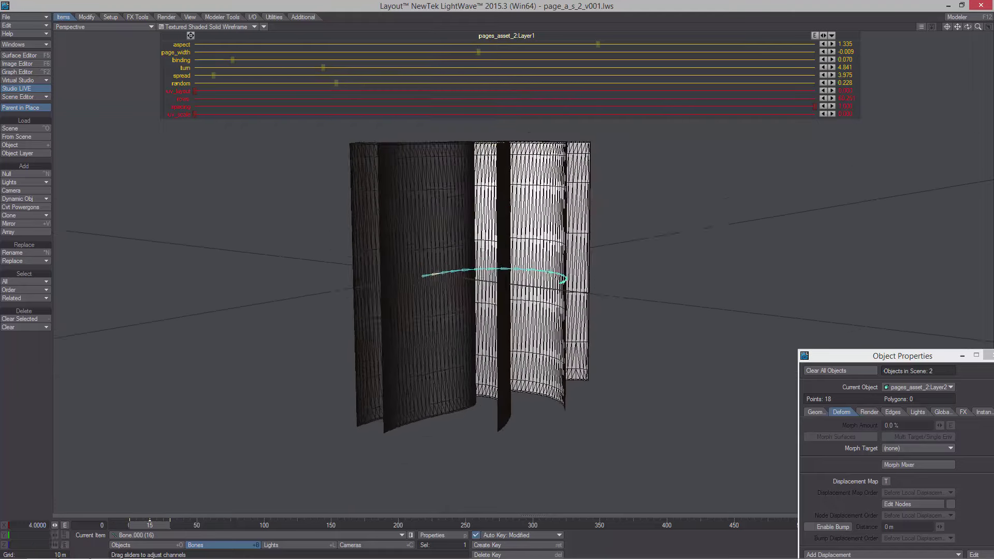
alt+drag(218, 456, 223, 475)
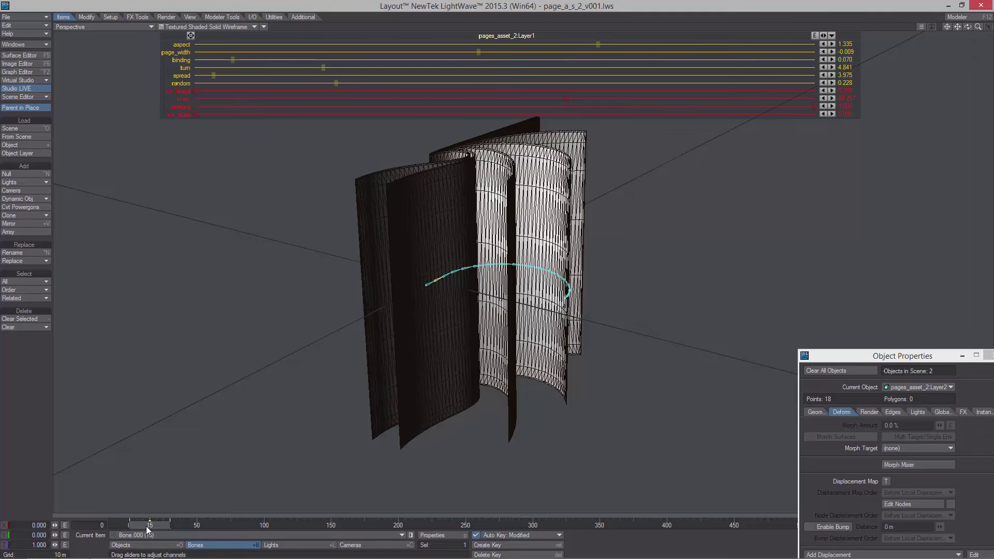
Select 13 bones along the curved chain and set their pitch rotation to 1°
alt+drag(408, 406, 622, 309)
right_drag(470, 238, 599, 339)
alt+drag(599, 339, 762, 268)
key(y)
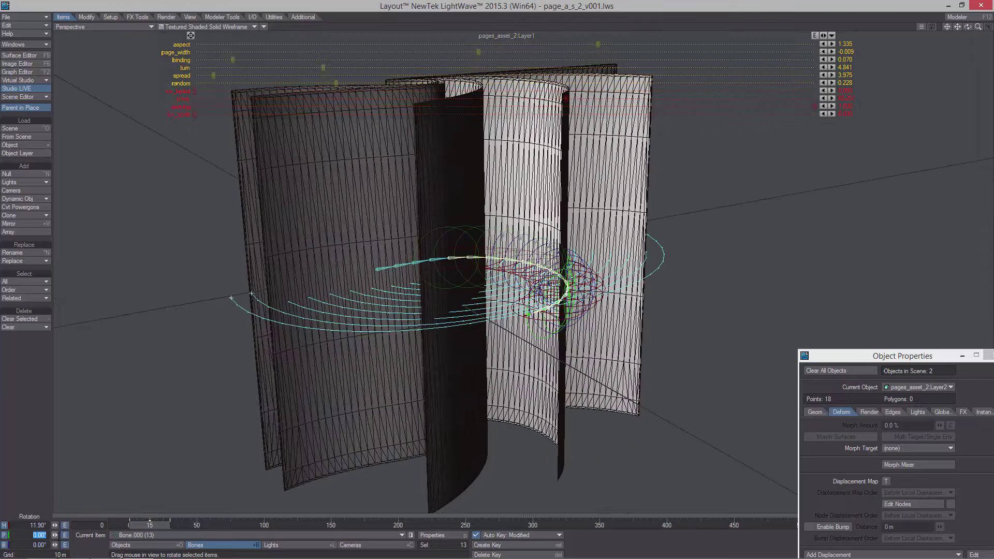
text(1)
key(Return)
Set the selected bones' pitch to -1° and bank to 1° to tilt the turning pages the other way
alt+drag(290, 456, 230, 496)
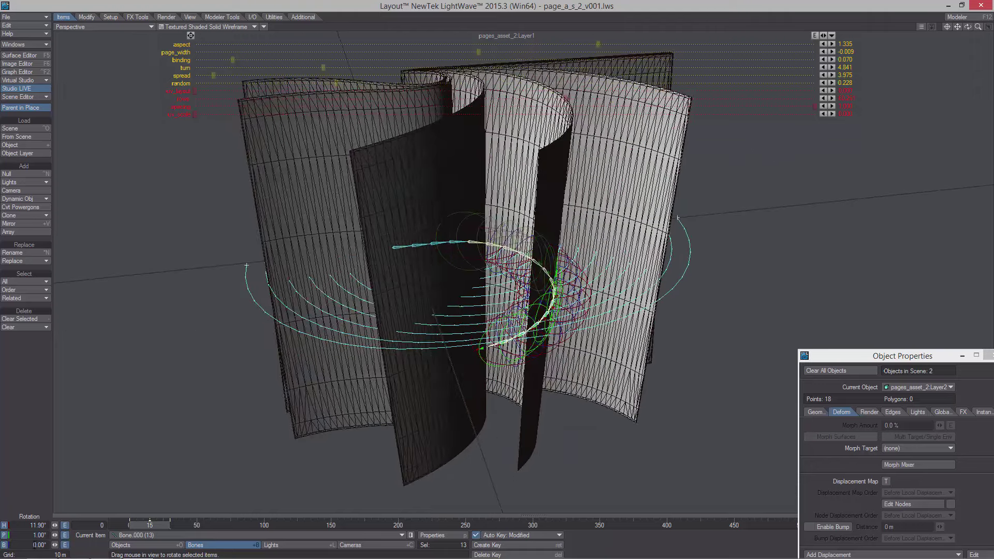
click(35, 536)
text(-1)
key(Return)
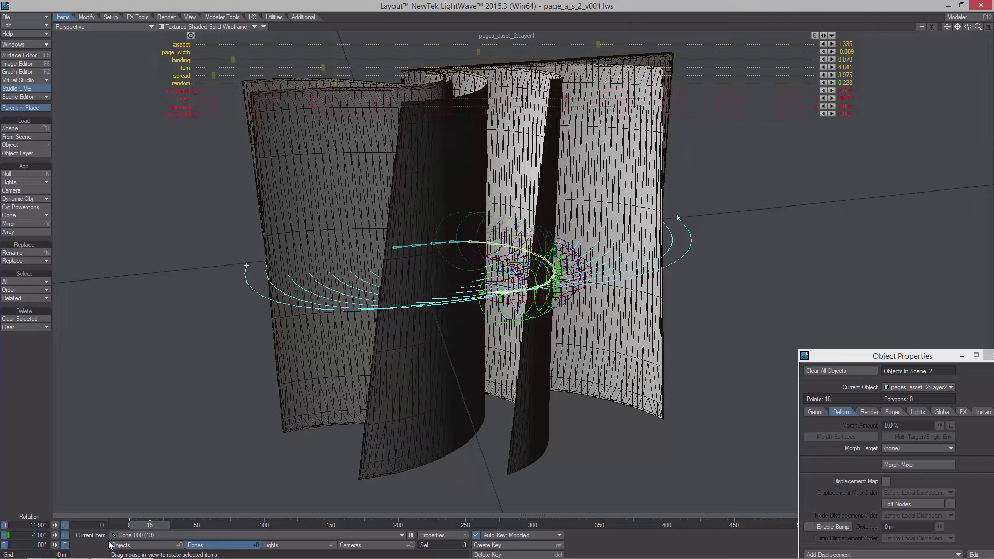
Set the bank rotation of the selected bones to -1° and check the twisted pages from other angles
click(34, 545)
text(-1)
key(Return)
alt+drag(228, 455, 235, 498)
alt+drag(521, 374, 554, 411)
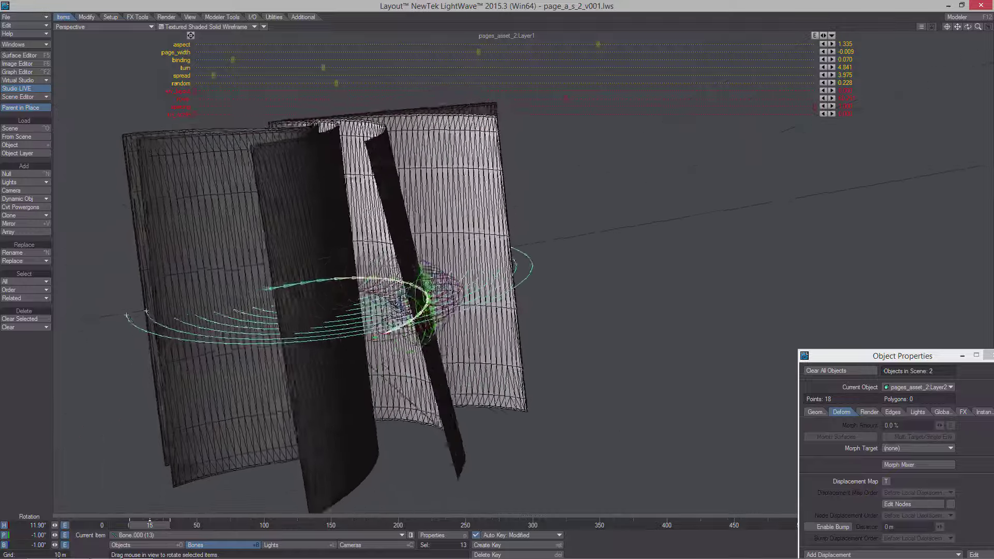
Switch to object selection and raise the turn slider to 29.282 to turn further through the tilted pages
click(146, 545)
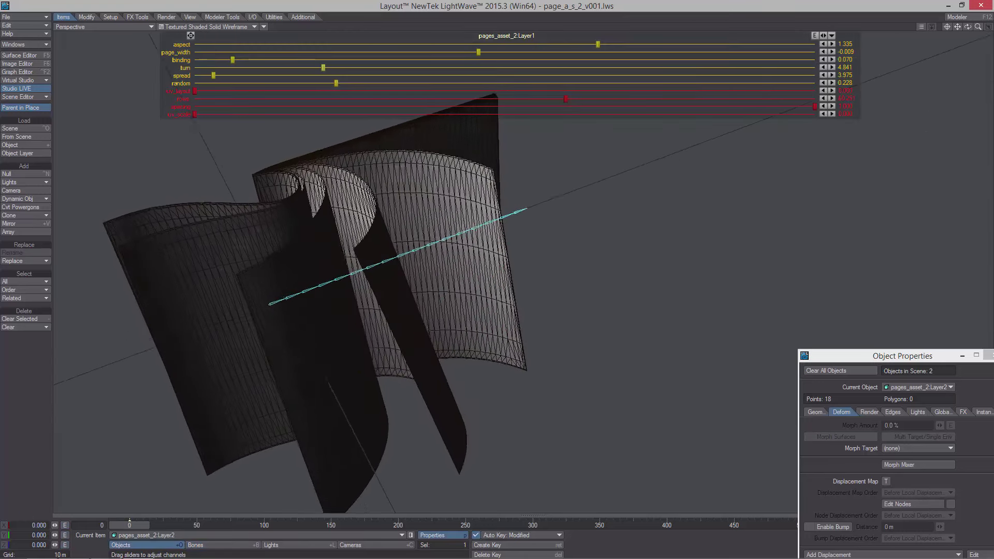
drag(324, 67, 450, 68)
alt+shift+drag(561, 190, 546, 187)
Place the object properties beside the book, select the page mesh layer and open its displacement node network
drag(882, 358, 690, 165)
click(627, 220)
click(654, 220)
click(358, 280)
alt+drag(358, 280, 373, 290)
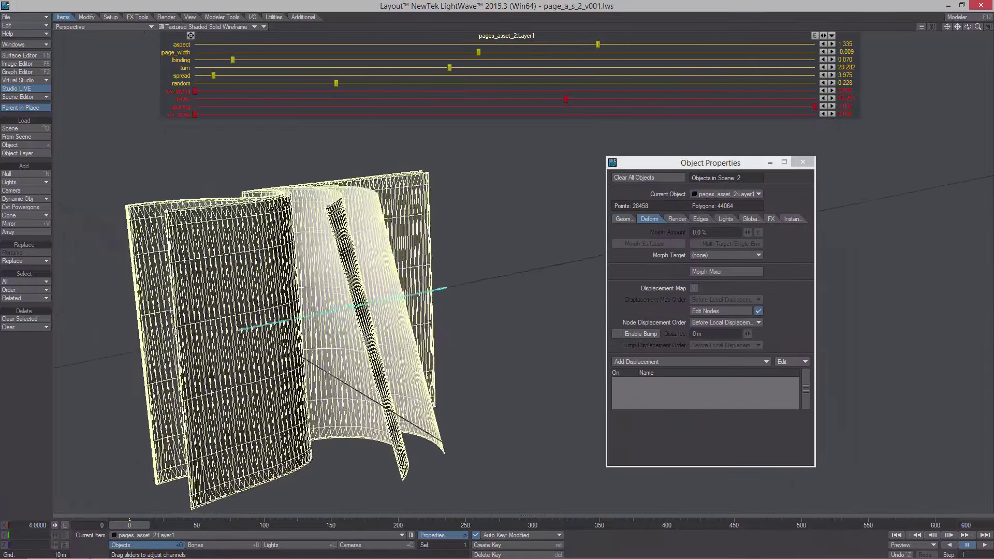
click(721, 311)
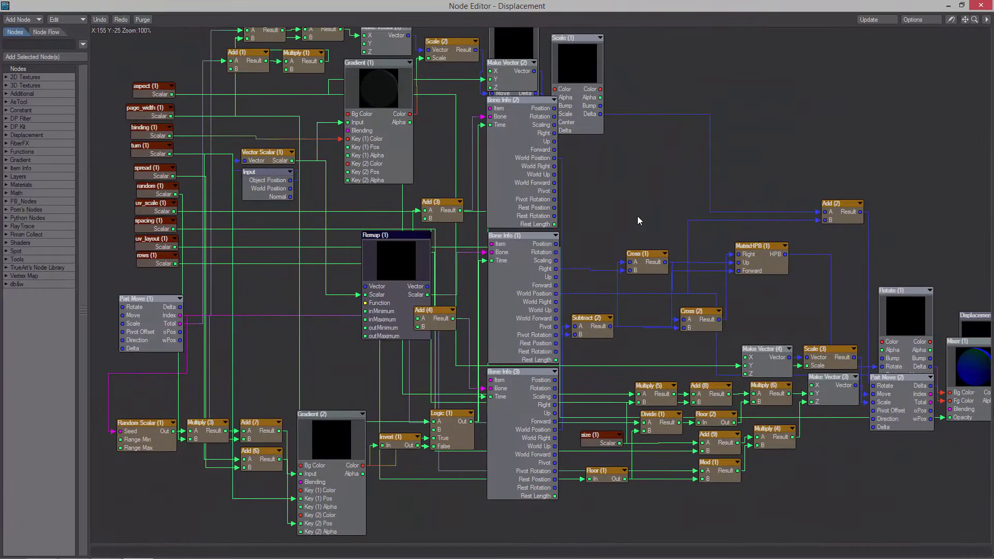
Move the group of flat-layout nodes out of the main displacement network to leave the bone-driven nodes clear
alt+drag(638, 215, 514, 173)
drag(467, 311, 752, 482)
drag(708, 314, 654, 518)
alt+drag(794, 173, 750, 486)
Examine the three Bone Info nodes and how they connect to the position and rotation nodes in the displacement network
alt+drag(532, 254, 695, 423)
drag(577, 343, 597, 342)
drag(562, 480, 515, 213)
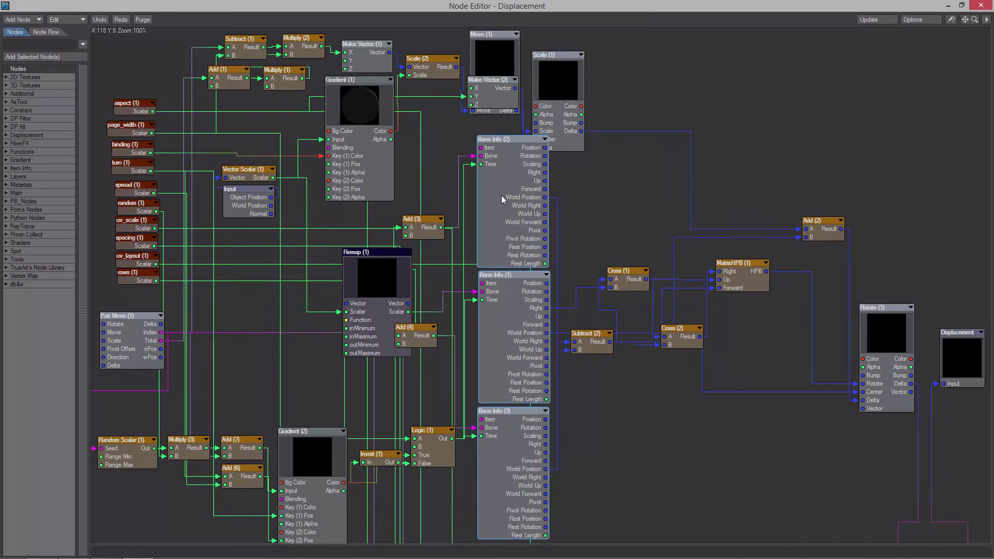
alt+drag(619, 196, 597, 193)
alt+drag(611, 327, 651, 336)
Close the displacement node network and object properties, and display the book with VPR rendering
click(982, 6)
scroll(321, 341, up, 3)
click(231, 547)
mouse_move(546, 204)
alt+mouse_down()
mouse_move(497, 207)
mouse_move(523, 217)
mouse_move(534, 254)
mouse_move(523, 236)
mouse_move(544, 209)
mouse_move(531, 207)
alt+mouse_up()
alt+drag(399, 264, 296, 270)
key(p)
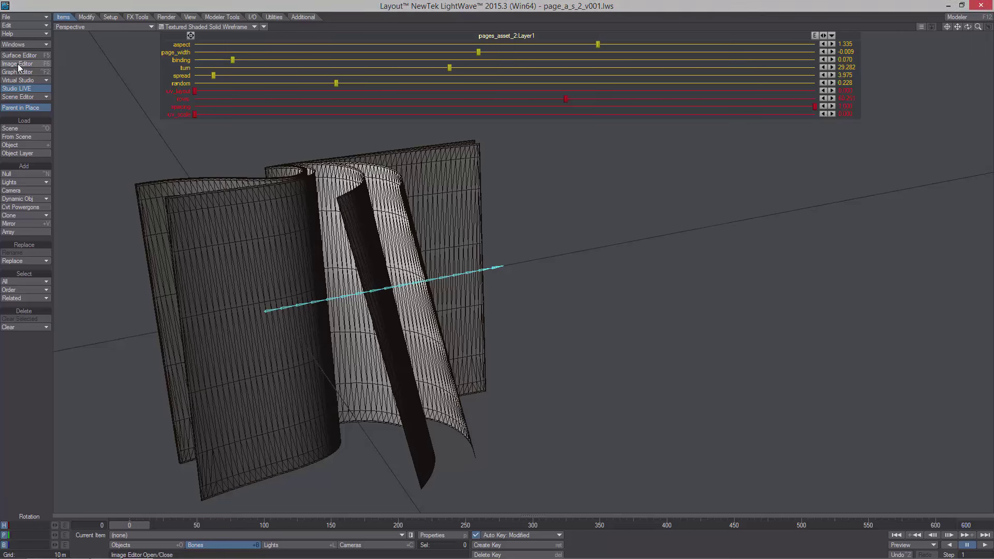
click(205, 26)
click(192, 66)
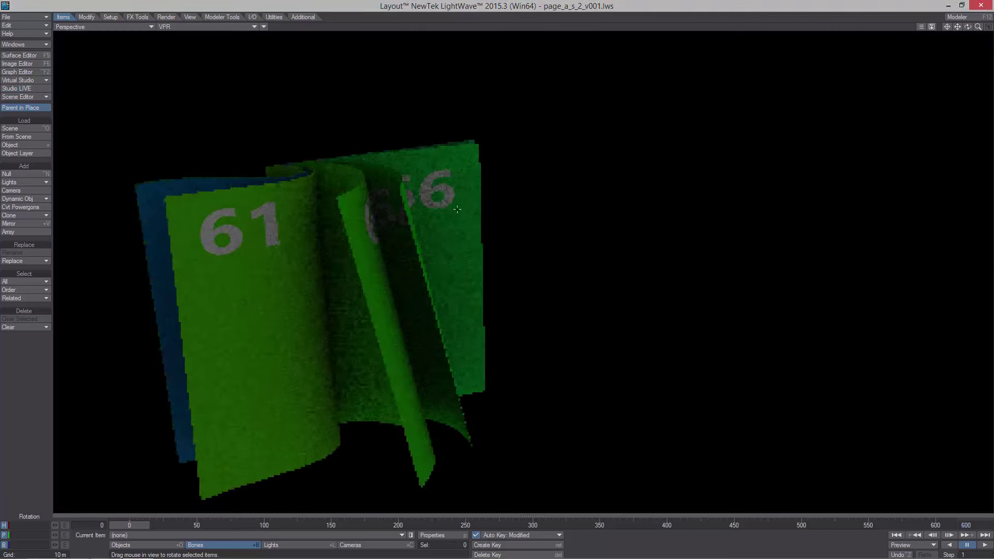
Open the Default surface's node network in the Surface Editor and examine its image, UV map and colour nodes
key(F5)
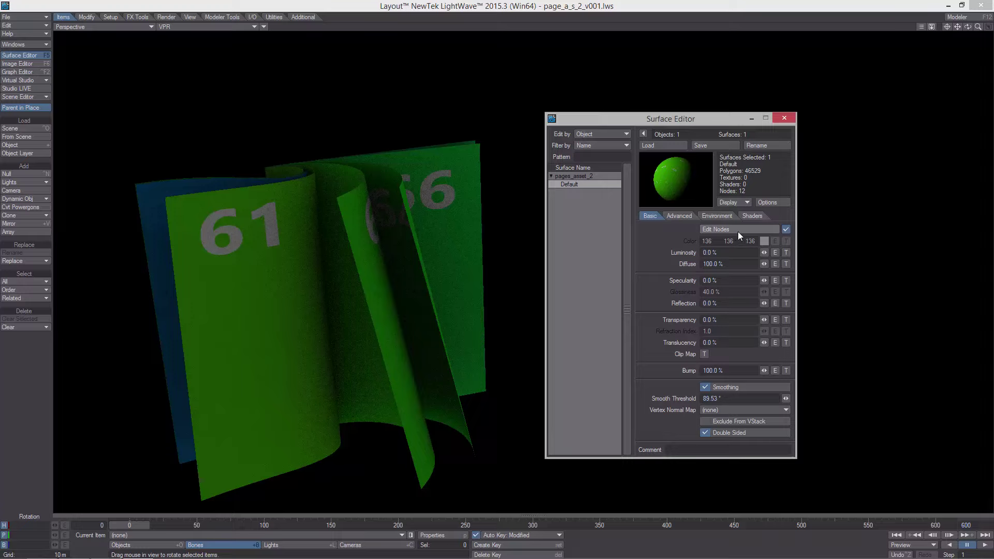
click(738, 231)
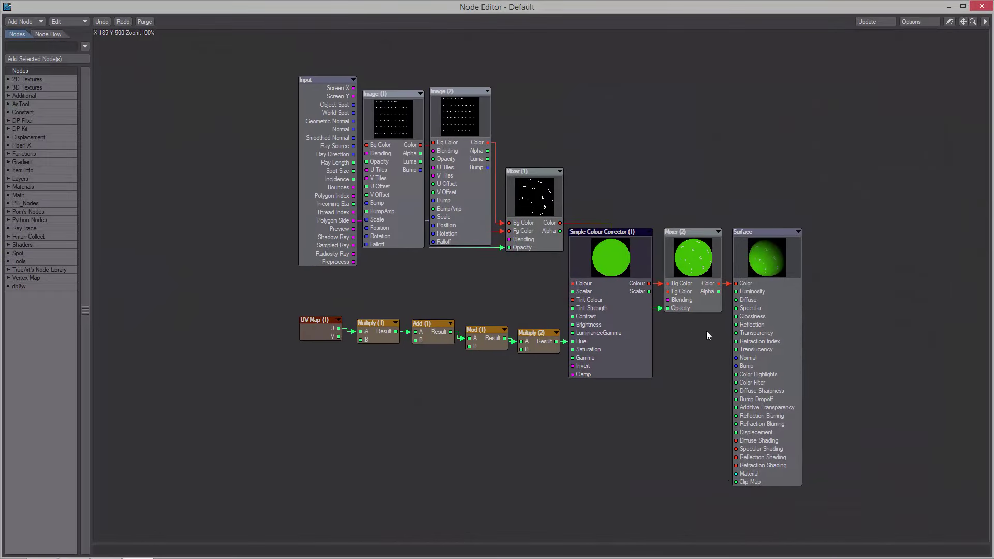
click(982, 8)
View the evens.png and odds.png page-number images at full size from the Image Editor
key(F6)
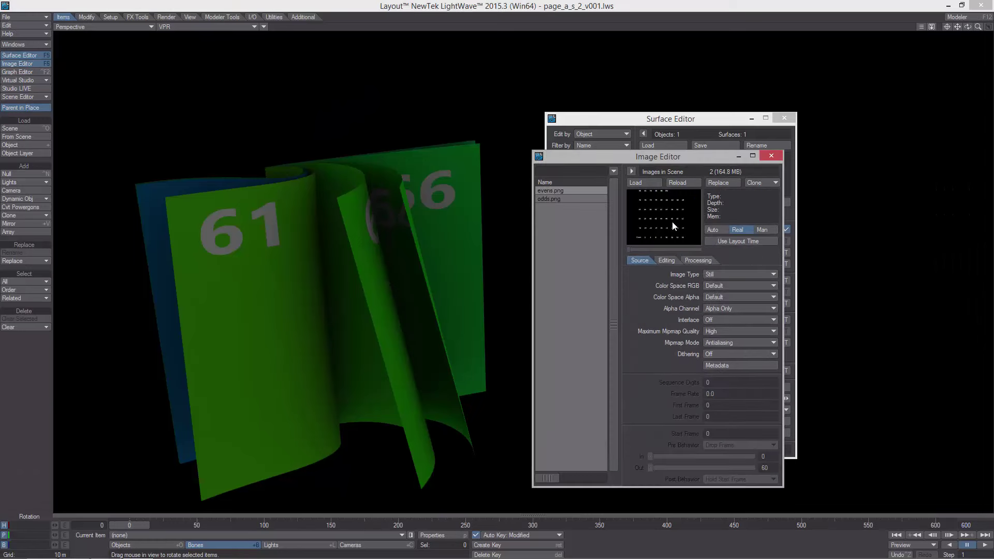
double_click(672, 222)
click(576, 30)
click(598, 198)
double_click(654, 210)
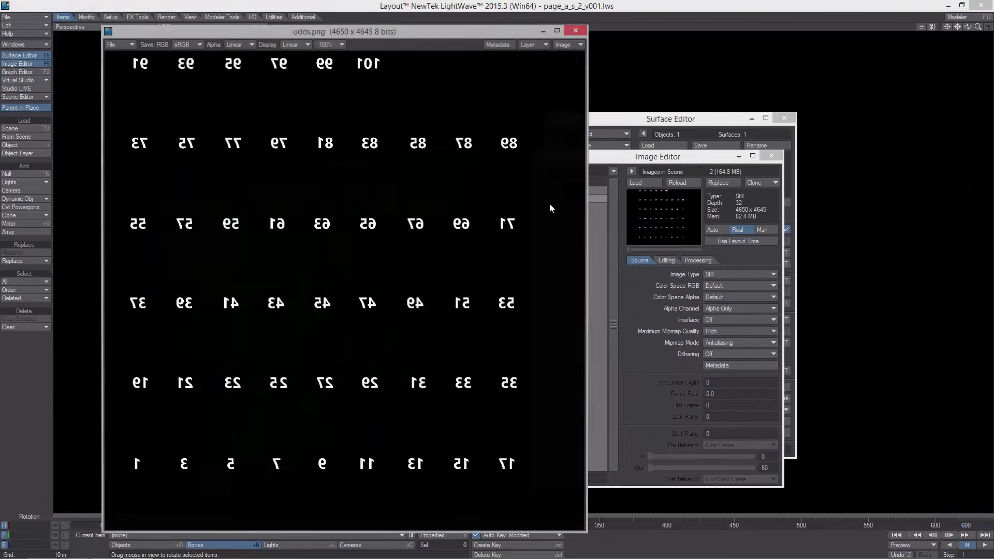
click(576, 30)
key(F6)
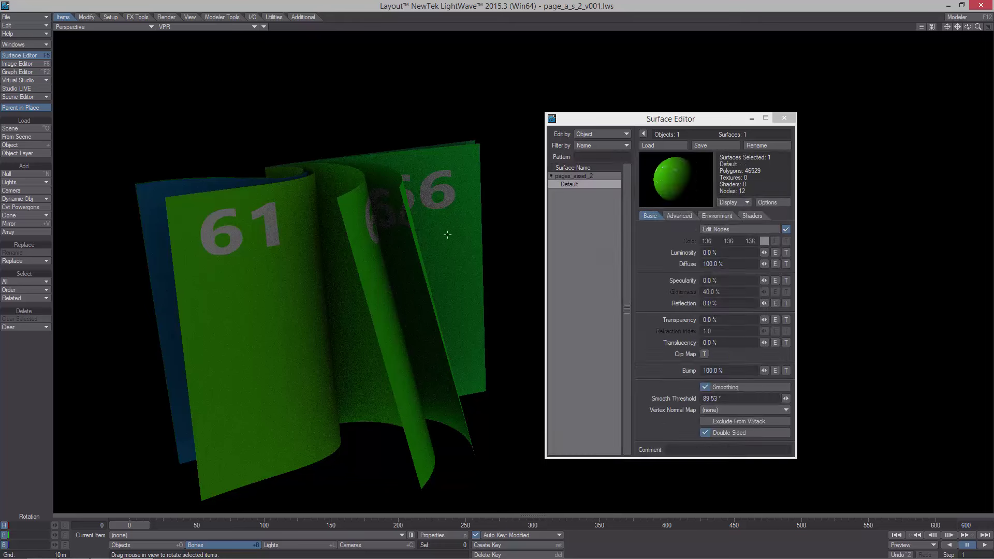
Switch to Modeler and draw a flat box about 13 m high and 12.1 m deep in the Right view
mouse_move(131, 525)
mouse_down()
mouse_move(202, 525)
mouse_move(129, 526)
mouse_up()
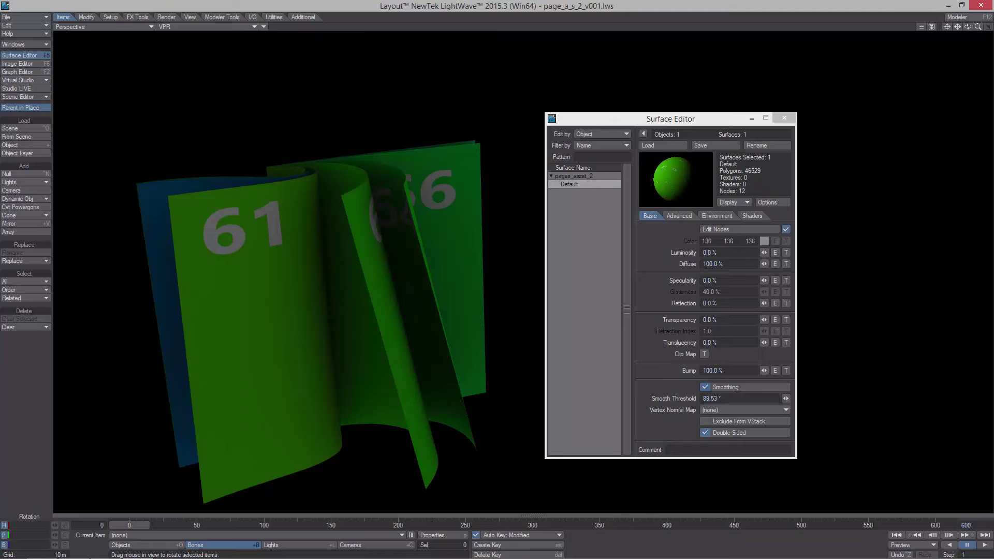
key(F12)
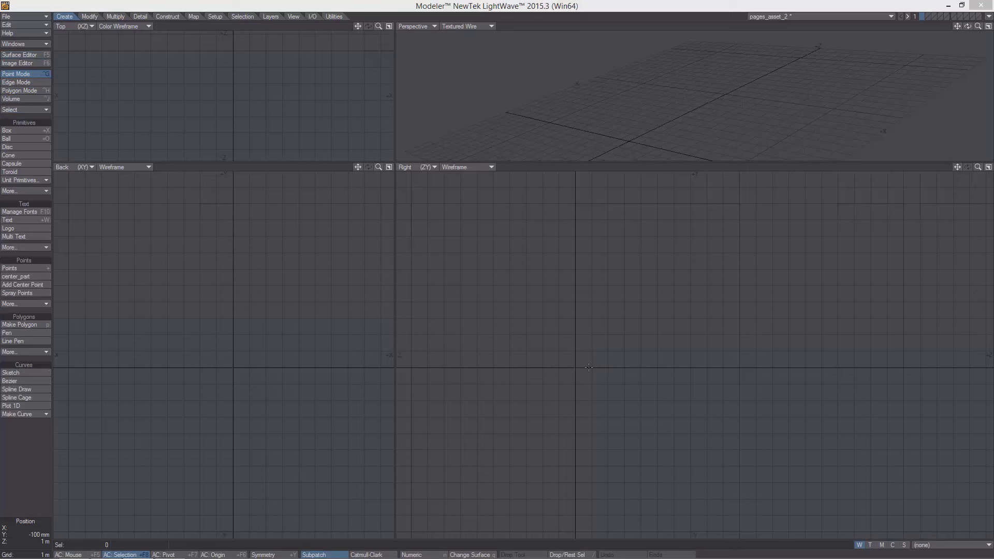
alt+drag(585, 365, 573, 306)
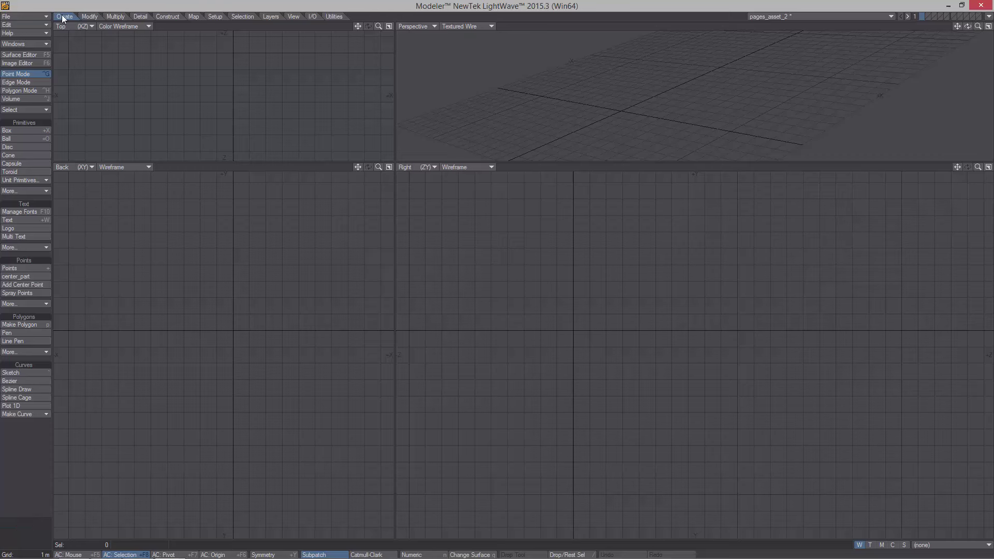
click(26, 133)
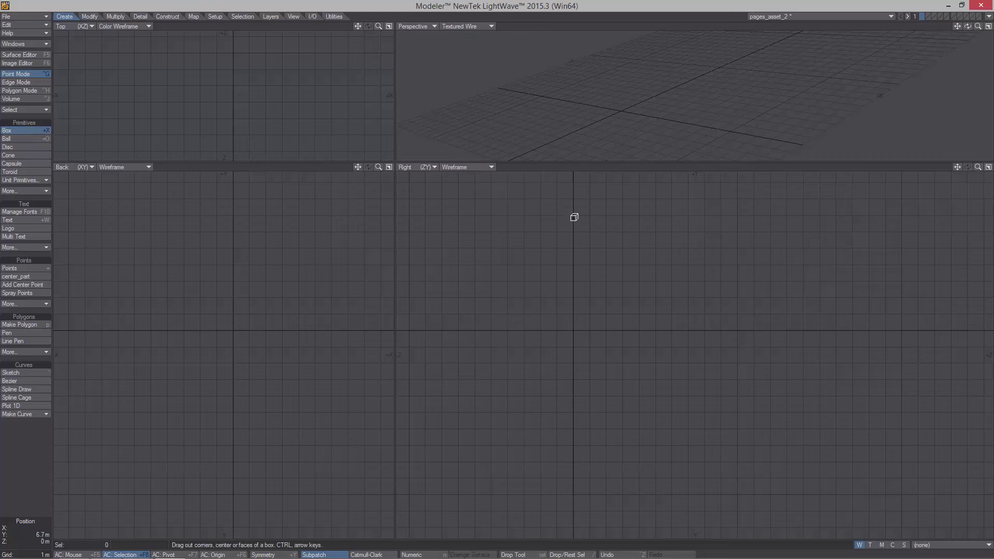
drag(574, 214, 773, 429)
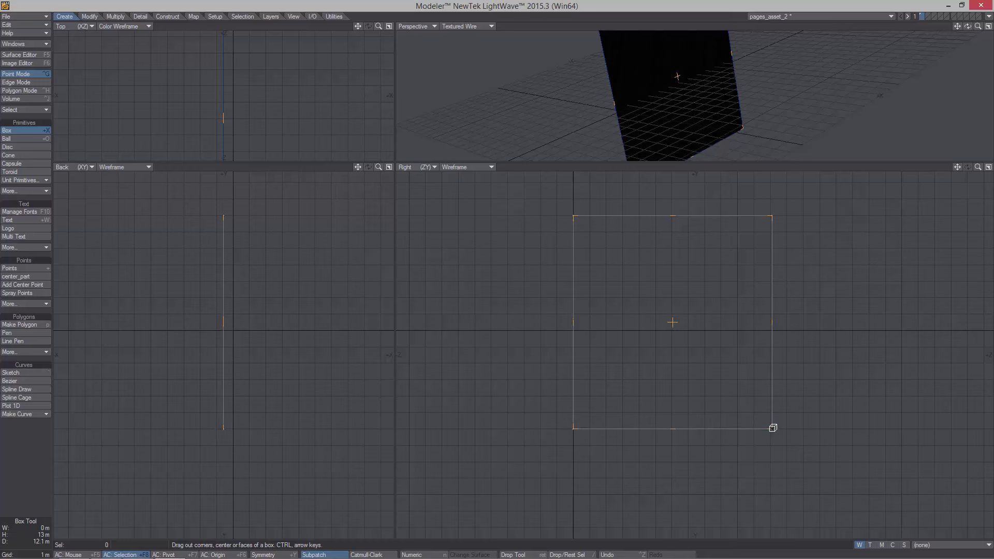
Set the box's height and depth to 14 m and centre it at X 0 m, Y 0 m, Z 7 m
key(n)
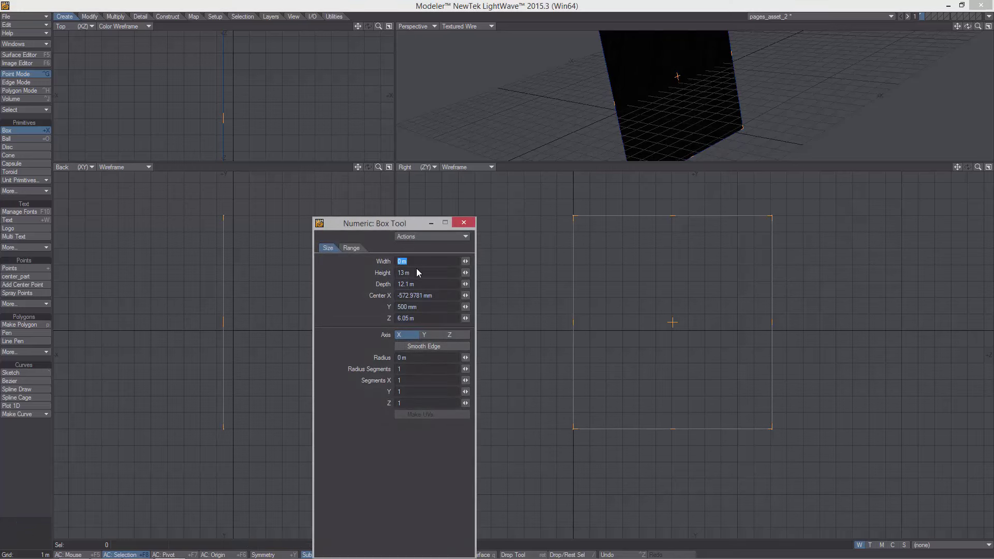
key(Tab)
text(1)
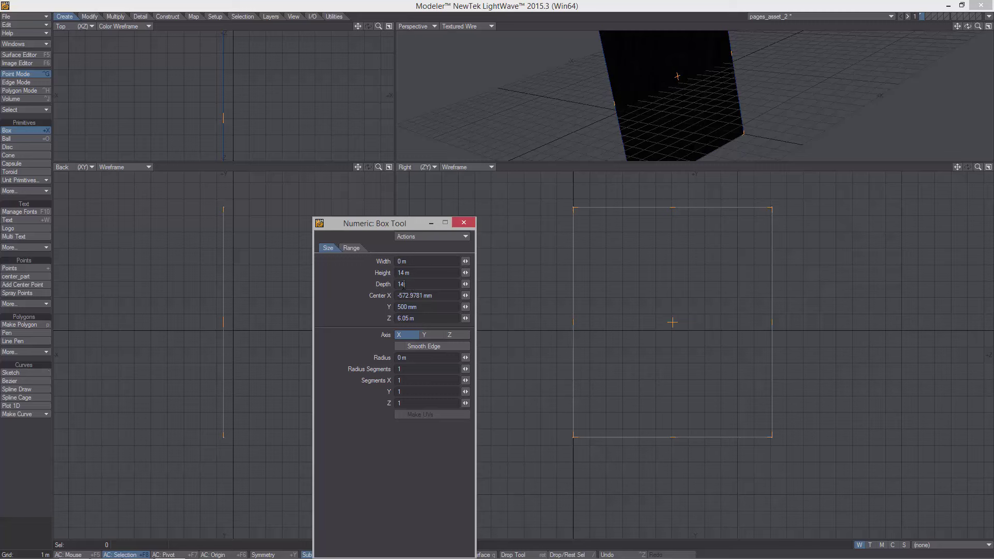
key(Tab)
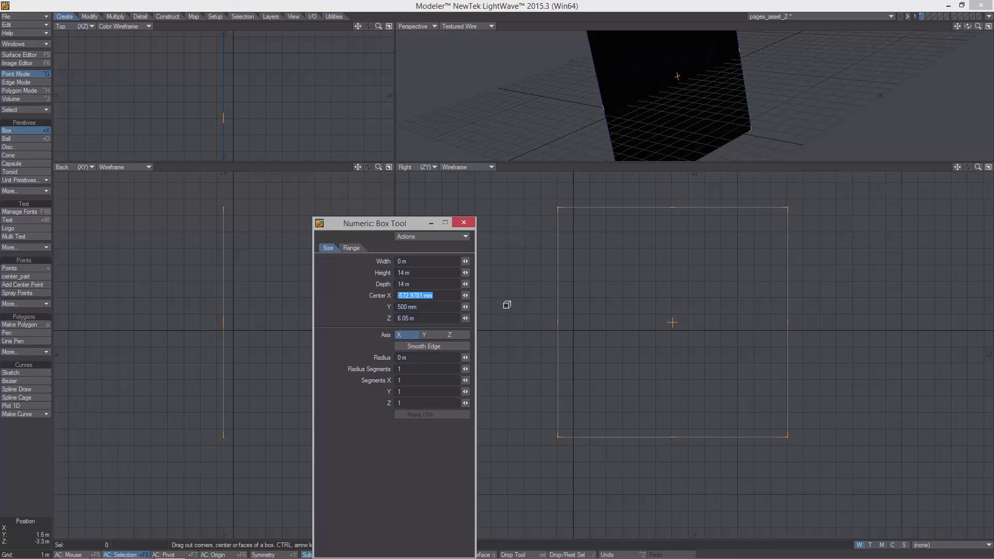
drag(674, 323, 690, 330)
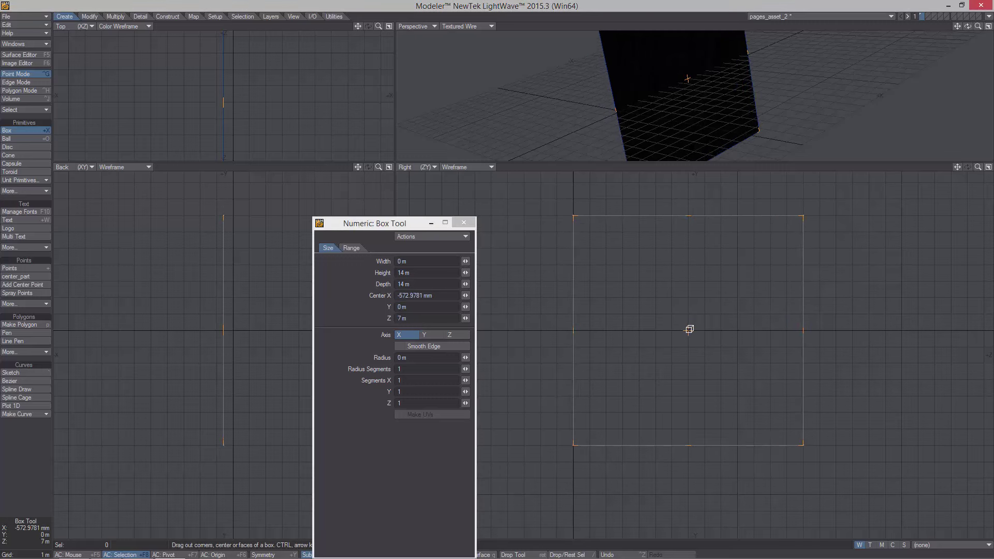
drag(224, 330, 233, 330)
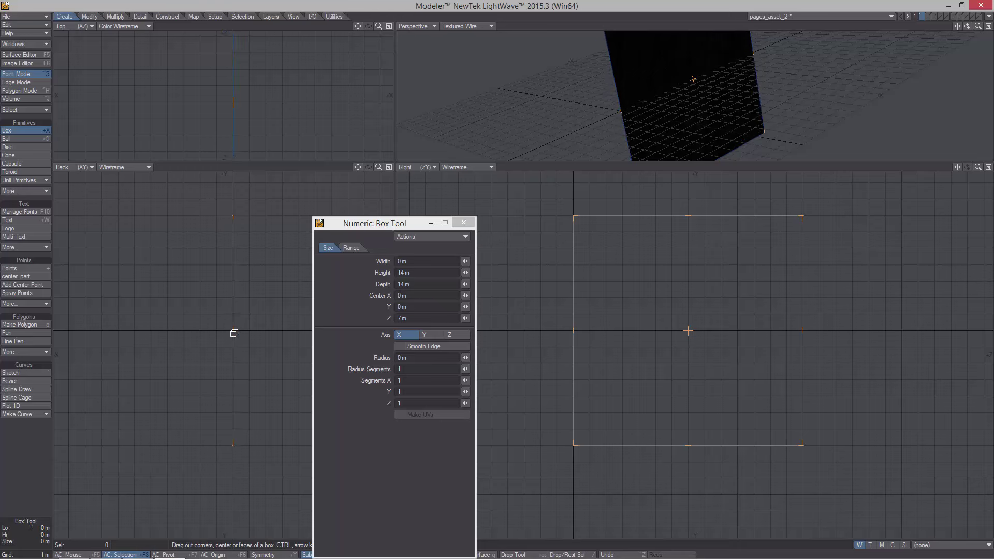
Divide the flat box into 14 vertical strips along its depth and finish creating it
key(Up)
key(Up)
key(Up)
key(Up)
key(Up)
key(Up)
key(Up)
key(Up)
key(Up)
key(Up)
key(Up)
key(Up)
key(Up)
key(Return)
click(464, 223)
scroll(535, 282, down, 1)
alt+drag(535, 282, 520, 290)
Assign the Default surface to the page and remove the texture from the surface's color
key(shift+k)
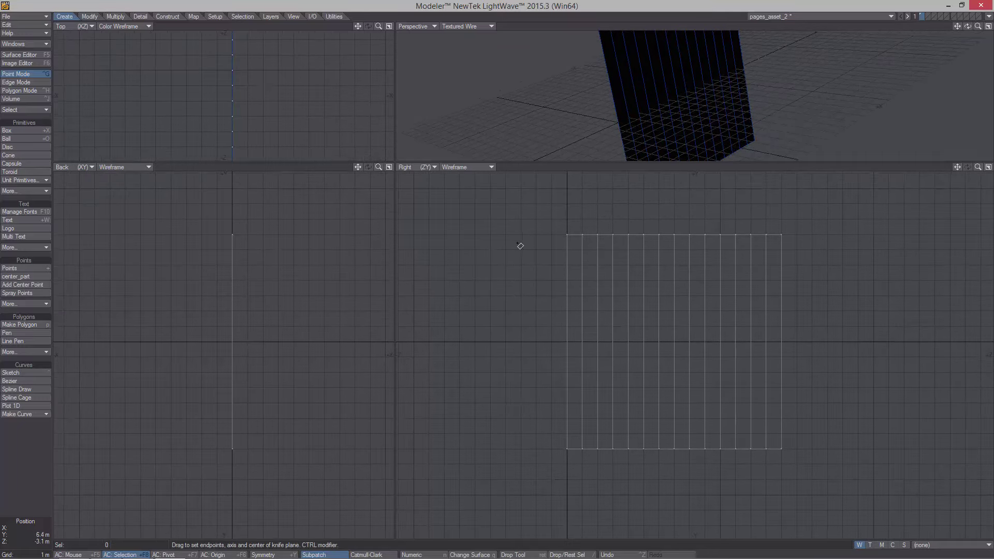
key(q)
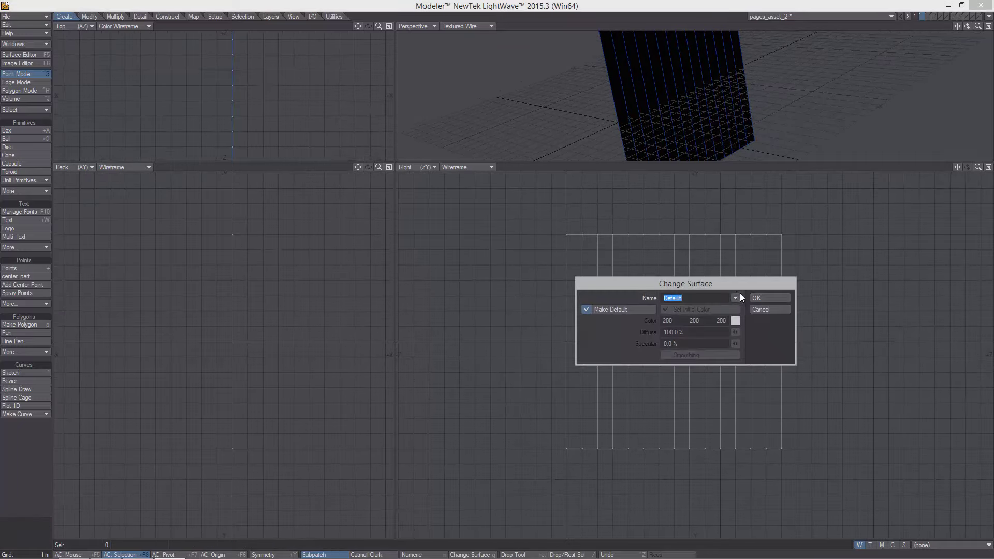
click(766, 301)
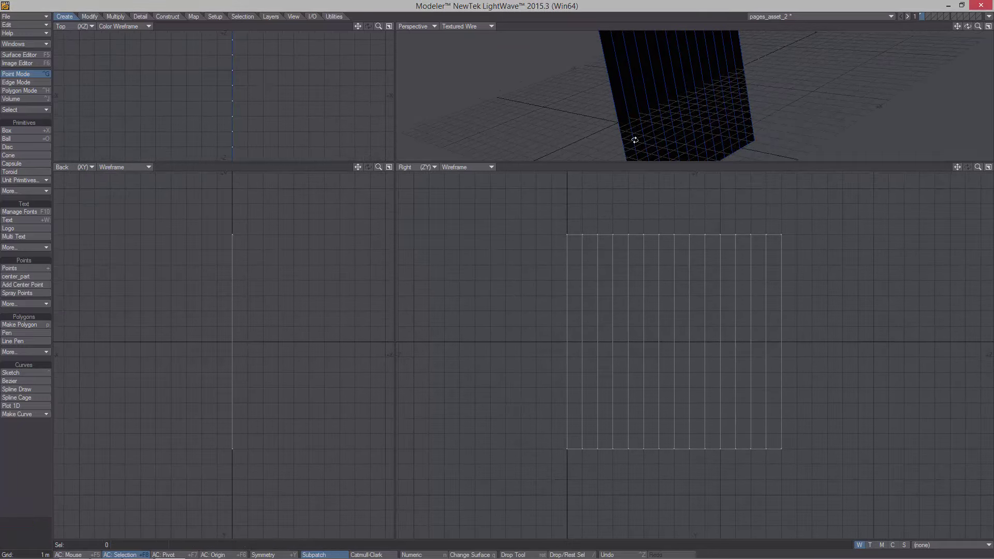
click(21, 55)
shift+click(570, 266)
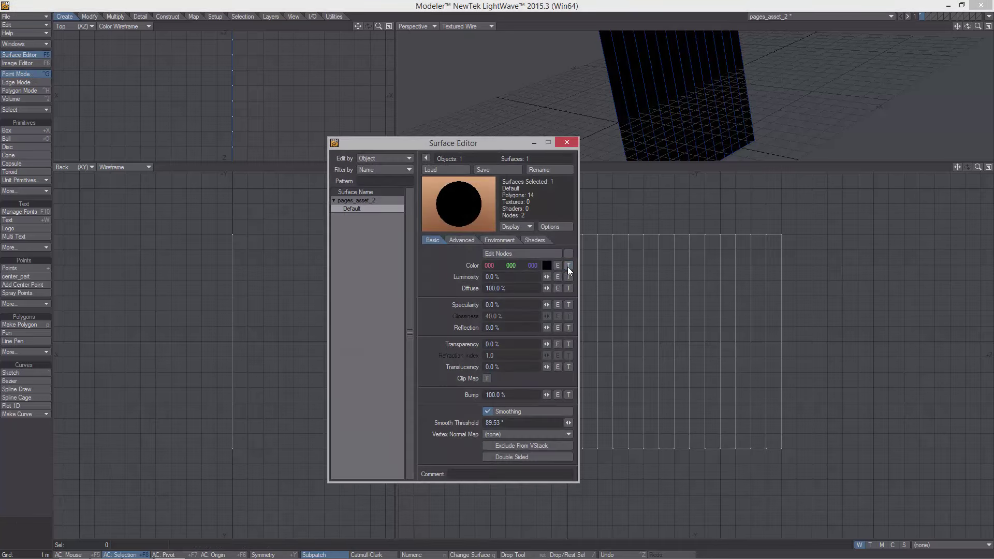
drag(441, 145, 283, 182)
click(412, 180)
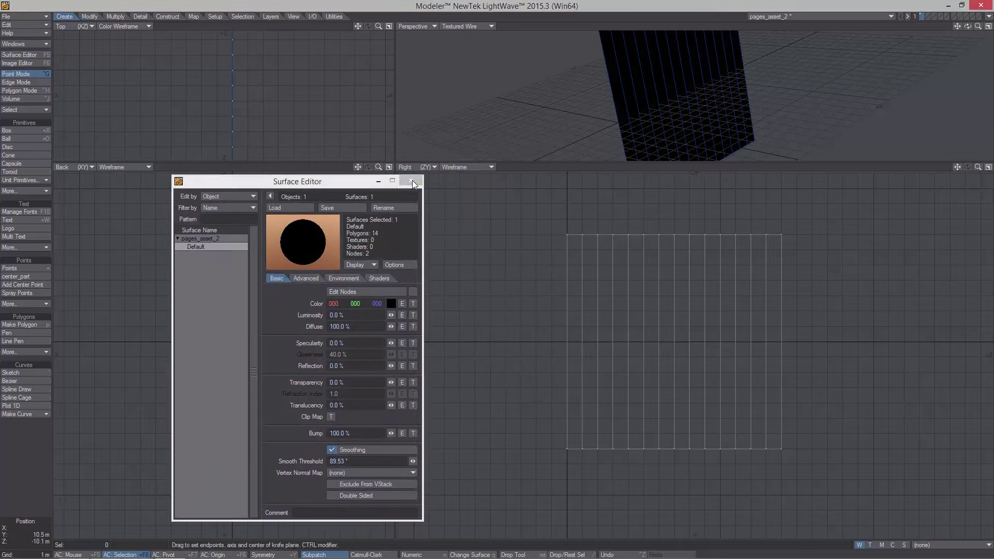
Cut the page horizontally with the Knife just inside its upper and lower edges
scroll(659, 268, up, 2)
alt+drag(660, 278, 649, 267)
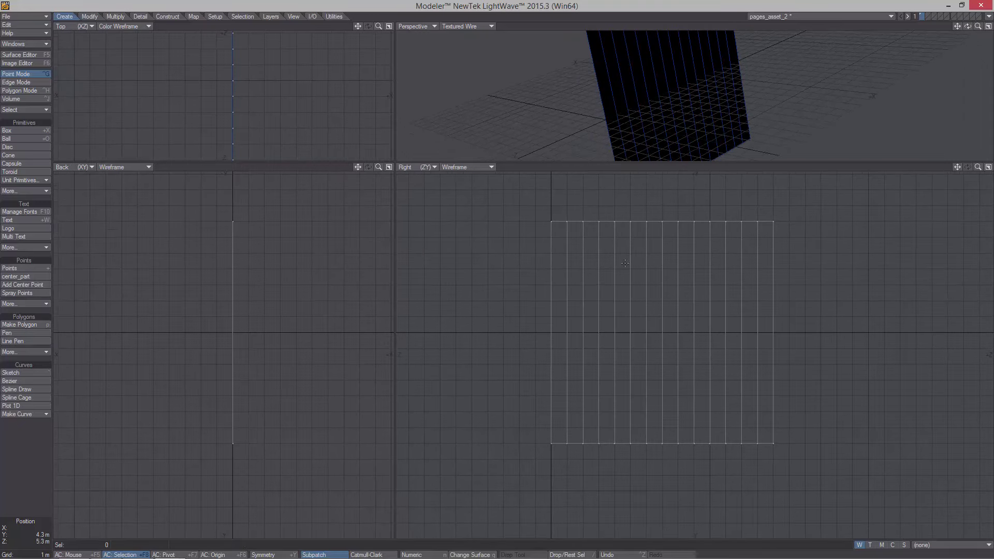
key(shift+k)
ctrl+drag(520, 231, 880, 223)
drag(651, 218, 682, 440)
right_click(963, 333)
Cut the page vertically with the Knife just inside its outer edge and its spine edge
drag(781, 333, 746, 492)
drag(933, 340, 771, 278)
alt+drag(767, 276, 749, 276)
drag(752, 278, 718, 271)
ctrl+right_drag(730, 259, 722, 332)
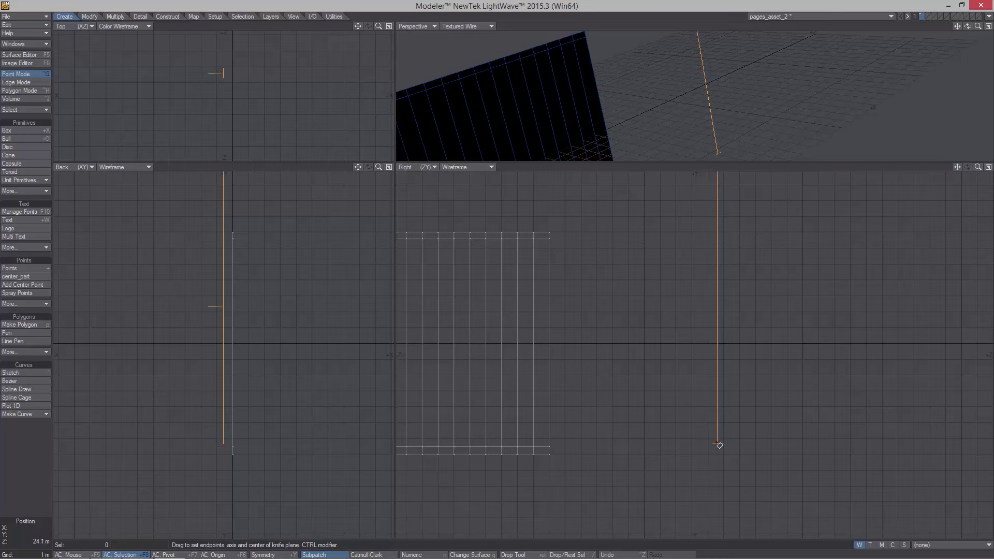
ctrl+alt+drag(708, 386, 692, 286)
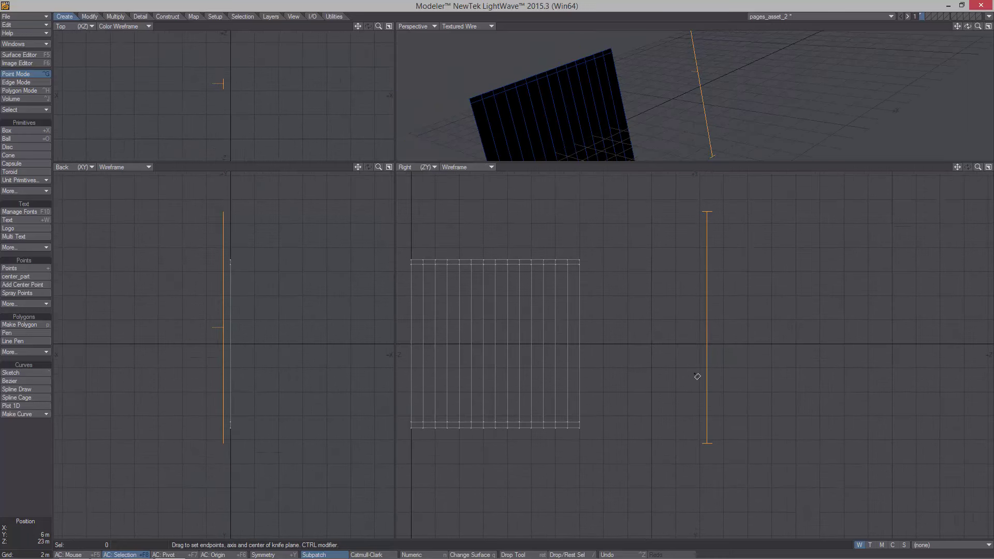
drag(633, 362, 578, 363)
drag(412, 347, 420, 352)
key(space)
Move the outer vertical cut's points onto the page's outer edge and the lower cut's points 500 mm down onto the bottom edge
alt+drag(536, 282, 631, 254)
scroll(629, 250, up, 2)
key(space)
key(space)
key(space)
click(681, 435)
key(t)
drag(698, 283, 703, 283)
right_drag(689, 223, 683, 237)
key(l)
key(t)
drag(642, 412, 642, 419)
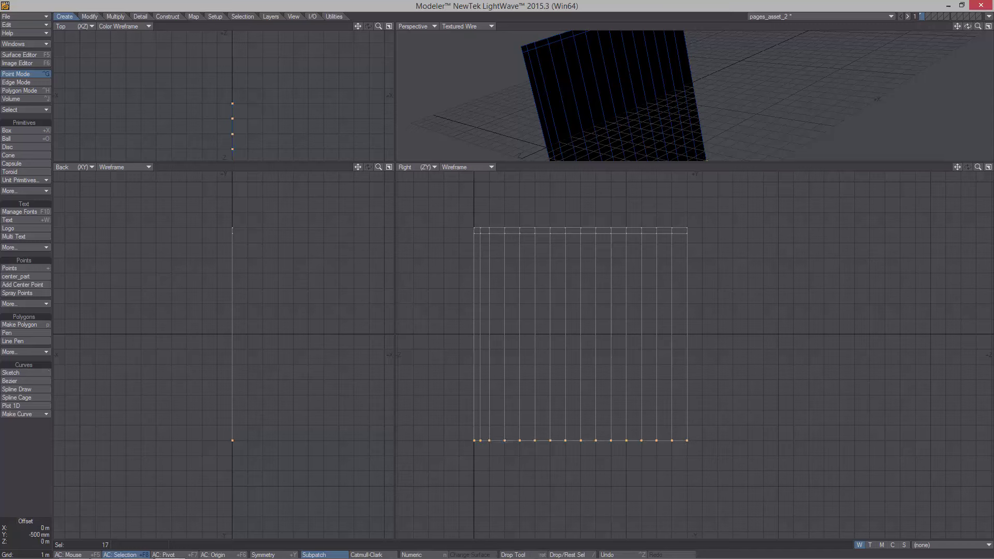
Move the points of the vertical cut beside the spine onto the page's spine edge
right_drag(431, 463, 494, 417)
key(l)
key(t)
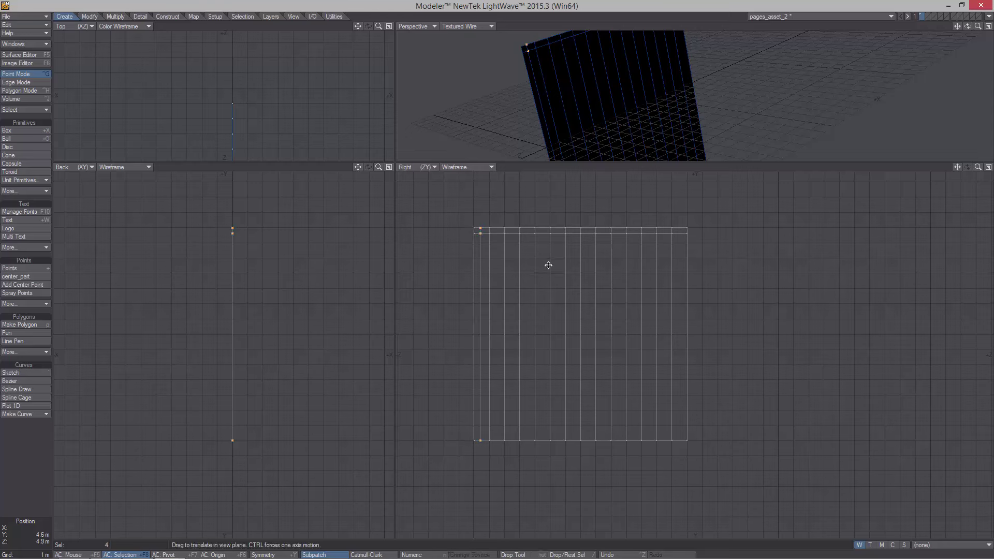
drag(513, 256, 507, 255)
key(Return)
Move the upper horizontal cut's points up onto the page's top edge and clear the selection
mouse_move(466, 190)
right_down()
mouse_move(498, 539)
mouse_move(533, 238)
right_up()
drag(535, 234, 570, 250)
key(l)
key(t)
key(space)
right_drag(495, 208, 433, 202)
click(543, 185)
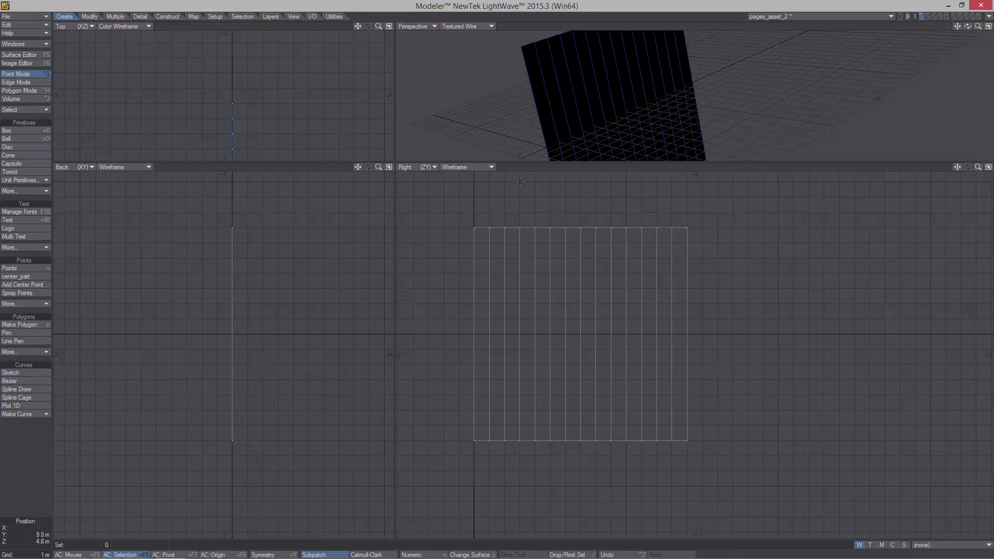
Select all the page's points and quantize them with 1 m steps on X, Y and Z
mouse_move(501, 201)
right_down()
mouse_move(911, 517)
mouse_move(424, 498)
right_up()
click(89, 16)
click(15, 384)
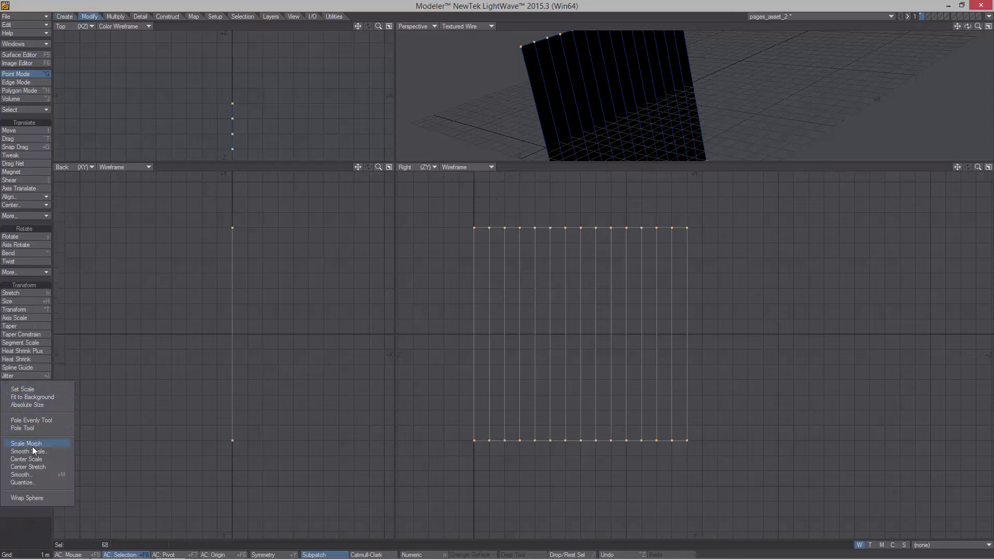
click(37, 483)
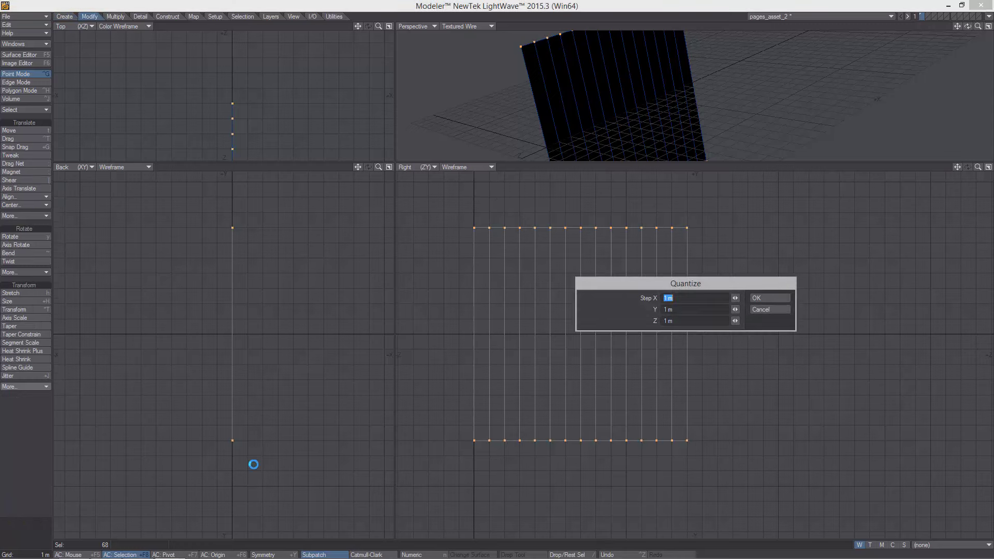
click(772, 296)
key(slash)
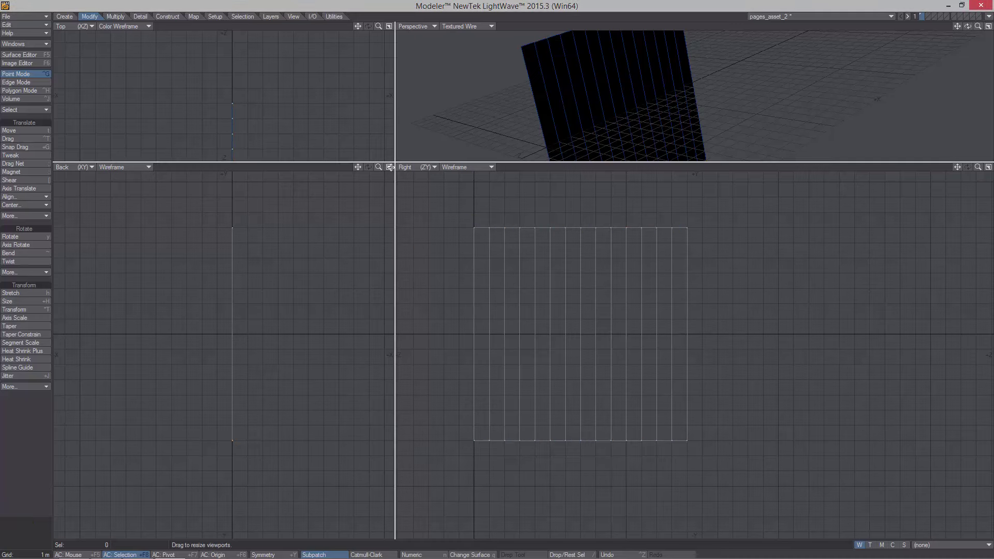
Convert the page mesh to subpatches
drag(396, 163, 321, 263)
ctrl+alt+drag(564, 326, 560, 328)
mouse_move(560, 328)
alt+mouse_down()
mouse_move(564, 354)
mouse_move(566, 346)
alt+mouse_up()
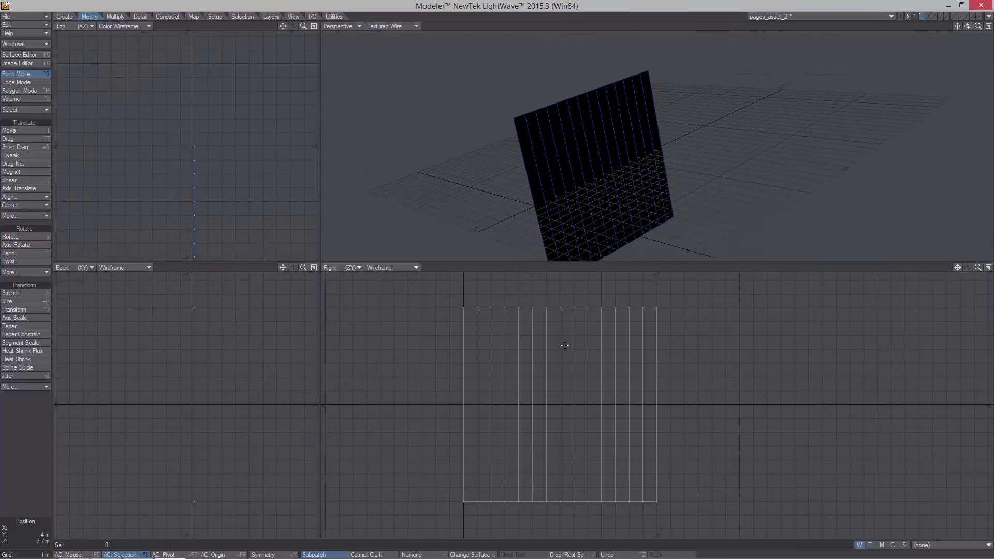
key(t)
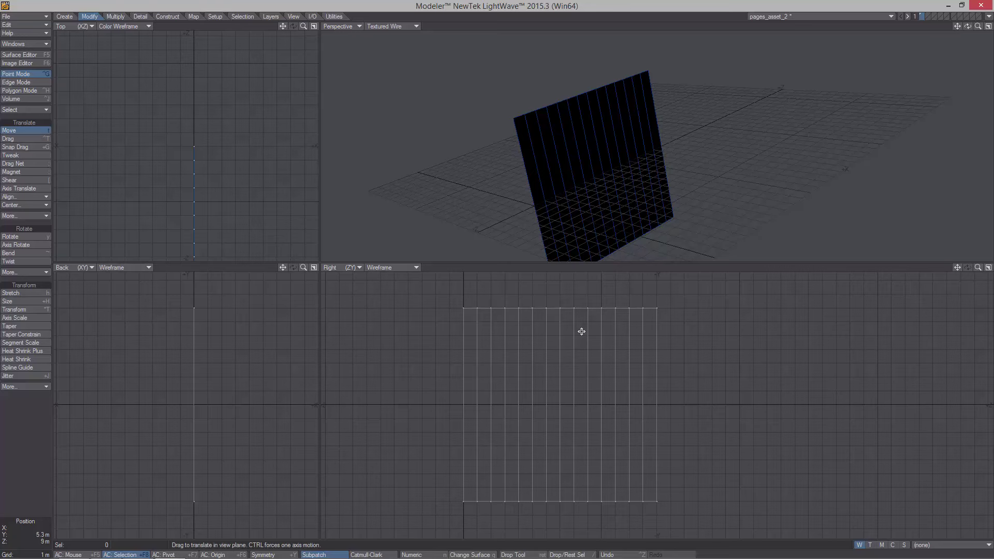
key(Tab)
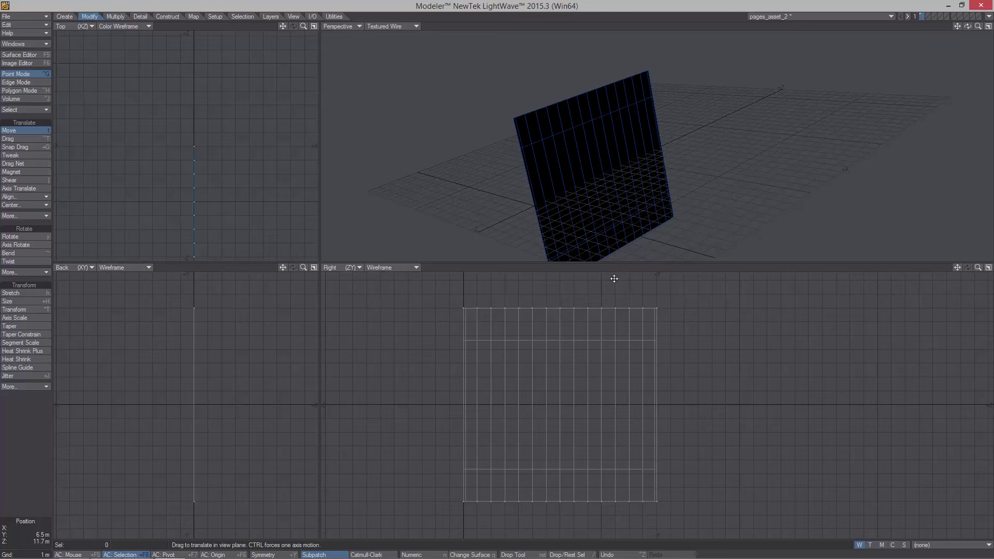
Set the Default surface's color to a gray with red, green and blue at 147
alt+drag(595, 202, 573, 184)
ctrl+alt+drag(573, 138, 616, 143)
alt+drag(616, 142, 655, 132)
alt+drag(655, 132, 640, 111)
alt+shift+drag(639, 111, 616, 155)
drag(321, 264, 369, 420)
alt+drag(666, 251, 594, 237)
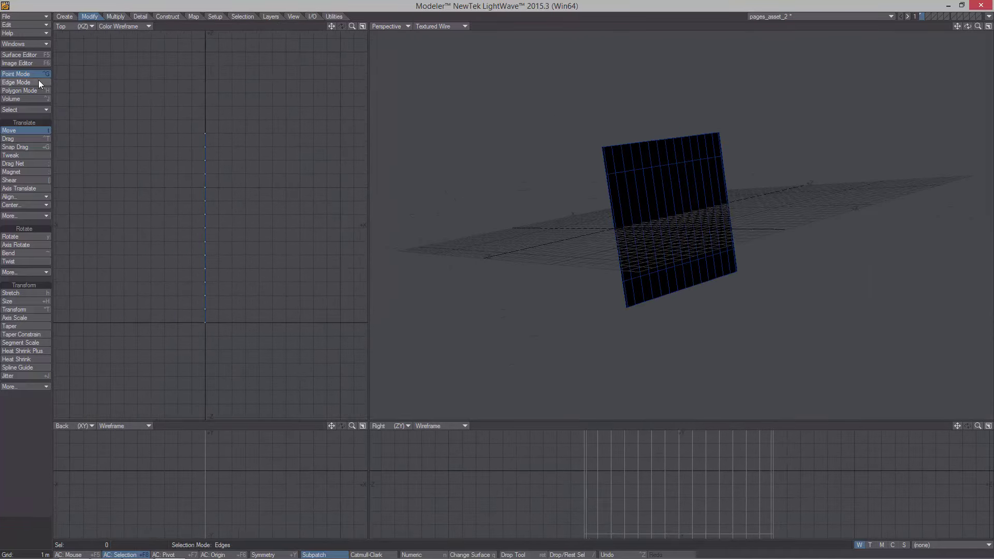
click(19, 54)
click(391, 304)
drag(156, 228, 155, 207)
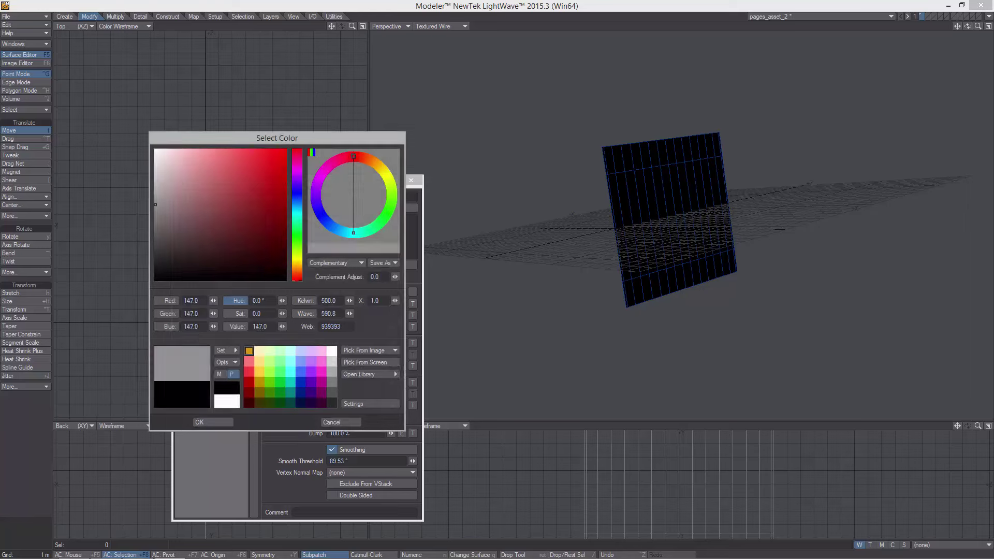
click(209, 418)
click(414, 182)
Save the page object
alt+drag(580, 208, 560, 259)
alt+drag(699, 274, 670, 262)
key(s)
alt+drag(703, 148, 632, 143)
ctrl+alt+drag(284, 165, 195, 164)
alt+drag(196, 165, 259, 185)
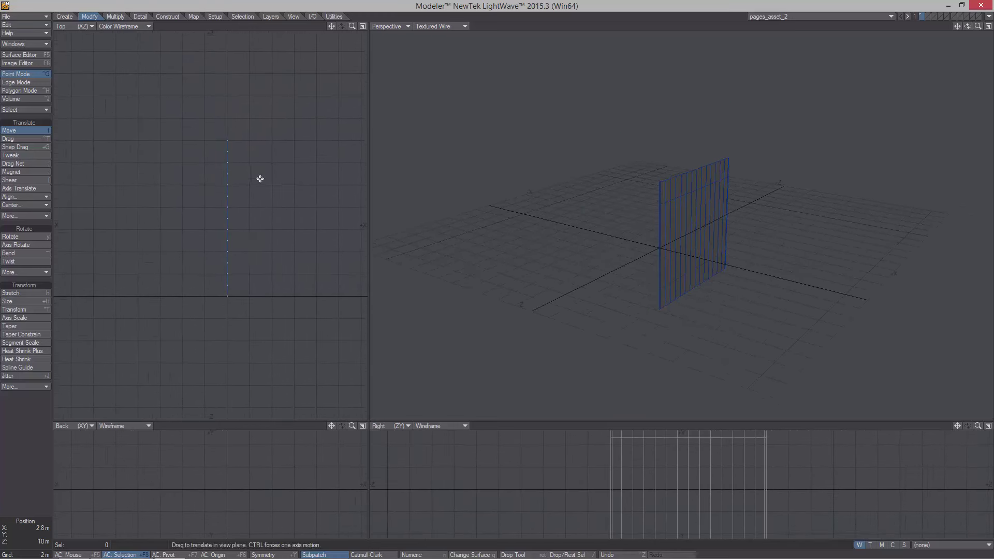
Paste a copy of the page into layer 10 and return to layer 1
click(980, 16)
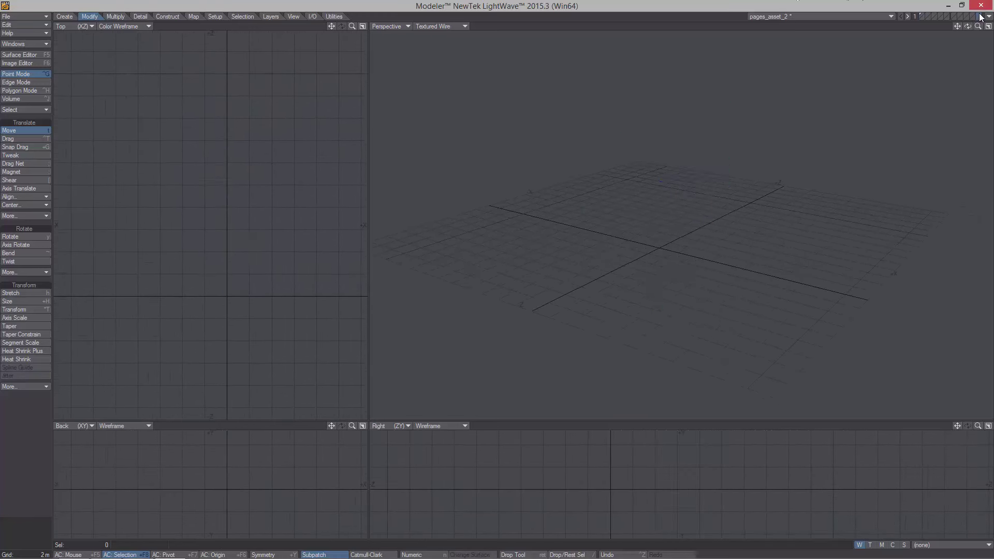
key(v)
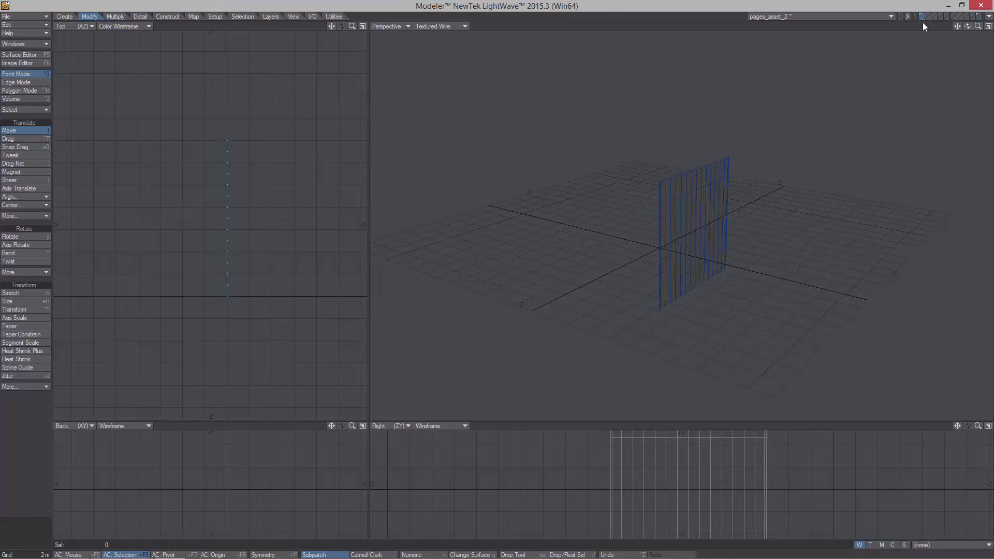
key(a)
Clone the page in place with zero offset, 100% scale and no rotation
click(115, 16)
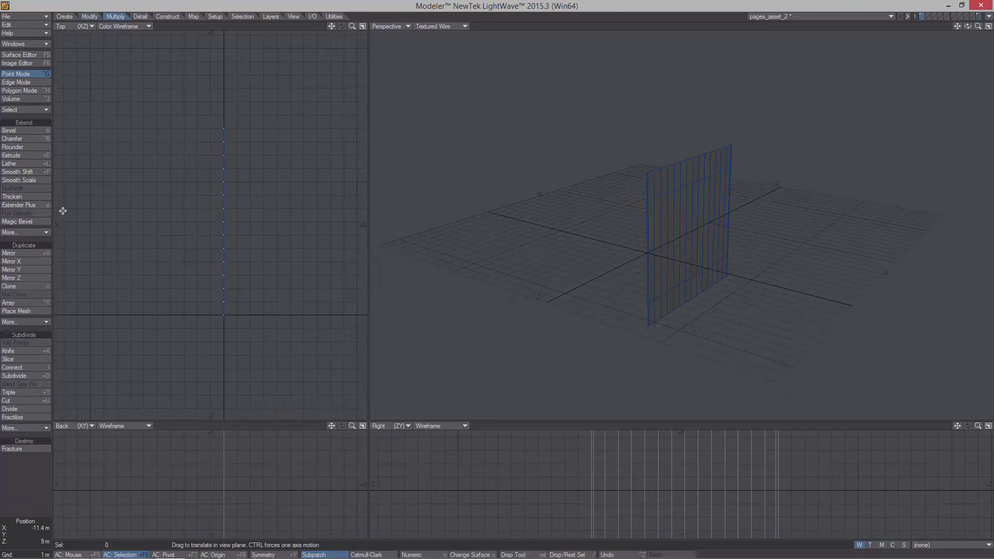
click(11, 287)
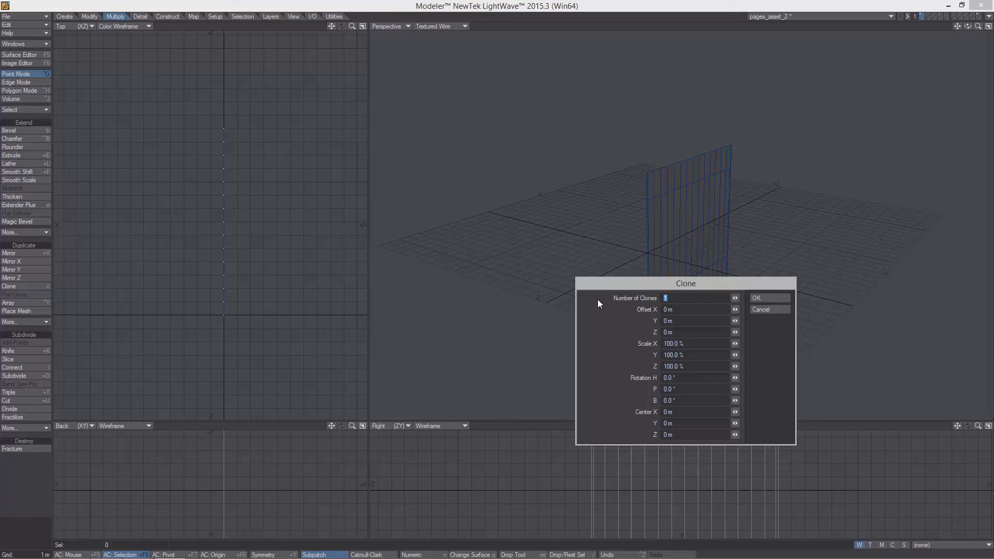
click(751, 296)
Make layer 2 the active layer and show the page on layer 1 in the background
alt+drag(708, 225, 658, 243)
scroll(226, 222, up, 5)
scroll(226, 221, down, 1)
click(928, 15)
click(924, 19)
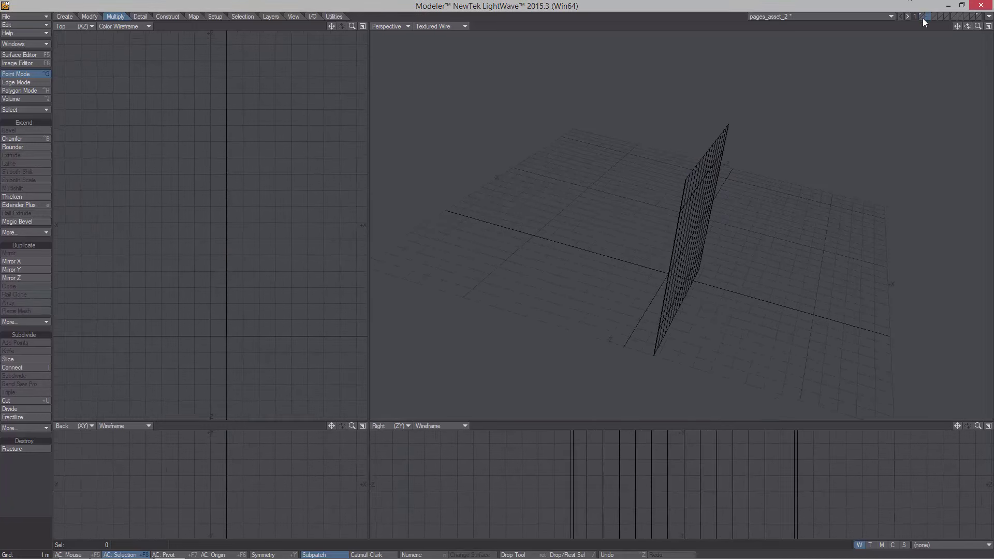
Create a single-point polygon about 1 m from the origin along X on layer 2
scroll(286, 276, down, 1)
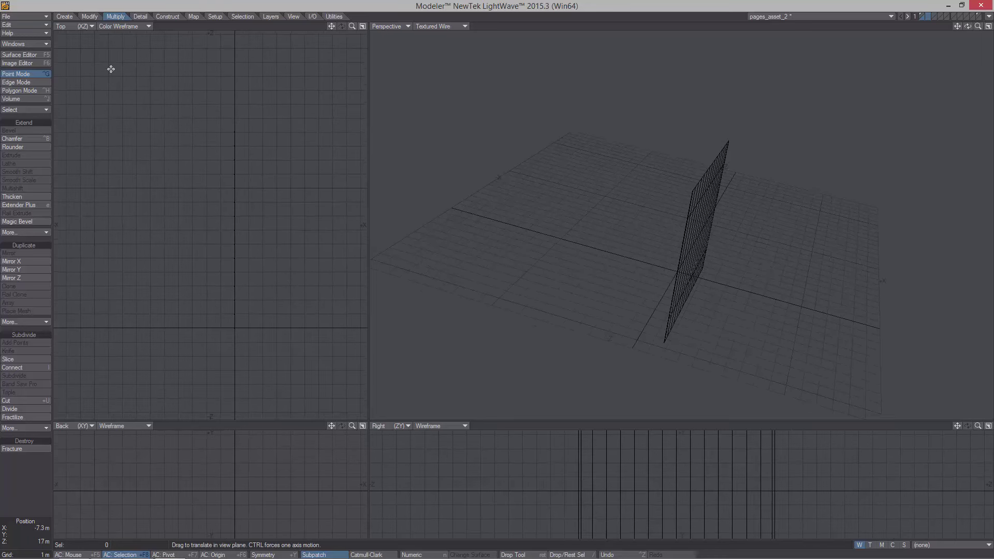
click(65, 17)
key(n)
click(464, 223)
drag(246, 333, 258, 333)
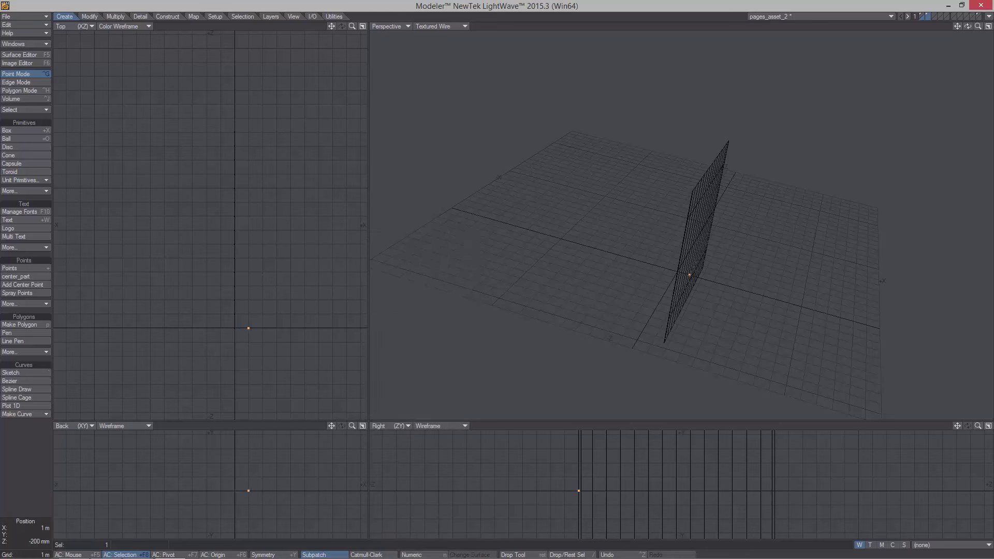
key(Return)
key(ctrl+h)
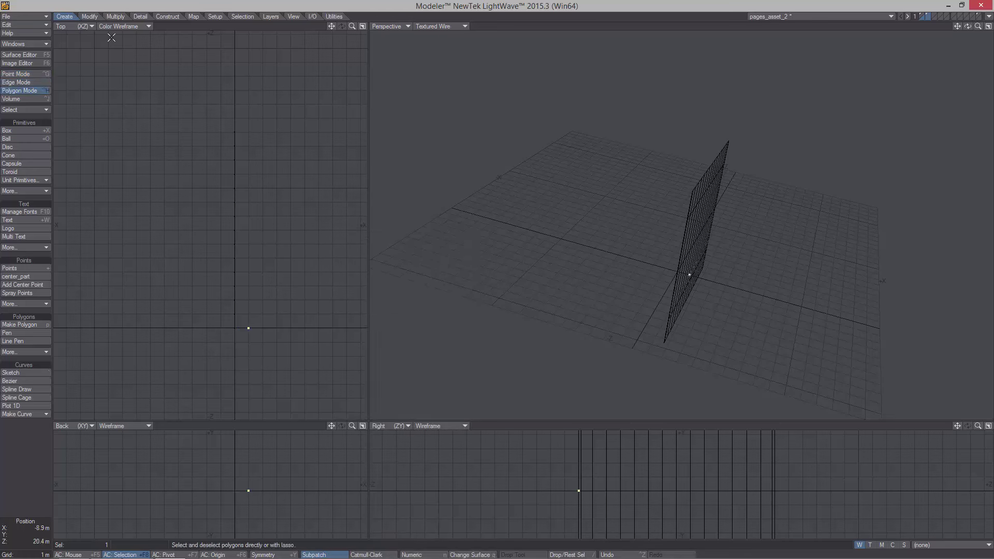
click(115, 16)
click(11, 156)
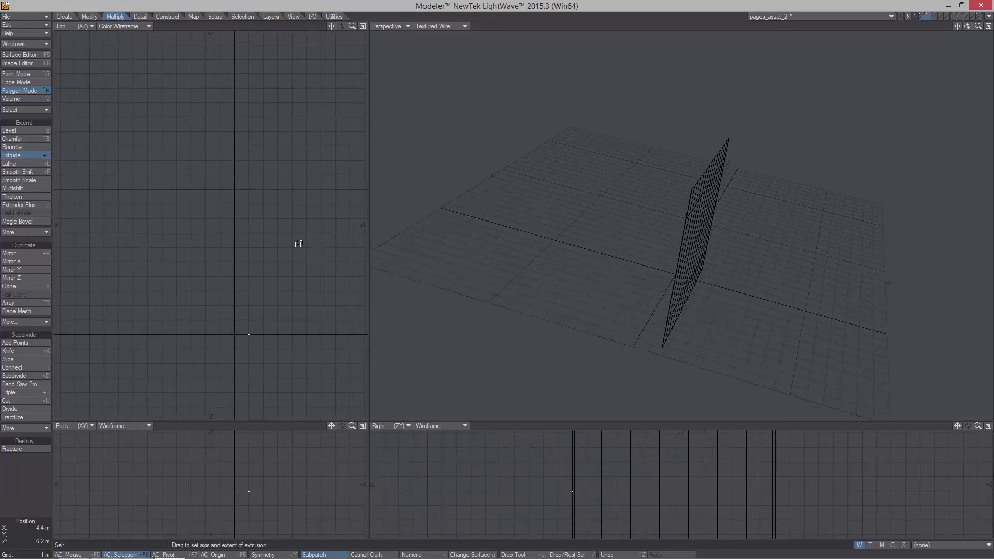
key(space)
key(ctrl+g)
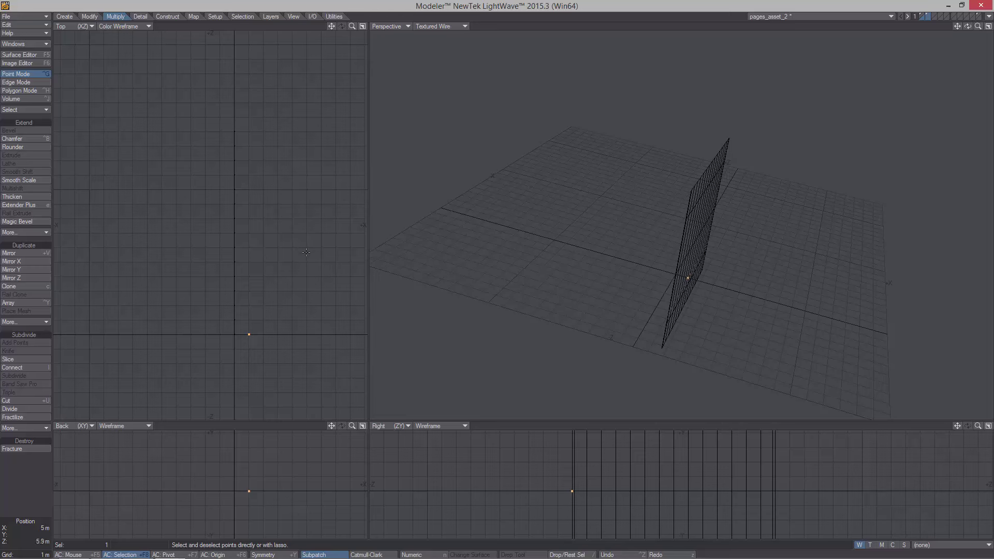
key(space)
key(space)
mouse_move(263, 362)
right_down()
mouse_move(277, 321)
mouse_move(259, 319)
right_up()
key(space)
key(ctrl+h)
key(space)
key(space)
key(space)
key(space)
click(250, 334)
key(space)
key(space)
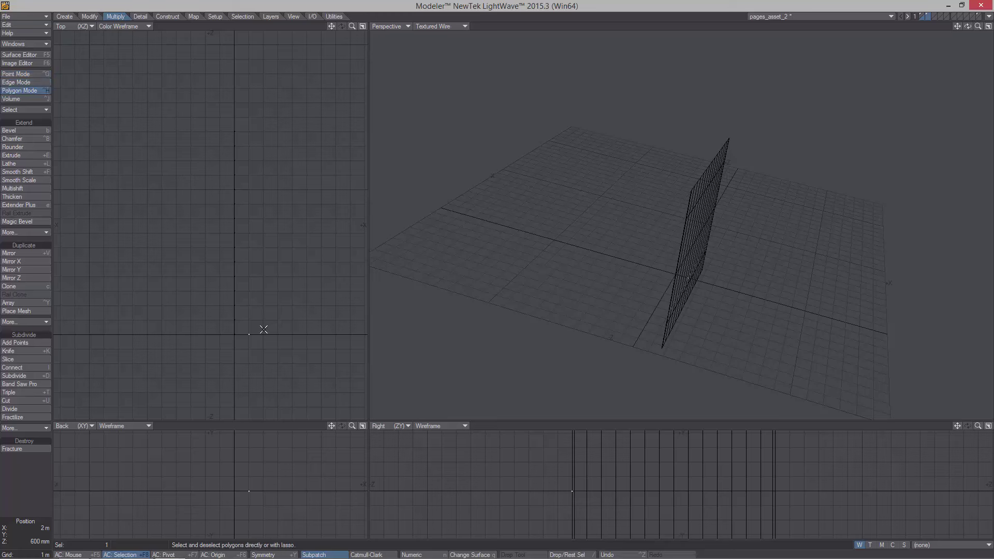
Move the point to about -1 m on Z and extrude it 17 m along the Z axis
key(t)
drag(273, 323, 282, 297)
key(shift+e)
drag(259, 336, 290, 119)
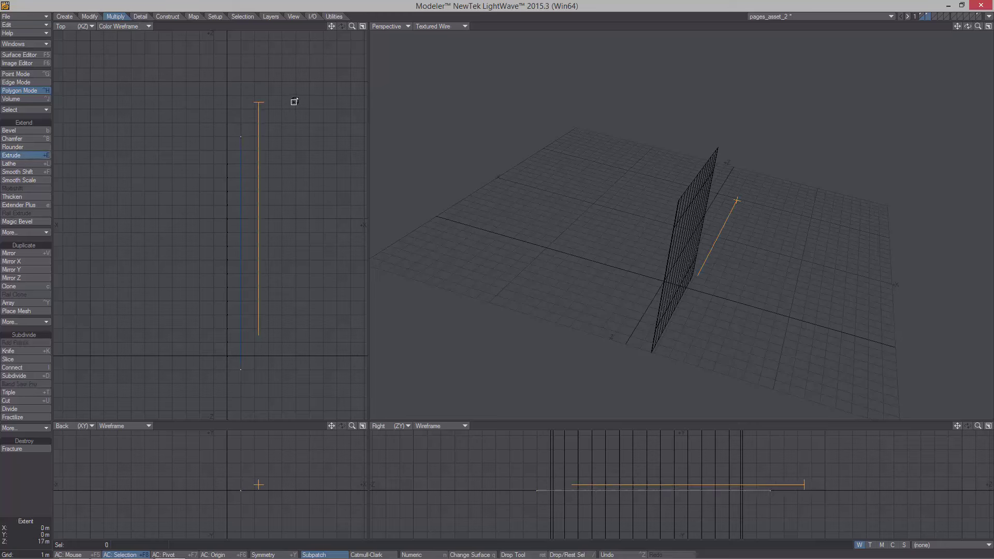
drag(295, 101, 295, 102)
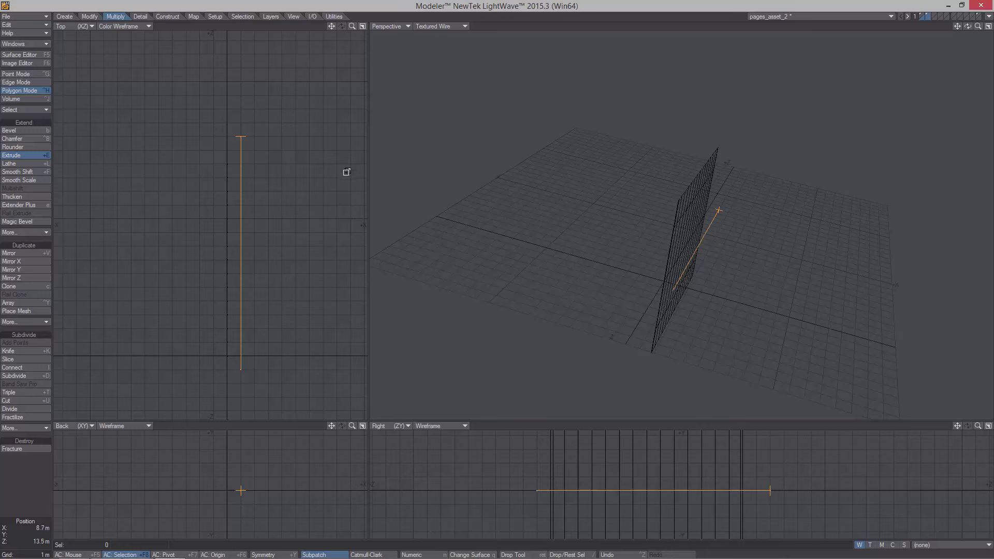
Set the extrusion to 17 sides and finish it as a chain of two-point polygons
key(n)
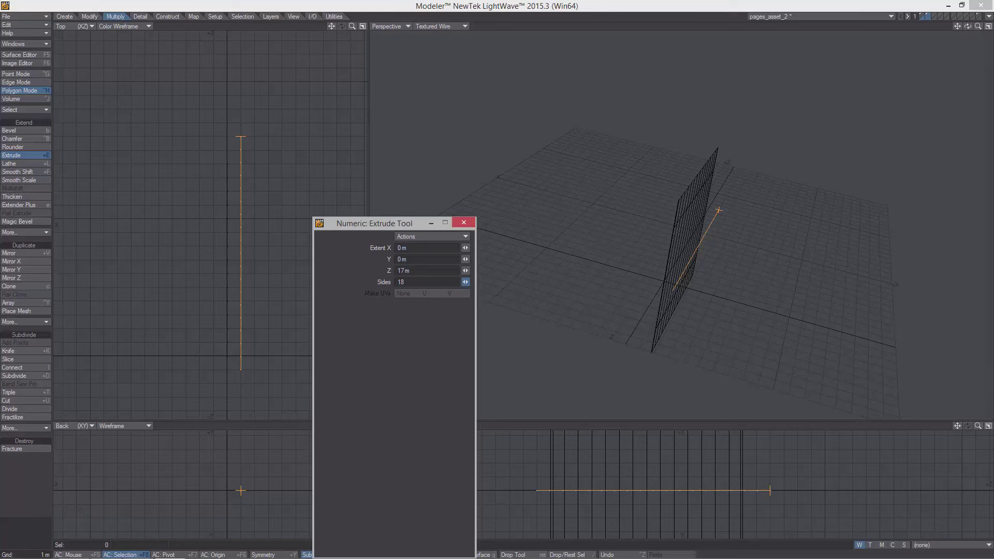
mouse_move(217, 154)
ctrl+alt+mouse_down()
mouse_move(275, 129)
mouse_move(215, 163)
ctrl+alt+mouse_up()
alt+drag(622, 171, 657, 220)
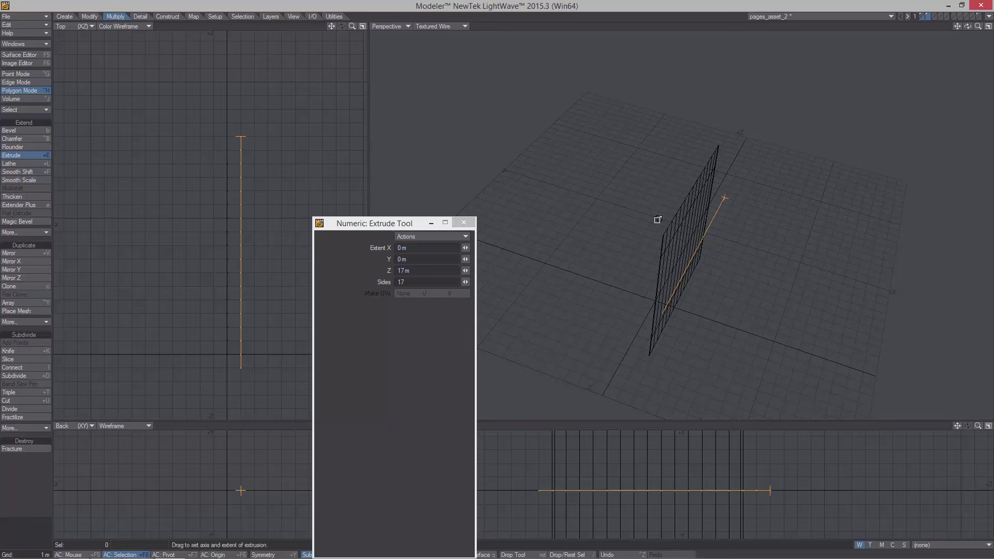
key(Return)
click(462, 222)
alt+drag(509, 238, 683, 215)
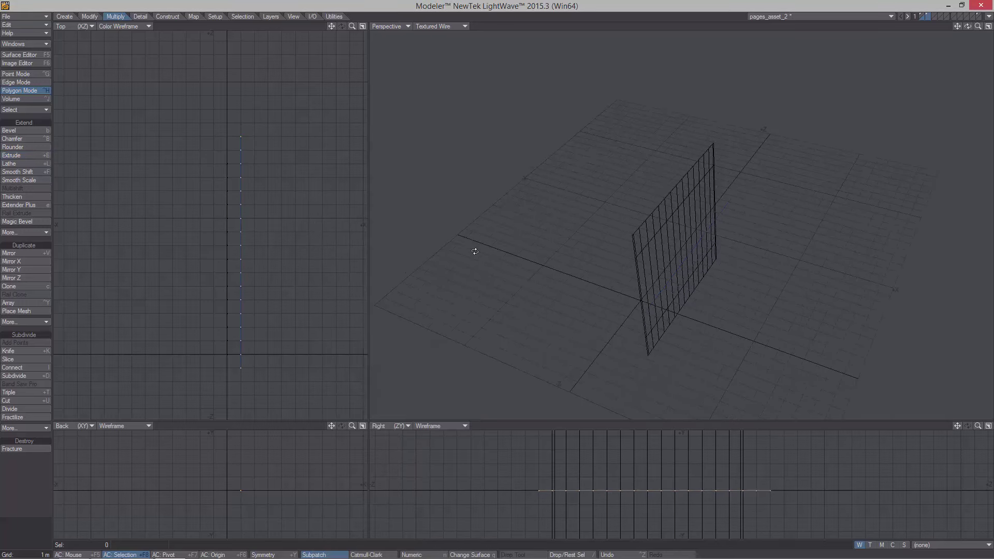
Convert the chain of two-point polygons to skelegons
click(212, 15)
click(22, 196)
click(45, 203)
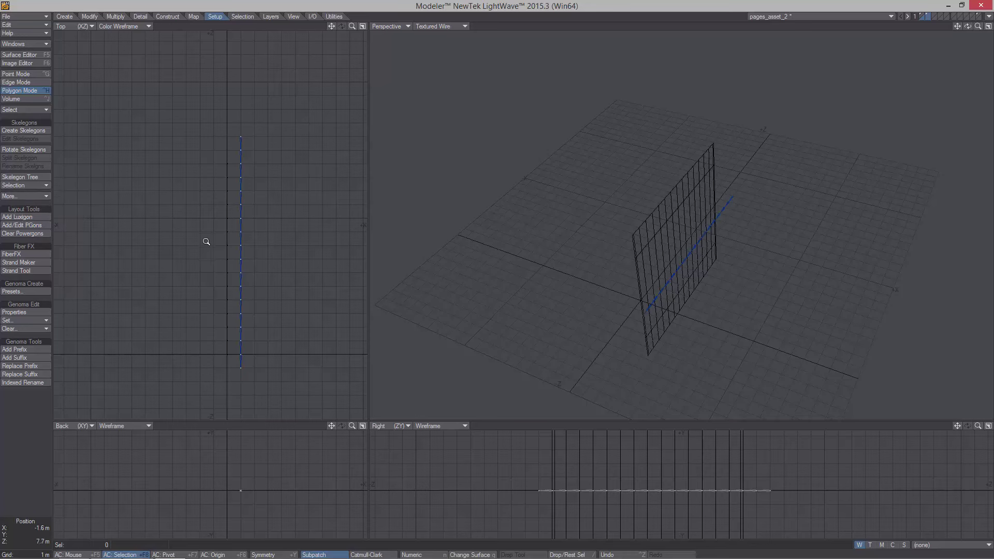
Remove the leftover two-point face polygons, keeping only the skelegons on the layer
key(w)
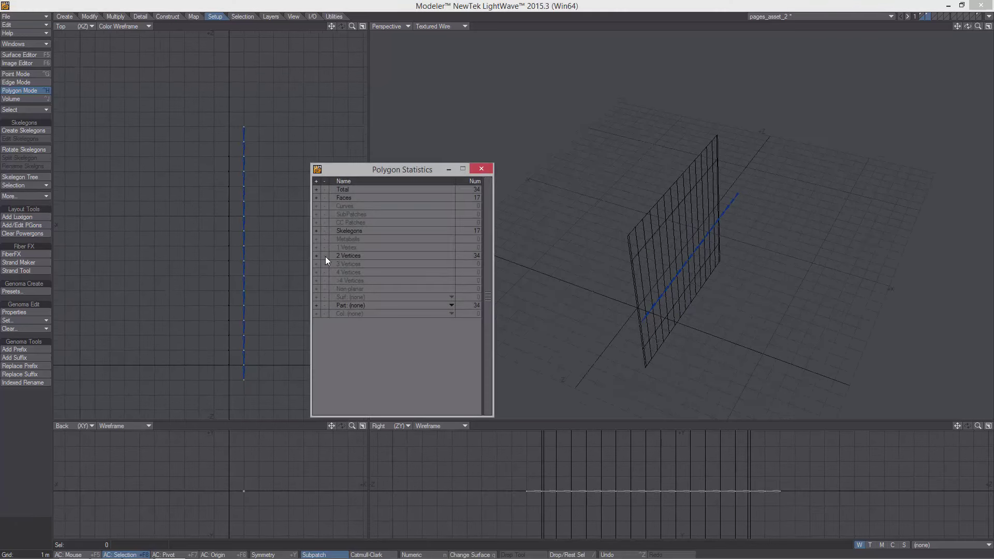
click(316, 231)
key(Delete)
key(Delete)
key(v)
Rotate the skelegon chain in the top view and move it to X = 0, in line with the page
key(y)
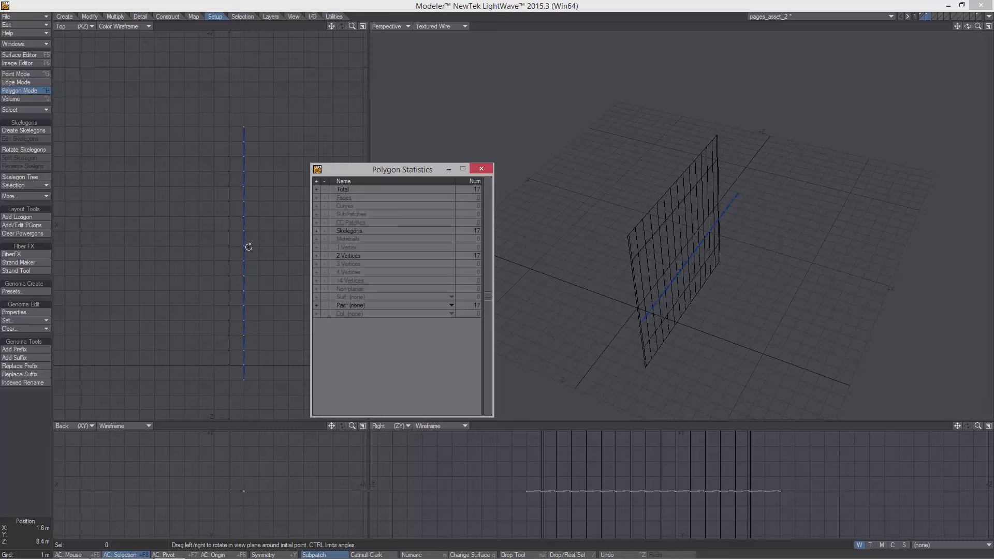
ctrl+drag(242, 252, 262, 261)
key(t)
ctrl+alt+drag(246, 372, 179, 340)
alt+drag(580, 207, 612, 177)
alt+drag(811, 240, 609, 204)
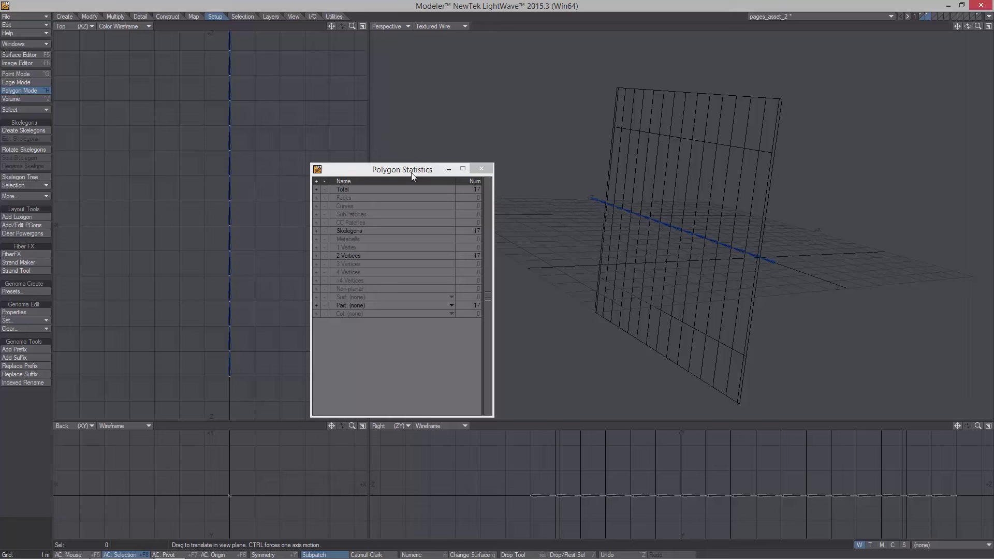
Close the polygon statistics, check the object's layer list and save the object
drag(414, 178, 370, 242)
click(437, 232)
alt+drag(694, 238, 569, 253)
alt+shift+drag(569, 254, 591, 277)
click(18, 44)
click(28, 44)
click(461, 247)
drag(548, 309, 548, 329)
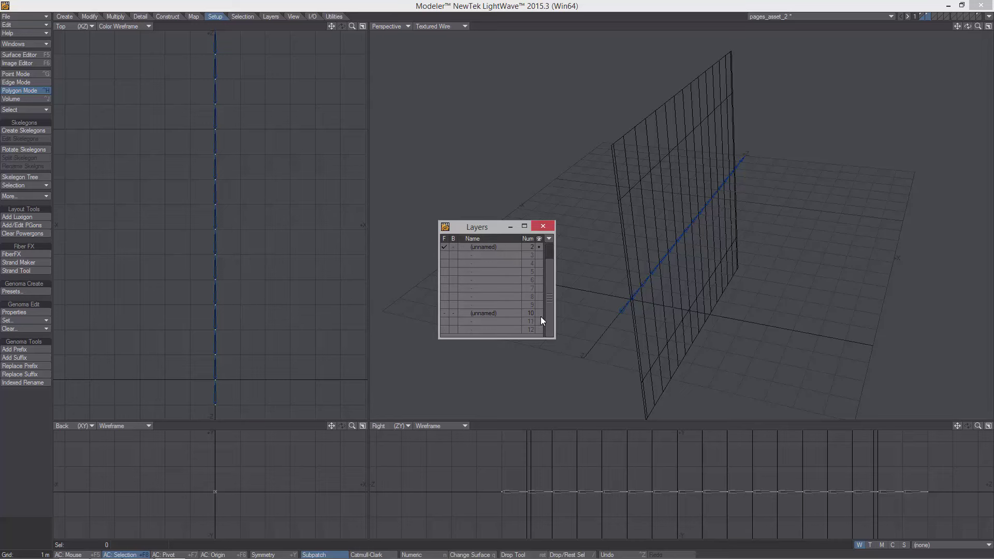
key(s)
click(547, 226)
alt+drag(595, 270, 657, 233)
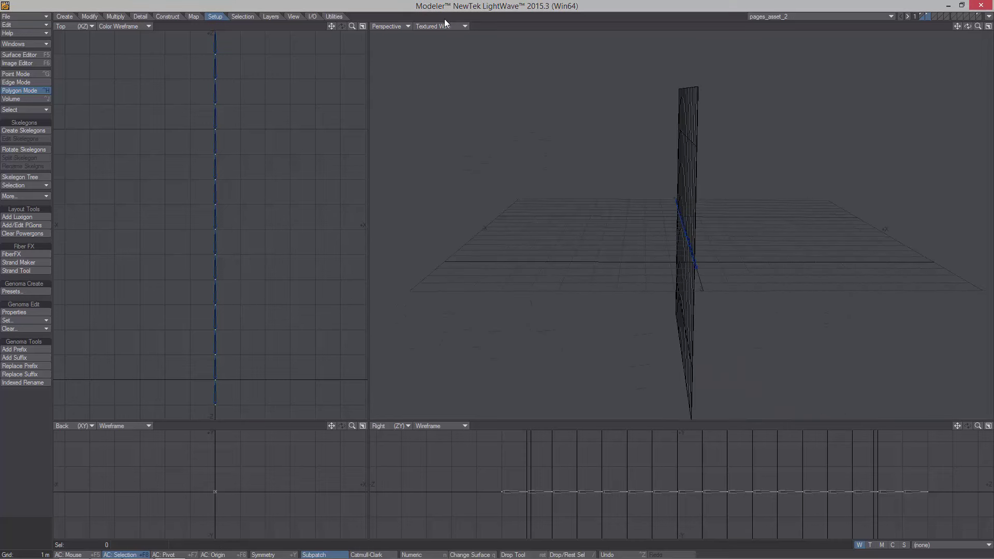
Keep the perspective view in Textured Wire and make layer 1 active with the layer 2 skelegons in the background
click(443, 26)
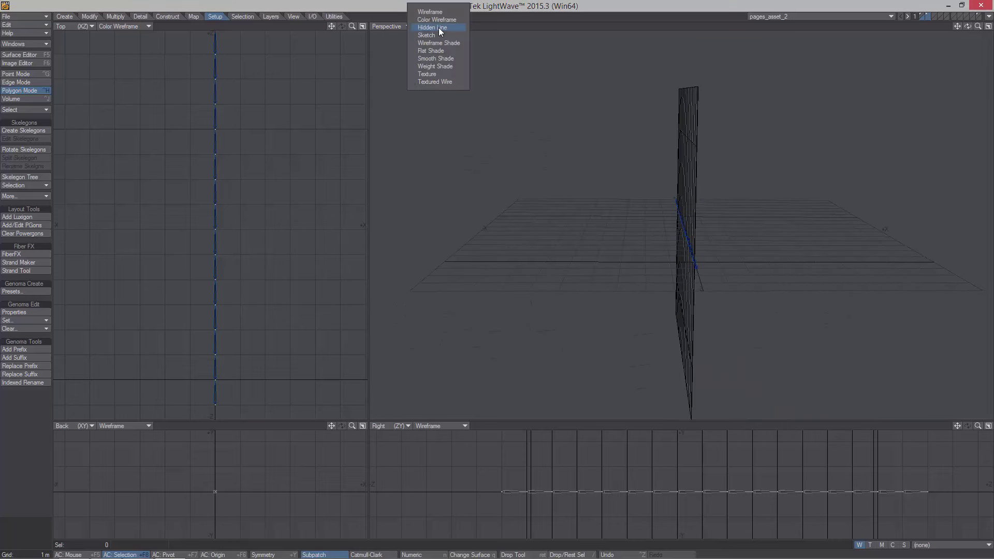
click(443, 82)
alt+drag(444, 82, 791, 157)
click(921, 15)
click(927, 18)
Examine how the skelegon chain lines up with the page in the top and perspective views
alt+drag(888, 94, 428, 187)
scroll(823, 223, down, 2)
alt+shift+drag(274, 145, 302, 169)
scroll(302, 169, down, 1)
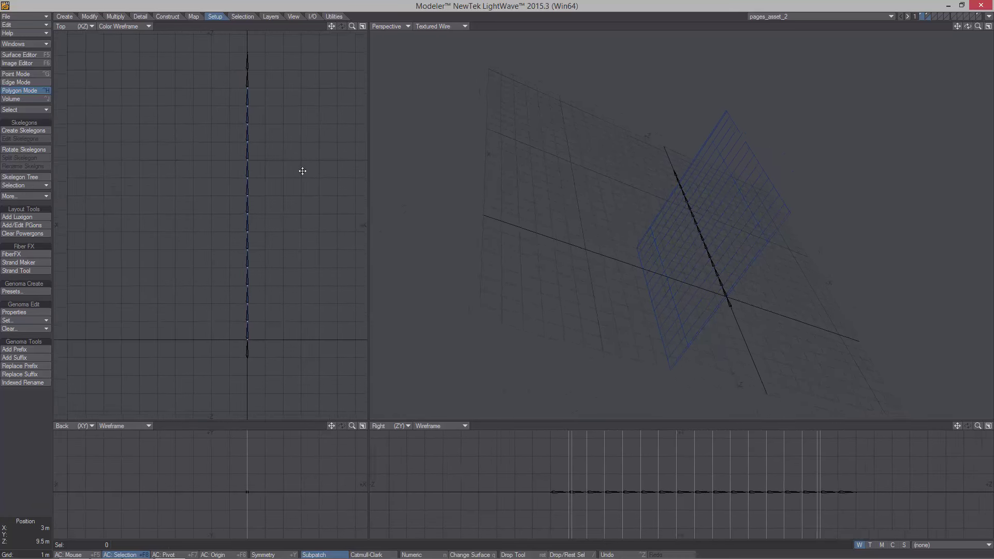
alt+drag(492, 218, 666, 233)
alt+shift+drag(729, 223, 706, 204)
key(t)
scroll(674, 169, up, 2)
alt+drag(675, 169, 720, 169)
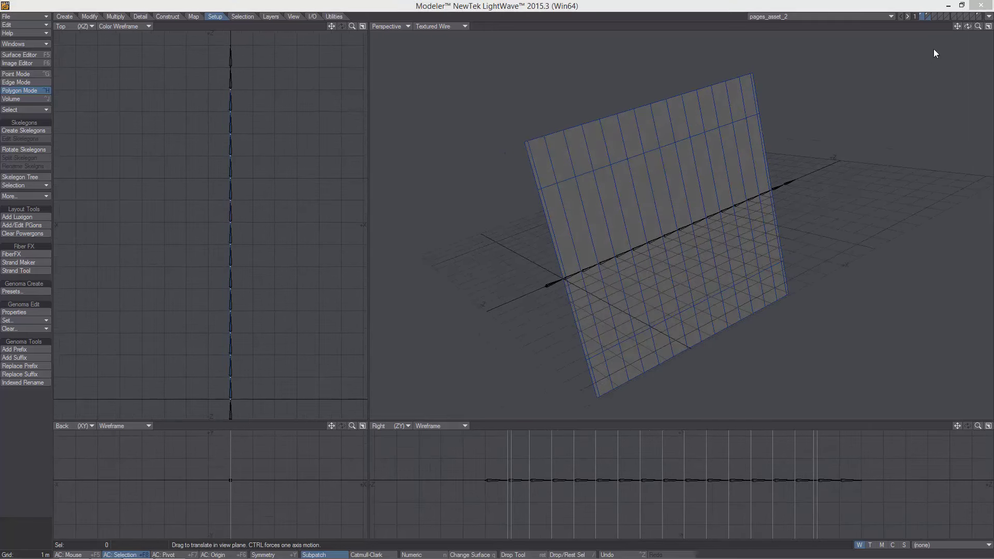
Send the page object to Layout and move the light away to about -103.45 m on Z
click(989, 17)
click(957, 32)
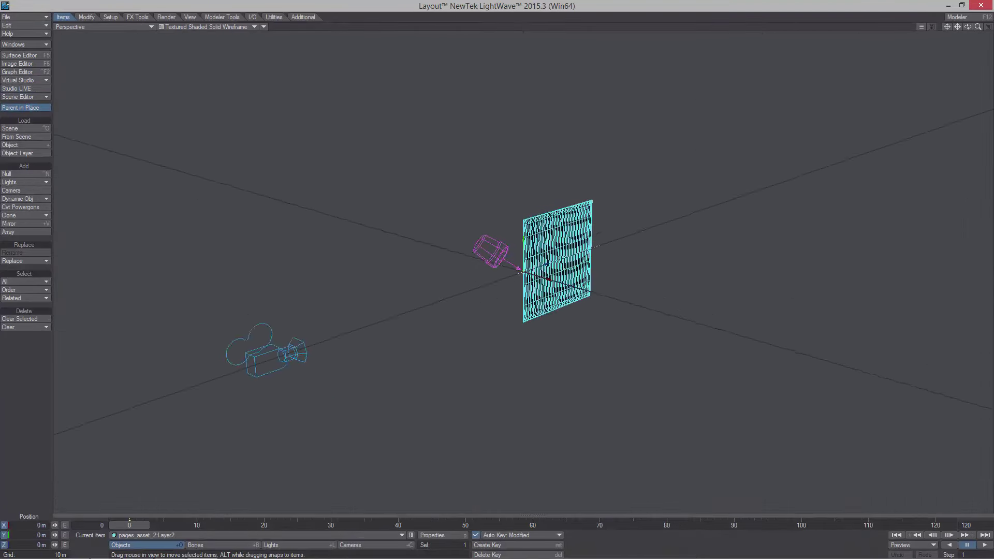
alt+drag(523, 272, 466, 259)
scroll(523, 272, up, 5)
click(450, 216)
drag(476, 211, 363, 230)
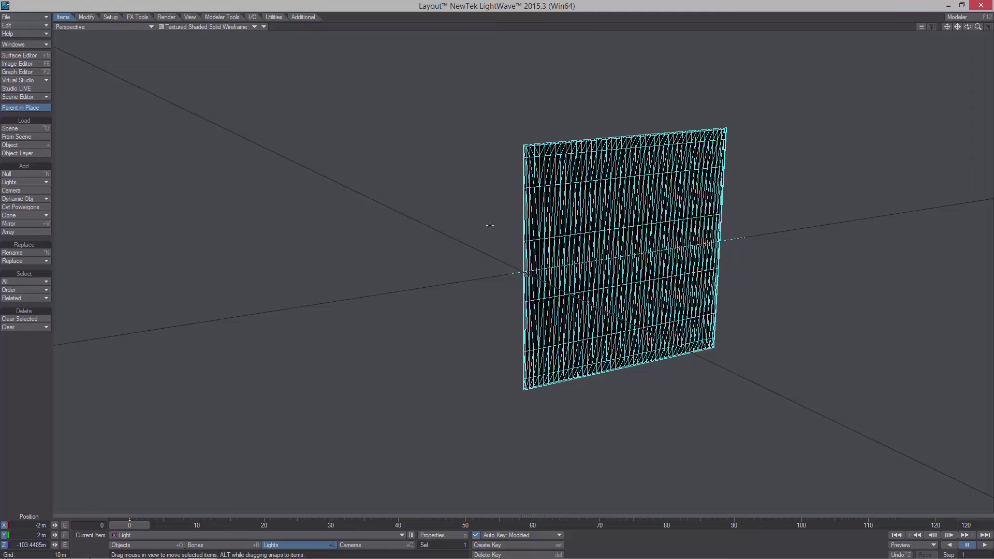
Turn off Display Origin Only in the display preferences to show the full 100 × 100 grid
key(o)
click(116, 302)
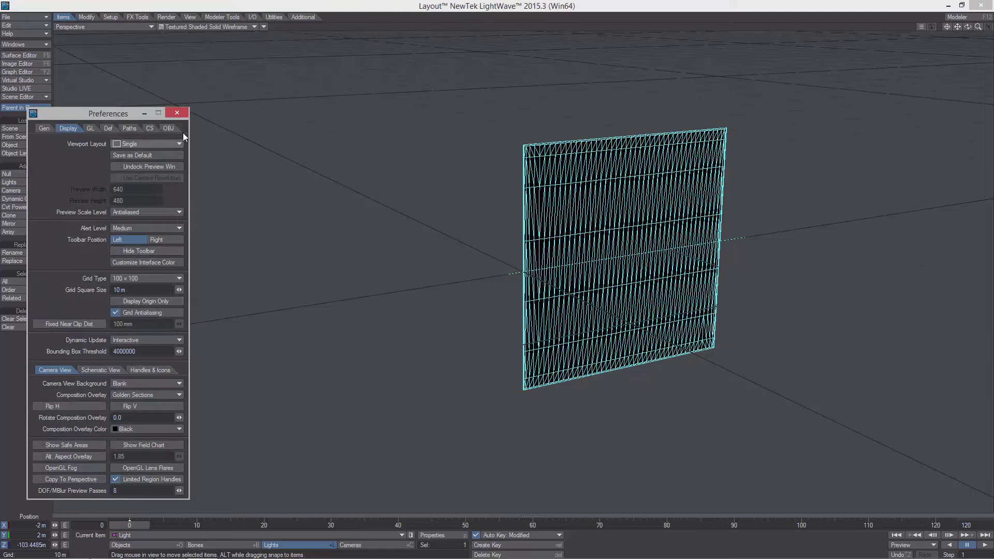
click(177, 113)
Set the subdivision order of the Layer1 page object to Last
scroll(350, 154, up, 10)
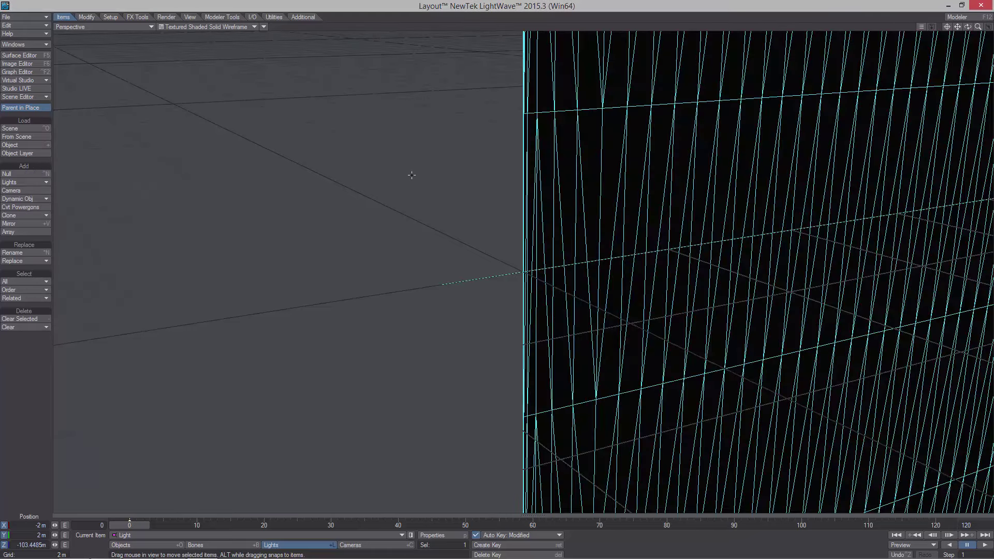
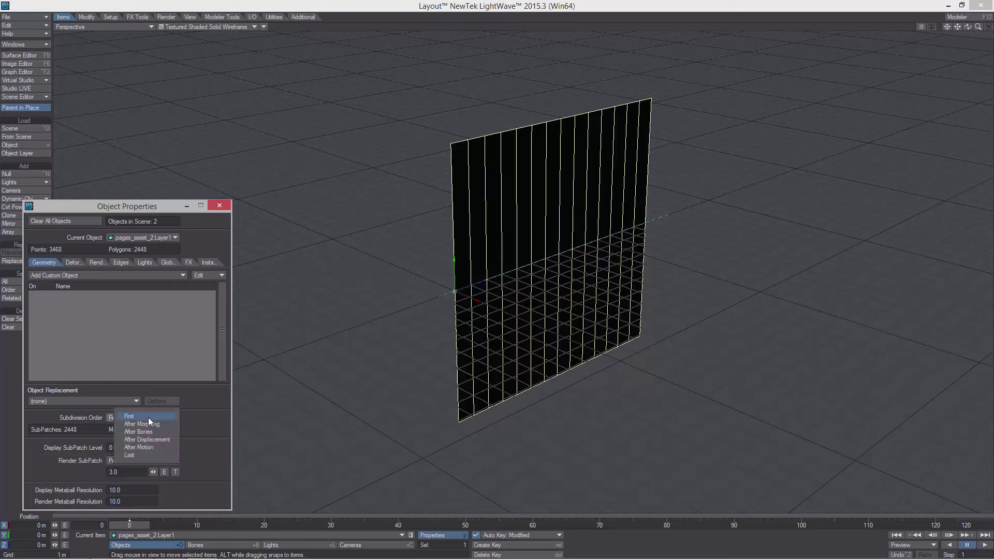
click(148, 427)
click(213, 206)
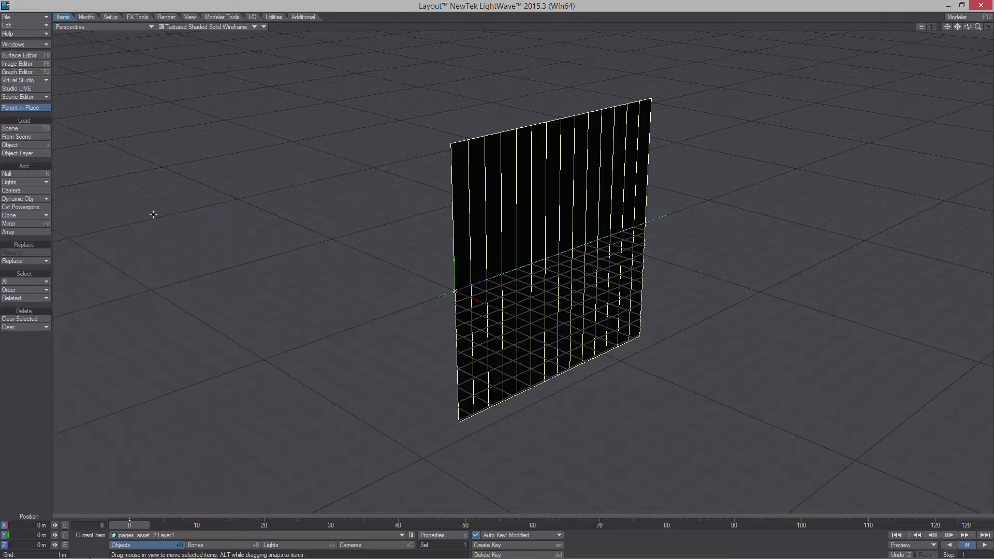
Turn on the headlight for the perspective viewport
alt+drag(154, 212, 207, 233)
click(271, 14)
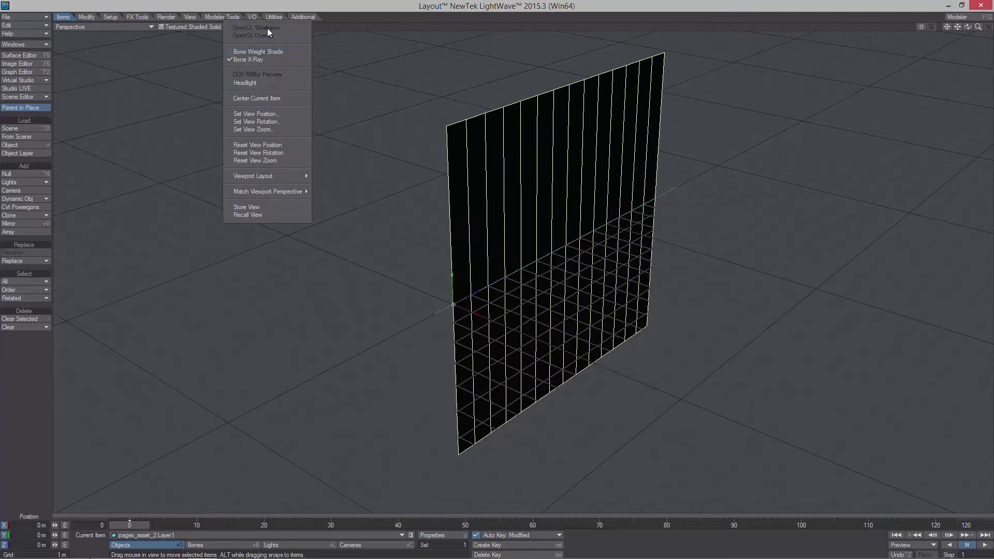
click(261, 67)
Set the item colour of the Layer1 page to dark blue in the Scene Editor
click(45, 97)
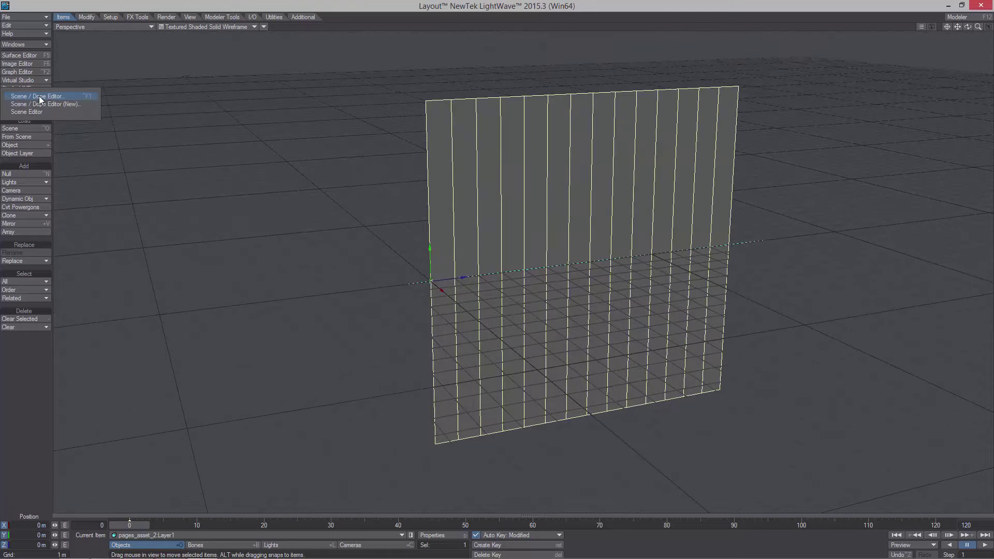
click(39, 97)
click(337, 223)
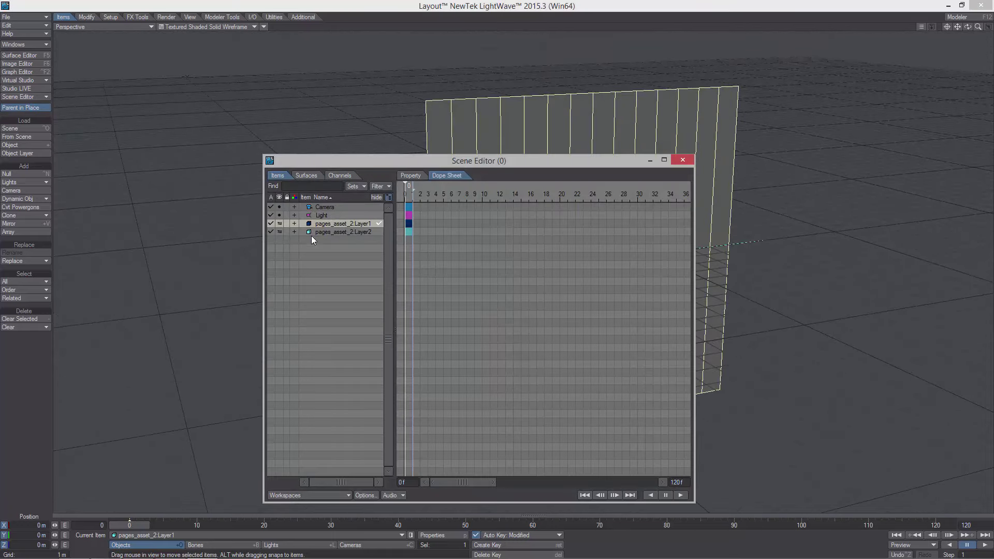
click(309, 225)
click(313, 239)
drag(614, 163, 431, 129)
click(552, 195)
Select the Layer2 object and convert its skelegons to bones
scroll(552, 194, down, 2)
key(Down)
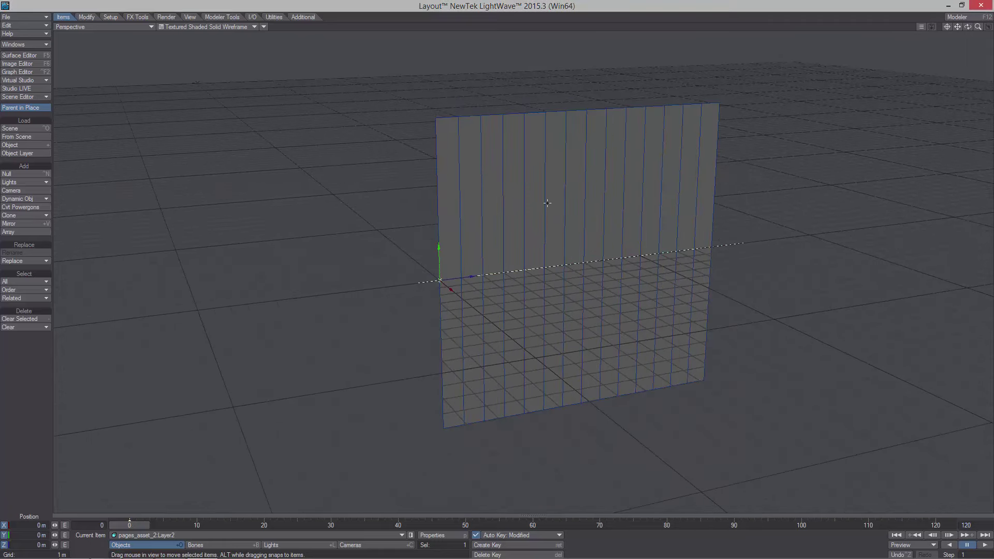
alt+drag(549, 201, 499, 249)
key(Up)
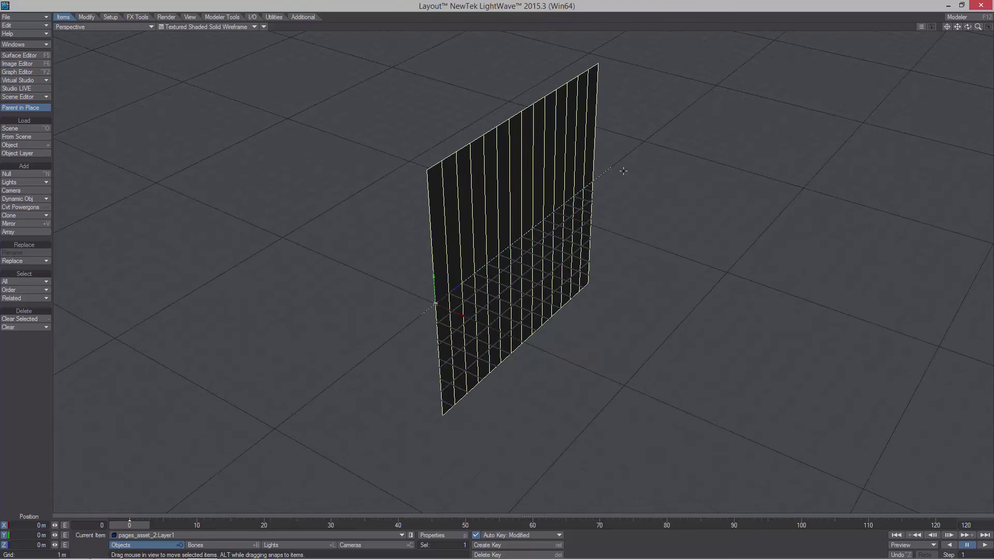
key(Down)
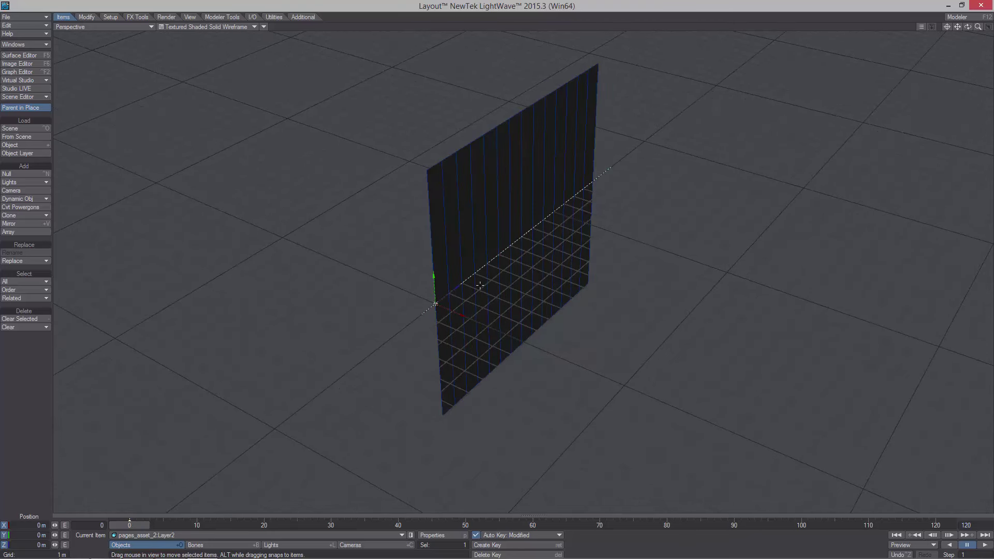
click(111, 17)
click(29, 199)
Select the Layer1 page and open the displacement Node Editor from its deformation properties
alt+drag(526, 192, 509, 140)
click(481, 142)
key(p)
drag(147, 206, 804, 128)
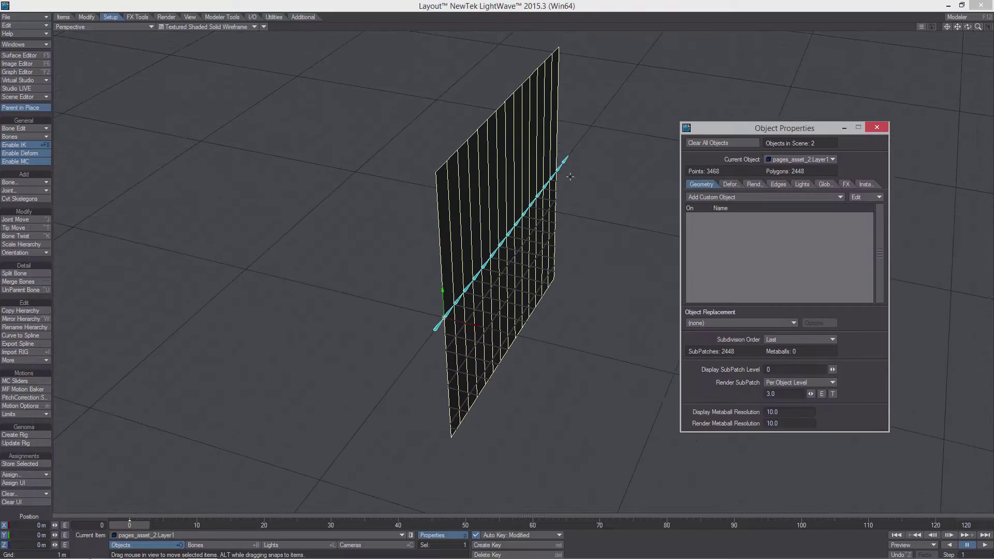
alt+drag(632, 145, 572, 106)
click(733, 186)
drag(755, 131, 854, 38)
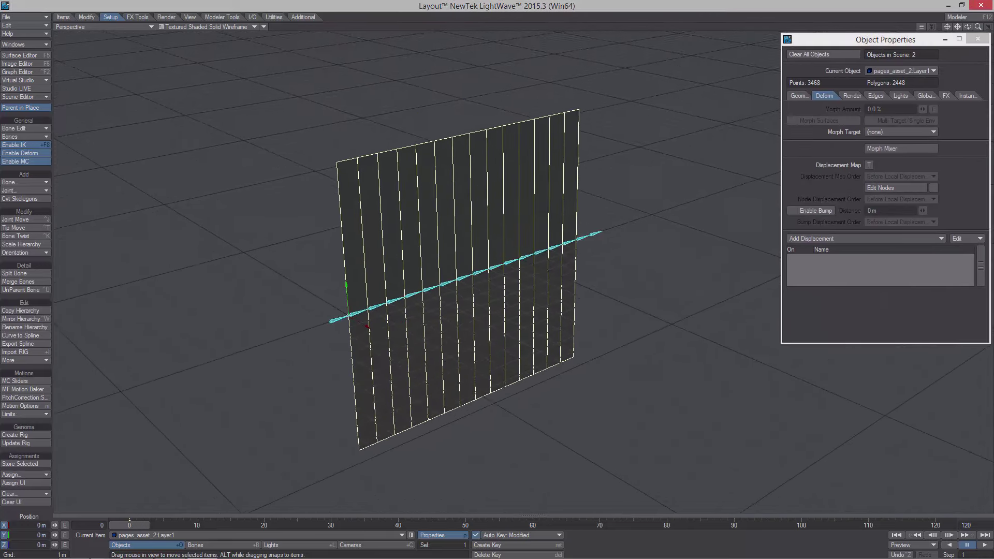
click(896, 188)
drag(691, 128, 582, 83)
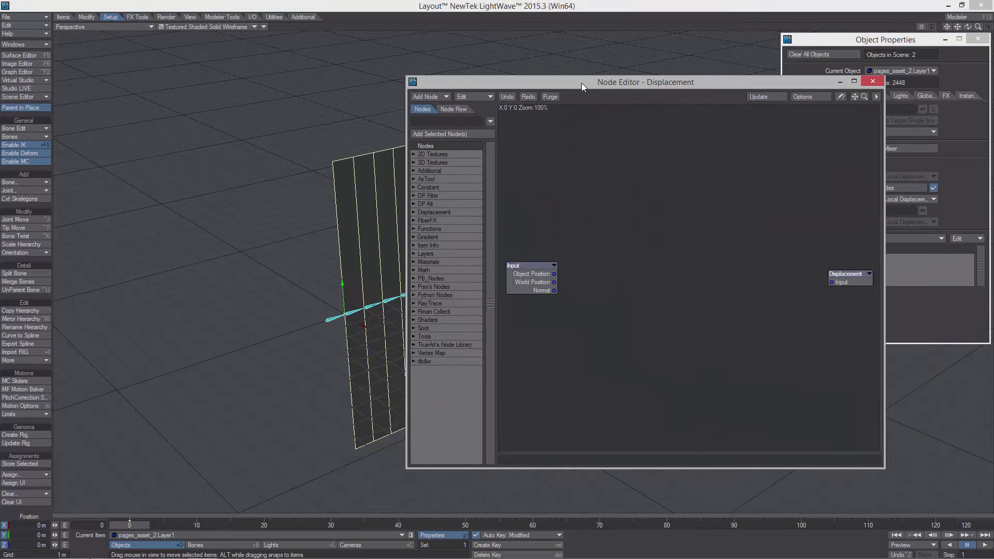
Enlarge the displacement Node Editor beside the viewport, close Object Properties, and show the bone chain in Top view
drag(885, 470, 991, 521)
drag(913, 38, 872, 92)
click(937, 93)
drag(777, 82, 804, 36)
drag(957, 26, 718, 34)
key(2)
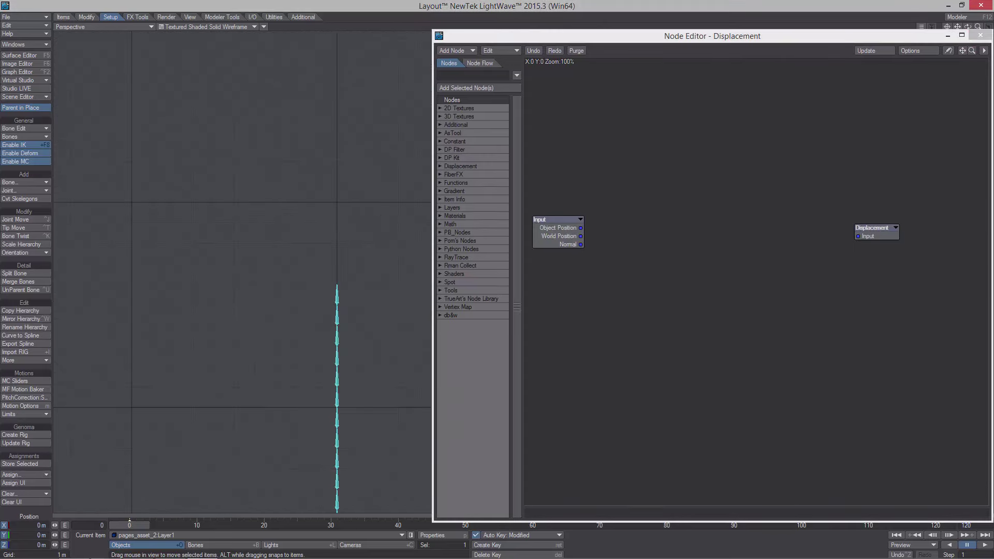
mouse_move(958, 27)
mouse_down()
mouse_move(951, 2)
mouse_move(893, 0)
mouse_move(992, 20)
mouse_move(986, 49)
mouse_move(971, 27)
mouse_up()
Add a DP Kit Part Move displacement node to the displacement network
right_click(617, 233)
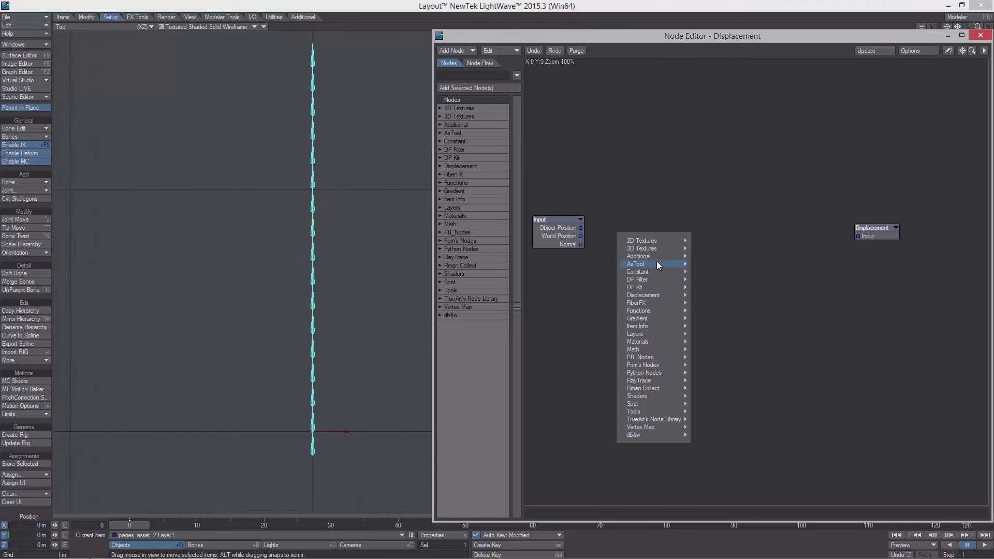
mouse_move(668, 282)
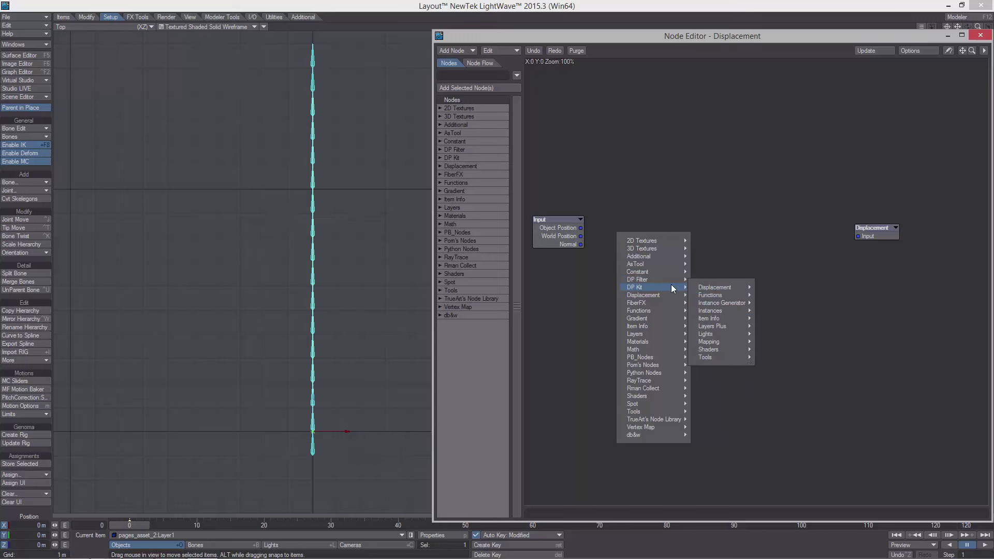
mouse_move(719, 288)
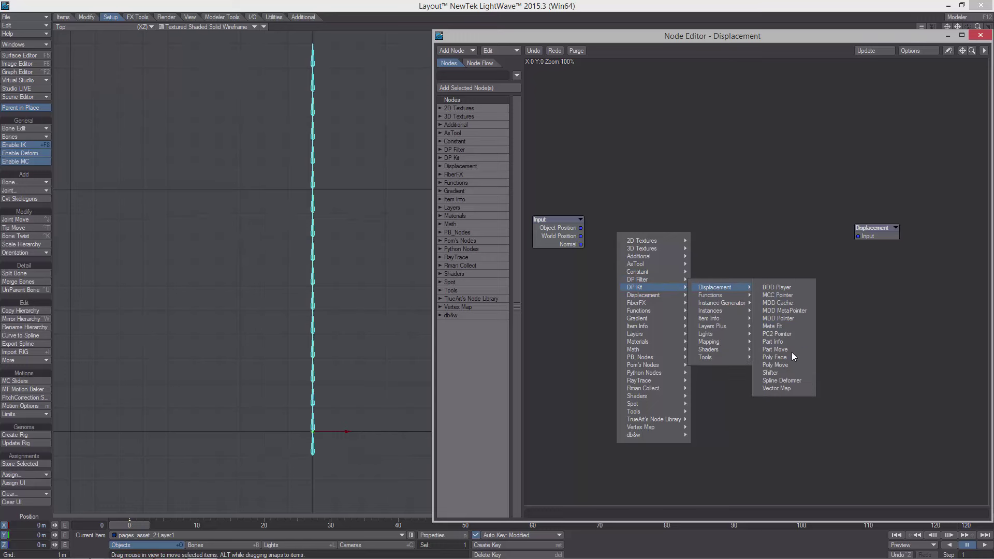
click(775, 350)
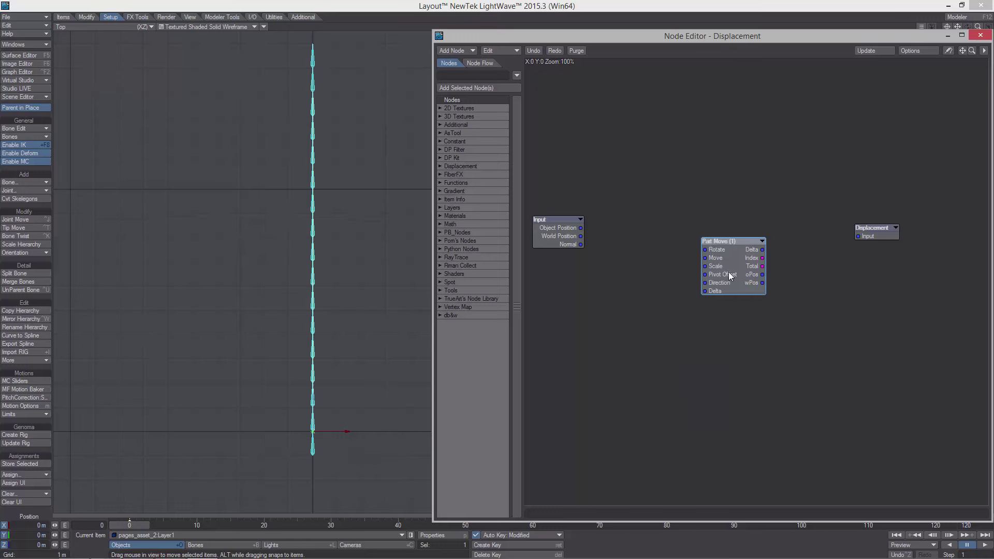
Add the DP Kit Move and Scale tool nodes between Part Move and the Displacement output
right_click(624, 259)
mouse_move(620, 334)
mouse_move(680, 405)
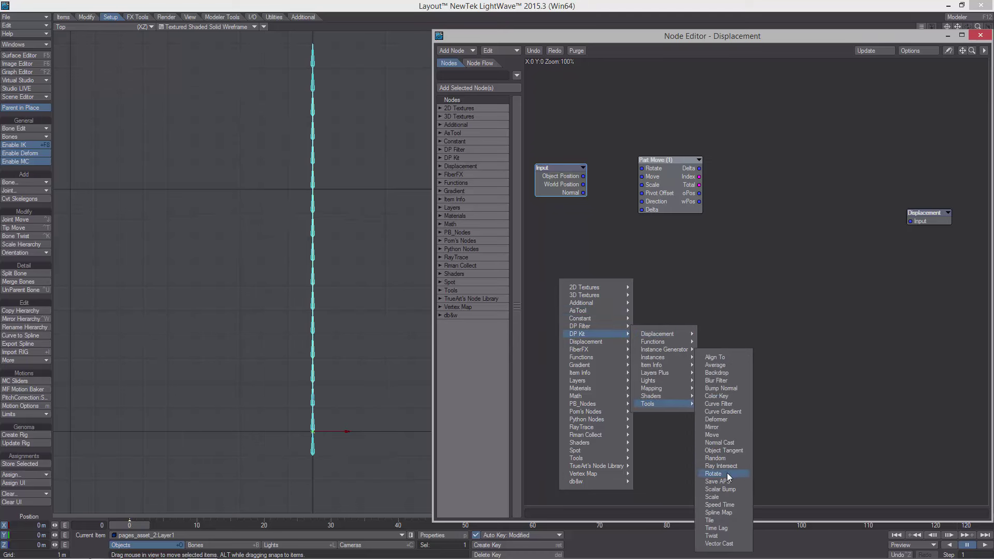
click(730, 438)
right_click(684, 263)
mouse_move(738, 317)
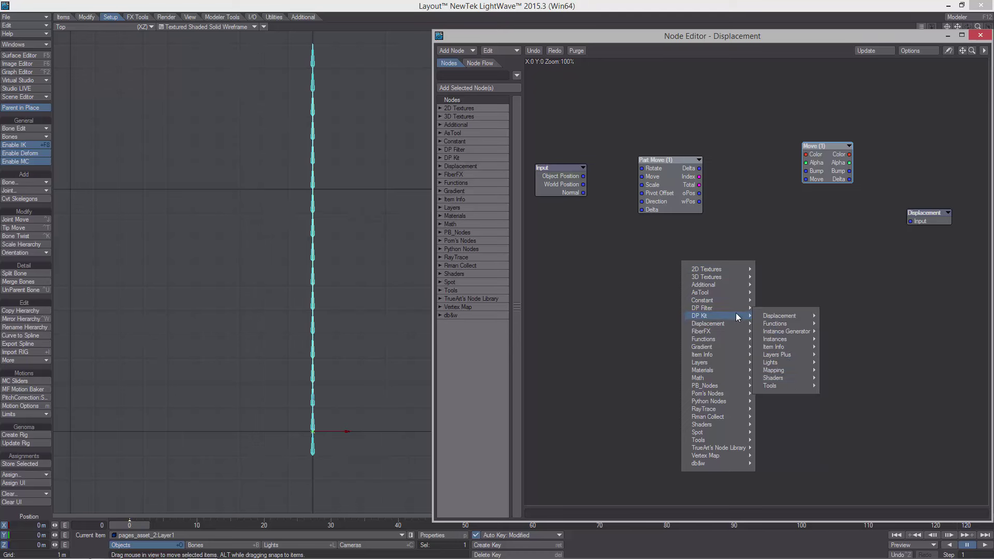
mouse_move(800, 384)
click(837, 502)
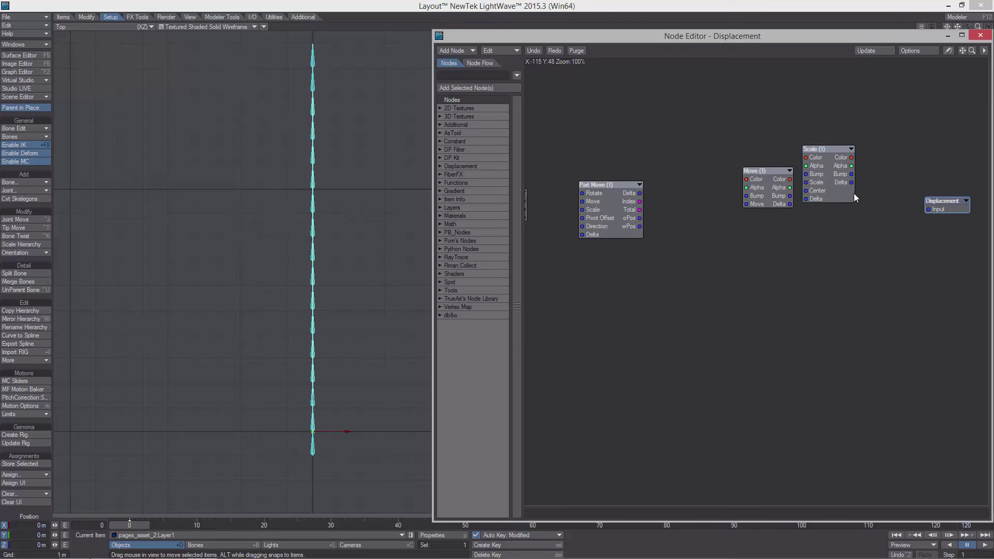
Spread the nodes apart, placing Part Move above the Input node with free space before Move and Scale
click(777, 191)
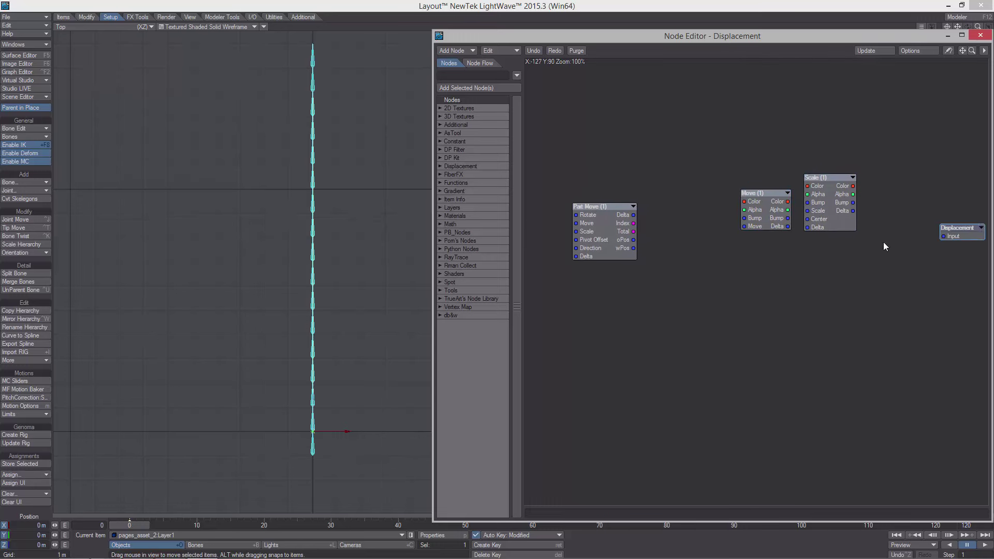
alt+drag(884, 247, 970, 249)
drag(672, 234, 714, 198)
drag(852, 209, 829, 209)
drag(728, 202, 603, 181)
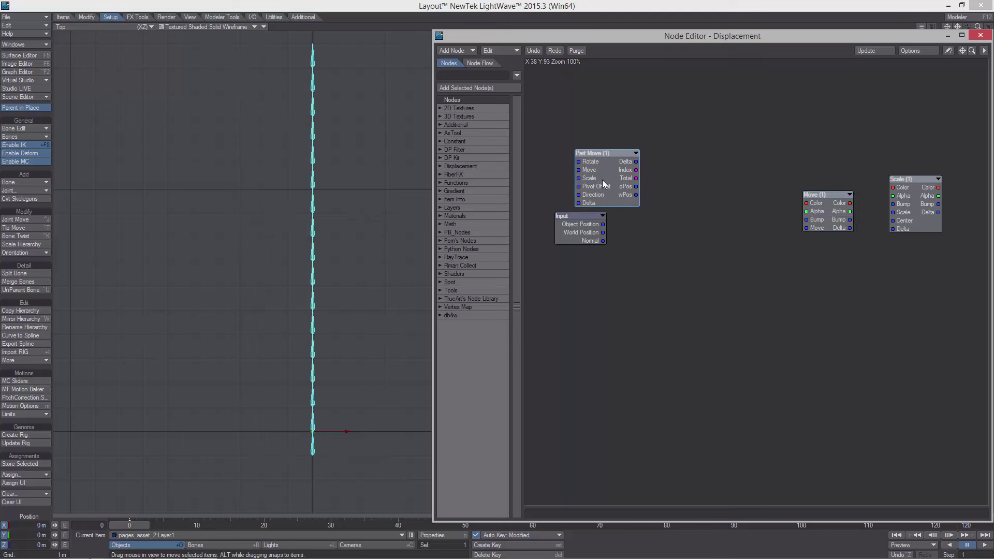
Add scalar Multiply and Add math nodes, and place the Add node next to Part Move
right_click(654, 230)
mouse_move(654, 261)
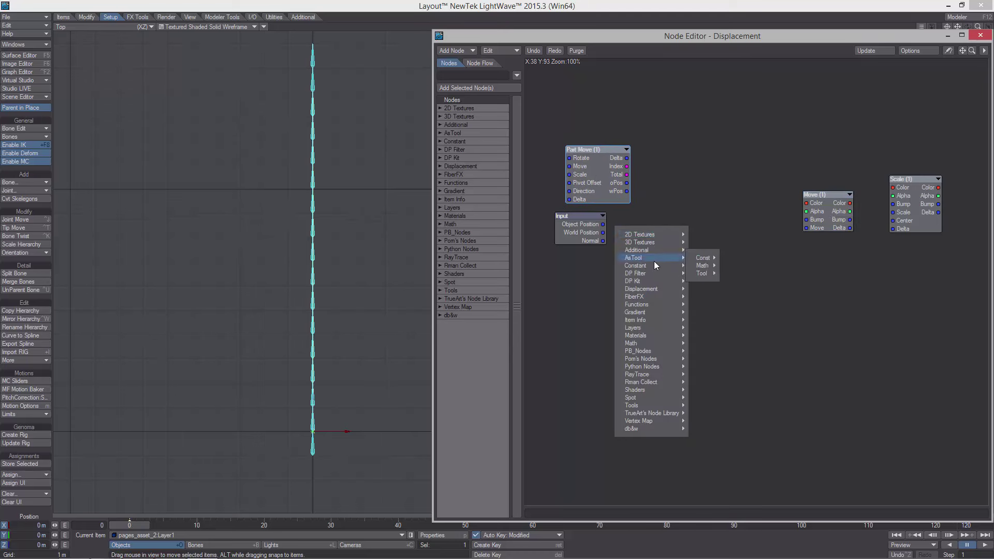
mouse_move(660, 282)
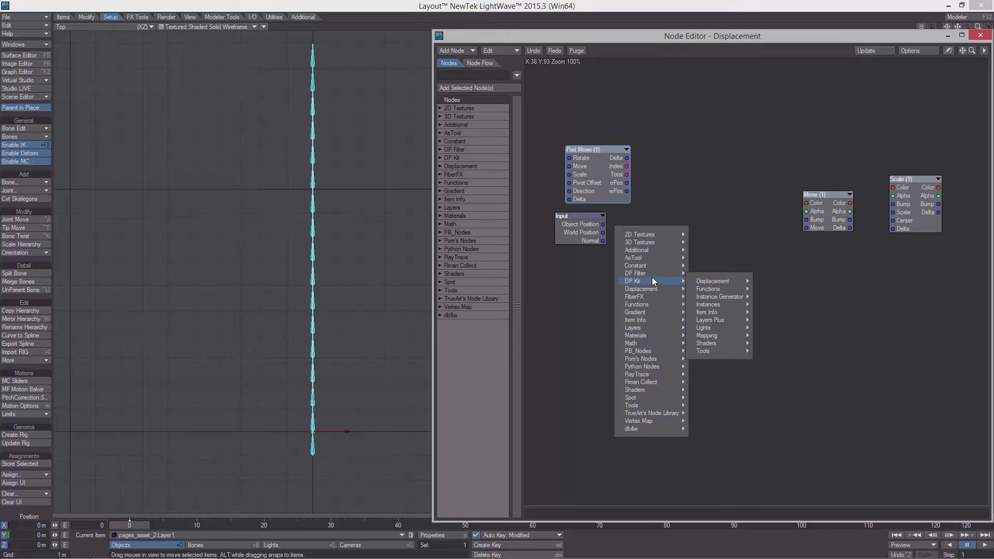
mouse_move(632, 344)
mouse_move(707, 344)
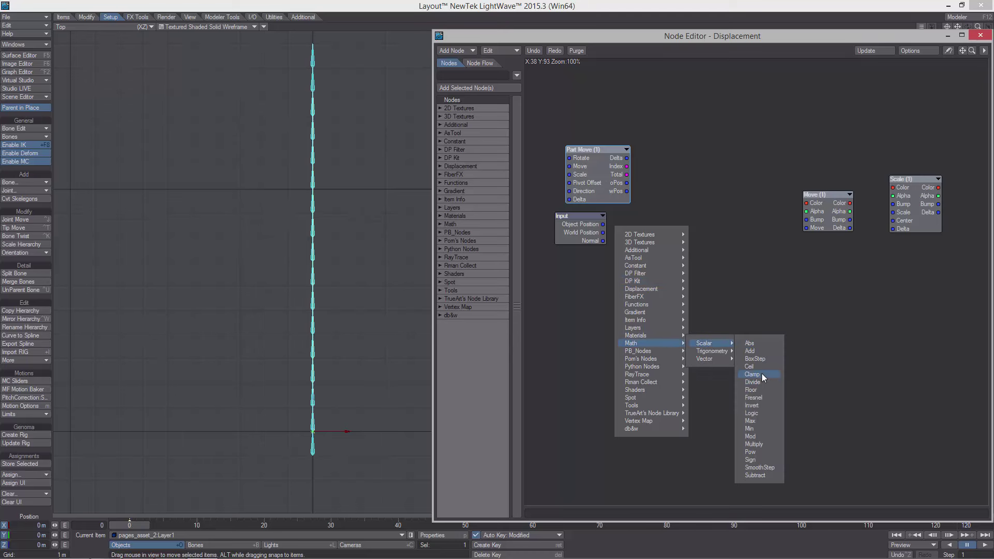
click(763, 443)
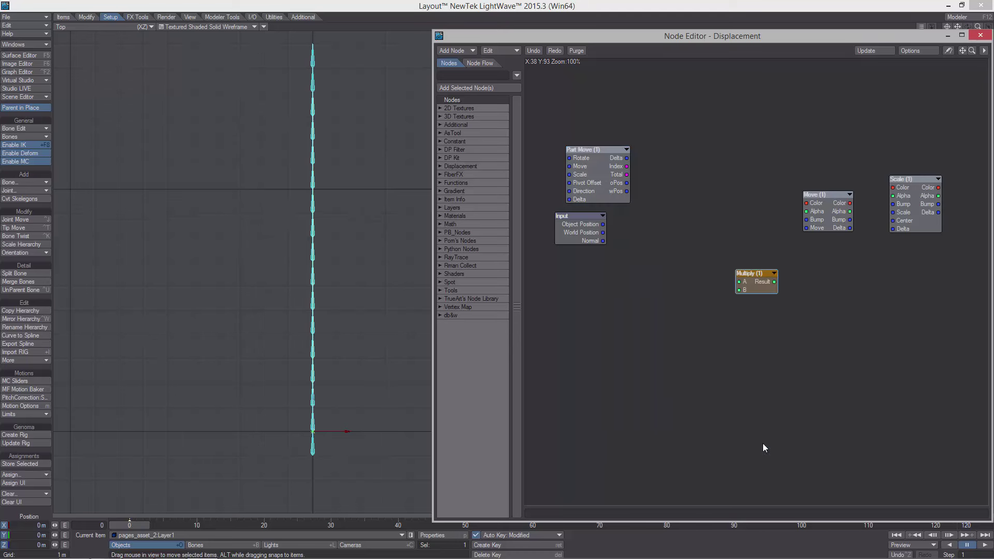
right_click(658, 267)
mouse_move(664, 377)
mouse_move(712, 378)
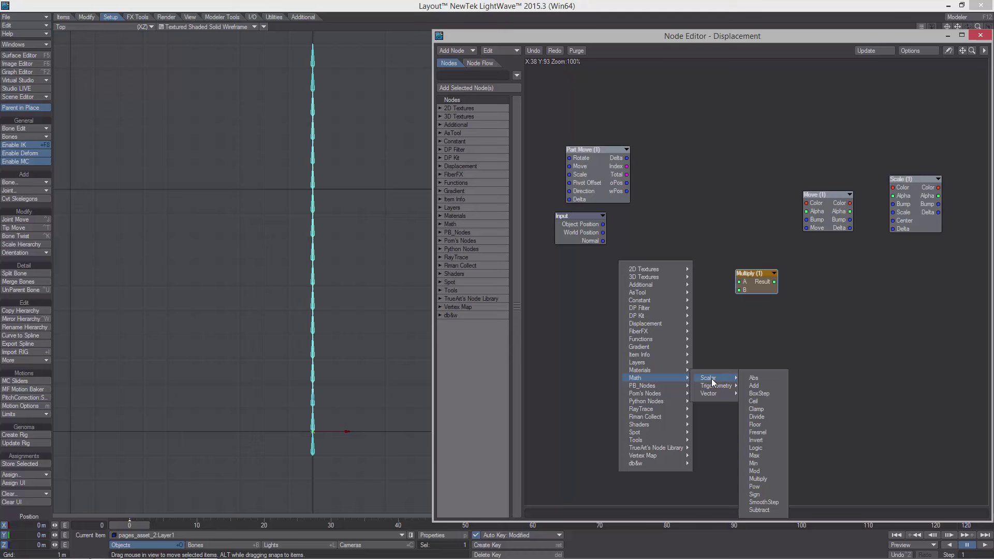
click(754, 385)
drag(754, 285, 677, 214)
drag(585, 221, 556, 268)
drag(676, 205, 675, 184)
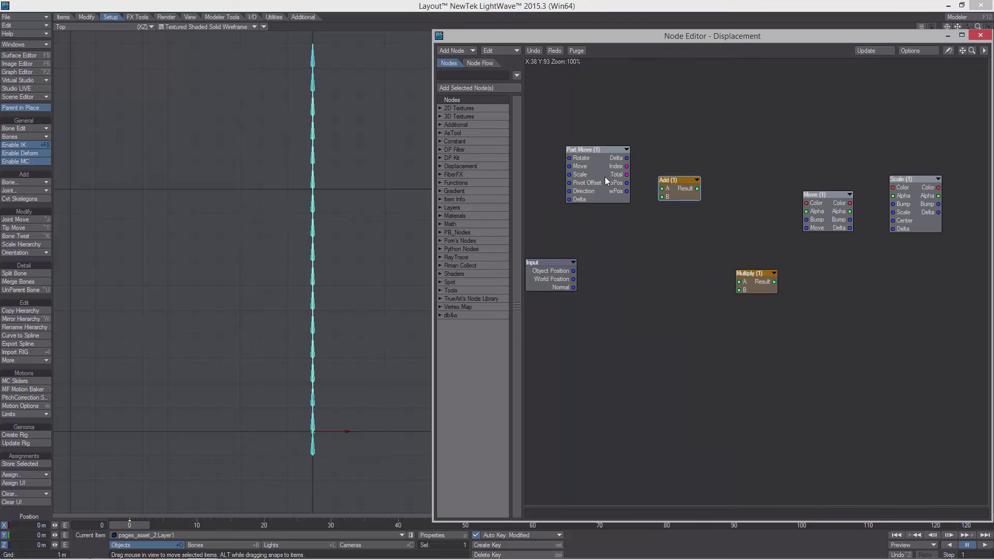
Connect Part Move's Total output to input A of the Add node and set its B value to -1.0
drag(606, 180, 601, 189)
drag(668, 183, 652, 194)
double_click(666, 198)
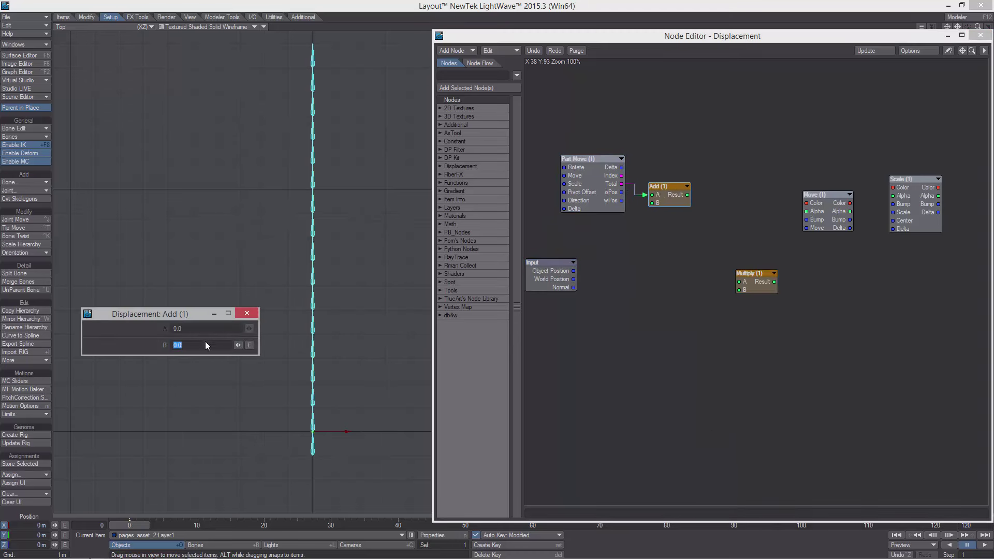
click(241, 313)
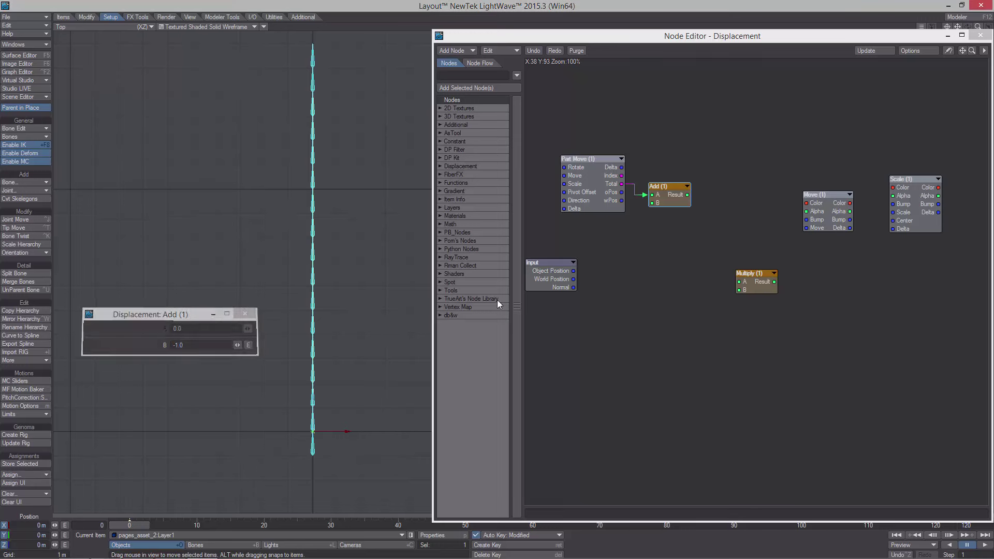
Place the Multiply node after Add, and add a scalar Subtract node above them
drag(742, 273, 723, 190)
alt+drag(701, 228, 694, 250)
drag(721, 223, 727, 240)
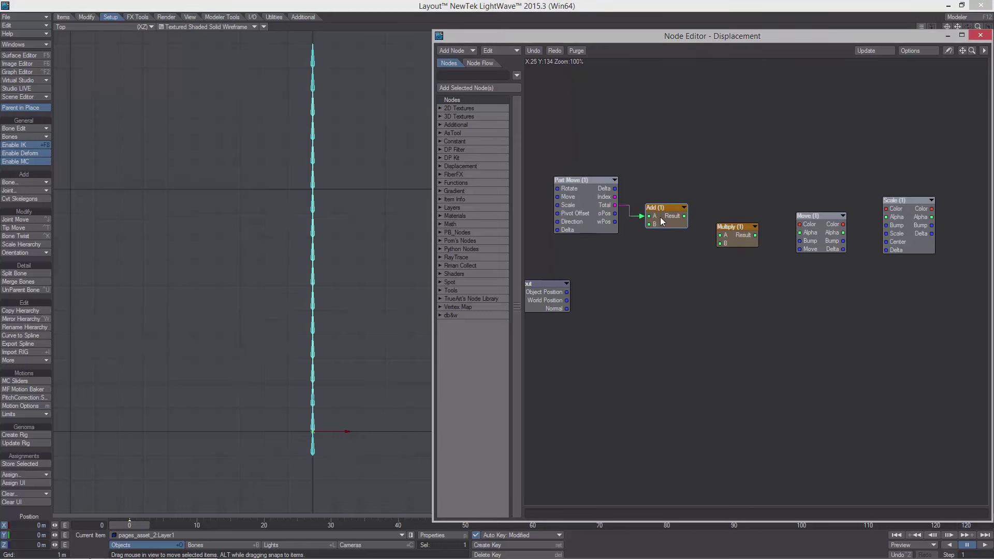
right_click(660, 217)
mouse_move(669, 267)
mouse_move(737, 272)
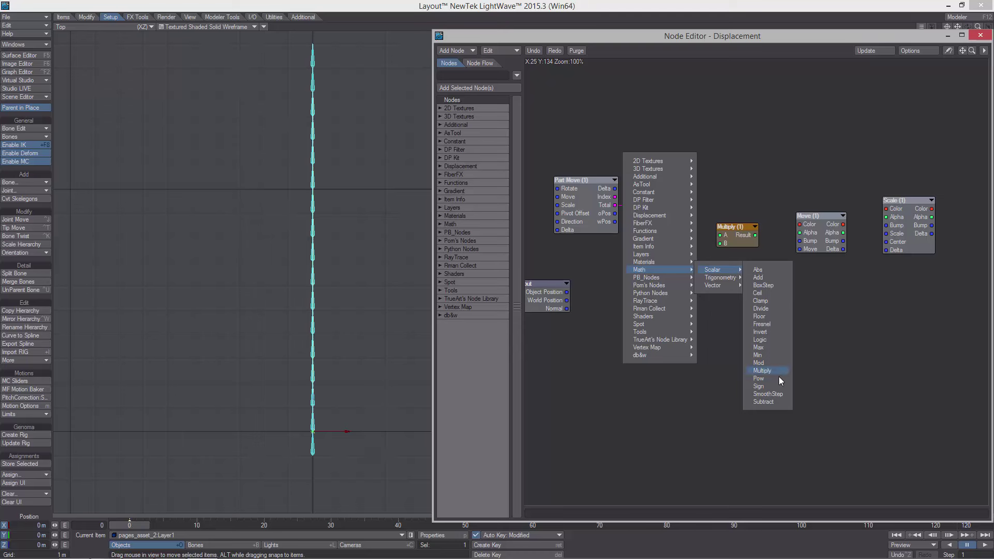
click(772, 401)
drag(758, 277, 701, 164)
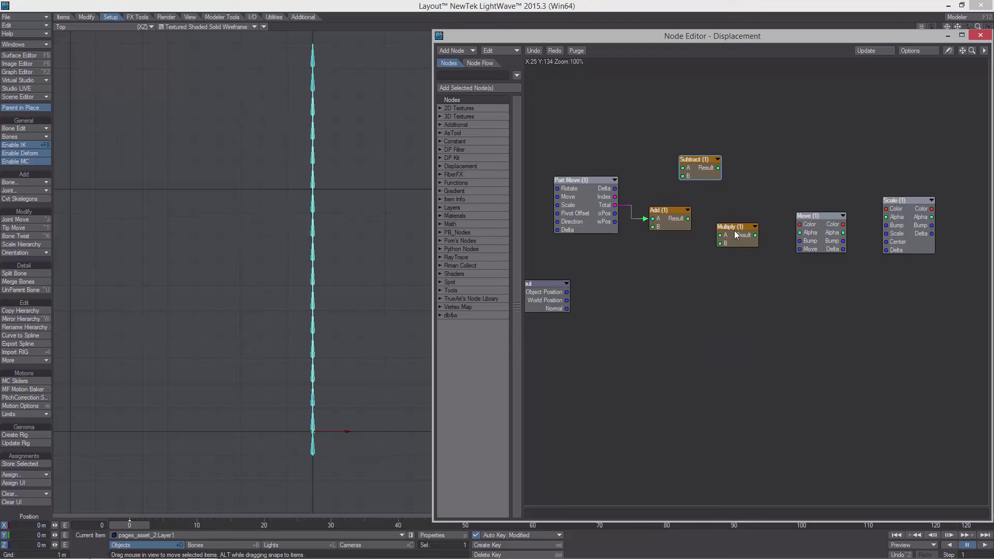
Connect the Add result to input A of the Multiply node and set its B value to 0.5
drag(736, 234, 721, 289)
drag(732, 291, 727, 215)
drag(669, 221, 662, 223)
double_click(729, 223)
click(192, 343)
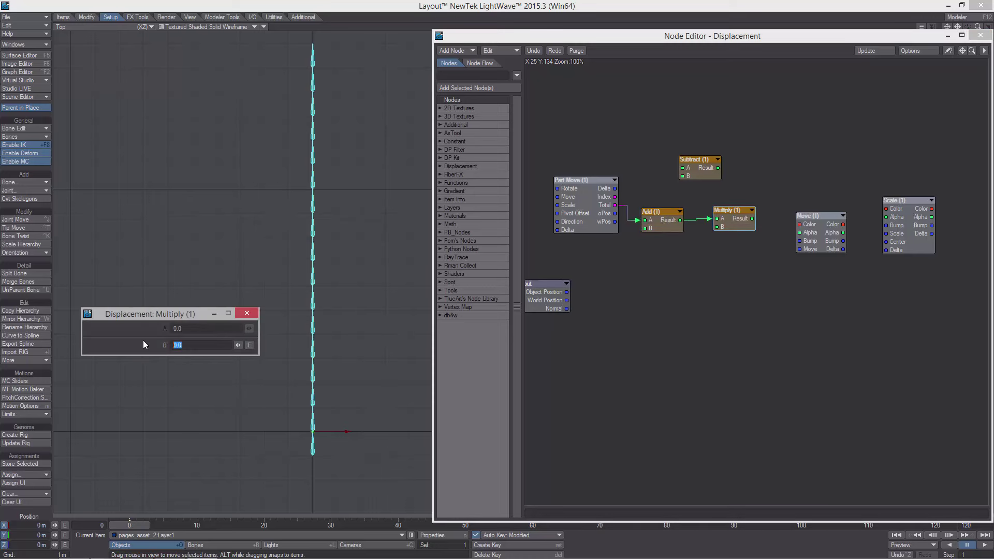
click(254, 313)
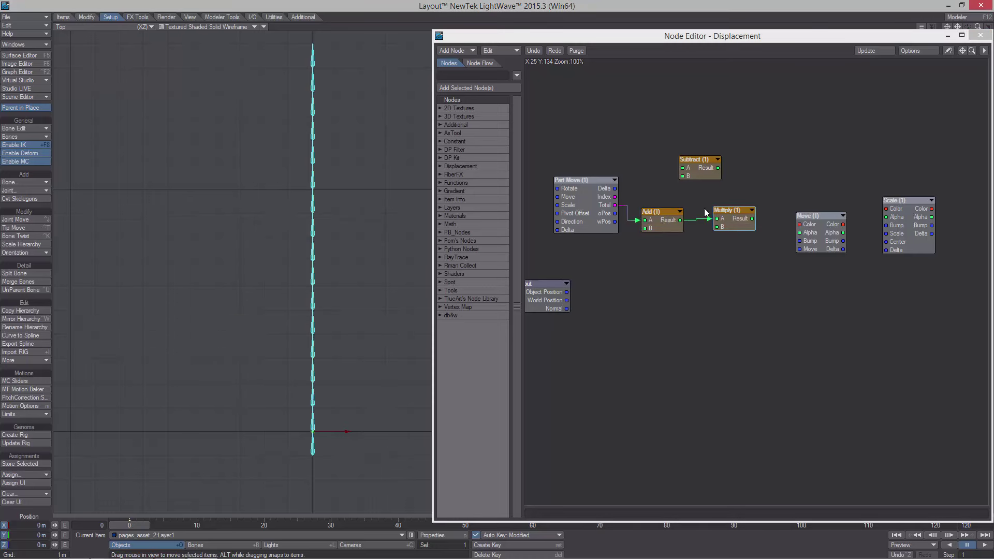
Connect Part Move's Index to Subtract input A and the Multiply result to input B, tidying the node layout
drag(598, 199, 618, 195)
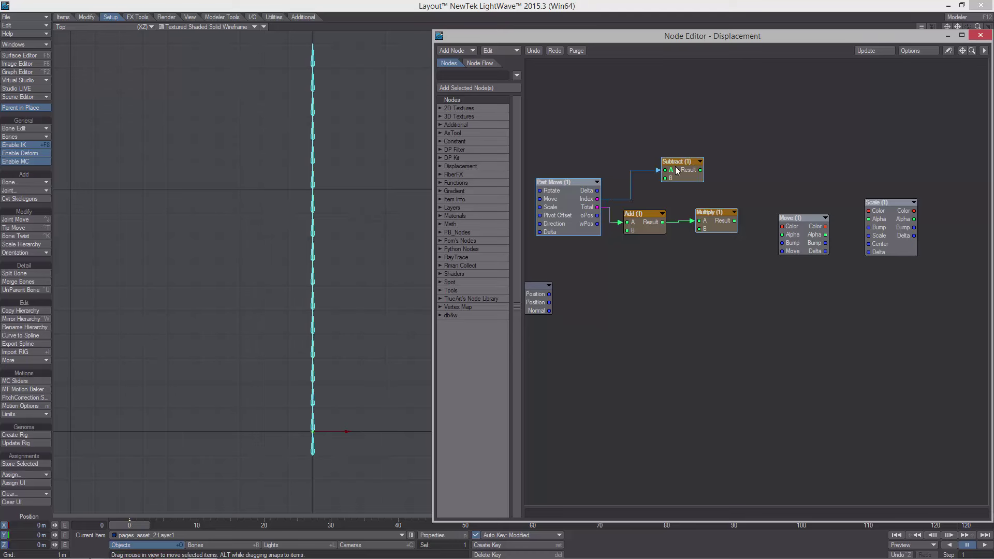
drag(677, 170, 711, 165)
drag(881, 229, 915, 199)
drag(792, 238, 830, 201)
drag(710, 225, 695, 216)
drag(569, 193, 553, 160)
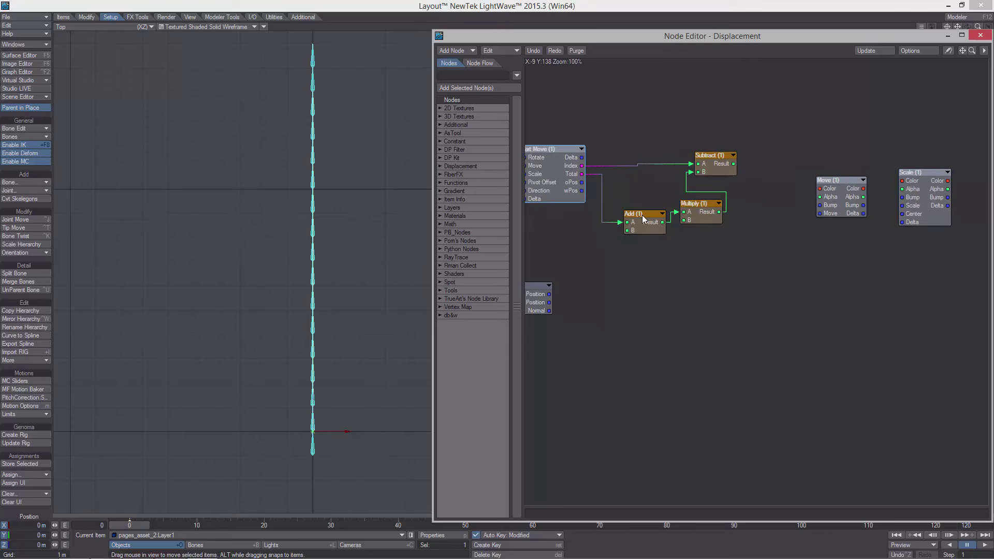
drag(642, 217, 629, 203)
drag(699, 207, 687, 200)
drag(718, 163, 753, 168)
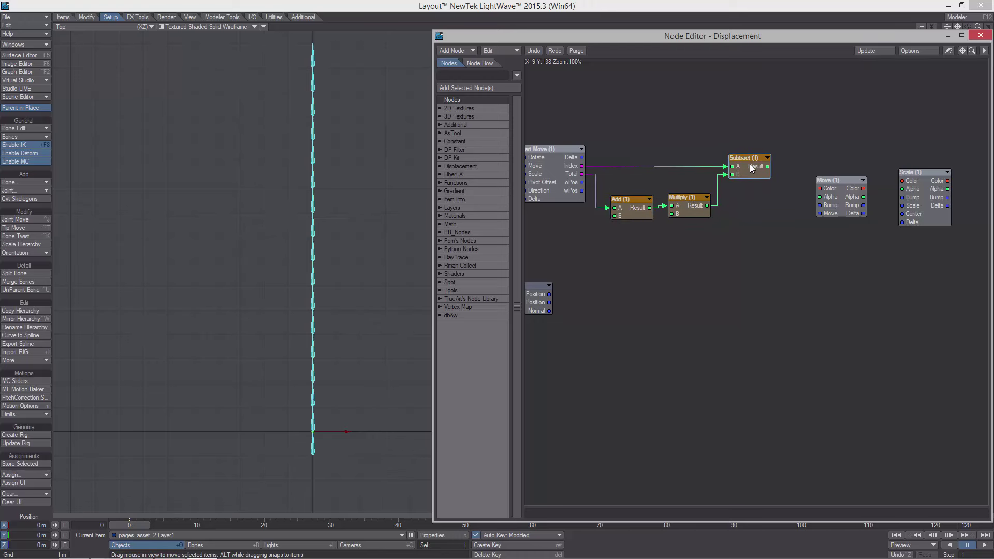
Check the constant B values in the Add and Multiply nodes
alt+drag(662, 164, 675, 166)
click(653, 214)
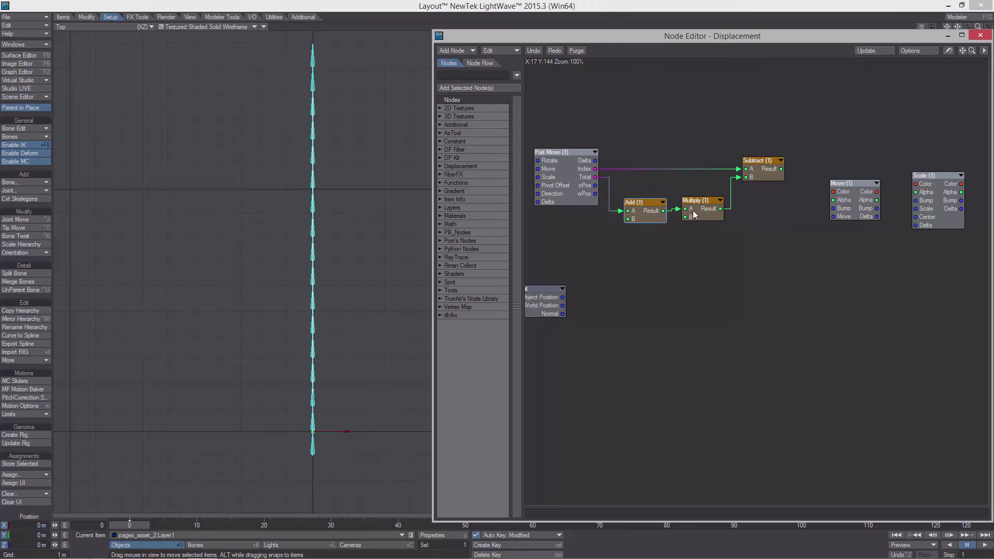
alt+drag(653, 211, 719, 212)
double_click(655, 208)
click(250, 313)
click(713, 212)
double_click(719, 213)
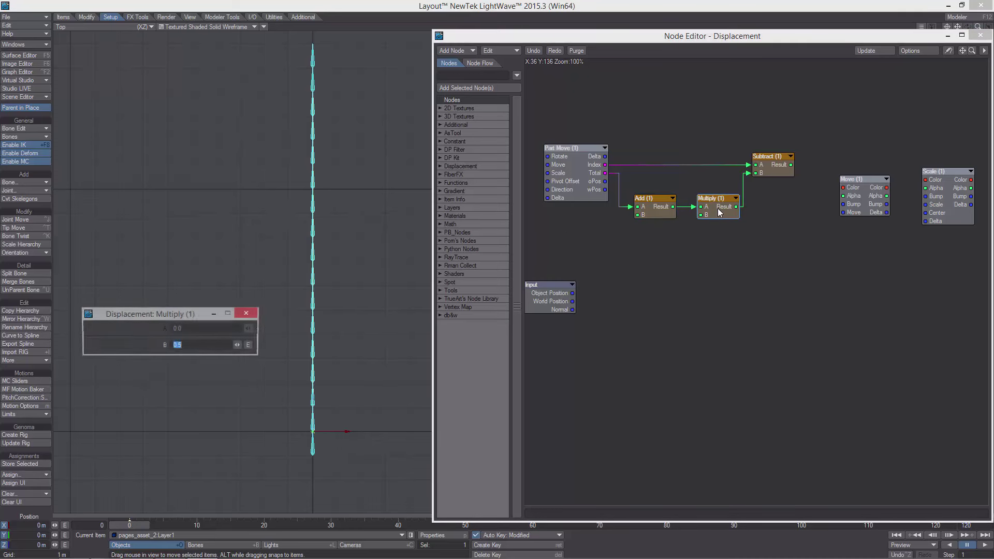
click(257, 314)
Add a second scalar Multiply node after Subtract and shift Move and Scale to make room
drag(766, 171, 754, 195)
alt+drag(693, 273, 685, 261)
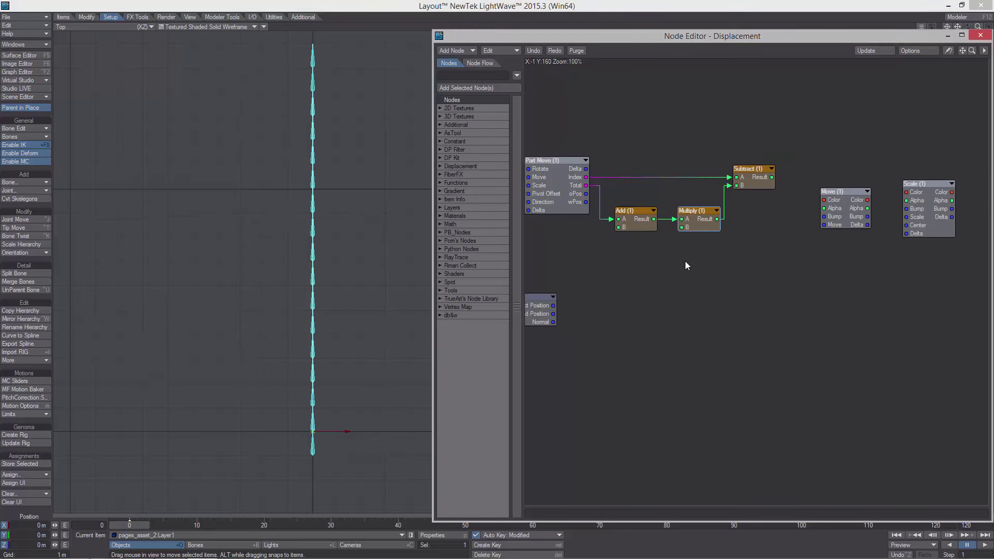
right_click(653, 283)
mouse_move(667, 394)
mouse_move(707, 392)
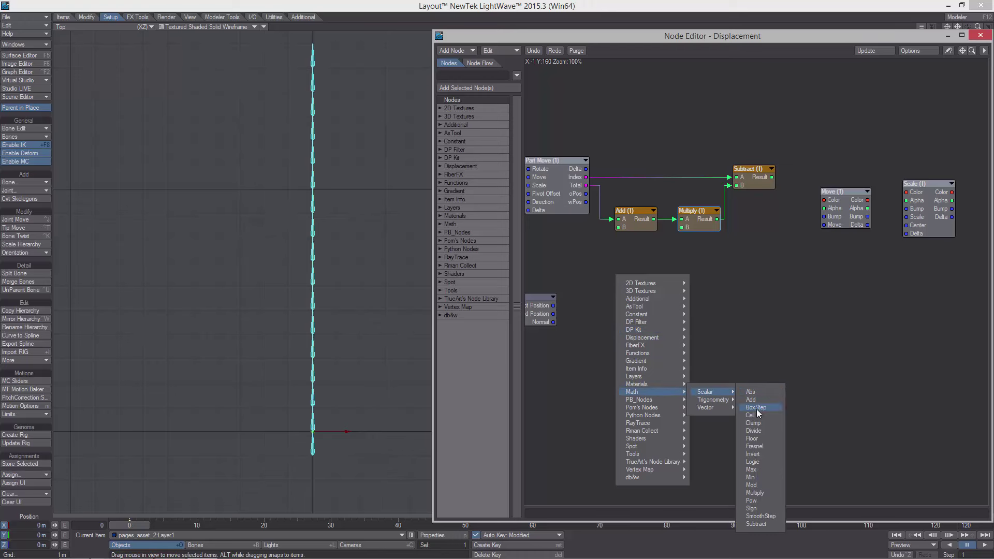
click(758, 493)
drag(760, 286, 735, 257)
drag(870, 216, 892, 214)
drag(799, 230, 827, 231)
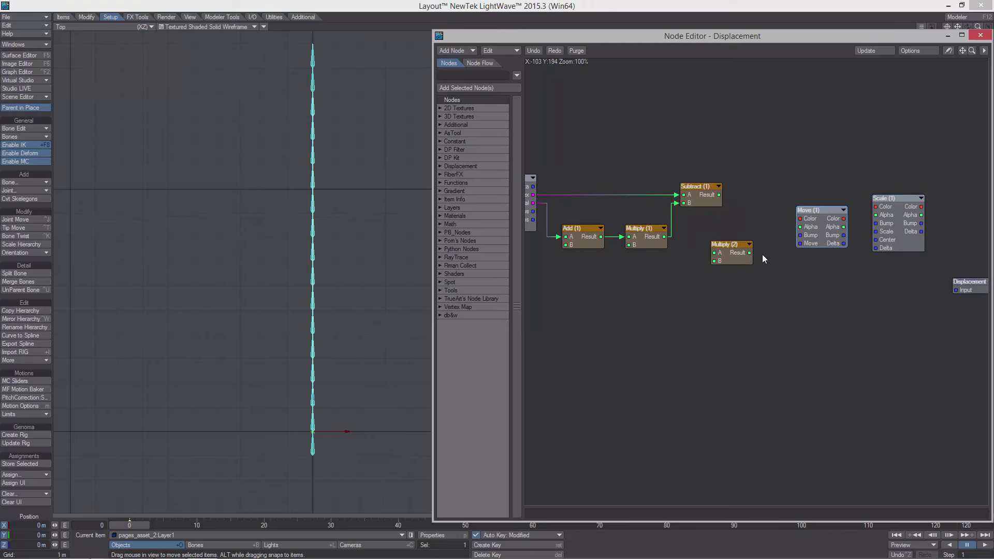
drag(722, 250, 751, 188)
drag(830, 222, 846, 221)
drag(906, 217, 950, 209)
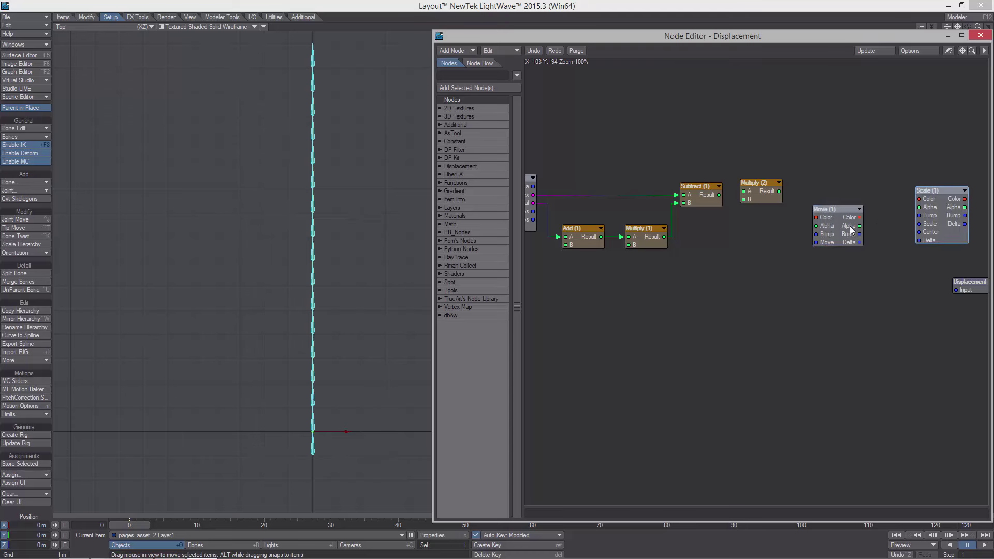
drag(852, 231, 881, 233)
Add a Make Vector node between the second Multiply and the Move node, spacing out the surrounding nodes
right_click(647, 270)
mouse_move(702, 450)
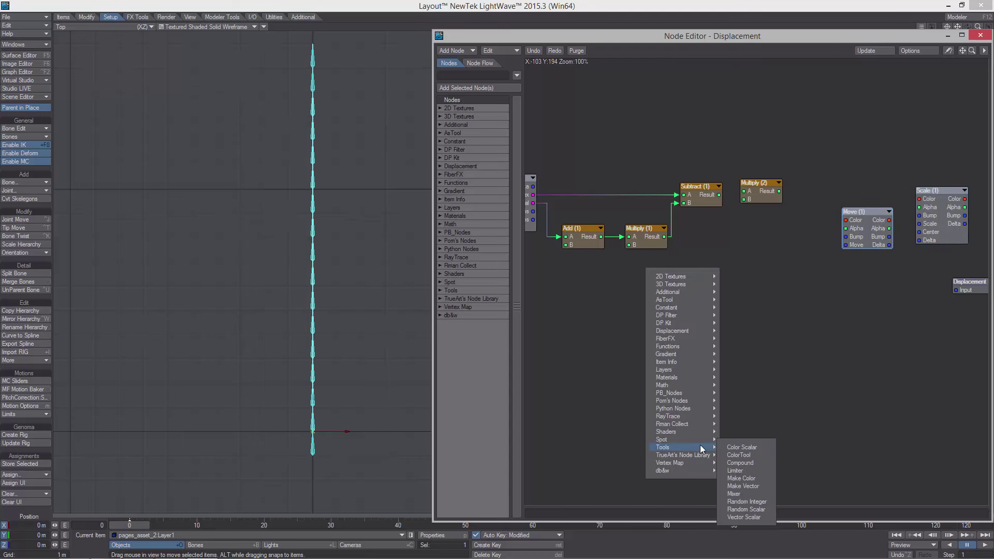
click(757, 488)
drag(746, 267, 798, 209)
drag(808, 290, 726, 299)
drag(881, 291, 935, 319)
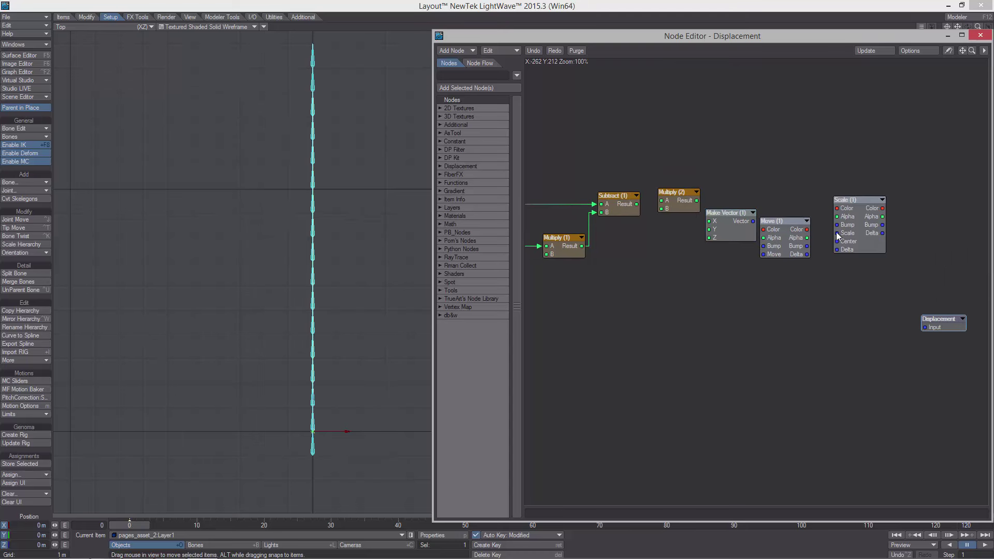
drag(838, 236, 883, 222)
drag(784, 245, 792, 237)
drag(806, 277, 836, 287)
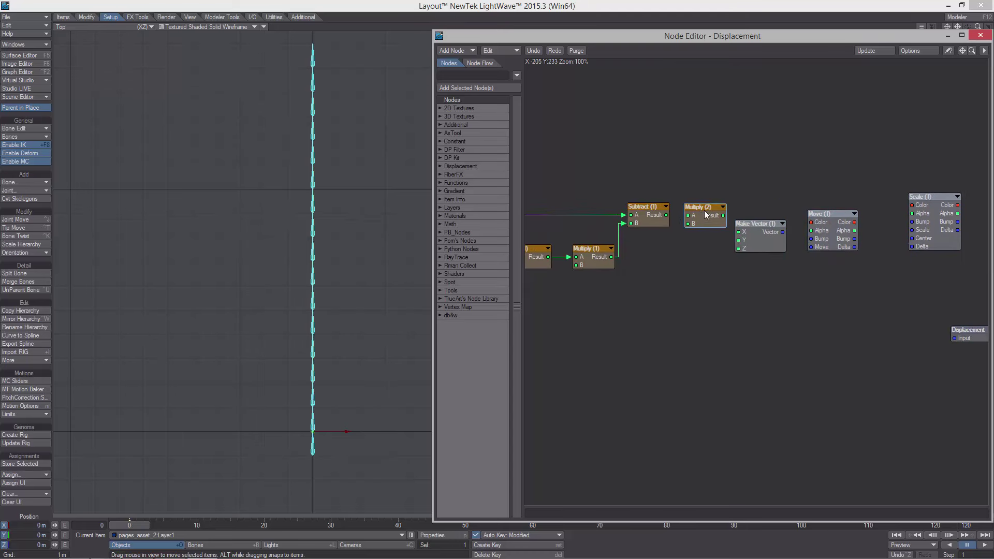
Connect the Subtract result to input A of the second Multiply node and that node's result to Make Vector's X input
drag(694, 217, 686, 239)
drag(833, 231, 871, 228)
drag(732, 244, 752, 245)
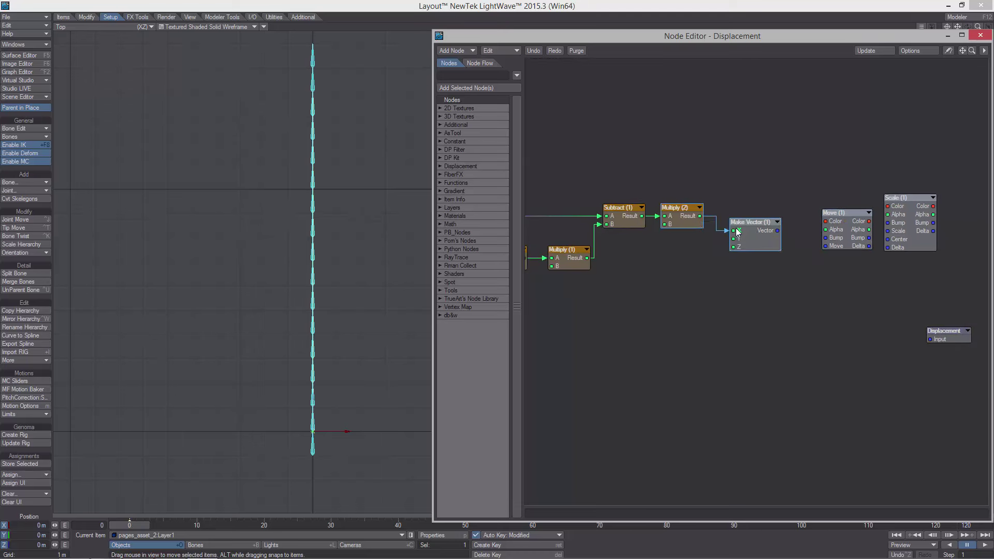
Wire Make Vector into the Move input, Move's Delta into Scale's Delta and Scale into Displacement, spacing out the nodes
drag(763, 225, 771, 229)
alt+drag(775, 229, 812, 228)
drag(906, 327, 945, 256)
drag(872, 224, 878, 221)
drag(798, 224, 804, 218)
drag(719, 238, 721, 237)
alt+drag(686, 236, 711, 183)
Add a constant Scalar node and place it above the Part Move network
alt+drag(655, 270, 765, 287)
right_click(638, 145)
mouse_move(661, 176)
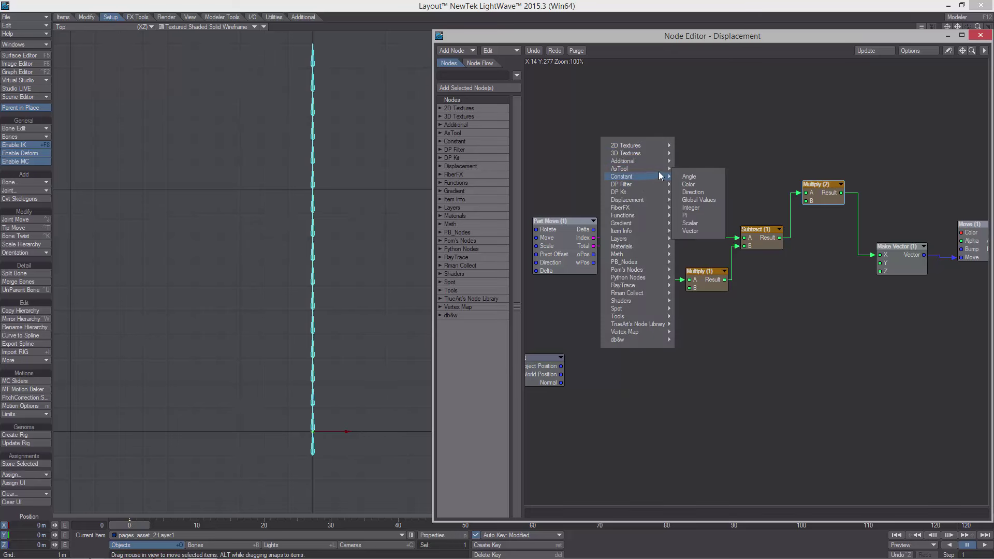
click(691, 223)
drag(757, 280, 648, 104)
alt+drag(648, 104, 680, 174)
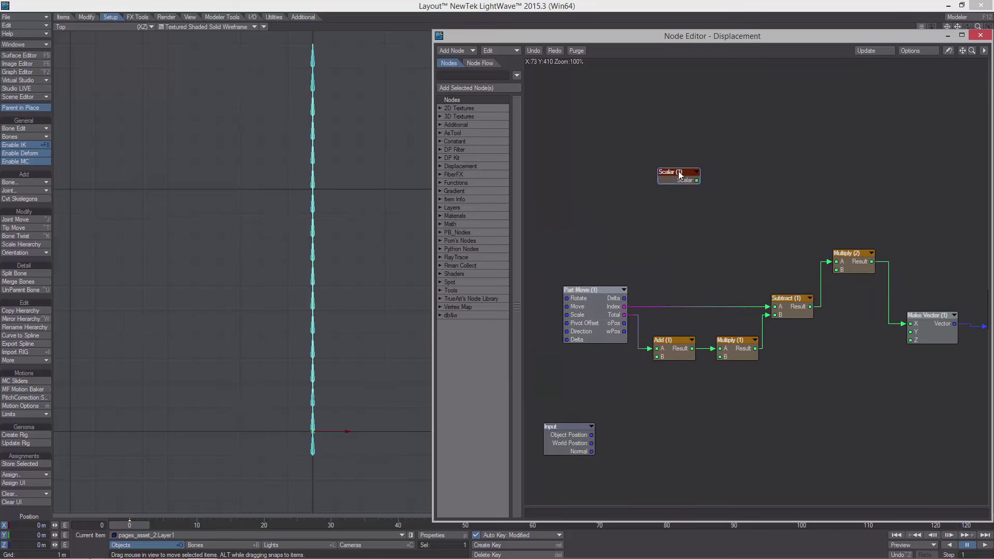
Rename the new Scalar node as page_width
right_click(660, 143)
click(666, 172)
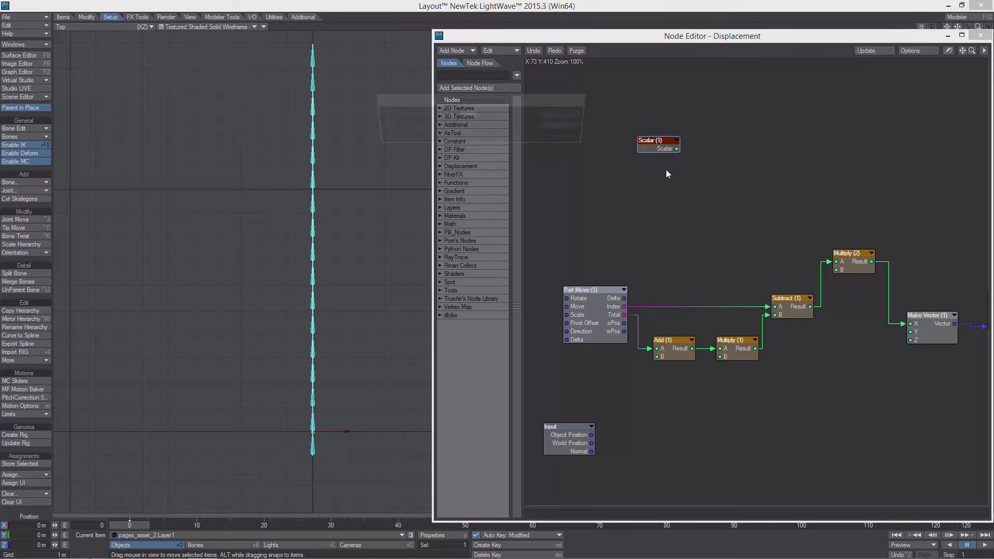
text(page_)
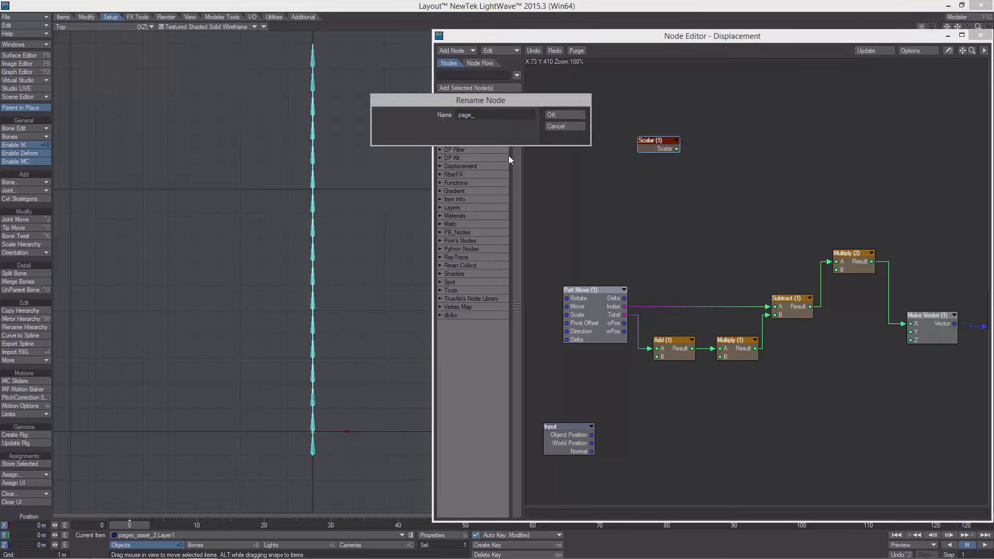
text(width)
click(561, 115)
drag(668, 141, 666, 133)
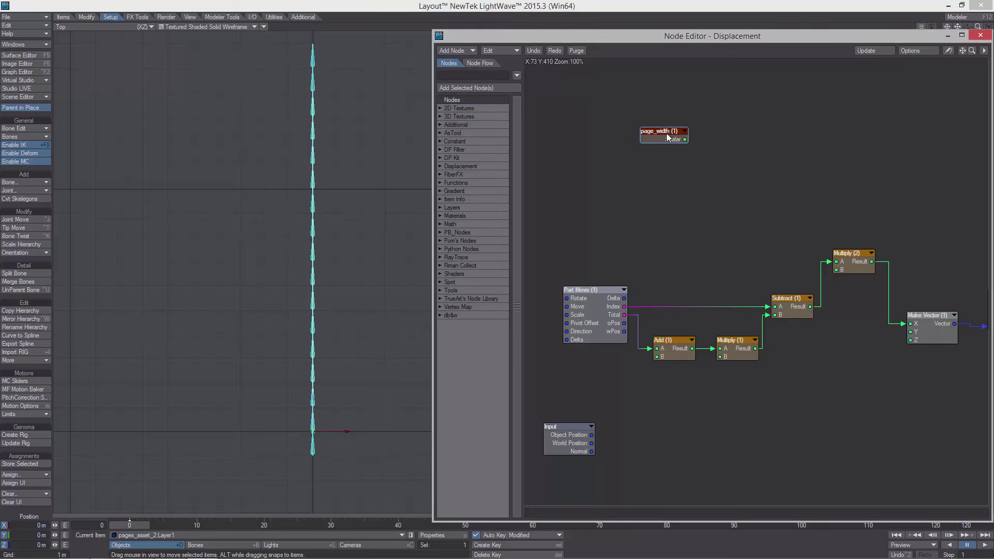
Create an envelope for page_width's Scalar value and connect its output to input B of the second Multiply node
double_click(685, 136)
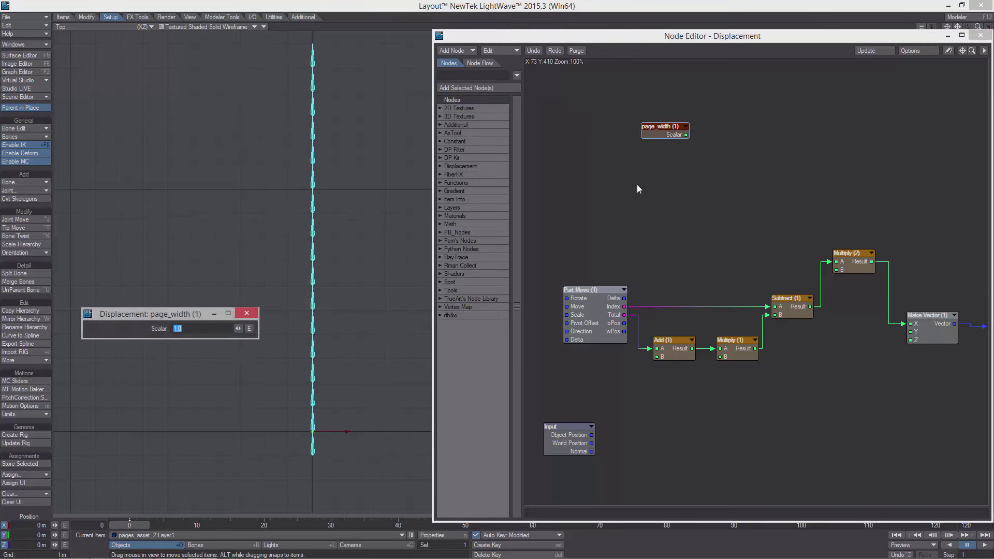
click(249, 330)
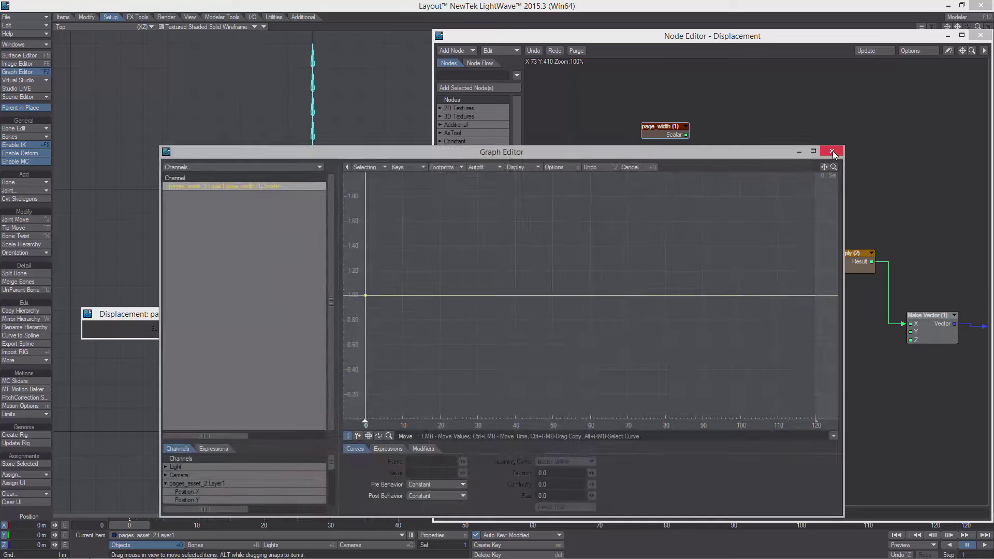
click(835, 152)
click(247, 313)
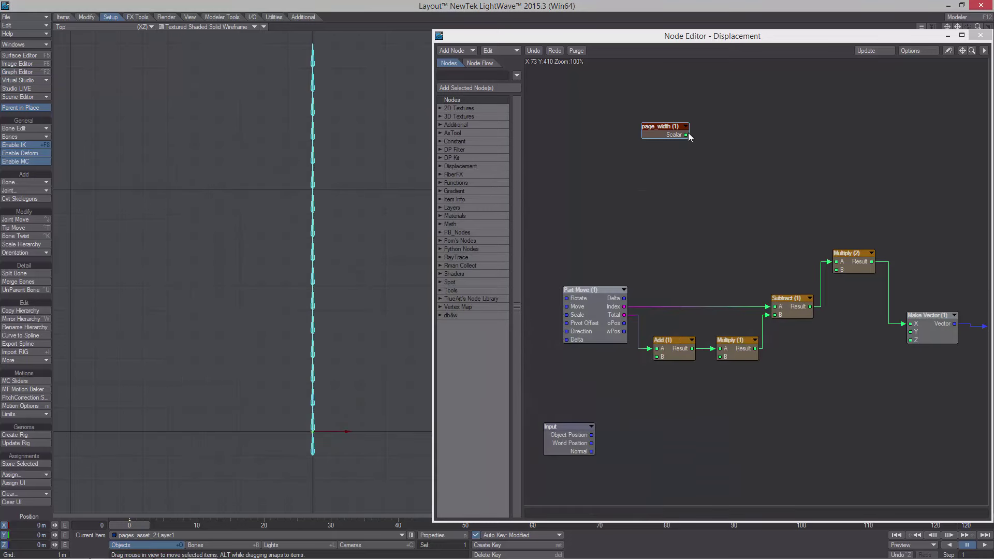
drag(811, 260, 836, 270)
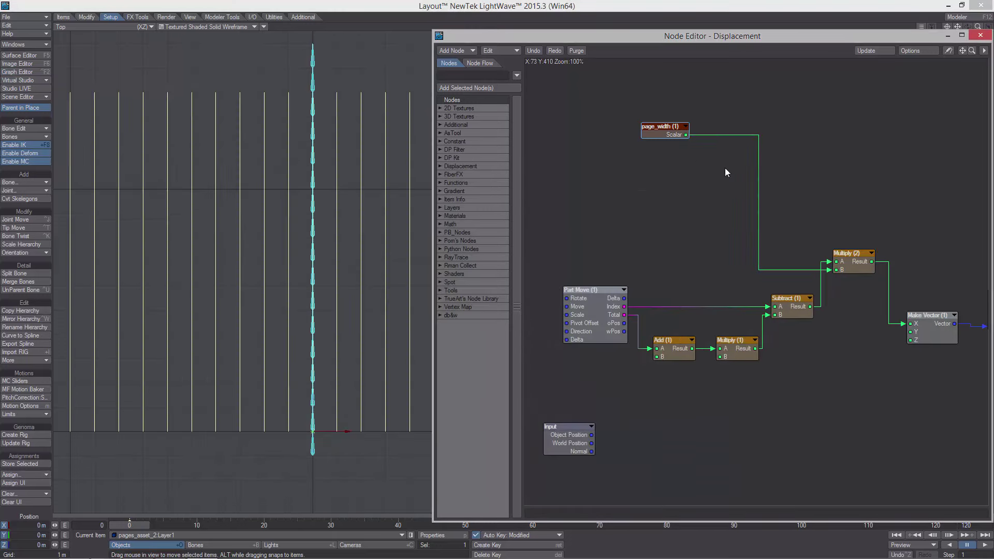
drag(681, 138, 688, 152)
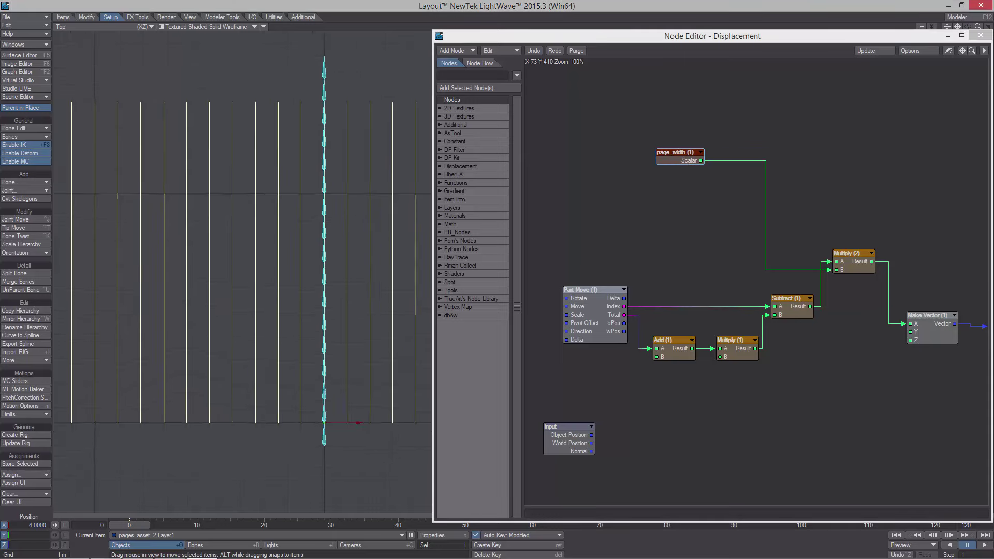
Set the page_width envelope's value to 0 in the Graph Editor
double_click(683, 160)
click(249, 328)
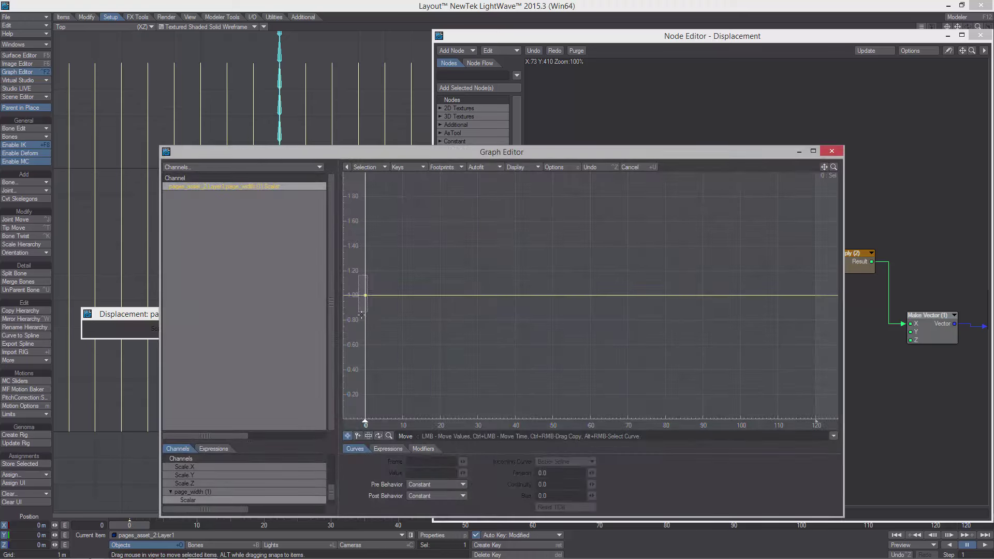
click(831, 151)
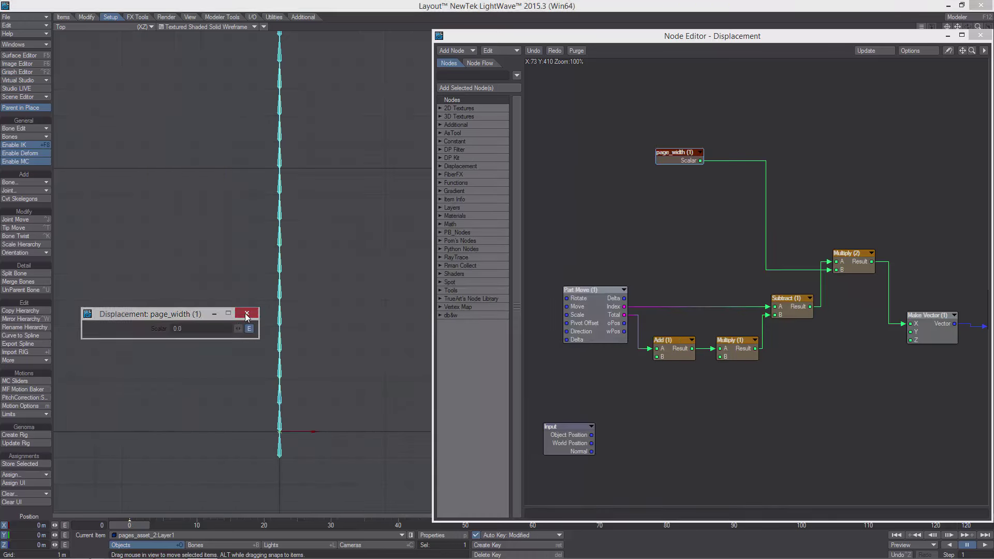
click(253, 313)
Tidy the node layout by moving page_width away from the Part Move chain and realigning the Make Vector, Move and Scale nodes
drag(793, 391, 599, 297)
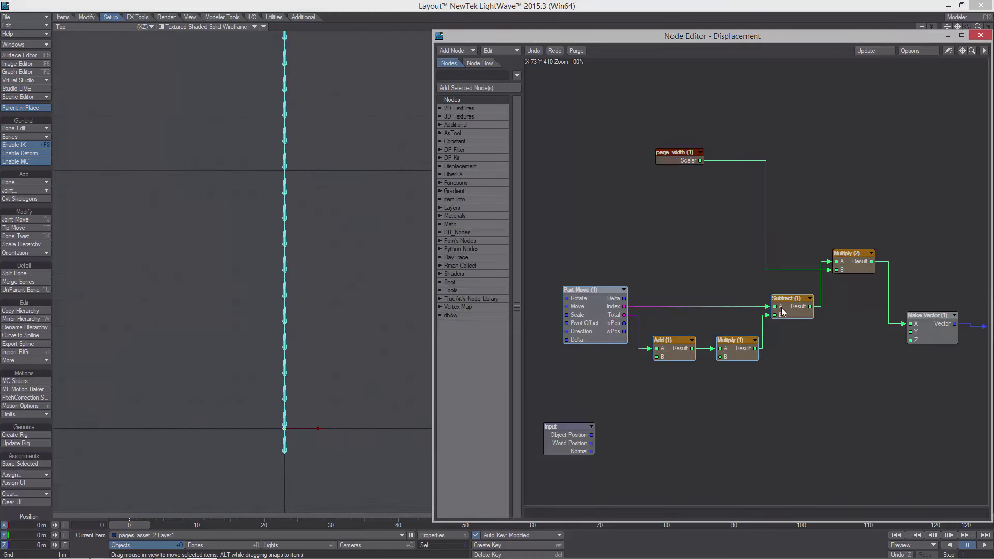
drag(781, 309, 778, 306)
drag(687, 156, 609, 94)
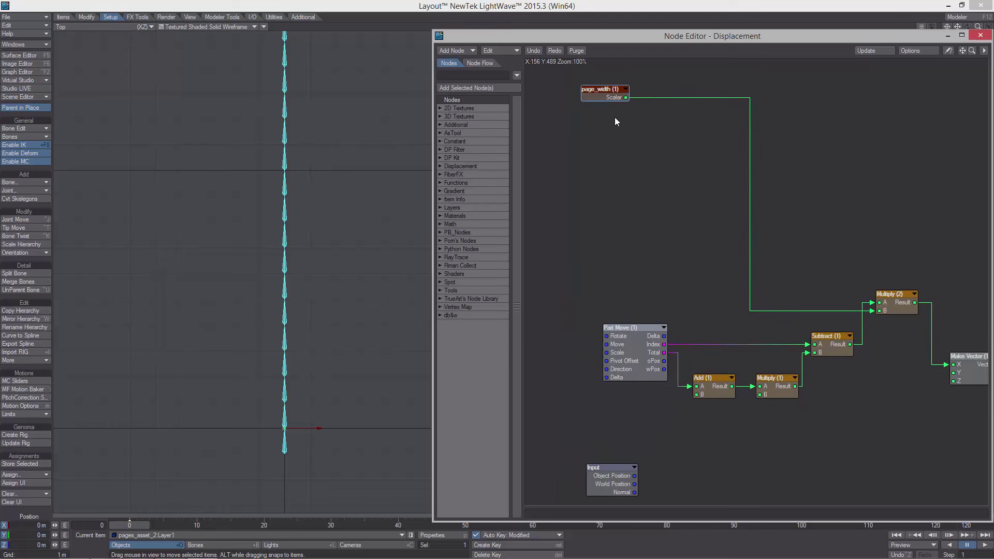
alt+drag(837, 303, 794, 262)
drag(924, 321, 925, 295)
alt+drag(937, 311, 807, 279)
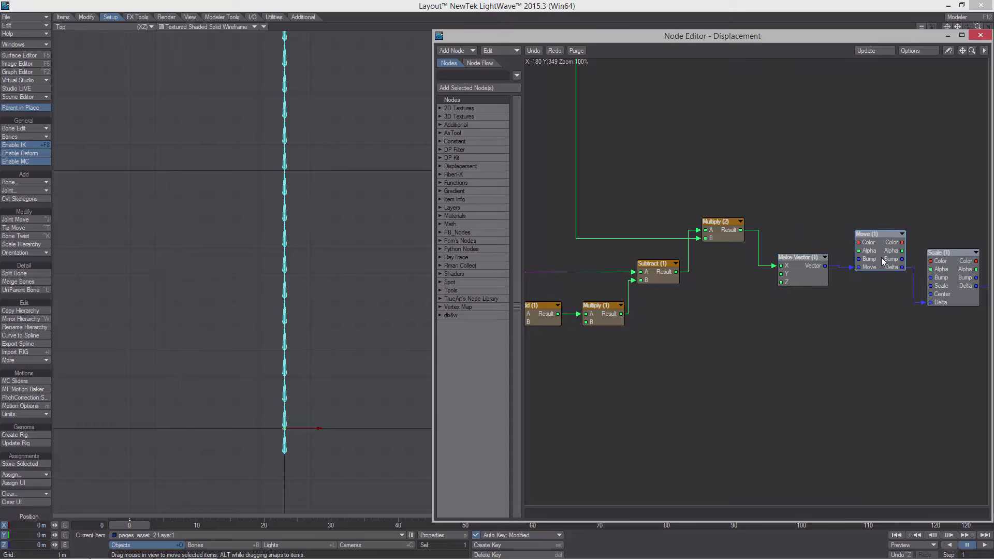
alt+drag(882, 257, 801, 259)
drag(867, 263, 864, 224)
drag(937, 317, 930, 251)
alt+drag(852, 365, 978, 404)
alt+drag(744, 355, 843, 371)
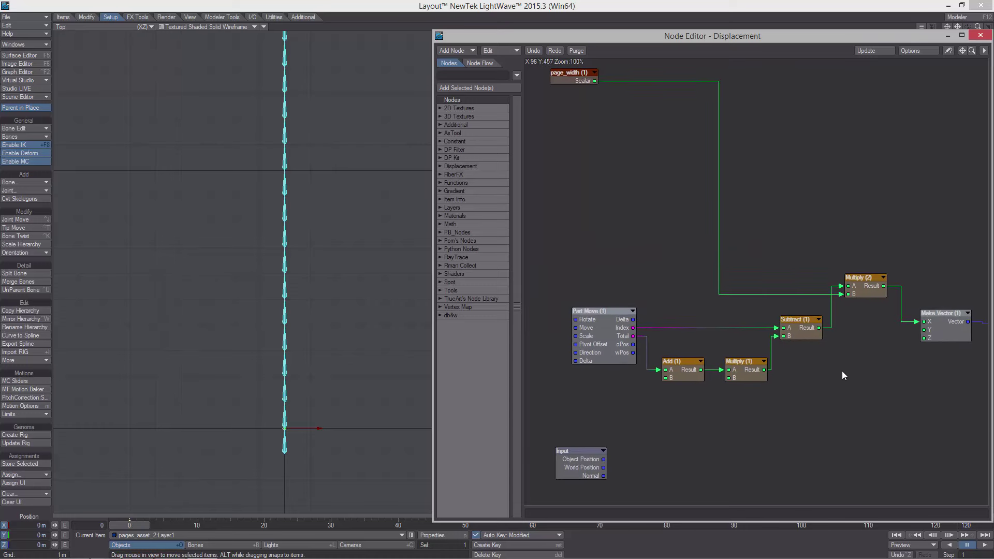
Minimize the Node Editor and add a Sliders custom object to pages_asset_2:Layer1 in Object Properties
drag(571, 38, 436, 115)
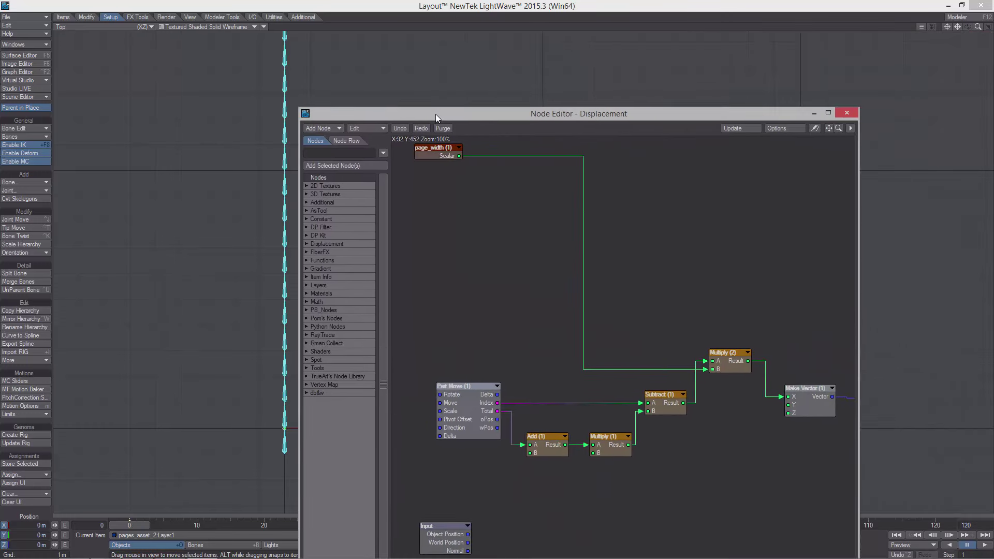
click(811, 113)
key(p)
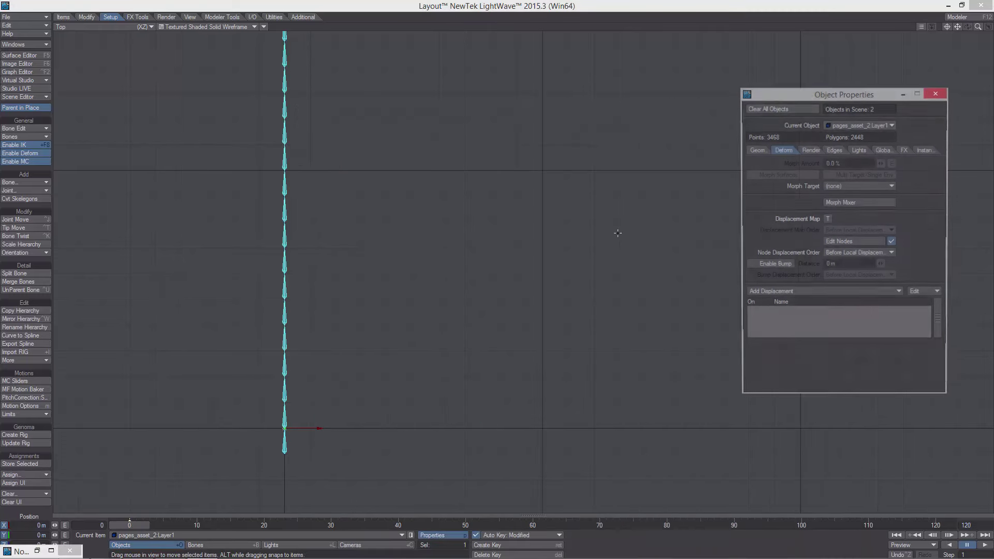
click(784, 162)
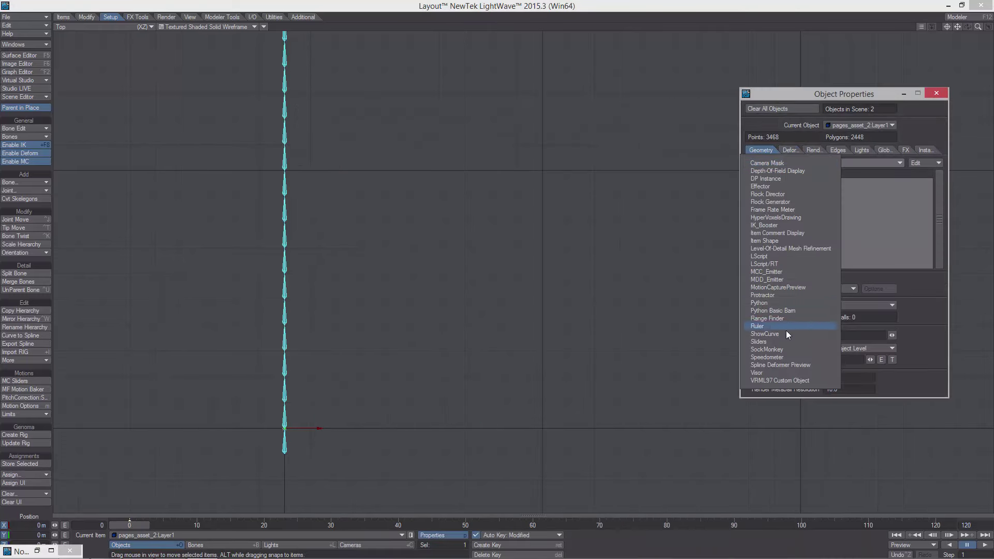
click(771, 341)
Add the page_width Scalar channel to the Sliders object's selected channels and color it yellow
double_click(799, 184)
drag(759, 81, 270, 209)
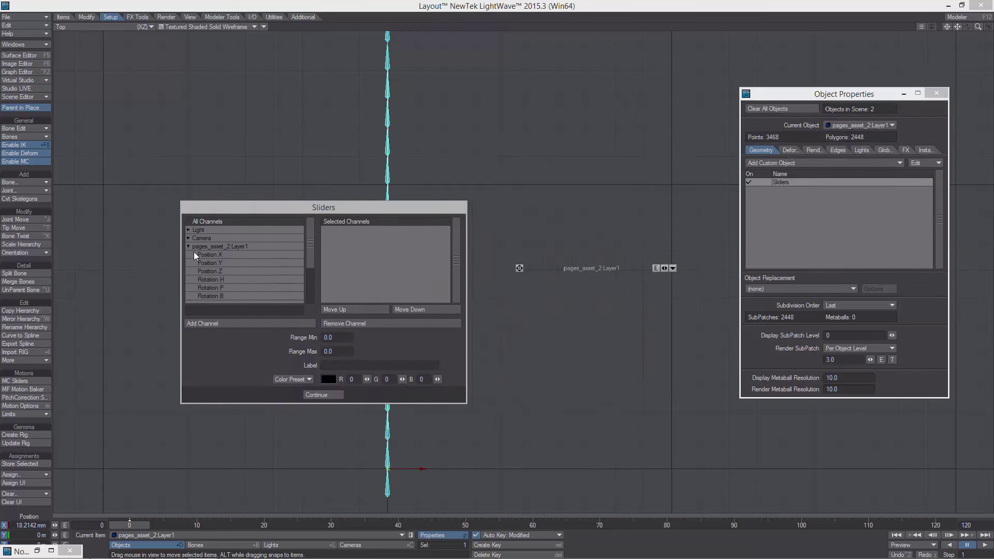
drag(310, 236, 305, 272)
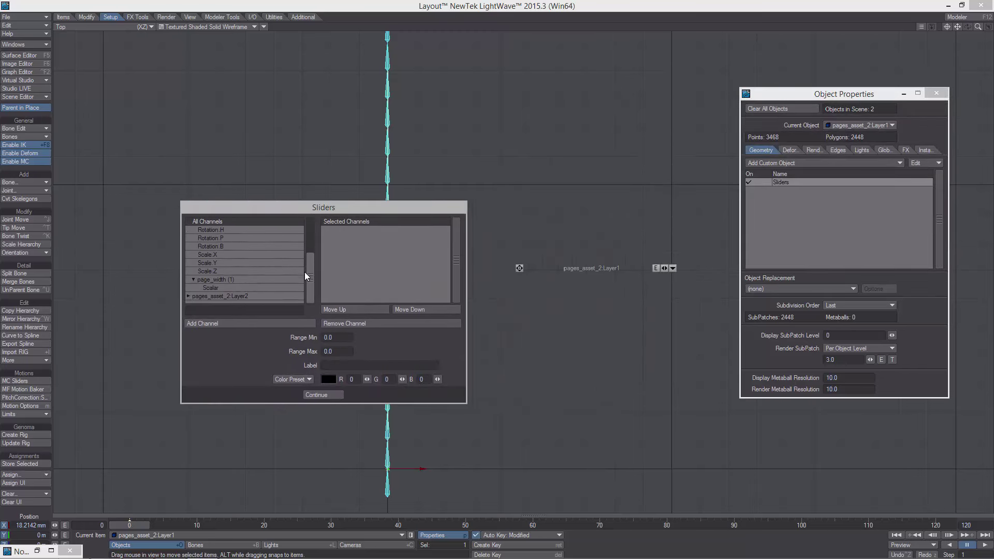
click(220, 288)
double_click(228, 288)
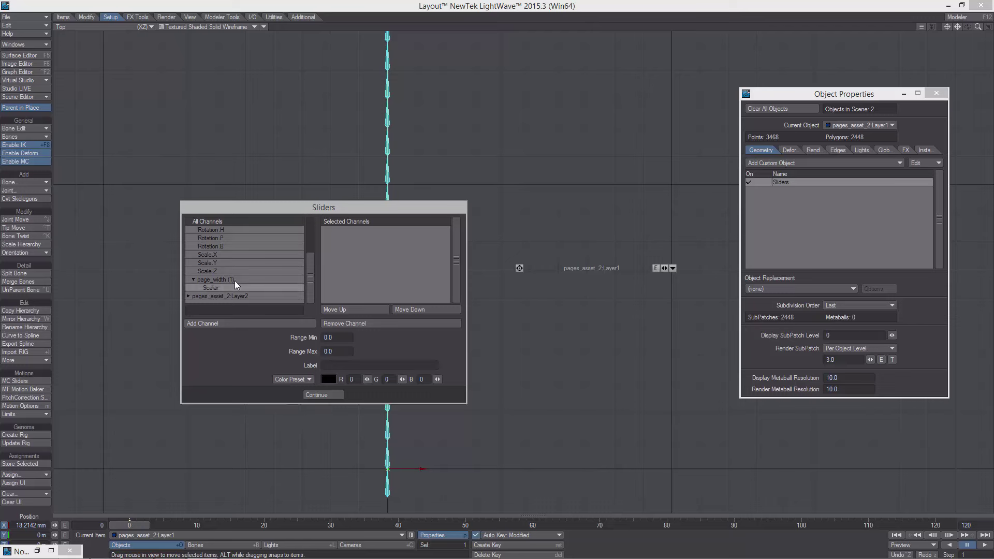
click(307, 379)
click(311, 373)
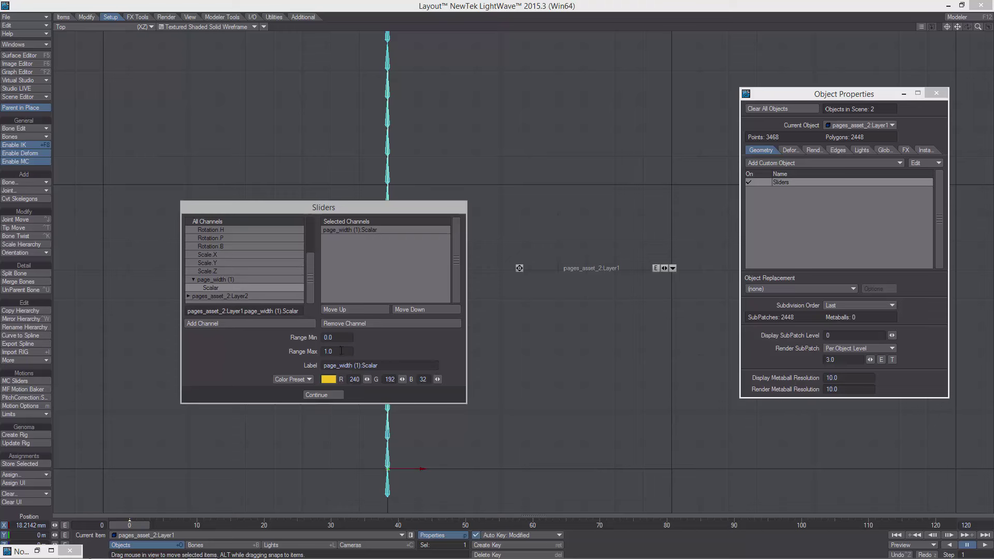
Set the slider's maximum range to 0.1 and its label to page_width, and apply the settings
drag(341, 351, 284, 344)
text(.1)
drag(384, 367, 281, 344)
text(page_width)
click(323, 395)
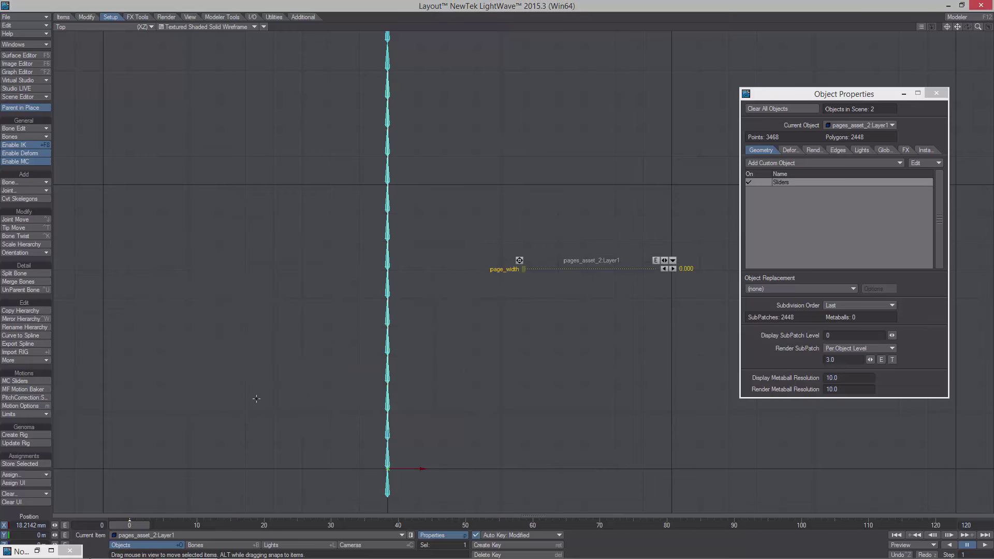
Move the slider panel to the viewport's upper corner and raise page_width to about 0.012 to spread the pages
drag(519, 261, 104, 44)
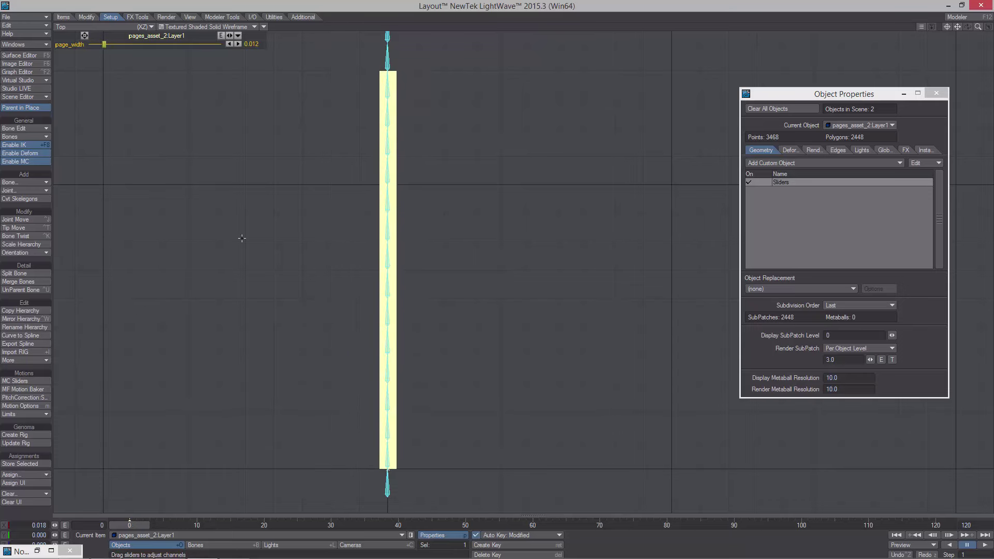
scroll(242, 238, up, 4)
alt+drag(228, 456, 432, 238)
scroll(432, 239, up, 6)
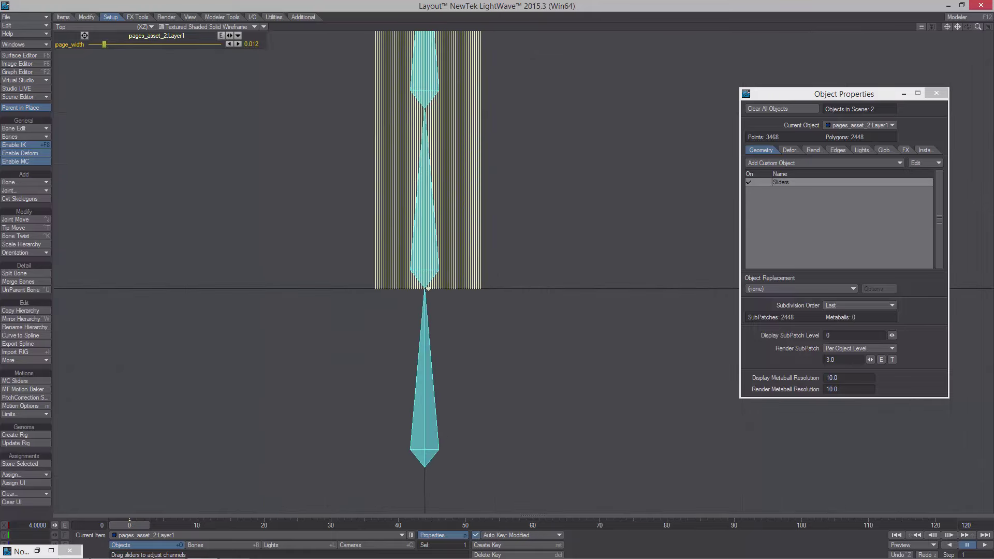
alt+drag(137, 475, 224, 492)
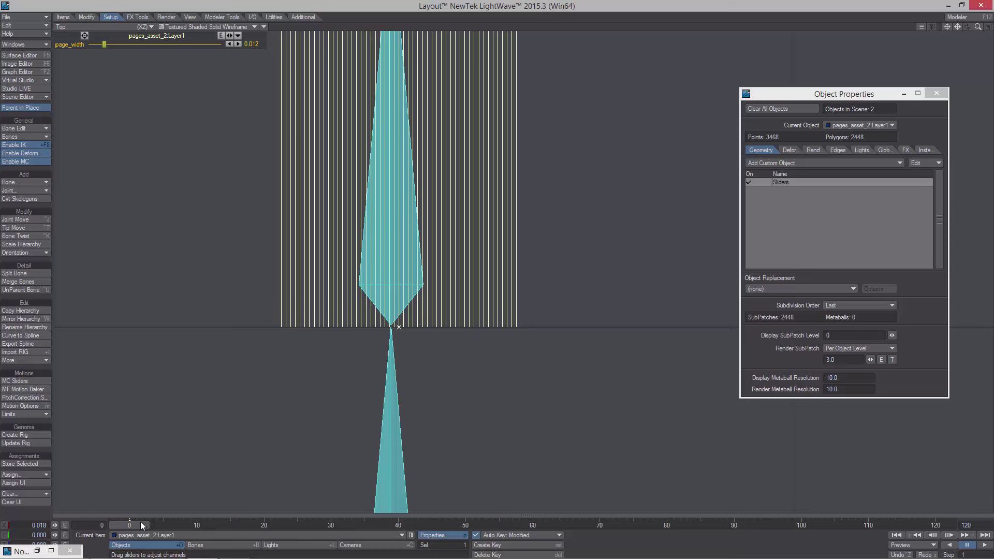
Reset the pages object's X position to 0 to align it with the bone chain
key(t)
drag(11, 525, 126, 520)
text(0)
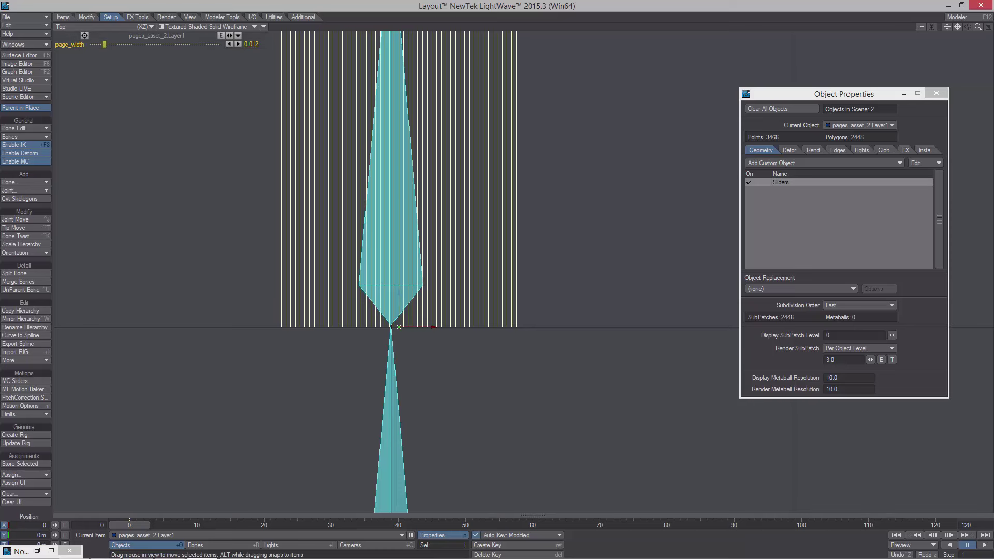
key(Return)
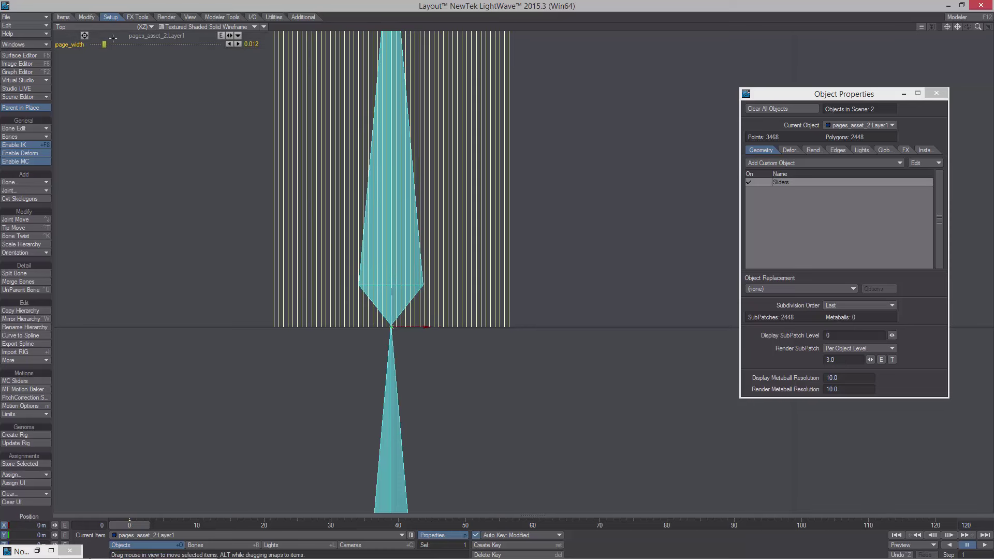
drag(105, 45, 117, 45)
key(ctrl+z)
key(z)
key(Down)
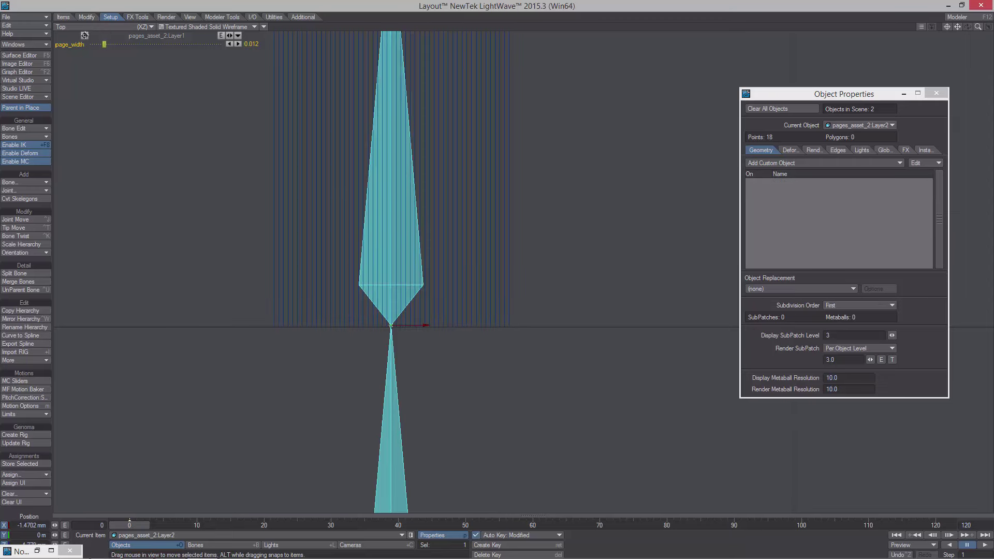
Activate the slider control and set page_width to about 0.009 for tighter page spacing
click(85, 35)
mouse_move(104, 45)
mouse_down()
mouse_move(116, 44)
mouse_move(97, 44)
mouse_up()
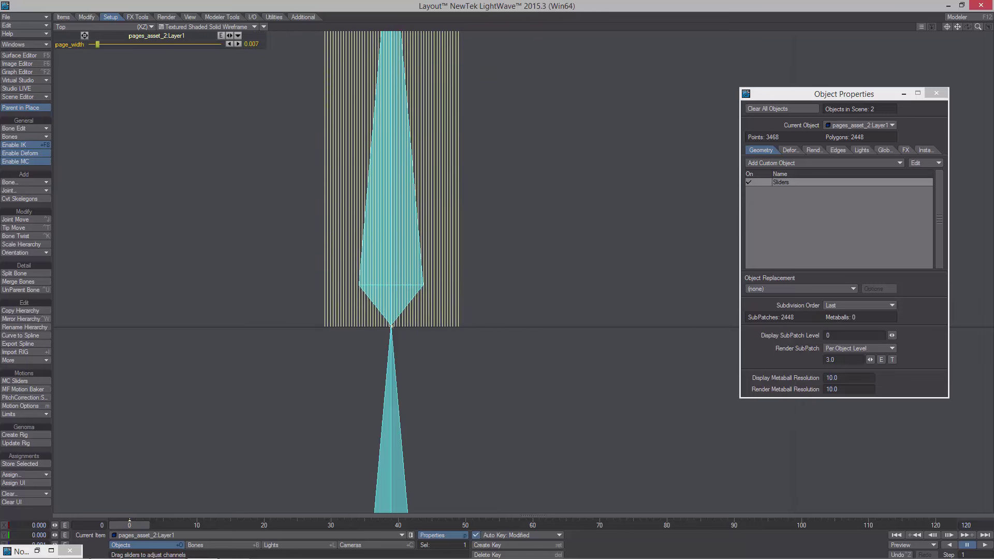
drag(97, 44, 100, 44)
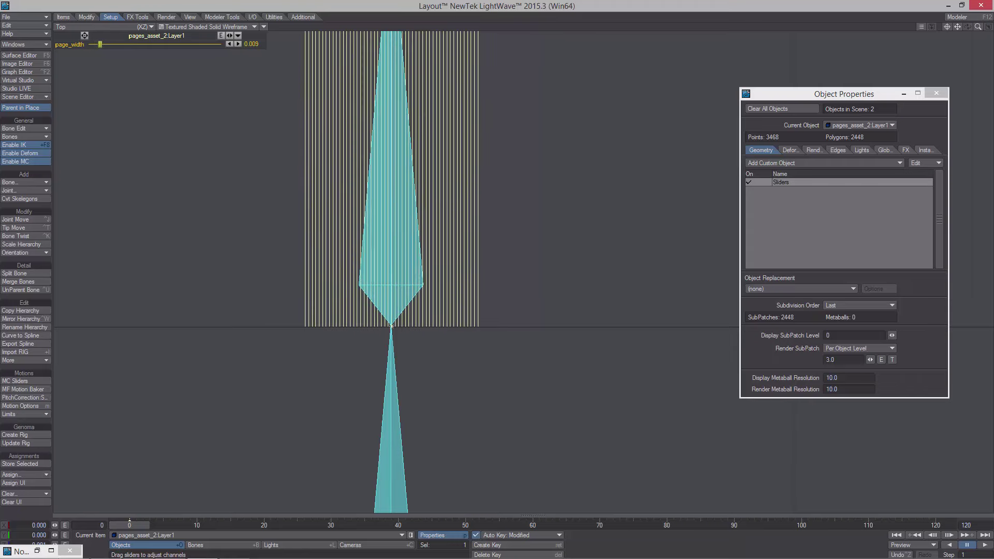
Open the pages object's displacement node network and arrange it so the bone chain stays visible
scroll(524, 273, down, 10)
scroll(525, 273, up, 2)
alt+drag(526, 41, 468, 179)
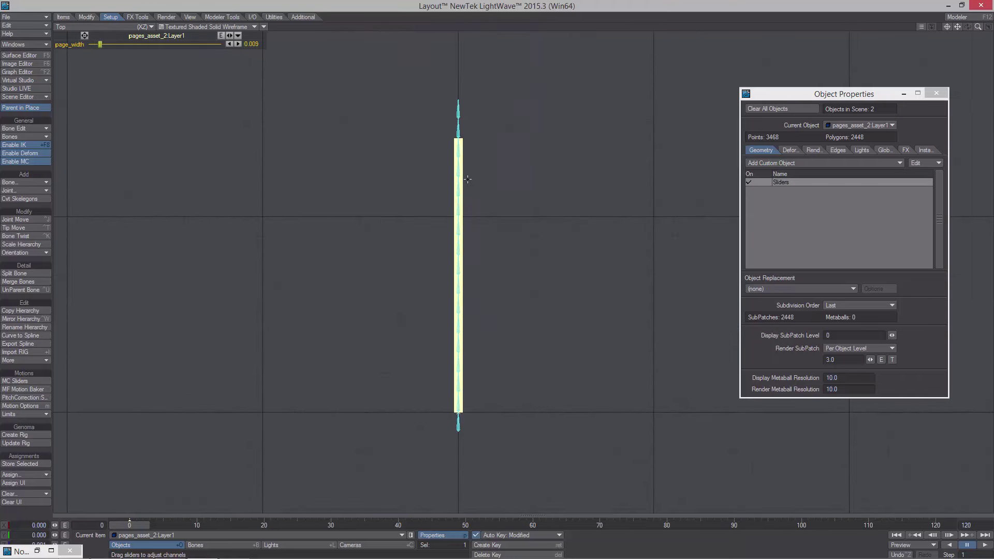
scroll(468, 179, up, 2)
click(790, 150)
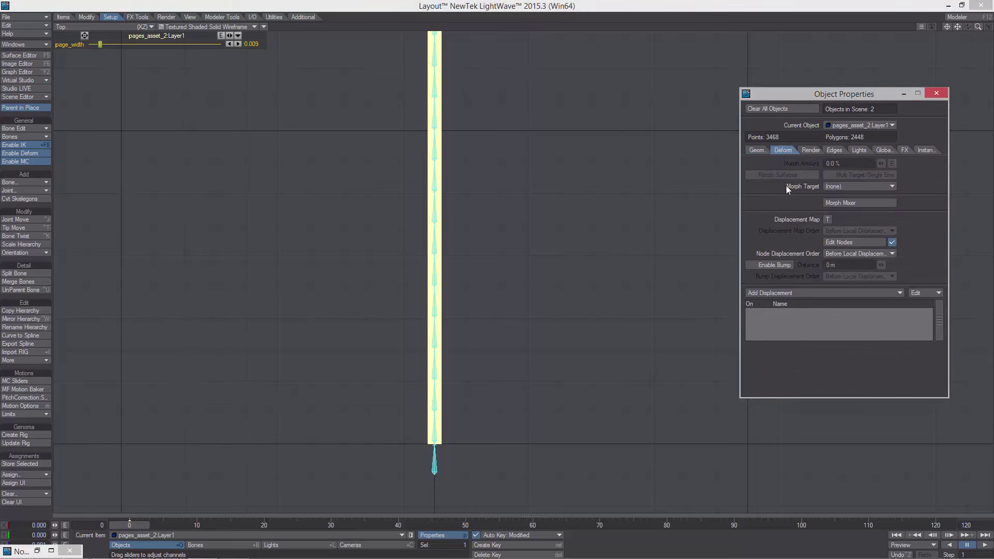
click(855, 242)
drag(553, 112, 753, 26)
alt+drag(495, 138, 422, 188)
scroll(467, 168, up, 1)
scroll(466, 168, down, 1)
drag(670, 23, 553, 34)
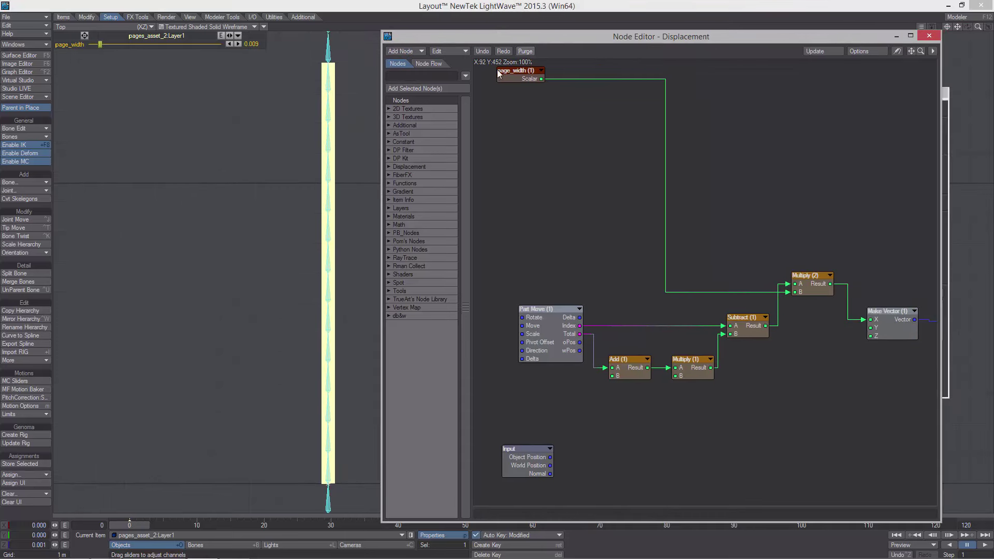
Save the scene as a new version named page_a_s_2.lws
key(s)
click(509, 116)
click(480, 419)
click(480, 419)
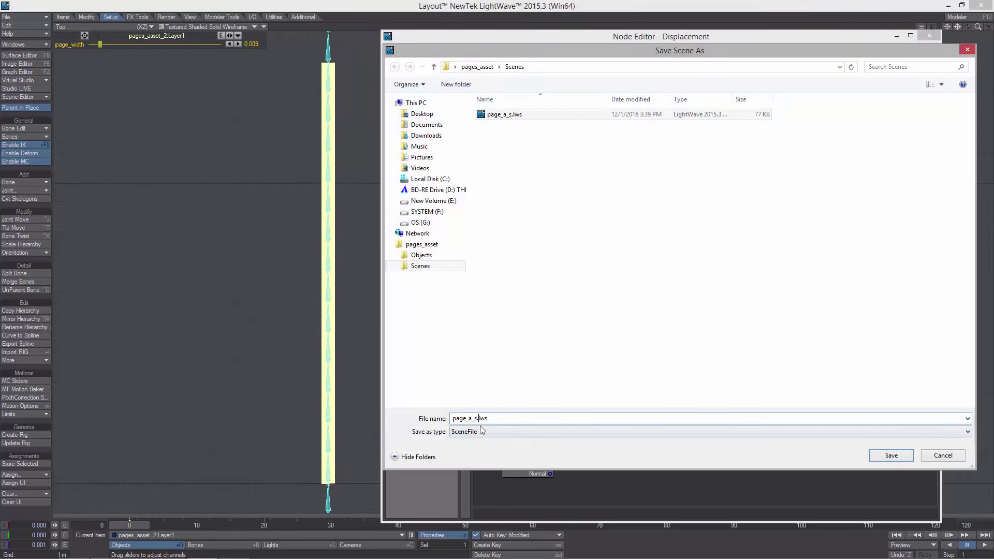
text(_2)
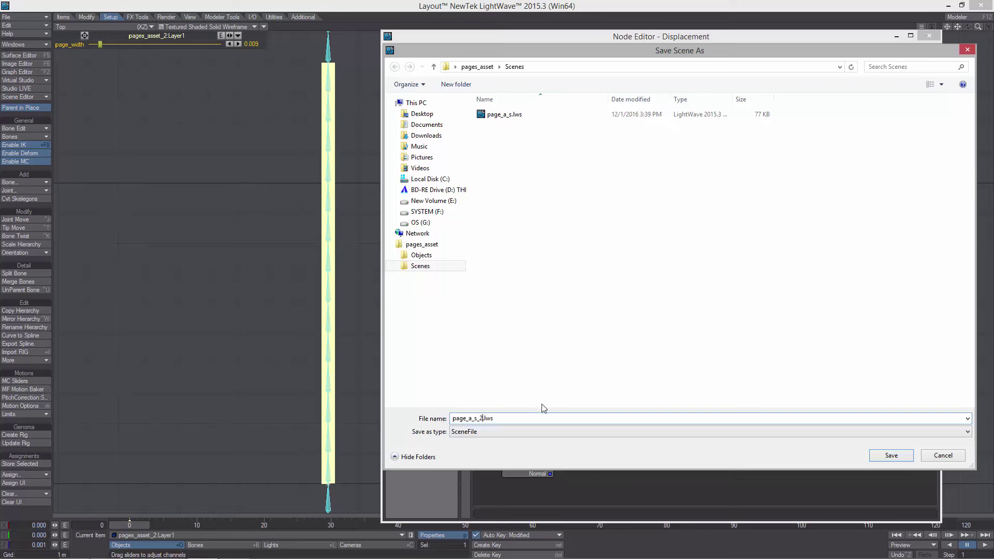
click(889, 456)
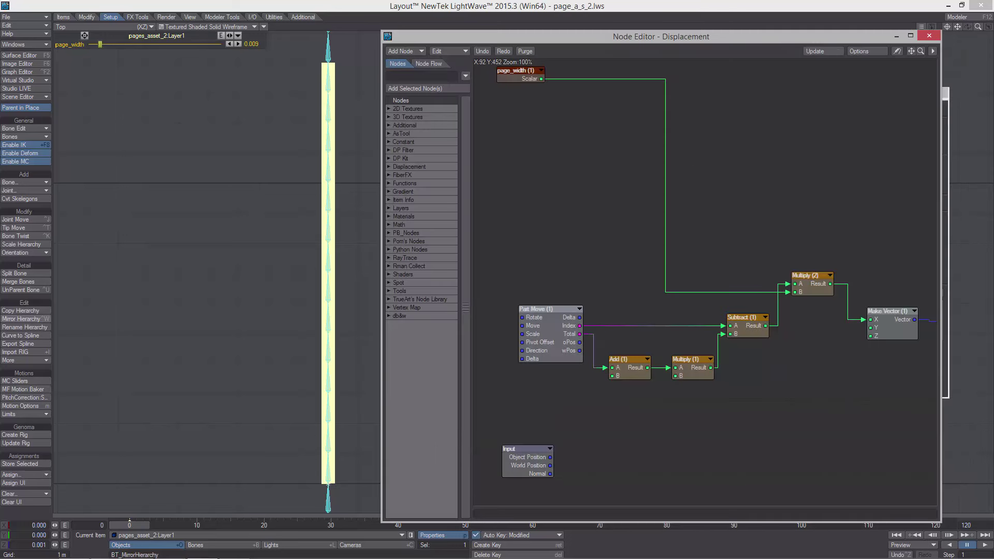
Add a vector Scale node and wire it between Make Vector's output and the Move node's Move input
alt+drag(770, 264, 724, 261)
drag(640, 42, 431, 55)
drag(734, 270, 935, 270)
drag(624, 337, 662, 283)
right_click(554, 299)
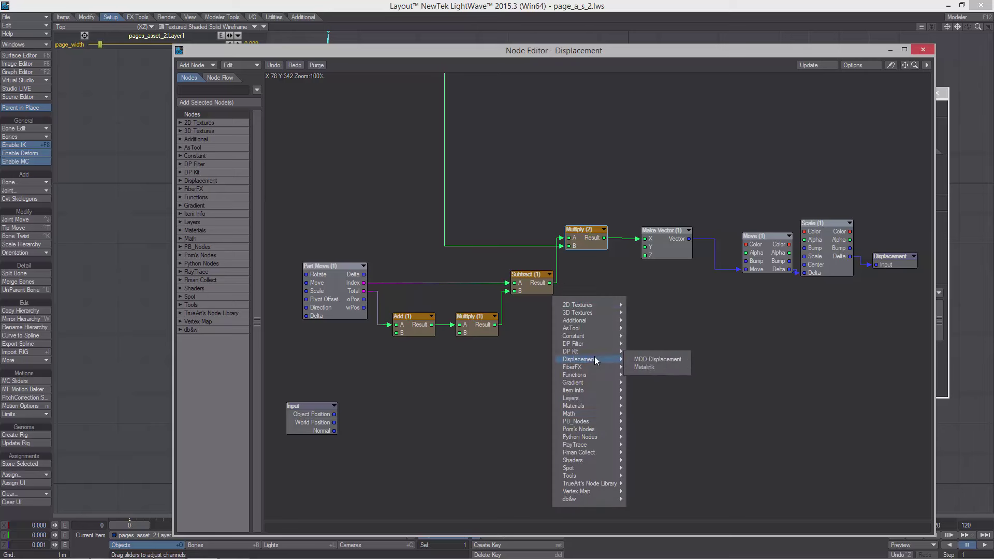
mouse_move(570, 414)
mouse_move(642, 429)
click(712, 507)
drag(588, 300, 697, 292)
drag(669, 246, 746, 269)
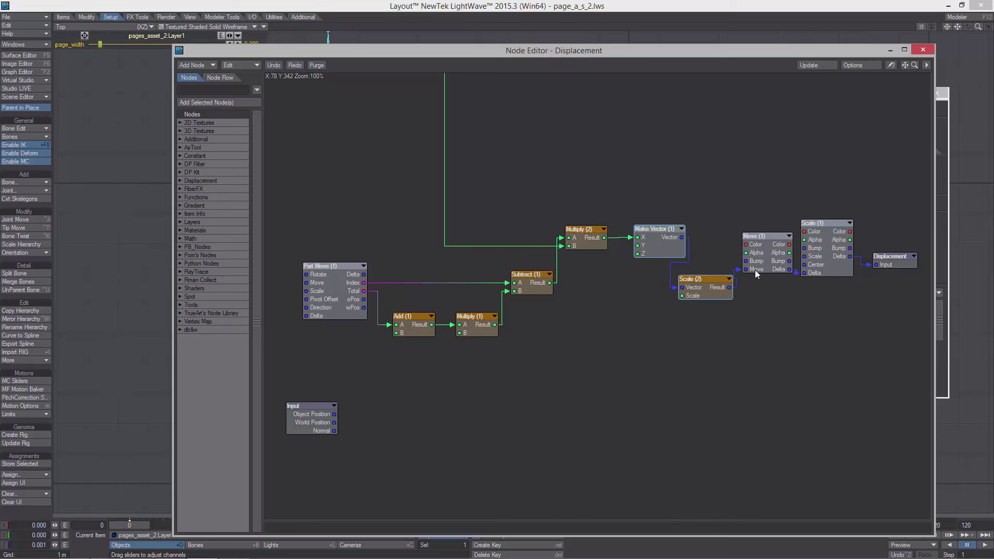
drag(883, 261, 891, 261)
drag(823, 243, 833, 240)
drag(717, 308, 758, 276)
Add a Gradient node to the displacement network and place it beneath the Subtract and Multiply nodes
drag(314, 53, 539, 75)
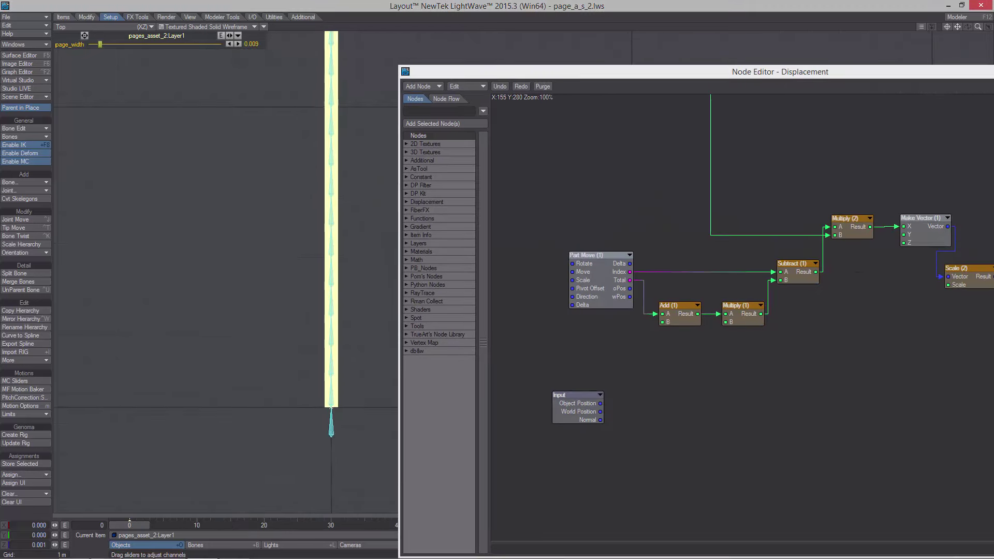
alt+shift+drag(160, 327, 234, 353)
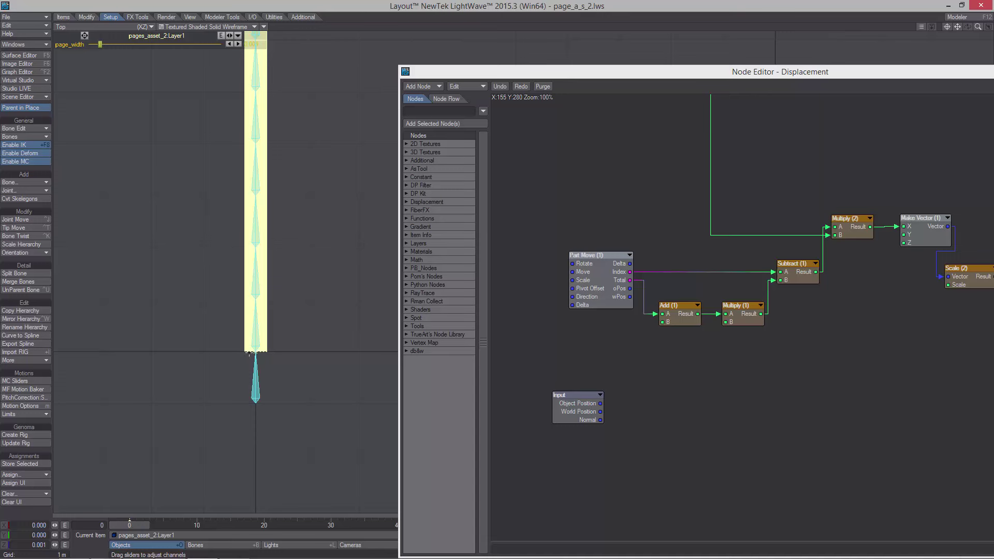
drag(713, 377, 596, 369)
right_click(694, 307)
mouse_move(710, 386)
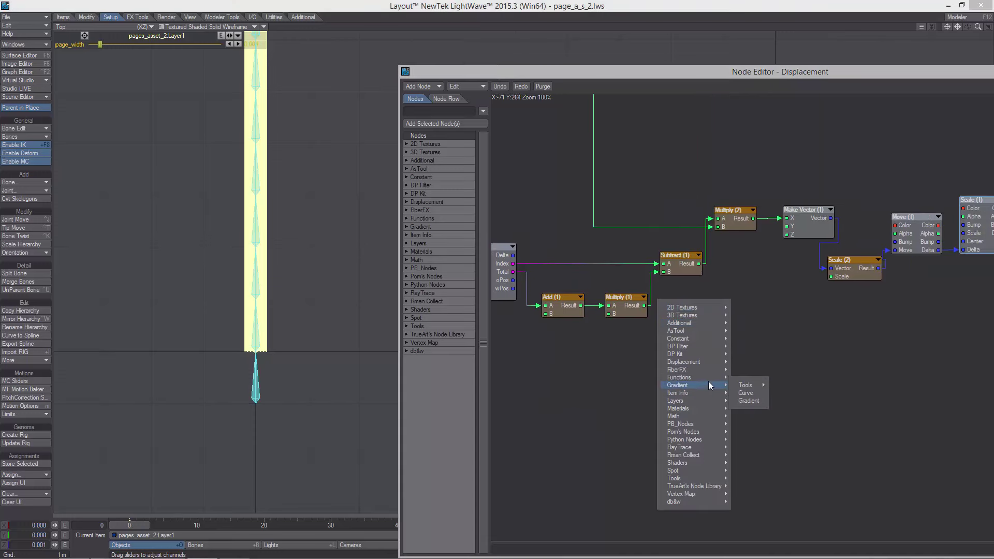
click(753, 400)
drag(801, 305, 712, 327)
alt+drag(621, 369, 722, 335)
Add a Vector Scalar node and feed it the Input node's Object Position
right_click(629, 328)
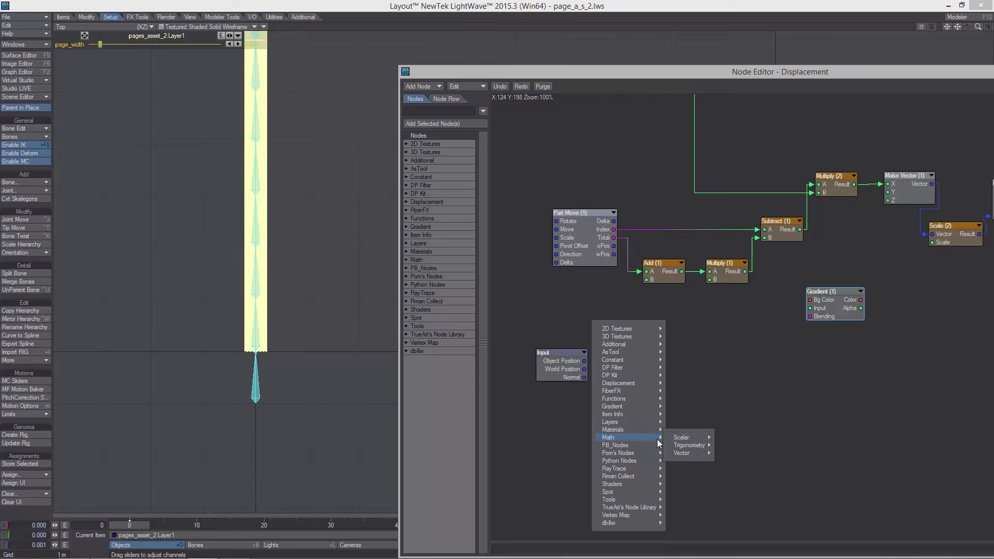
mouse_move(661, 496)
click(691, 544)
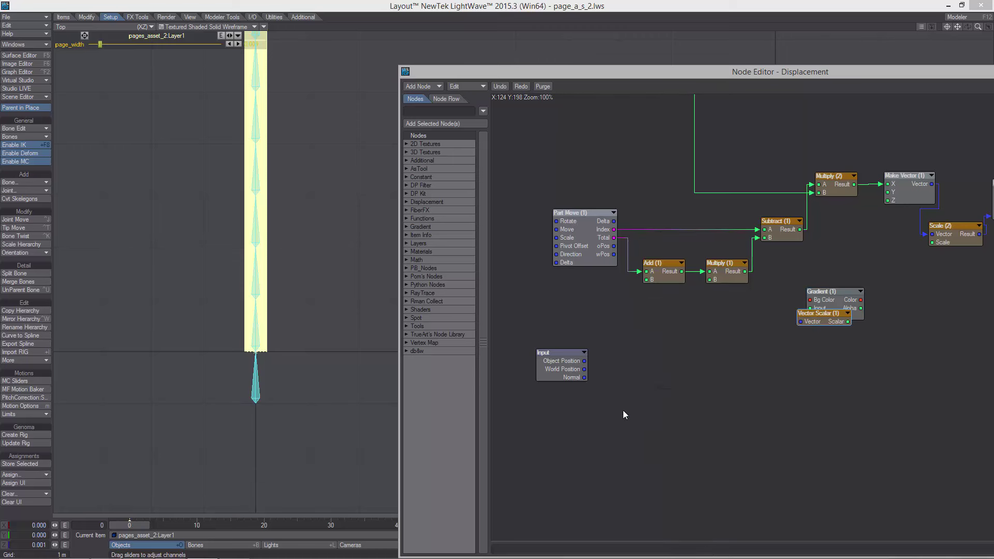
drag(585, 361, 712, 340)
Change the Vector Scalar node's mode and connect its Scalar output to the Gradient's Input
double_click(712, 340)
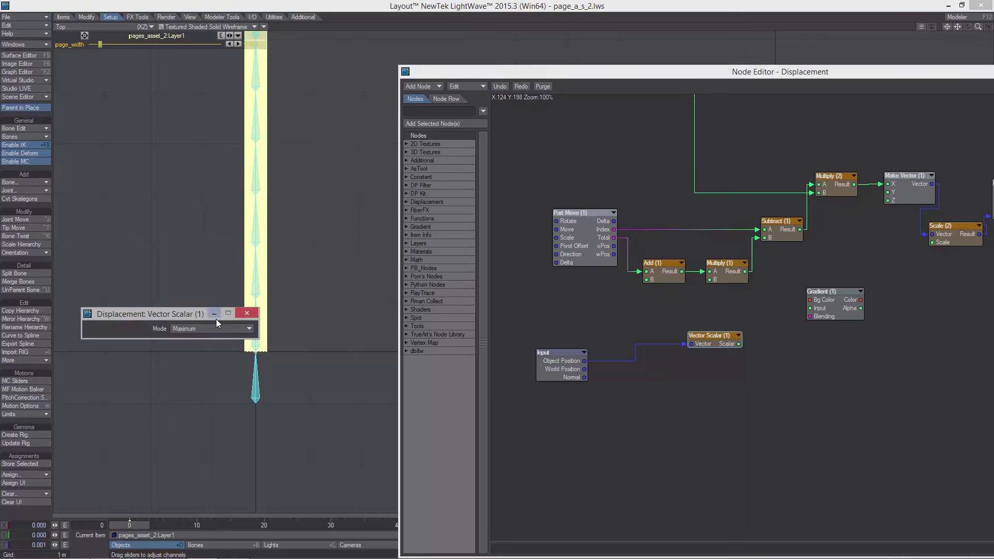
click(216, 328)
click(214, 358)
click(247, 312)
middle_drag(727, 290, 697, 275)
drag(534, 350, 608, 332)
alt+drag(720, 299, 755, 284)
Expose the gradient's first key as node inputs and add a second exposed key at position 1.0
double_click(774, 281)
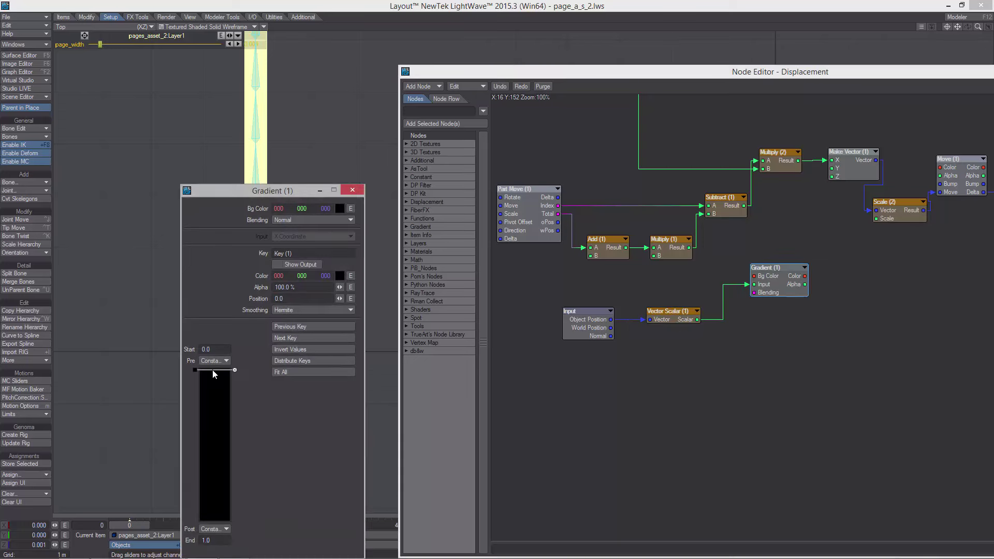
click(275, 265)
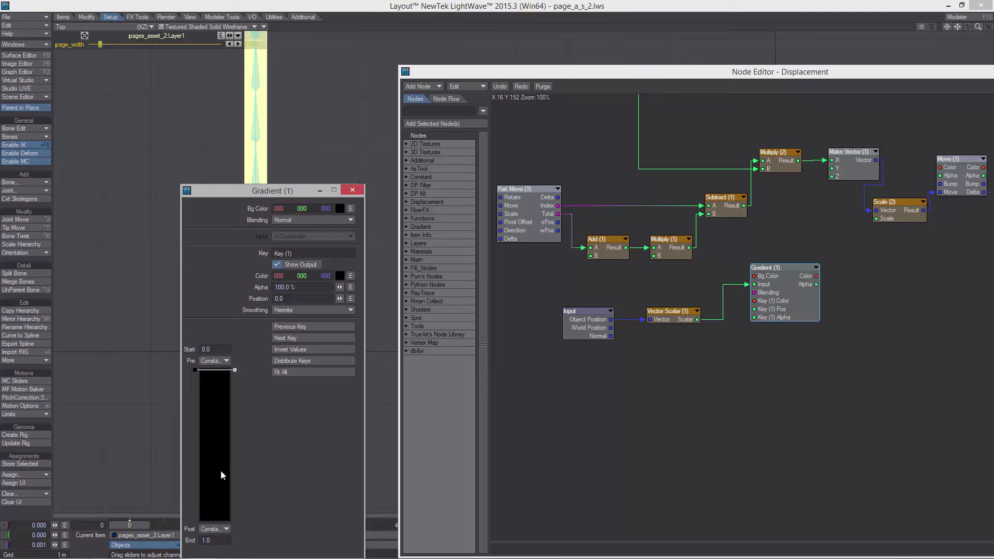
drag(214, 508, 216, 518)
click(279, 297)
text(1)
click(277, 264)
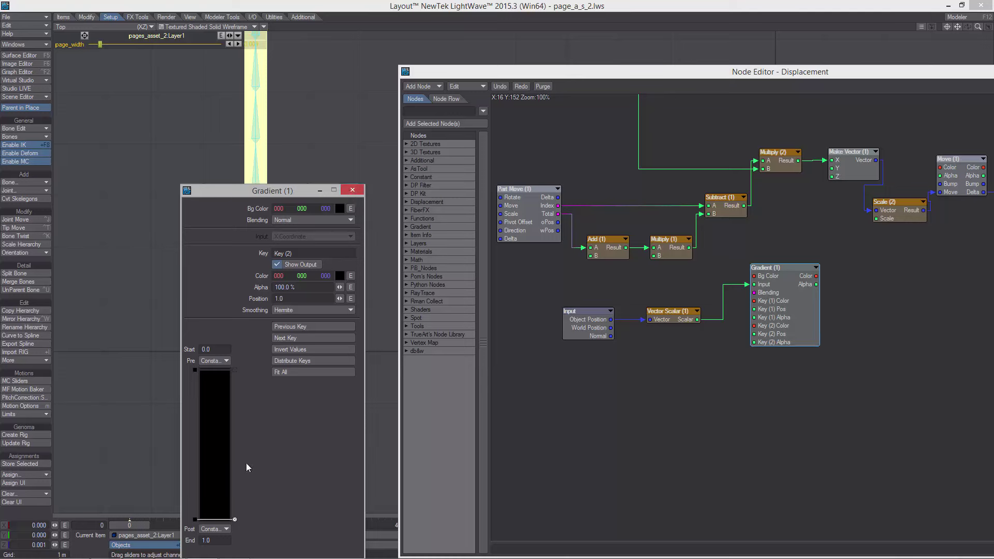
Set the gradient's second key color to white (255, 255, 255)
click(217, 370)
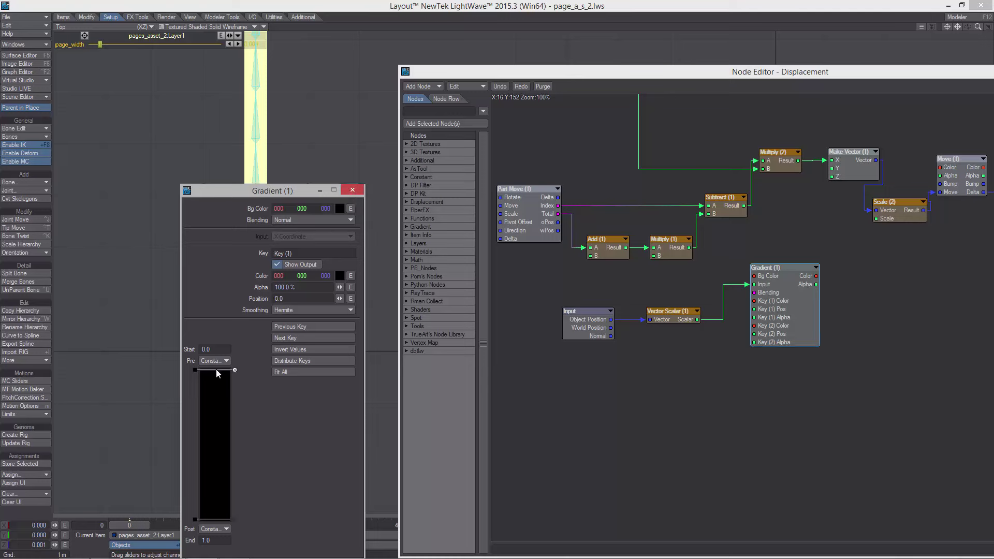
click(216, 519)
click(341, 274)
click(298, 441)
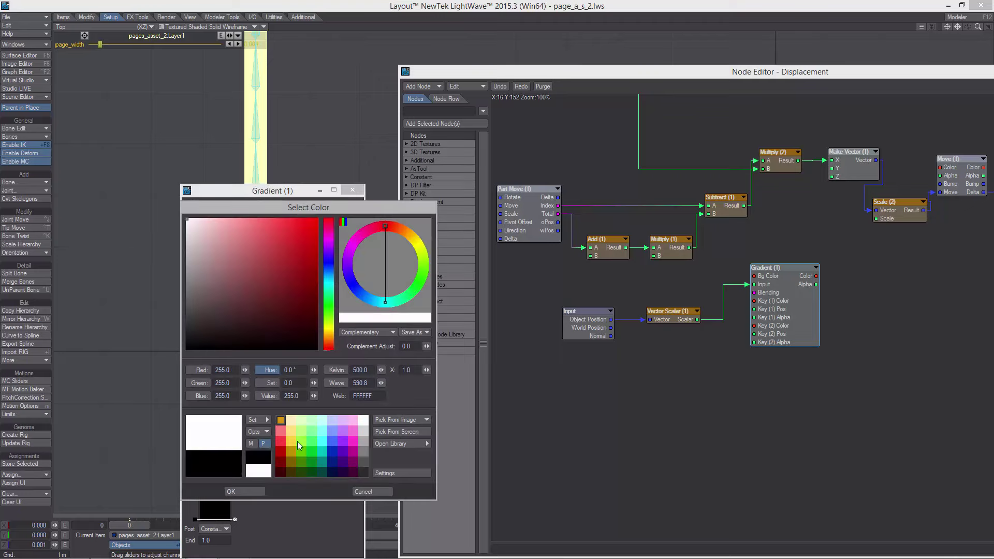
click(252, 491)
click(352, 191)
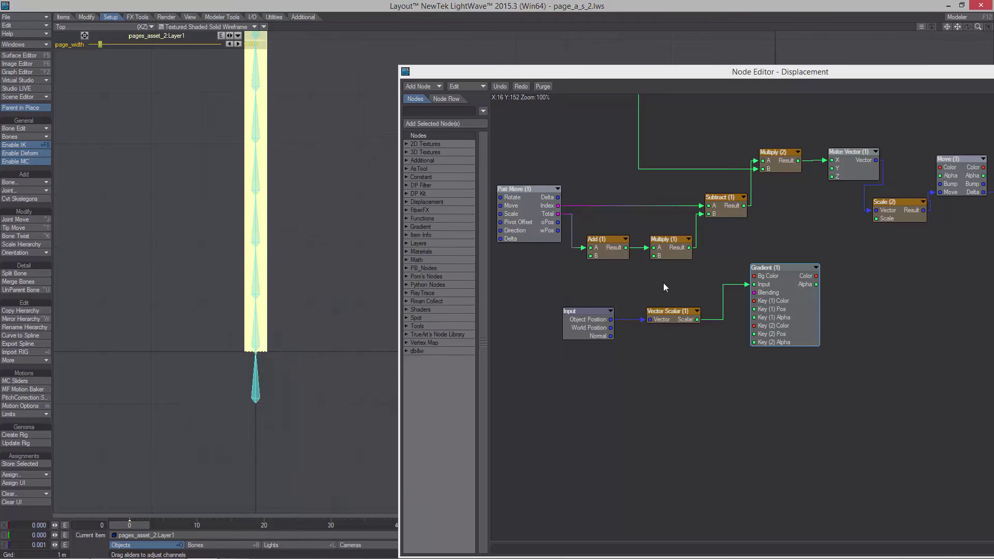
Add a constant Scalar node and rename it binding
right_click(670, 369)
mouse_move(686, 386)
click(727, 431)
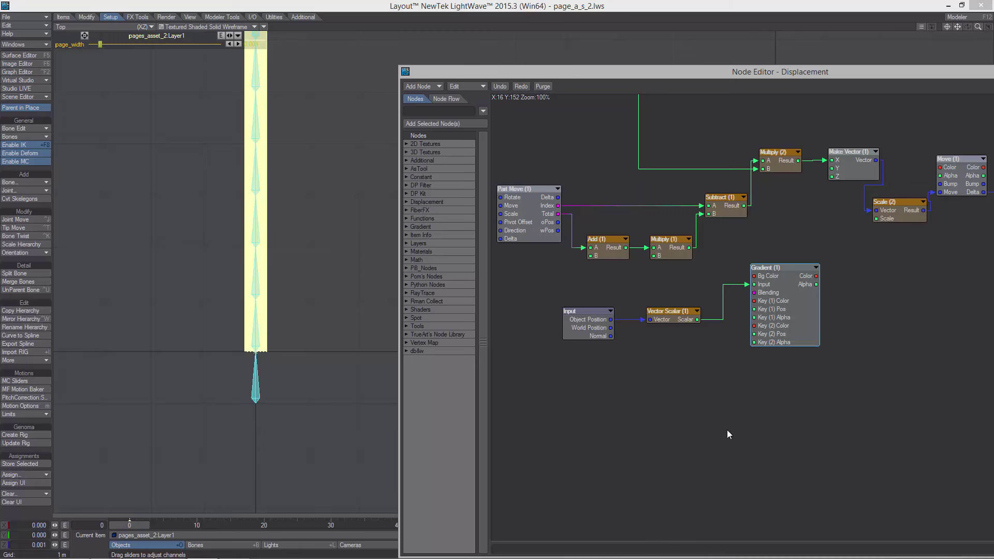
right_click(648, 399)
click(656, 376)
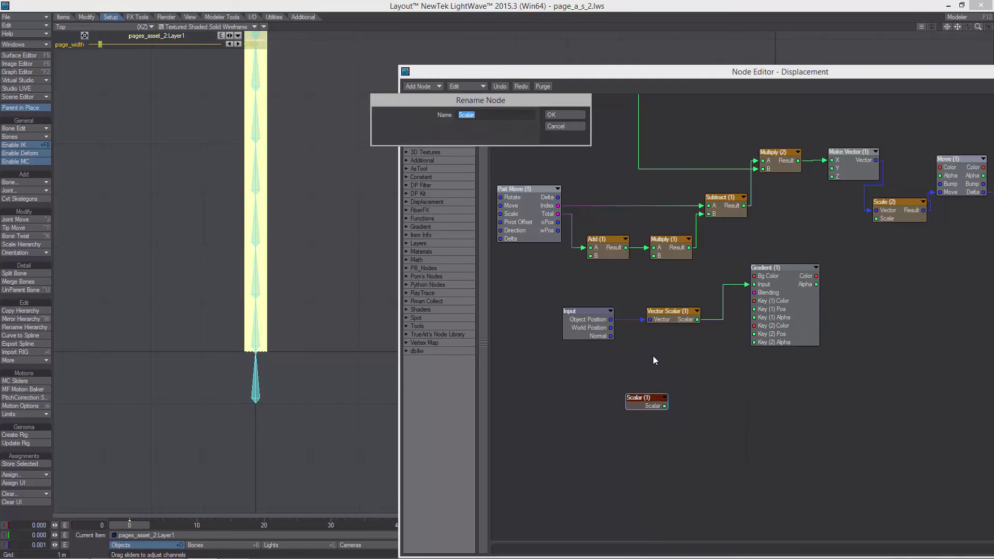
text(binding)
click(572, 116)
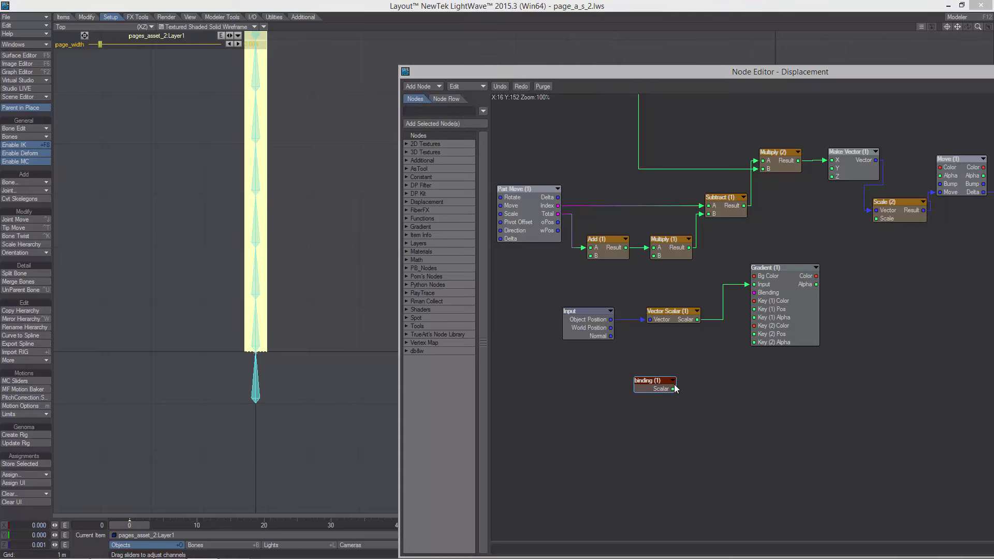
Connect the binding scalar to the gradient's Key (1) Color and place the node just below page_width
drag(673, 389, 754, 301)
drag(657, 384, 666, 357)
drag(666, 357, 527, 156)
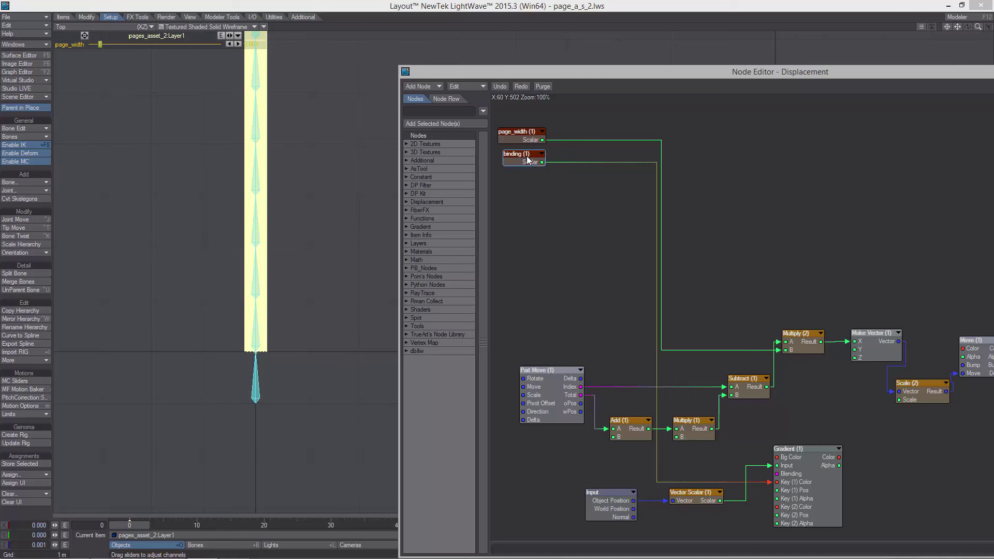
Connect the Gradient's Color output to the Scale input of the Scale (2) node
alt+drag(646, 203, 623, 139)
drag(598, 437, 601, 436)
alt+drag(784, 417, 821, 284)
click(589, 389)
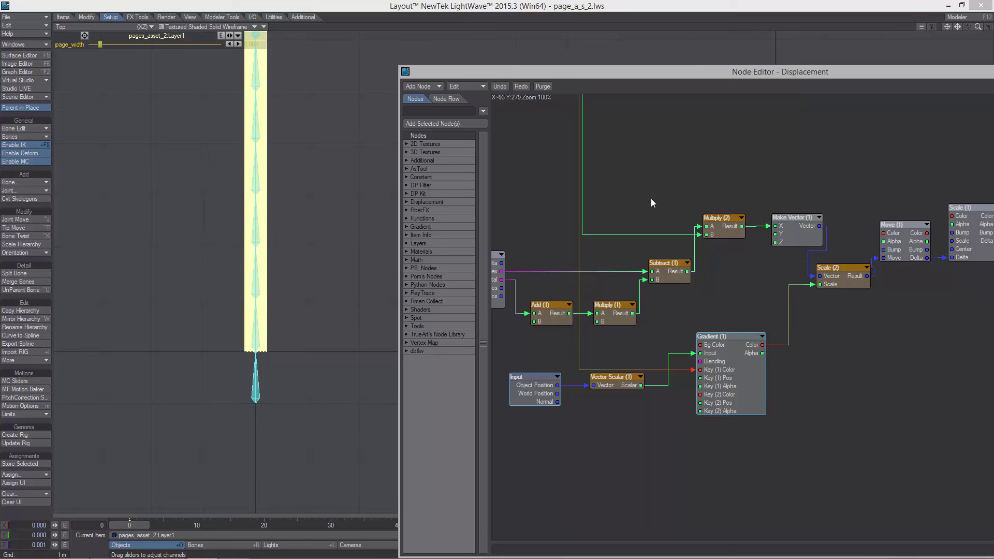
drag(651, 203, 758, 310)
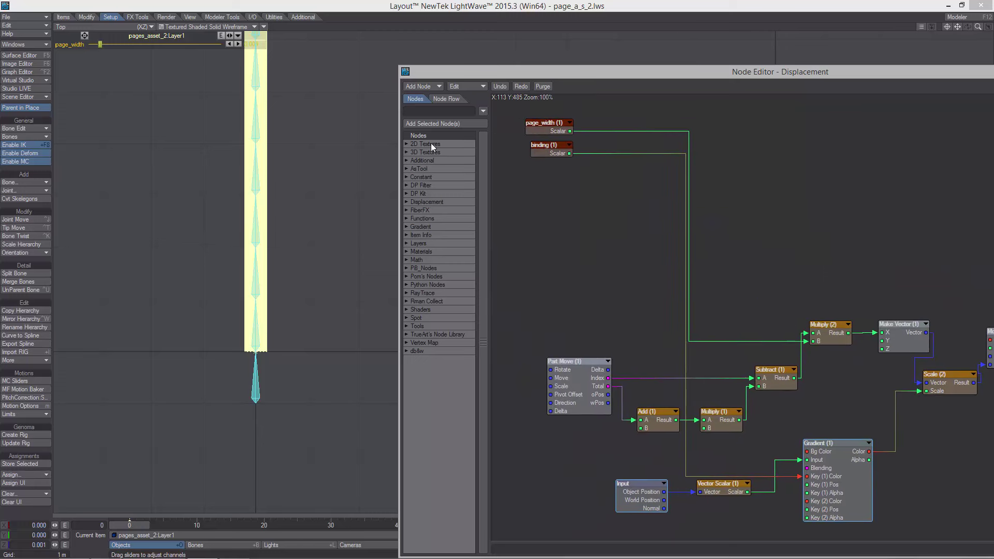
Set the binding scalar to 1.0 and create an envelope for it
double_click(545, 145)
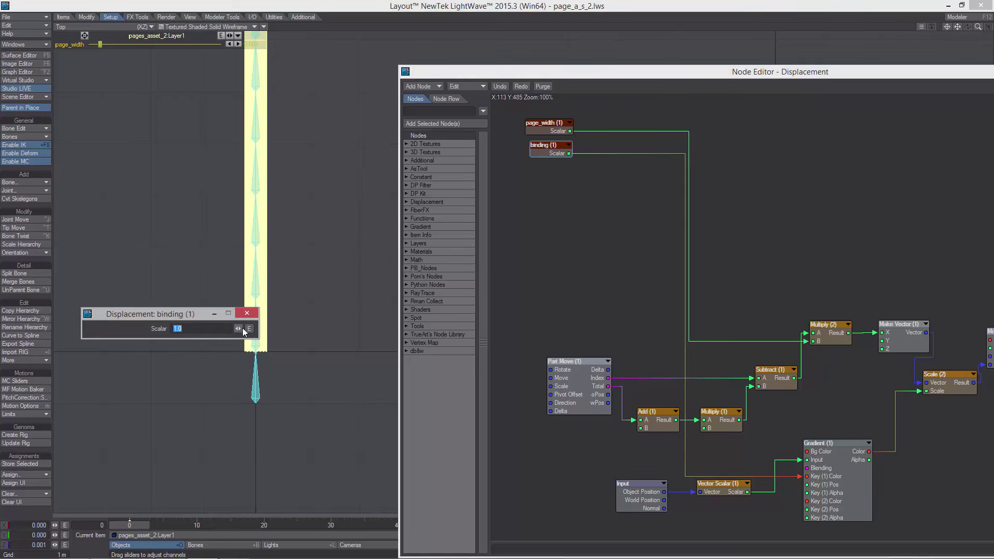
drag(243, 329, 182, 450)
text(1)
key(Return)
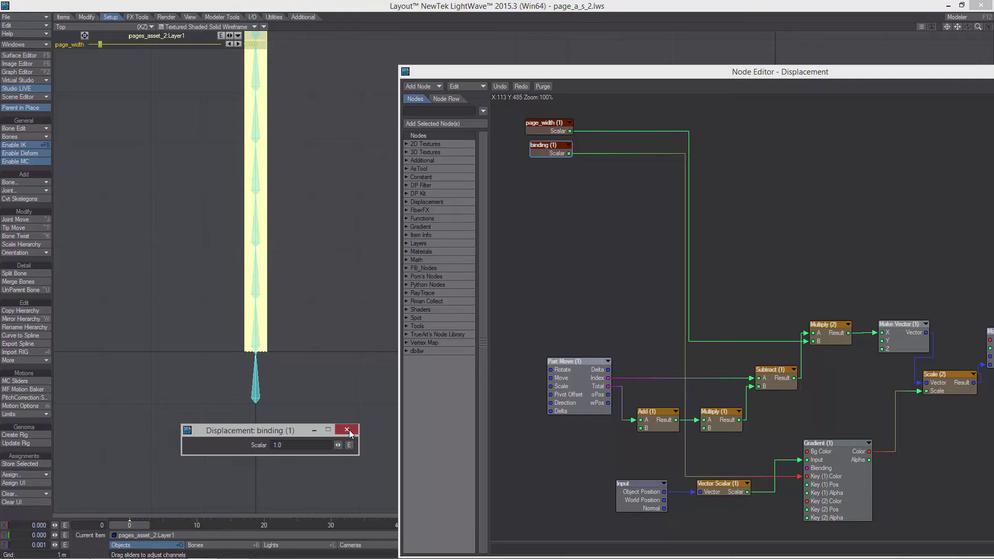
click(349, 445)
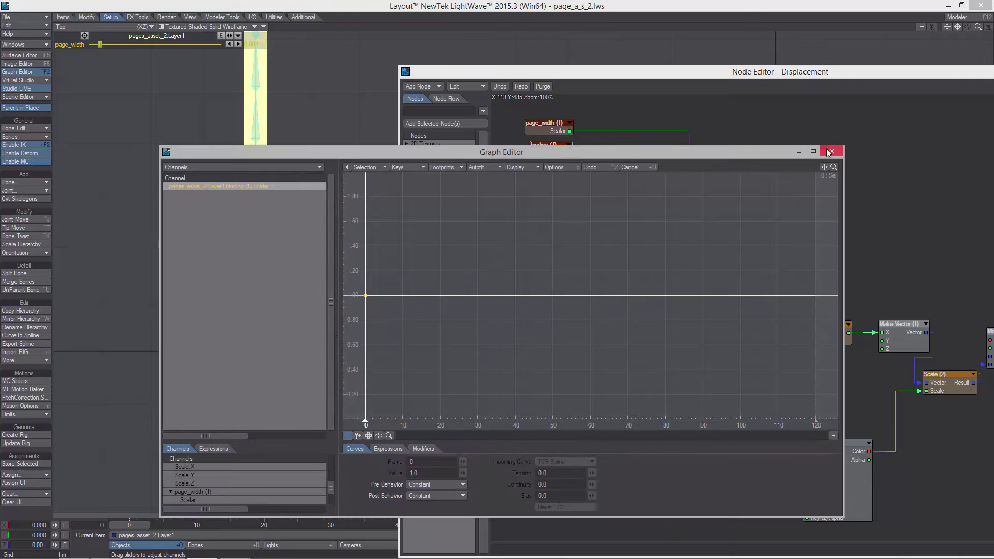
click(828, 151)
drag(282, 429, 430, 343)
click(495, 345)
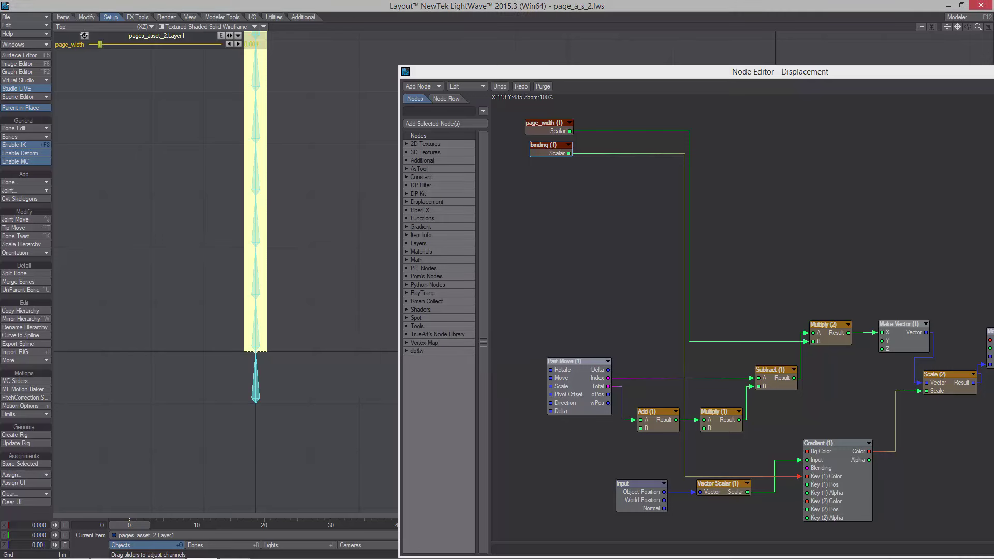
Add the binding node's Scalar channel to the pages object's Sliders custom object
drag(85, 35, 84, 36)
key(p)
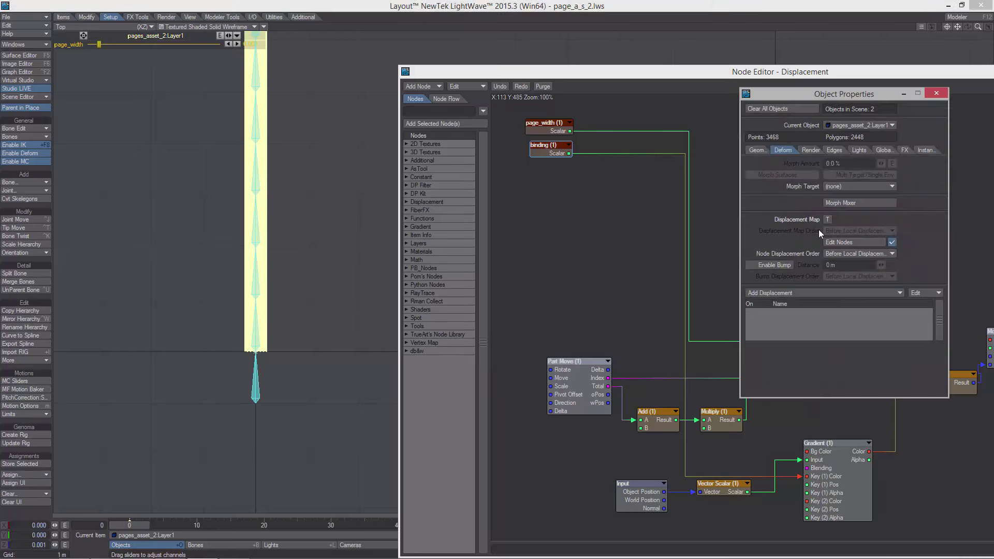
click(761, 151)
double_click(801, 181)
drag(332, 193, 556, 242)
click(442, 178)
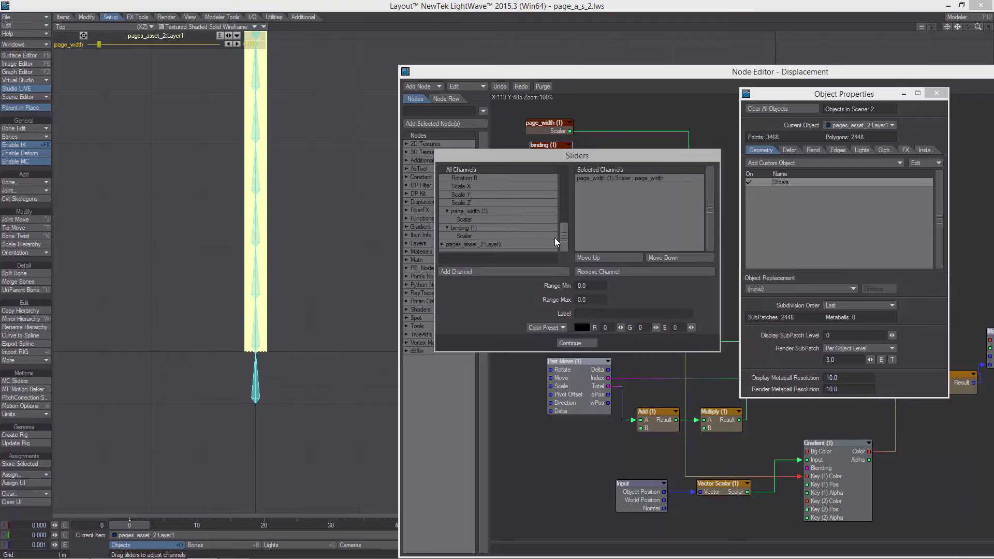
double_click(468, 236)
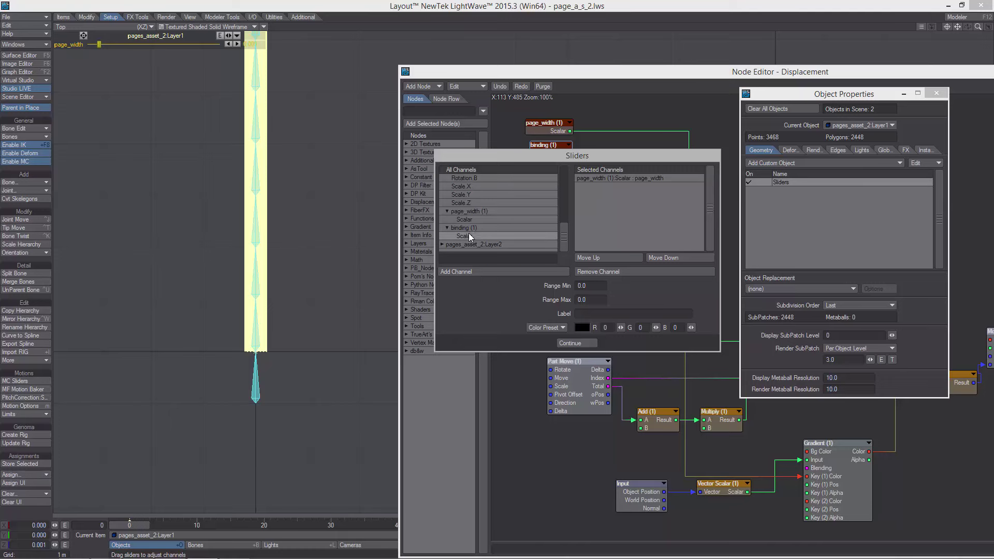
Label the new slider binding, set its minimum range to 0.01, and apply the slider settings
click(574, 314)
text(binding)
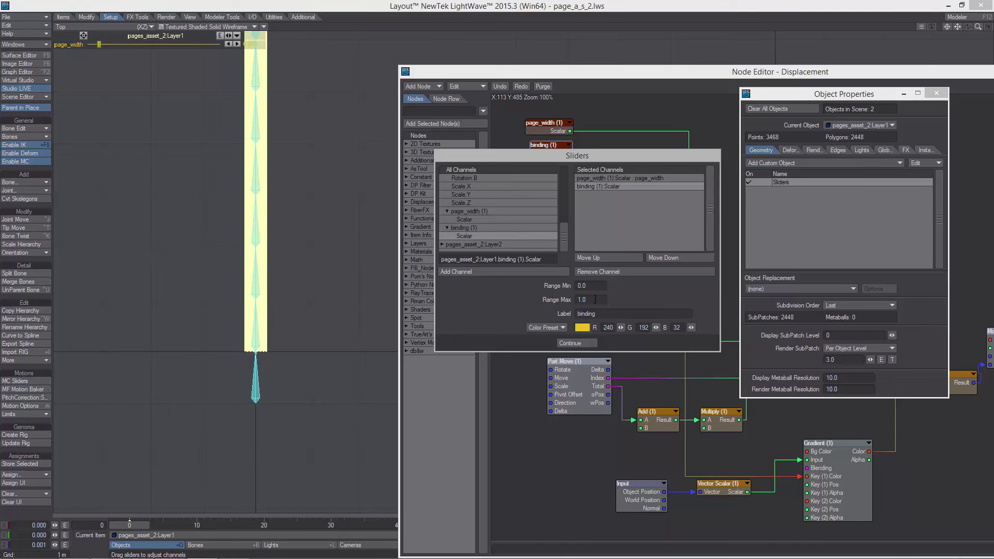
click(568, 301)
click(594, 286)
key(BackSpace)
text(.01)
key(Return)
click(577, 343)
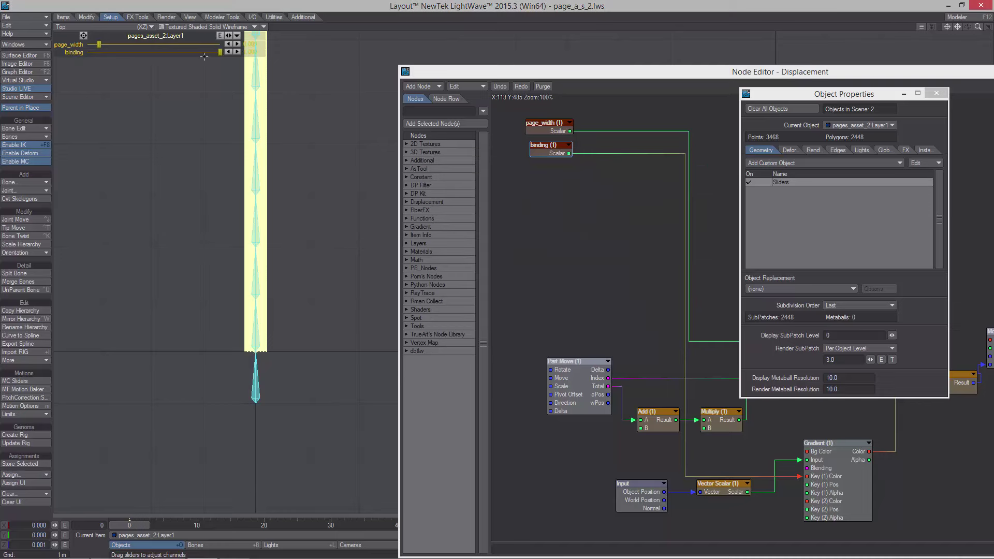
Test the binding slider in a Perspective view of the pages, sweeping it down to 0.010
mouse_move(220, 53)
mouse_down()
mouse_move(87, 53)
mouse_move(220, 52)
mouse_up()
drag(163, 52, 217, 52)
key(4)
drag(979, 26, 818, 26)
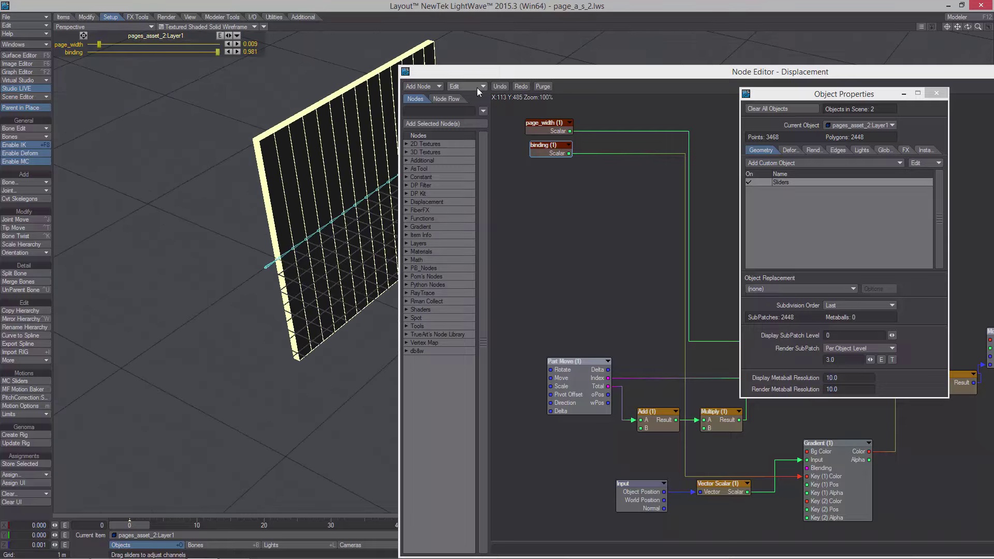
drag(521, 69, 728, 82)
alt+drag(435, 166, 345, 122)
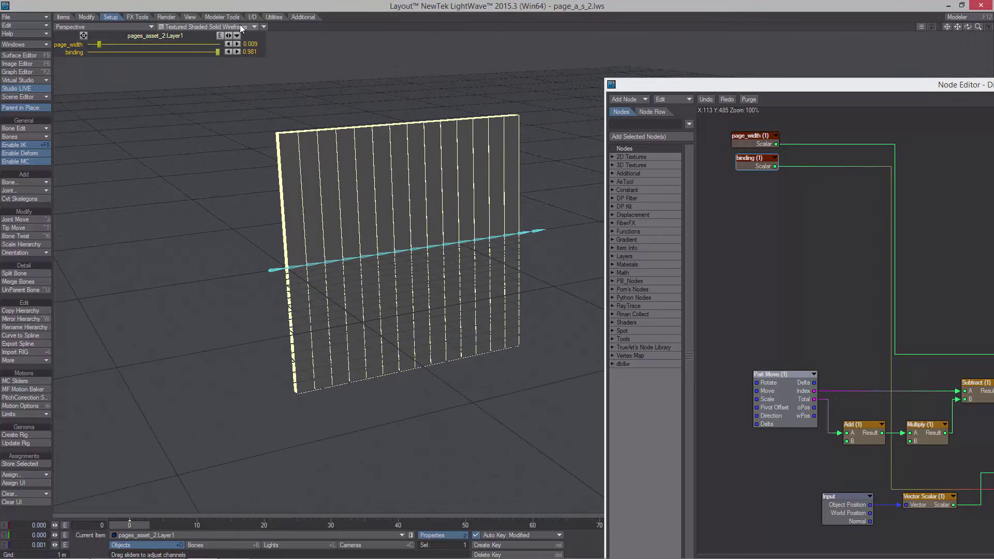
drag(218, 52, 87, 52)
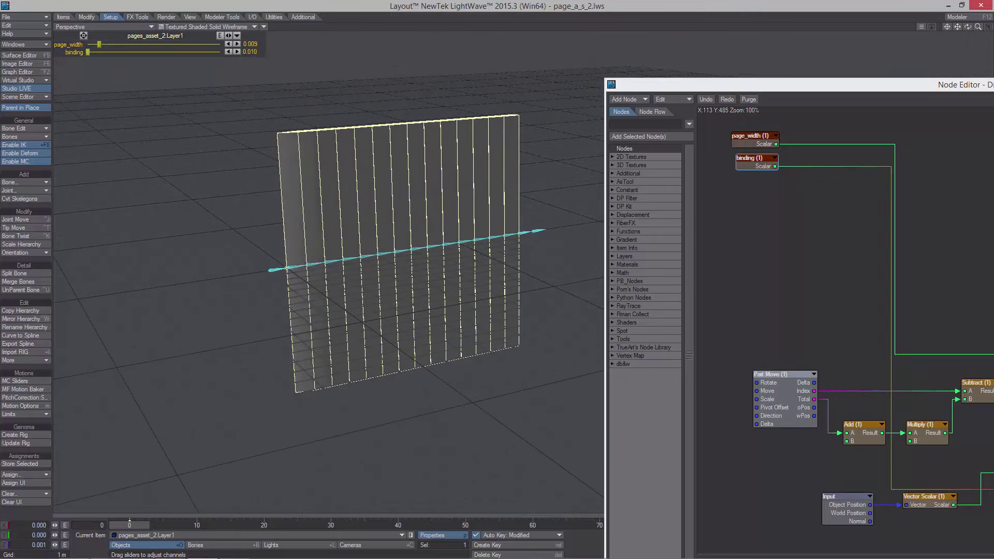
alt+drag(269, 166, 274, 228)
Set the page_width slider to 0.008 and raise the binding slider to 1.000
mouse_move(99, 45)
mouse_down()
mouse_move(119, 44)
mouse_move(98, 44)
mouse_up()
scroll(362, 223, up, 1)
alt+drag(363, 279, 358, 254)
alt+drag(446, 160, 407, 138)
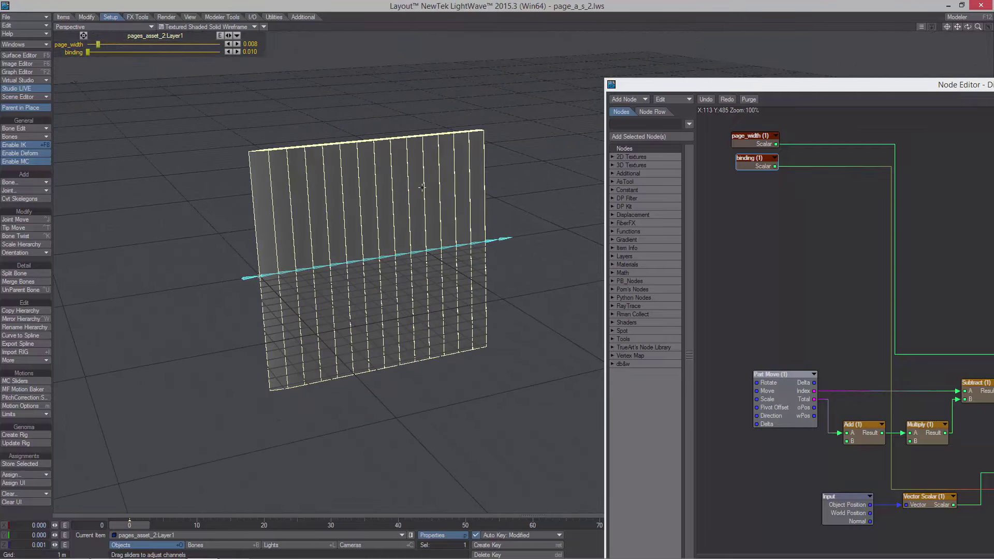
drag(672, 82, 428, 19)
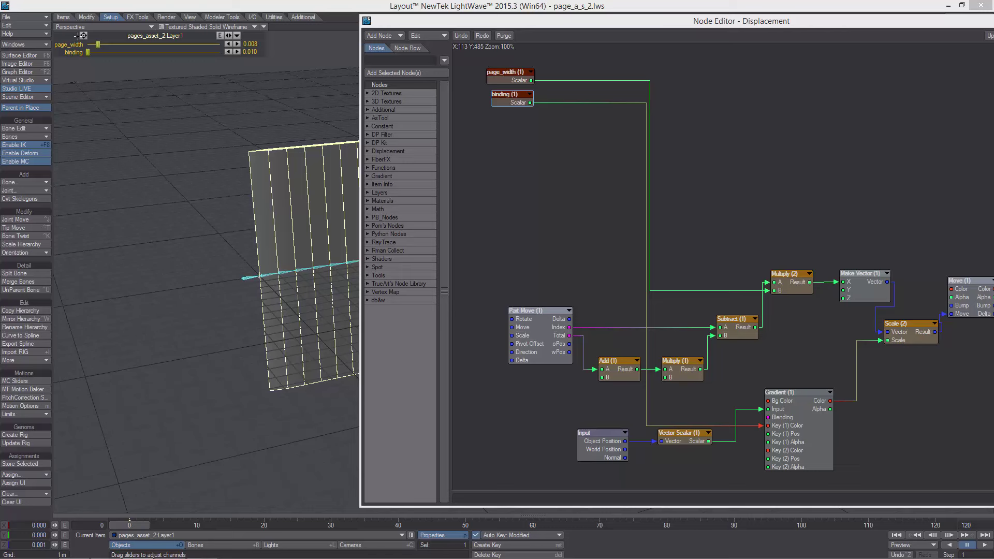
drag(88, 52, 220, 52)
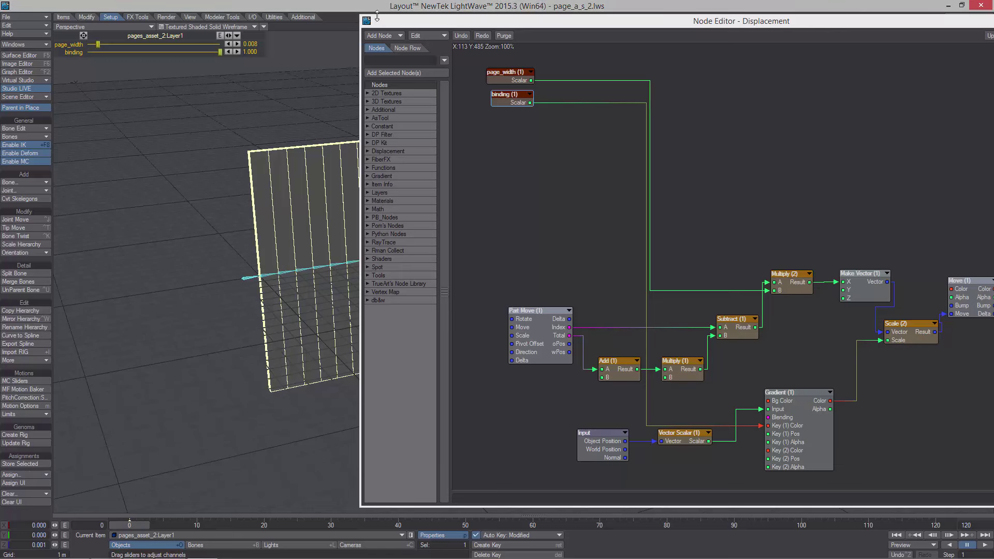
Spread the Scale (1) and Displacement nodes away from the Move node to make room in the displacement network
drag(381, 25, 337, 30)
alt+drag(653, 169, 595, 148)
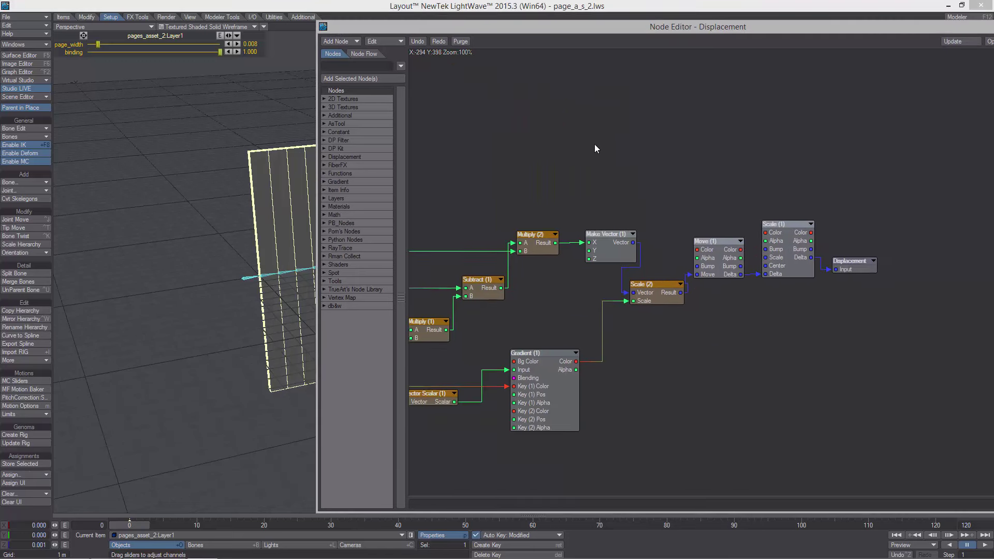
alt+drag(895, 299, 831, 291)
drag(795, 253, 855, 248)
drag(740, 247, 760, 268)
alt+drag(583, 355, 675, 289)
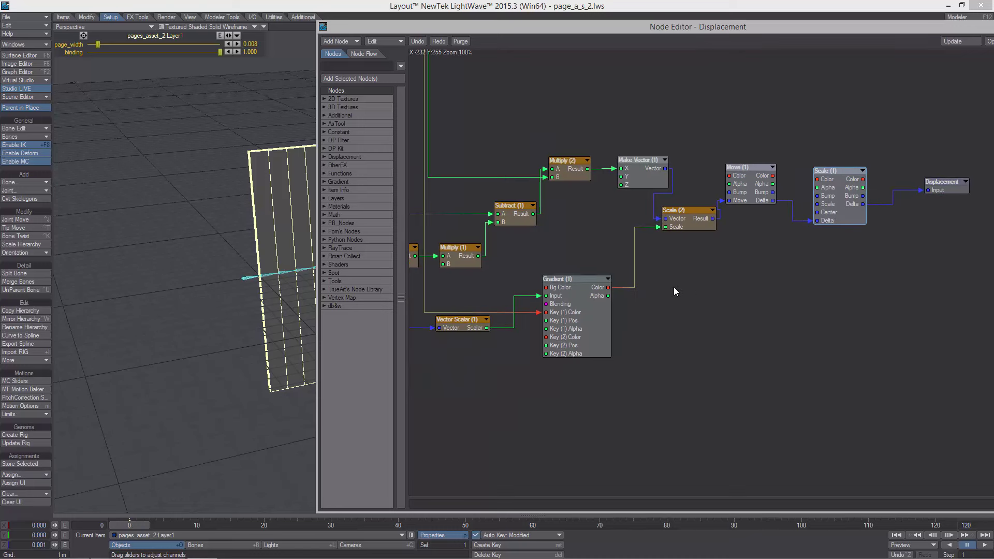
Add a second Make Vector node and place it in the free area below the Move and Scale (1) nodes
right_click(680, 276)
mouse_move(688, 321)
mouse_move(772, 395)
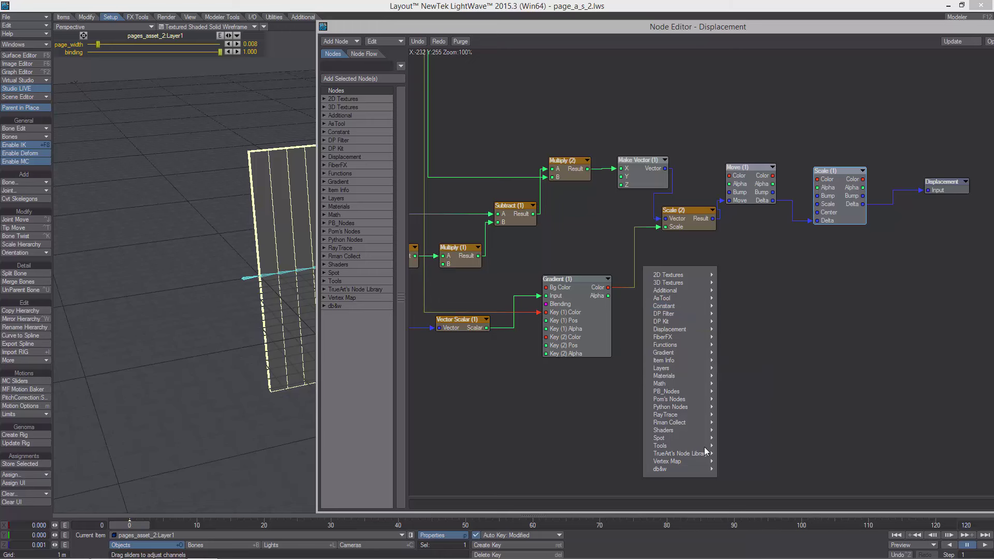
mouse_move(705, 446)
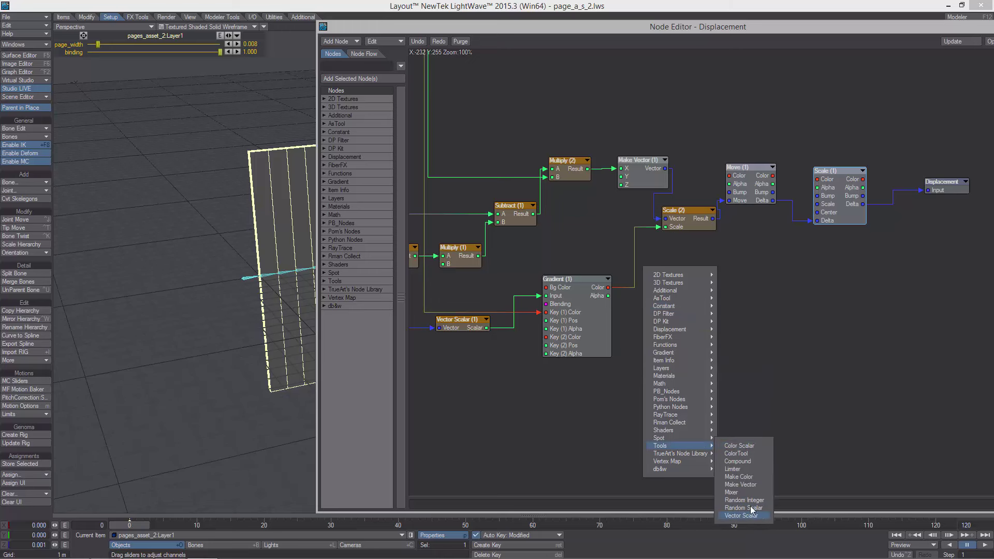
click(755, 483)
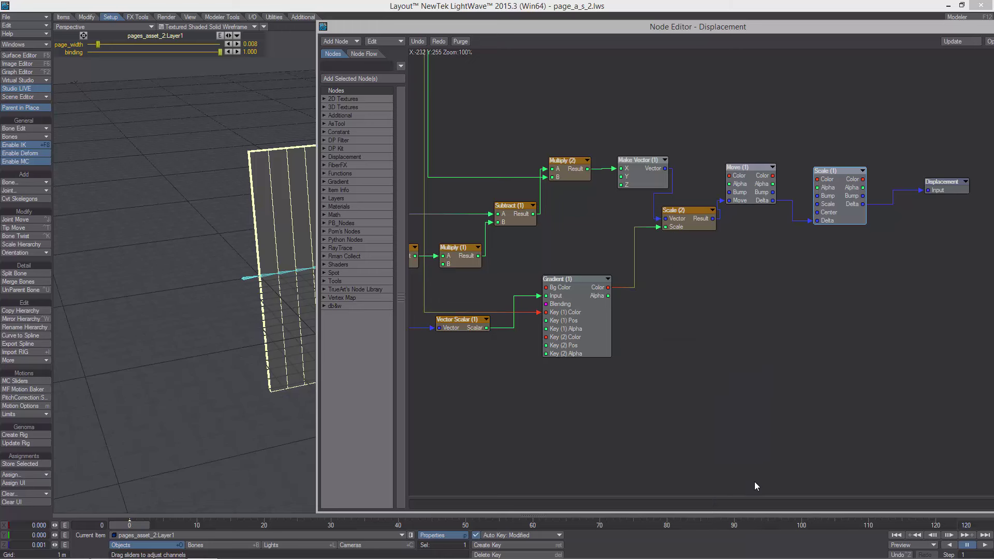
drag(744, 277, 777, 260)
middle_drag(777, 259, 756, 239)
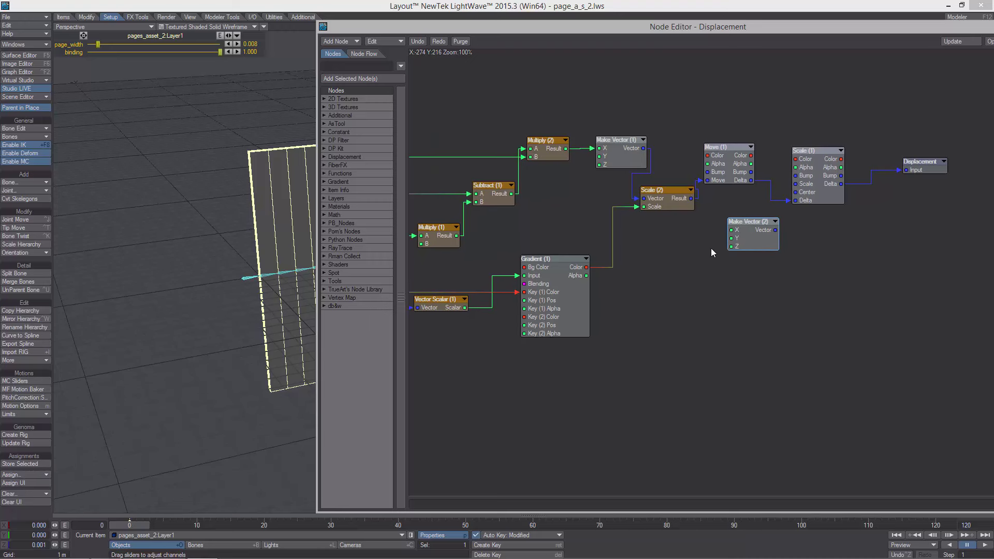
drag(757, 236, 760, 262)
middle_drag(699, 295, 693, 280)
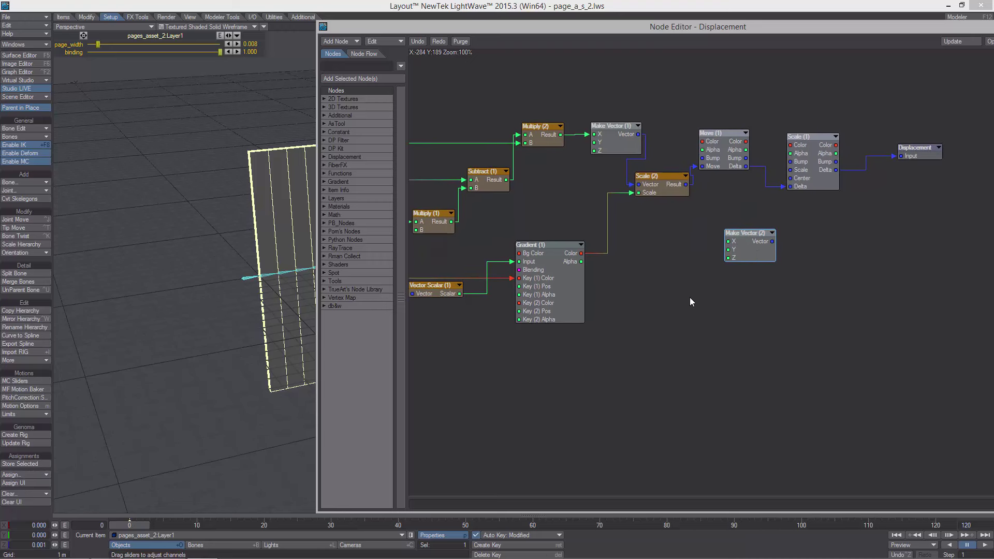
Add a constant Scalar node beside the Make Vector (2) node and rename it aspect
right_click(686, 299)
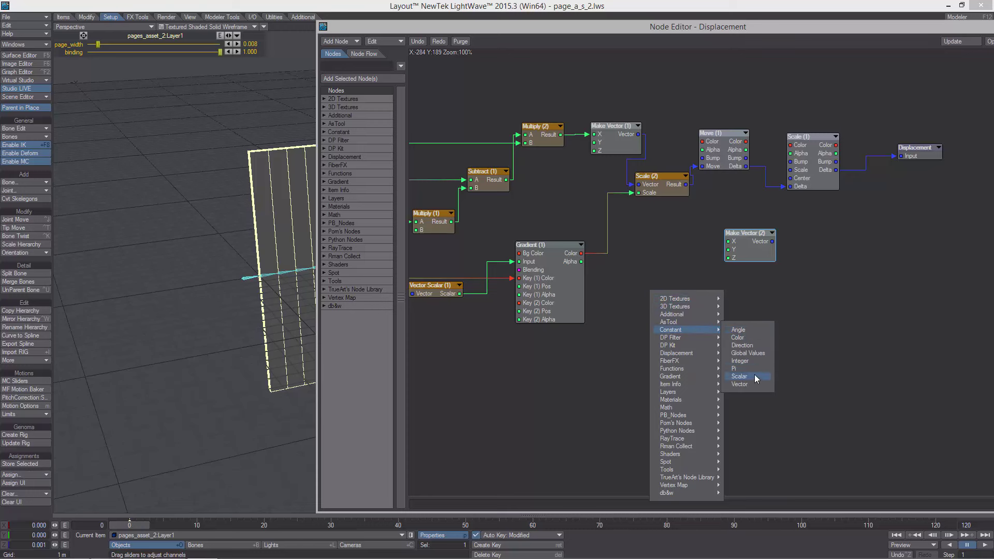
click(754, 377)
drag(754, 276, 691, 303)
right_click(676, 297)
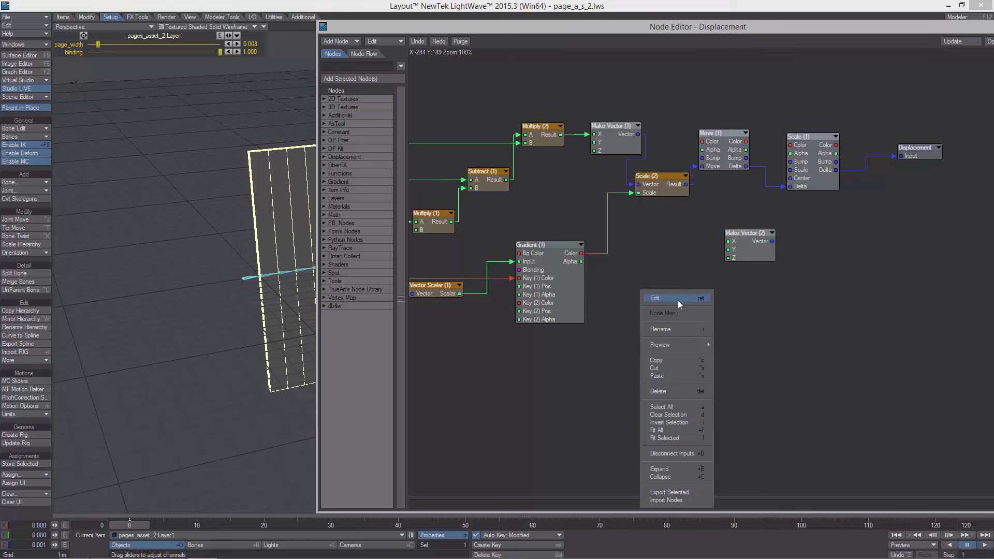
click(694, 329)
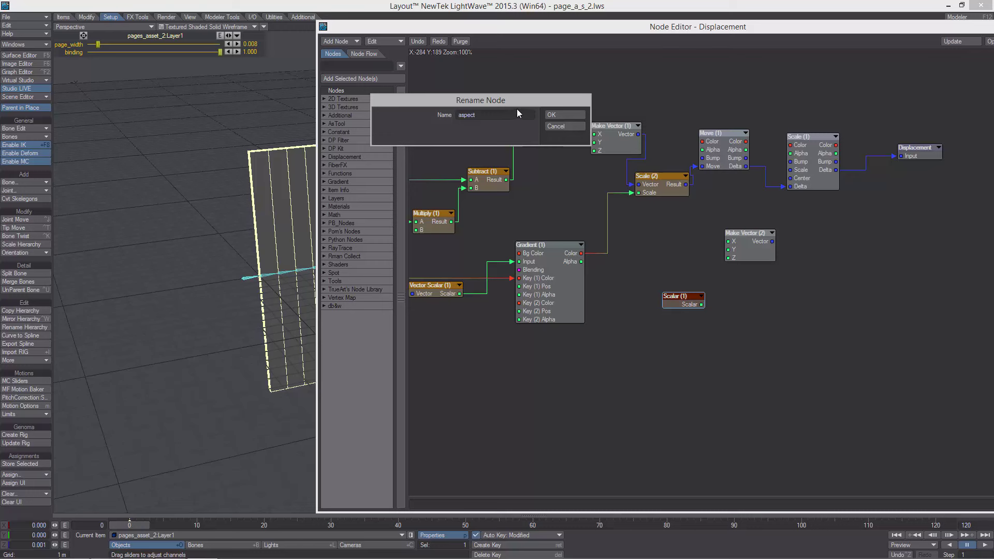
click(553, 115)
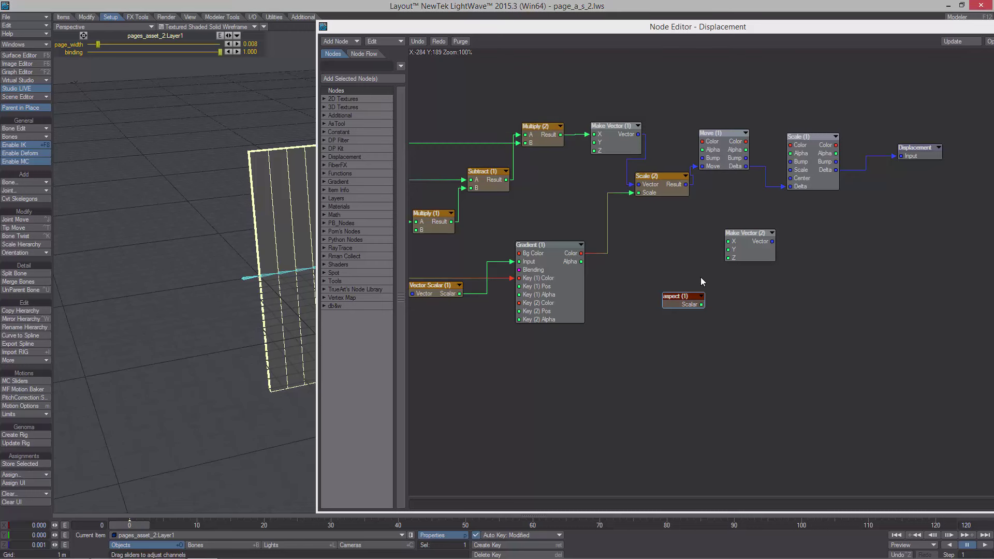
Set the aspect scalar to 1.0 and create an envelope for it
drag(683, 298, 670, 285)
double_click(677, 288)
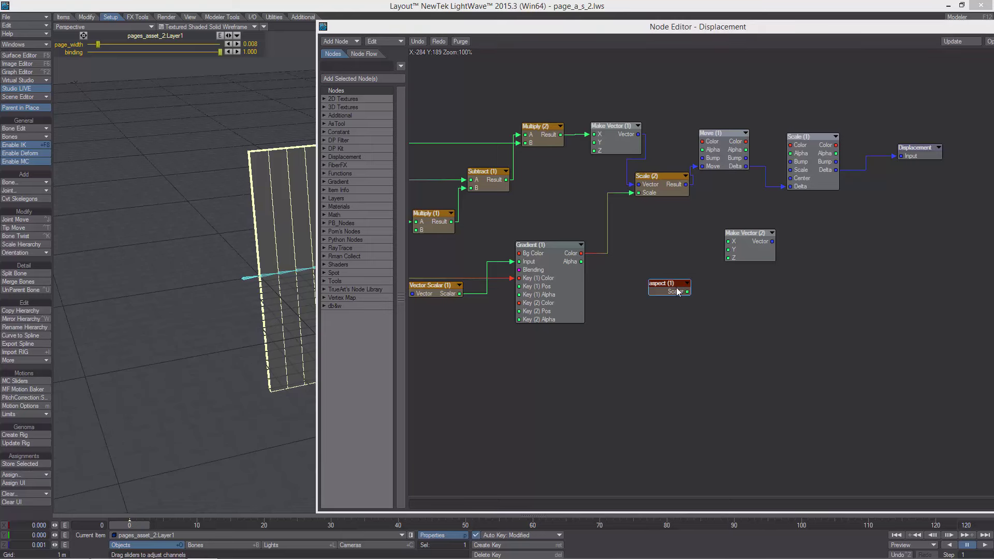
click(496, 362)
click(830, 151)
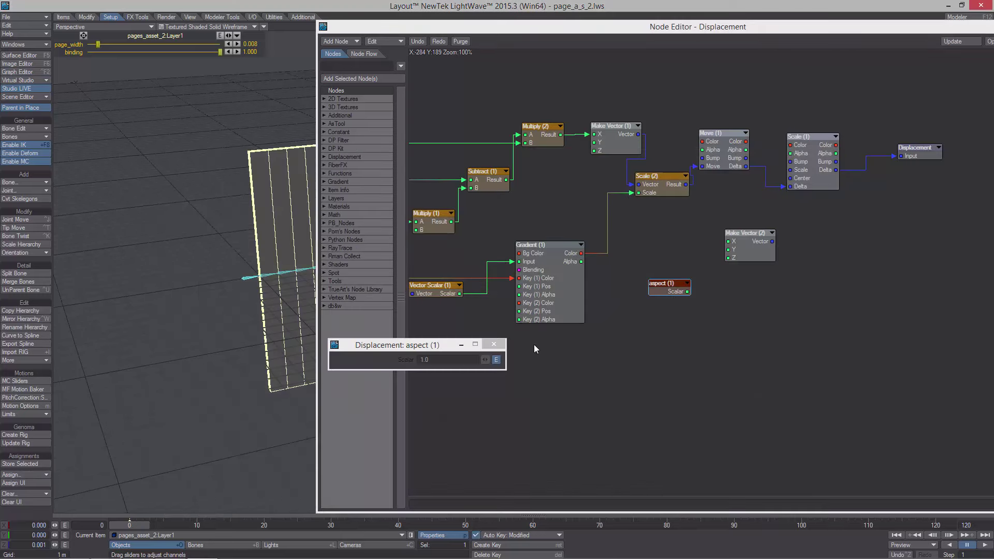
click(494, 344)
Connect the aspect scalar to the Y input of Make Vector (2) and its Vector output to the Scale input of Scale (1)
alt+drag(677, 282, 759, 370)
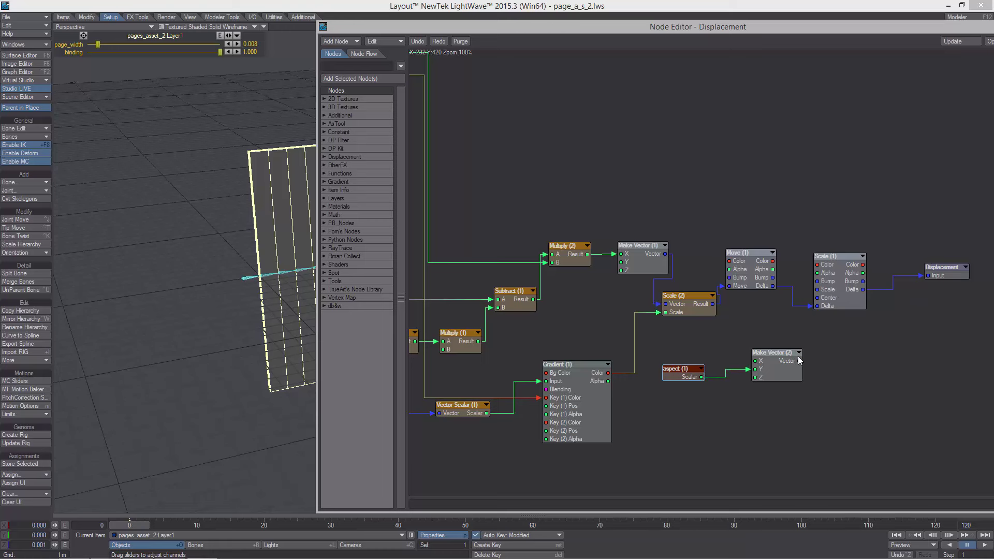
click(799, 360)
drag(811, 294, 817, 290)
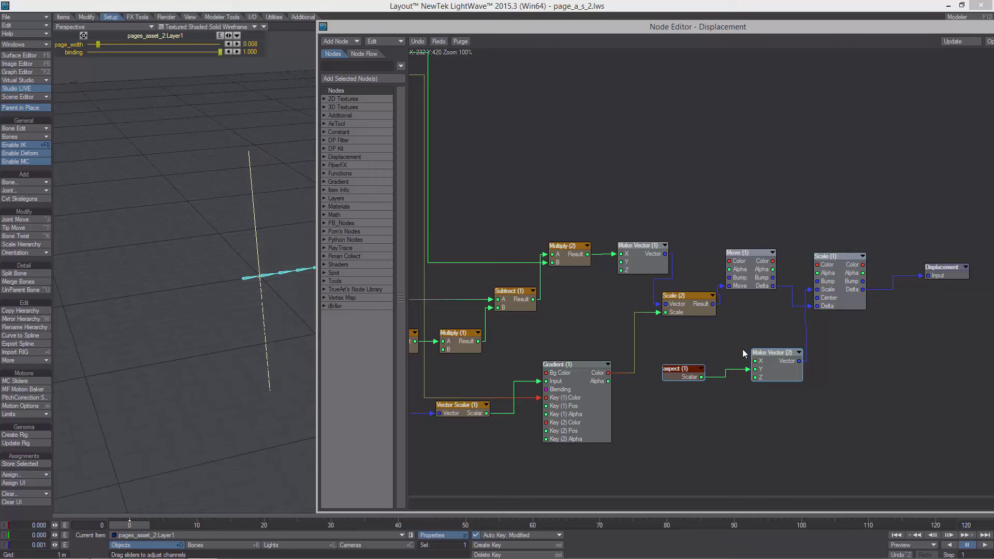
drag(695, 383, 685, 372)
Set the X and Z values of the Make Vector (2) node to 1.0
double_click(771, 353)
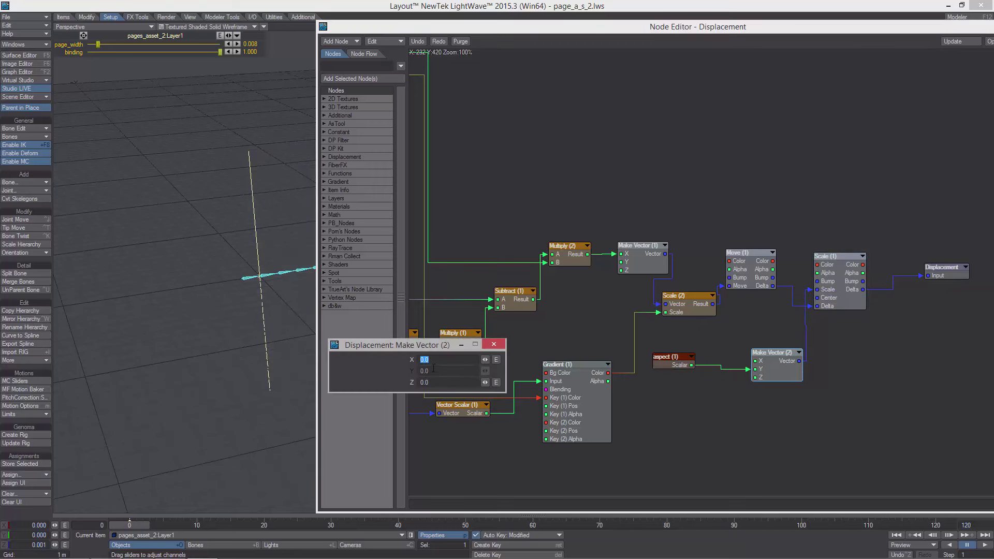
key(Return)
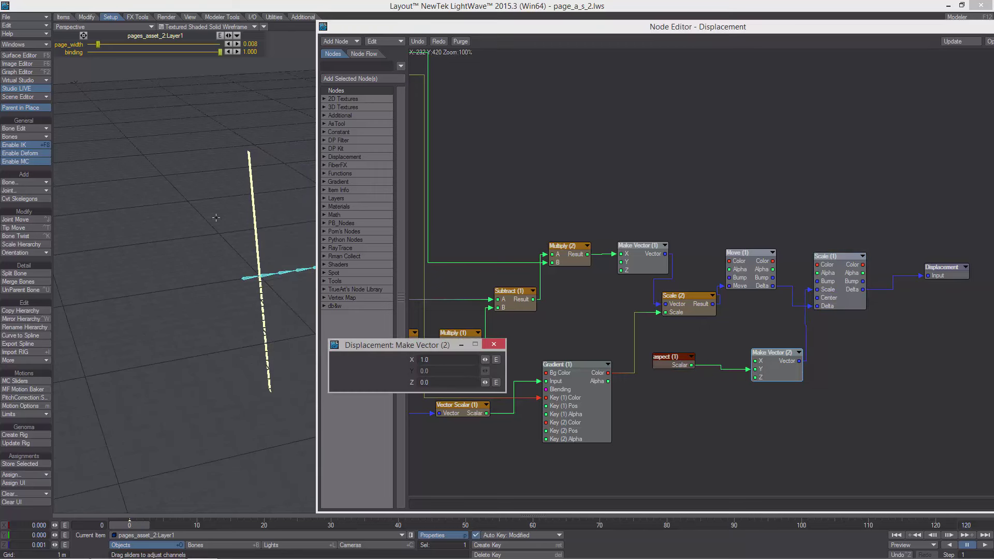
alt+drag(216, 218, 173, 269)
drag(443, 382, 367, 391)
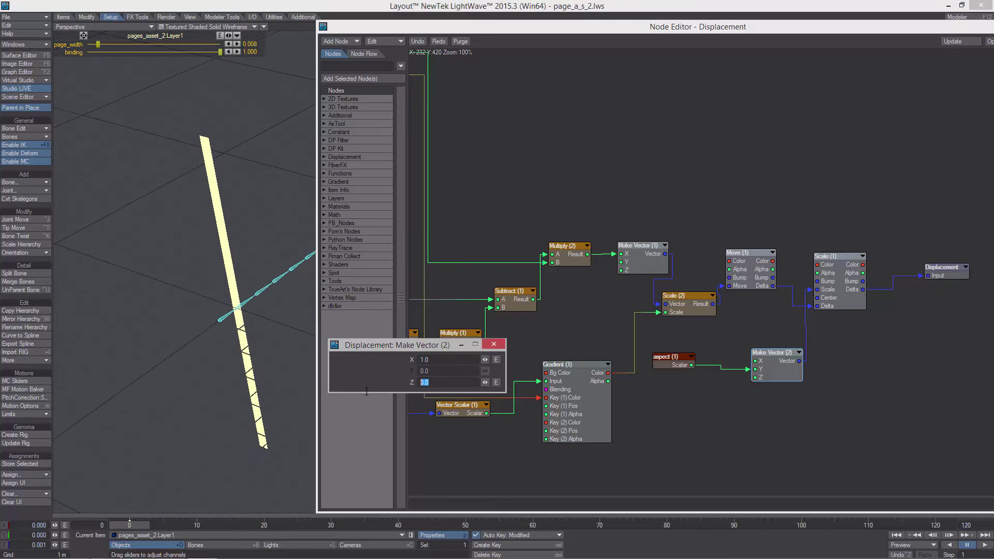
text(1)
key(Return)
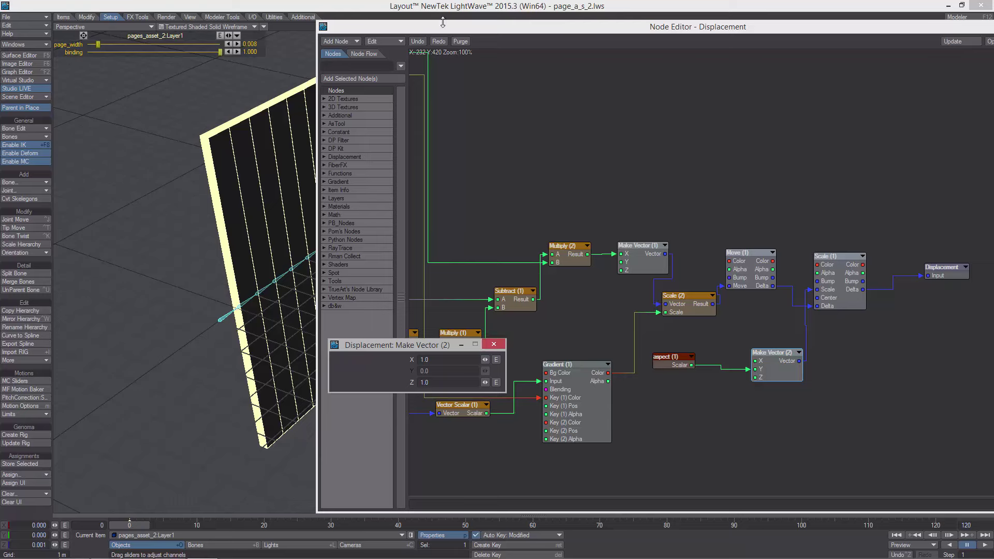
Add the aspect node's Scalar channel to the pages object's Sliders custom object
drag(442, 21, 722, 42)
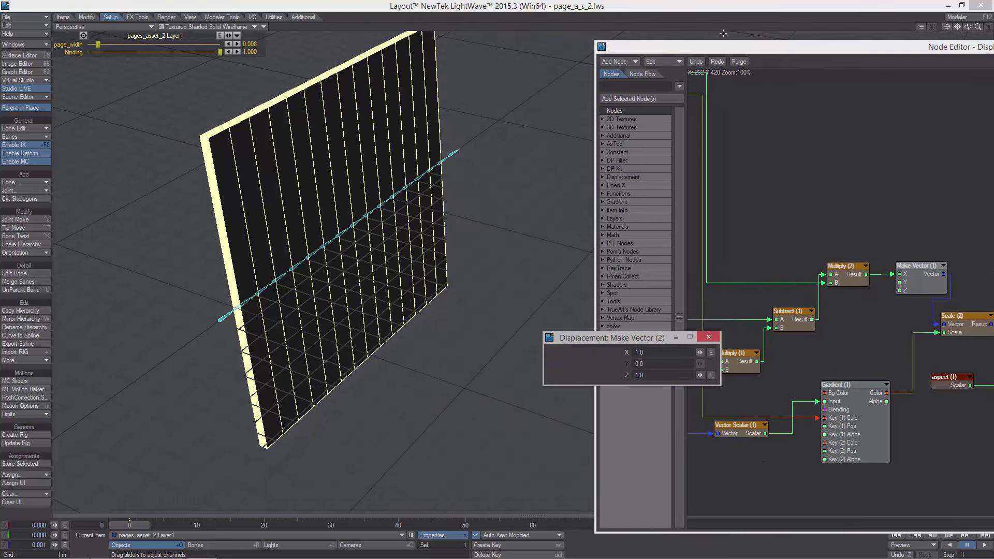
key(p)
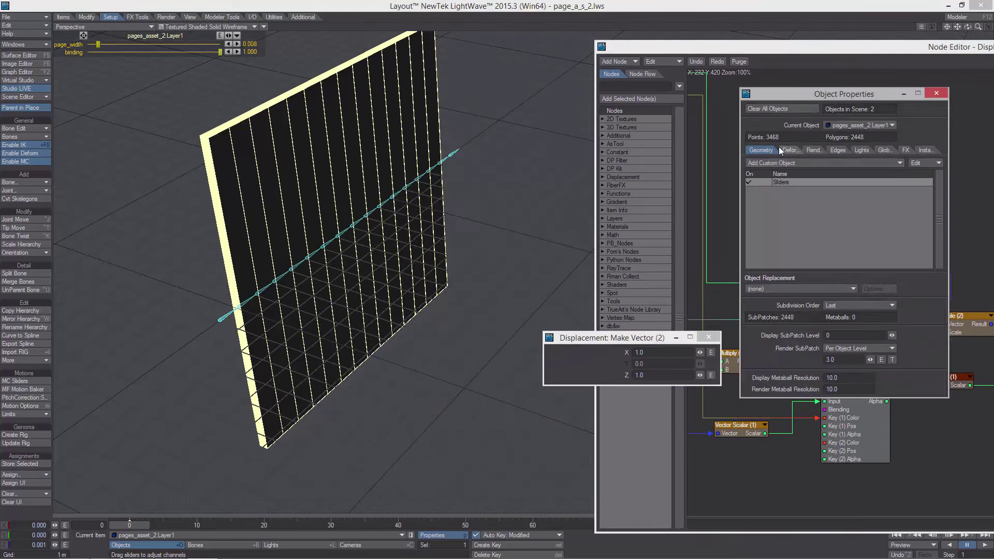
double_click(800, 183)
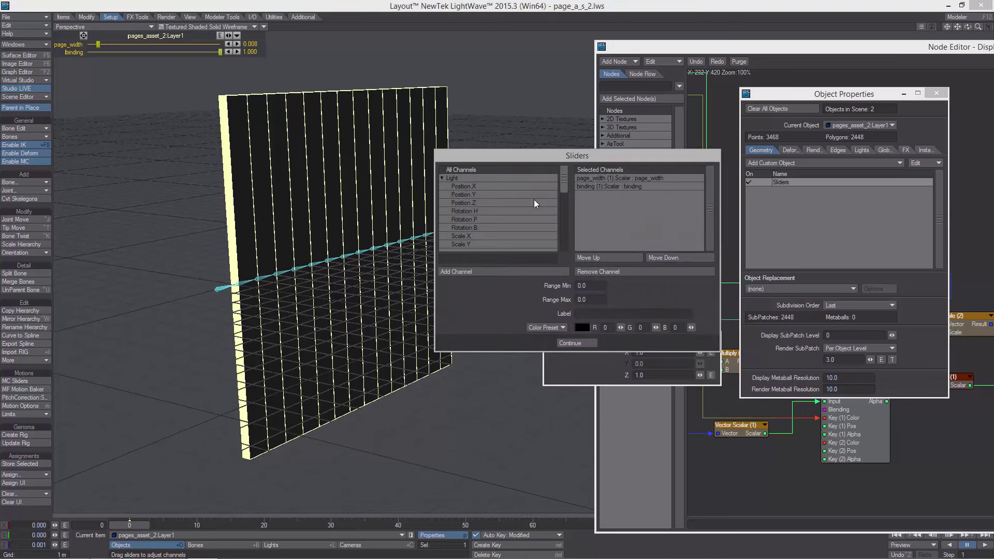
drag(563, 178, 562, 236)
click(471, 236)
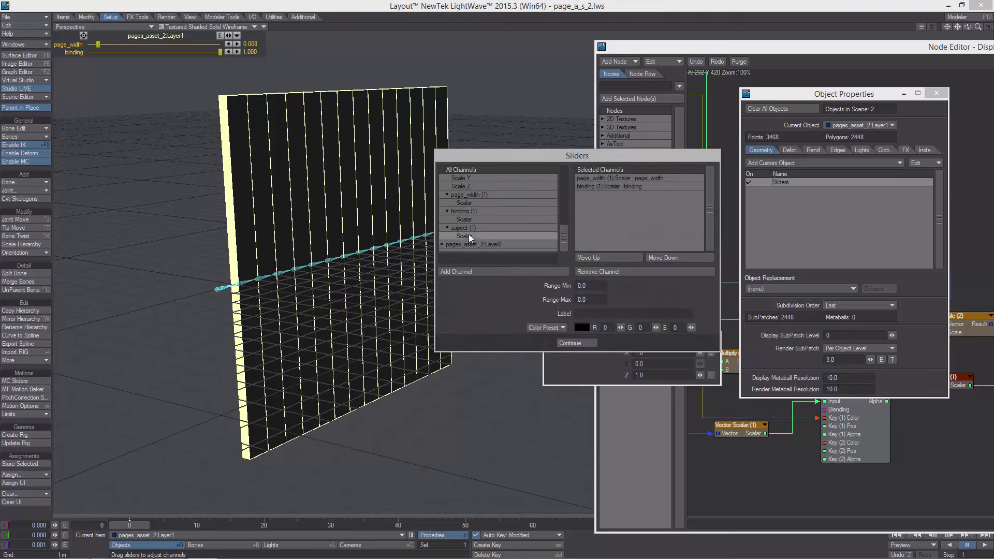
double_click(470, 236)
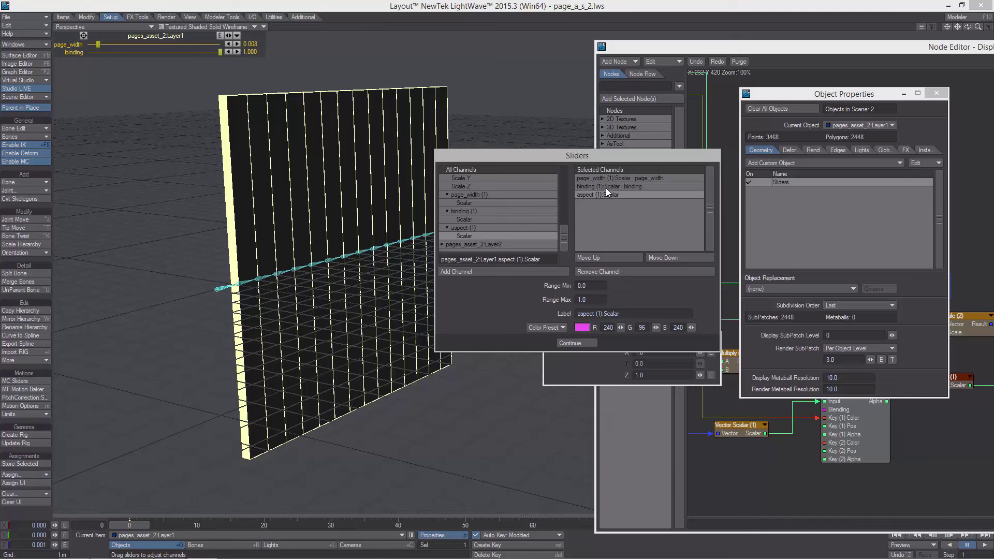
Label the new slider aspect, widen its range, give it the yellow color preset, and apply the slider settings
click(558, 328)
click(561, 339)
click(575, 343)
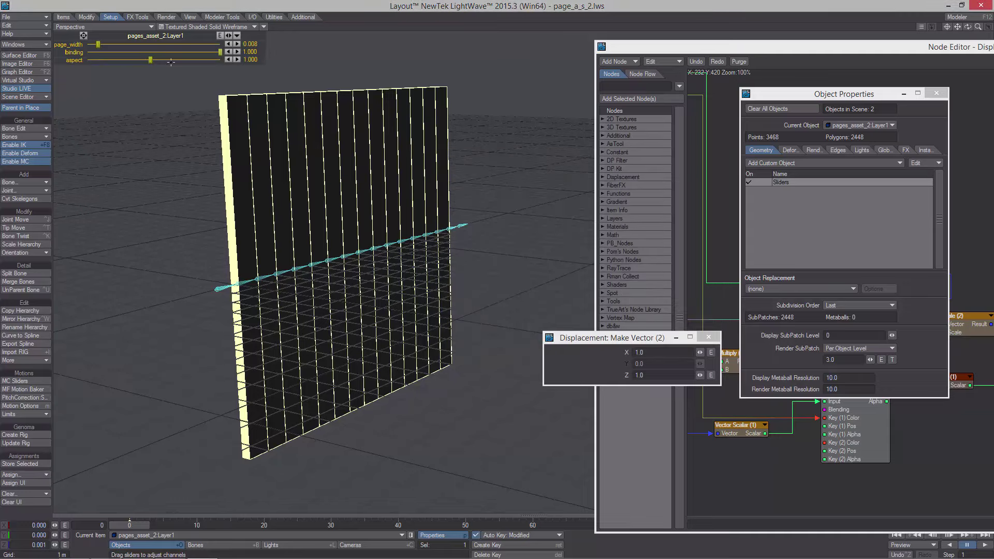
Test the aspect slider at 0.770 and the binding slider at 0.010, returning both to 1.000
mouse_move(150, 60)
mouse_down()
mouse_move(115, 60)
mouse_move(183, 60)
mouse_move(133, 60)
mouse_up()
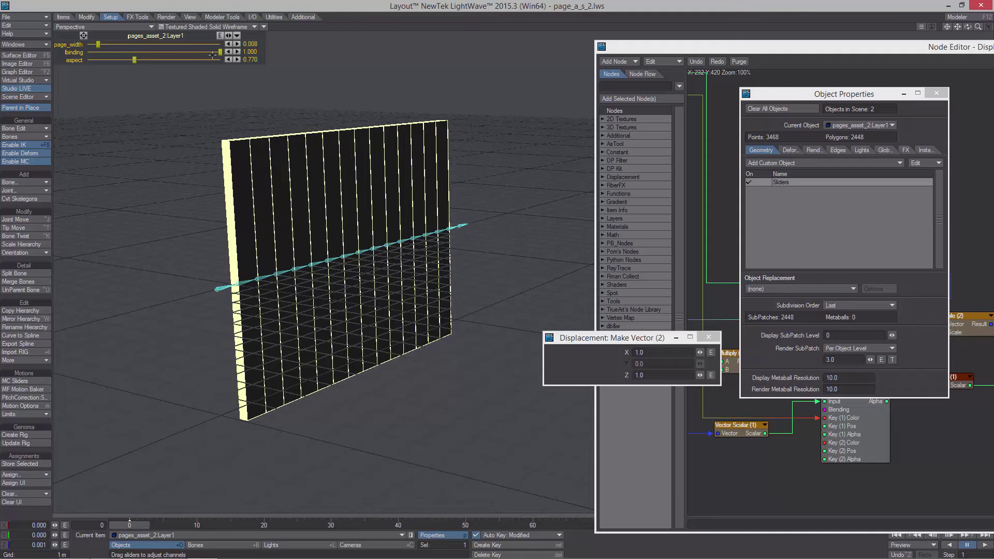
drag(220, 52, 150, 61)
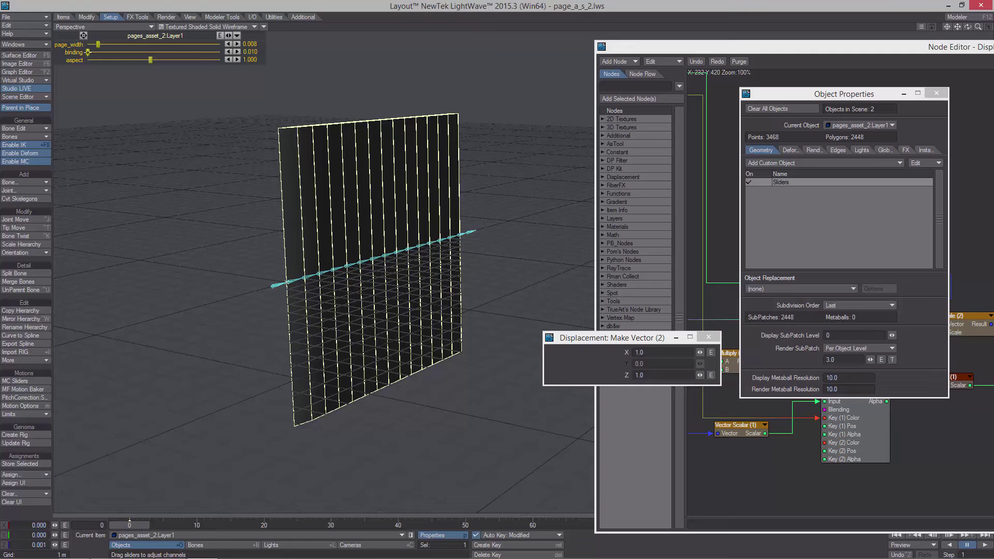
drag(88, 52, 221, 53)
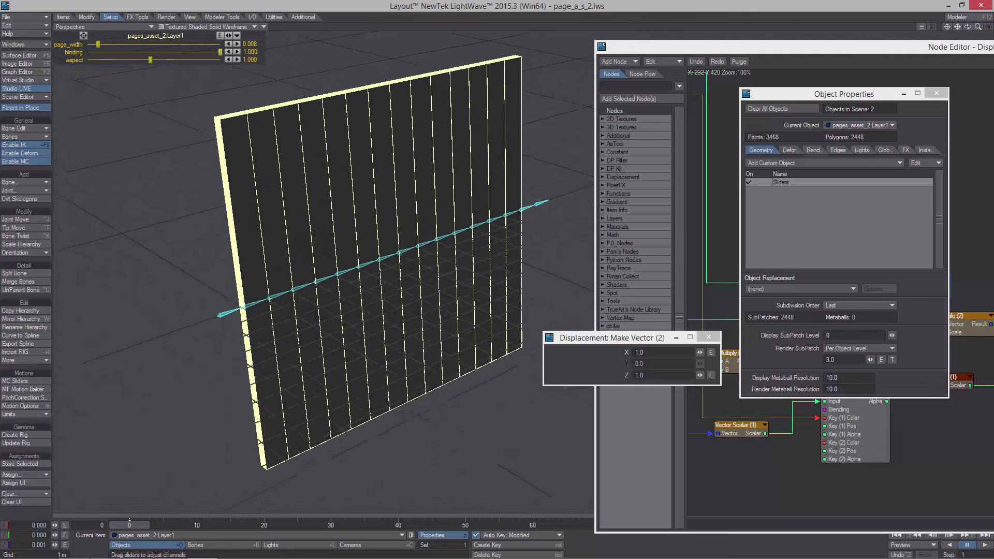
alt+drag(382, 175, 388, 148)
drag(814, 96, 780, 87)
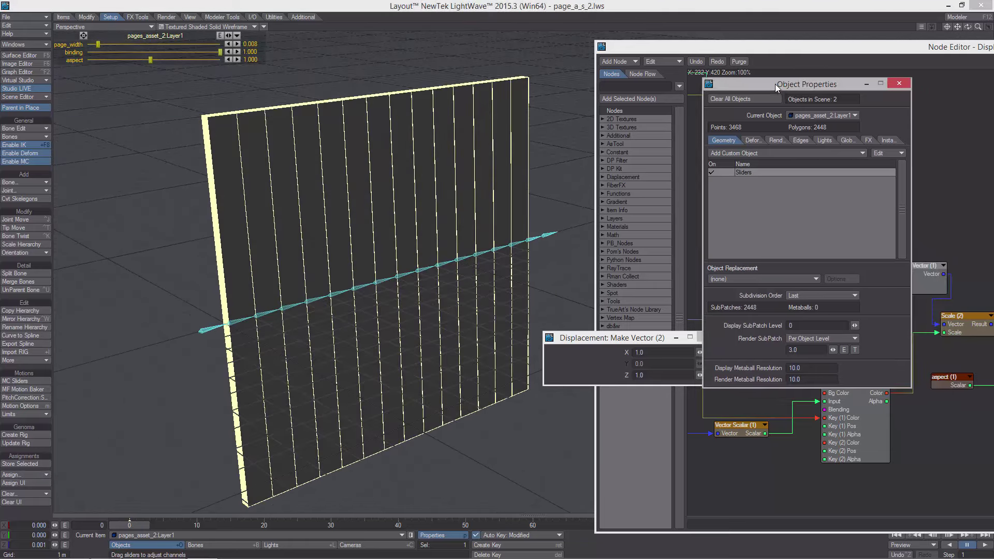
Close the object properties and Make Vector (2) panels and move the Scale (1) and Displacement nodes farther along the network
click(902, 84)
alt+shift+drag(415, 207, 349, 199)
scroll(334, 201, down, 4)
drag(740, 283, 712, 188)
click(768, 190)
drag(744, 48, 598, 33)
alt+drag(817, 272, 705, 222)
drag(792, 324, 746, 306)
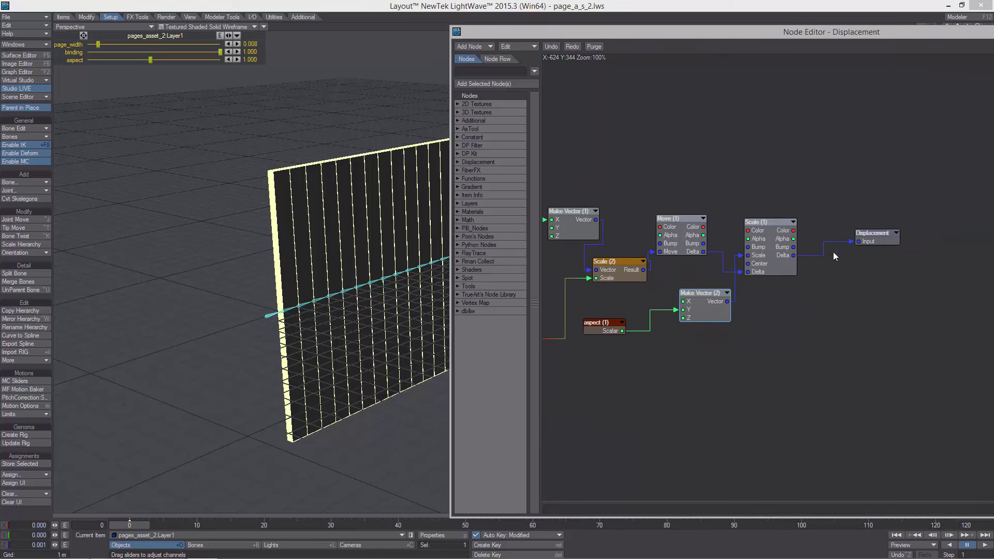
drag(882, 241, 939, 244)
alt+drag(804, 297, 982, 285)
drag(805, 228, 835, 224)
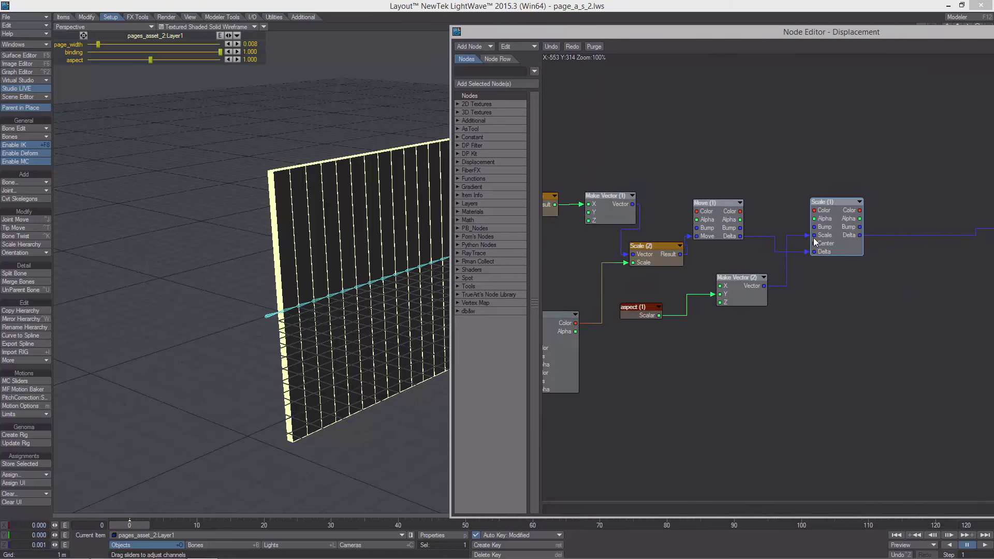
Set the Z value of the Make Vector (2) node to 0.0
double_click(734, 297)
text(0)
key(Return)
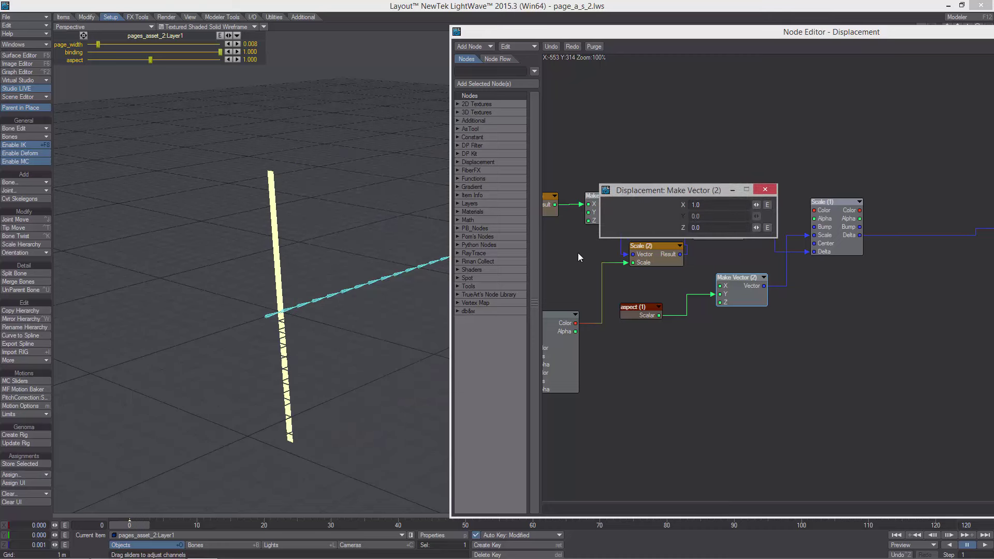
alt+drag(393, 345, 318, 242)
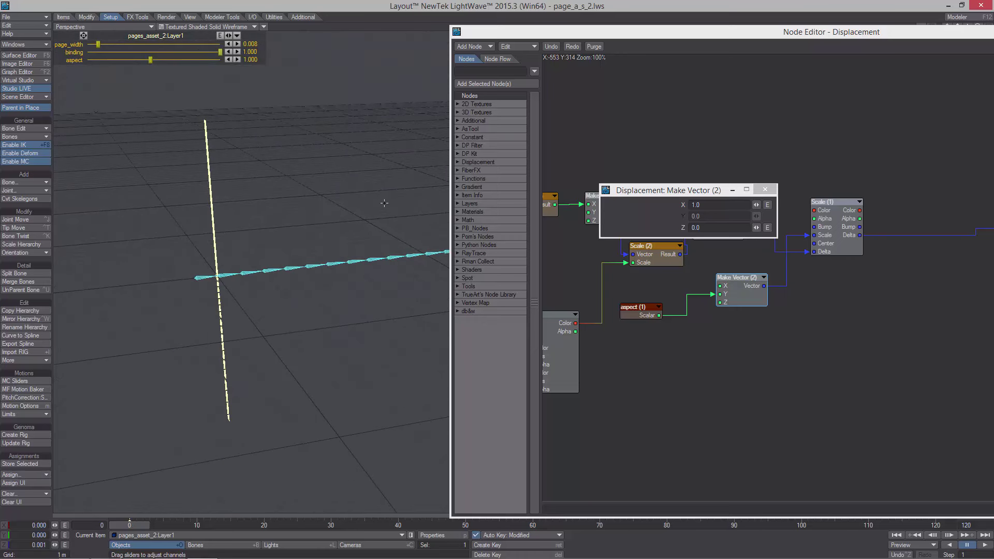
Examine the collapsed pages against the bone chain from the Top view in Vertices mode, restoring the Textured Shaded Solid Wireframe display
key(2)
alt+drag(383, 204, 371, 70)
ctrl+alt+drag(202, 358, 395, 335)
ctrl+alt+drag(251, 358, 280, 358)
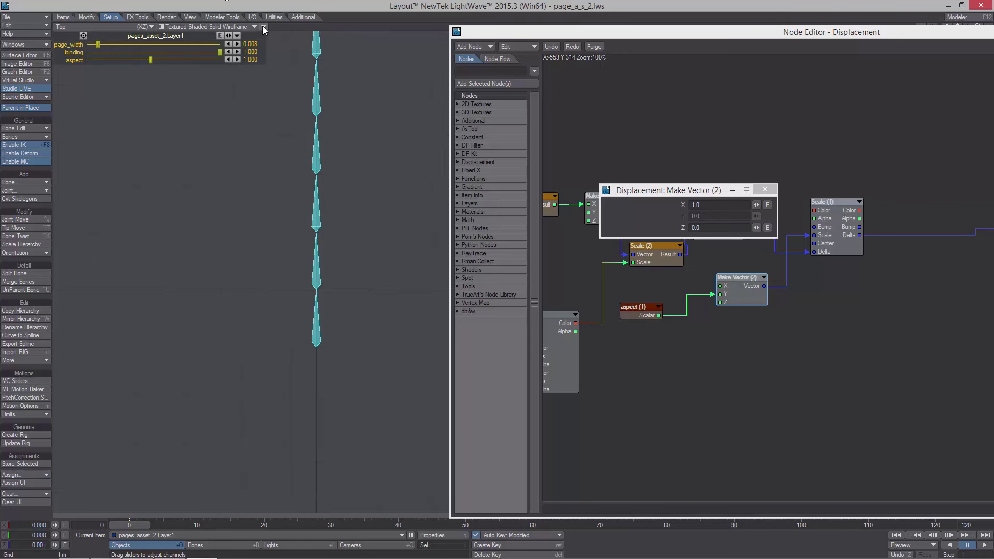
click(264, 27)
click(142, 29)
click(119, 33)
click(179, 28)
click(179, 22)
mouse_move(202, 331)
ctrl+alt+mouse_down()
mouse_move(405, 317)
mouse_move(231, 319)
mouse_move(349, 307)
mouse_move(363, 315)
ctrl+alt+mouse_up()
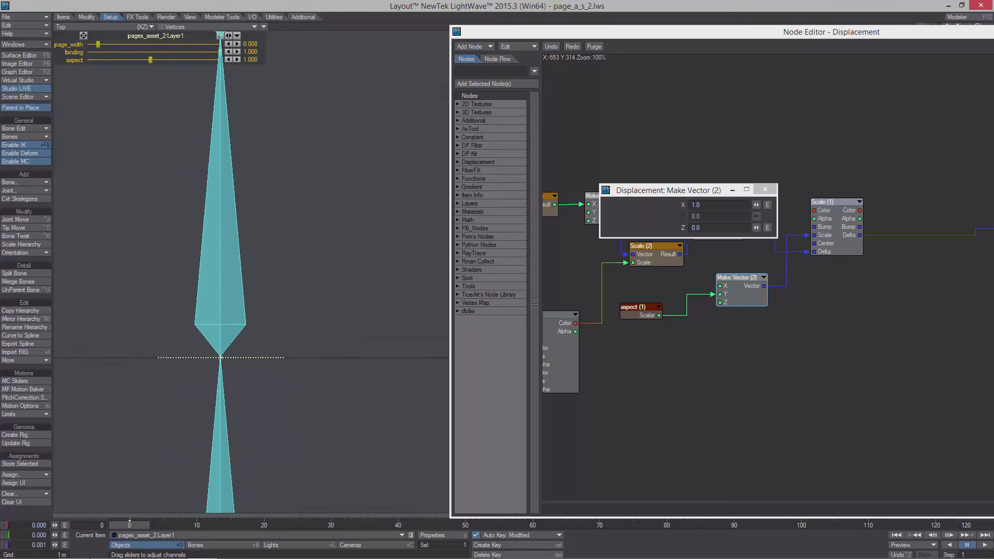
alt+drag(159, 338, 163, 343)
click(207, 27)
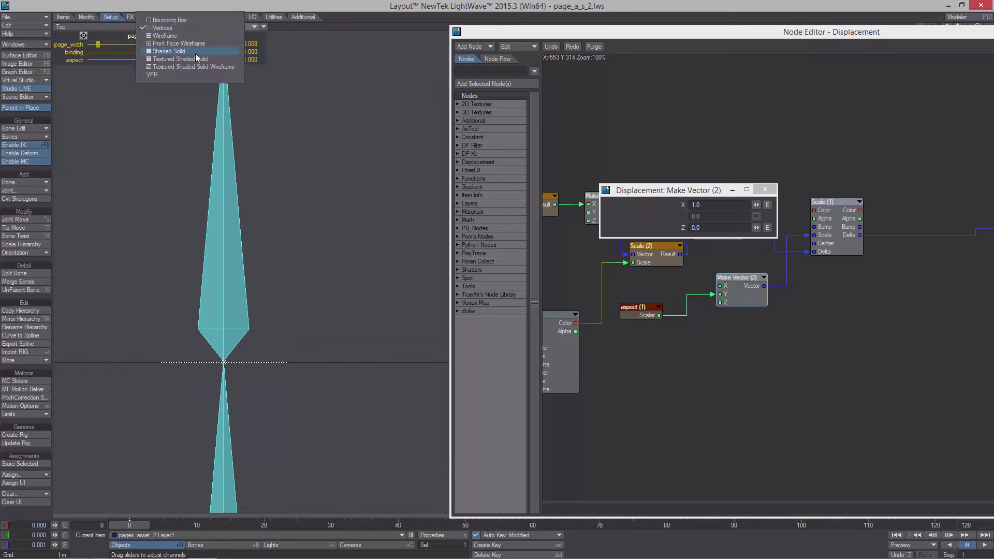
click(197, 67)
drag(260, 164, 104, 218)
Close the Make Vector (2) settings and rearrange the Scale (1), Displacement and Gradient (1) nodes to free up space
click(766, 189)
drag(824, 203, 854, 195)
alt+drag(790, 272, 851, 234)
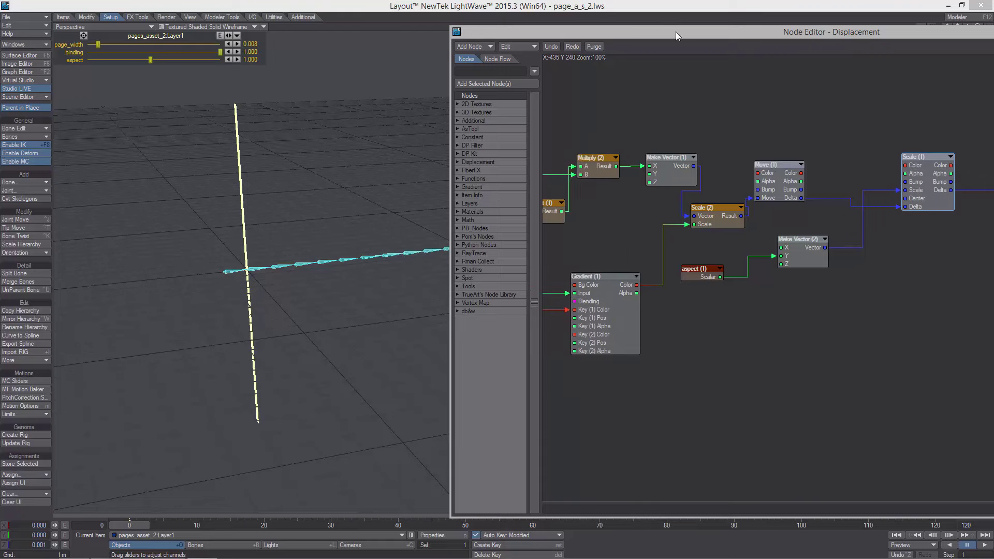
drag(676, 32, 505, 24)
alt+drag(806, 153, 692, 154)
drag(881, 181, 939, 183)
alt+drag(447, 310, 843, 213)
drag(512, 227, 501, 375)
alt+drag(745, 298, 574, 313)
drag(547, 235, 548, 180)
alt+drag(649, 192, 595, 197)
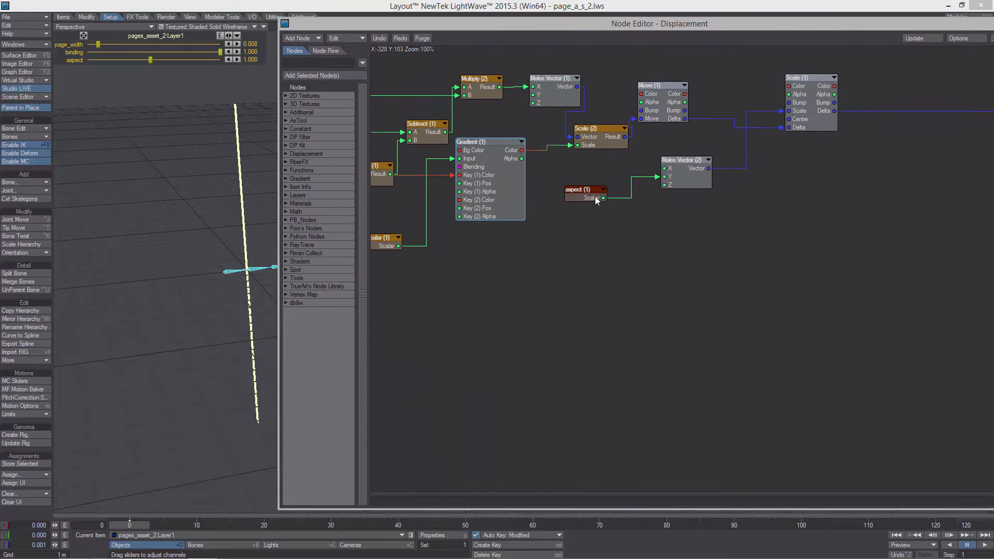
Insert a vector Add node between Scale (1) and Displacement, feeding Scale (1)'s Delta into its A input
click(686, 172)
alt+drag(685, 172, 563, 162)
right_click(636, 167)
mouse_move(673, 281)
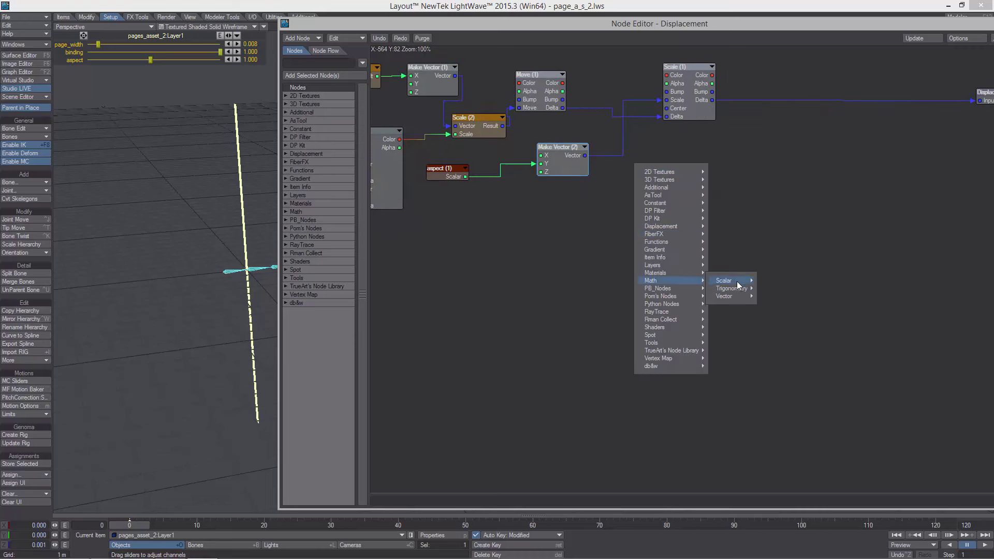
click(768, 297)
drag(704, 262, 764, 175)
drag(712, 100, 783, 194)
alt+drag(712, 211, 670, 162)
drag(747, 160, 799, 192)
Add a DP Kit Bone Info node and set its item to pages_asset_2:Layer2
alt+drag(544, 225, 685, 208)
right_click(537, 190)
mouse_move(587, 201)
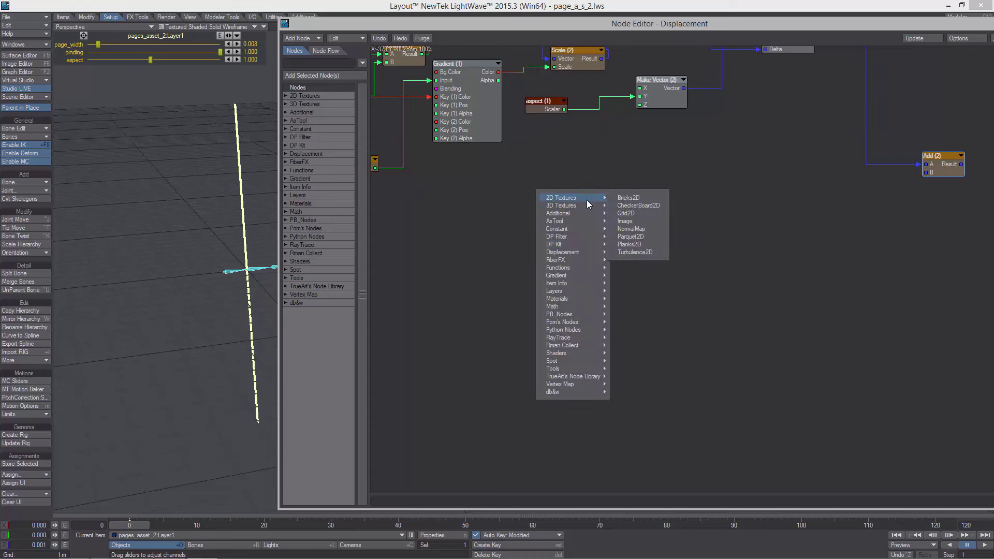
mouse_move(582, 246)
mouse_move(642, 276)
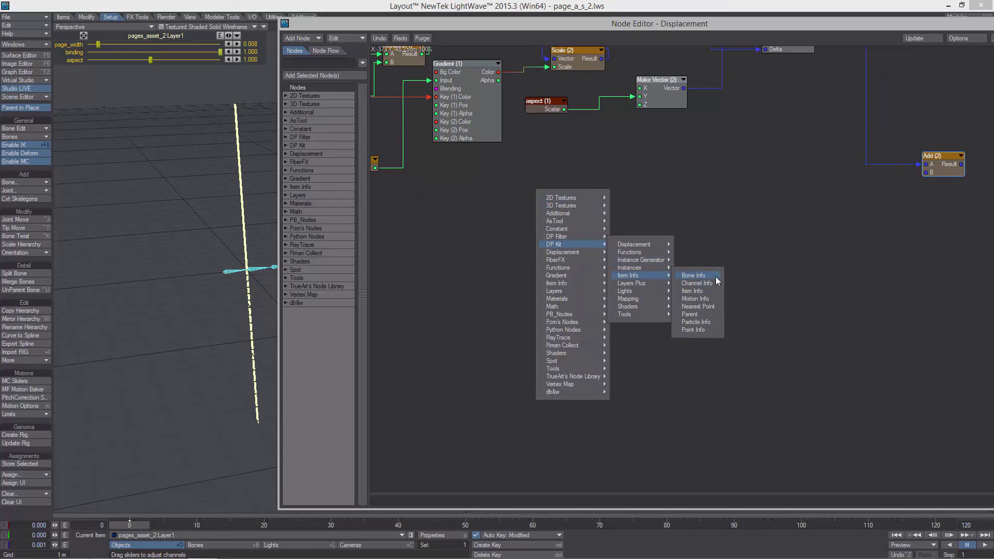
click(708, 277)
double_click(699, 233)
click(710, 205)
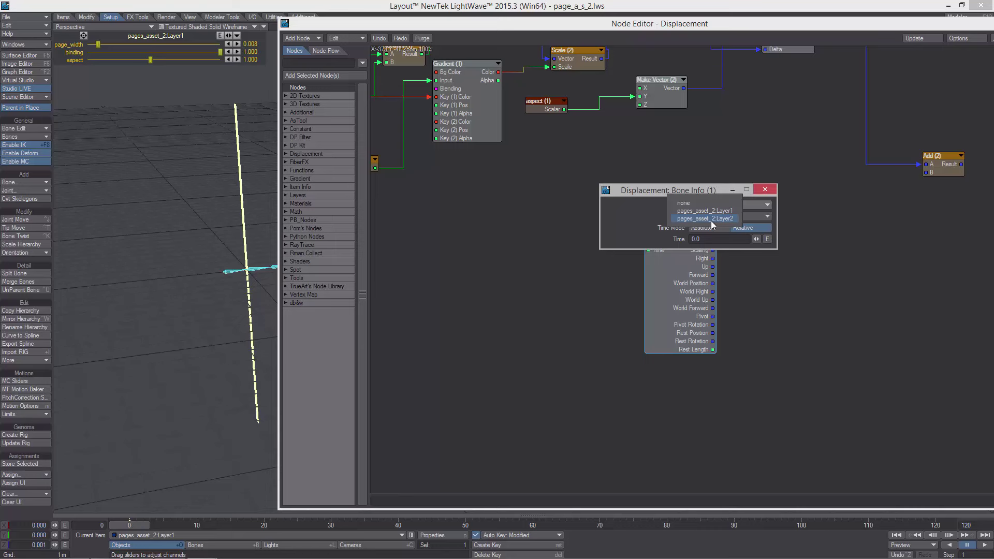
click(712, 221)
click(766, 190)
Reposition the Bone Info (1) and Add (2) nodes below the main displacement chain
drag(705, 250, 733, 247)
middle_drag(746, 209, 740, 205)
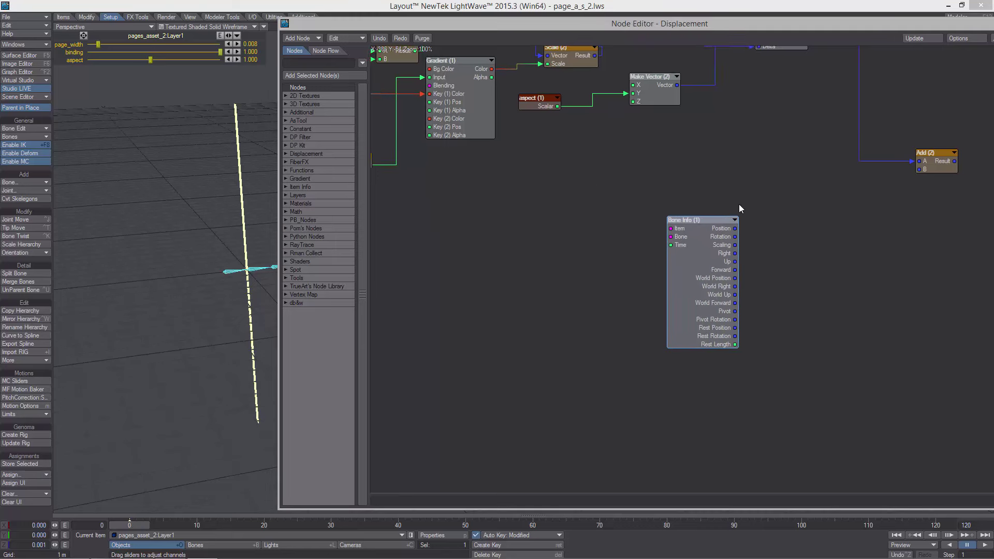
alt+drag(740, 205, 658, 234)
drag(828, 215, 796, 220)
middle_drag(688, 233, 715, 192)
drag(578, 265, 622, 277)
middle_drag(529, 265, 667, 256)
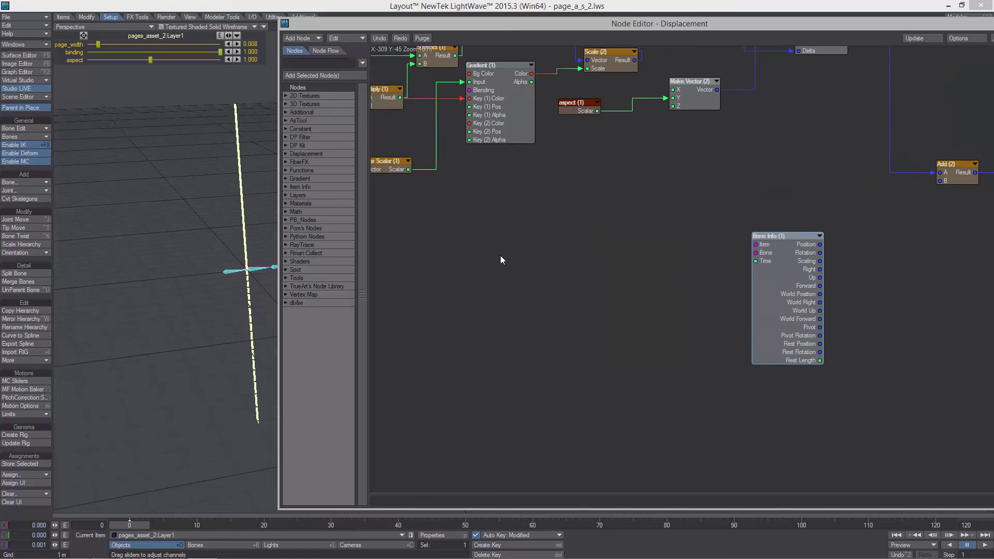
Check the Vector Scalar (1) settings and place that node and the Input node side by side
middle_drag(500, 256, 599, 218)
right_click(489, 254)
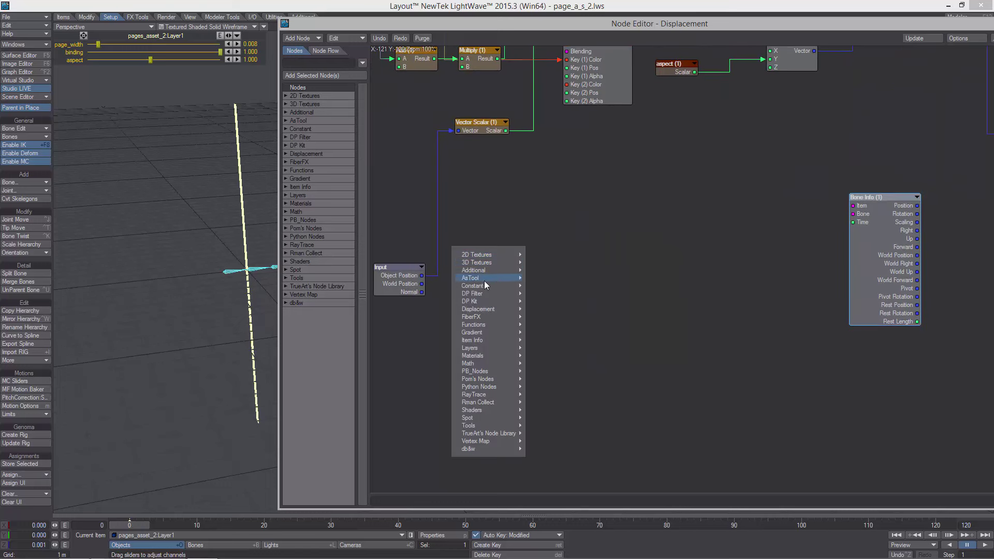
click(477, 126)
double_click(487, 126)
click(771, 191)
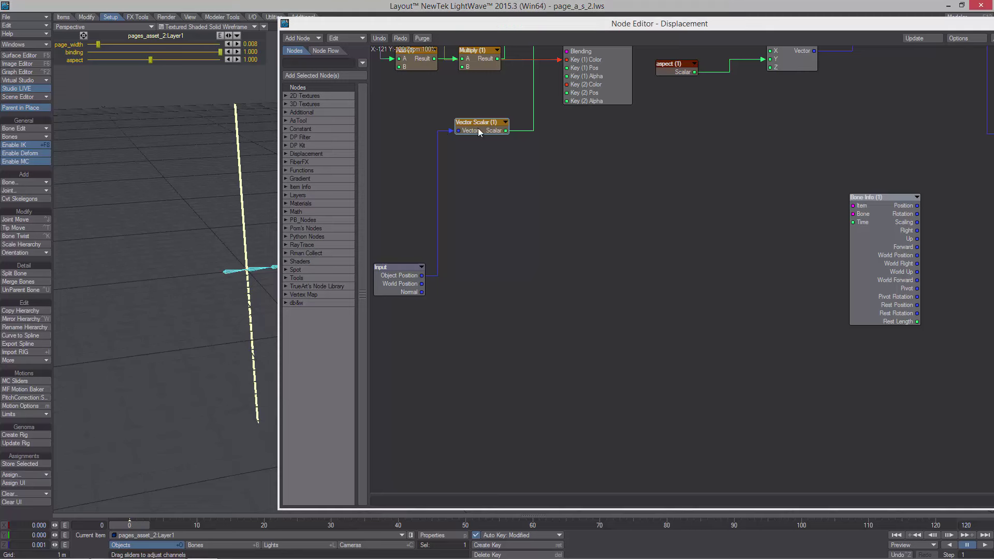
drag(483, 130, 456, 188)
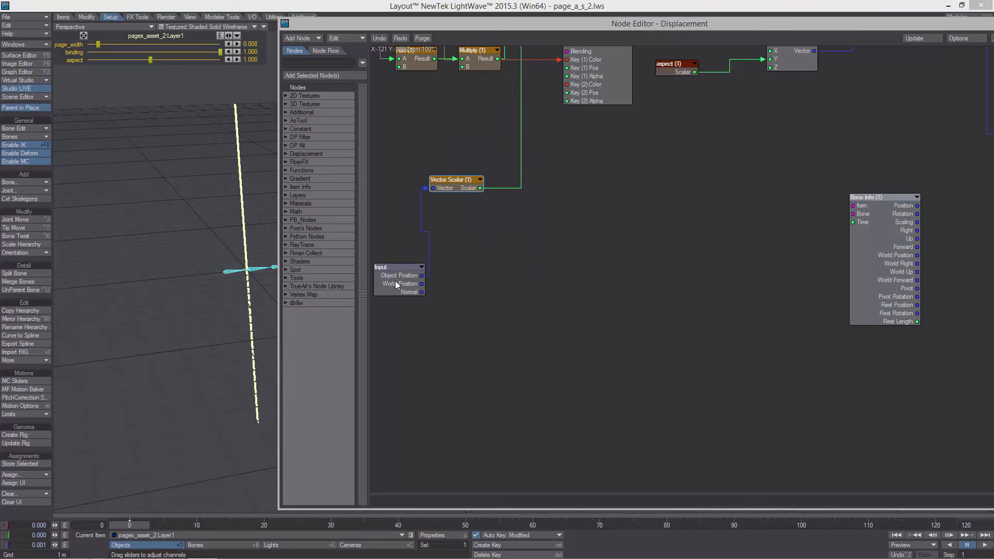
drag(396, 288, 382, 201)
Add a db&w Remap node, feed it the Scalar output of Vector Scalar (1), and place Bone Info (1) beside it
right_click(495, 246)
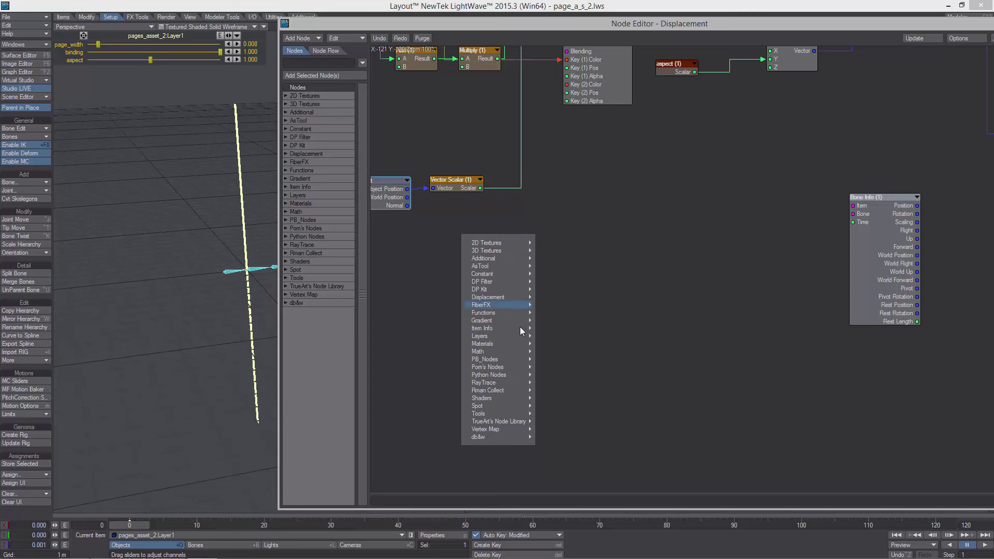
mouse_move(501, 352)
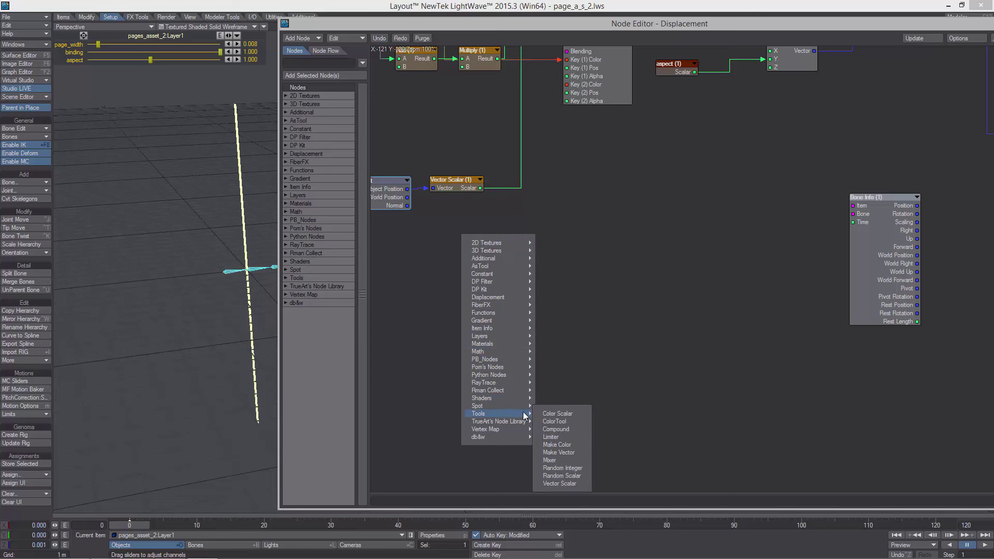
mouse_move(526, 437)
mouse_move(552, 476)
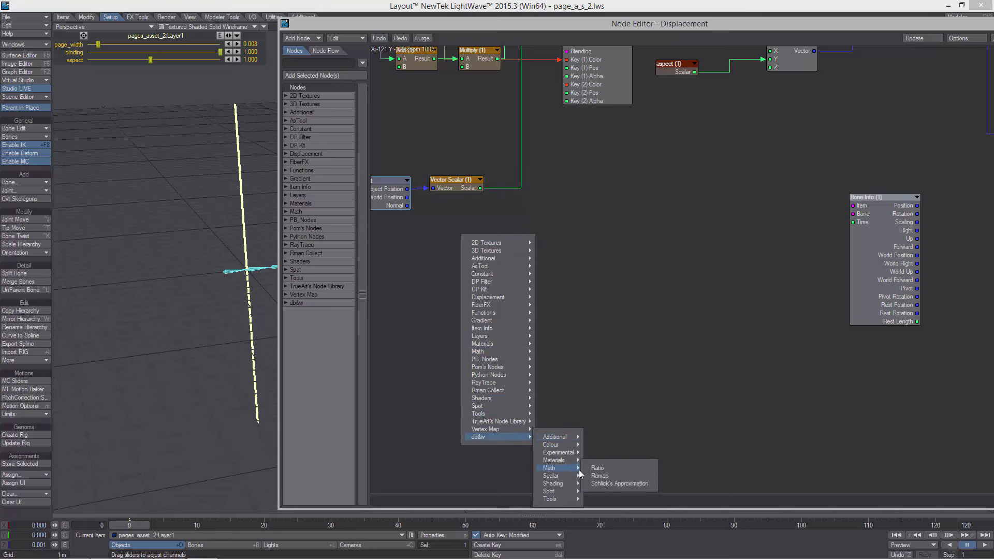
click(606, 481)
drag(682, 261, 615, 233)
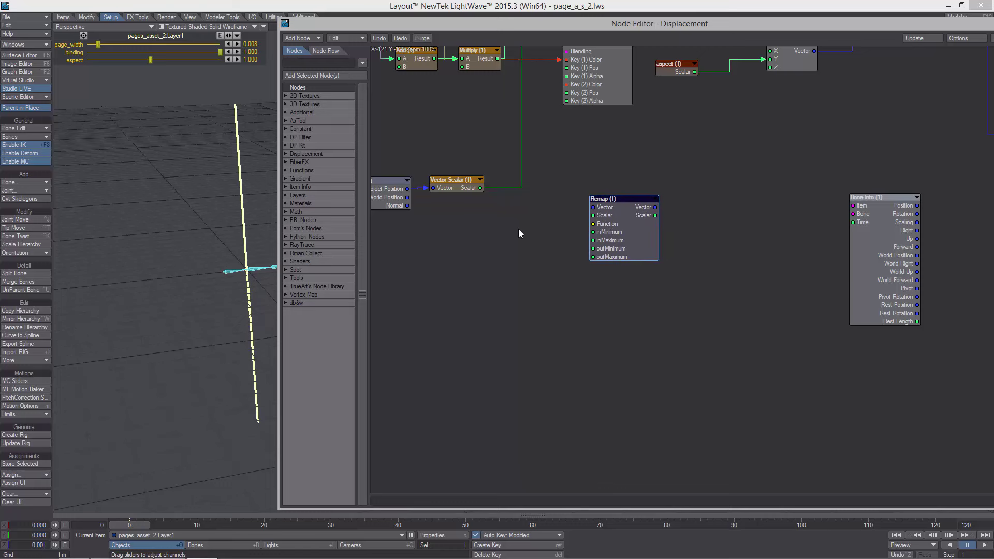
middle_drag(519, 229, 566, 287)
drag(502, 244, 642, 275)
middle_drag(690, 277, 658, 272)
drag(899, 280, 833, 282)
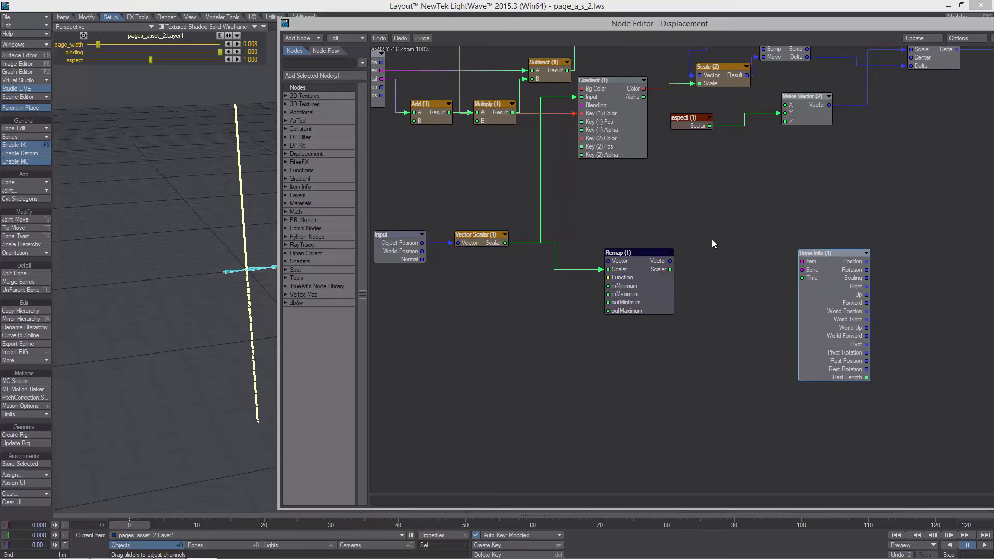
middle_drag(713, 240, 743, 240)
Switch to bone selection, pick a bone near the far end of the chain, and step through the neighbouring bones
drag(403, 24, 495, 30)
alt+shift+drag(316, 222, 225, 224)
drag(478, 34, 612, 36)
alt+shift+drag(373, 212, 338, 222)
click(215, 546)
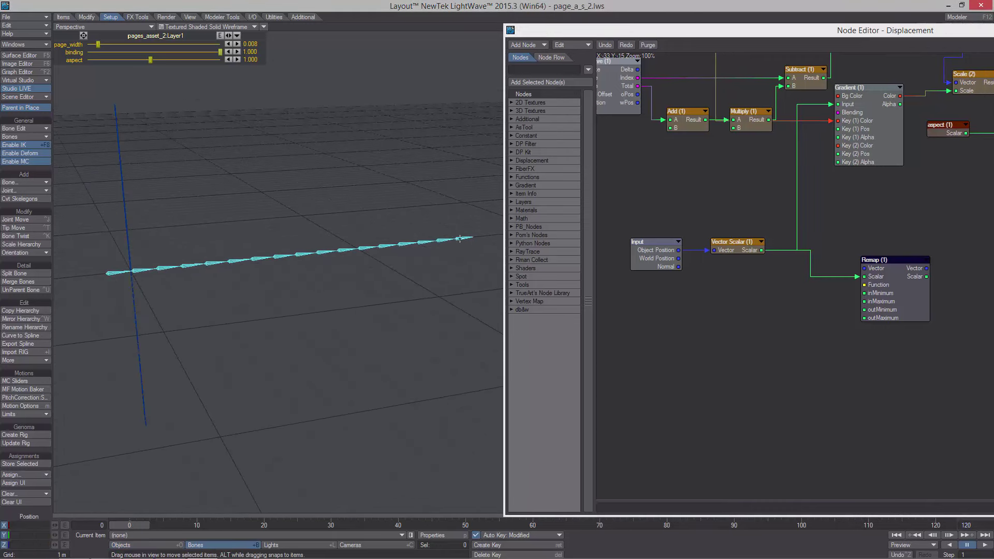
click(458, 239)
key(Down)
key(Down)
key(Down)
Set the Remap (1) node's input maximum to 14.0 and step through the whole bone chain to check the bone numbering
drag(895, 287, 858, 261)
double_click(863, 260)
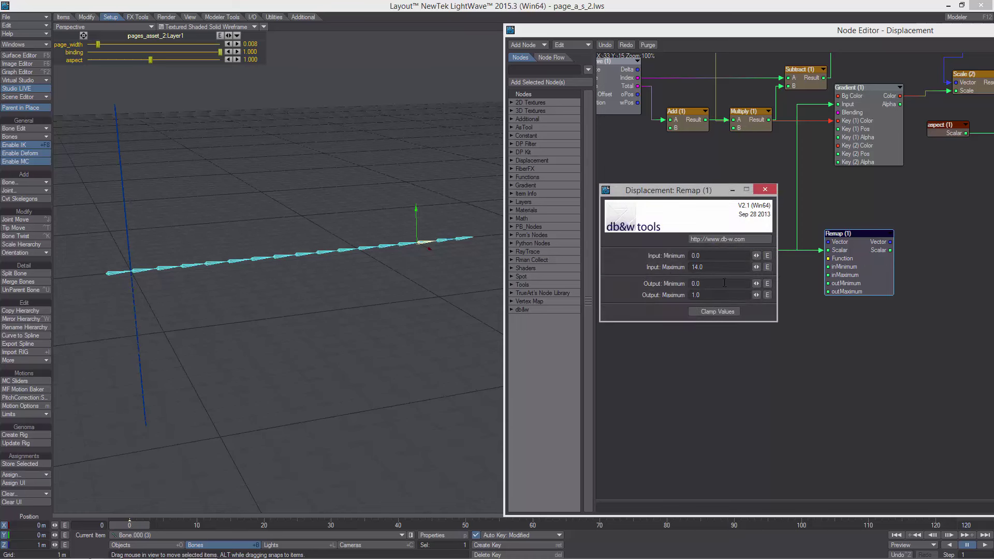
key(Up)
key(Down)
key(Down)
key(Down)
key(Down)
key(Down)
key(Down)
key(Down)
key(Down)
key(Down)
key(Down)
key(Down)
key(Down)
key(Down)
key(Down)
click(766, 190)
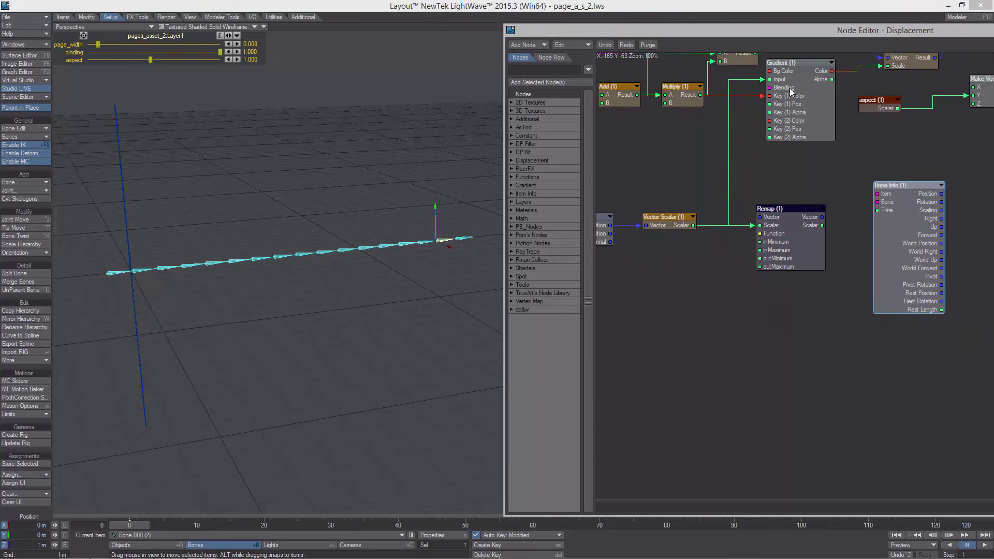
Connect Remap (1)'s Scalar output to the Bone input of Bone Info (1) and tidy the surrounding nodes
drag(793, 31, 682, 36)
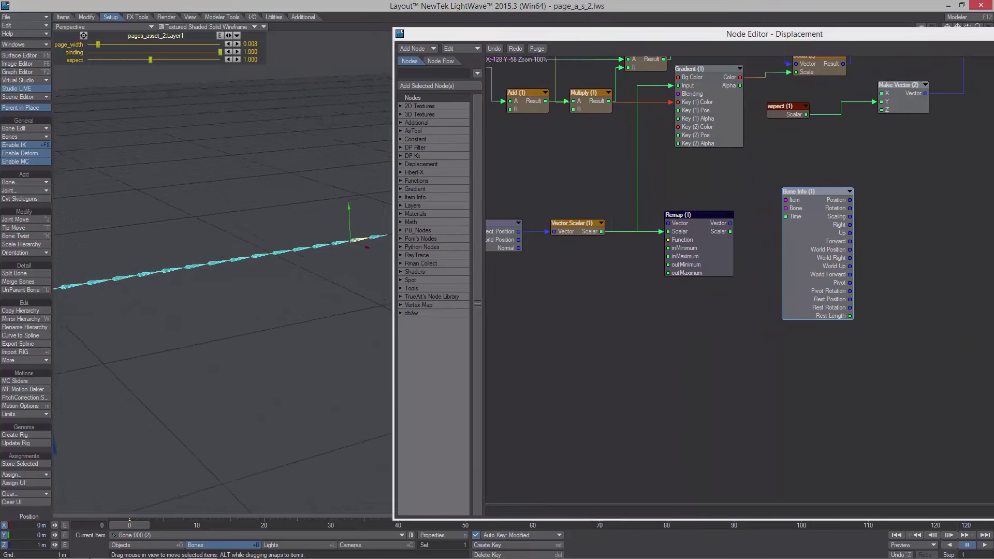
drag(731, 231, 787, 209)
alt+drag(822, 179, 577, 218)
drag(927, 211, 770, 224)
alt+drag(770, 224, 604, 223)
drag(929, 75, 791, 265)
alt+drag(654, 316, 986, 263)
drag(628, 236, 645, 224)
drag(745, 246, 761, 327)
alt+drag(834, 255, 851, 222)
drag(672, 195, 678, 262)
drag(529, 182, 515, 136)
Connect Bone Info (1)'s World Position to the B input of Add (2) and inspect the pages along the bone chain
alt+drag(926, 166, 853, 166)
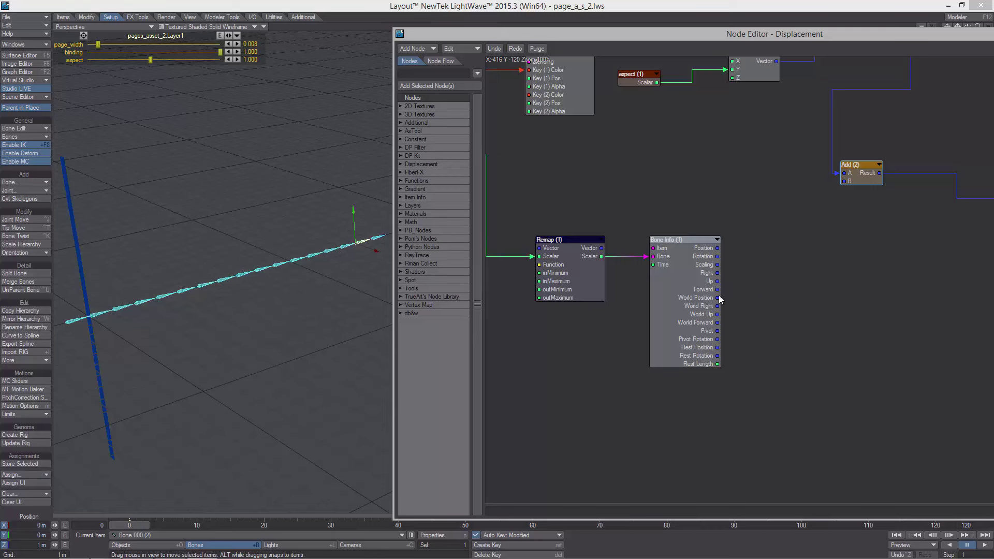
drag(719, 299, 845, 181)
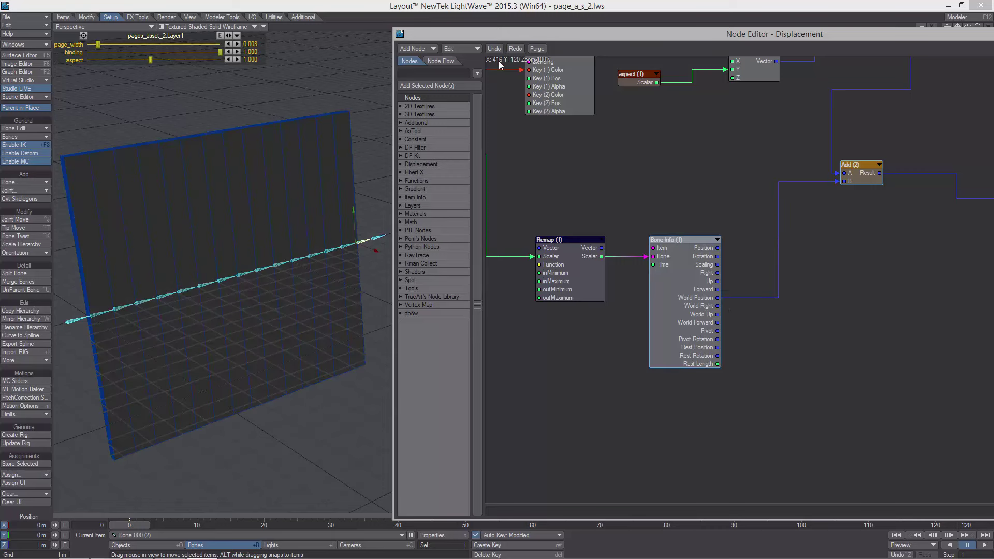
drag(501, 37, 669, 41)
alt+drag(415, 166, 417, 193)
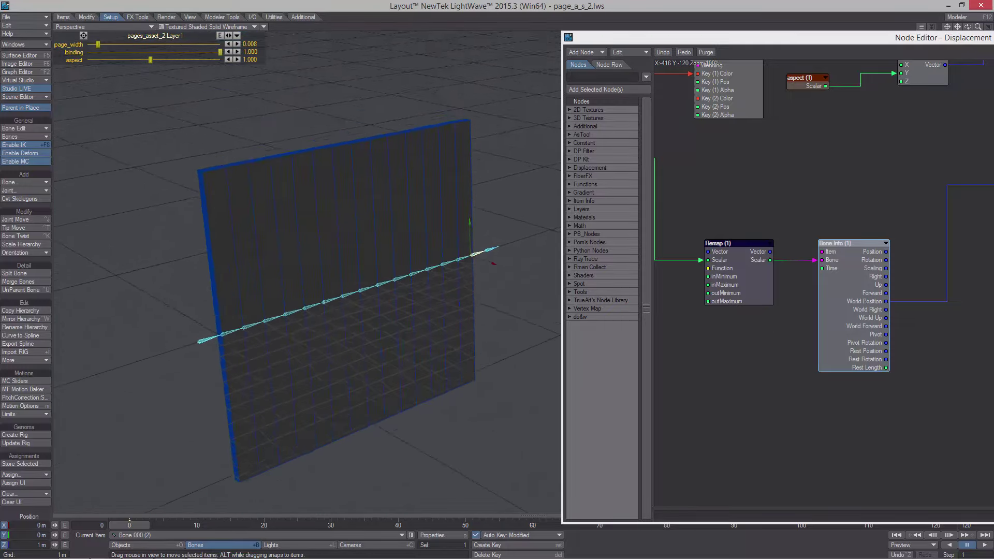
alt+drag(368, 262, 357, 259)
drag(661, 41, 618, 48)
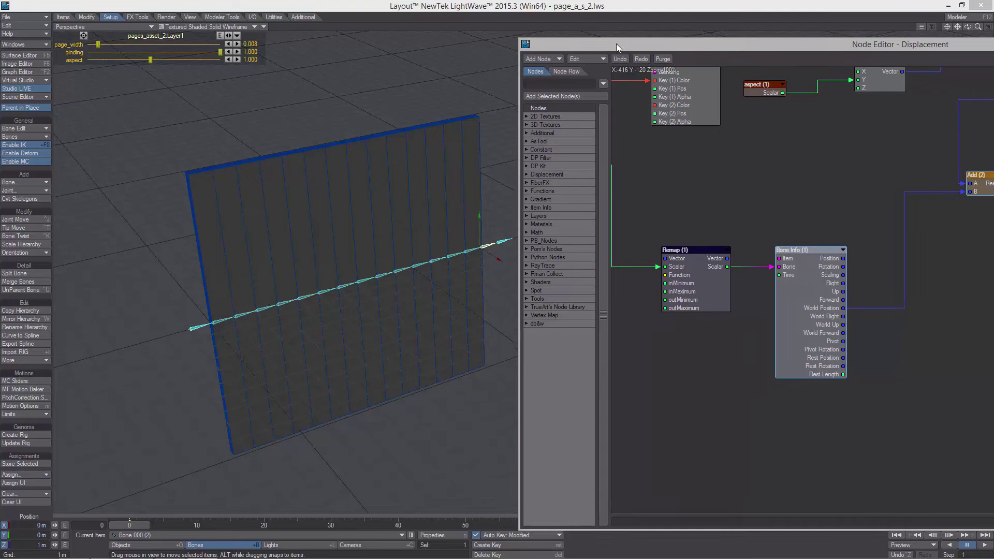
alt+drag(384, 228, 349, 246)
drag(725, 45, 593, 45)
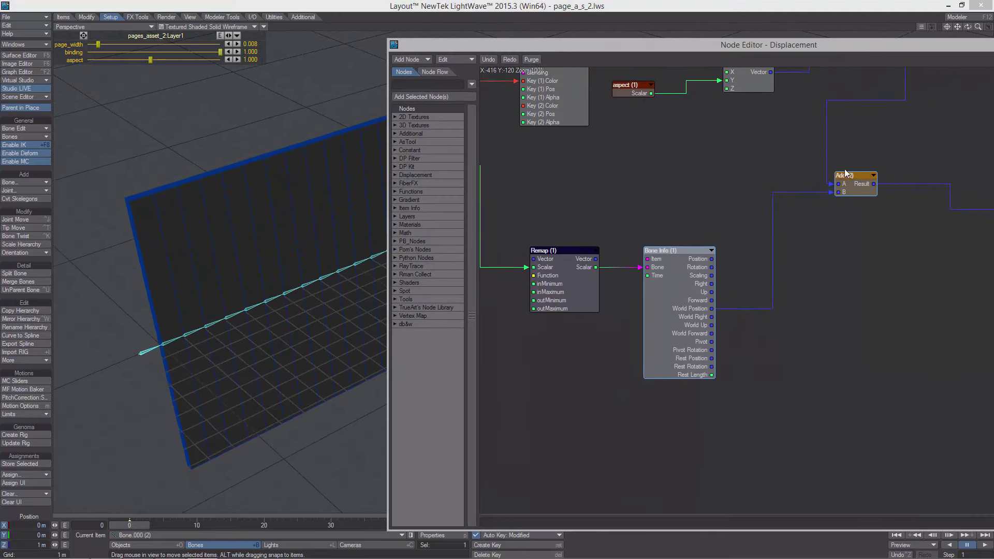
Make room before the Displacement node and add a DP Kit Rotate node after Add (2)
alt+drag(845, 170, 636, 157)
drag(858, 189, 972, 181)
alt+drag(653, 242, 716, 223)
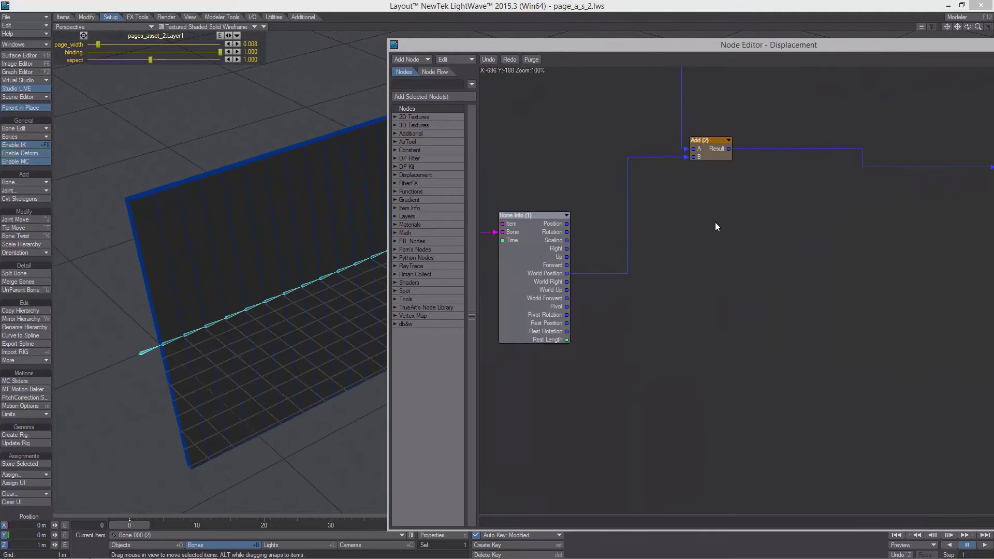
right_click(709, 215)
mouse_move(697, 262)
mouse_move(796, 335)
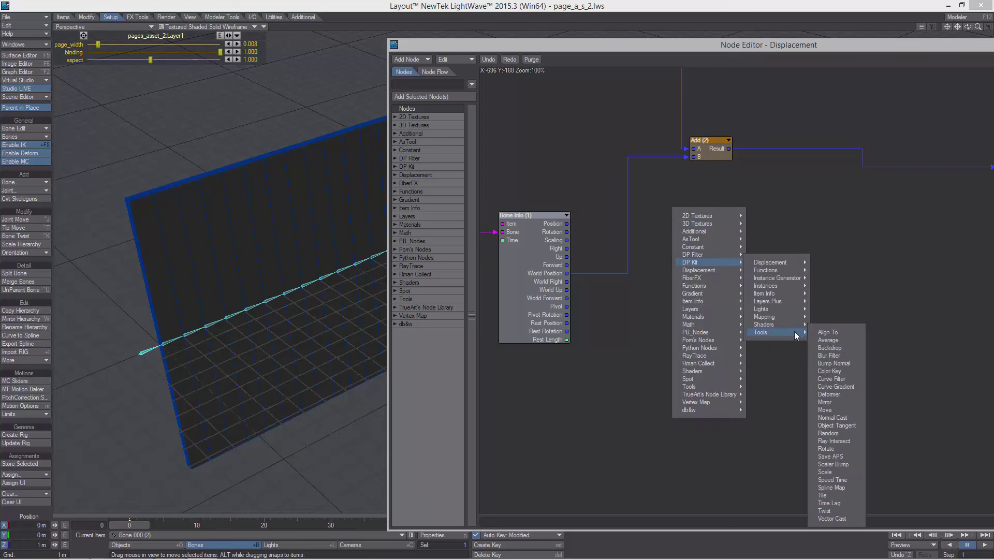
click(847, 447)
drag(809, 263, 823, 221)
Route Add (2)'s Result through Rotate (1)'s Delta to Displacement and connect Bone Info (1)'s World Position to the Center input
alt+drag(737, 142, 760, 268)
drag(809, 252, 959, 165)
mouse_move(781, 265)
mouse_down()
mouse_move(805, 215)
mouse_move(773, 236)
mouse_move(775, 263)
mouse_up()
drag(564, 274, 821, 227)
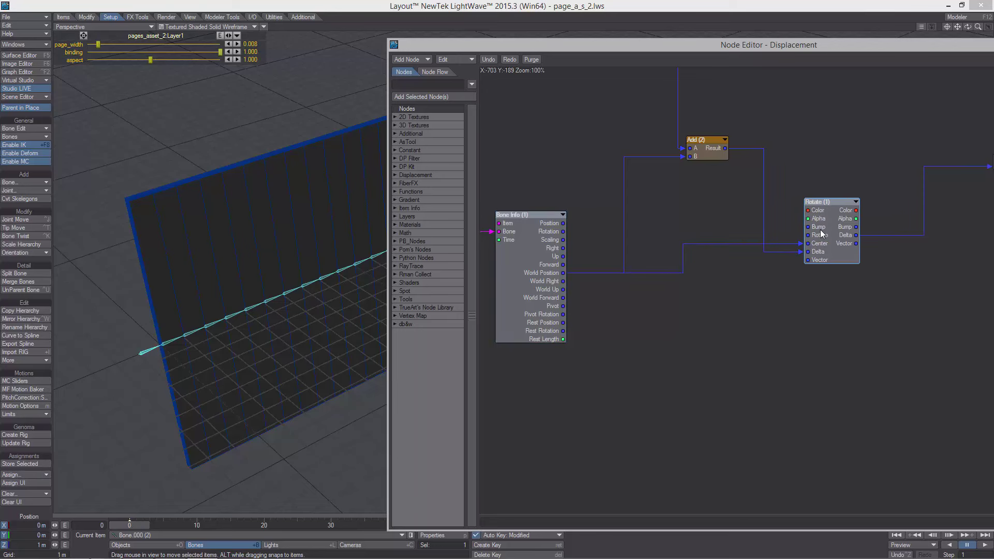
Add a scalar Add node above Remap (1) and set its B value to 1.0
alt+drag(652, 218, 833, 247)
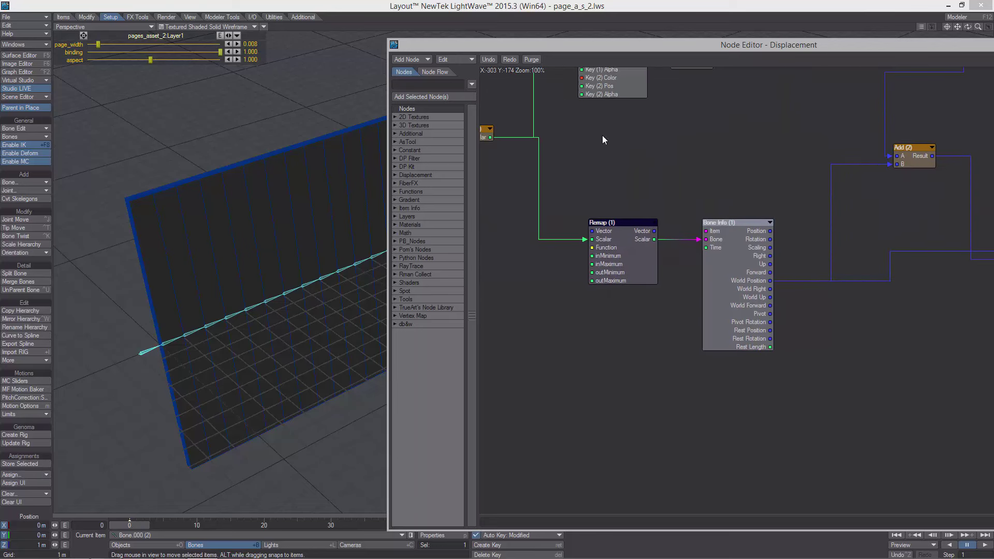
mouse_move(872, 183)
alt+mouse_down()
mouse_move(826, 220)
mouse_move(883, 184)
alt+mouse_up()
alt+drag(807, 259, 775, 219)
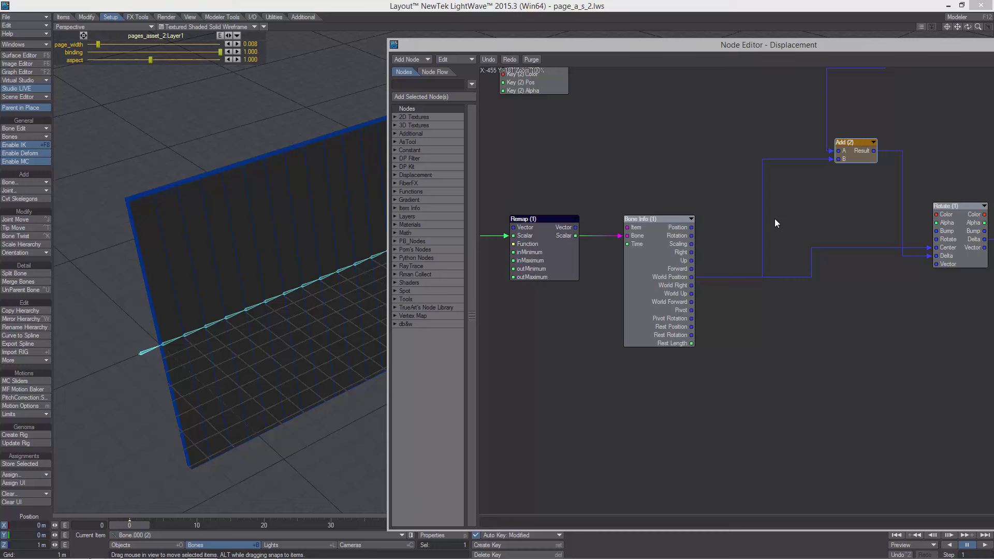
right_click(743, 342)
mouse_move(736, 442)
mouse_move(789, 439)
click(840, 421)
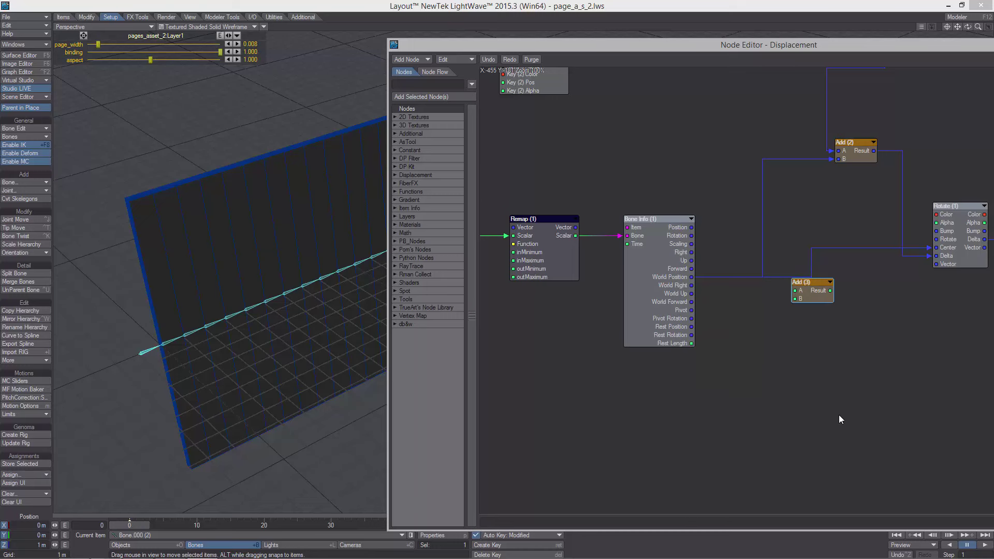
drag(813, 292, 597, 163)
double_click(597, 164)
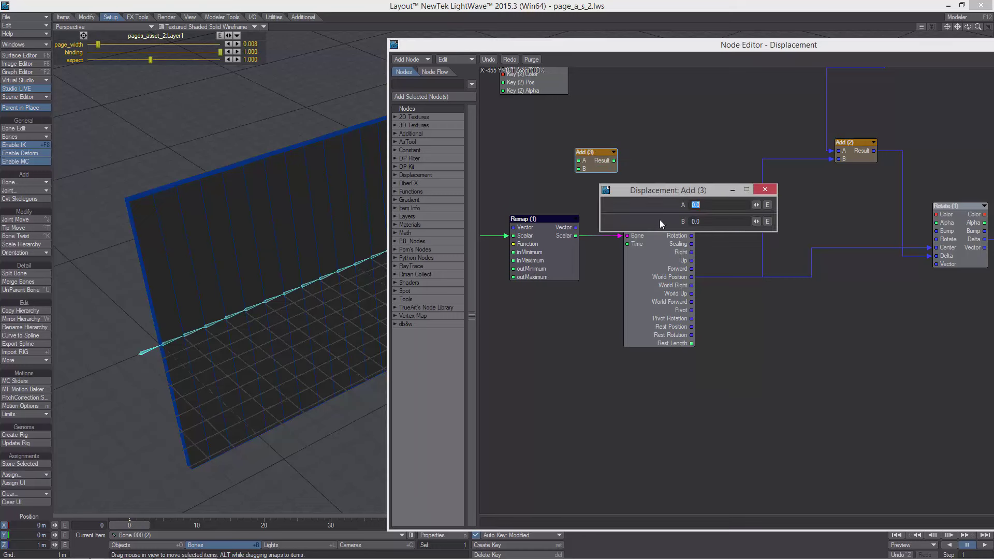
click(770, 189)
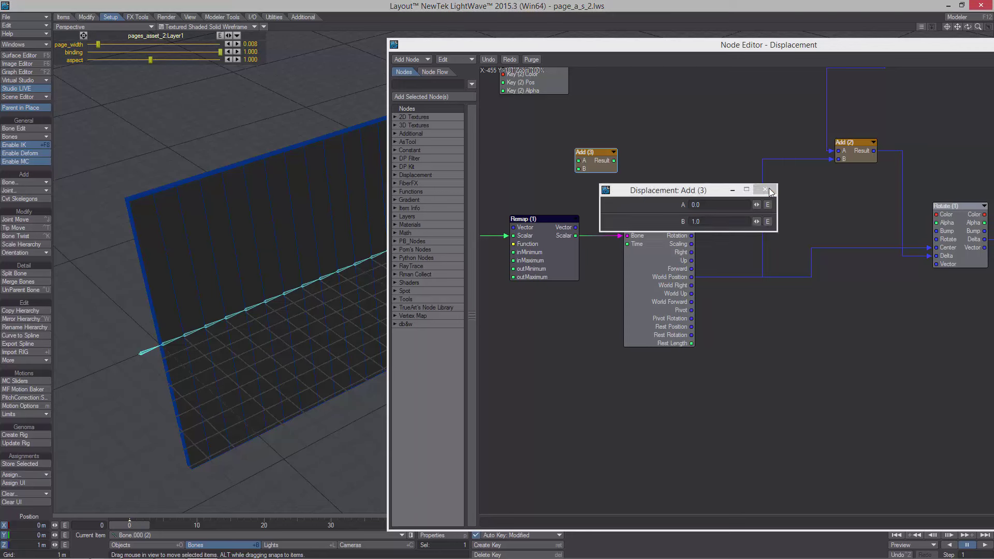
Duplicate the scalar Add (3) node, place the copy below Remap (1), and set its B value to -1.0
click(606, 164)
key(ctrl+c)
key(ctrl+v)
drag(804, 290, 588, 386)
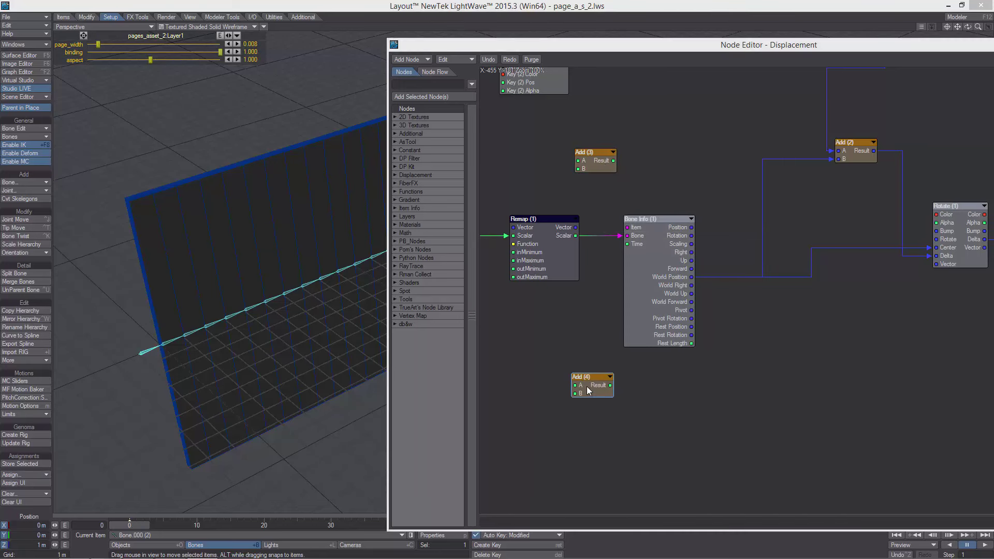
double_click(588, 386)
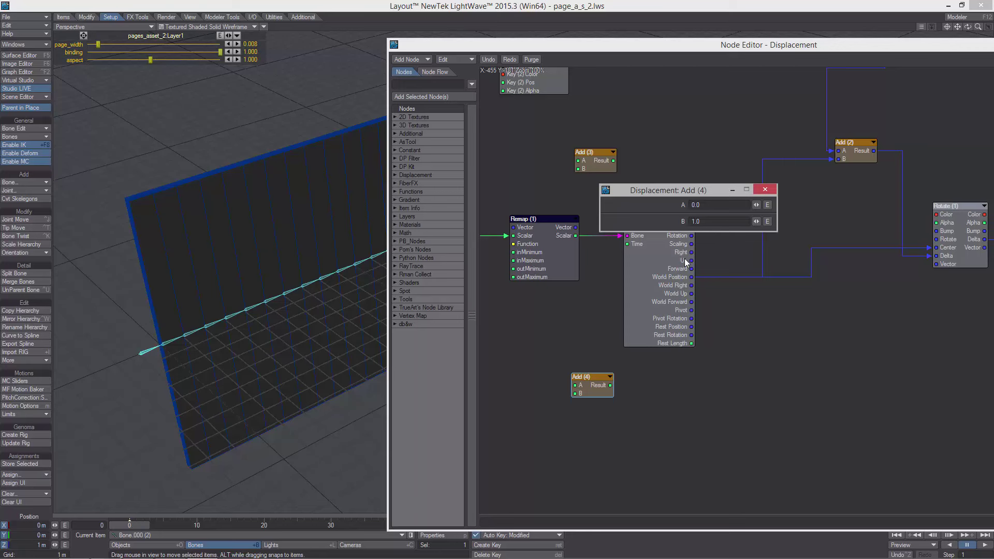
click(765, 189)
Connect Remap (1)'s Scalar output to the A inputs of Add (3) and Add (4), then check Add (4)'s values
drag(560, 247, 580, 171)
drag(544, 234, 574, 385)
double_click(593, 380)
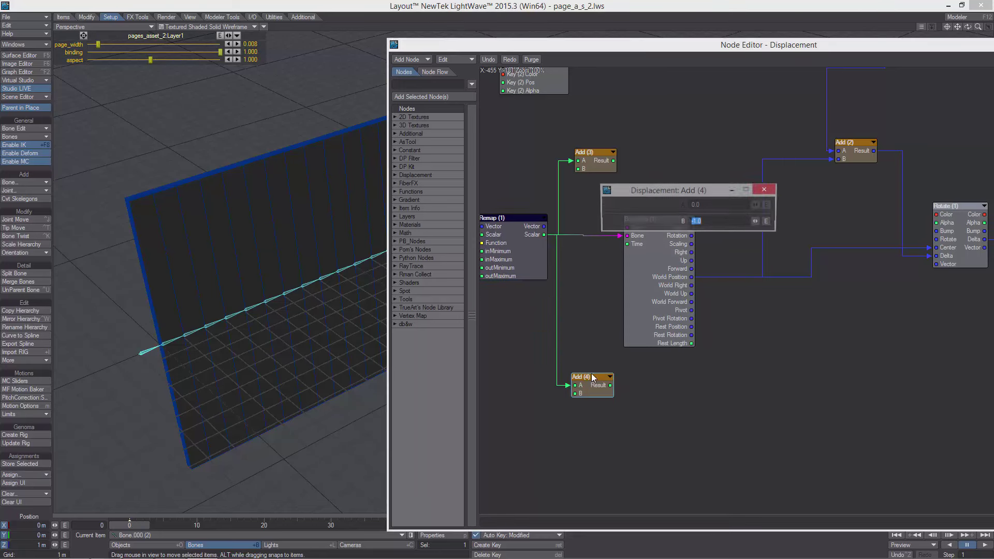
click(765, 188)
Duplicate Bone Info (1), stack the copy above the original, and connect Add (3)'s Result to the copy's Bone input
click(648, 273)
key(ctrl+c)
key(ctrl+v)
drag(805, 287, 668, 143)
middle_drag(668, 142, 702, 210)
drag(702, 218, 685, 218)
shift+click(686, 298)
drag(693, 254, 711, 311)
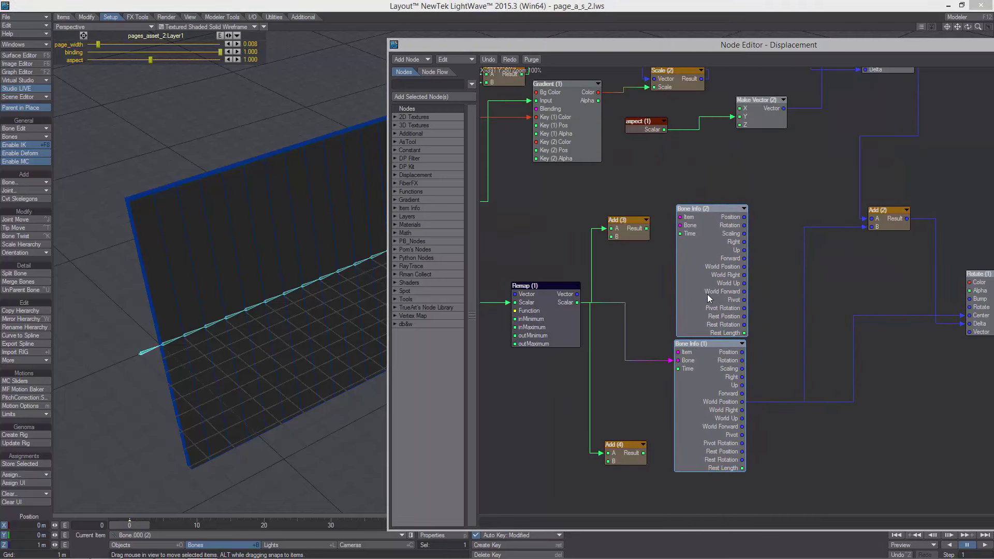
double_click(685, 283)
click(763, 193)
drag(647, 228, 681, 226)
Create a third Bone Info node below the other two and connect Add (4)'s Result to its Bone input
middle_drag(632, 296, 619, 263)
click(689, 342)
key(ctrl+c)
key(ctrl+v)
drag(819, 279, 754, 480)
middle_drag(755, 461, 769, 364)
drag(770, 356, 720, 366)
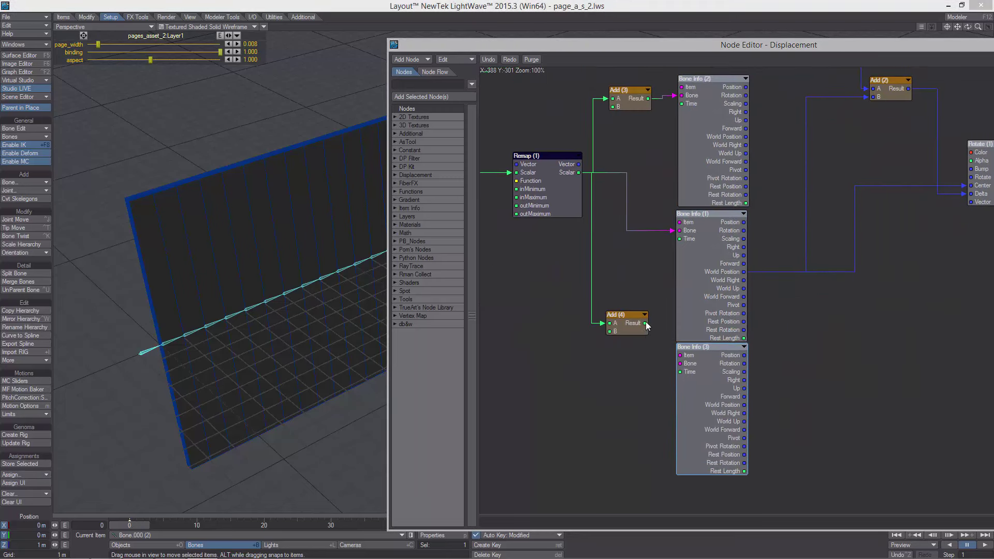
drag(644, 323, 641, 365)
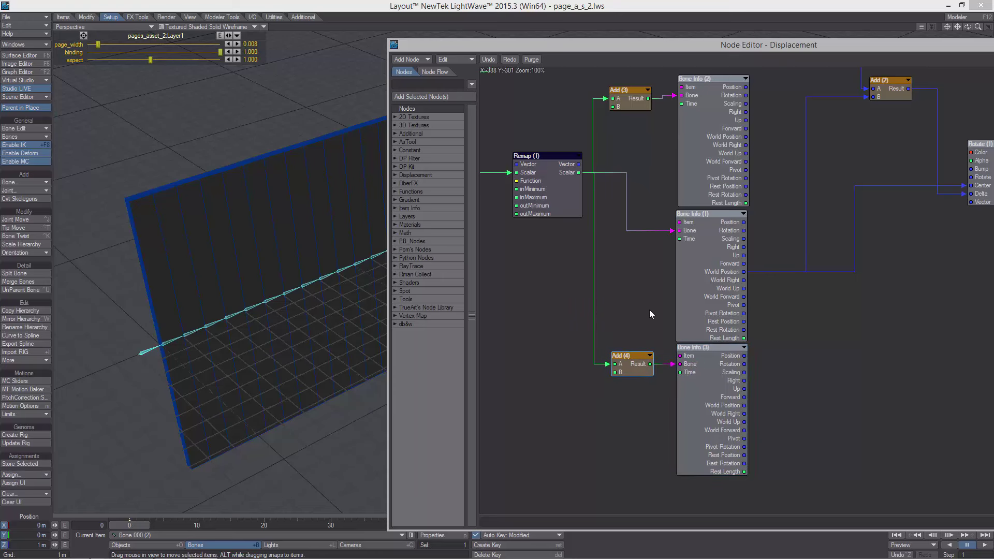
Align the stacked Bone Info nodes and bring the Displacement node closer to Rotate (1)
middle_drag(652, 279, 579, 319)
drag(649, 215, 647, 216)
middle_drag(721, 303, 696, 274)
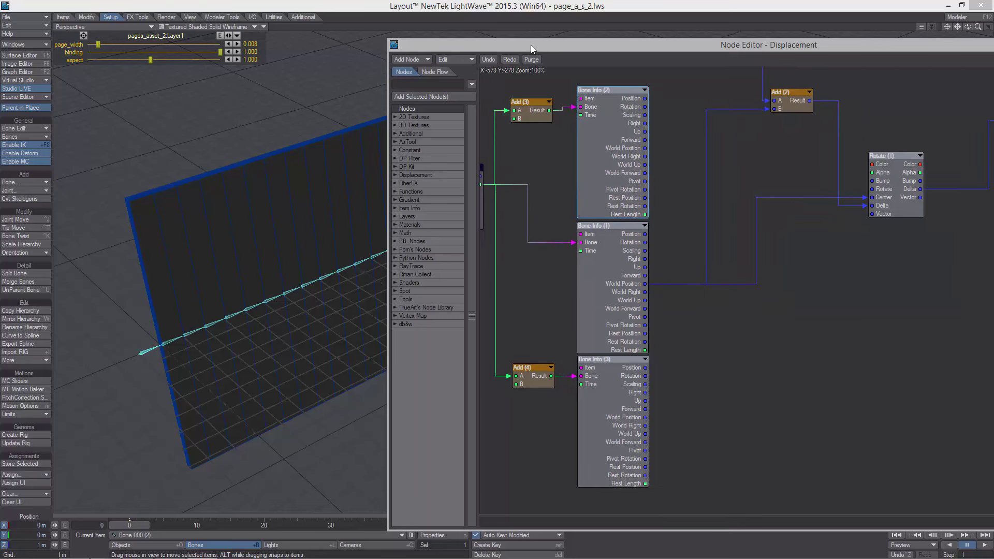
drag(531, 45, 493, 40)
middle_drag(773, 167, 689, 183)
drag(951, 136, 893, 161)
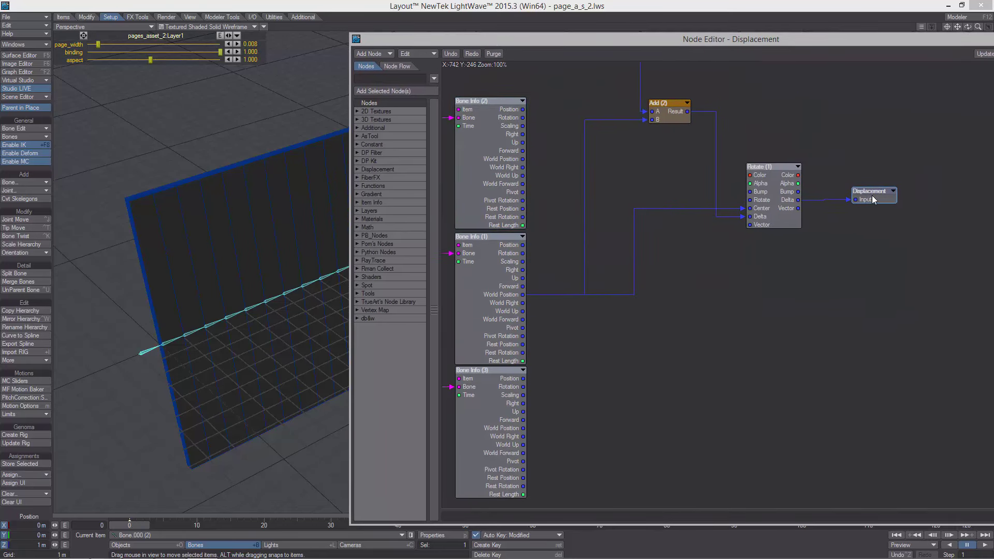
middle_drag(731, 302, 873, 298)
Add the vector math nodes Add, Cross, Subtract and MatrixHPB to the displacement network together
right_click(530, 297)
mouse_move(560, 320)
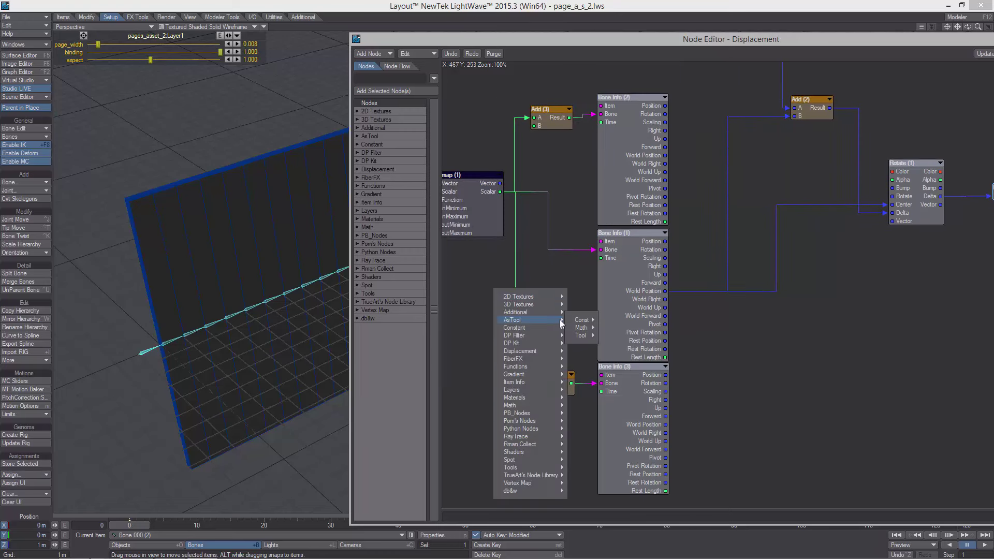
click(357, 227)
click(357, 227)
click(363, 235)
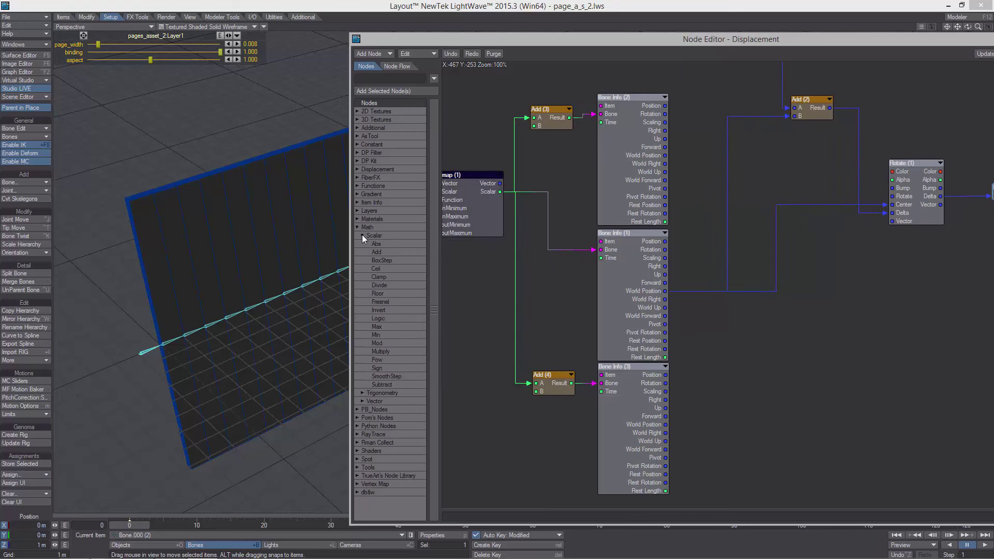
click(362, 235)
click(361, 252)
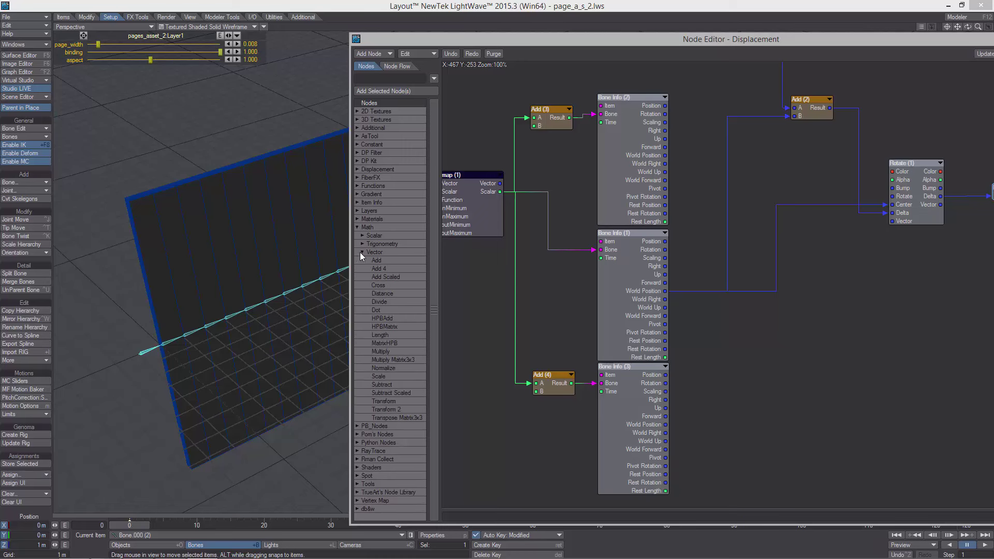
click(393, 260)
click(393, 385)
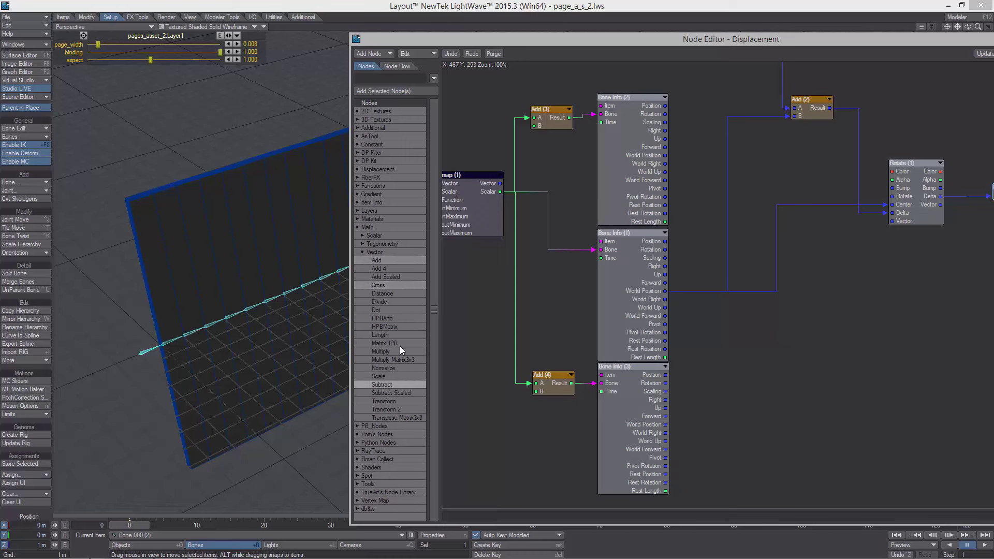
click(401, 343)
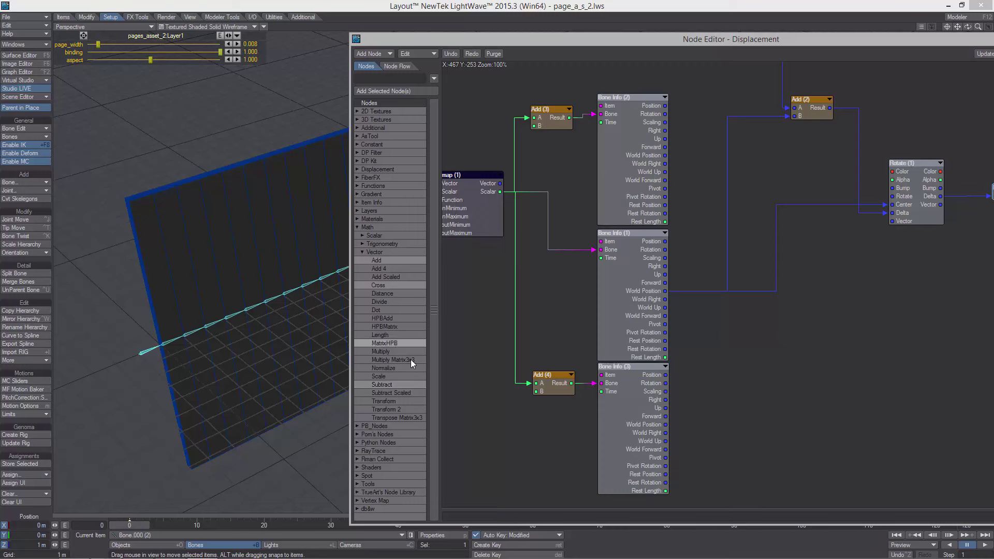
click(390, 91)
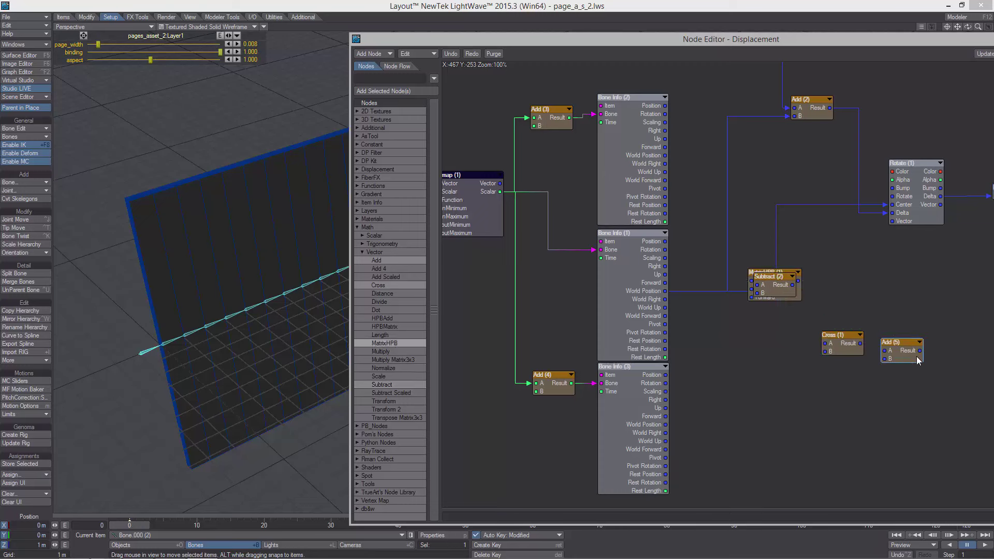
Spread the new Cross, Subtract, Add and MatrixHPB nodes out below Rotate (1)
drag(932, 362, 959, 369)
alt+drag(824, 302, 845, 284)
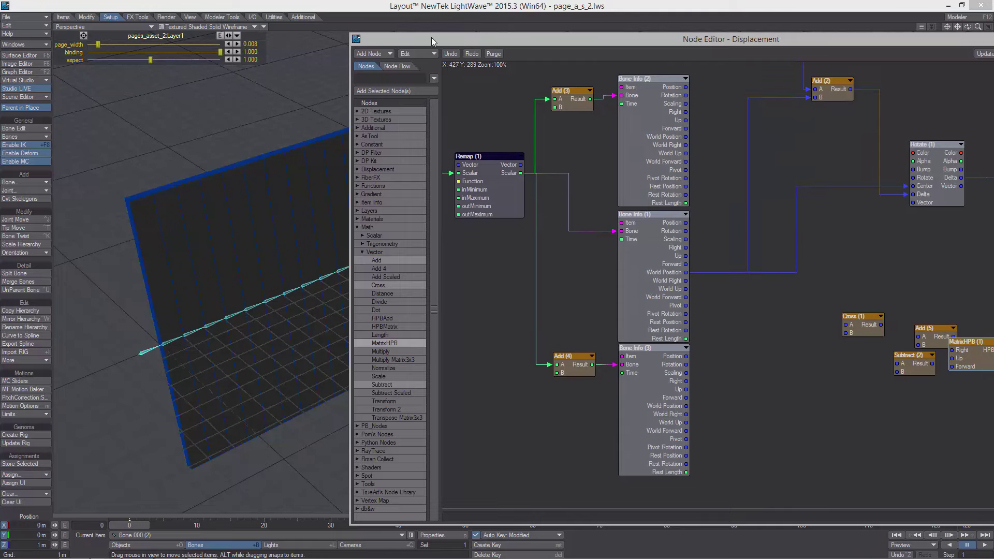
drag(430, 38, 369, 34)
drag(860, 352, 835, 346)
drag(792, 331, 766, 336)
drag(830, 355, 827, 335)
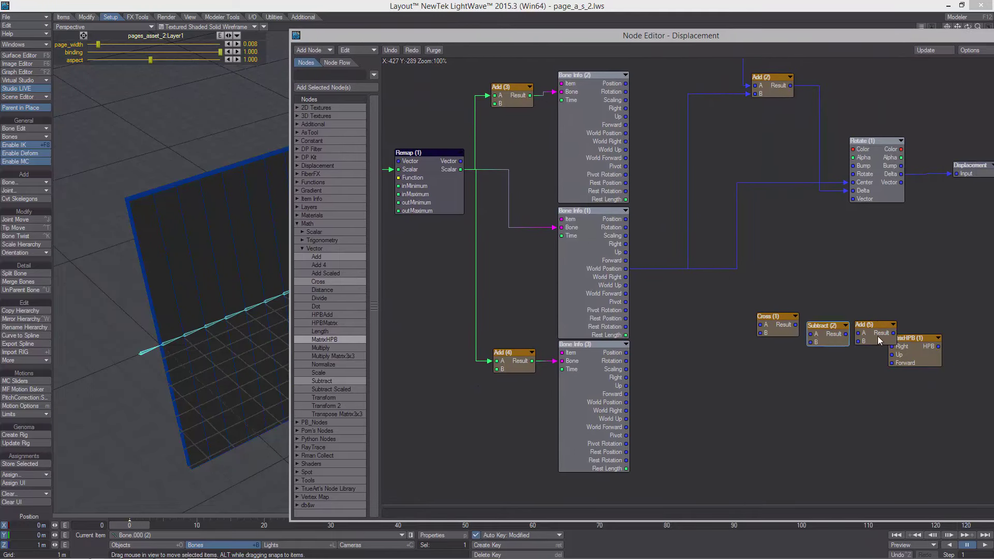
Uncover the bone chain, select two neighbouring bones along it, and rotate them to a heading of -48.60°
drag(529, 36, 815, 123)
alt+drag(373, 264, 483, 263)
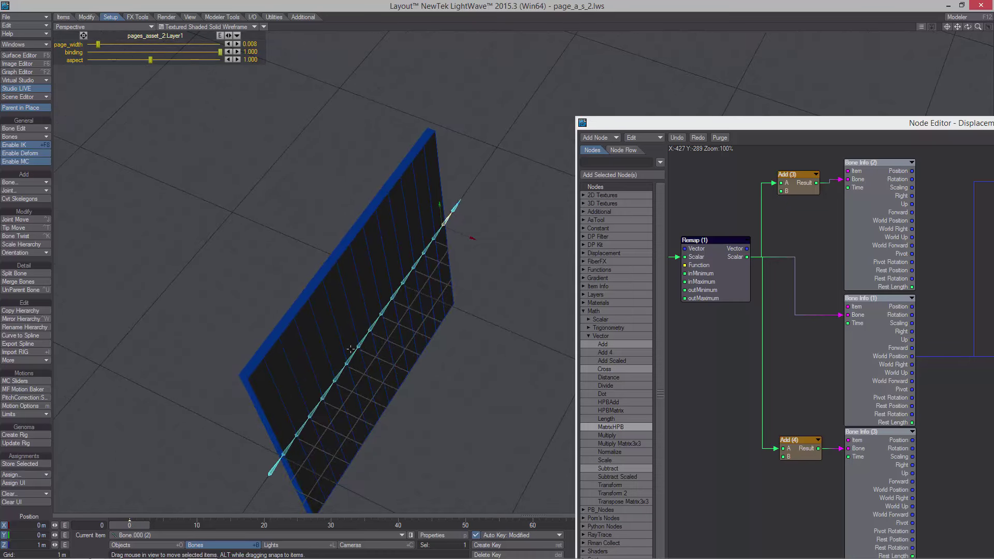
shift+click(373, 325)
alt+drag(374, 325, 348, 342)
key(y)
drag(680, 121, 497, 57)
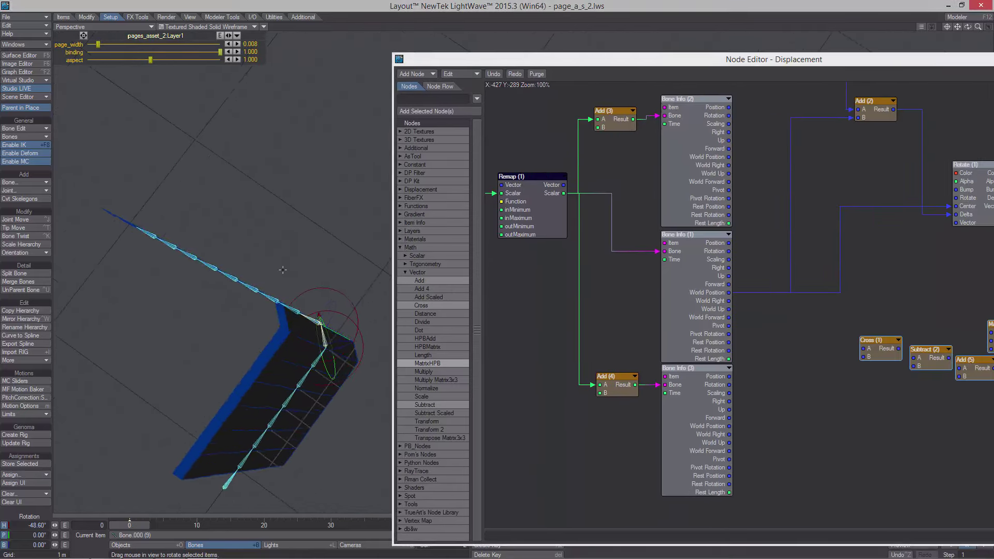
Rearrange the Cross (1) and MatrixHPB (1) nodes to leave room for wiring beside the Bone Info nodes
alt+drag(789, 403, 680, 414)
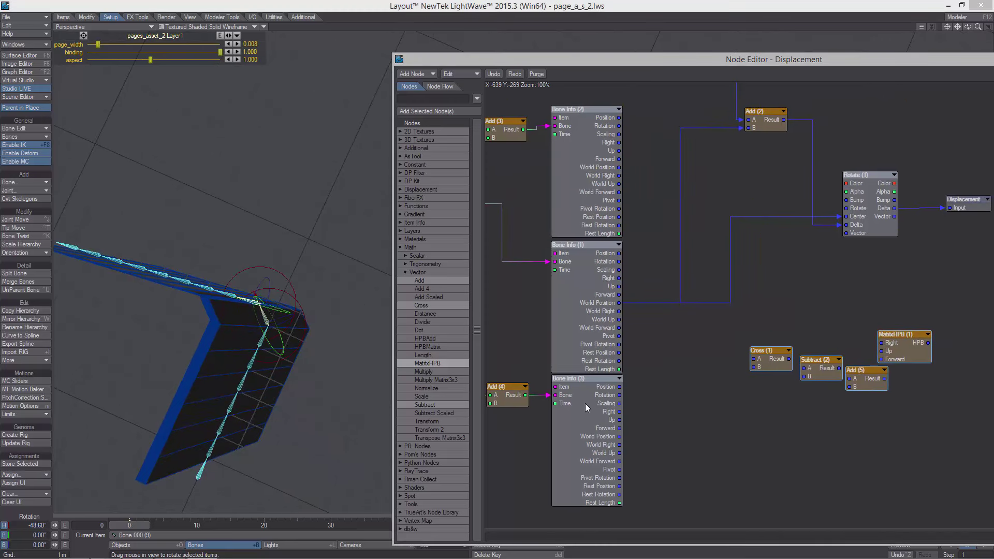
drag(586, 408, 589, 410)
drag(777, 352, 813, 324)
drag(900, 349, 927, 348)
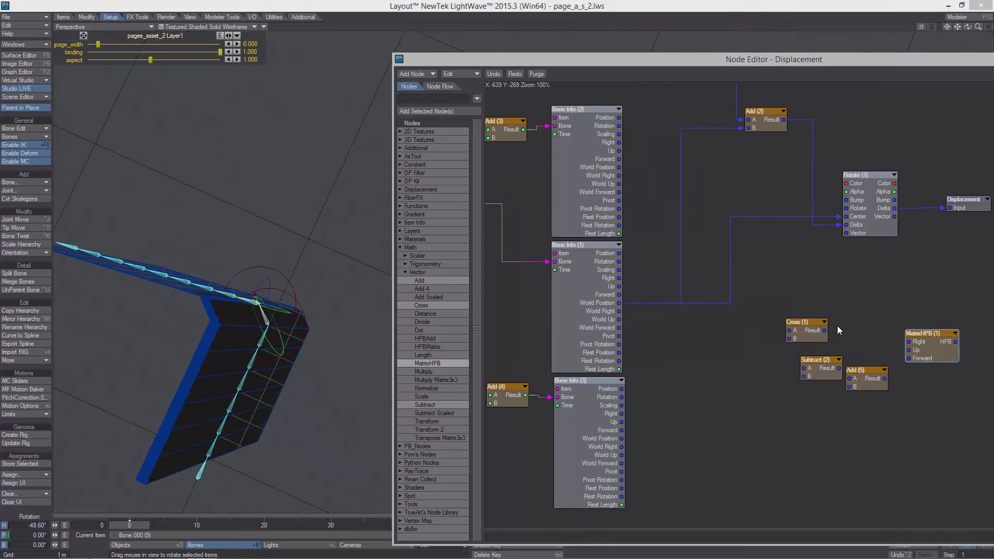
drag(808, 326, 810, 325)
Feed the World Positions of Bone Info (3) and (2) into Subtract (2)'s A and B, and its Result into Cross (1)'s A
drag(814, 375, 729, 366)
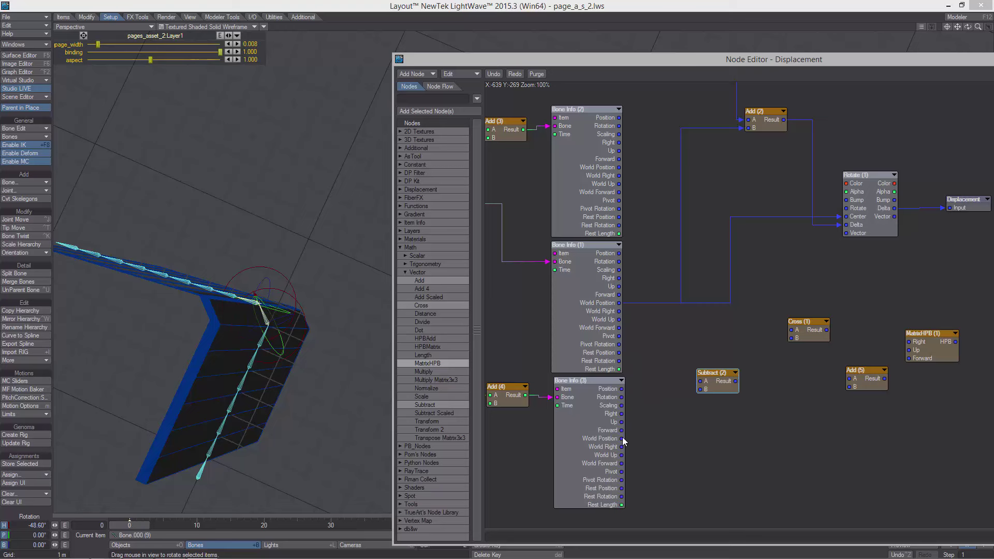
drag(623, 438, 712, 369)
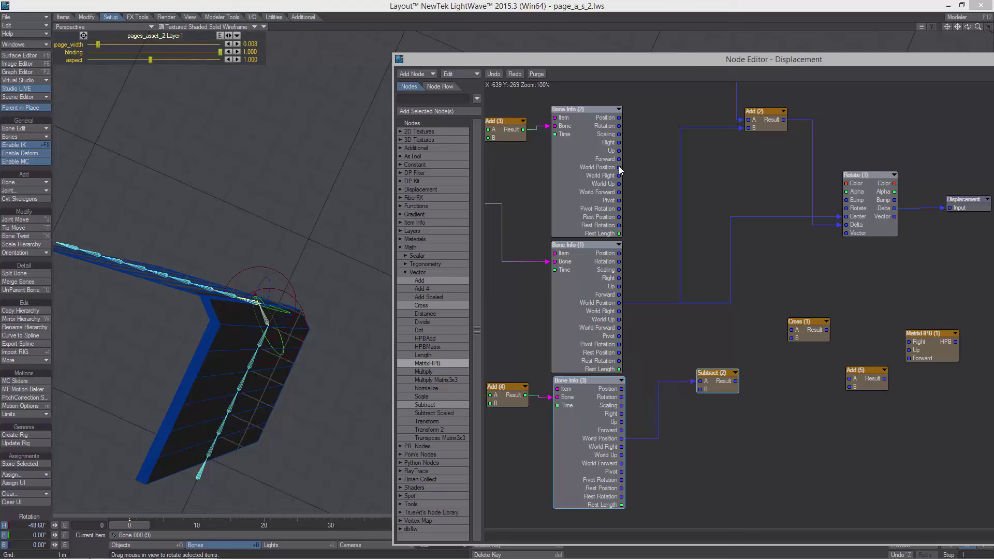
drag(619, 167, 792, 329)
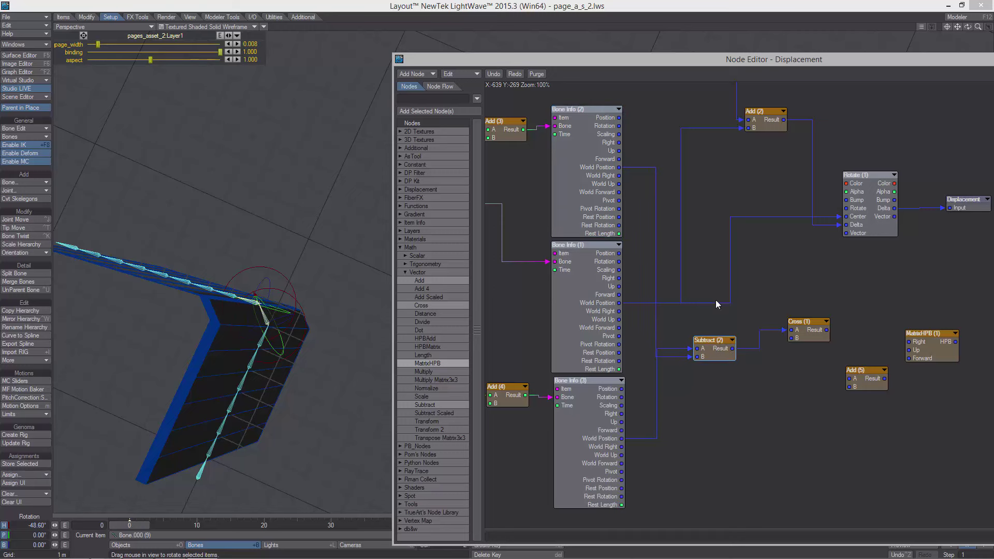
Connect Bone Info (1)'s Right output to Cross (1)'s B input and move MatrixHPB (1) closer to Cross (1)
drag(620, 278, 628, 280)
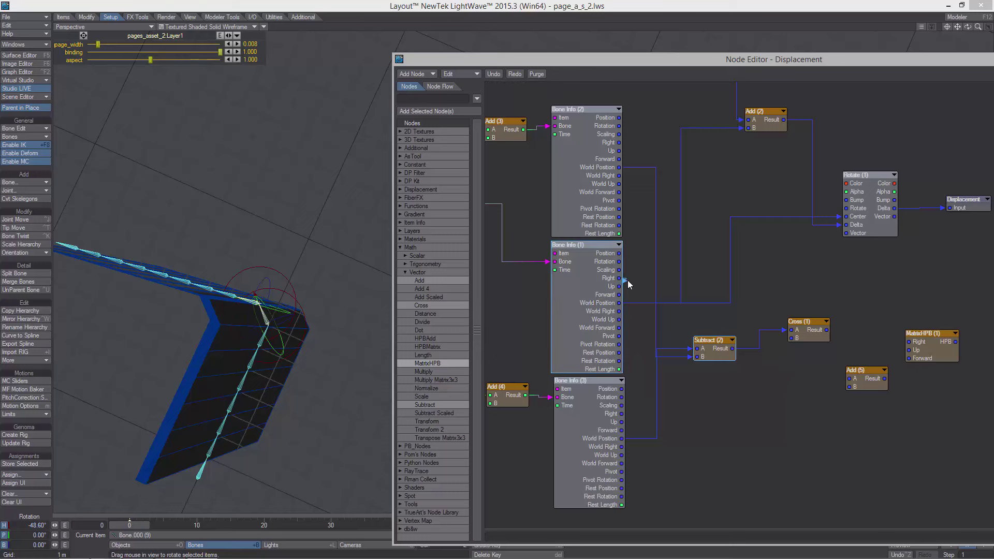
drag(784, 337, 786, 338)
drag(892, 336, 886, 323)
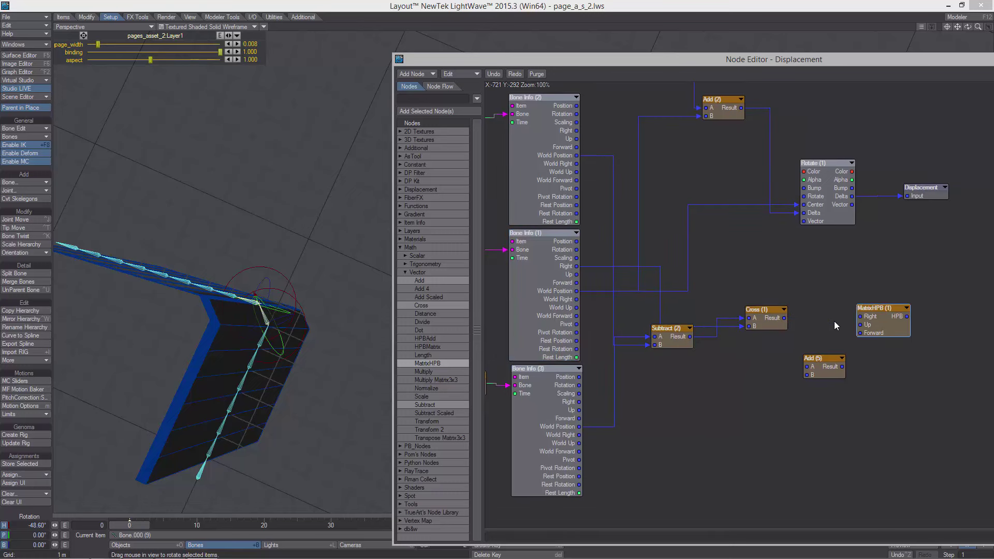
Sum Cross (1) and Subtract (2) in Add (5), and connect Add (5) and Cross (1) to MatrixHPB (1)'s Right and Up inputs
drag(784, 318, 880, 318)
drag(820, 362, 812, 353)
drag(673, 333, 799, 367)
drag(784, 318, 864, 320)
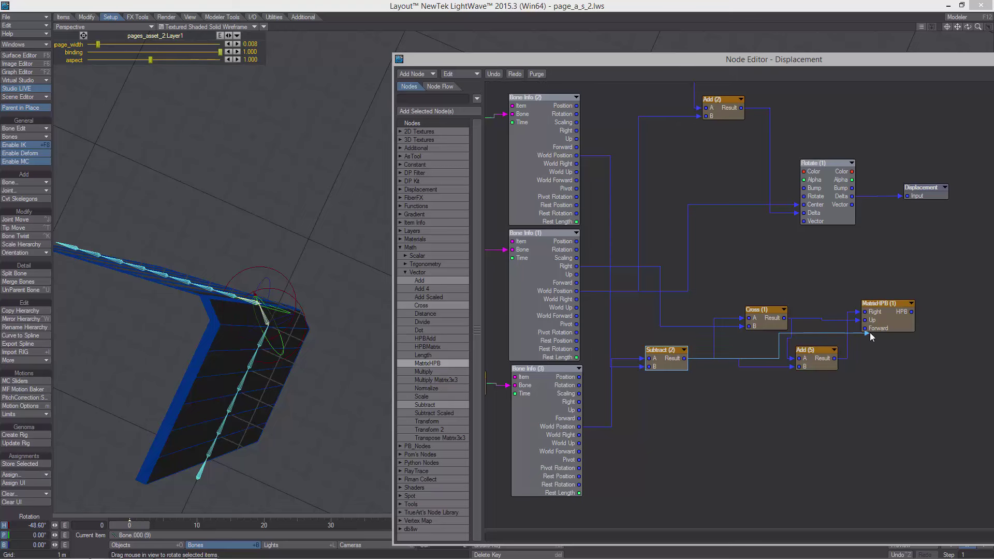
Connect Subtract (2)'s Result to MatrixHPB (1)'s Forward input and its HPB output to Rotate (1)'s Rotate input
drag(871, 337, 804, 196)
drag(486, 62, 499, 43)
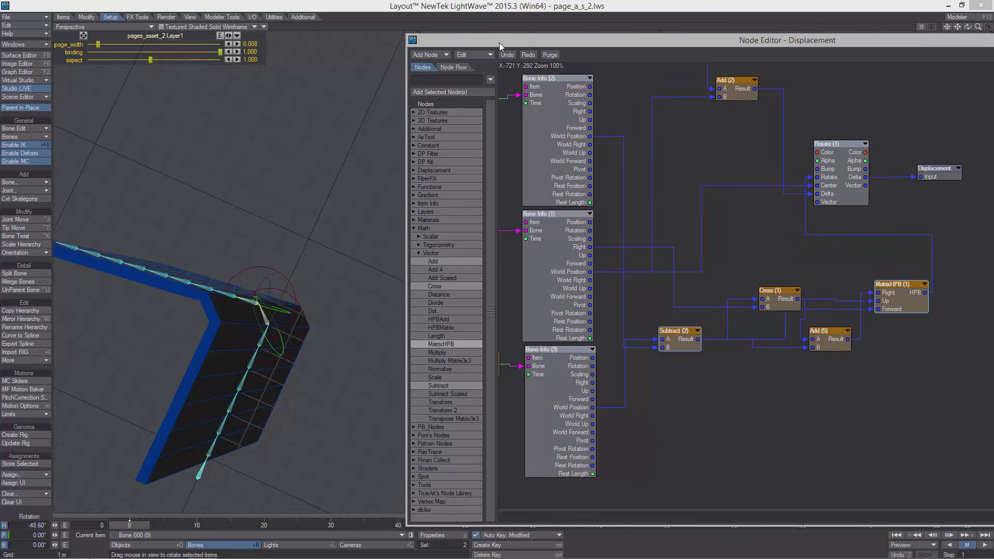
Test the page bending by rotating the selected bones to a heading of 41.40° and back to -11.70°
drag(233, 259, 364, 259)
drag(425, 344, 448, 344)
click(449, 344)
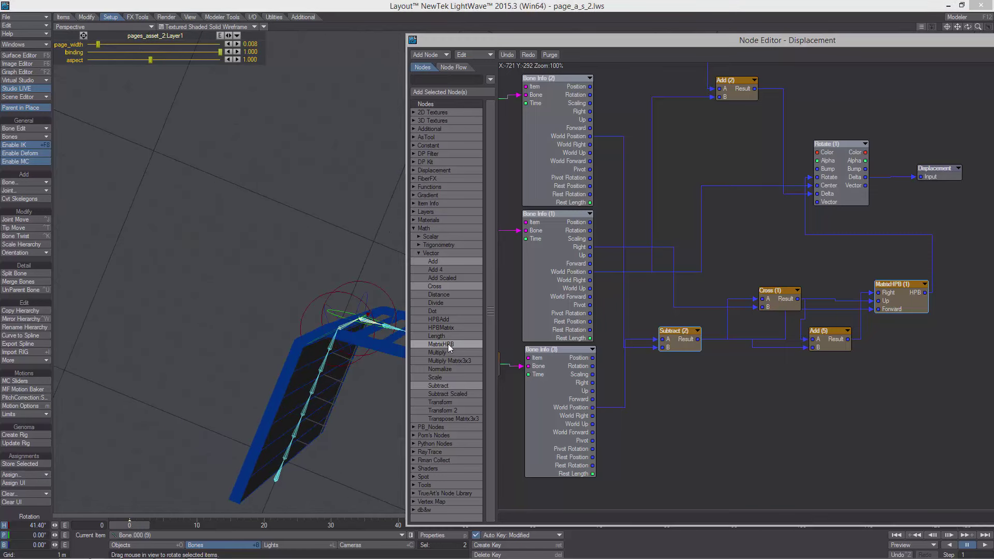
drag(494, 43, 554, 43)
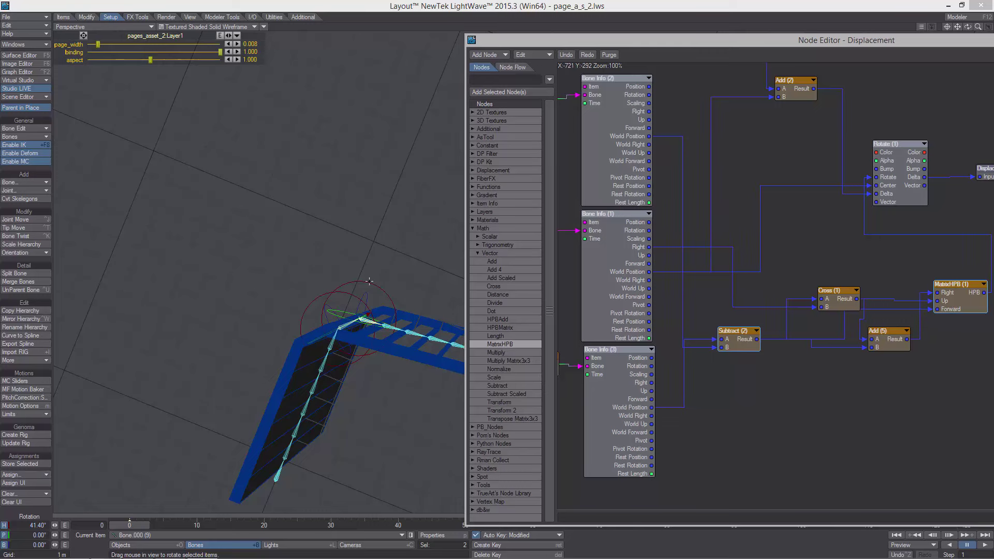
drag(366, 277, 295, 277)
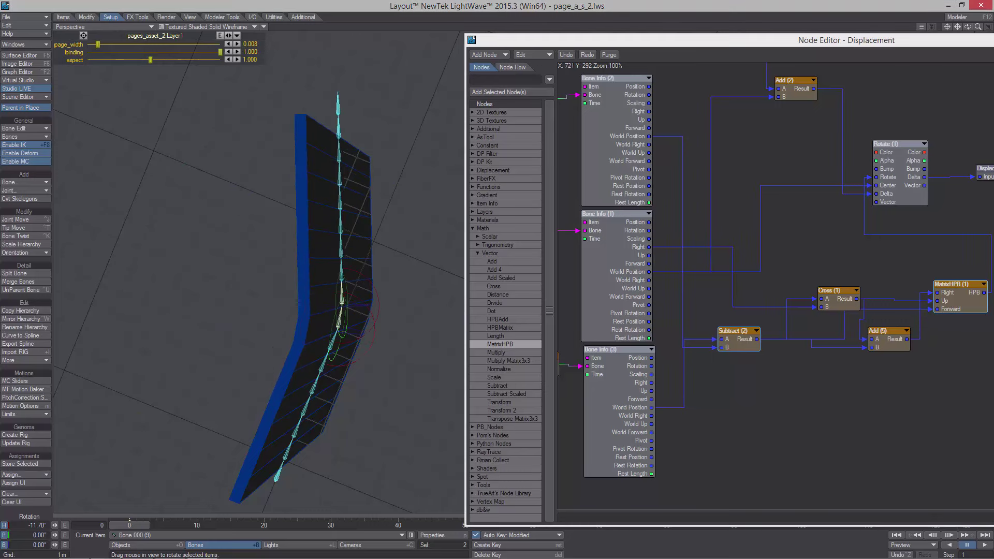
Undo the test rotation of the bones and switch to object selection with pages_asset_2:Layer2 as the current item
key(ctrl+z)
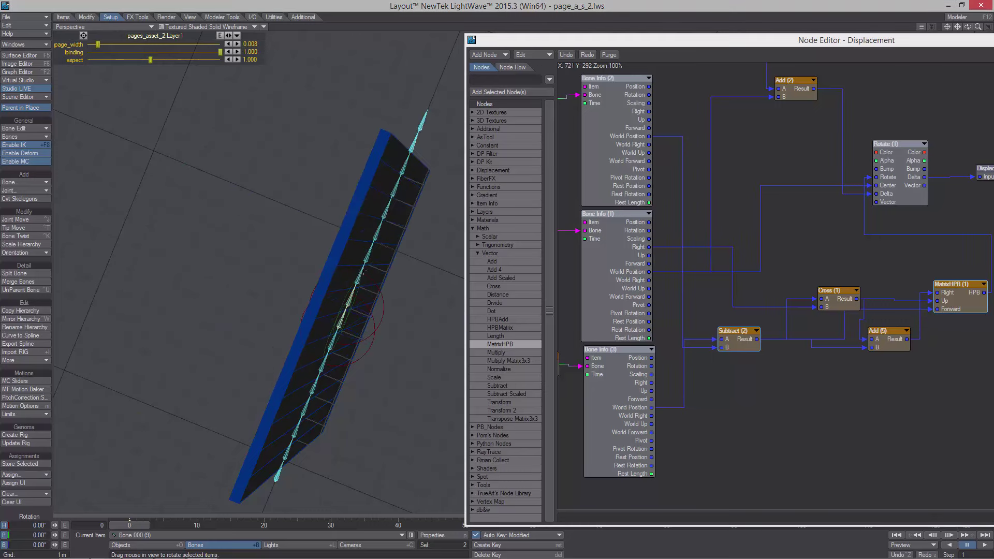
drag(404, 262, 413, 300)
key(ctrl+z)
click(155, 538)
click(158, 545)
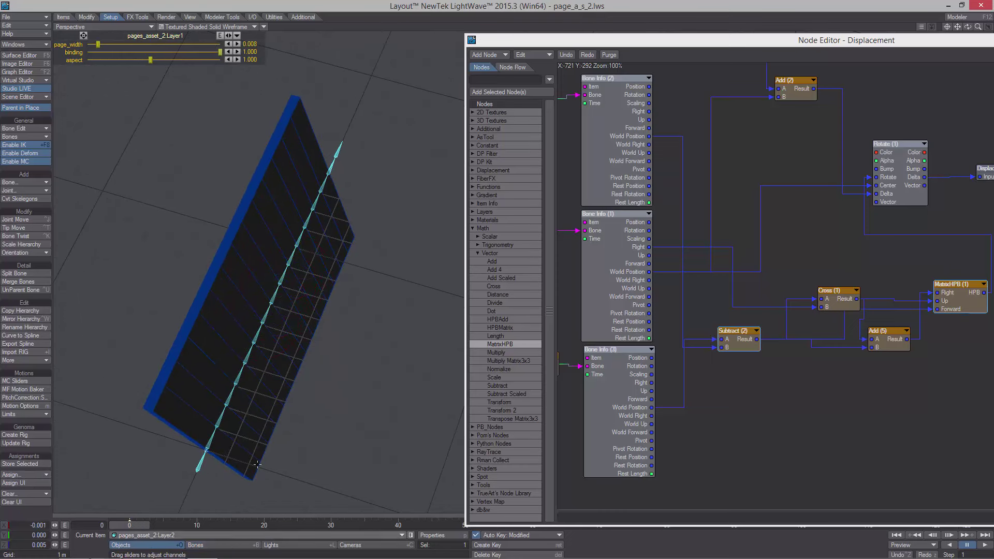
Examine the displacement node network from the Bone Info nodes through Rotate (1) to the Displacement input
drag(795, 42, 755, 34)
alt+drag(380, 249, 311, 249)
alt+drag(893, 303, 771, 309)
drag(853, 175, 925, 180)
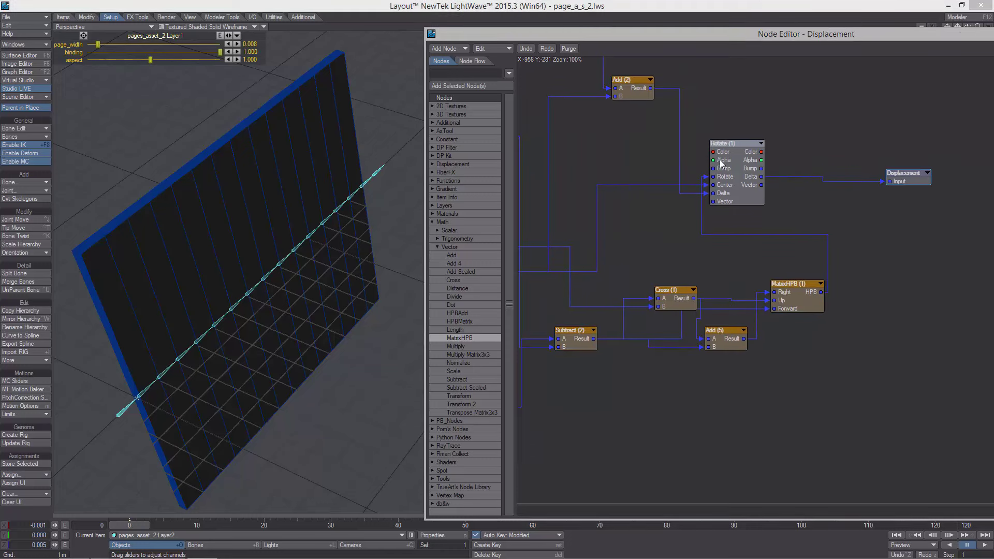
drag(726, 163, 804, 167)
alt+drag(663, 198, 764, 213)
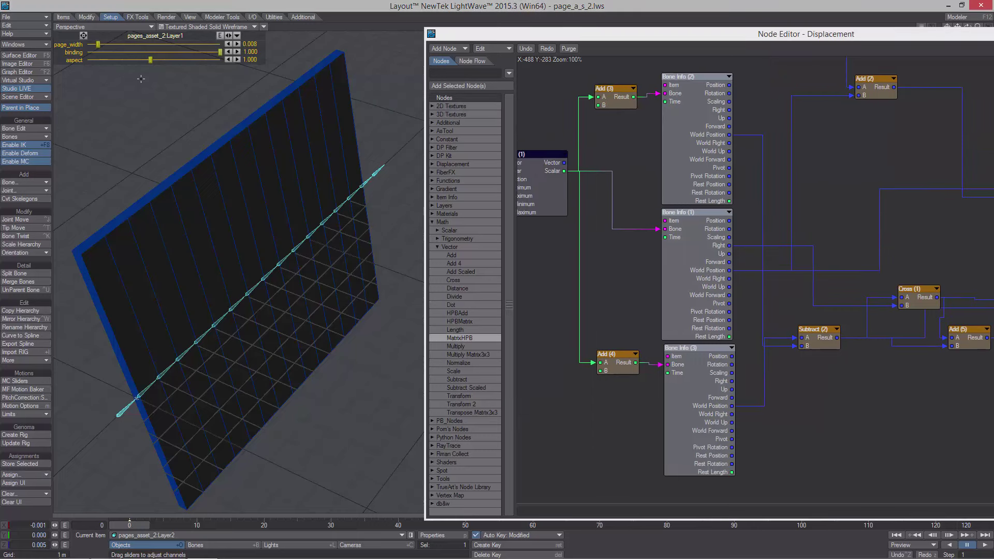
click(29, 16)
mouse_move(71, 51)
click(151, 125)
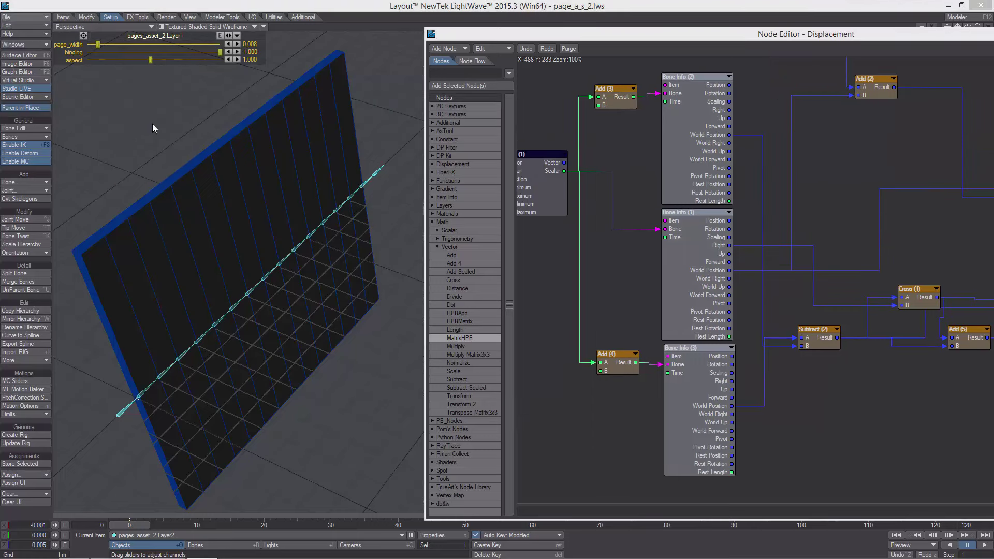
click(511, 115)
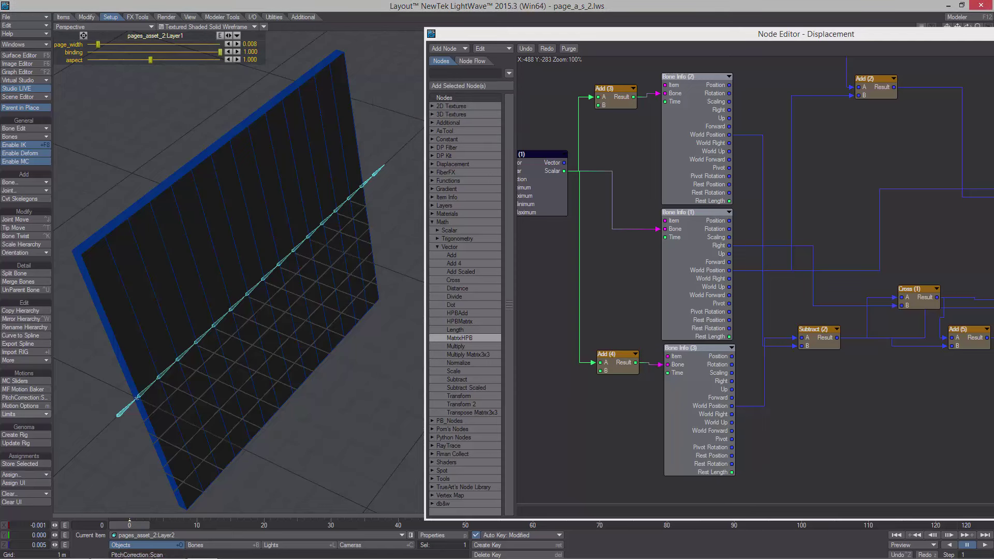
mouse_move(290, 270)
alt+mouse_down()
mouse_move(244, 253)
mouse_move(292, 285)
alt+mouse_up()
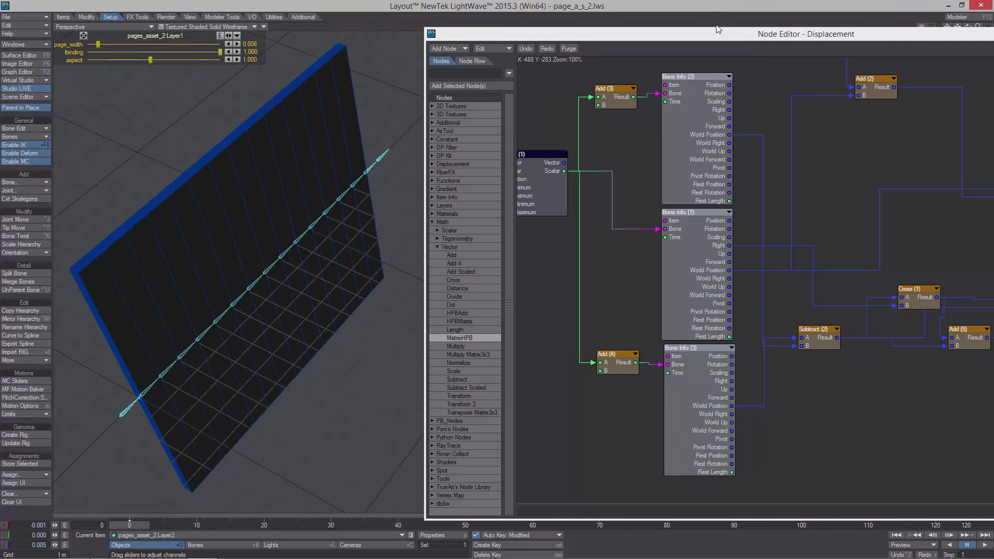
Close the displacement node editor and show the page rig in the top view
drag(718, 31, 562, 29)
drag(943, 32, 807, 46)
click(884, 49)
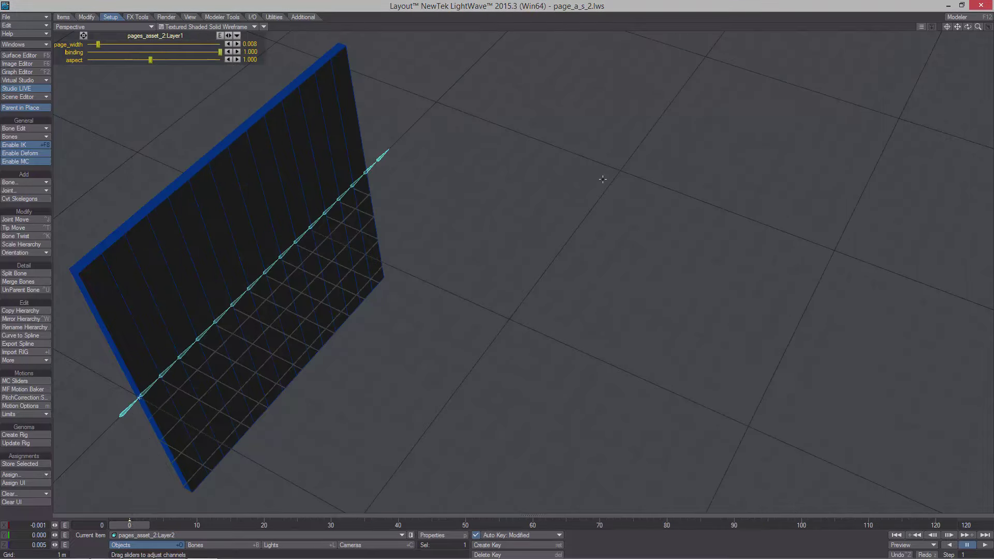
alt+drag(601, 178, 528, 179)
key(2)
alt+drag(440, 404, 515, 310)
Select all 17 bones at frame 0, keyframe them at frame 30, and go to frame 15
click(204, 546)
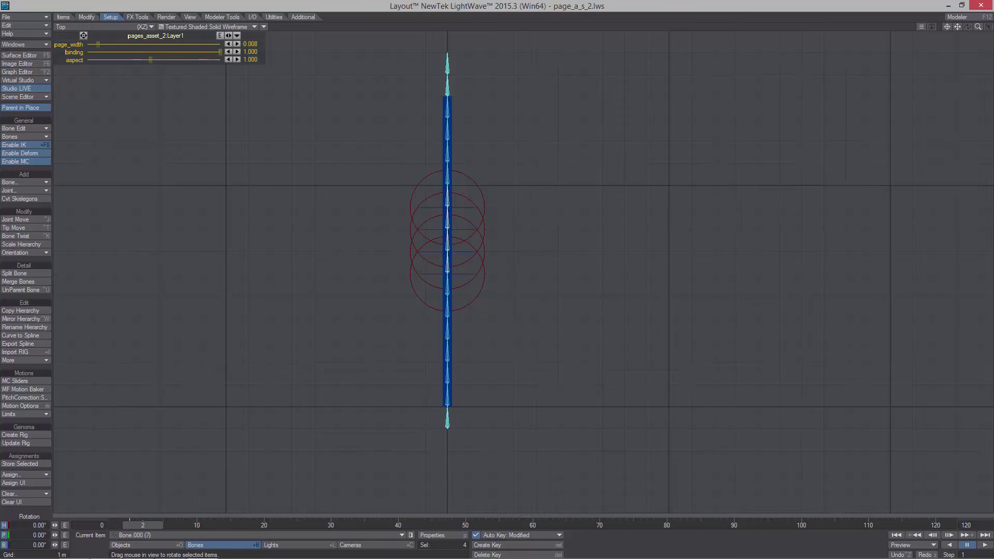
mouse_move(143, 525)
mouse_down()
mouse_move(230, 525)
mouse_move(129, 526)
mouse_up()
right_drag(429, 65, 513, 469)
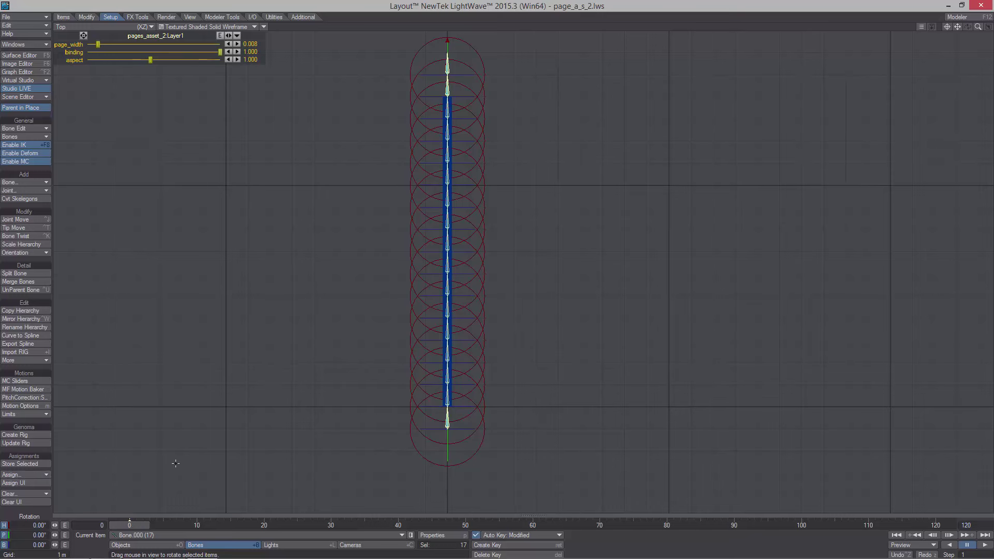
drag(130, 526, 258, 525)
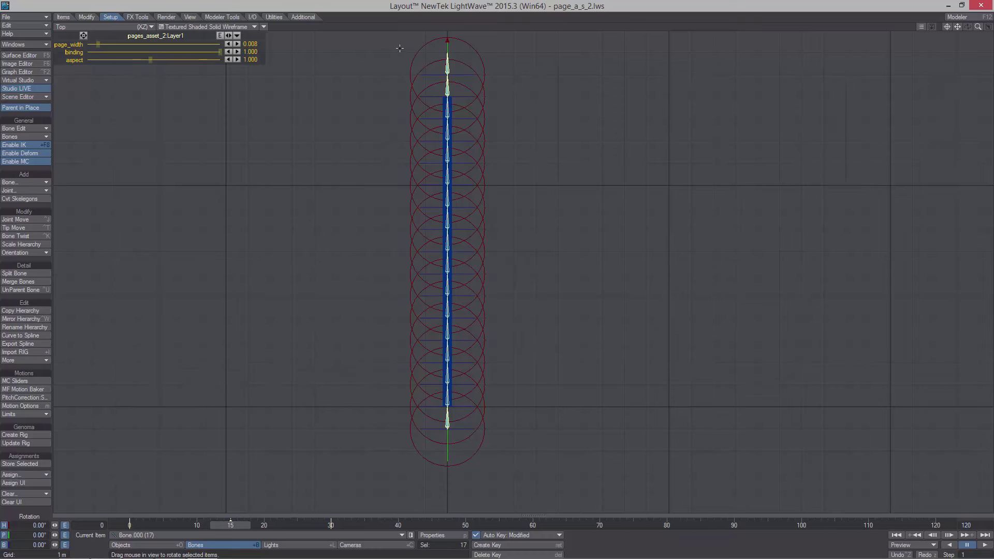
Select the 14 bones beyond the three at the fixed end and rotate them to a heading of 11.90° at frame 15
click(447, 154)
right_drag(405, 56, 521, 355)
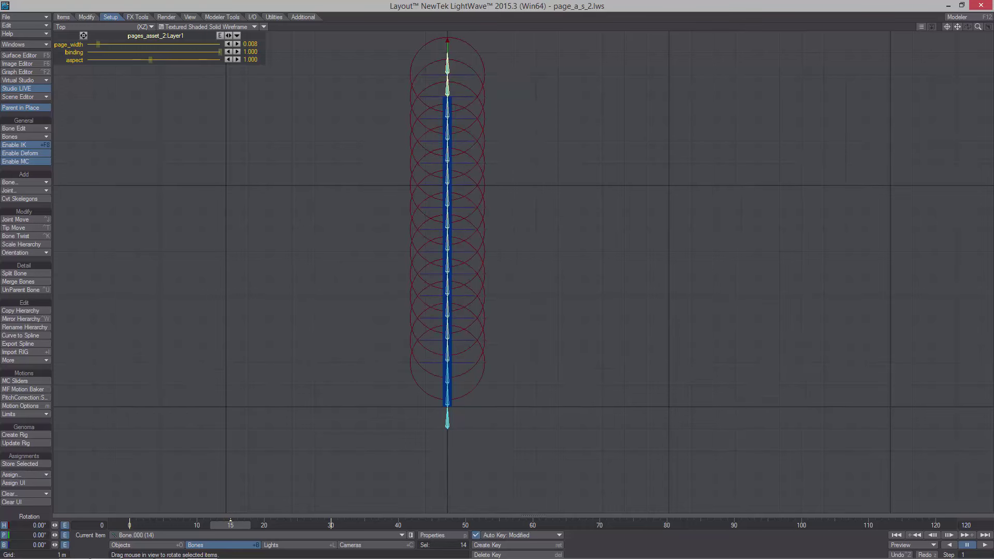
drag(485, 358, 571, 355)
ctrl+alt+drag(600, 209, 573, 208)
alt+shift+drag(573, 208, 533, 99)
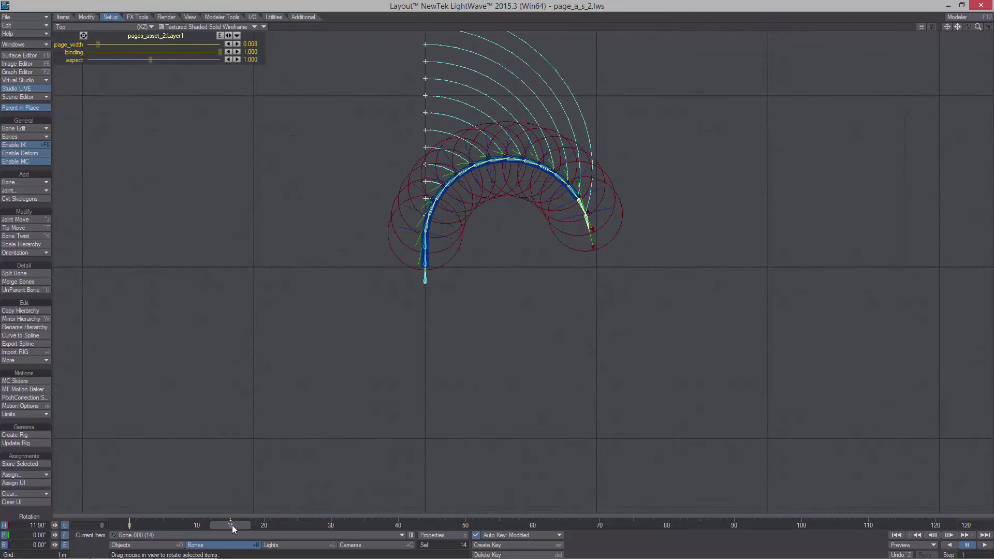
Delete the frame 30 keyframe of all 17 bones
drag(233, 528, 331, 526)
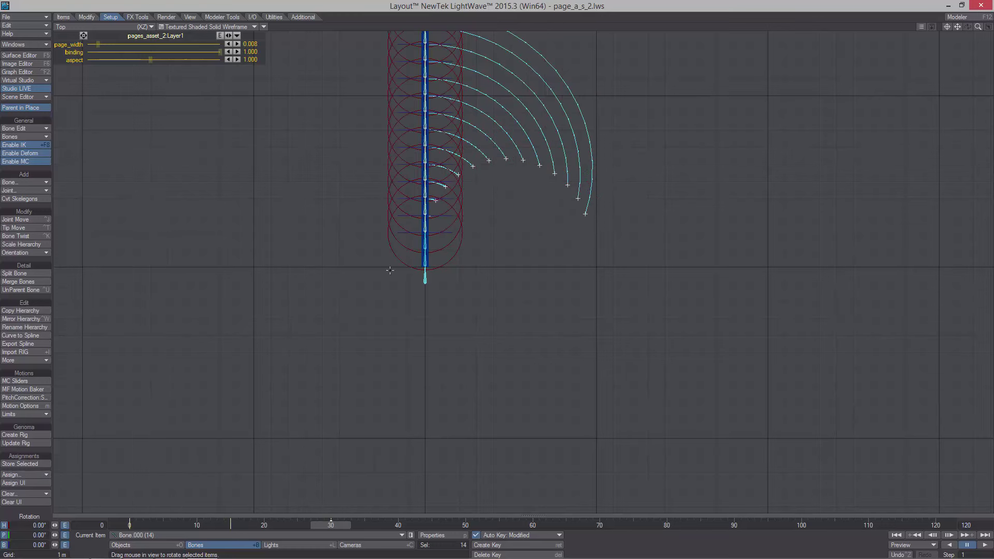
scroll(564, 282, down, 1)
alt+drag(564, 282, 576, 343)
alt+right_drag(398, 54, 586, 388)
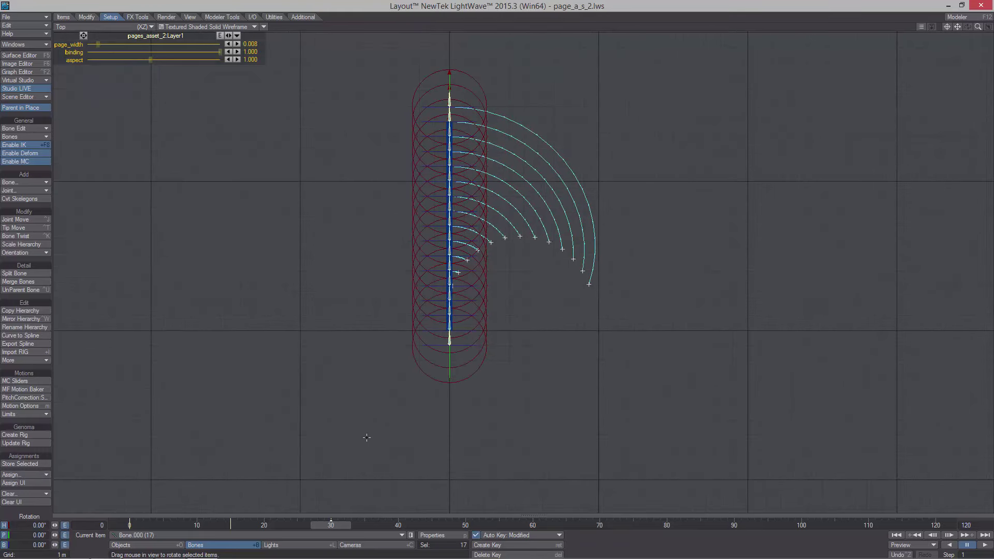
key(Delete)
key(Return)
mouse_move(343, 527)
mouse_down()
mouse_move(270, 526)
mouse_move(324, 526)
mouse_up()
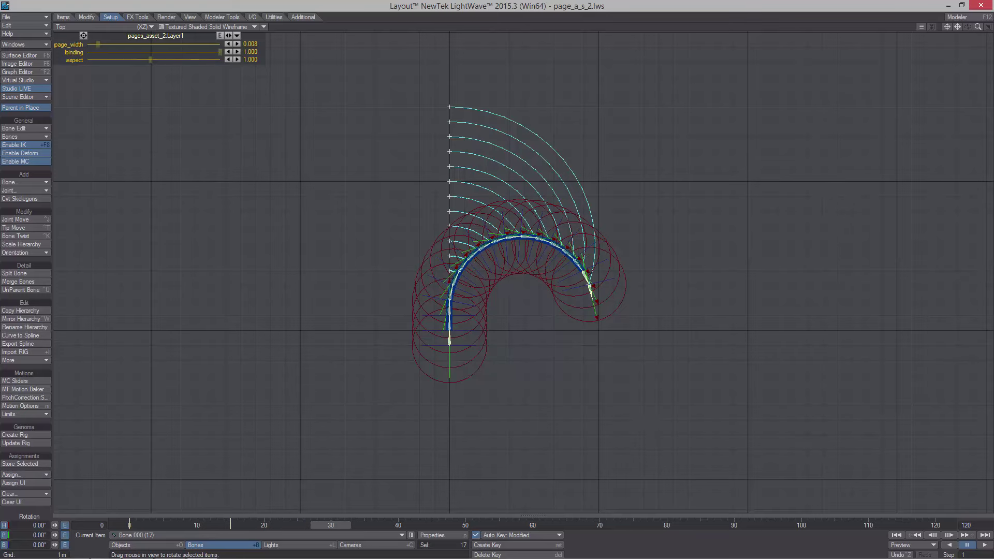
Try to curl the page at frame 30 by rotating four bones near its fixed end to a heading of 40.00°
scroll(470, 291, up, 1)
right_drag(327, 132, 486, 324)
right_drag(344, 148, 603, 509)
drag(344, 147, 344, 147)
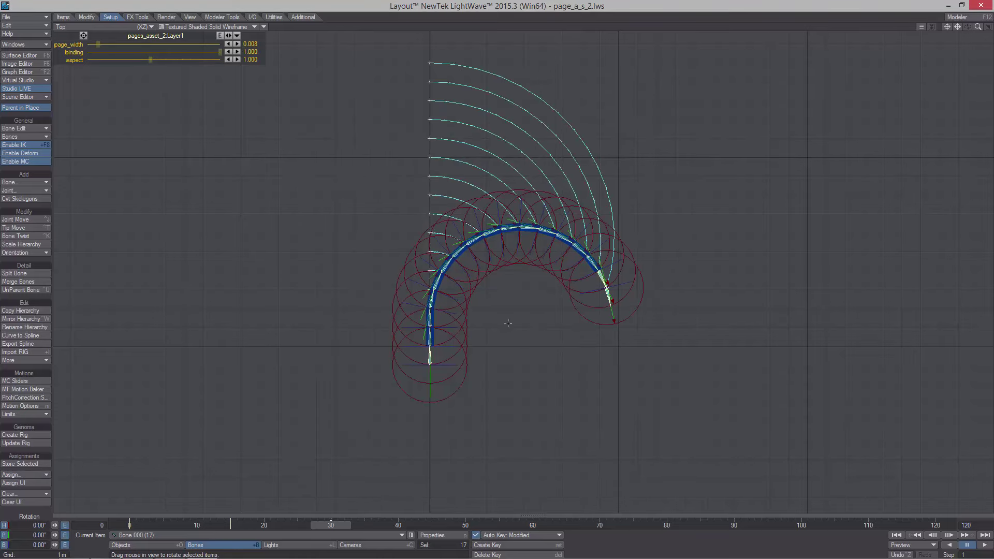
scroll(508, 323, up, 2)
drag(356, 238, 451, 311)
drag(460, 247, 450, 270)
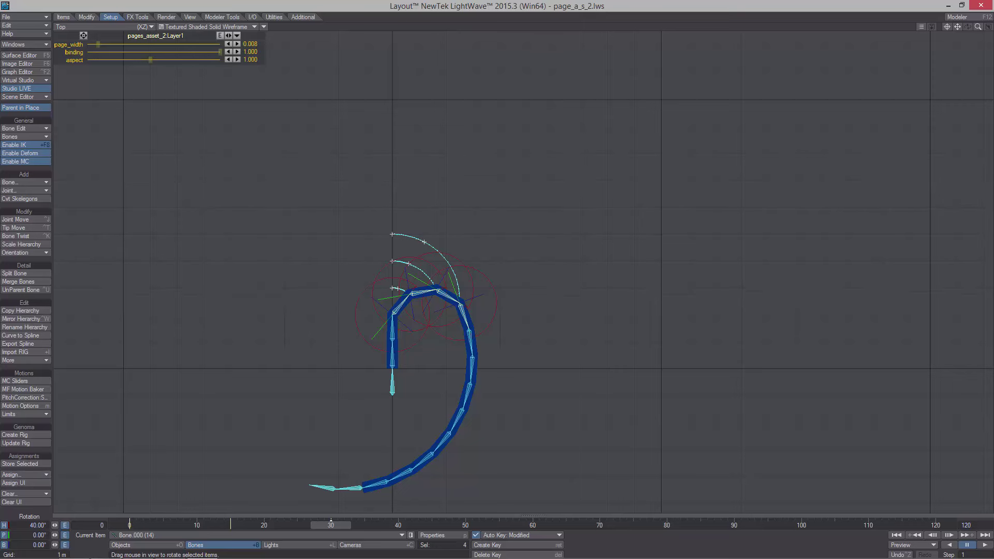
key(ctrl+z)
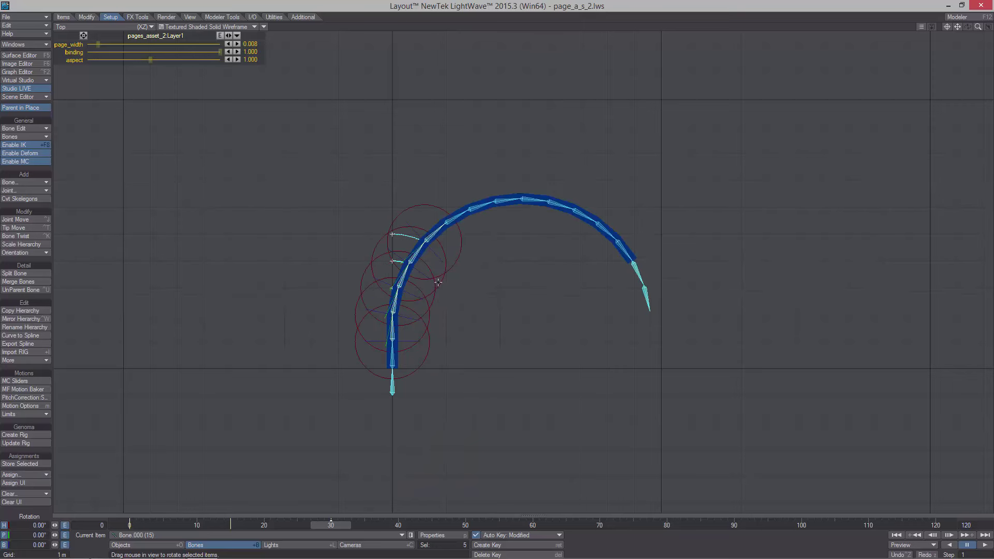
Curl the bones near the page's fixed end at frame 30, and try rotating three outer bones to a heading of -2.20°
drag(438, 283, 438, 305)
scroll(431, 343, down, 2)
right_drag(405, 395, 452, 440)
drag(447, 376, 447, 366)
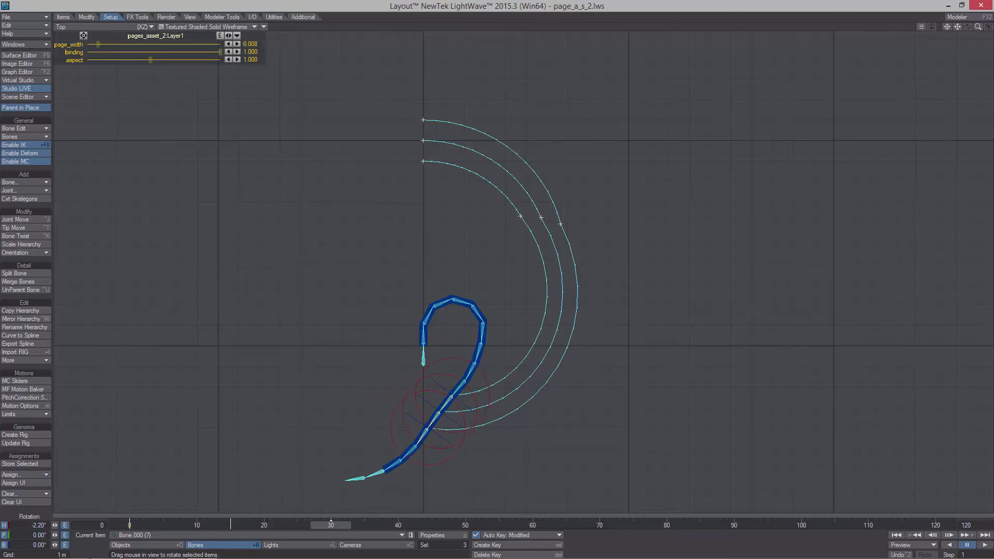
key(ctrl+z)
Select five bones along the outer part of the page and rotate them to a heading of -6.40° at frame 30
scroll(477, 385, up, 3)
alt+drag(313, 456, 343, 330)
drag(409, 406, 339, 293)
drag(472, 314, 438, 315)
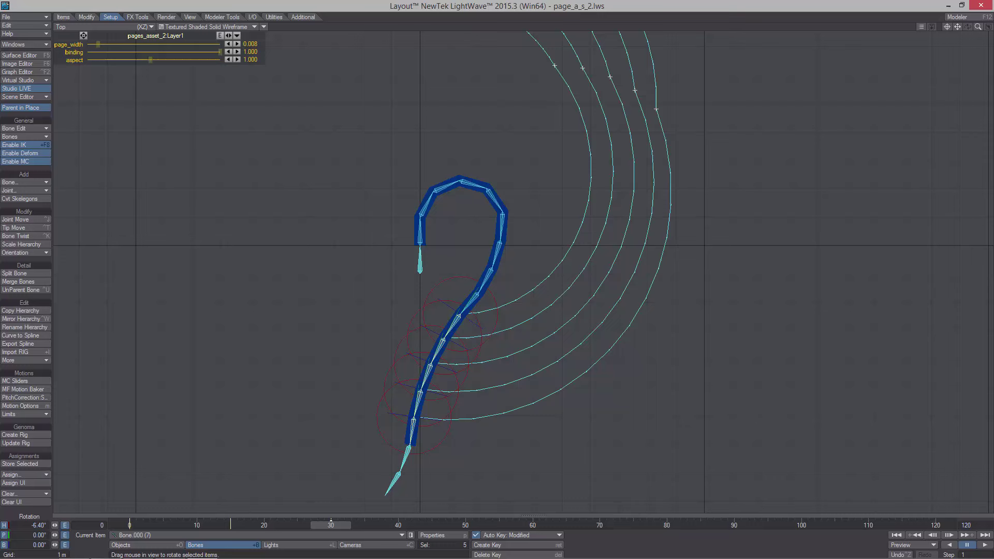
Adjust the heading of Bone.000 (8) and rotate Bone.000 (9) to a heading of 12.80° to smooth the bend
click(477, 295)
drag(510, 320, 527, 320)
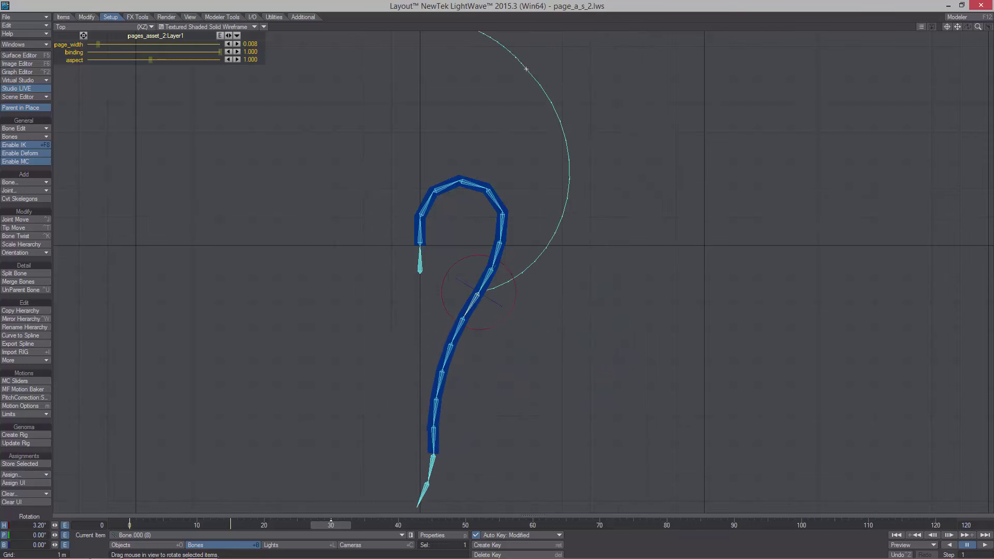
drag(456, 314, 476, 314)
click(491, 270)
drag(529, 250, 535, 249)
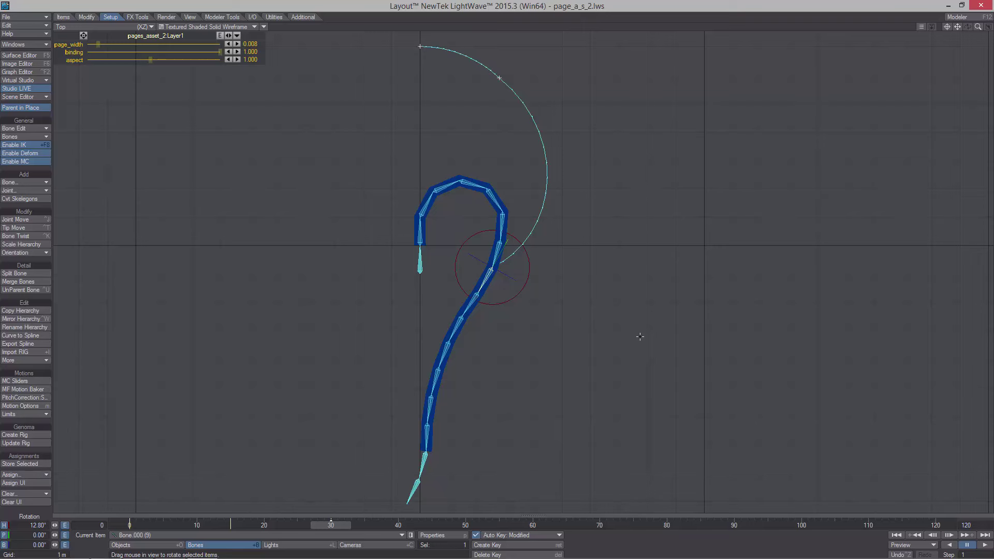
Preview the page turn in the perspective view by scrubbing between frames 11 and 34
drag(331, 526, 203, 525)
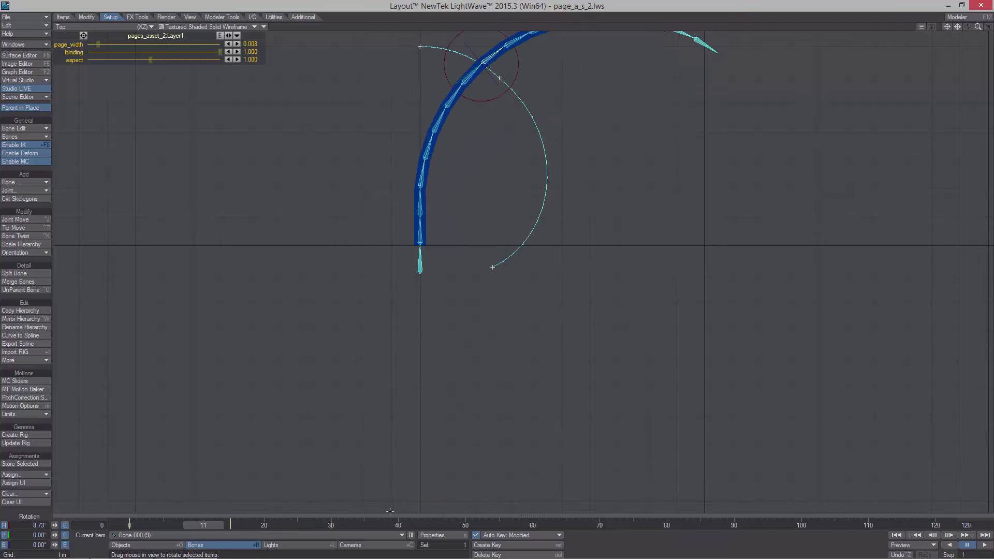
key(4)
scroll(575, 314, down, 3)
alt+drag(575, 314, 541, 308)
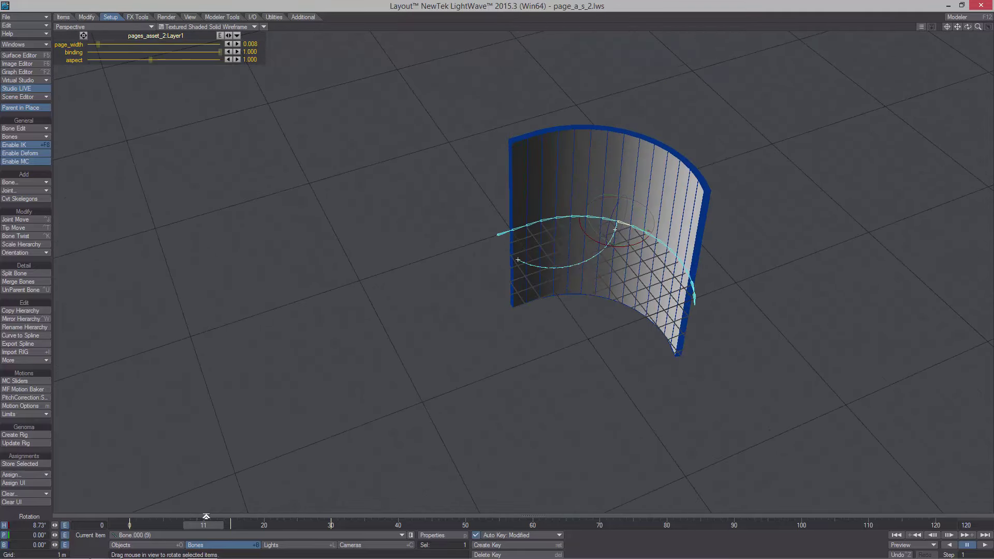
drag(205, 524, 358, 525)
alt+drag(440, 337, 366, 261)
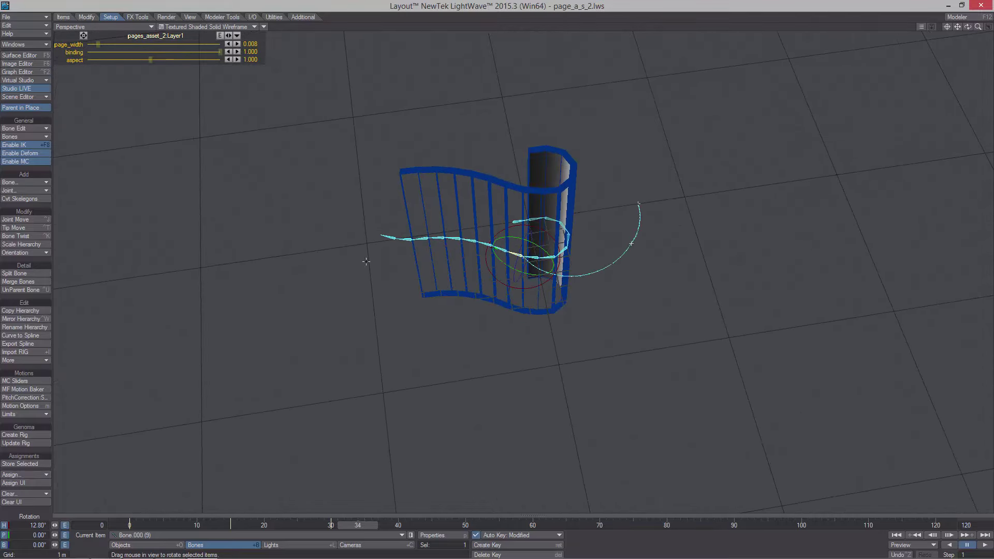
Make the Default surface of pages_asset_2 double sided and close the Surface Editor
click(30, 55)
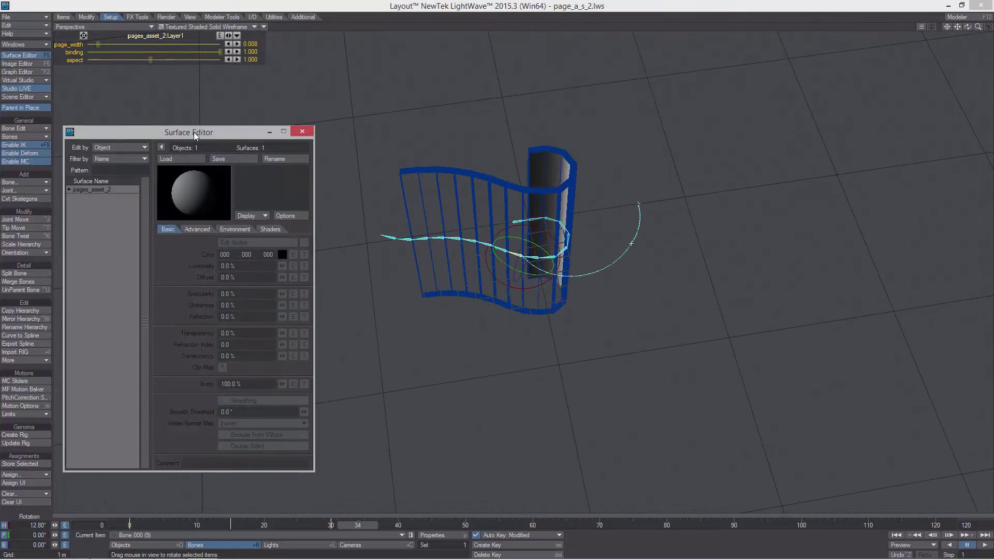
click(219, 170)
click(362, 417)
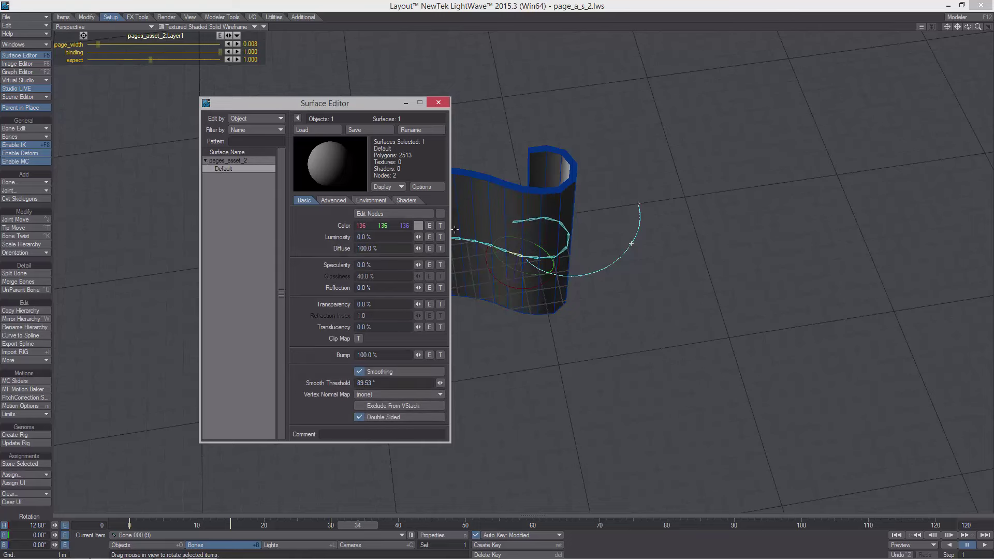
click(440, 101)
alt+drag(357, 192, 523, 161)
In the top view, select six bones along the curl and rotate them until Bone.000 (10) has a heading of 13.30°
key(2)
scroll(399, 174, down, 3)
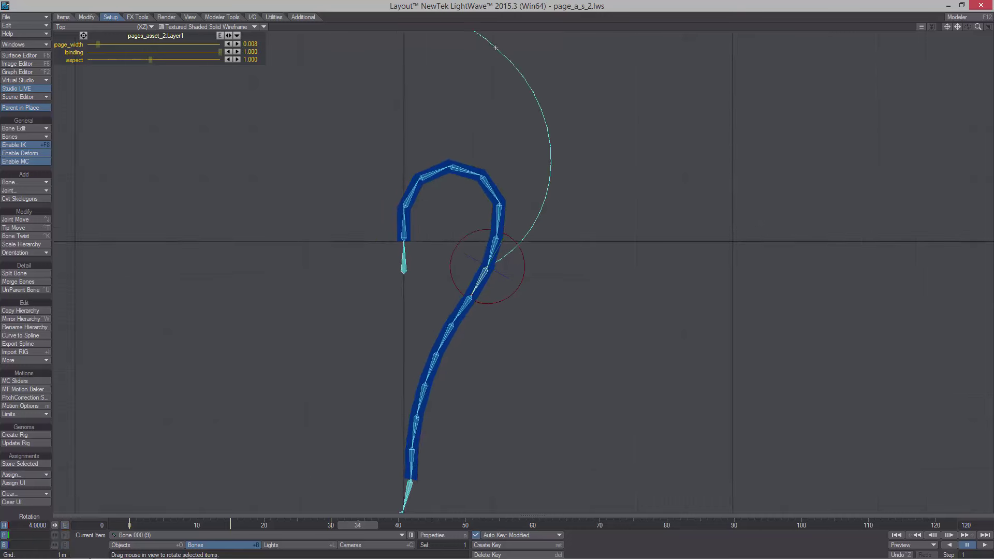
click(432, 199)
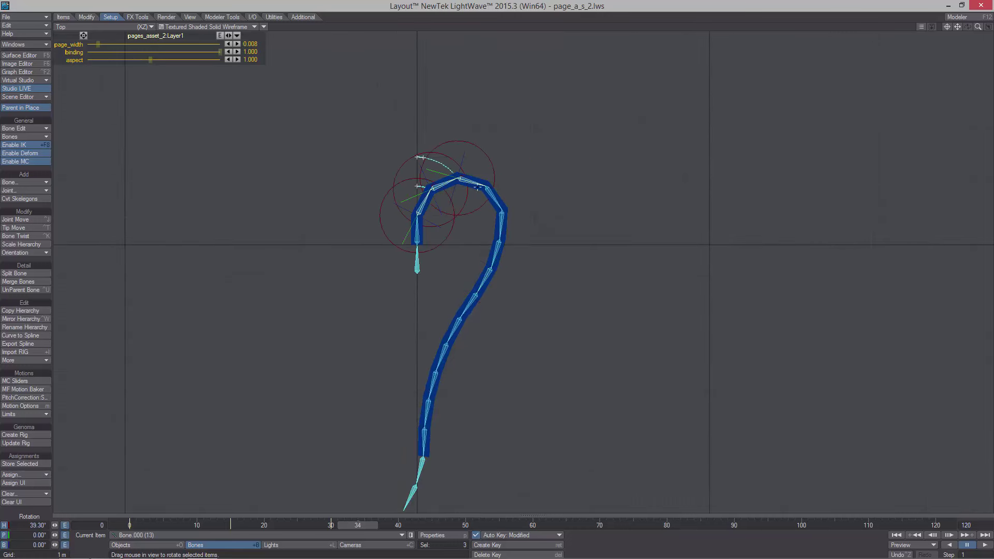
shift+click(501, 251)
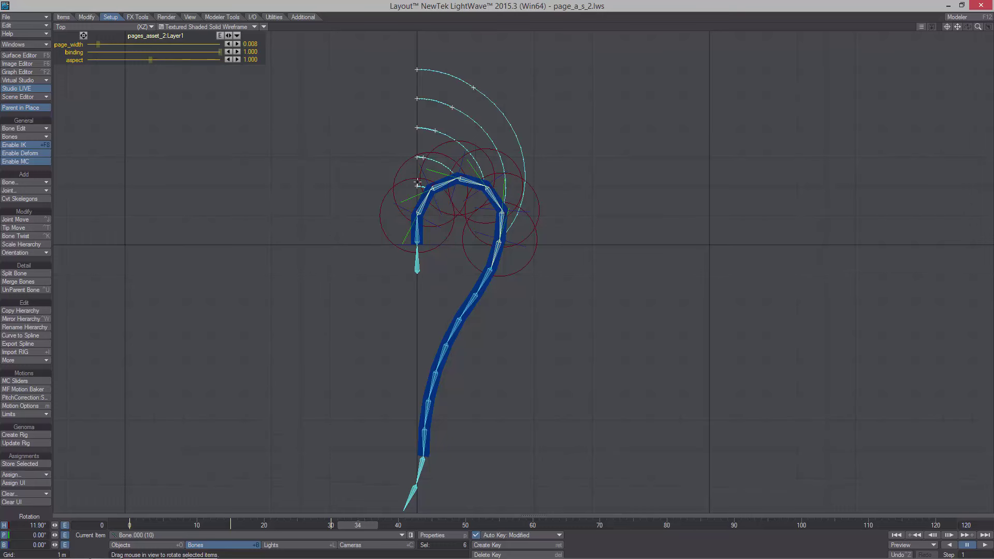
drag(417, 183, 420, 186)
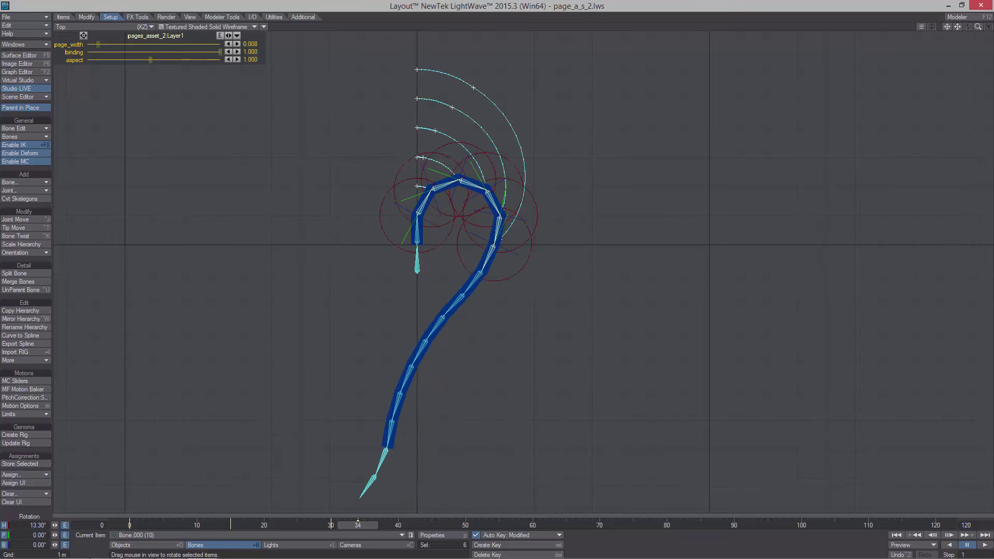
Create a motion key at frame 30 for the six selected bones
key(Return)
key(BackSpace)
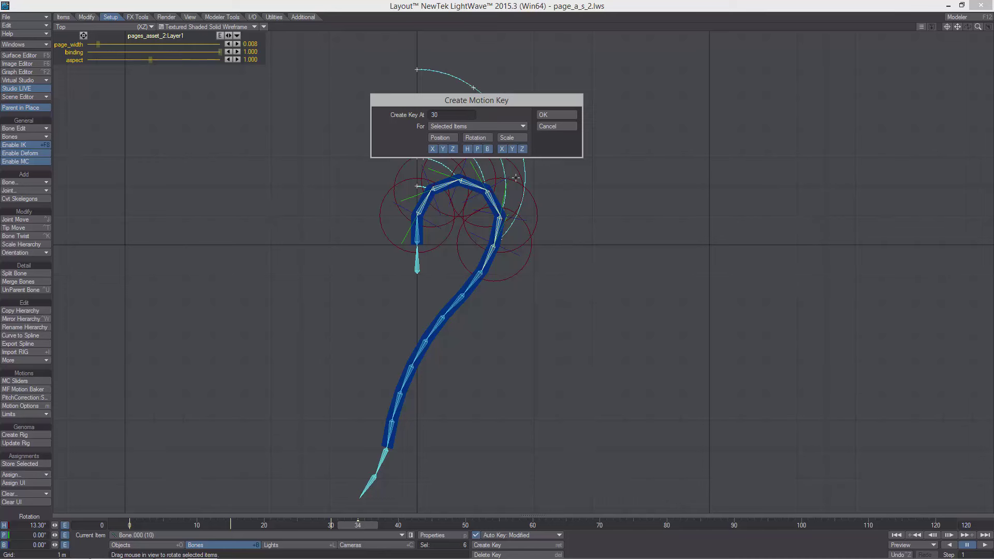
text(0)
key(Return)
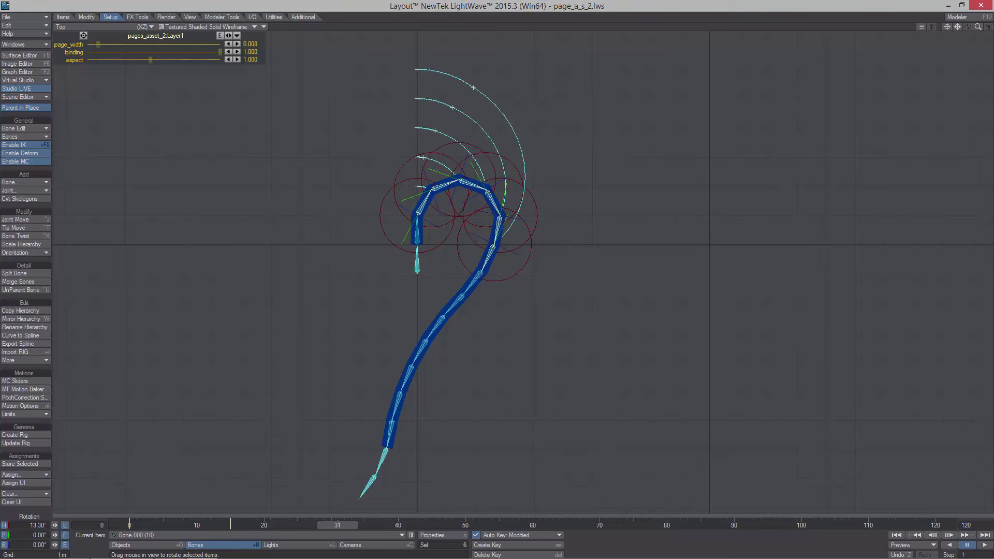
Fine-tune the individual bones after the curl at frame 30, setting Bone.000 (8) to a heading of 0.20°
drag(978, 27, 982, 26)
key(Up)
key(Down)
key(Down)
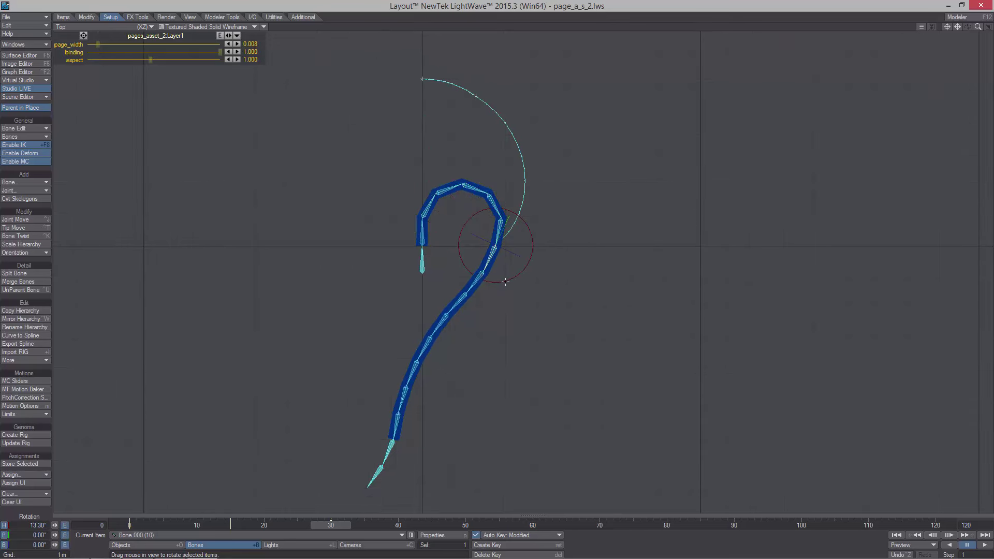
mouse_move(520, 264)
mouse_down()
mouse_move(528, 282)
mouse_move(522, 267)
mouse_up()
key(Down)
key(Down)
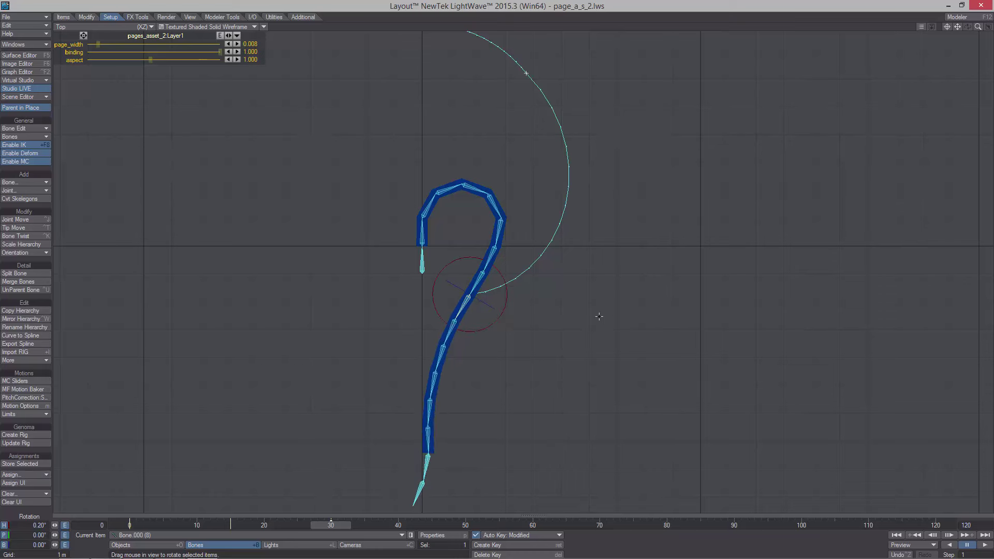
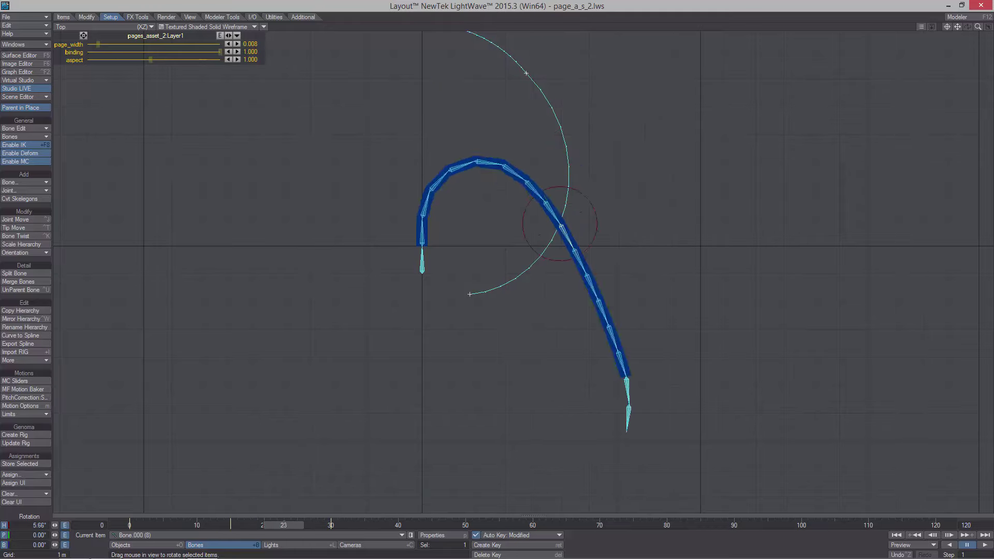
Return to frame 0 and select all 17 bones in the perspective view
drag(283, 525, 129, 525)
key(4)
ctrl+alt+drag(497, 311, 658, 264)
mouse_move(133, 525)
mouse_down()
mouse_move(318, 526)
mouse_move(129, 525)
mouse_up()
ctrl+alt+drag(445, 310, 530, 366)
right_drag(346, 120, 829, 362)
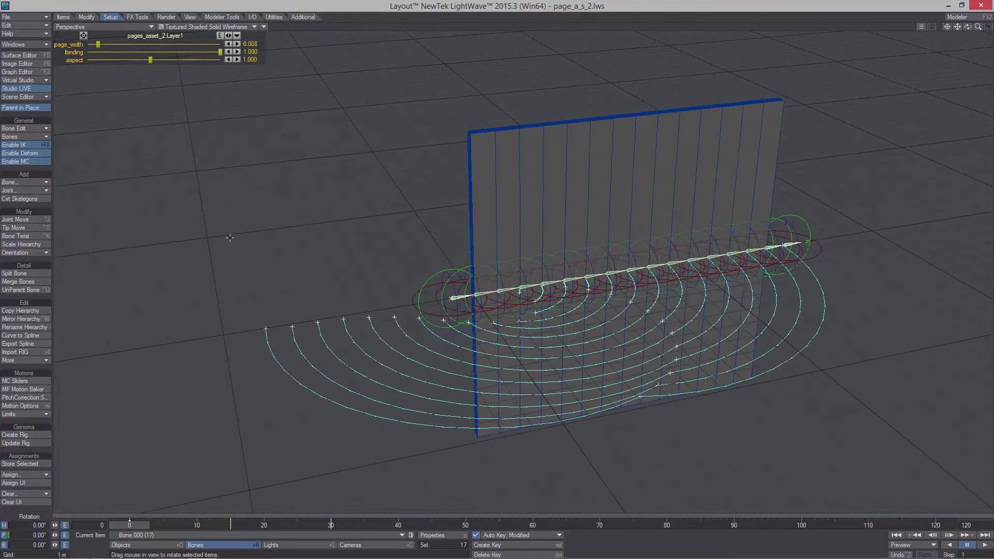
Open the bones' motion curves in the Graph Editor and select all of their channels
click(18, 72)
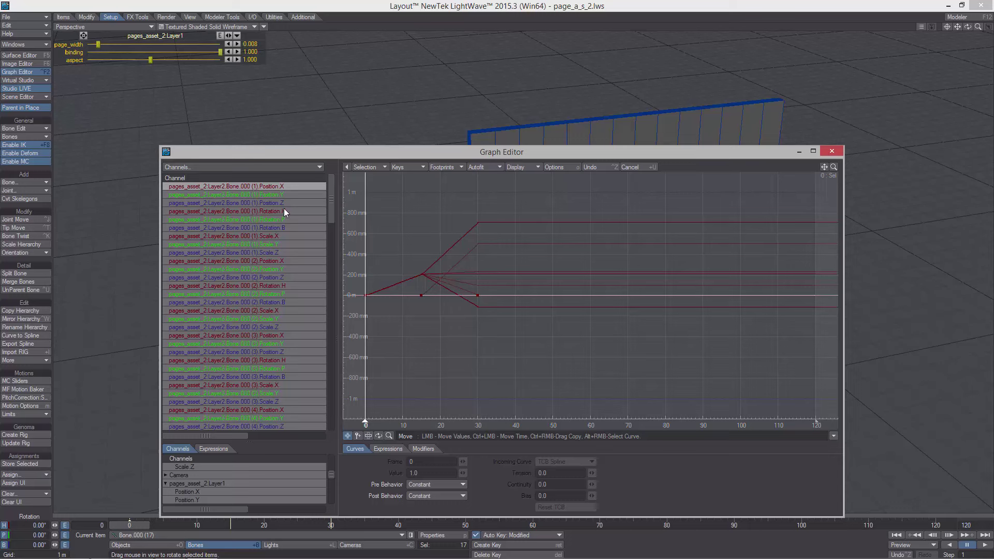
mouse_move(330, 195)
mouse_down()
mouse_move(315, 423)
mouse_move(284, 418)
mouse_move(326, 374)
mouse_move(326, 176)
mouse_up()
click(291, 428)
shift+click(275, 187)
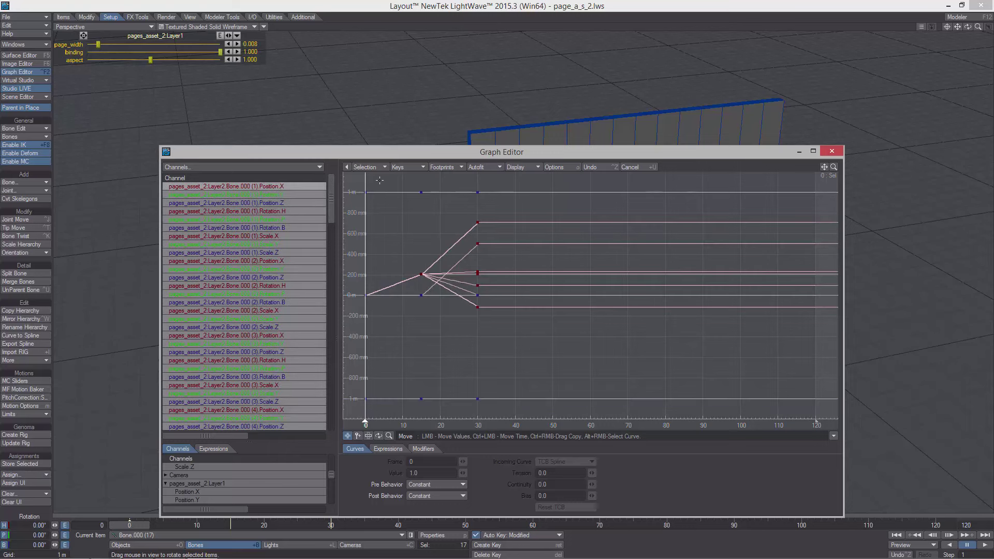
Set the incoming curve of all bone channel keys to Hermite Spline and close the Graph Editor
right_drag(365, 176, 563, 413)
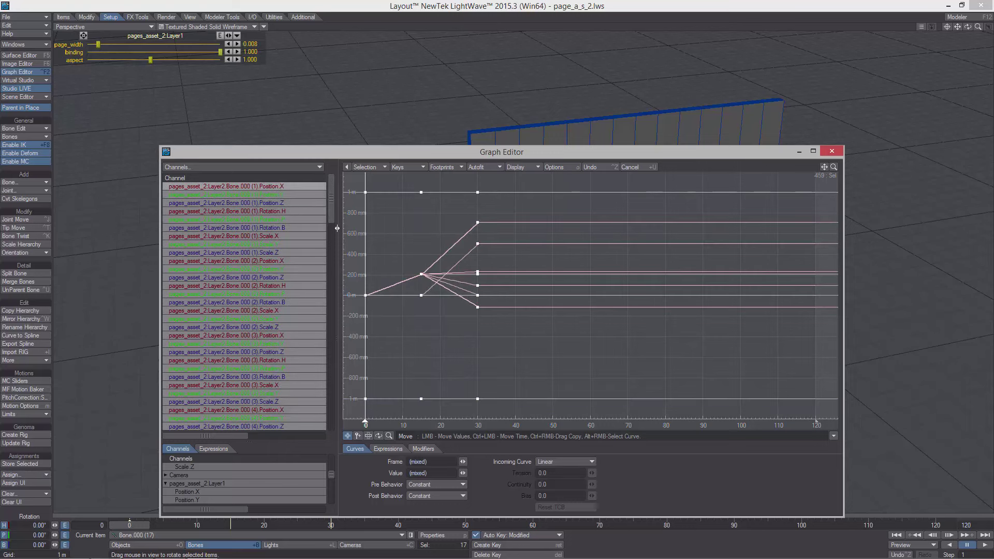
drag(332, 218, 332, 372)
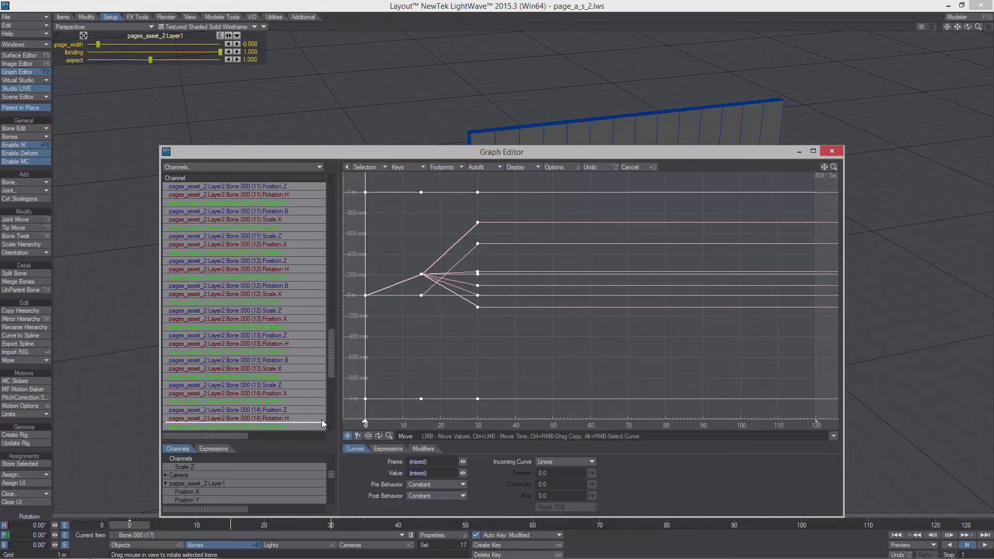
ctrl+alt+drag(486, 266, 483, 332)
click(564, 462)
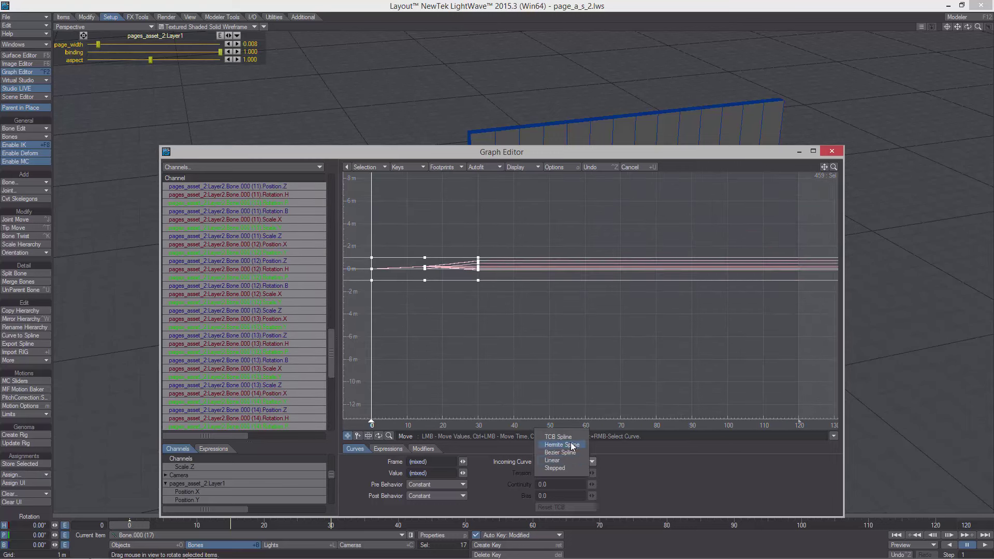
click(572, 446)
click(832, 150)
Switch to object selection mode and limit the viewport grid to displaying the origin only
alt+drag(608, 232, 552, 259)
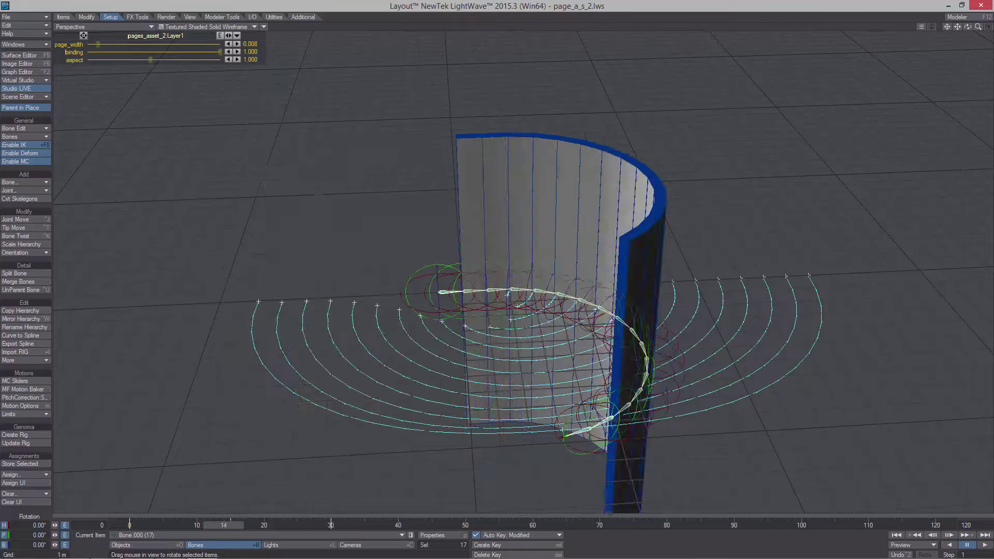
alt+drag(472, 273, 352, 349)
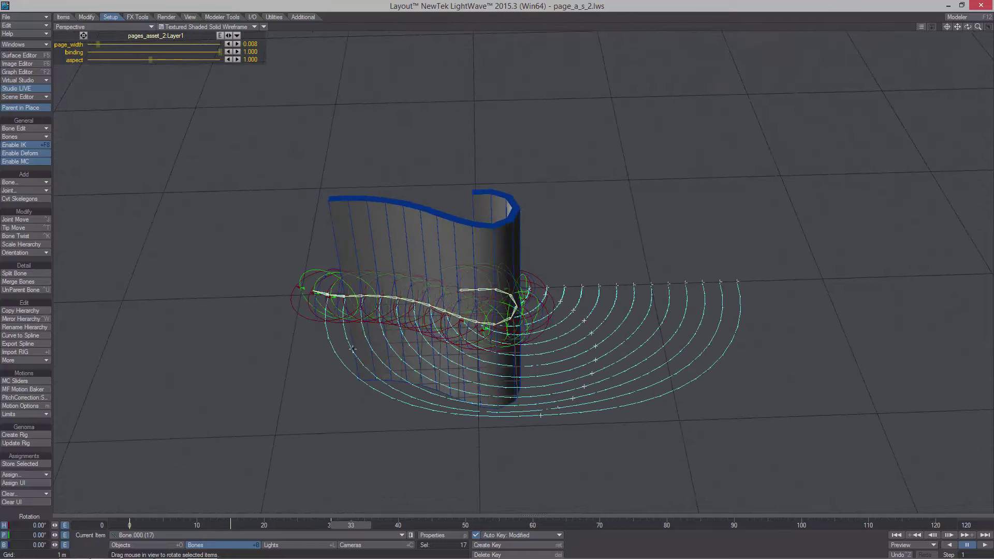
click(154, 545)
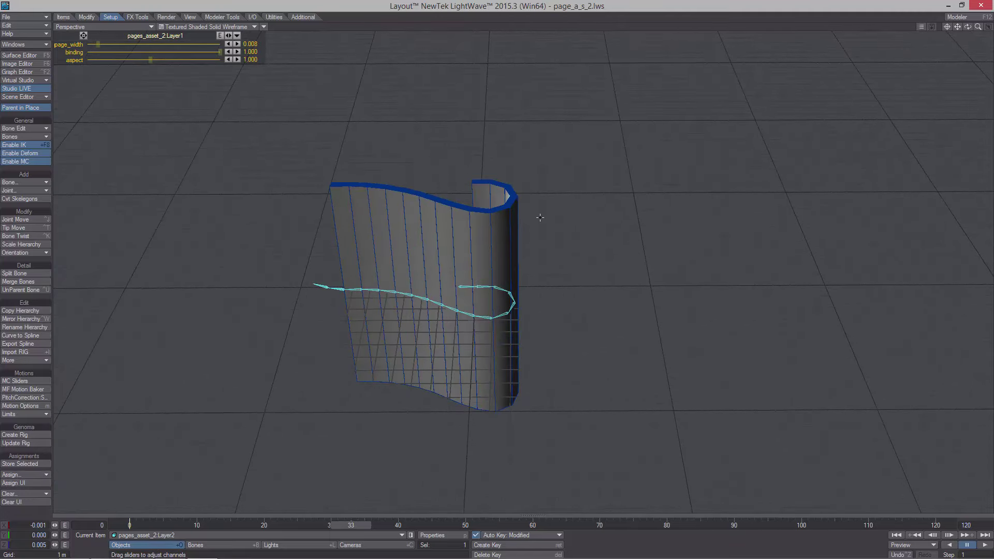
key(d)
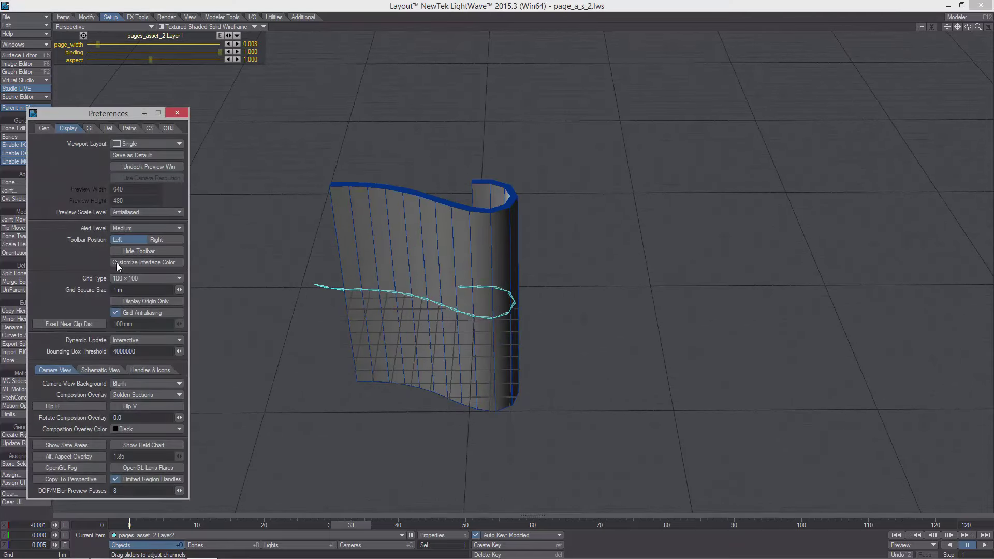
click(119, 302)
click(177, 113)
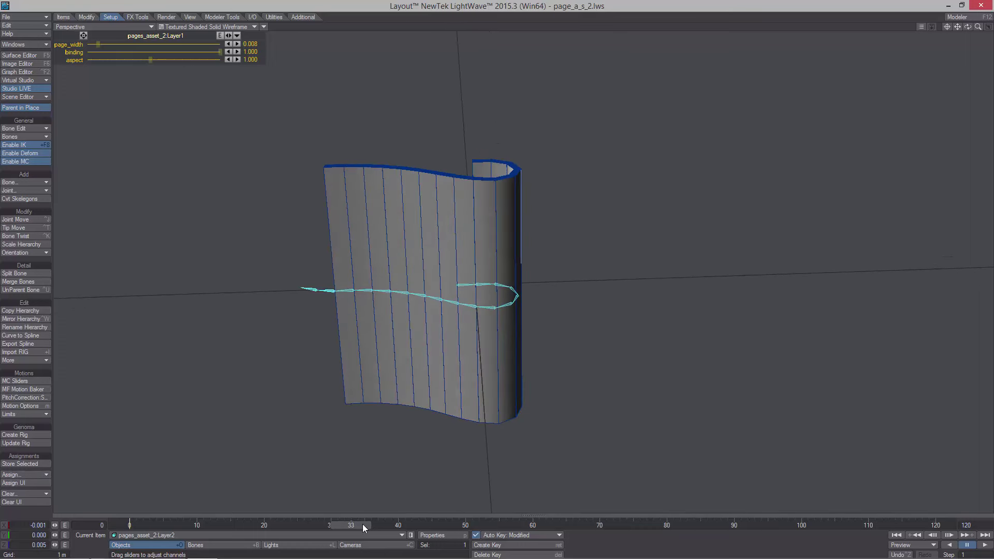
Return the timeline to frame 0 and open the displacement node editor of the page object pages_asset_2:Layer1
drag(363, 526, 140, 525)
alt+drag(549, 290, 371, 278)
scroll(370, 278, up, 1)
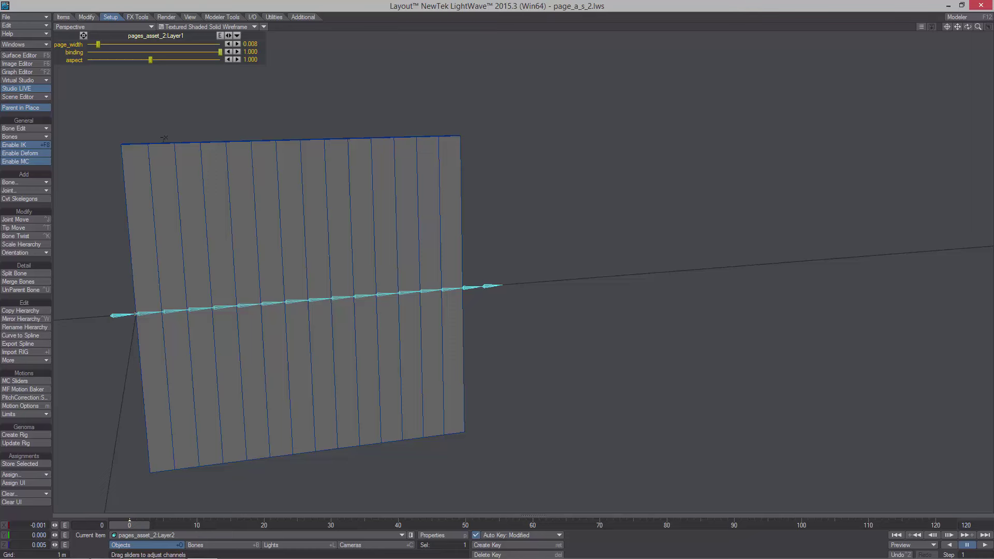
alt+drag(163, 138, 107, 142)
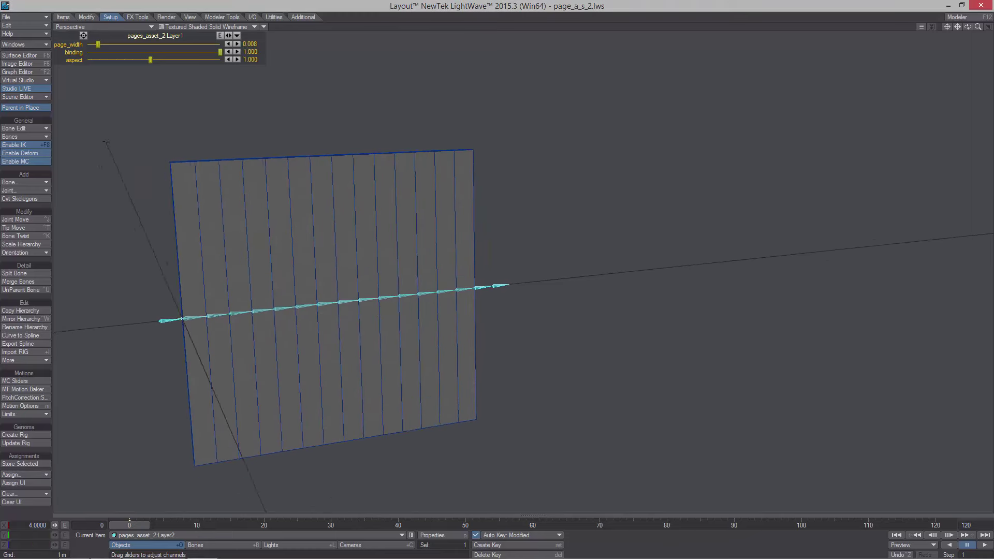
alt+drag(565, 192, 528, 190)
click(436, 222)
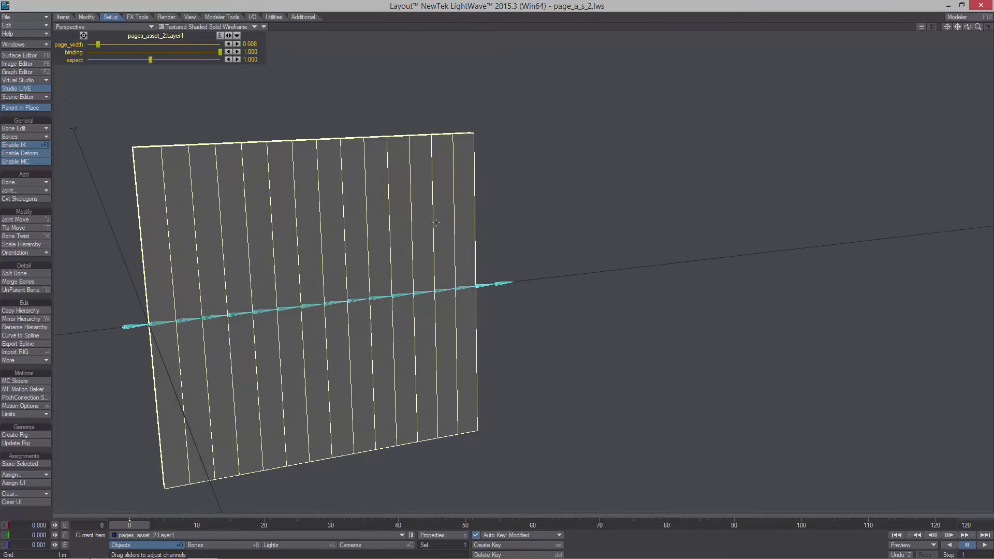
key(p)
click(758, 138)
click(822, 231)
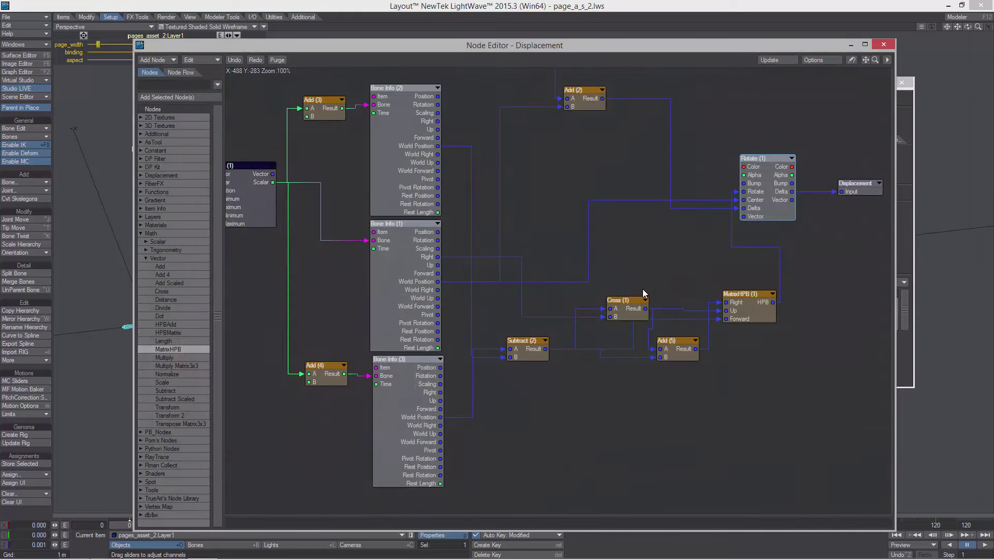
Move the Input and Vector Scalar (1) nodes down, away from the thickness and gradient nodes
mouse_move(647, 293)
alt+mouse_down()
mouse_move(732, 230)
mouse_move(748, 246)
alt+mouse_up()
alt+drag(547, 303, 702, 441)
mouse_move(585, 240)
alt+mouse_down()
mouse_move(570, 321)
mouse_move(508, 263)
mouse_move(479, 324)
alt+mouse_up()
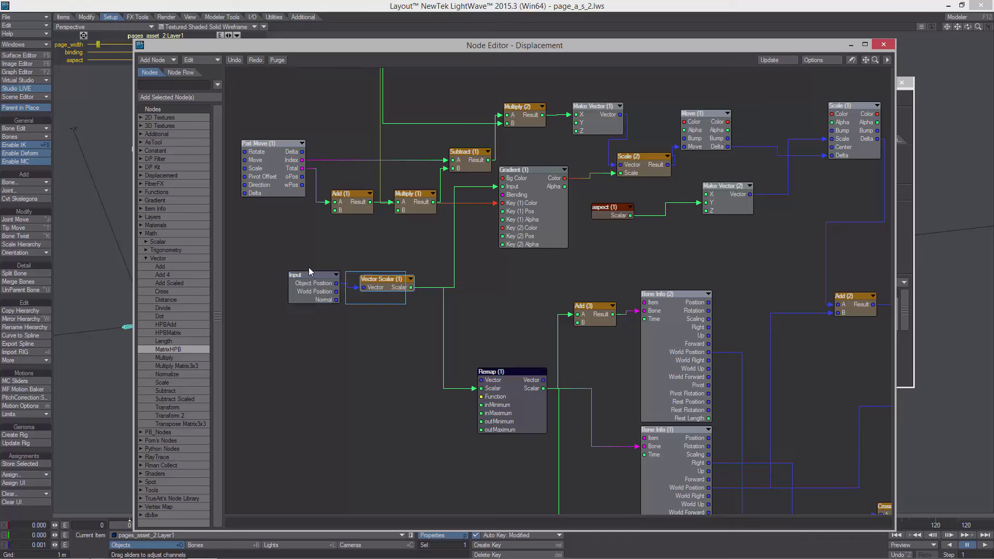
drag(308, 268, 308, 267)
drag(375, 285, 350, 367)
Shift the upper network of Multiply, Gradient (1), Move and Scale nodes up and away from the bone nodes
alt+drag(543, 235, 431, 342)
drag(851, 348, 233, 126)
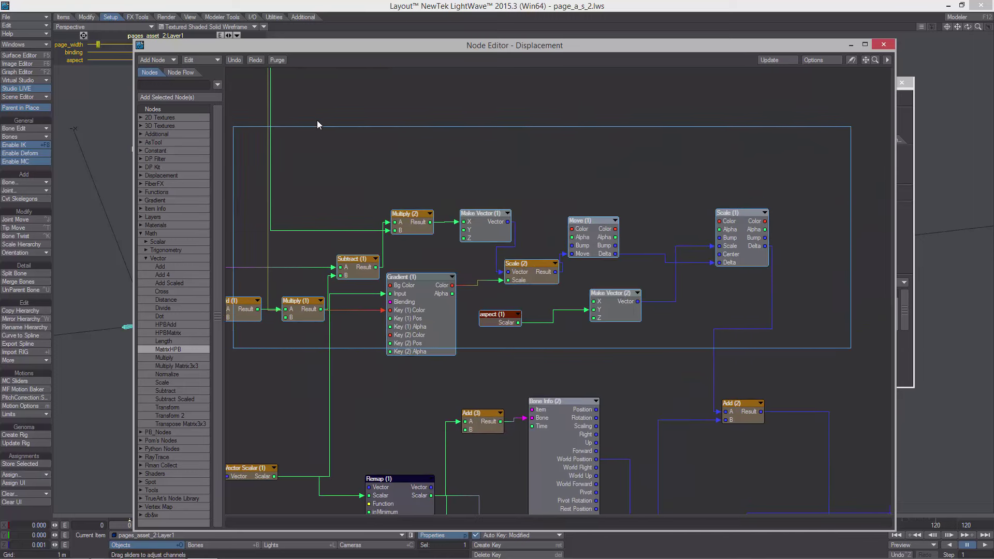
drag(317, 125, 244, 151)
drag(496, 306, 377, 216)
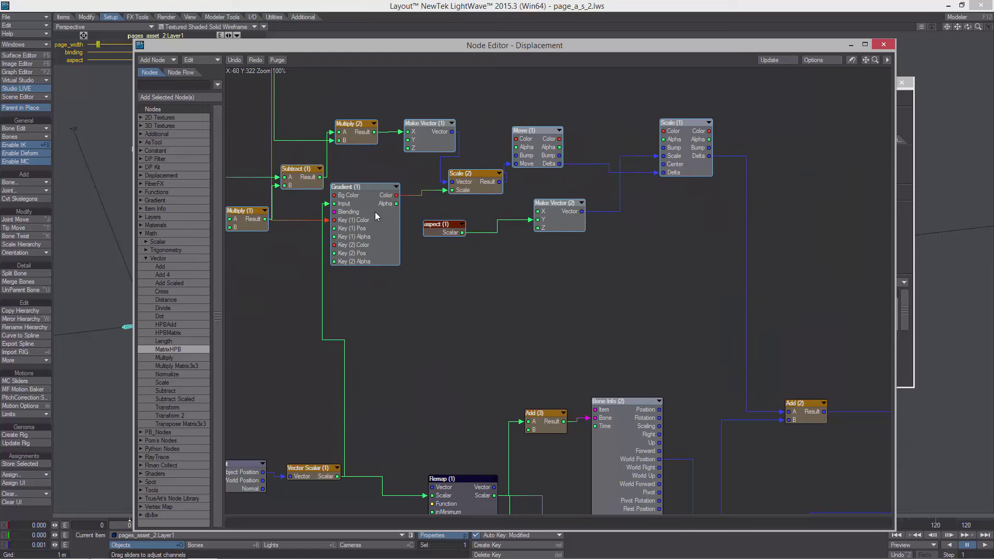
alt+drag(314, 120, 502, 266)
drag(401, 225, 281, 191)
alt+drag(353, 200, 552, 179)
drag(510, 222, 459, 163)
drag(482, 166, 227, 370)
Reposition the Input and Vector Scalar (1) nodes, and place the Part Move (1) node down to their left
alt+drag(380, 335, 327, 300)
alt+drag(723, 406, 384, 174)
alt+drag(541, 169, 549, 101)
alt+drag(354, 310, 704, 301)
drag(530, 265, 735, 405)
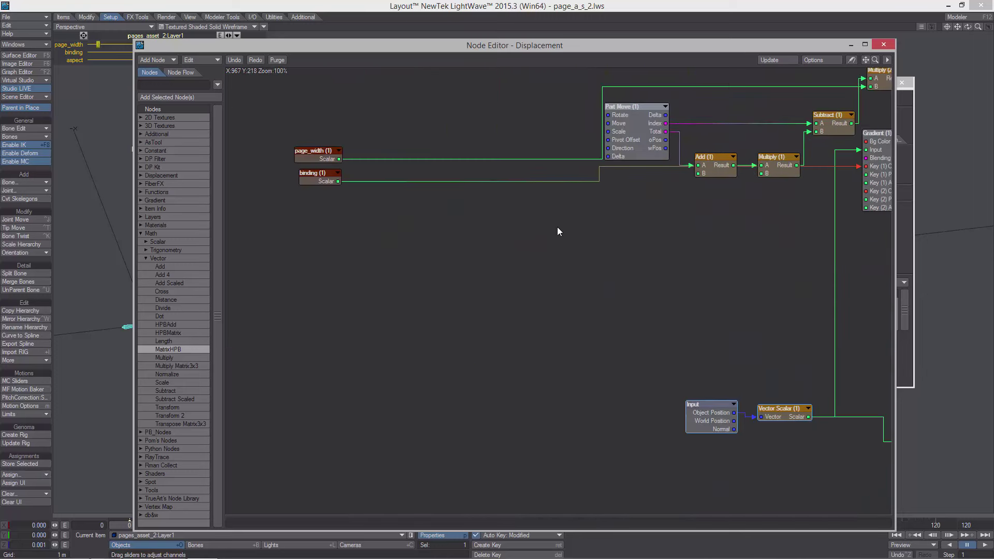
drag(619, 157, 469, 360)
alt+drag(721, 315, 462, 125)
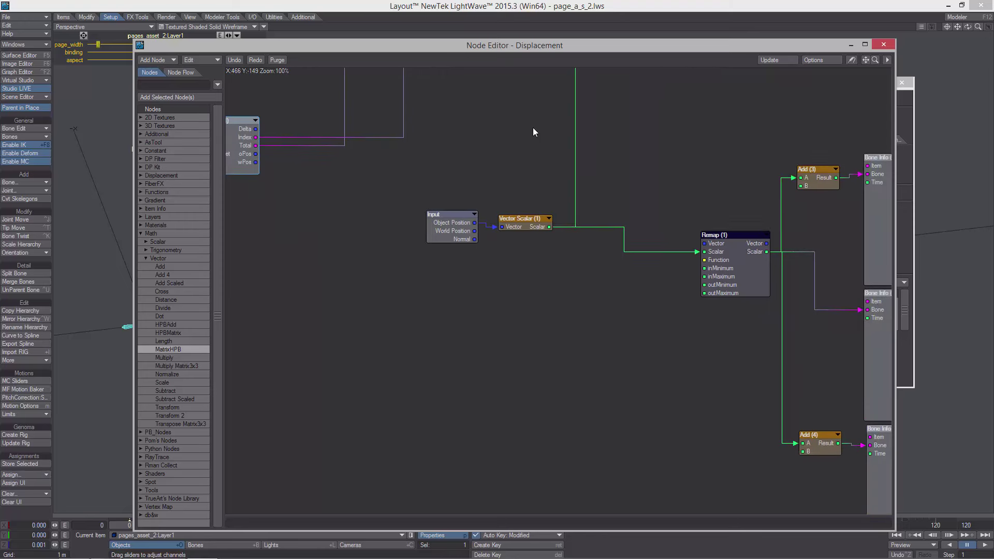
Add a new Gradient node in the free space below the Remap (1) node
alt+drag(588, 127, 522, 108)
alt+drag(641, 163, 582, 118)
right_click(478, 282)
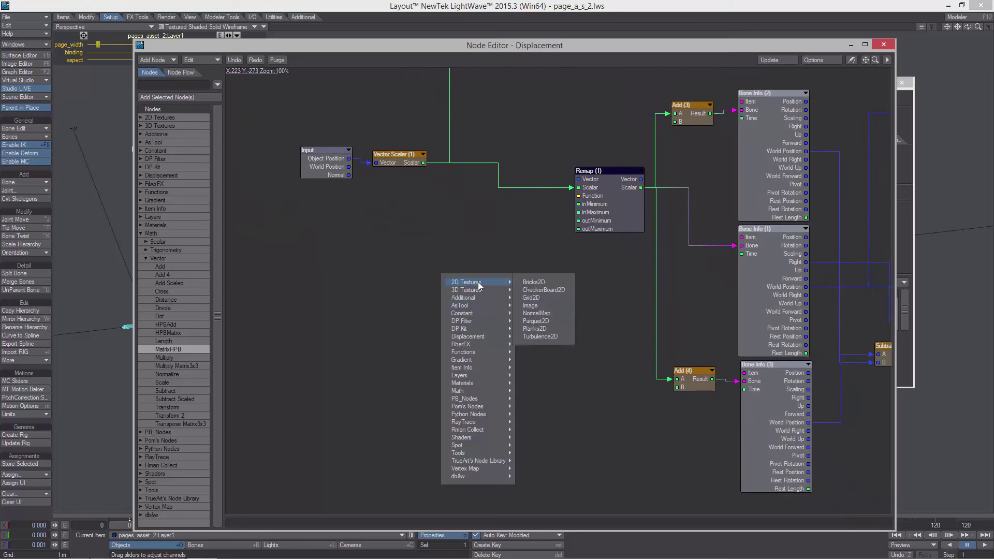
mouse_move(482, 360)
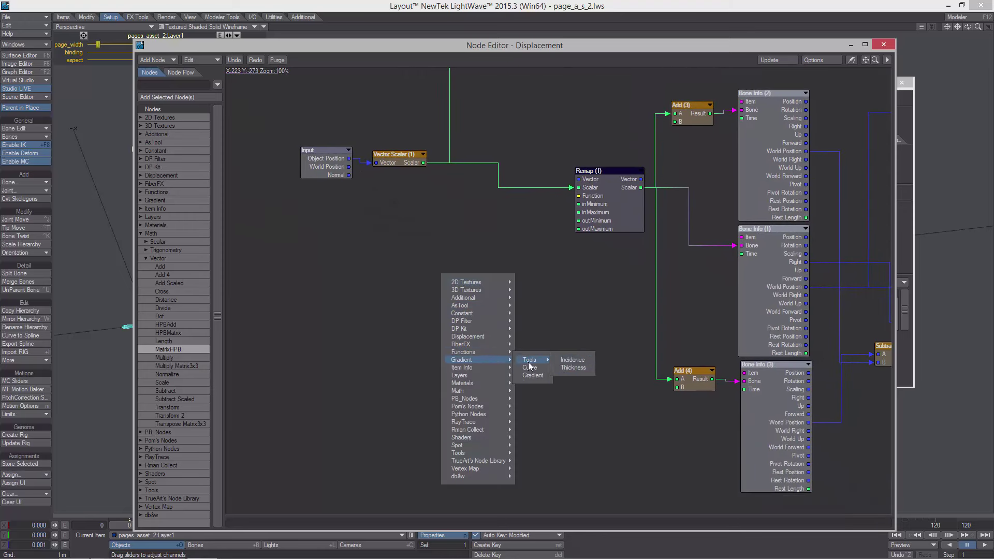
click(532, 376)
Give the new gradient a second key at position 1.0, show the outputs of its keys, and color the second key white
double_click(556, 291)
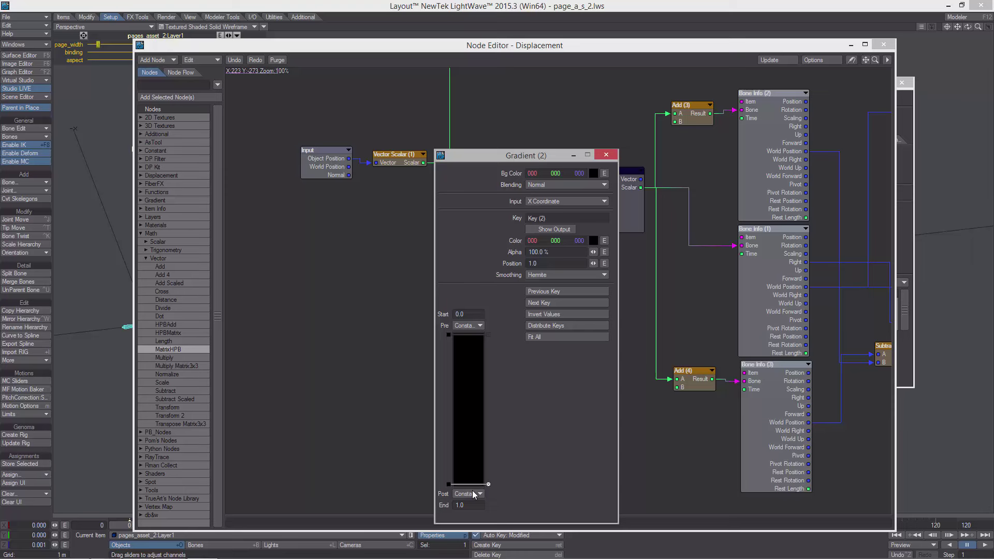
click(466, 334)
drag(540, 158, 418, 134)
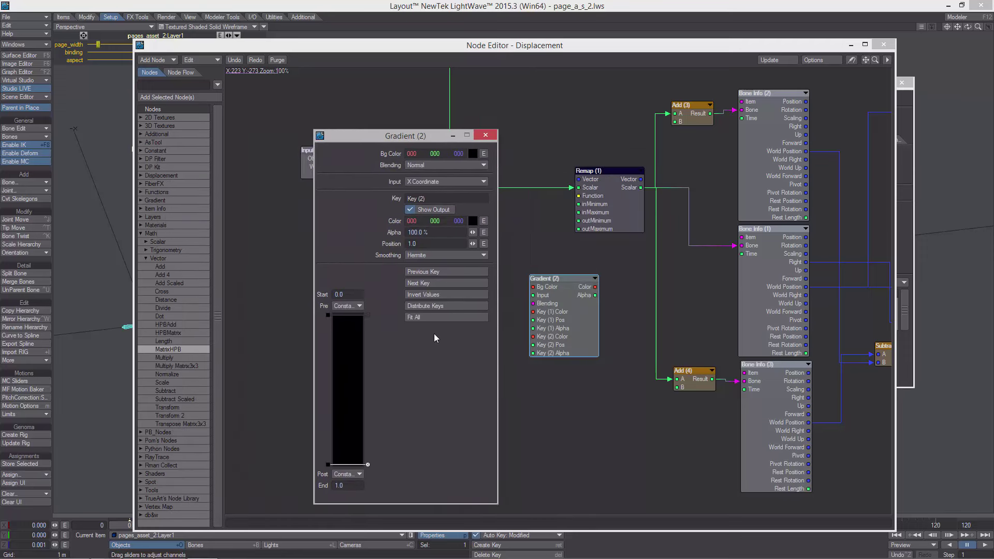
click(472, 220)
click(510, 413)
click(511, 430)
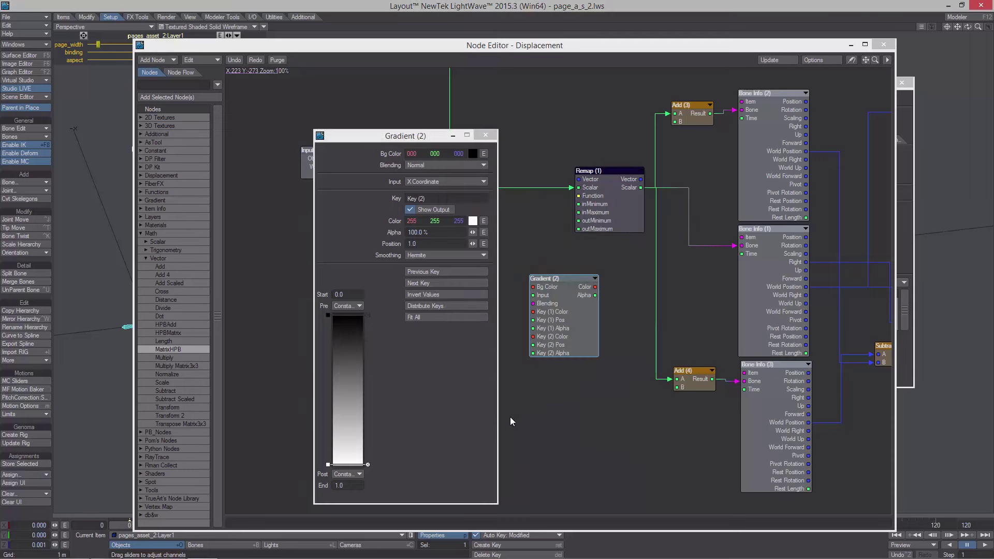
click(485, 135)
Connect the Part Move (1) Index output to the Input of Gradient (2) and place the gradient below the Remap node
alt+drag(397, 230, 482, 303)
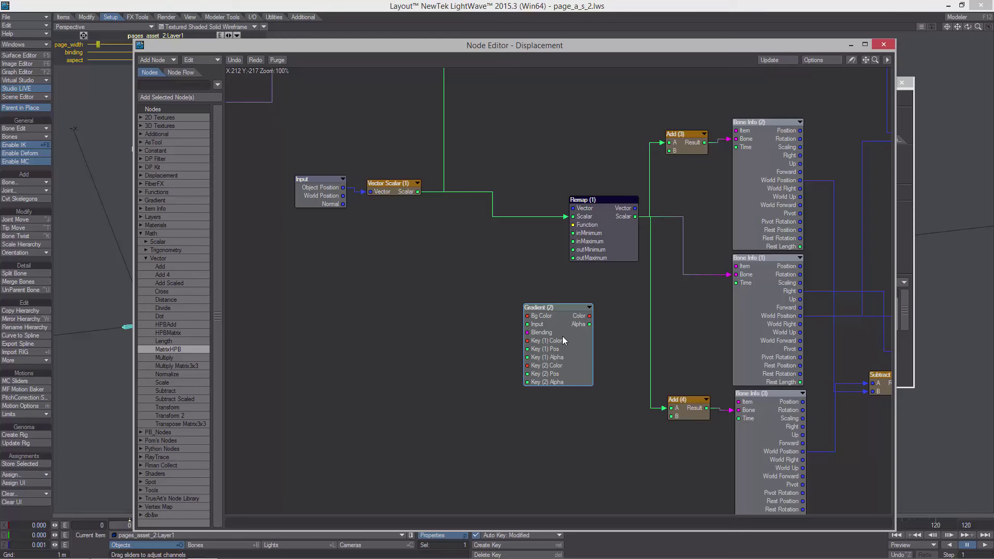
alt+drag(563, 337, 663, 386)
drag(663, 385, 474, 371)
alt+drag(378, 328, 506, 370)
drag(353, 192, 566, 400)
alt+drag(680, 409, 508, 341)
drag(442, 336, 592, 308)
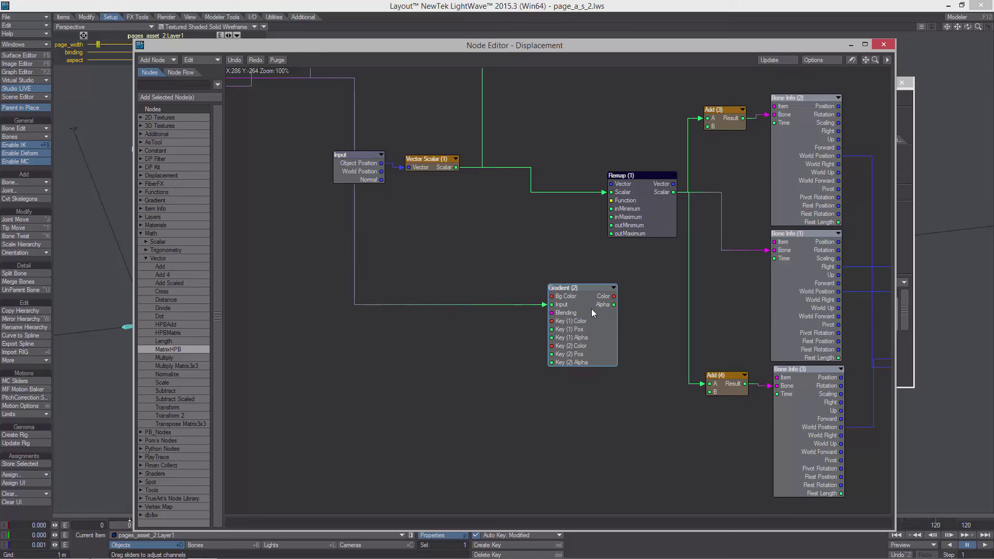
Add a Scalar constant node beside Gradient (2) and rename it turn
right_click(456, 351)
mouse_move(487, 382)
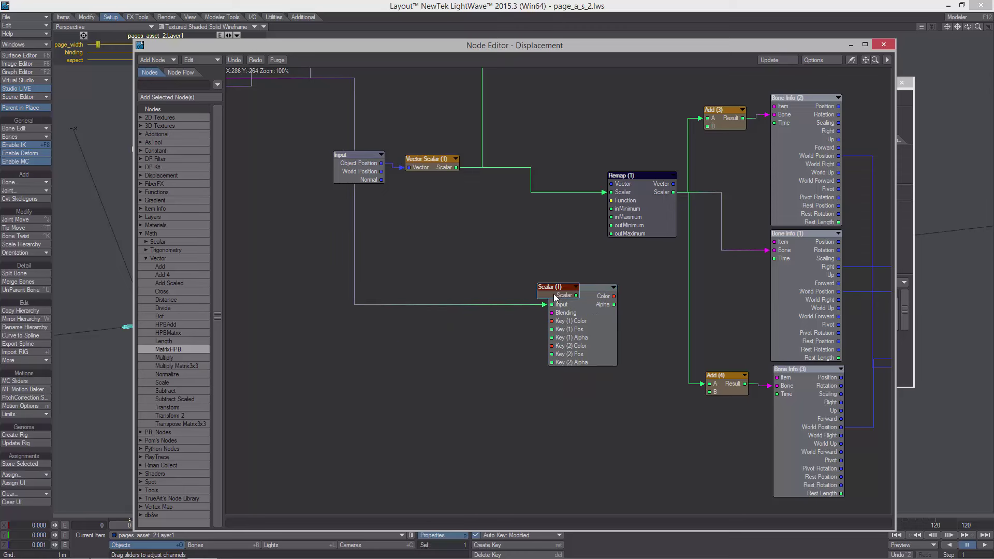
right_click(420, 352)
click(423, 377)
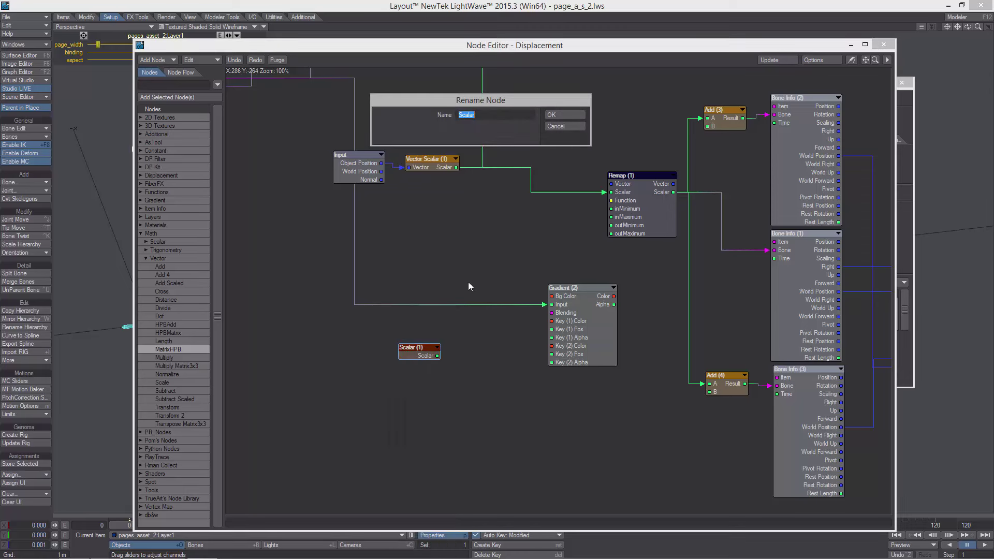
text(turn)
click(561, 116)
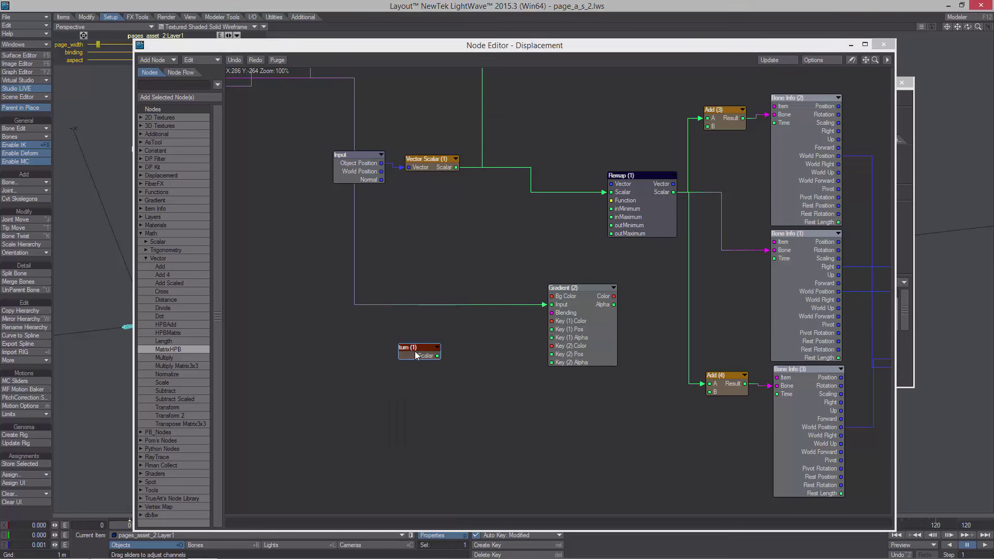
drag(415, 355, 425, 339)
Create an envelope for the turn scalar and connect its output to Key (1) Pos of Gradient (2)
double_click(439, 335)
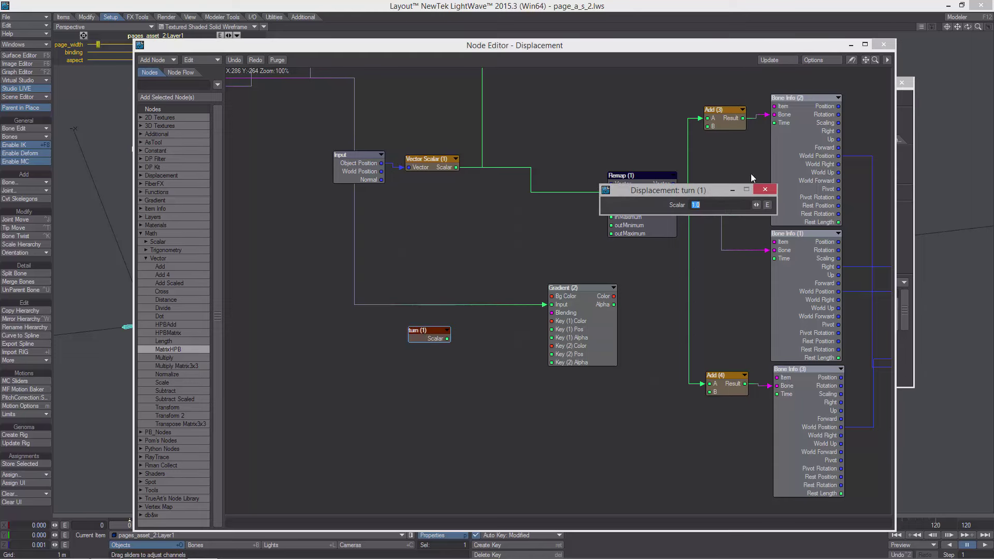
click(767, 205)
click(831, 151)
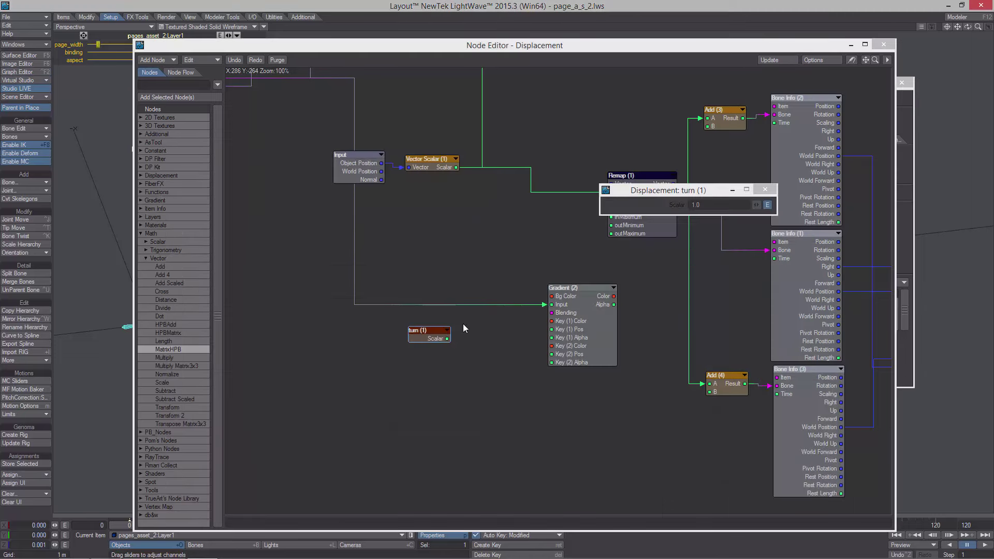
click(769, 190)
drag(435, 338, 442, 335)
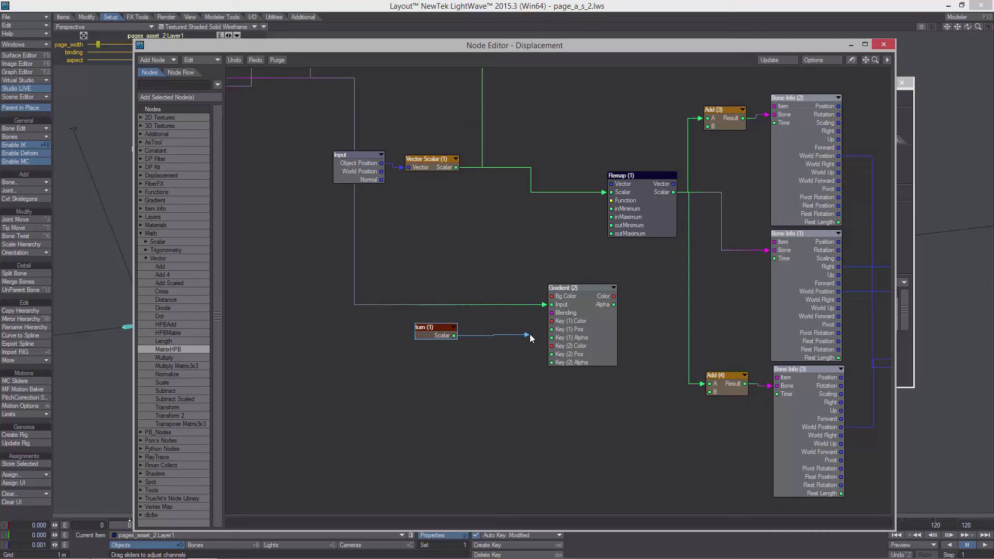
drag(530, 334, 551, 329)
Add another Scalar constant node below the turn node and rename it spread
right_click(355, 351)
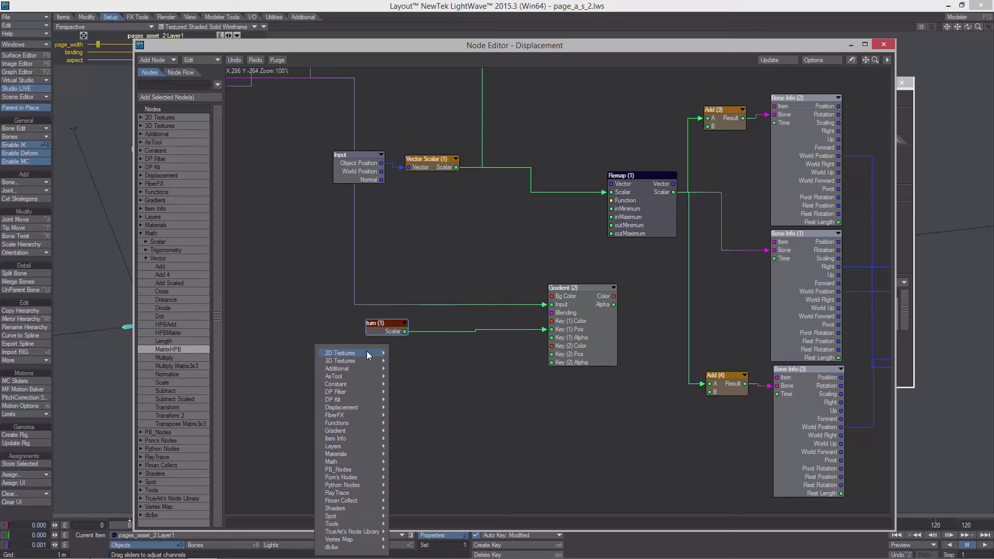
mouse_move(362, 399)
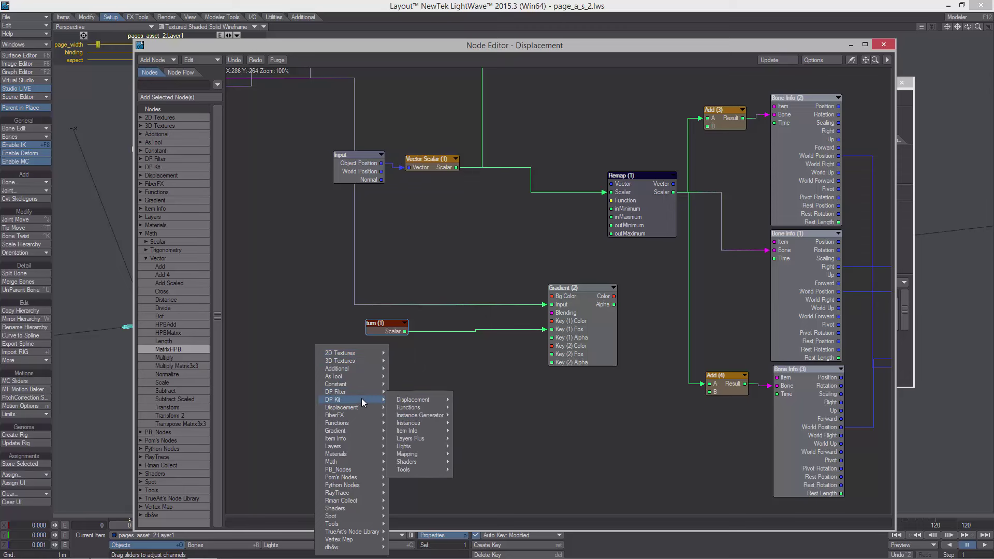
click(428, 429)
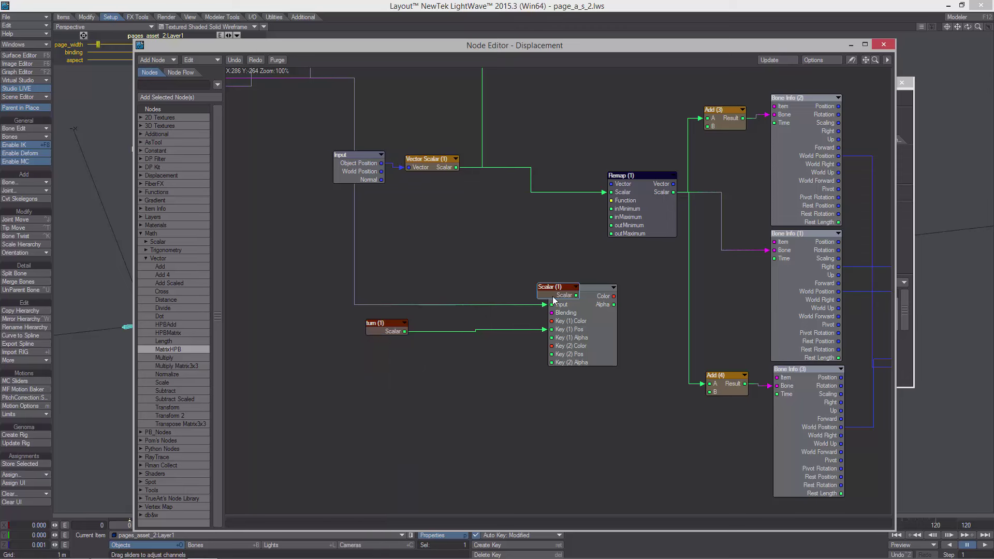
drag(554, 300, 386, 360)
right_click(386, 360)
click(392, 375)
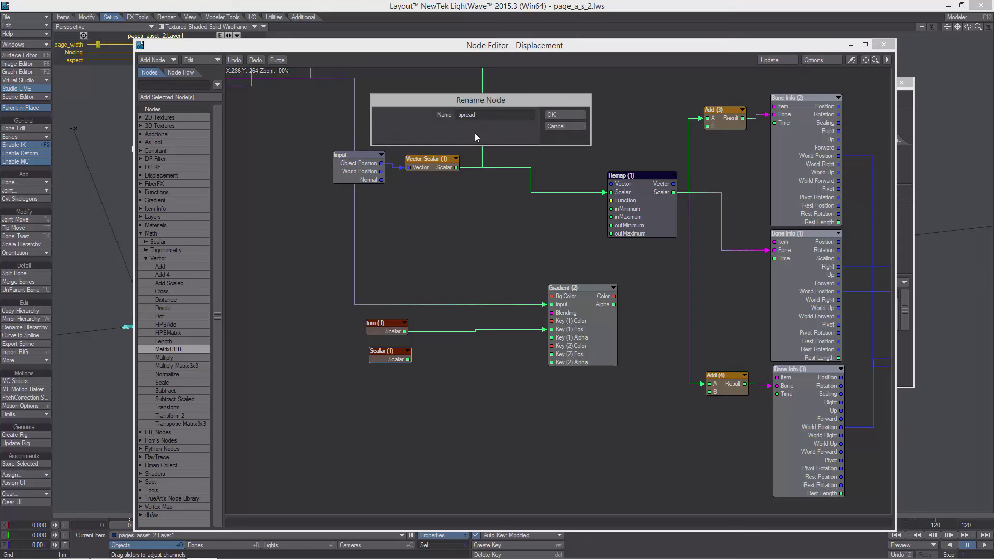
click(552, 114)
drag(400, 360, 404, 360)
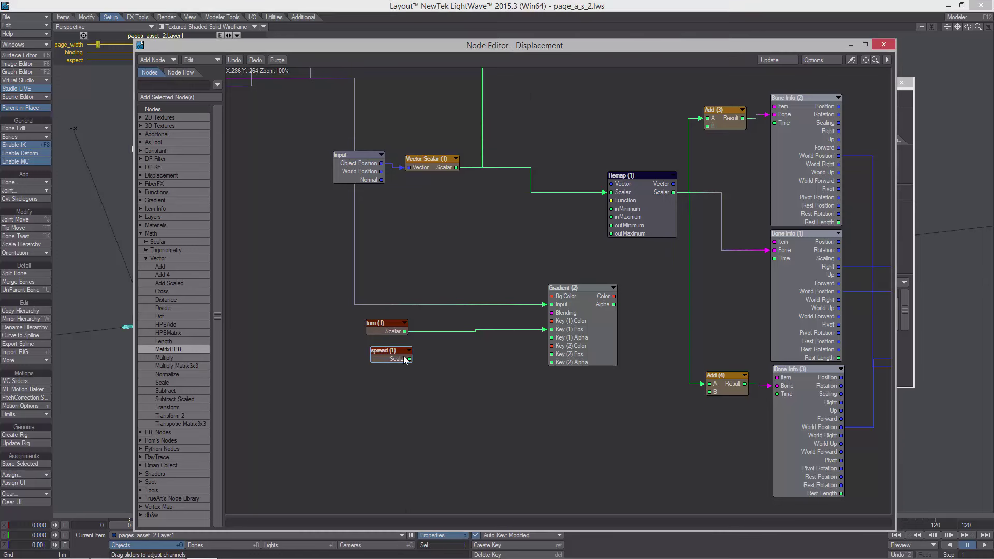
Create an envelope for the spread scalar and reposition the node lower below turn
double_click(415, 366)
click(691, 205)
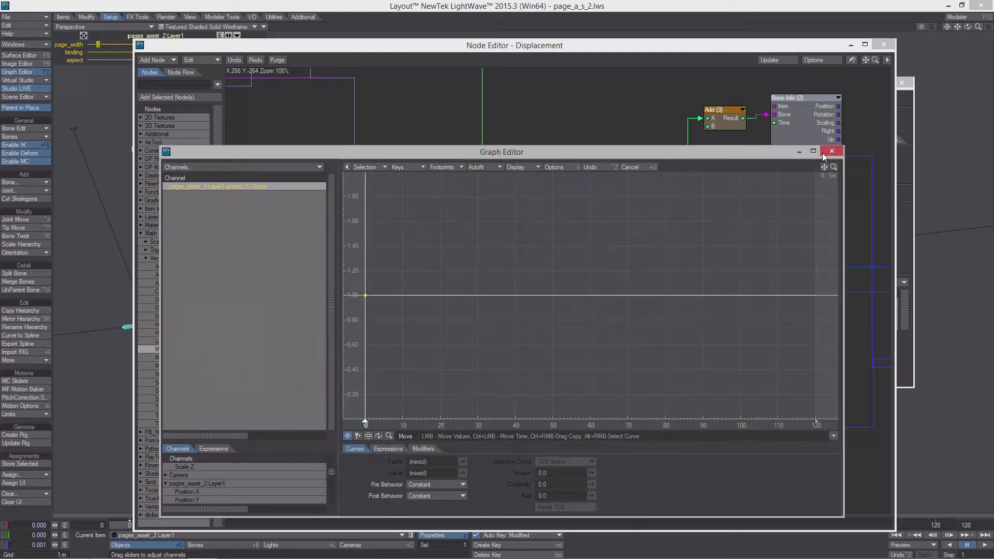
click(832, 151)
drag(422, 358, 395, 371)
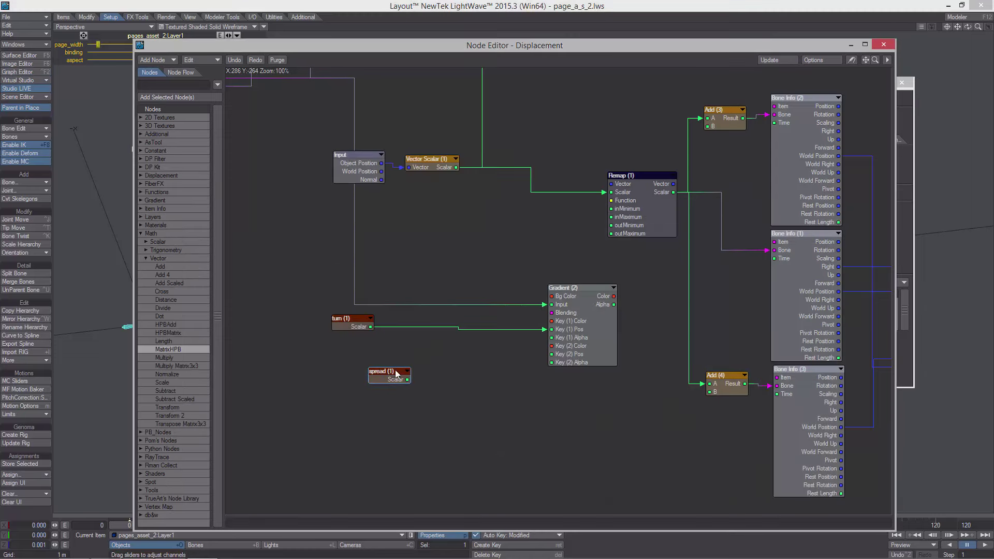
Add a scalar Math Add node that sums turn and spread, and connect its Result to Key (2) Pos of Gradient (2)
right_click(416, 370)
mouse_move(477, 466)
mouse_move(533, 466)
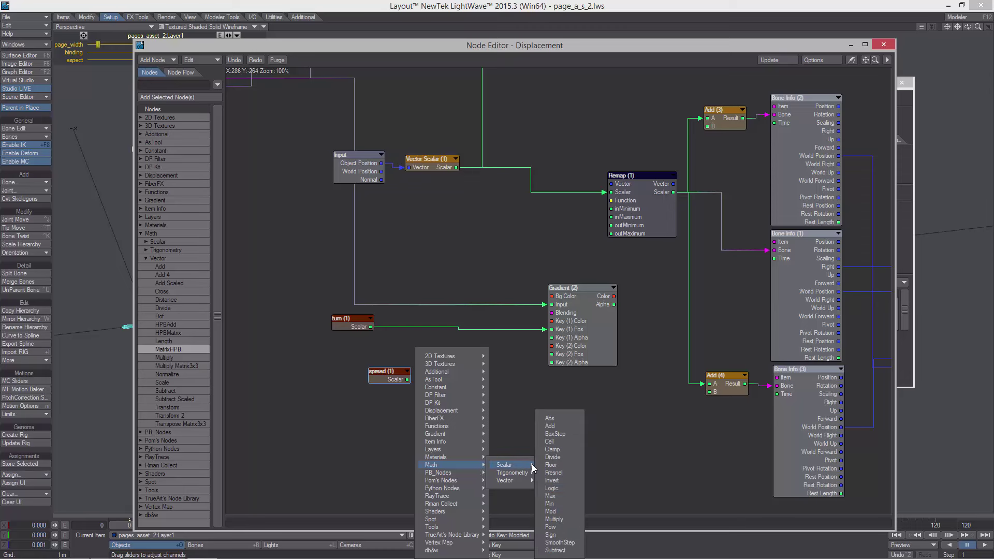
click(567, 427)
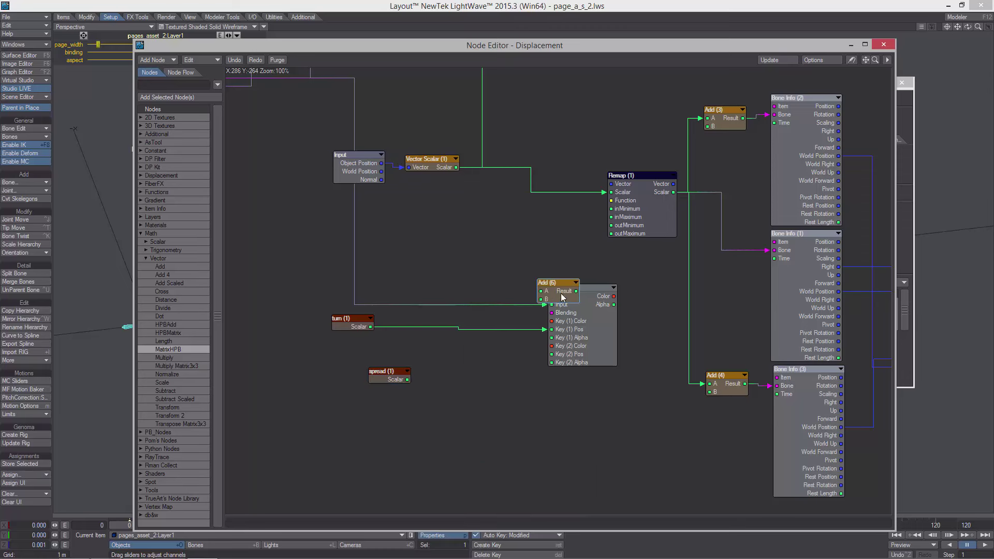
drag(395, 377, 389, 388)
drag(359, 327, 357, 330)
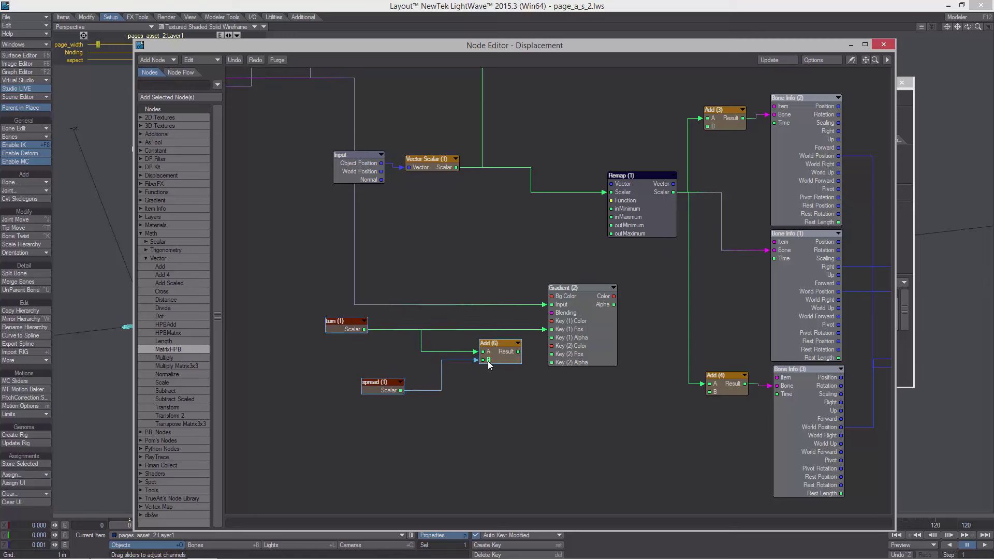
drag(498, 350, 480, 352)
mouse_move(500, 354)
mouse_down()
mouse_move(546, 369)
mouse_move(558, 356)
mouse_move(483, 354)
mouse_up()
middle_drag(553, 378, 520, 360)
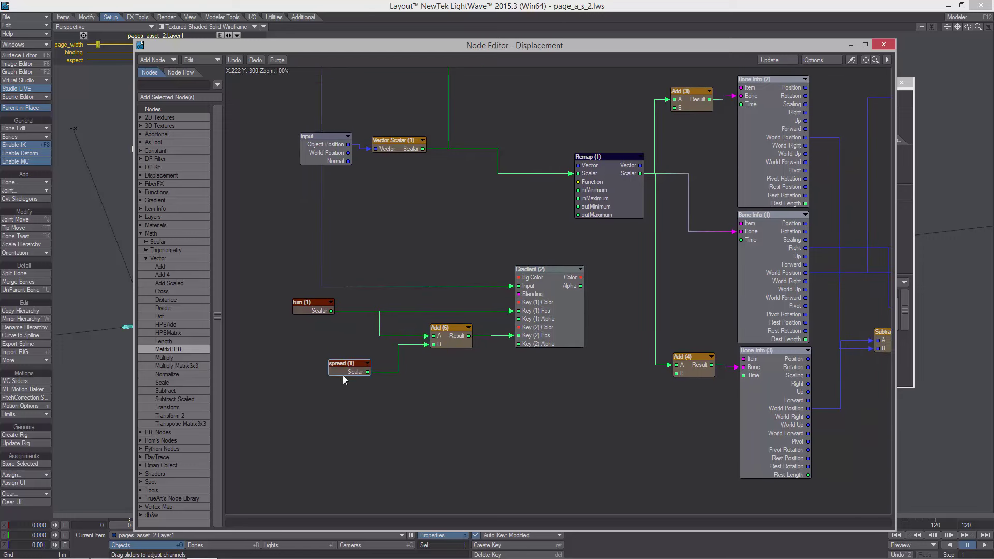
Arrange the spread, Add (6) and Gradient (2) nodes more clearly below the Remap node
drag(343, 375, 324, 379)
middle_drag(444, 334, 442, 373)
drag(559, 354, 587, 367)
middle_drag(576, 349, 543, 305)
click(419, 342)
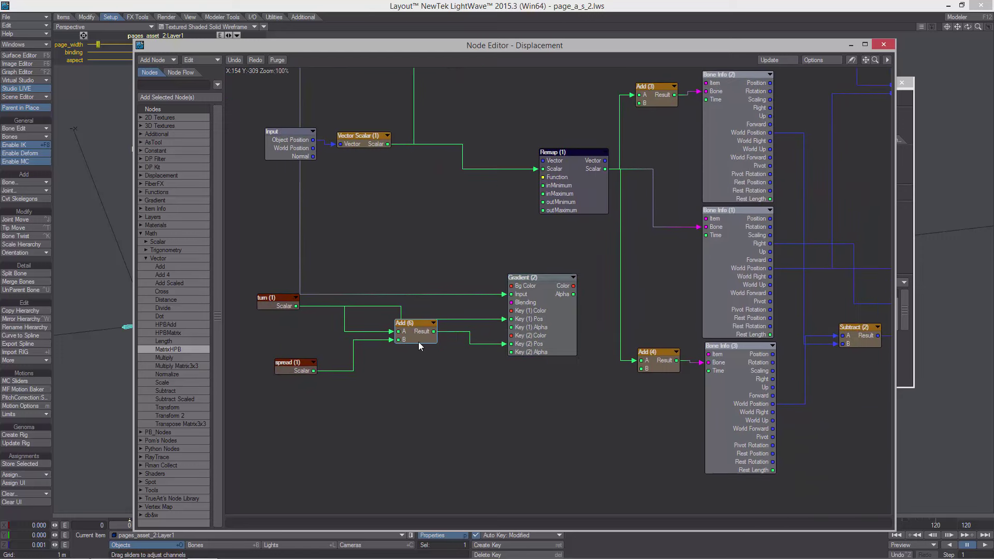
alt+drag(580, 335, 558, 279)
middle_drag(558, 284, 568, 264)
drag(566, 271, 568, 267)
middle_drag(560, 262, 411, 336)
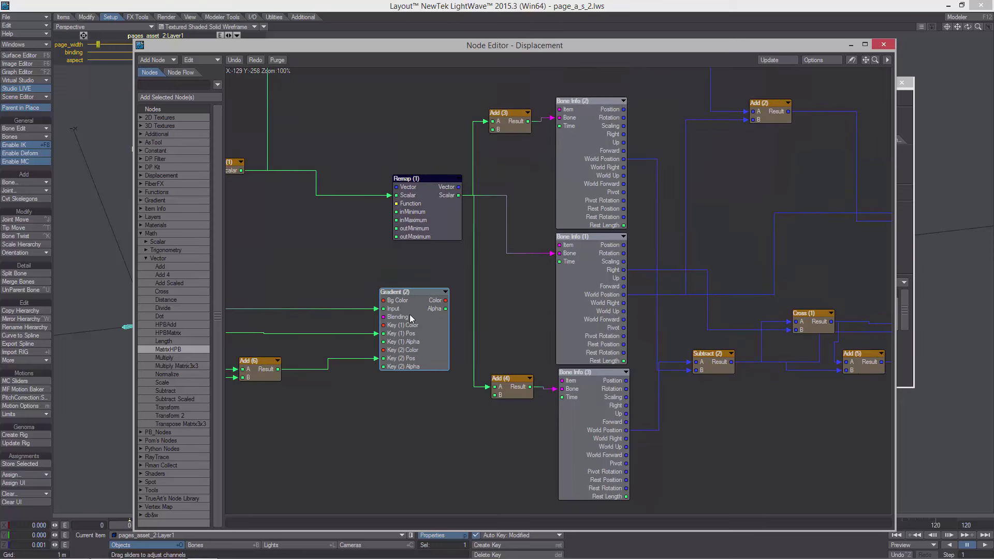
Set the Time Mode of Bone Info (1), Bone Info (2) and Bone Info (3) to Absolute
double_click(583, 163)
double_click(583, 167)
double_click(595, 287)
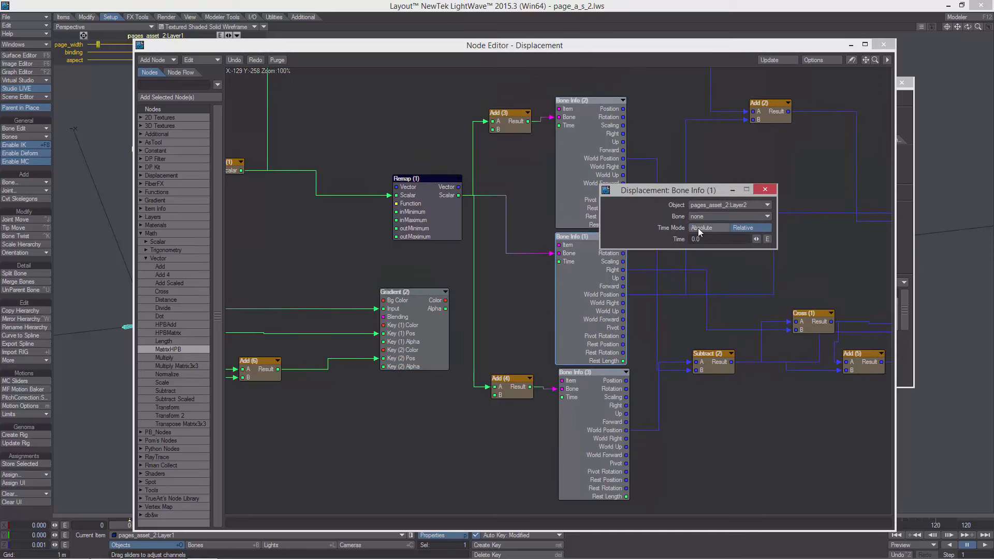
double_click(587, 438)
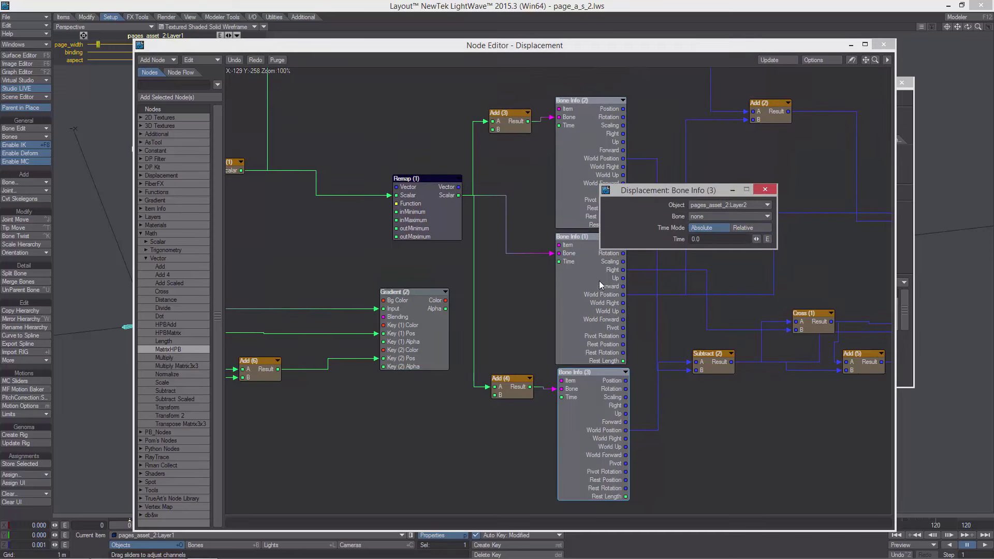
click(765, 190)
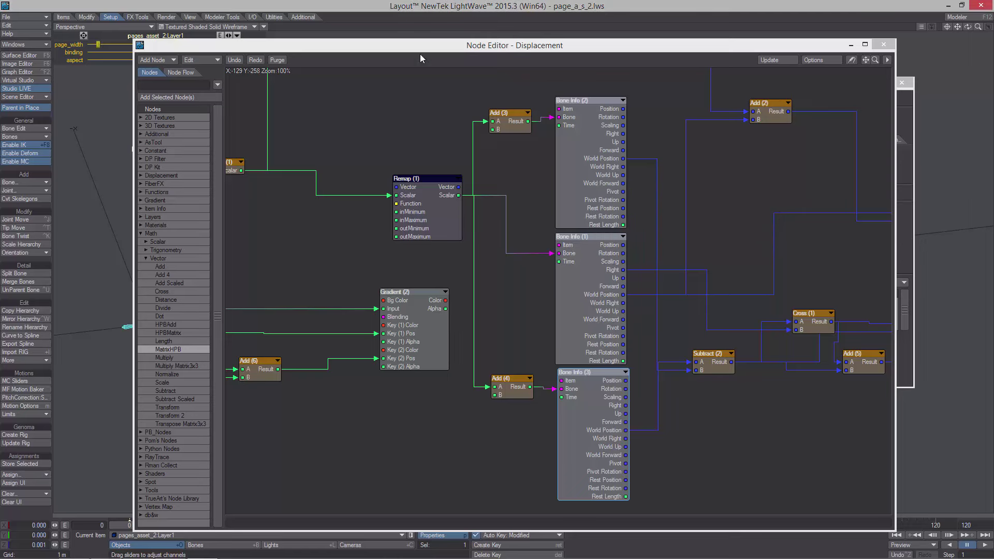
Reposition the node editor so the page preview is partly uncovered, and tidy the spread, Add (6) and Gradient (2) nodes
drag(420, 49, 747, 141)
mouse_move(139, 528)
mouse_down()
mouse_move(432, 526)
mouse_move(129, 526)
mouse_up()
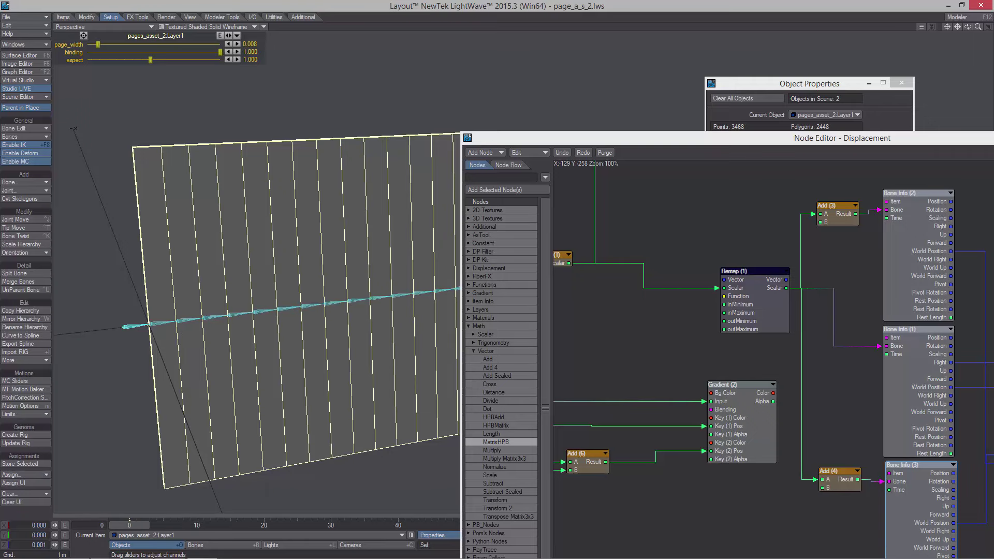
drag(692, 140, 473, 47)
middle_drag(633, 362, 687, 357)
drag(457, 397, 446, 394)
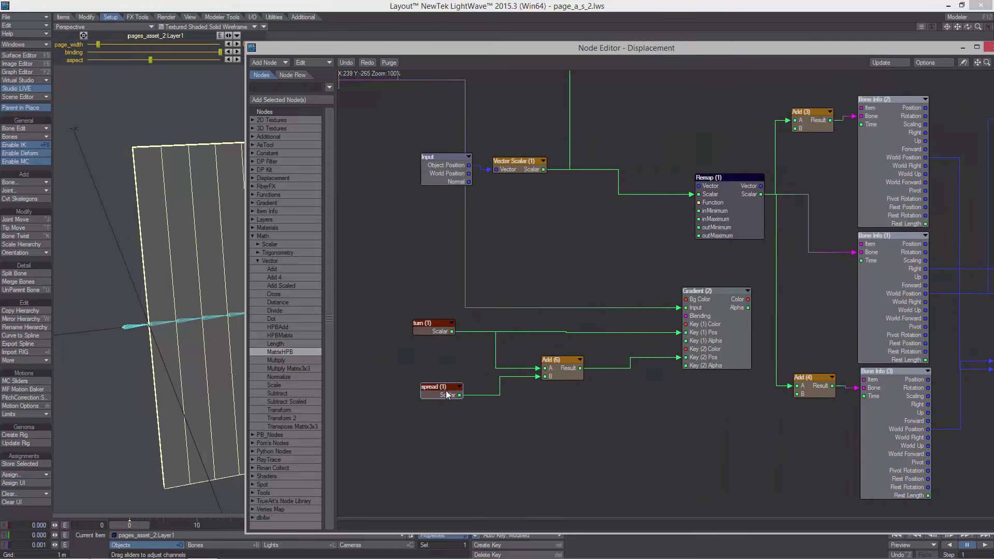
middle_drag(654, 346, 650, 343)
drag(558, 371, 583, 357)
middle_drag(704, 335, 652, 305)
drag(648, 299, 650, 304)
mouse_move(524, 377)
middle_down()
mouse_move(561, 373)
mouse_move(535, 383)
middle_up()
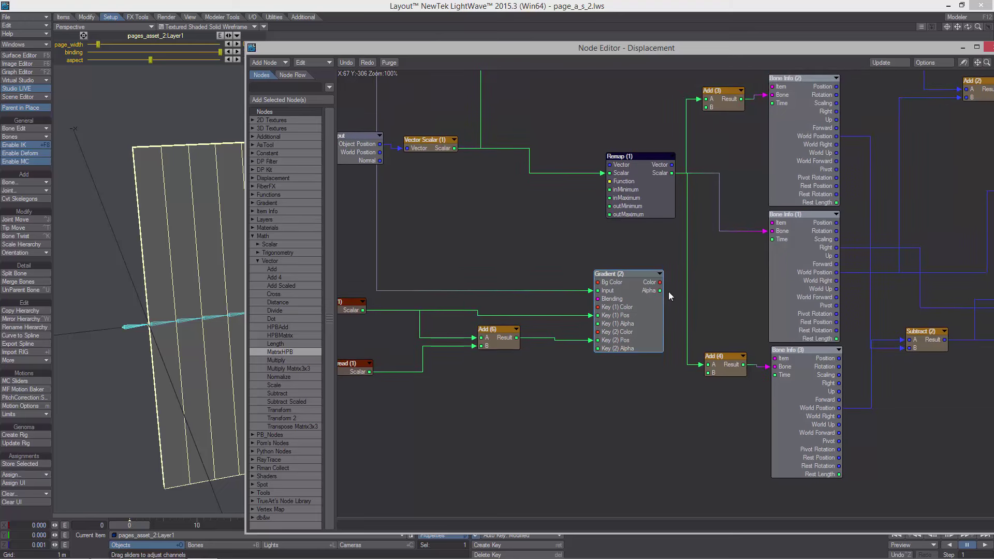
Connect the Color output of Gradient (2) to the Time inputs of all three Bone Info nodes and check the page deformation
drag(719, 341, 776, 376)
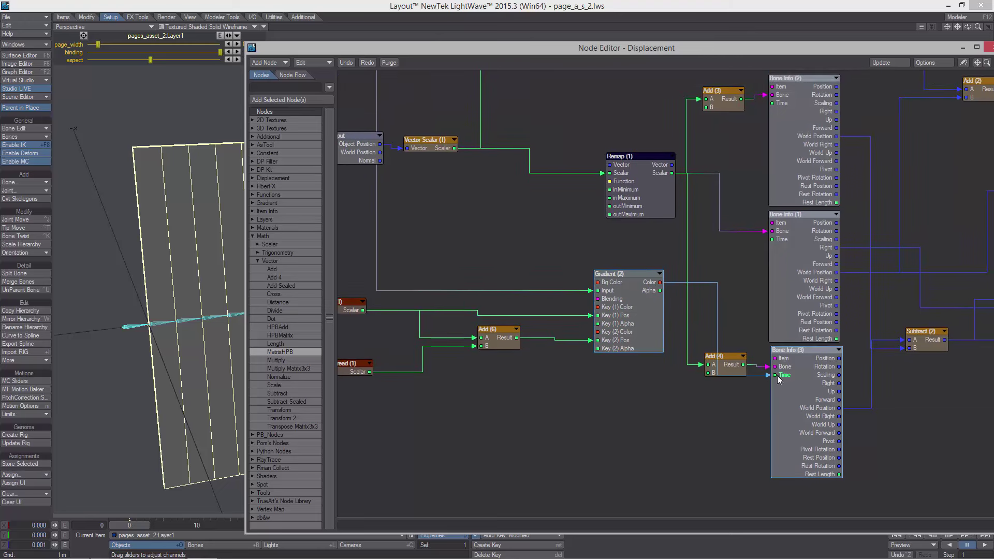
drag(662, 288, 780, 246)
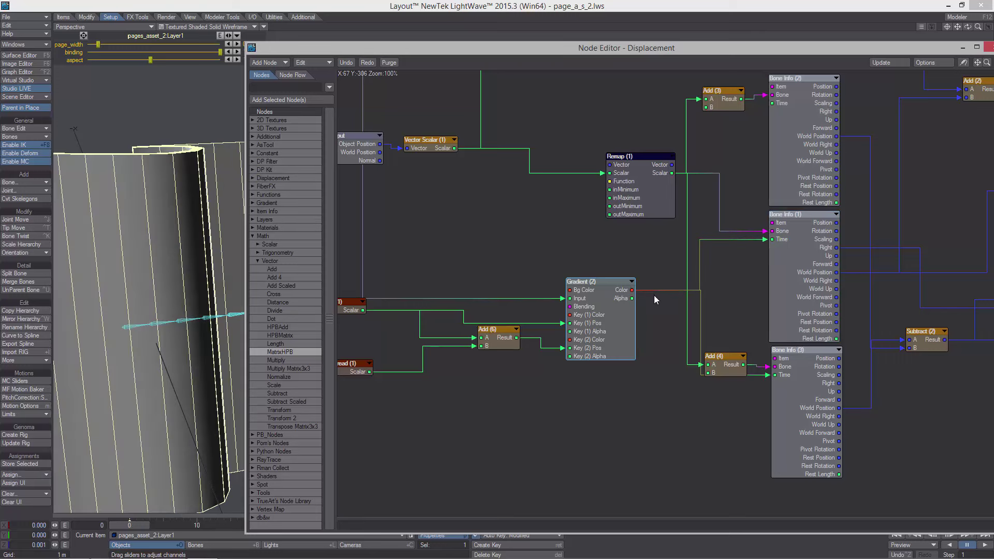
drag(666, 277, 780, 105)
drag(396, 47, 700, 68)
ctrl+alt+drag(504, 169, 474, 197)
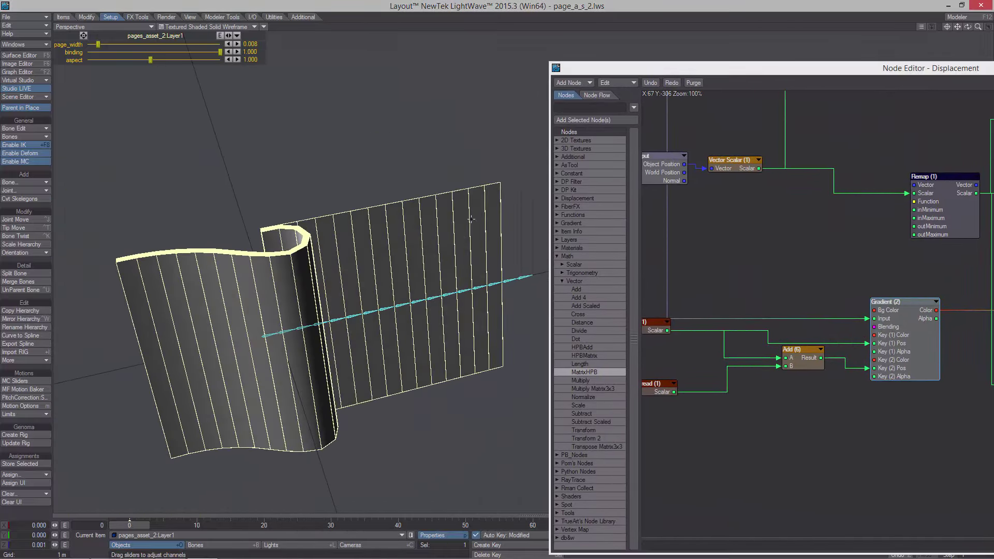
drag(642, 67, 700, 68)
alt+drag(518, 156, 510, 132)
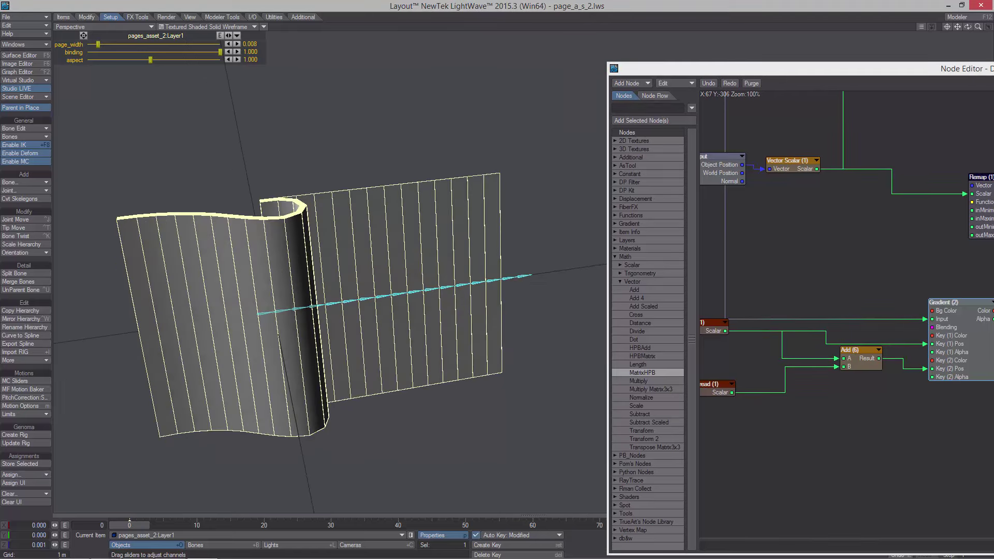
drag(747, 68, 590, 71)
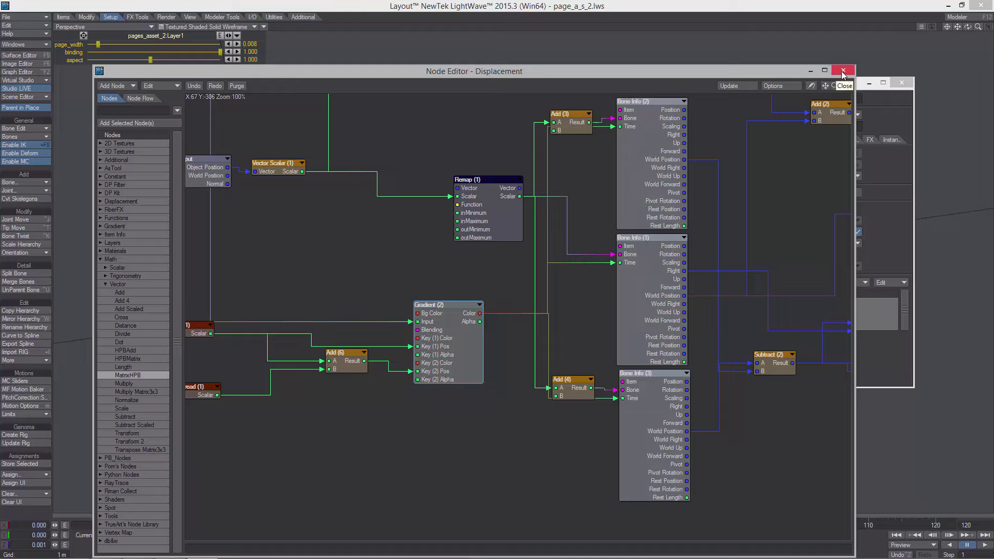
Add the turn scalar channel to the object's Sliders, labelled turn, with a range of -20 to 100 and an orange colour
click(844, 71)
click(727, 140)
double_click(746, 172)
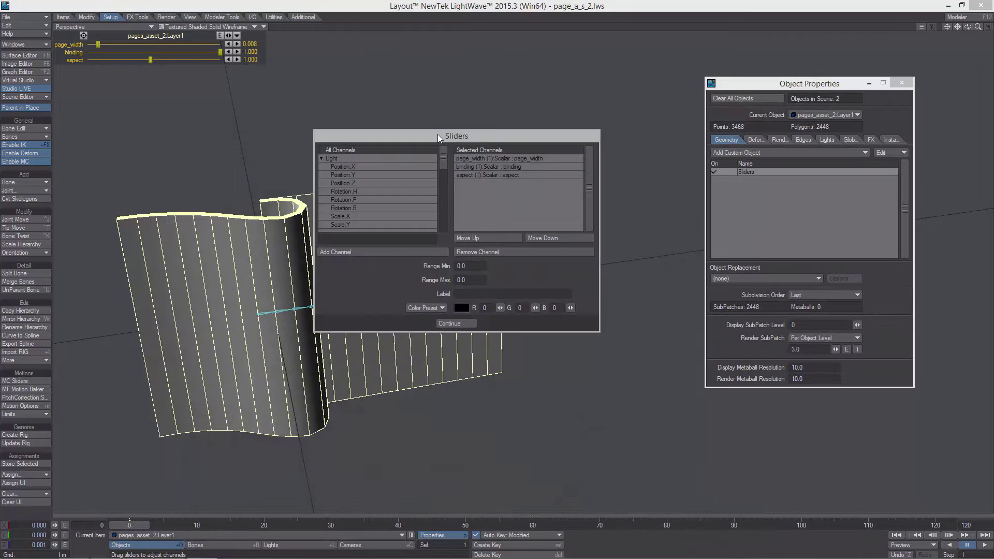
drag(438, 138, 752, 138)
drag(759, 196, 761, 228)
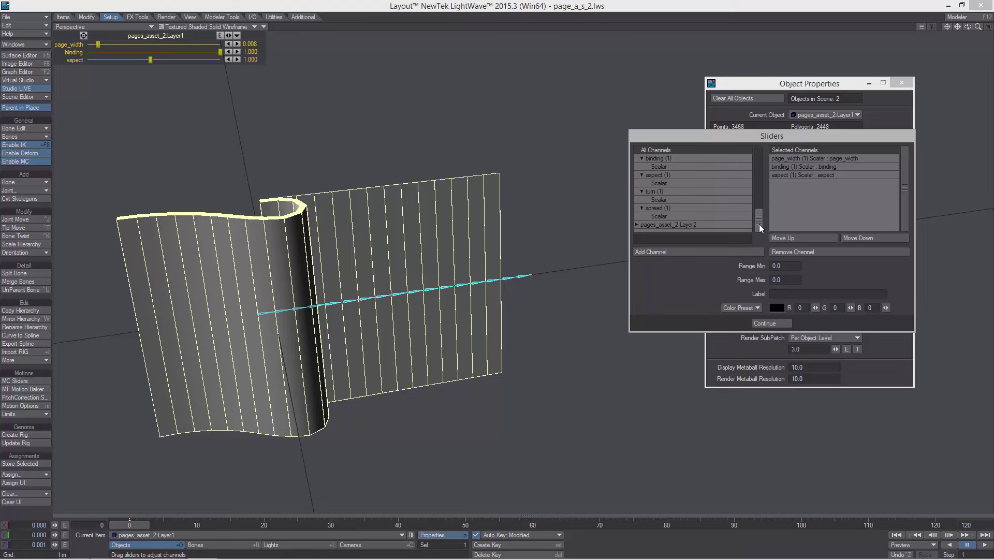
click(667, 200)
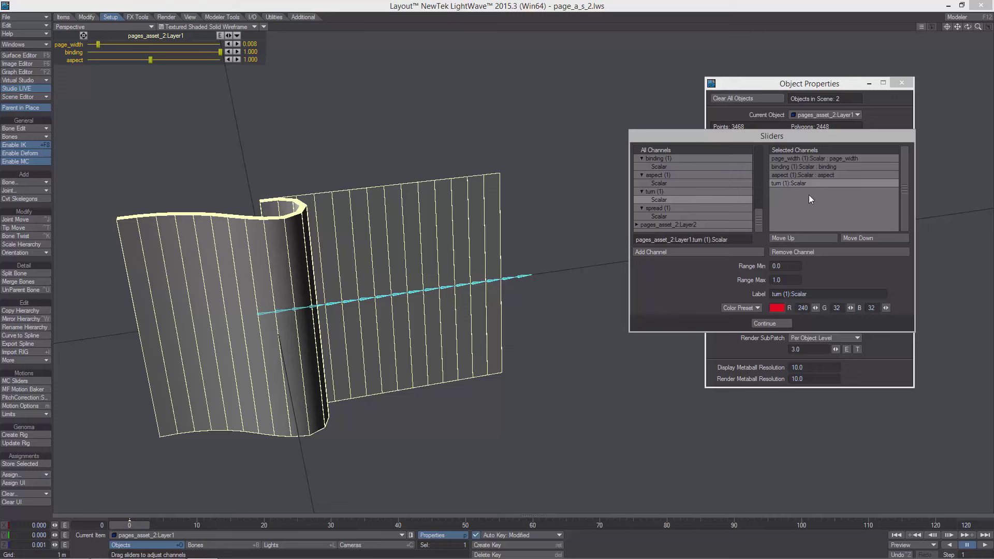
click(741, 308)
click(744, 322)
Add the spread scalar channel to the Sliders, labelled spread, with a range of 1 to 100 and an orange colour
double_click(660, 217)
click(814, 184)
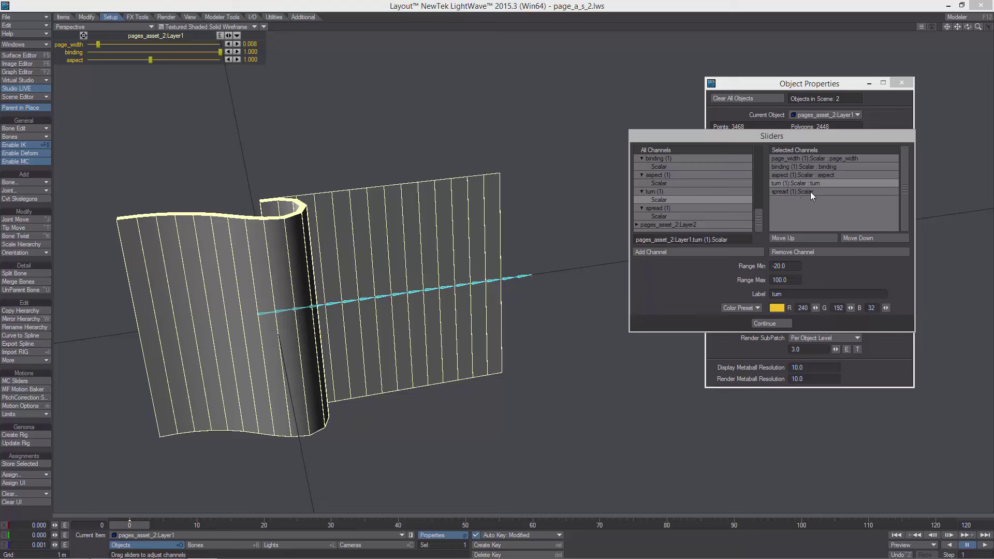
click(811, 193)
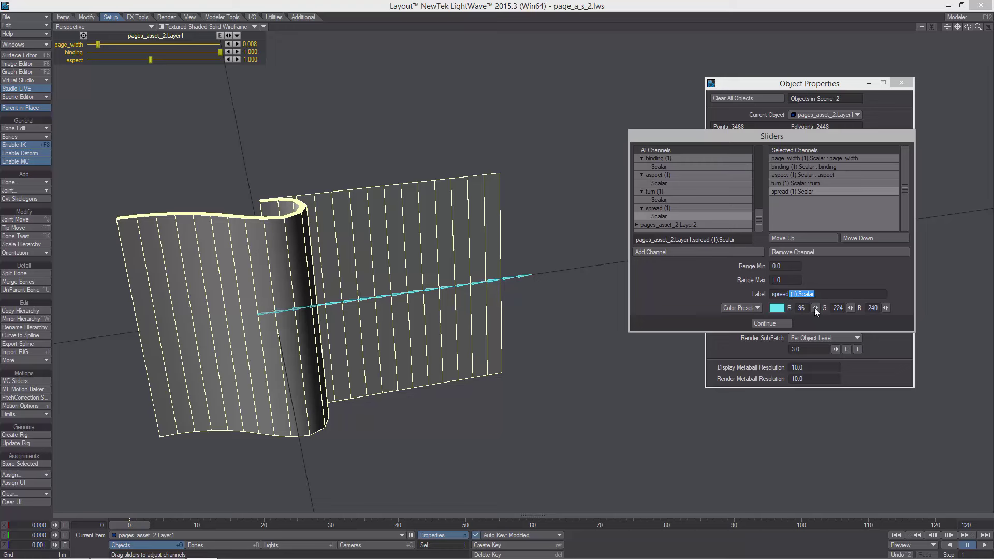
key(BackSpace)
click(740, 308)
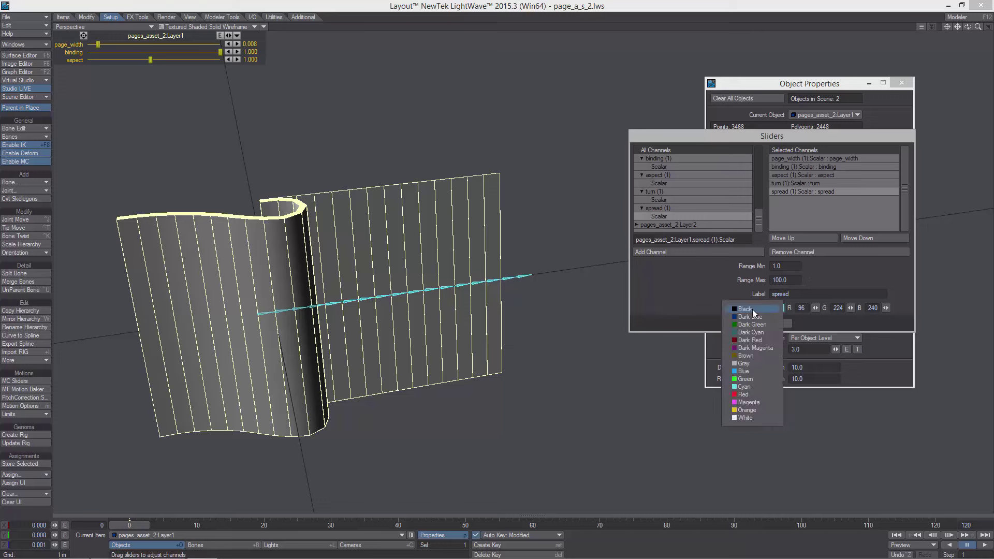
click(754, 412)
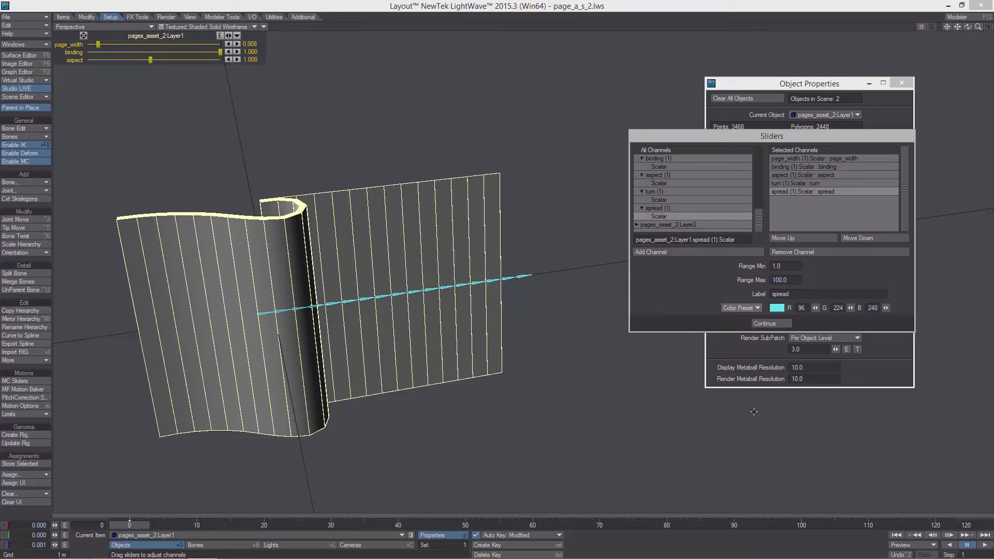
click(774, 323)
Test the new controls with spread at about 6.414 and turn at 4.750, and close the object properties
mouse_move(573, 282)
ctrl+alt+mouse_down()
mouse_move(687, 282)
mouse_move(574, 293)
ctrl+alt+mouse_up()
alt+drag(431, 233, 421, 235)
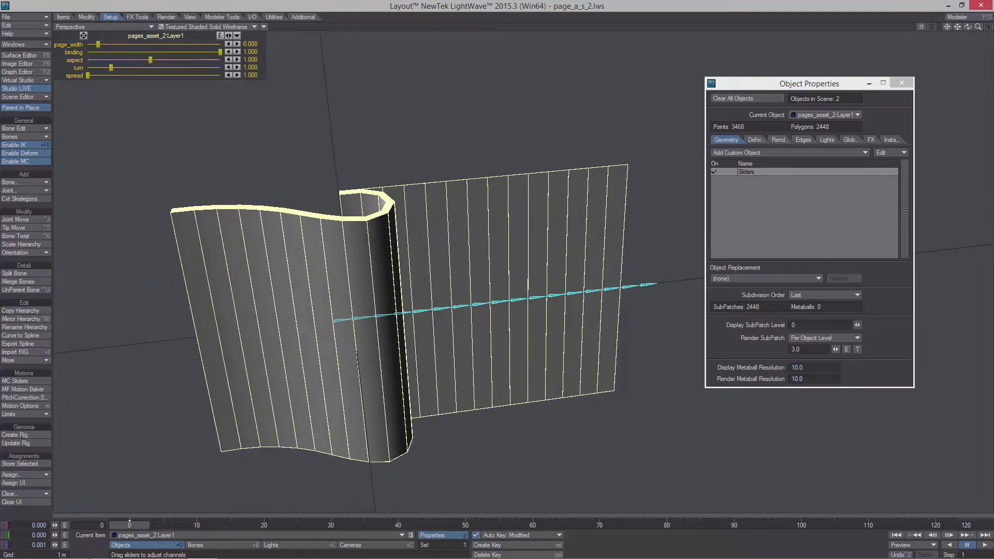
drag(88, 76, 115, 67)
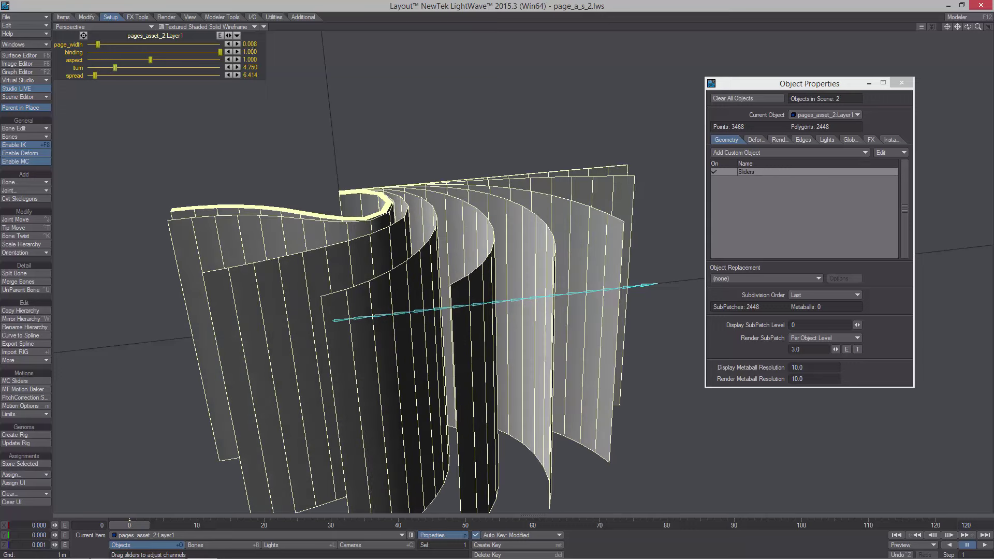
click(902, 83)
alt+drag(451, 179, 384, 157)
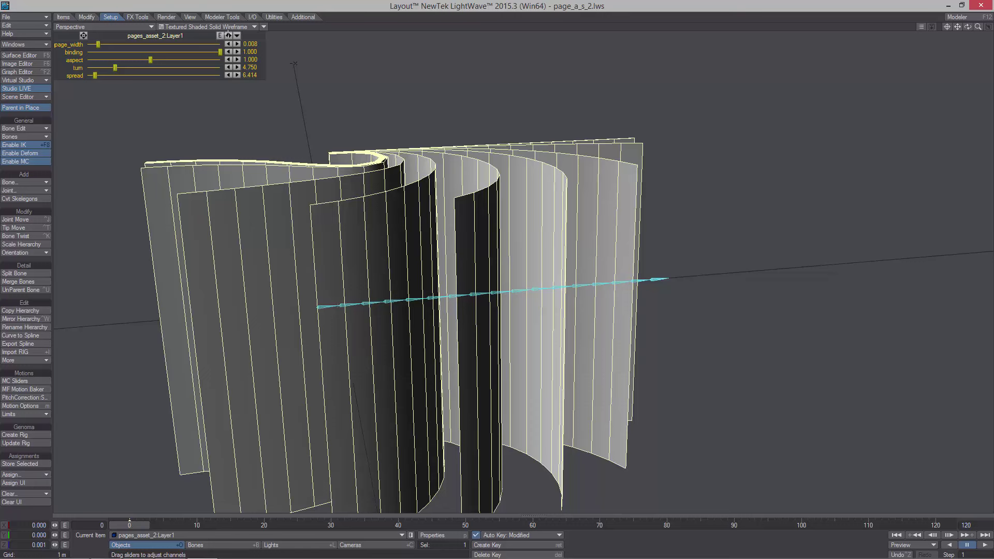
Widen the slider display across the viewport and set spread to about 3.380, turn to 4.462 and binding to 0.010
drag(228, 35, 958, 35)
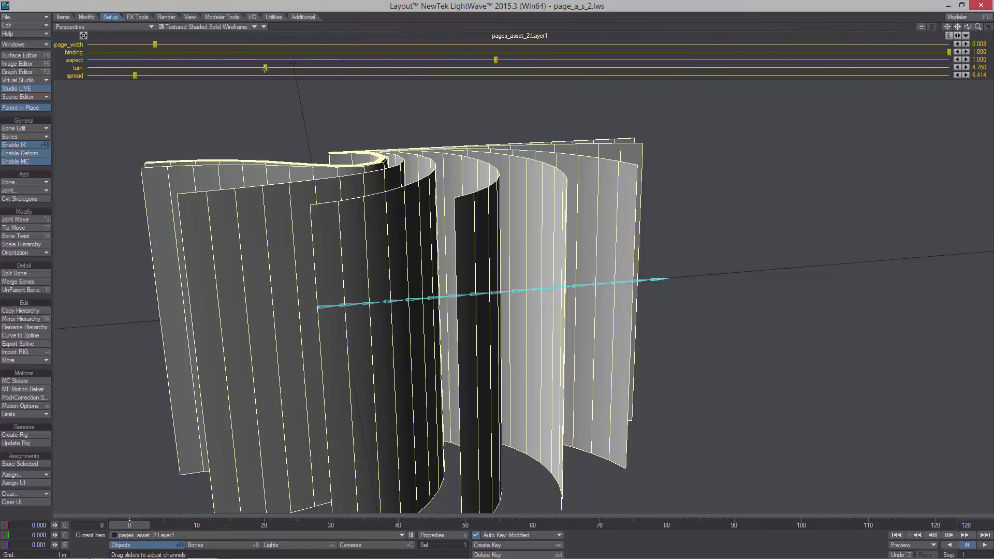
drag(265, 68, 255, 68)
drag(135, 76, 108, 75)
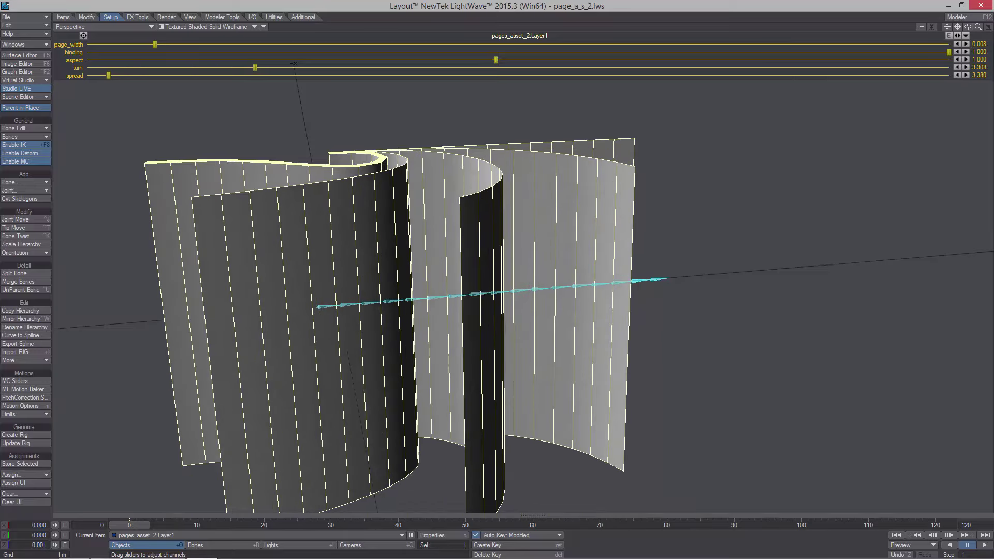
mouse_move(255, 67)
mouse_down()
mouse_move(226, 68)
mouse_move(263, 68)
mouse_up()
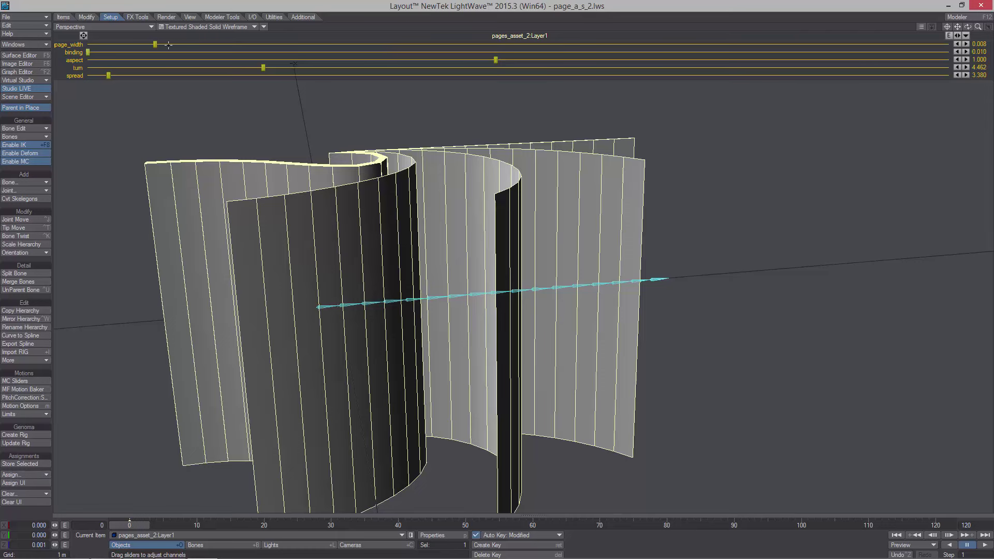
Set the aspect slider to about 1.236 and the turn slider to about 22.635
alt+drag(279, 104, 347, 119)
scroll(363, 124, down, 2)
drag(495, 60, 601, 60)
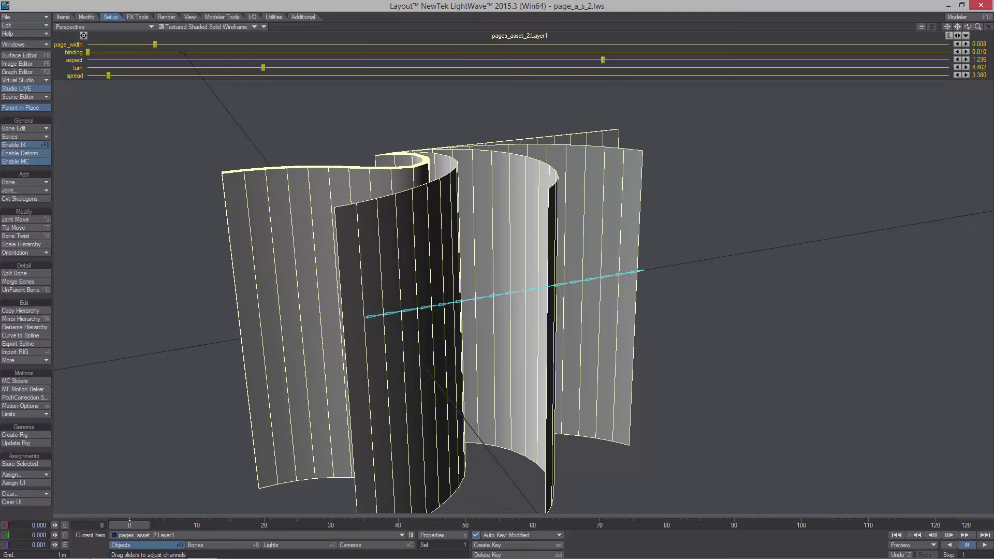
drag(263, 68, 394, 68)
Shrink the slider display back to a compact width and set binding to 1.000
drag(959, 36, 232, 35)
alt+drag(730, 170, 746, 207)
alt+drag(284, 74, 287, 72)
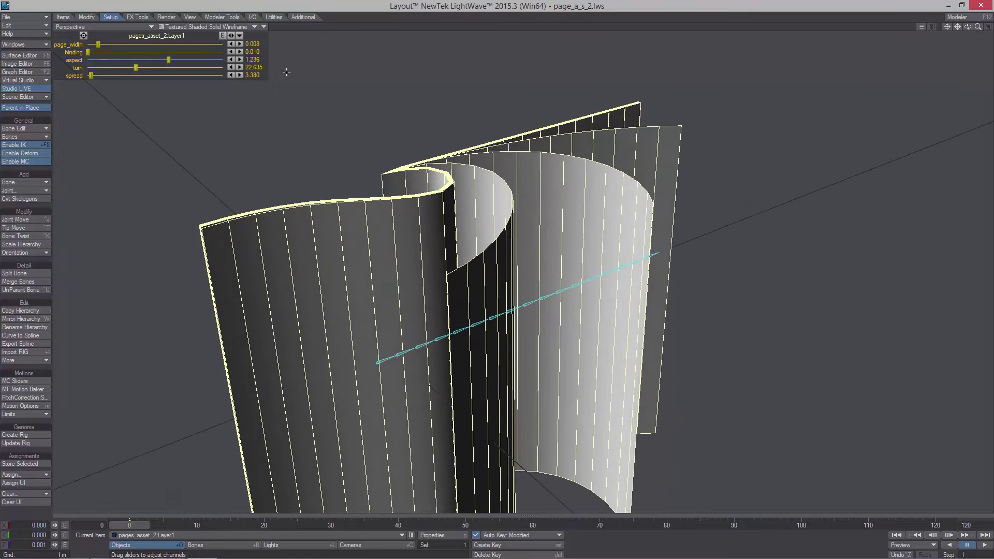
drag(89, 52, 223, 52)
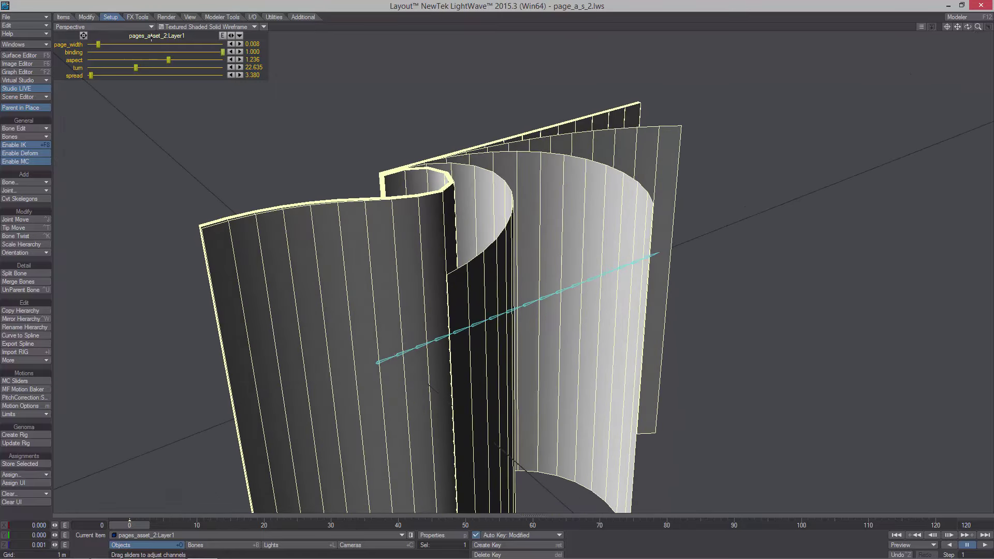
Set the aspect slider to about 1.003, spread to about 4.414 and turn to about 31
mouse_move(136, 68)
mouse_down()
mouse_move(222, 68)
mouse_move(152, 60)
mouse_up()
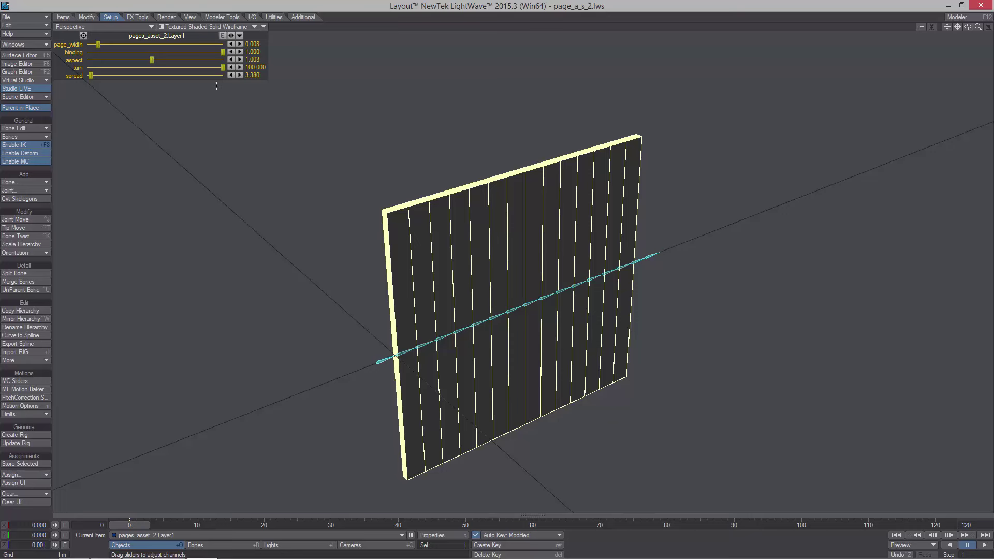
scroll(297, 103, down, 4)
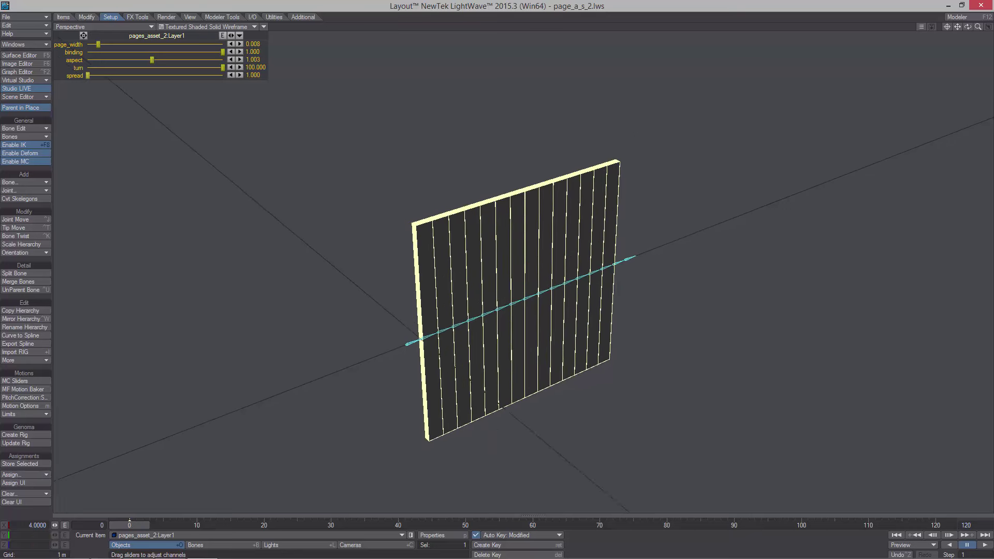
alt+drag(529, 173, 520, 150)
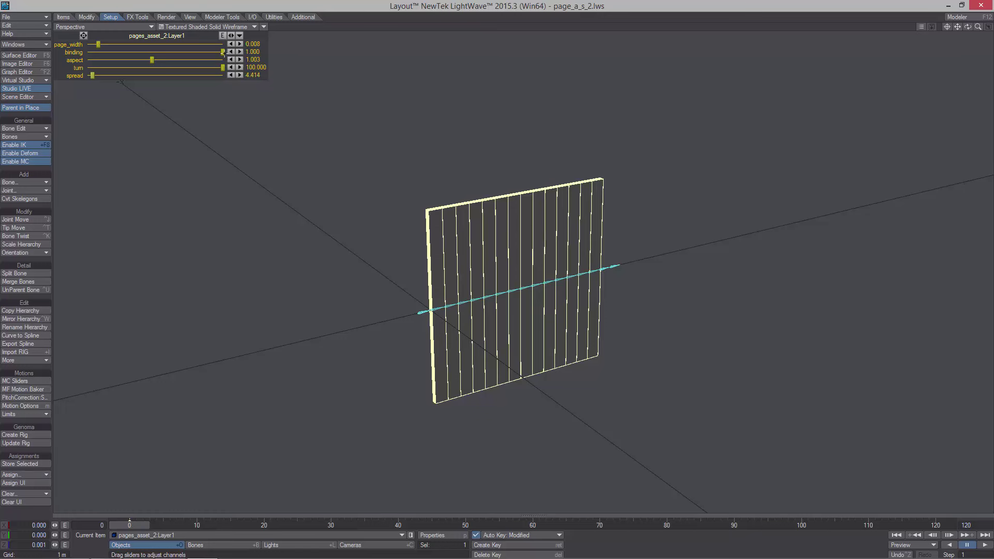
drag(176, 68, 146, 68)
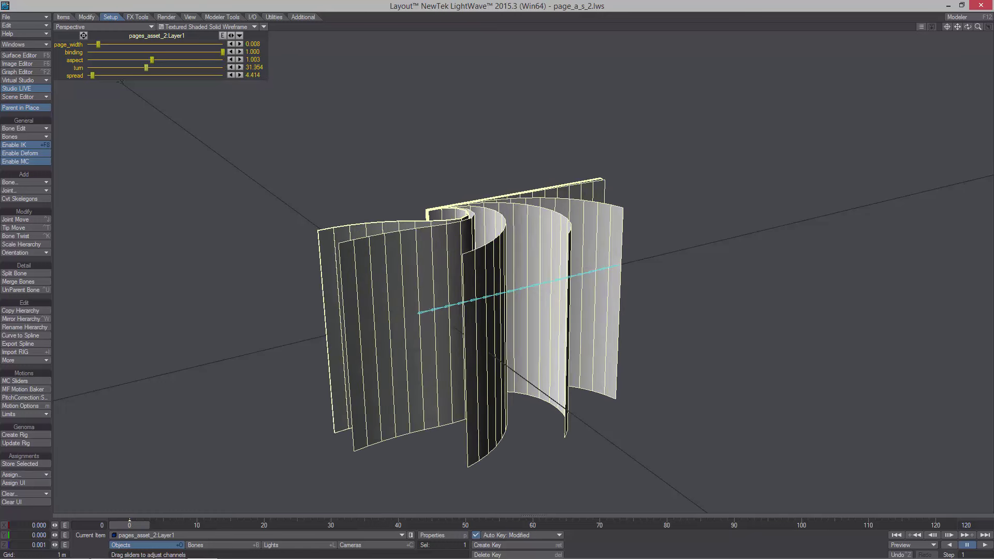
alt+drag(539, 150, 562, 194)
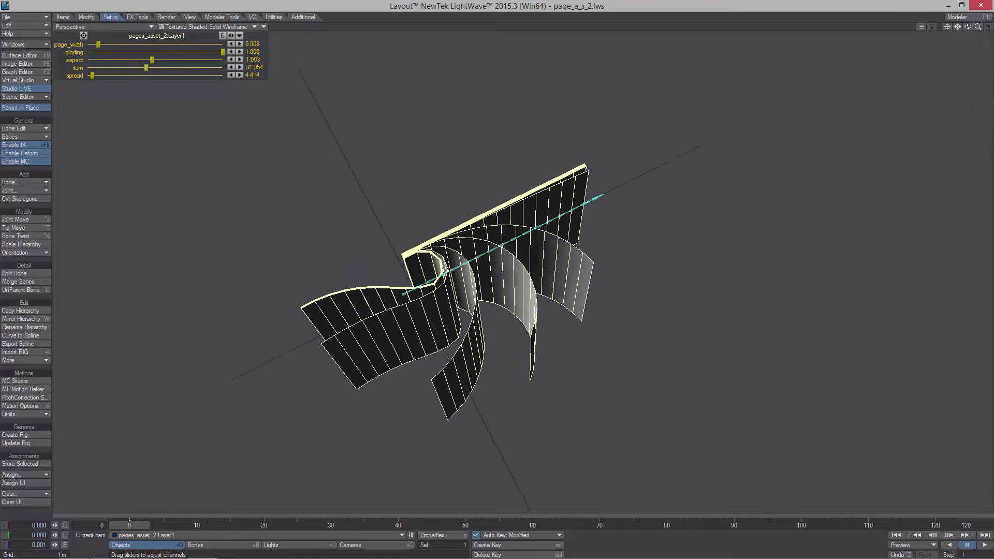
Open the object's displacement node editor and rearrange the nodes to clear space around the Input, turn and spread nodes
key(p)
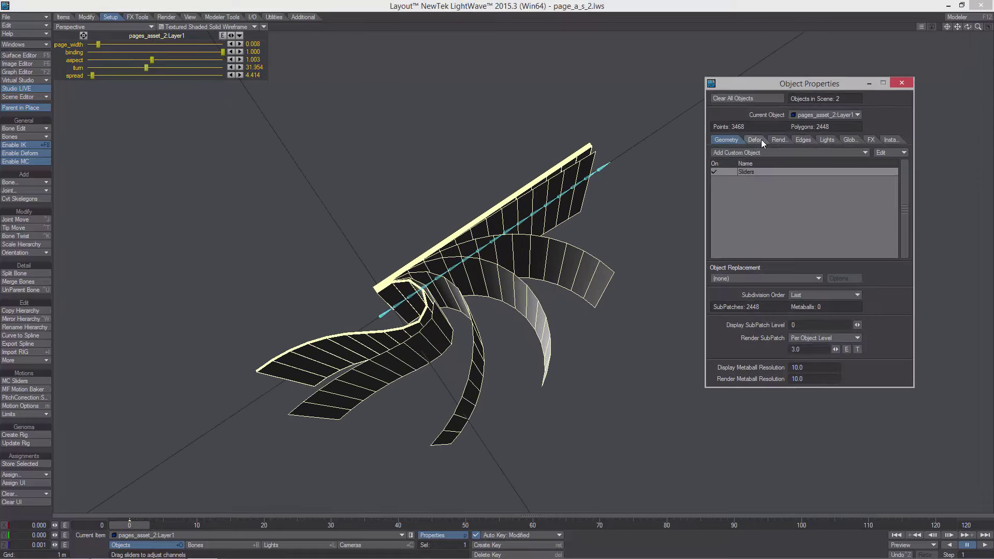
click(758, 140)
click(838, 231)
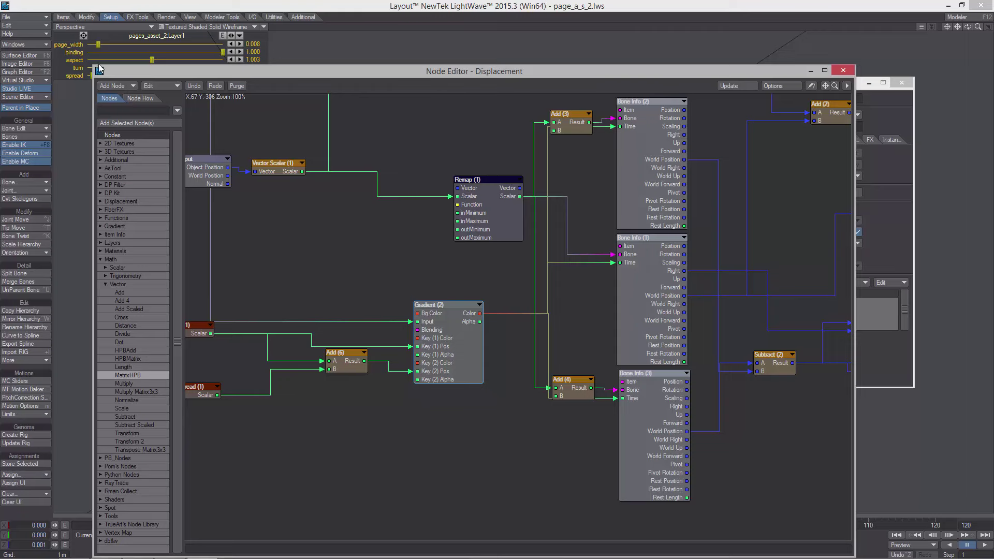
drag(93, 67, 201, 56)
alt+drag(394, 212, 510, 208)
drag(577, 404, 402, 319)
drag(569, 347, 582, 397)
alt+drag(480, 251, 585, 312)
drag(535, 228, 525, 231)
alt+drag(447, 290, 435, 255)
Add a Random Scalar node and connect the Part Move node's Index output to its Seed
right_click(439, 229)
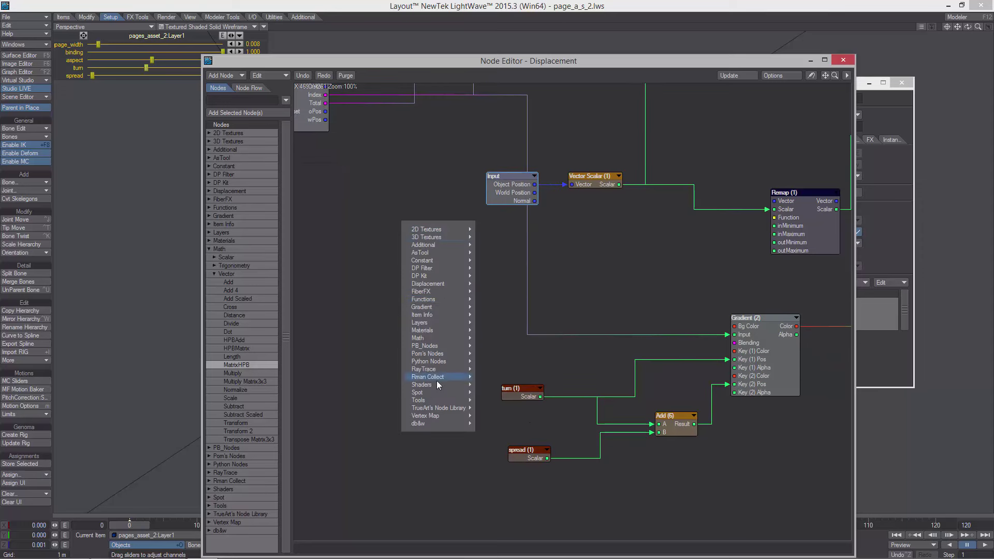
mouse_move(456, 401)
click(523, 463)
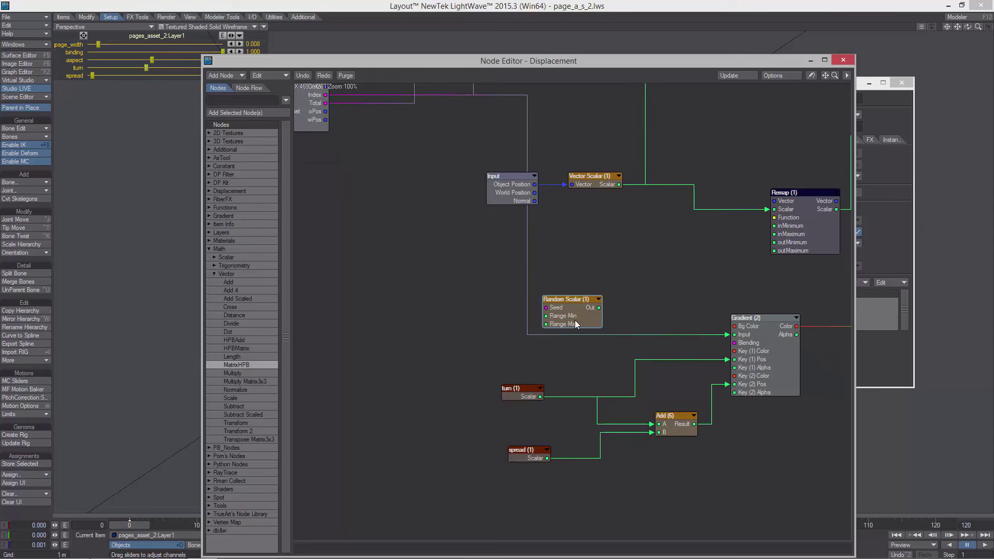
drag(571, 313, 479, 282)
alt+drag(427, 223, 515, 288)
drag(413, 160, 673, 379)
alt+drag(662, 370, 570, 341)
Set the Random Scalar node's minimum range to -1, close its settings and reposition the node
double_click(570, 341)
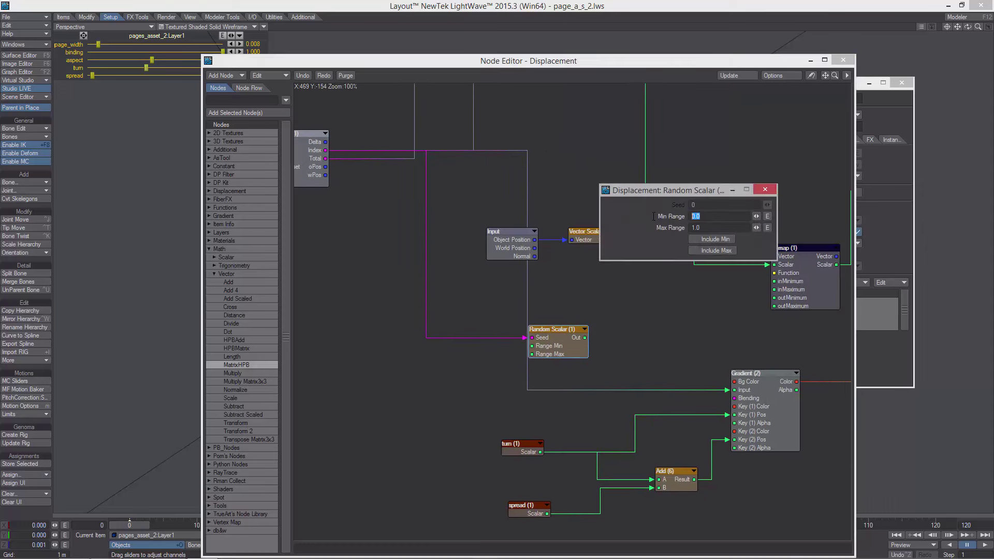
text(-1)
click(766, 190)
drag(566, 344, 492, 373)
alt+drag(507, 363, 544, 344)
Add a scalar Multiply node and feed the Random Scalar output into its A input
right_click(436, 368)
mouse_move(435, 460)
mouse_move(489, 460)
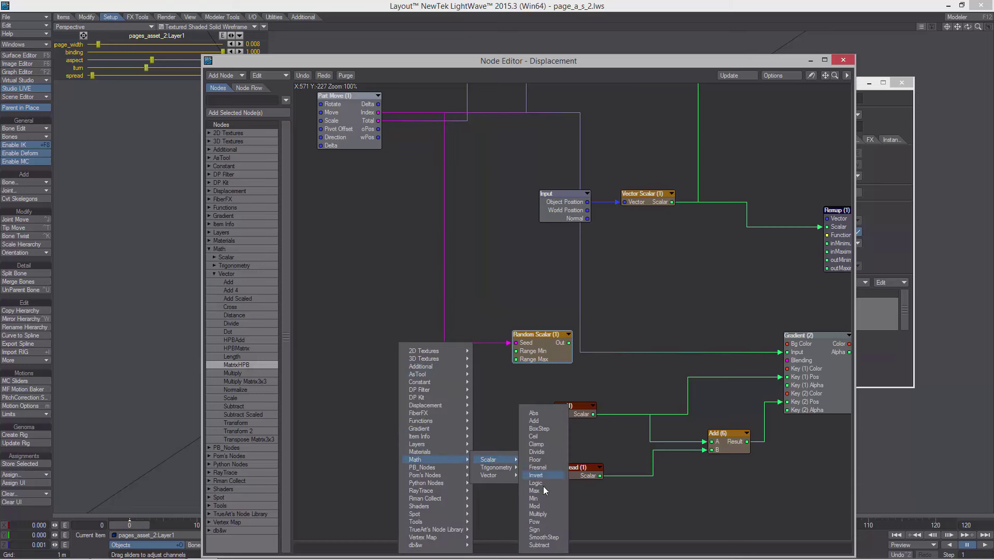
click(538, 514)
drag(573, 310, 621, 367)
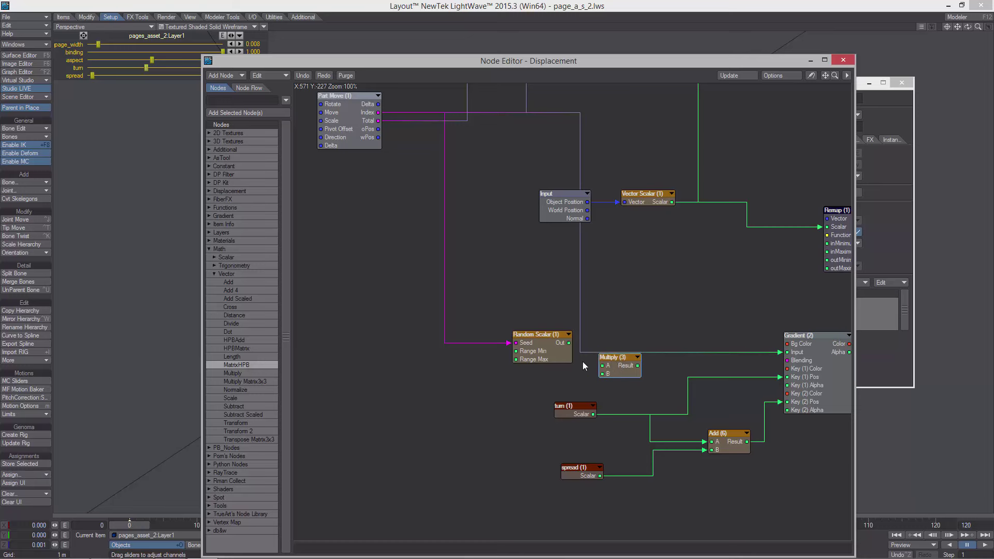
mouse_move(538, 335)
mouse_down()
mouse_move(525, 332)
mouse_move(603, 365)
mouse_move(540, 346)
mouse_up()
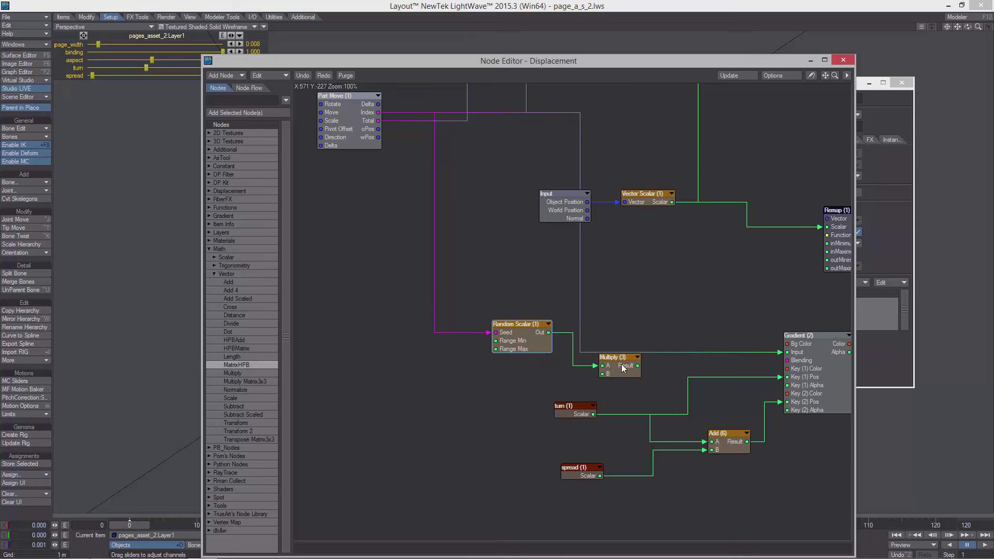
Add a scalar Add node combining the new Multiply result with the Part Move Index, and route its result into the Gradient (2) Input
drag(619, 358, 633, 314)
right_click(409, 347)
mouse_move(459, 459)
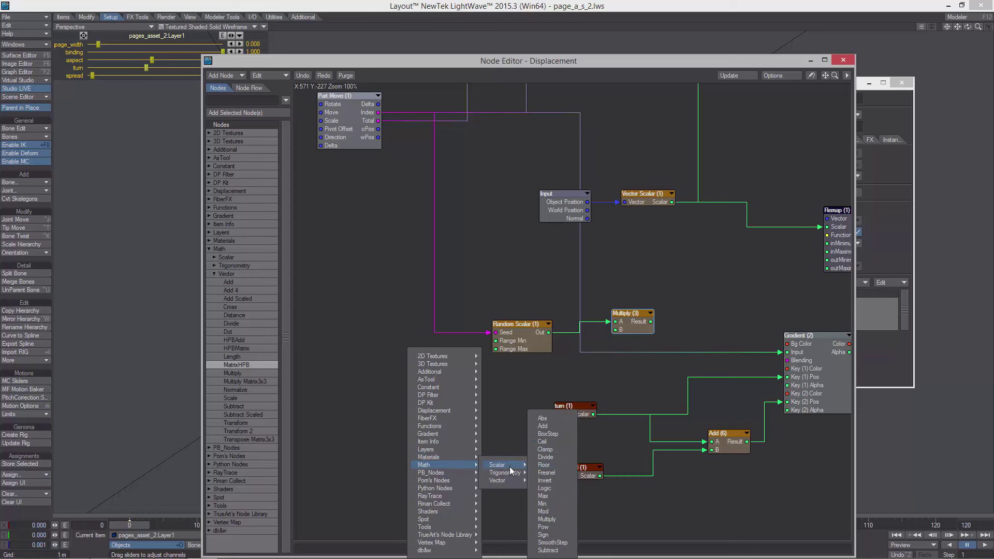
click(552, 419)
drag(572, 309, 621, 320)
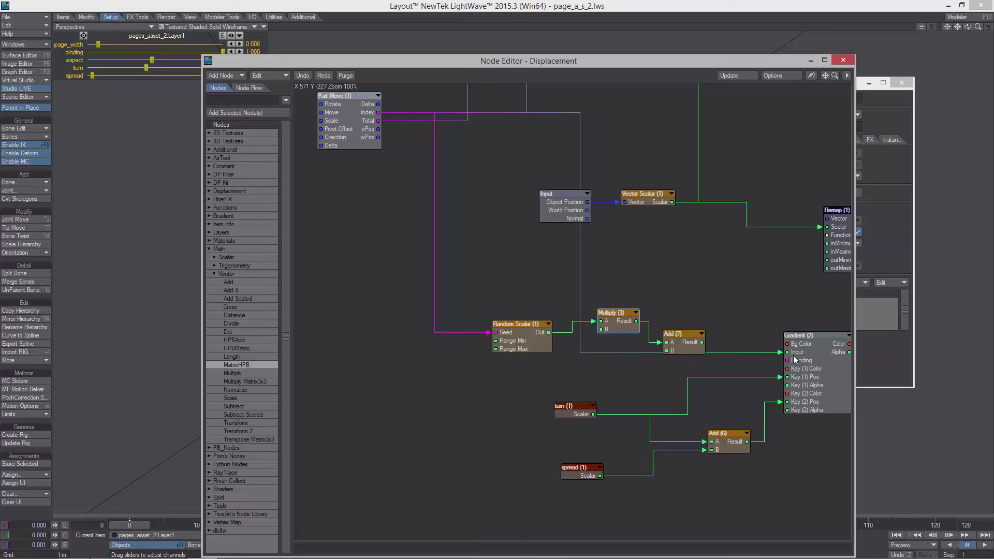
mouse_move(787, 353)
mouse_down()
mouse_move(637, 357)
mouse_move(733, 344)
mouse_move(787, 353)
mouse_up()
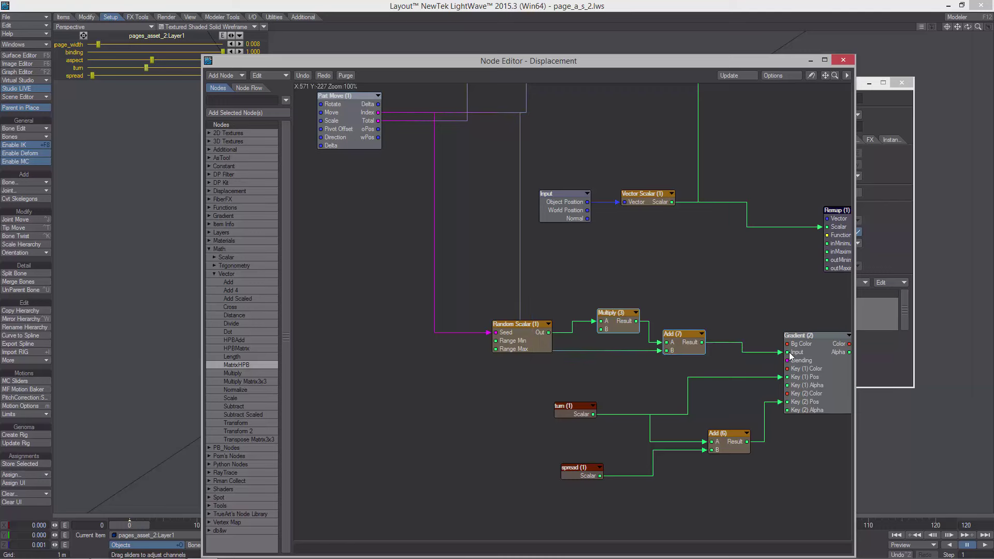
drag(689, 342, 705, 343)
drag(617, 317, 620, 313)
drag(519, 337, 501, 362)
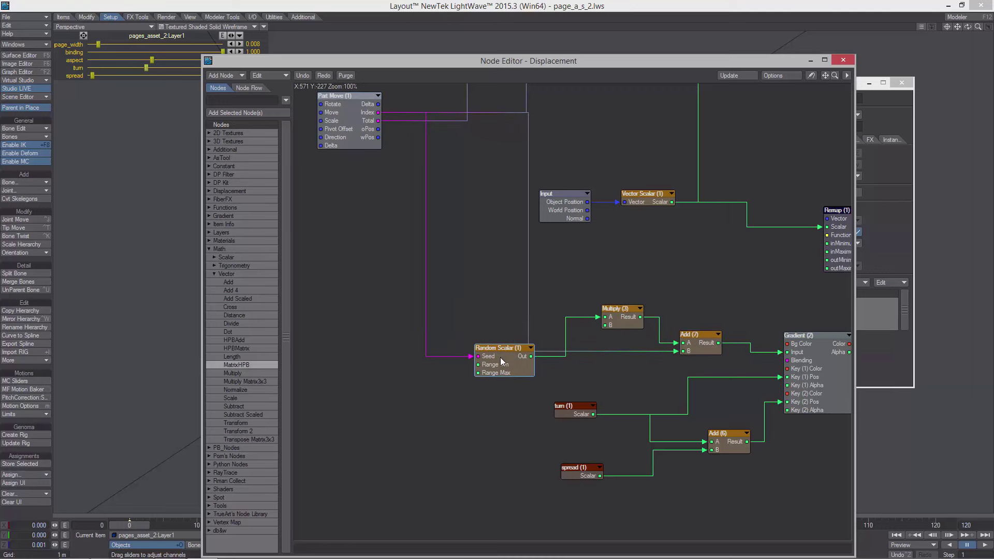
Add a constant Scalar node beside the new Multiply node and rename it random
right_click(477, 271)
mouse_move(462, 293)
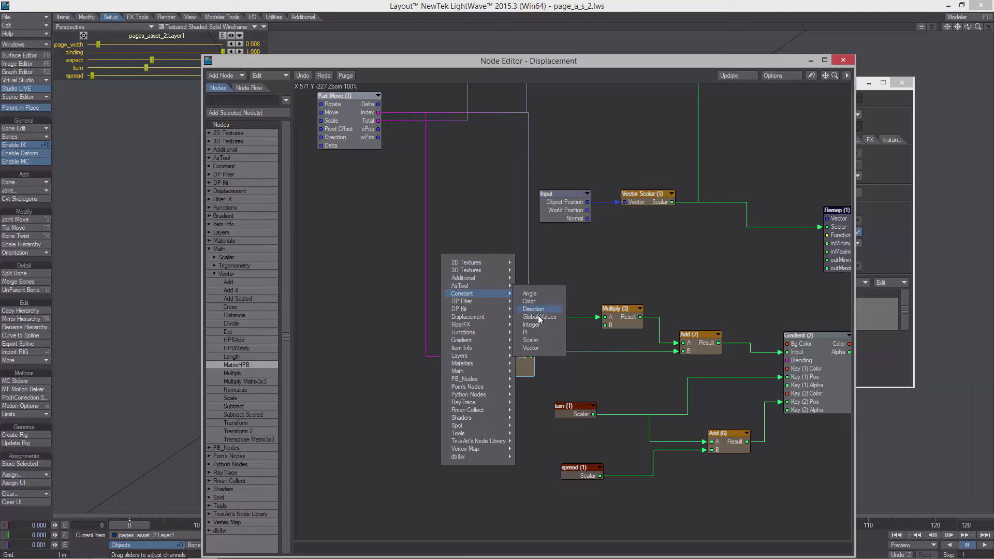
click(531, 341)
right_click(563, 309)
click(585, 340)
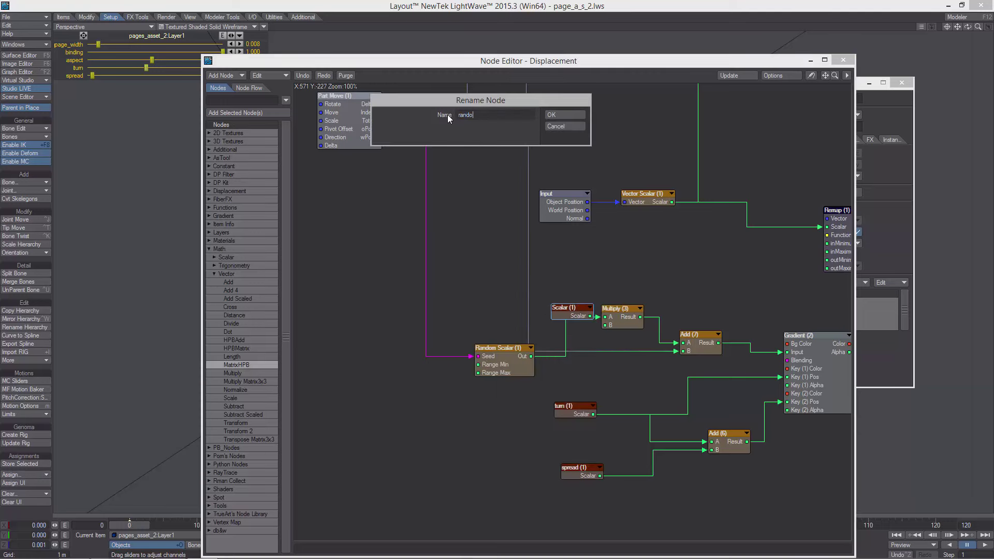
click(559, 116)
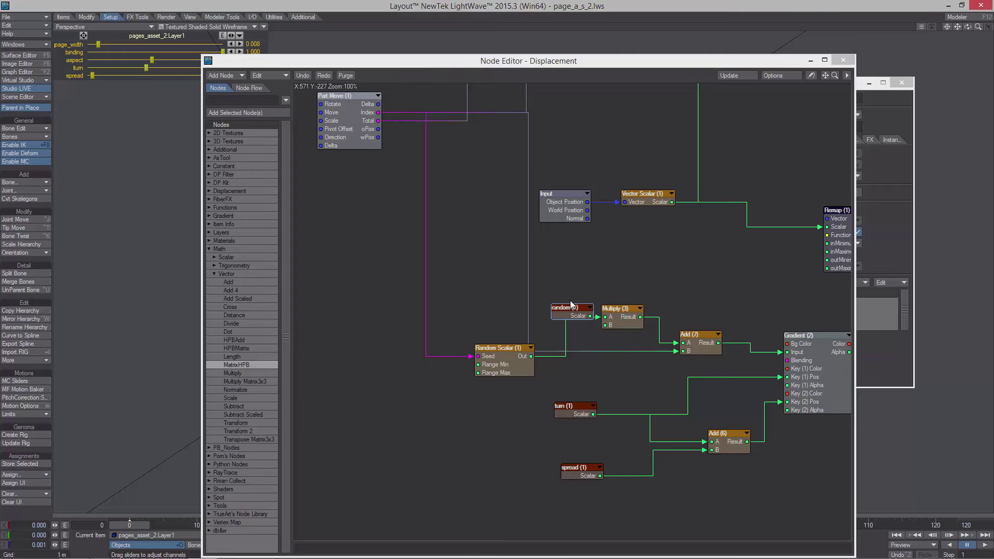
Connect the random scalar to the Multiply node's B input and tidy the positions of the random and Random Scalar nodes
drag(583, 317, 542, 314)
drag(510, 371, 492, 361)
drag(549, 313, 604, 325)
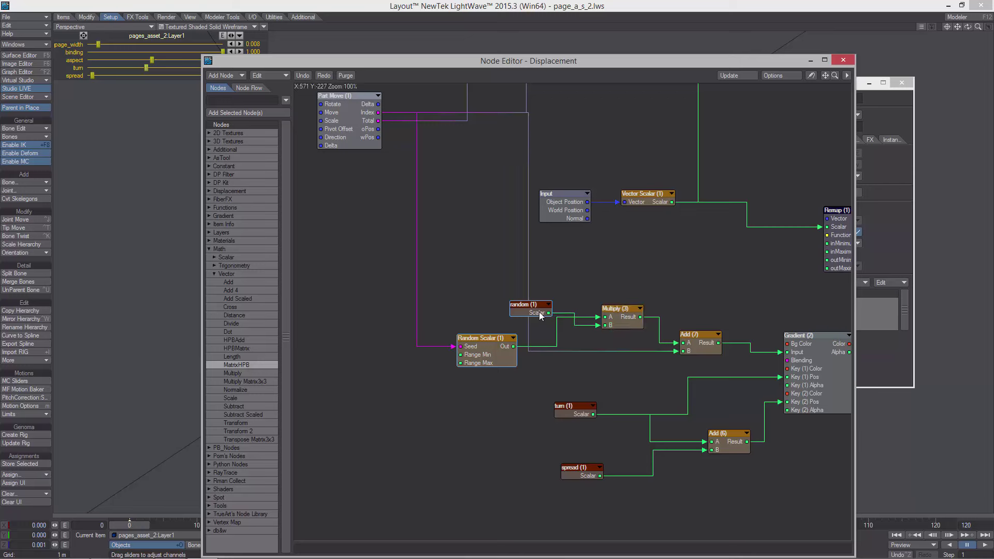
drag(530, 306, 533, 364)
drag(482, 346, 512, 316)
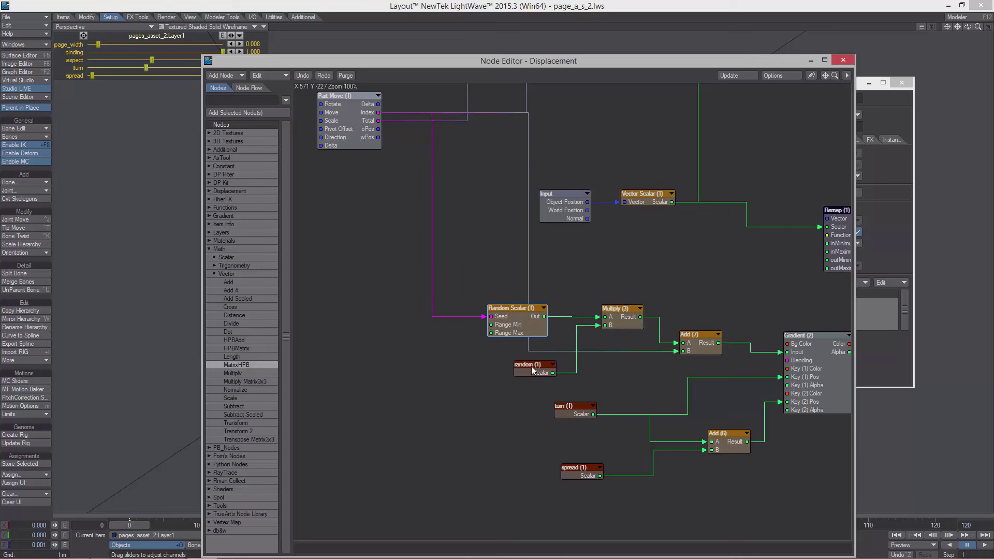
Group the turn, spread and random nodes and move them beneath the page_width and binding nodes
drag(533, 372, 589, 504)
drag(582, 471, 579, 431)
drag(588, 503, 579, 456)
drag(604, 474, 575, 410)
middle_drag(443, 393, 628, 434)
drag(748, 448, 404, 207)
middle_drag(539, 434, 602, 466)
drag(568, 360, 523, 171)
middle_drag(548, 207, 378, 202)
Reposition the Part Move node to keep its connections to the random network readable
middle_drag(587, 278, 476, 179)
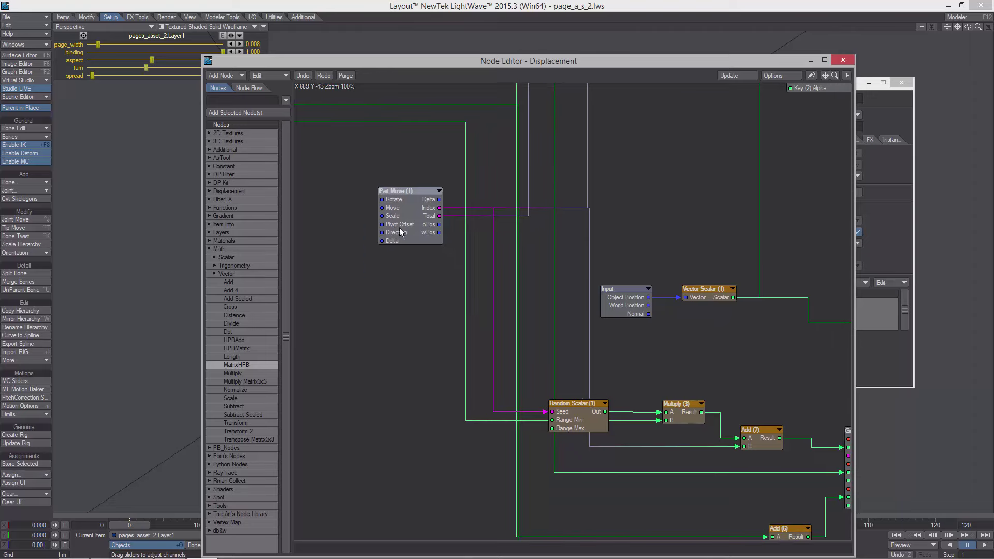
drag(403, 218, 381, 256)
middle_drag(548, 380, 586, 297)
middle_drag(753, 319, 579, 271)
alt+drag(482, 230, 548, 263)
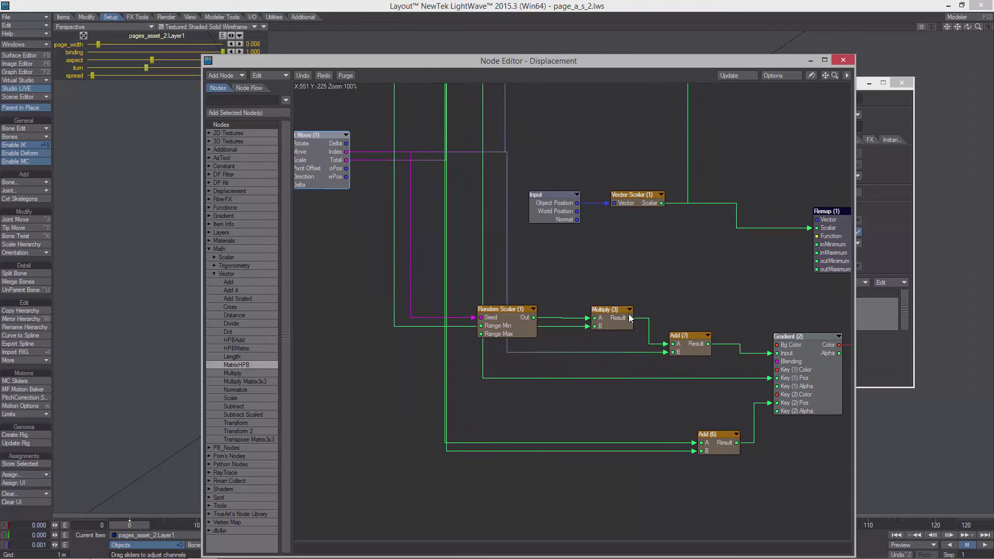
Move the node editor aside to reveal the pages and switch the viewport to the Top view
drag(532, 63, 533, 108)
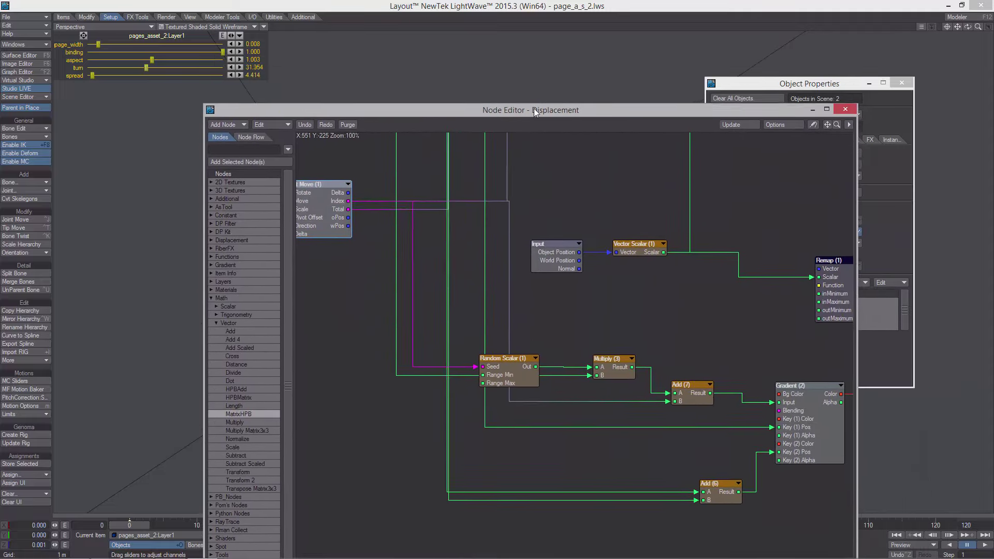
drag(426, 111, 809, 315)
alt+drag(560, 269, 473, 229)
key(2)
scroll(564, 296, down, 1)
drag(719, 318, 641, 109)
alt+drag(906, 323, 769, 275)
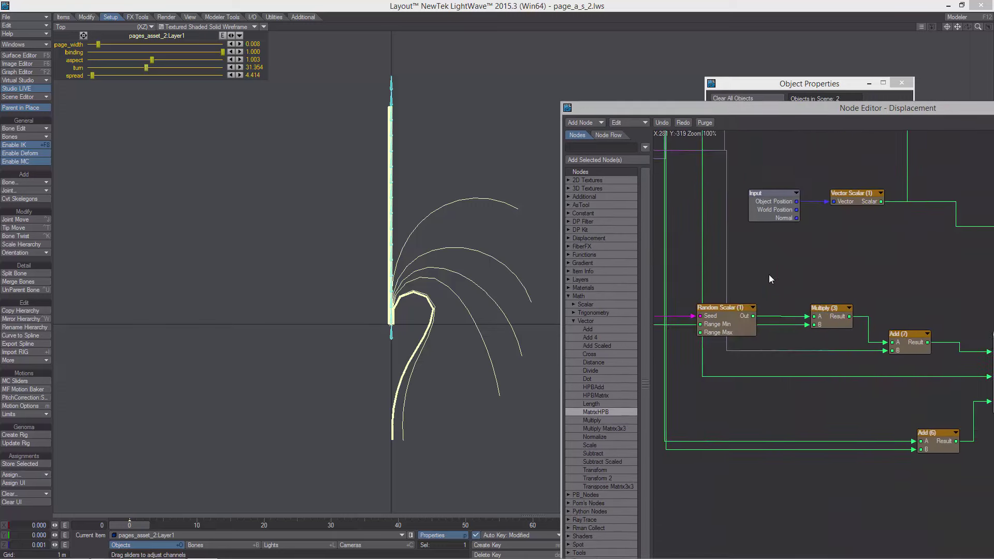
Test the random node's scalar at 0, set it to 1.0 and give the value an envelope
mouse_move(847, 323)
alt+mouse_down()
mouse_move(710, 295)
mouse_move(845, 317)
alt+mouse_up()
alt+drag(776, 328, 780, 295)
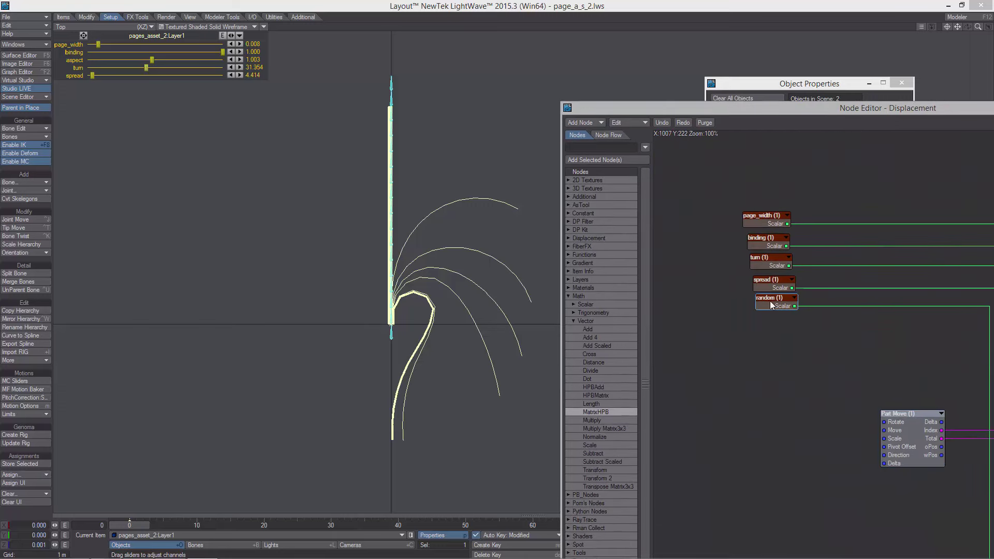
double_click(769, 300)
text(0)
key(Return)
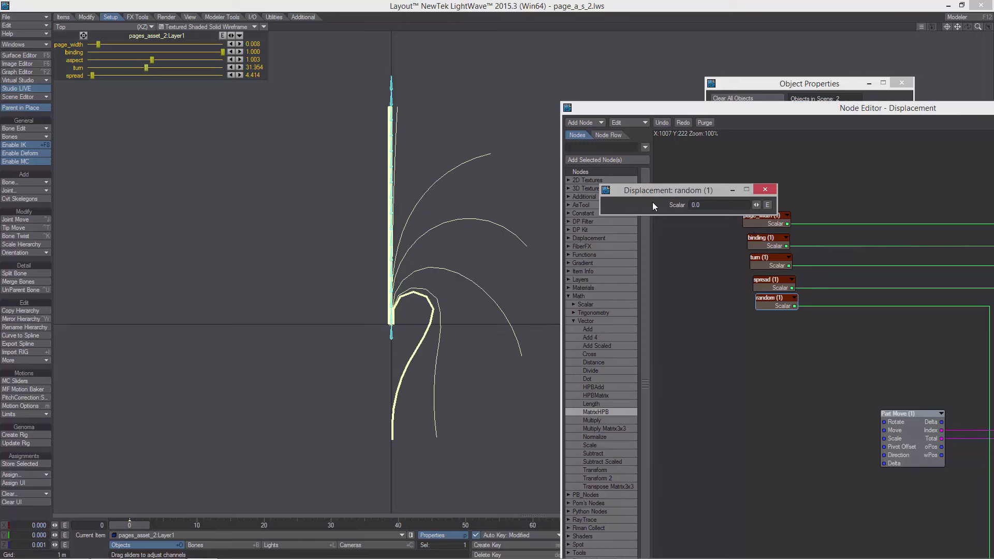
text(1)
key(Return)
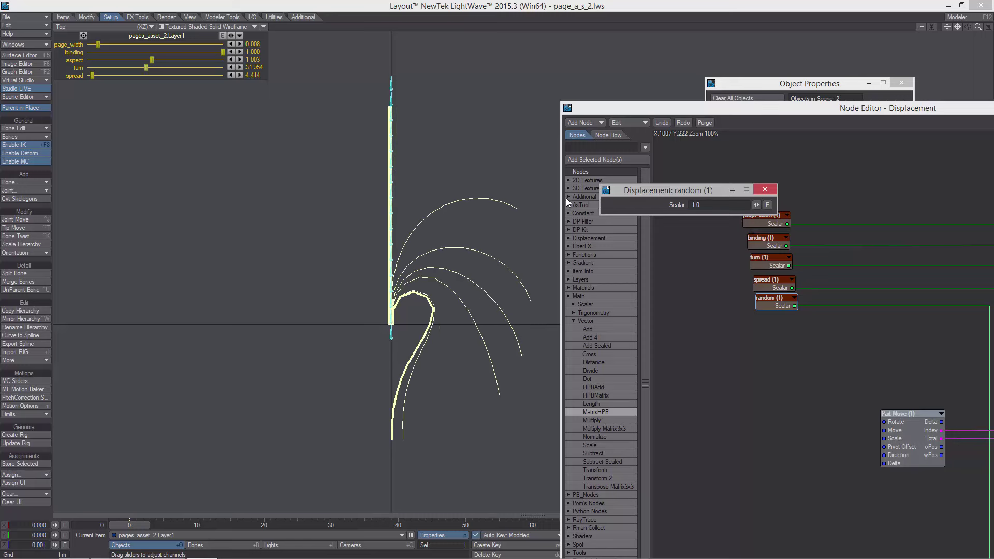
click(768, 205)
click(832, 153)
Add the random scalar channel to the object's Sliders and set its colour preset to yellow (240, 192, 32)
click(726, 85)
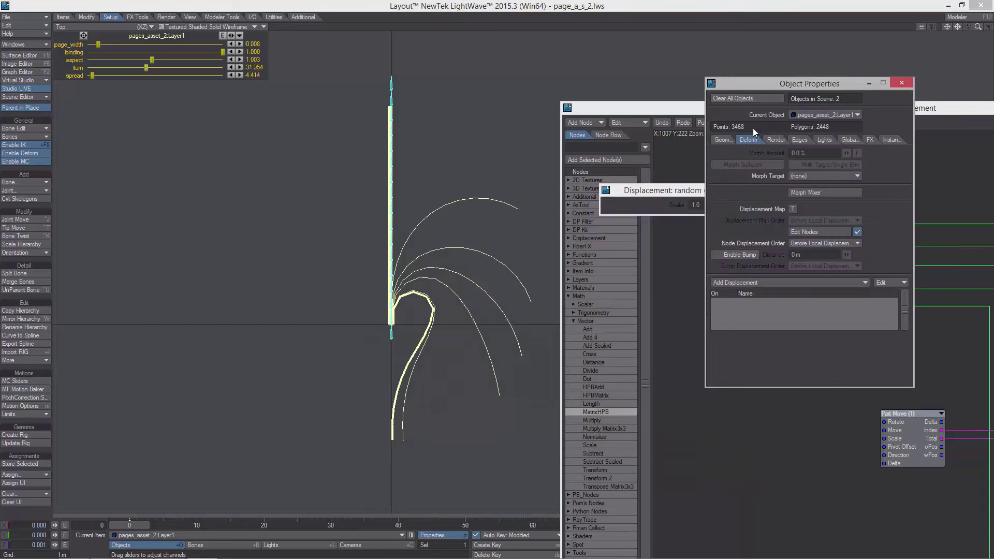
click(724, 140)
double_click(748, 172)
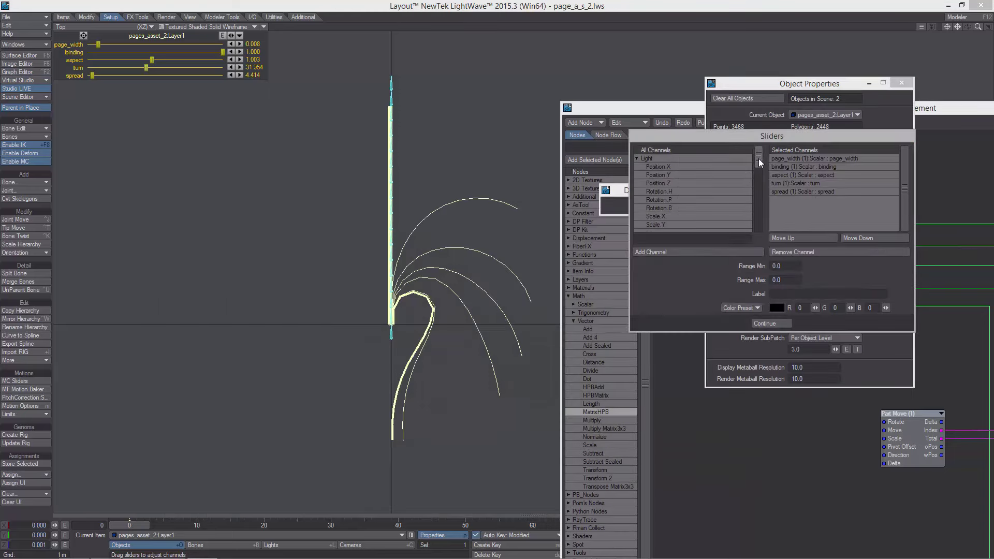
drag(760, 158, 762, 226)
click(671, 216)
drag(671, 217, 785, 209)
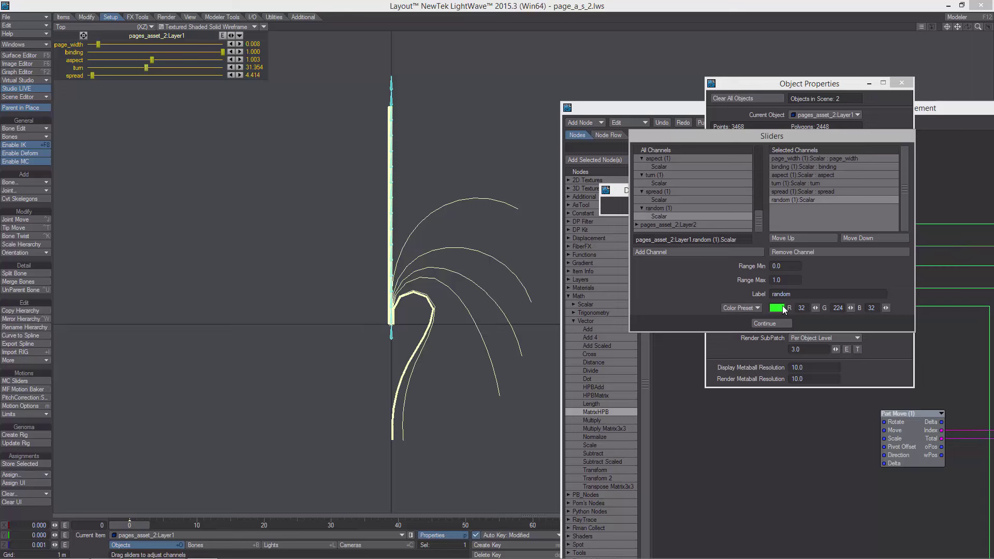
click(741, 308)
click(761, 336)
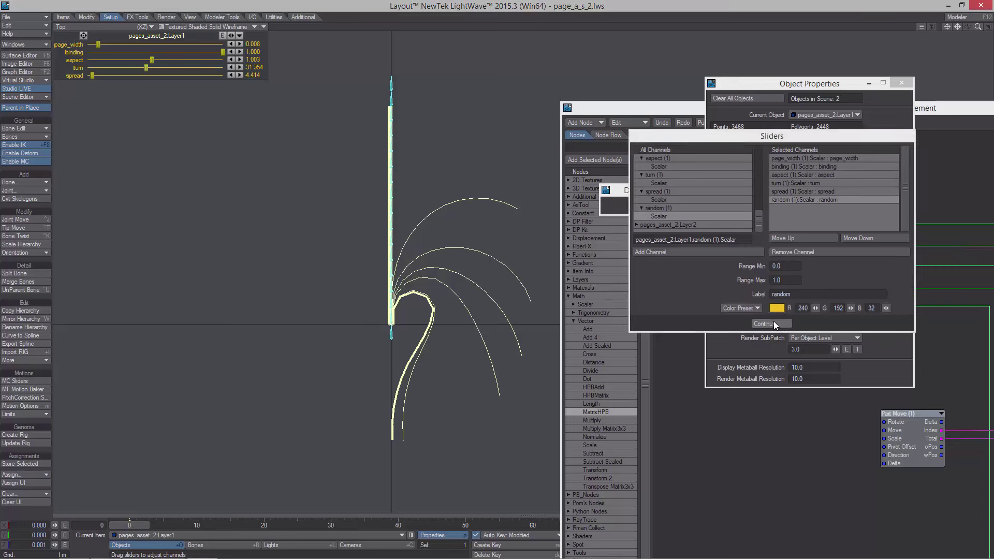
click(773, 321)
Close the object properties and random node settings, and bring the node editor back over the viewport showing the Random Scalar network
click(902, 83)
click(770, 191)
drag(751, 108, 474, 71)
middle_drag(668, 191, 617, 144)
middle_drag(778, 324, 635, 228)
middle_drag(785, 383, 768, 372)
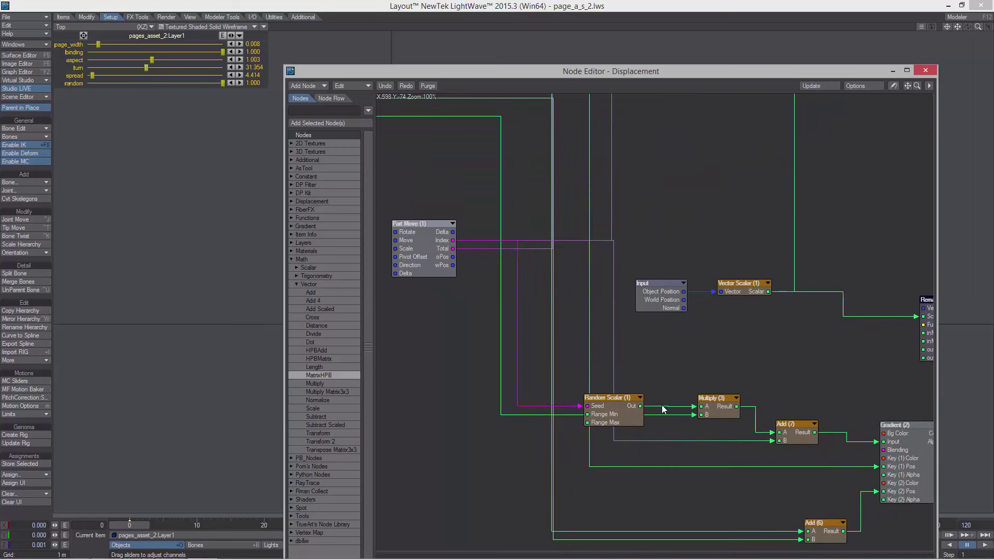
alt+drag(739, 331, 729, 306)
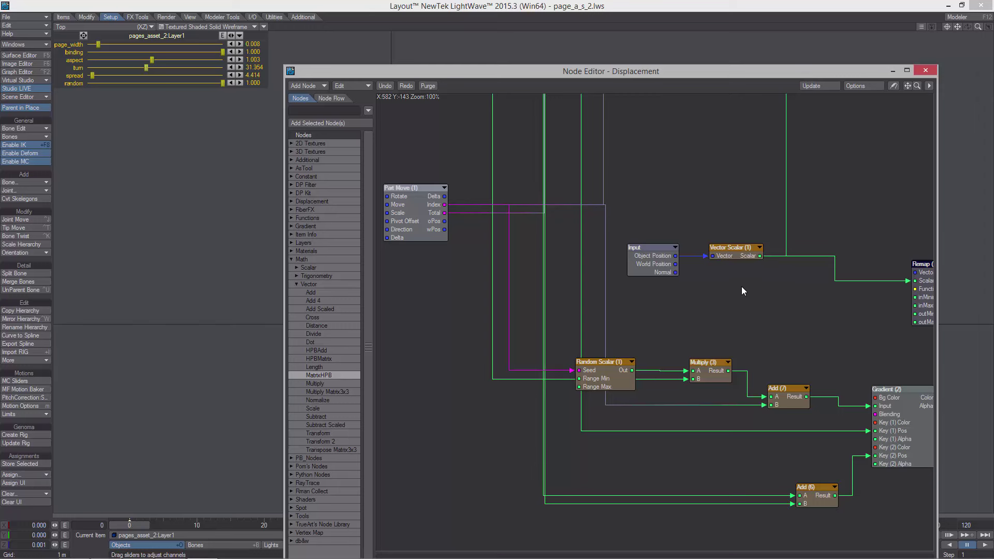
Check the node network through to the Bone Info nodes and close the Displacement node editor
alt+drag(742, 288, 719, 293)
alt+drag(873, 317, 717, 278)
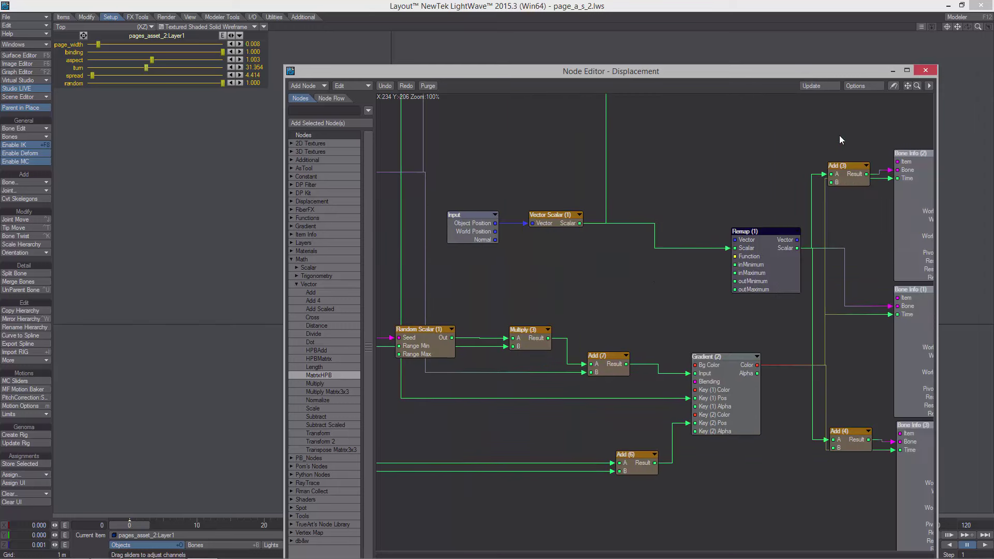
click(927, 71)
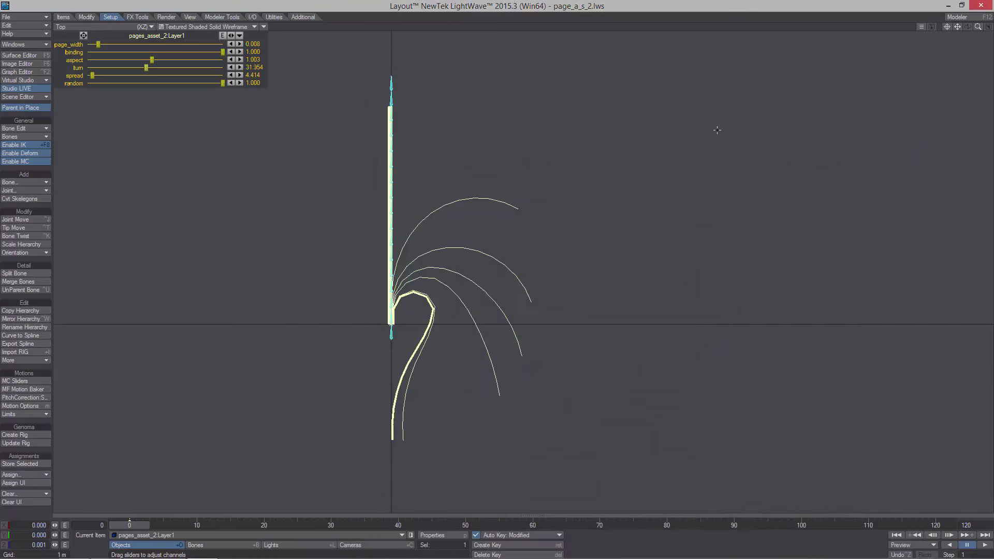
Lower the random slider to 0.161 and widen the slider display across the full viewport
drag(223, 83, 110, 83)
drag(231, 35, 948, 36)
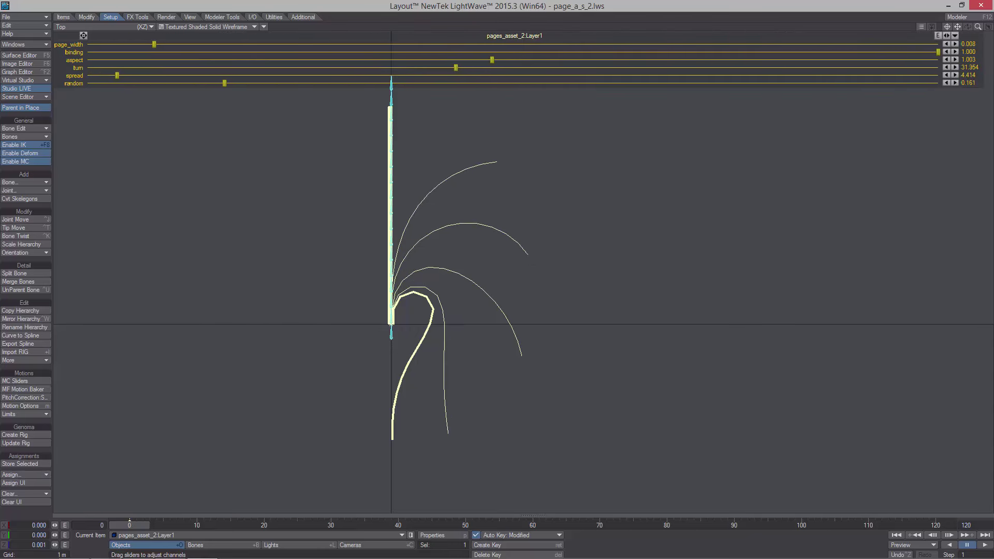
alt+drag(579, 126, 588, 157)
Test how the pages fan out by varying the sliders to spread 46.412, turn 3.908 and random 0.633
mouse_move(106, 75)
mouse_down()
mouse_move(311, 75)
mouse_move(97, 75)
mouse_up()
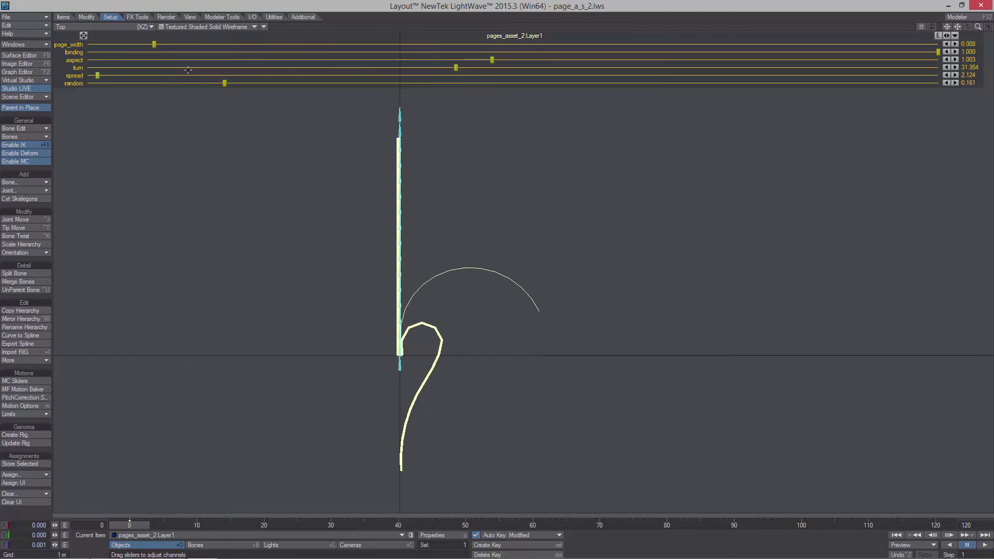
drag(455, 67, 492, 68)
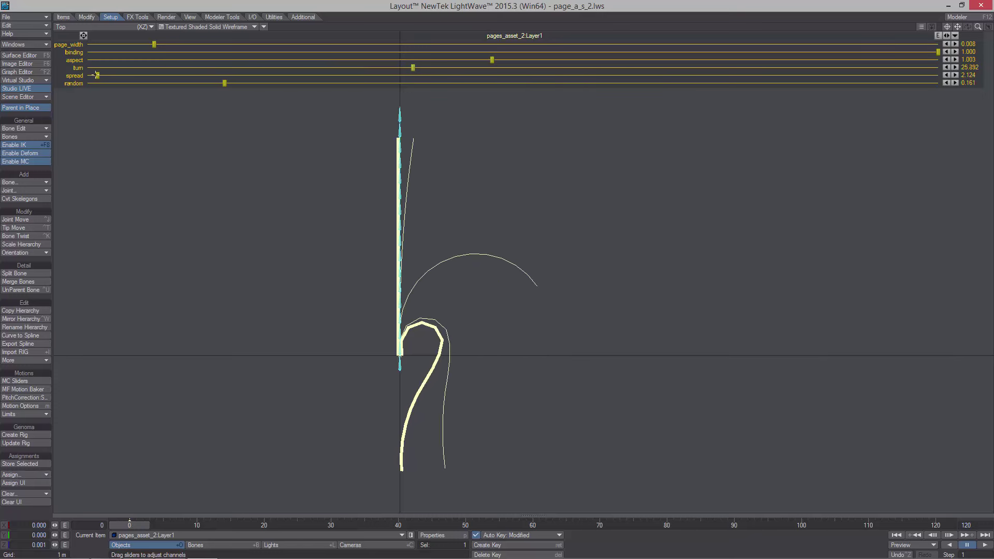
drag(98, 75, 308, 75)
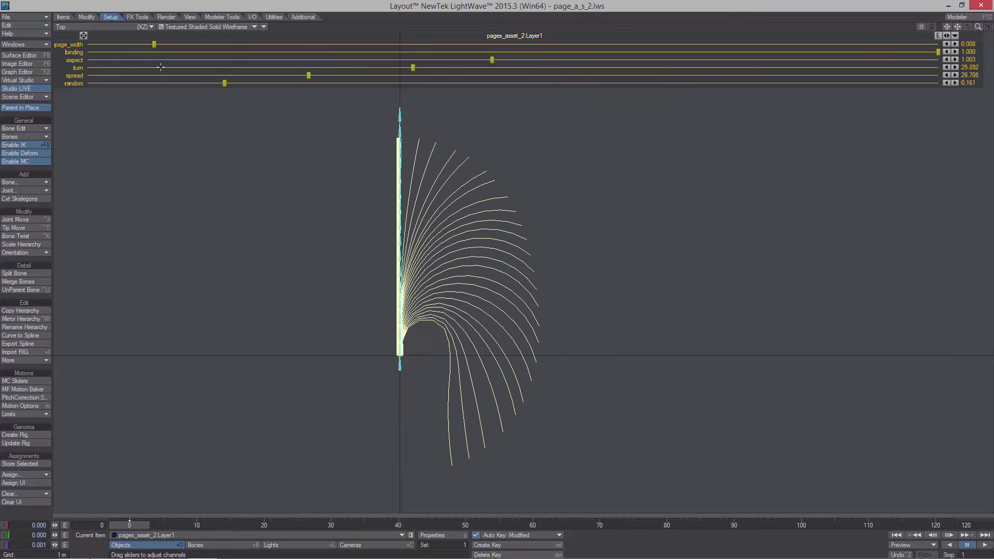
drag(413, 67, 478, 75)
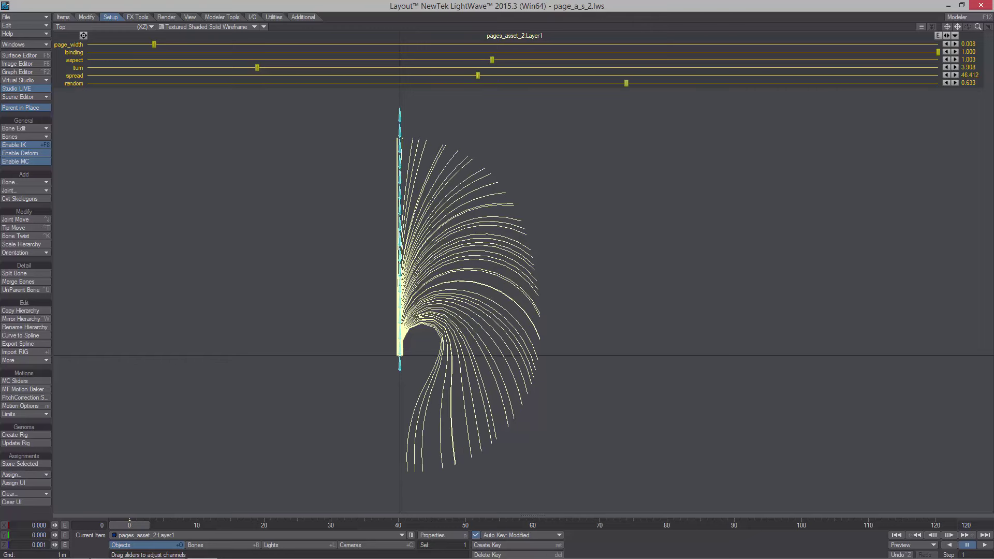
Test a narrower page fan with random at 0.481, spread at 4.414 and turn at -16.635
drag(627, 83, 825, 83)
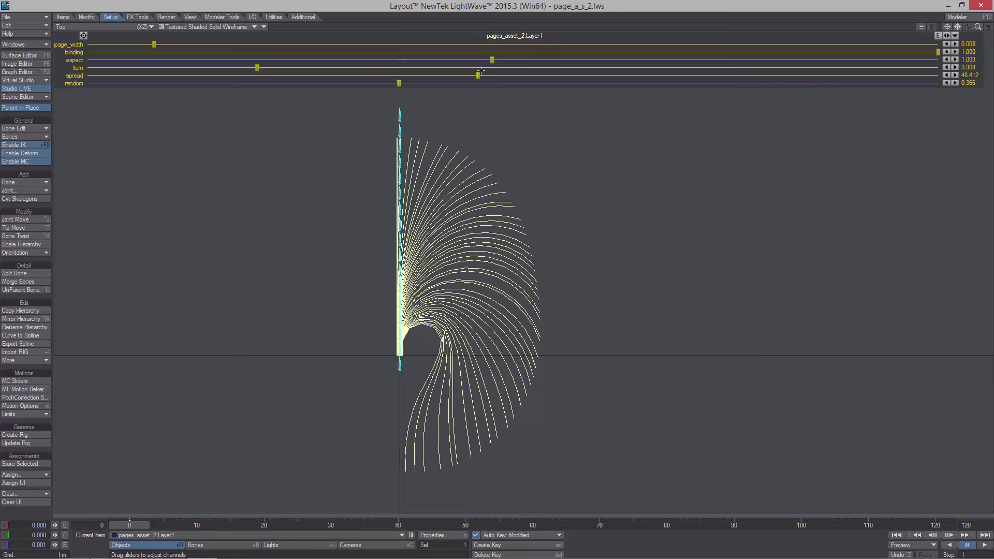
drag(478, 75, 118, 76)
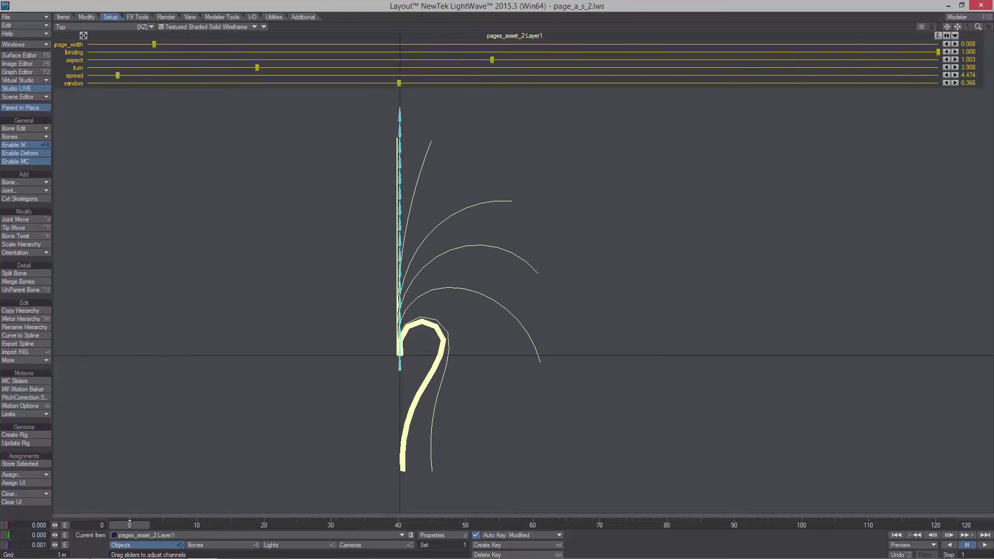
drag(399, 82, 497, 83)
drag(258, 67, 110, 67)
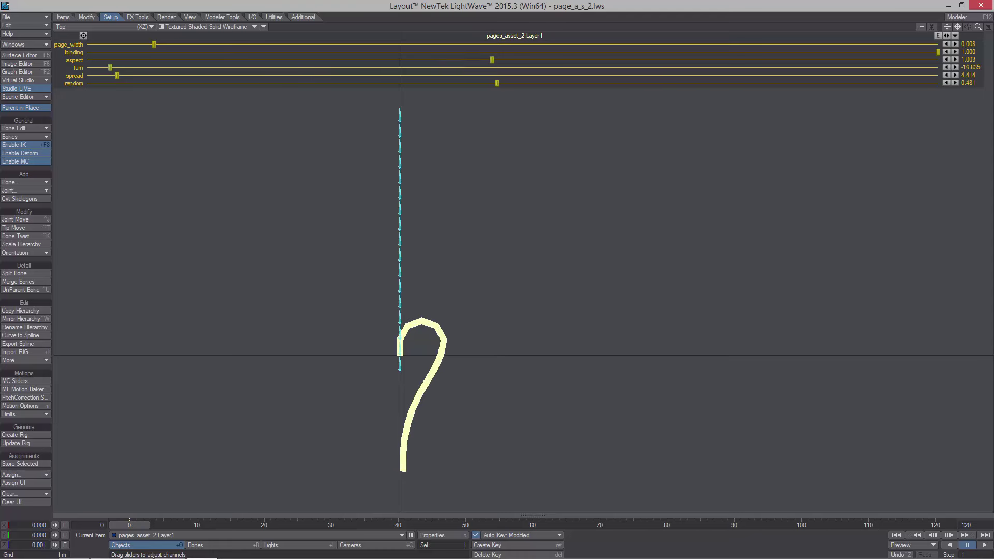
Switch to the Perspective view and set turn to 86.878, spread to 1.000 and random to 0.000
key(4)
alt+drag(518, 238, 497, 178)
drag(498, 83, 821, 68)
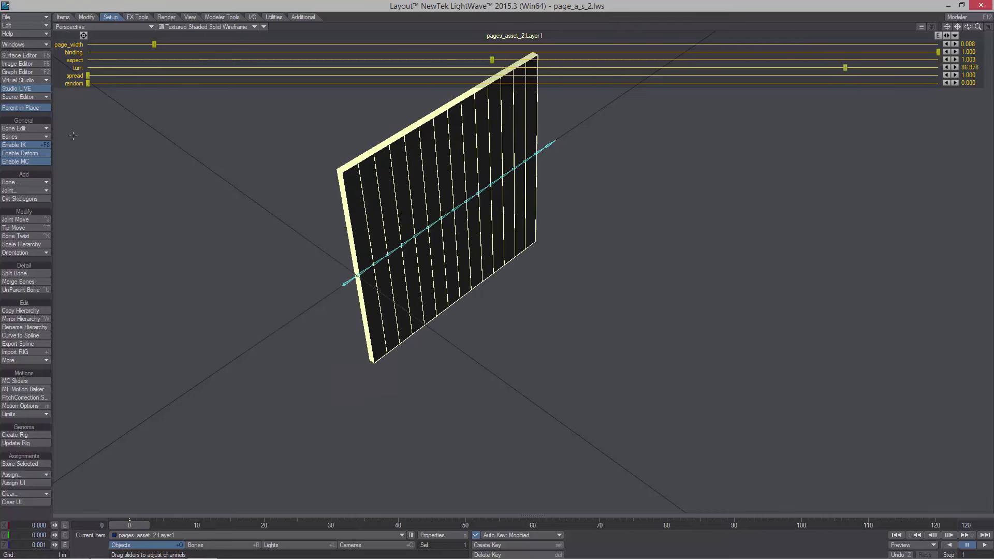
alt+shift+drag(645, 179, 592, 252)
Save the scene and all of its objects, overwriting the existing files
click(572, 113)
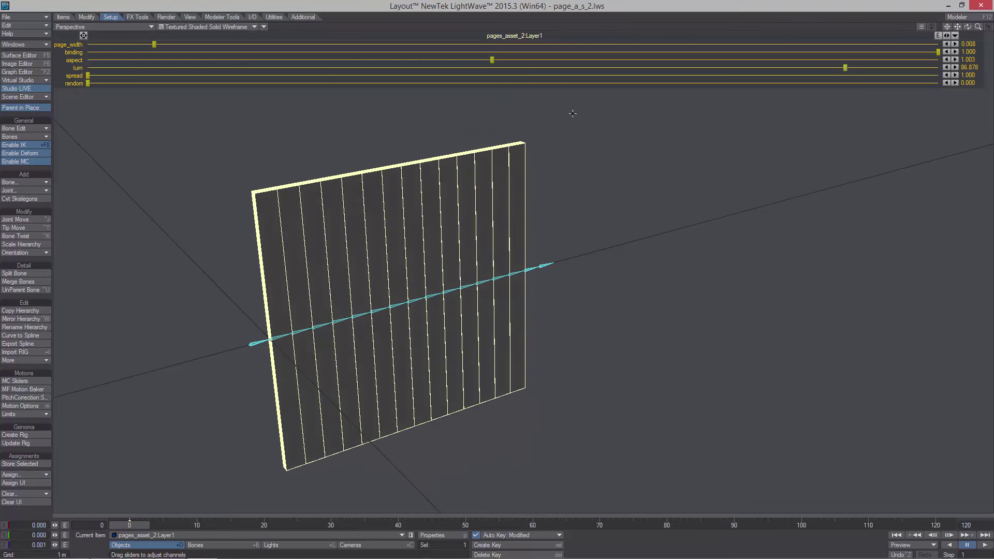
click(21, 17)
mouse_move(31, 46)
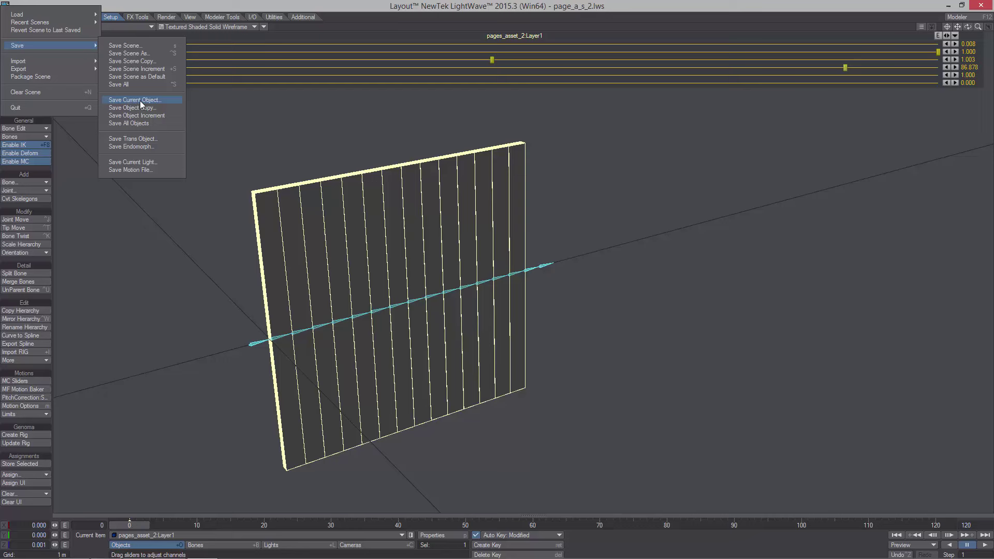
click(147, 128)
click(504, 116)
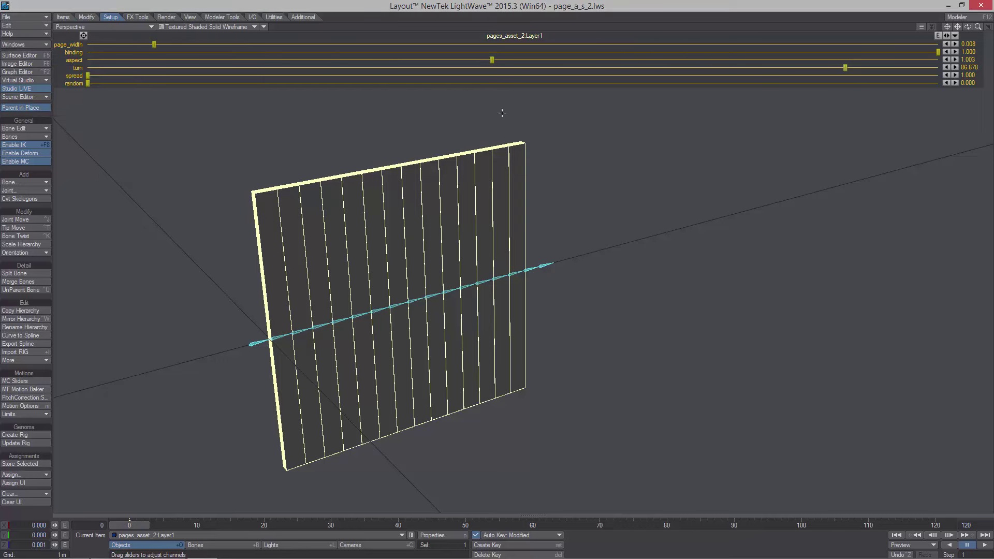
Open the Sliders settings in the object's properties and move the aspect channel to the top of the selected channels
scroll(242, 105, up, 1)
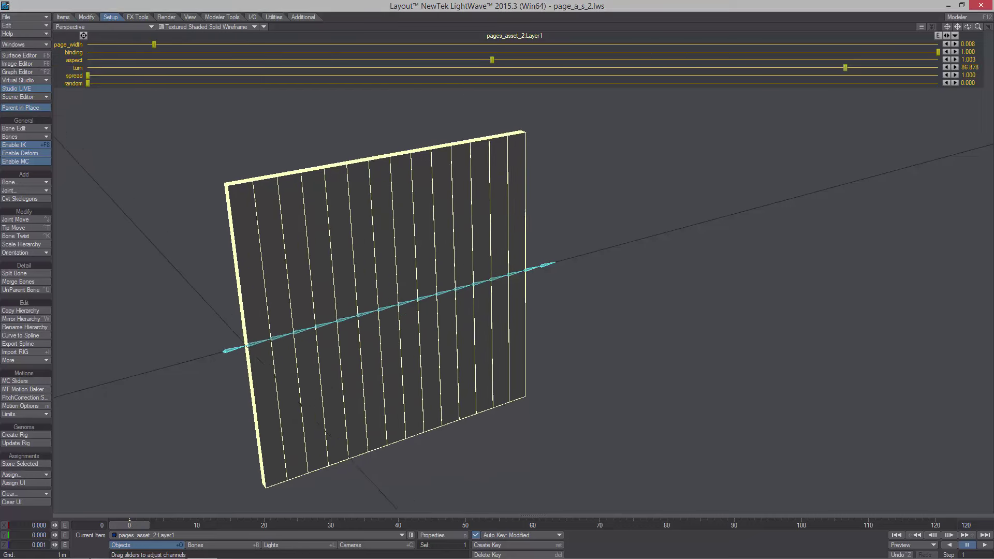
alt+drag(286, 111, 309, 113)
key(p)
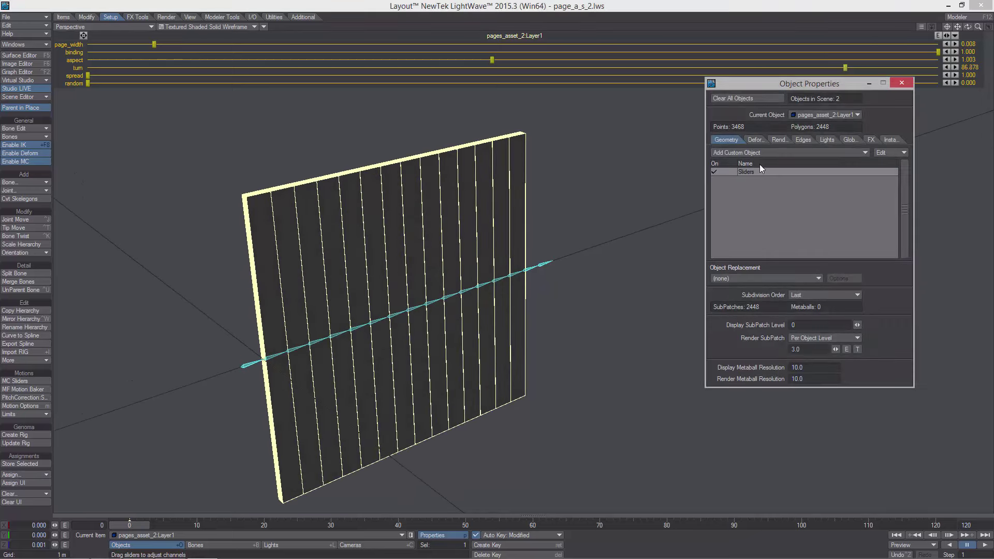
double_click(756, 171)
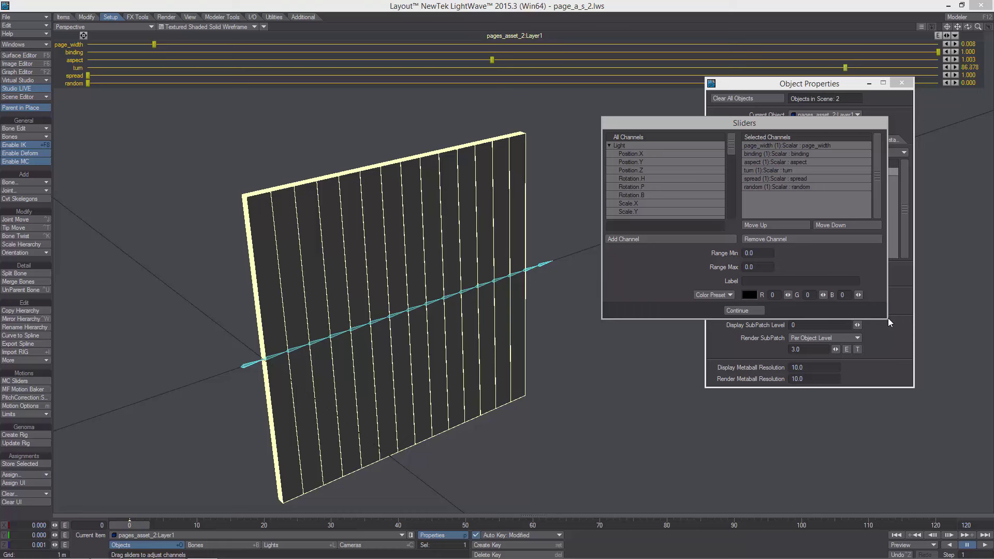
click(782, 186)
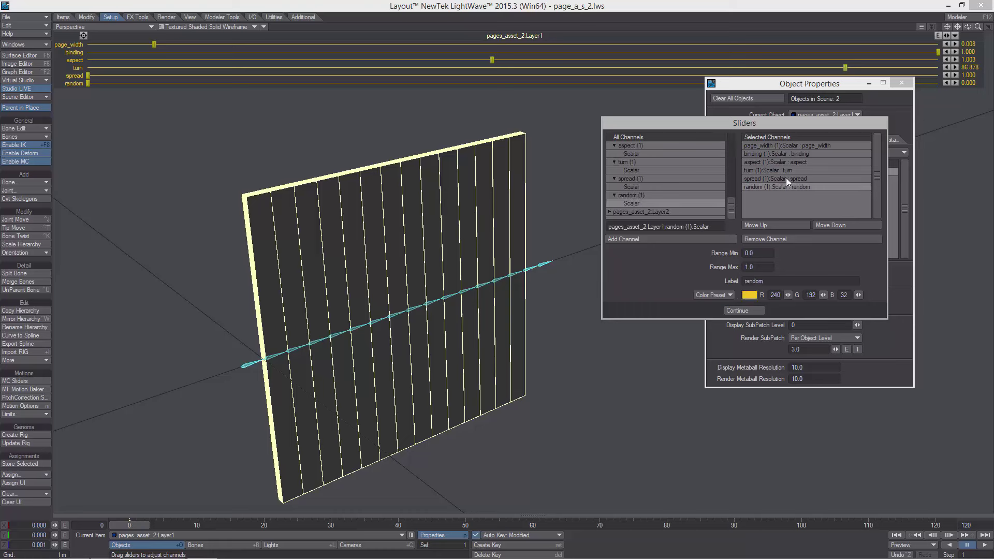
click(787, 178)
click(786, 171)
click(787, 162)
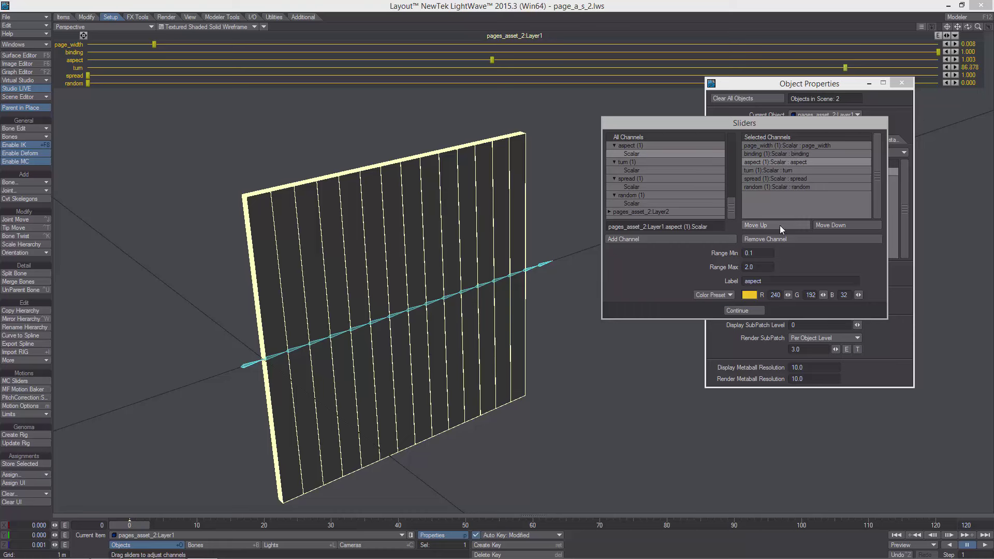
click(780, 225)
click(780, 225)
Check the range and label of every selected slider channel and apply the Sliders settings
click(786, 154)
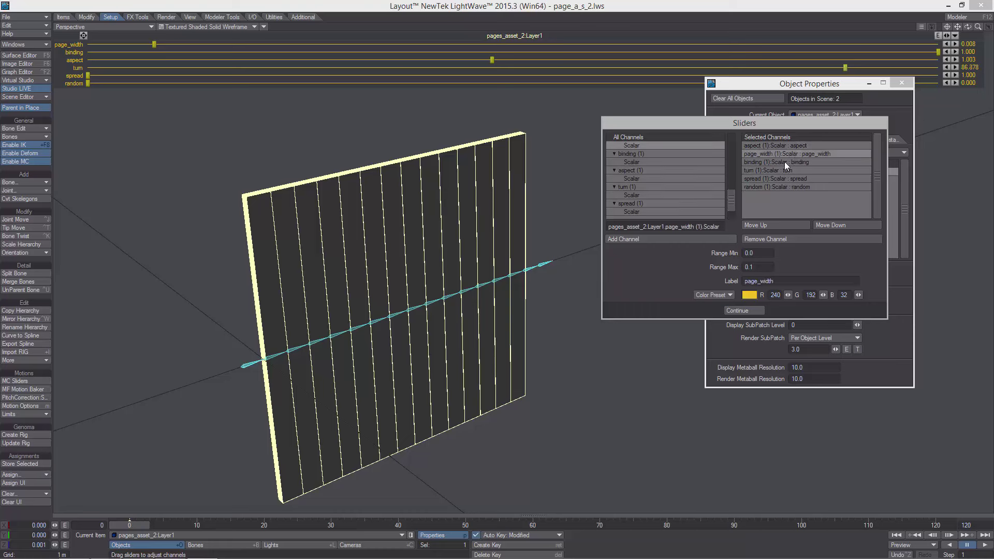
click(784, 162)
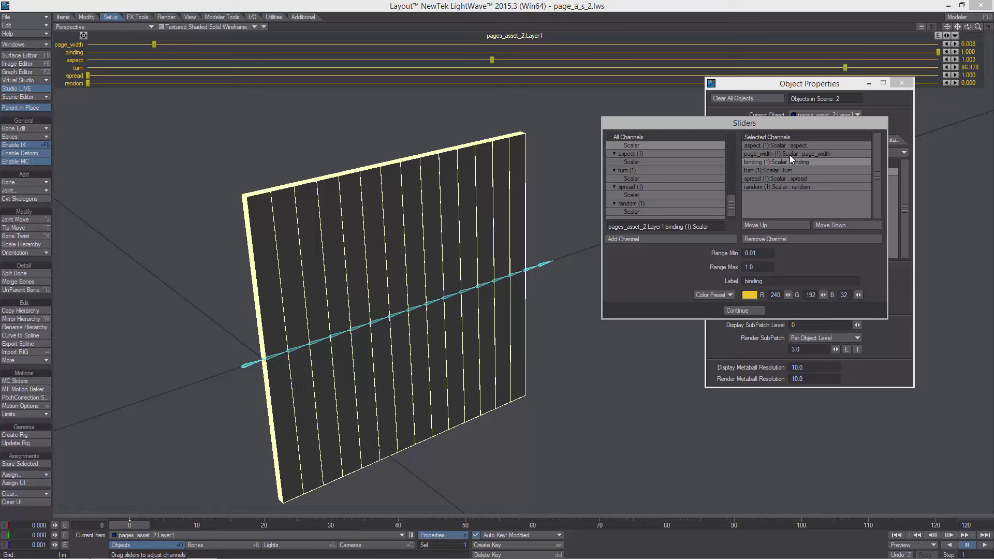
click(779, 147)
click(785, 154)
click(782, 162)
click(779, 169)
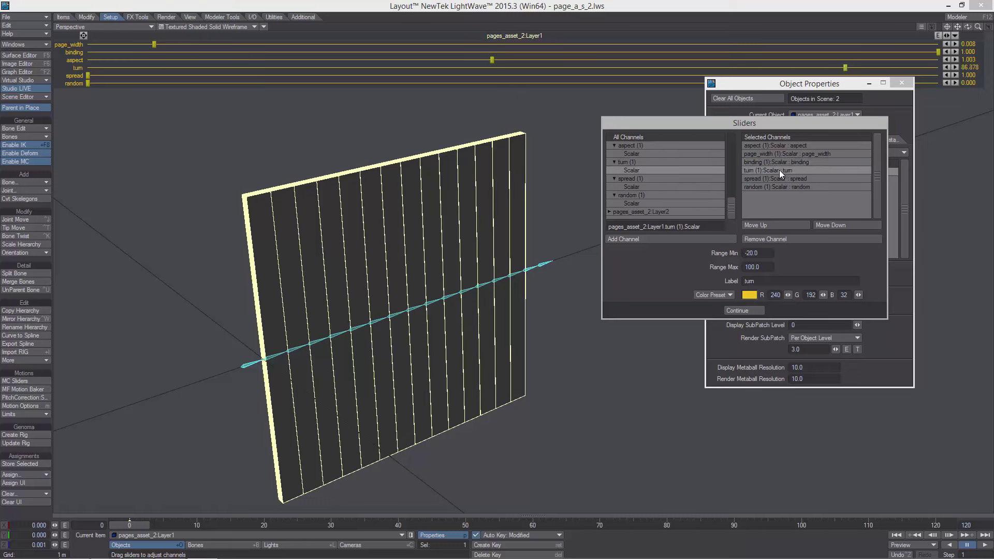
click(782, 179)
click(769, 188)
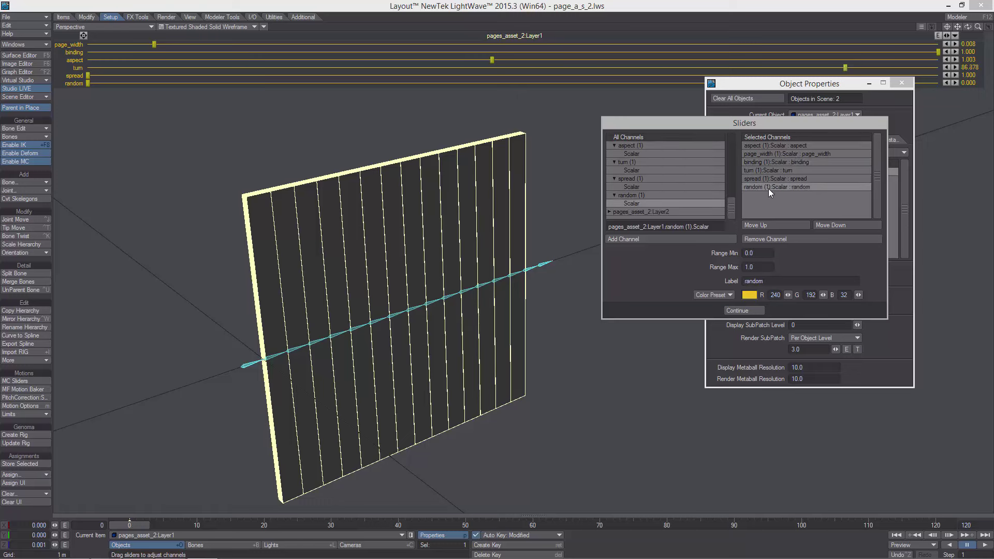
click(749, 311)
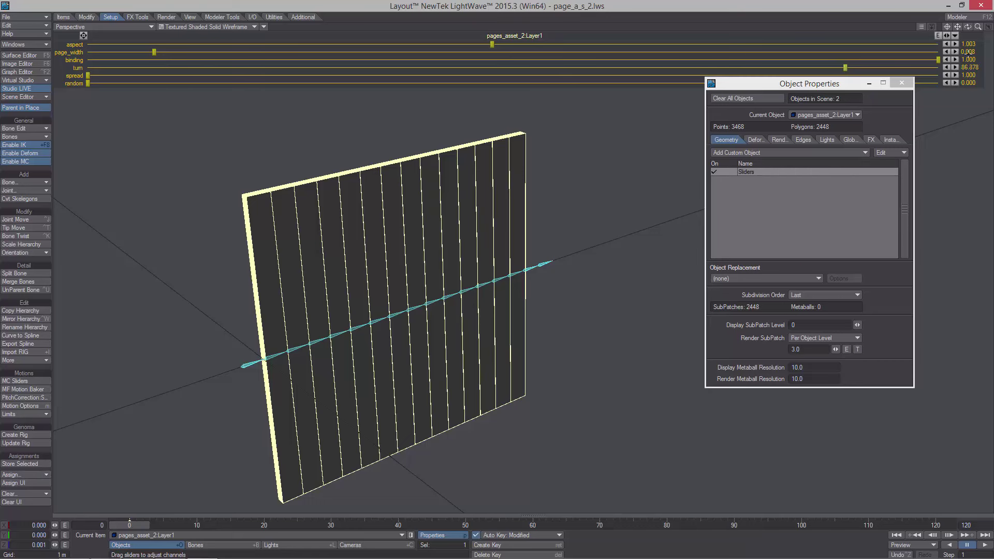
Shrink the slider display to a compact width and save the scene over page_a_s_2.lws
drag(947, 36, 188, 35)
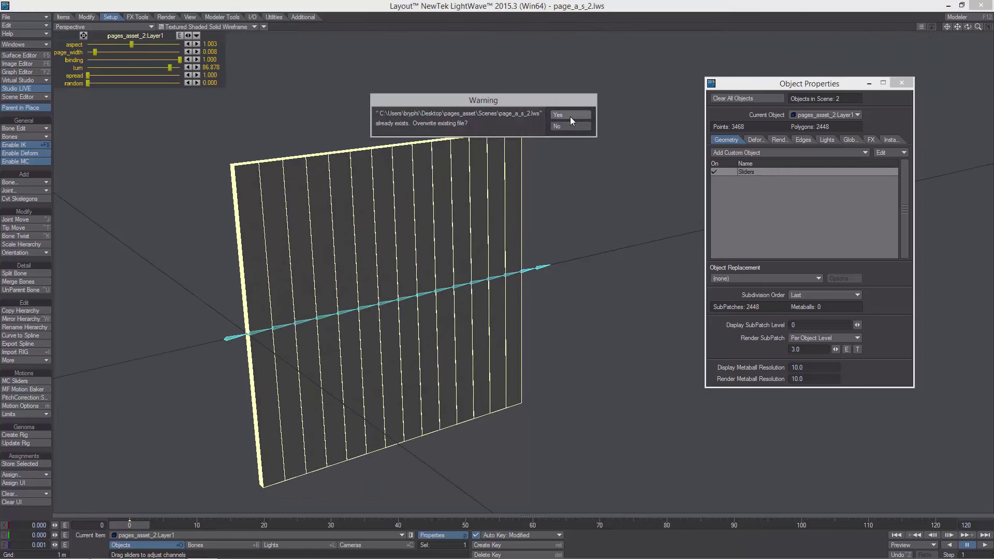
click(570, 117)
Open the displacement node editor from the object's deformation settings
alt+drag(603, 268, 550, 264)
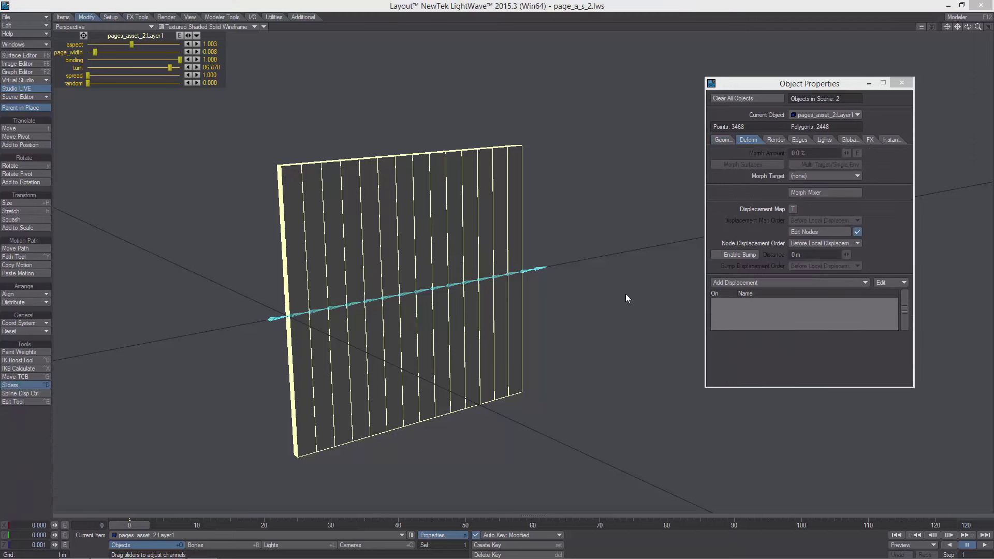
alt+drag(626, 298, 692, 261)
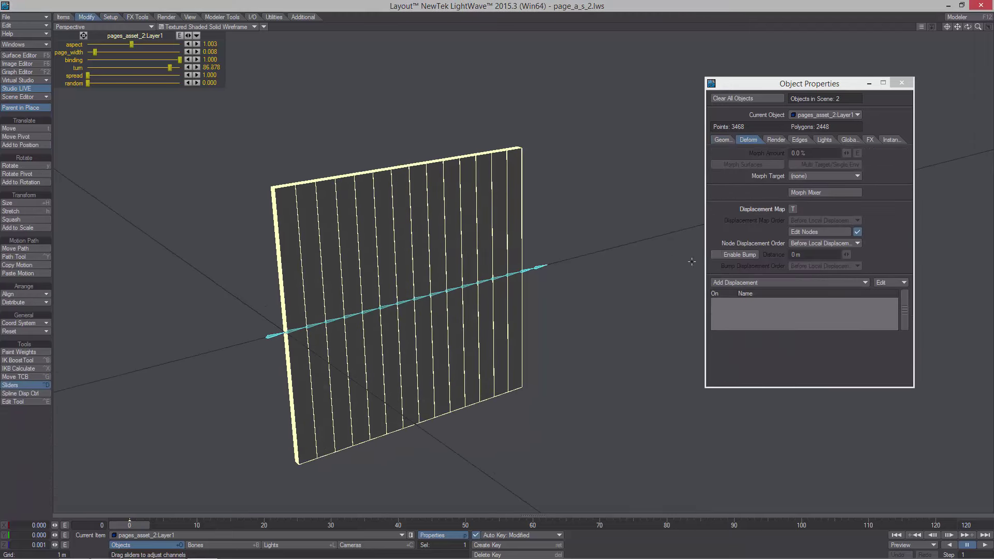
alt+drag(622, 261, 489, 218)
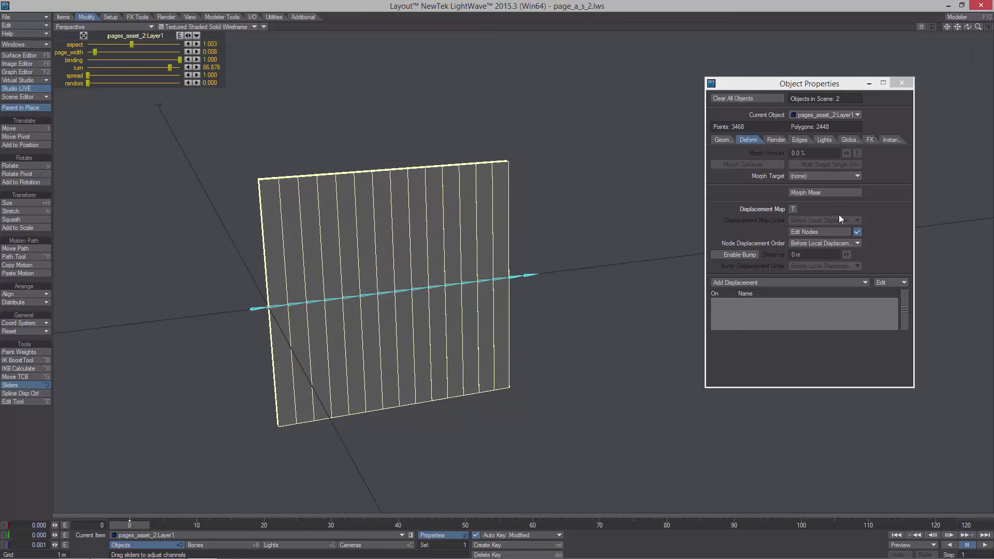
click(857, 234)
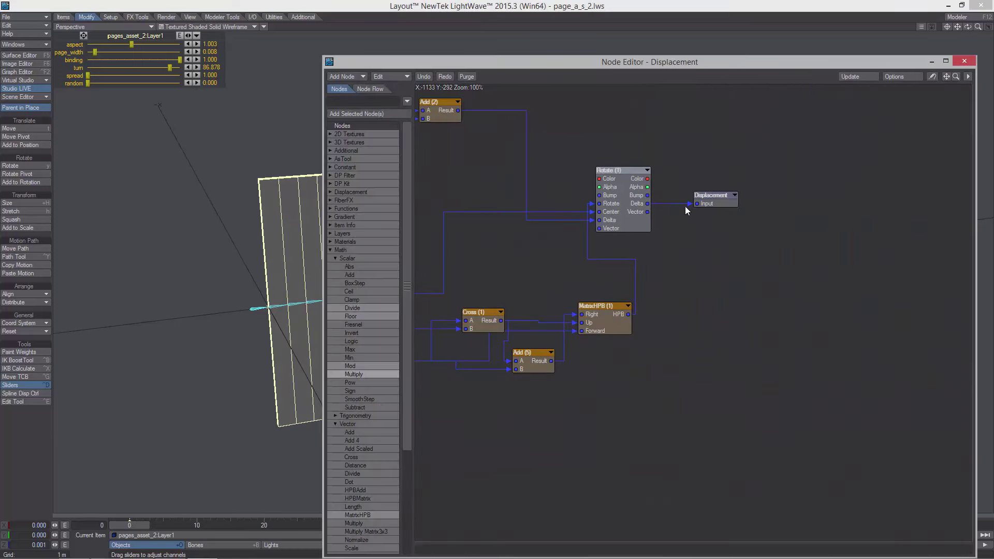
Disconnect the Displacement node from the Rotate node and place it below the network, moving the editor aside from the page
drag(725, 203, 773, 399)
drag(403, 64, 542, 49)
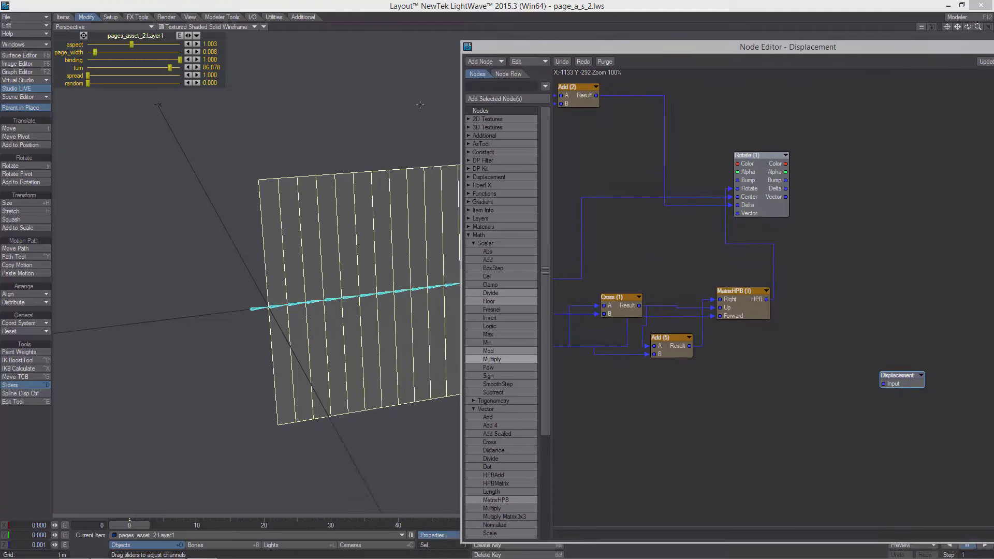
alt+drag(782, 272, 695, 173)
drag(815, 278, 863, 315)
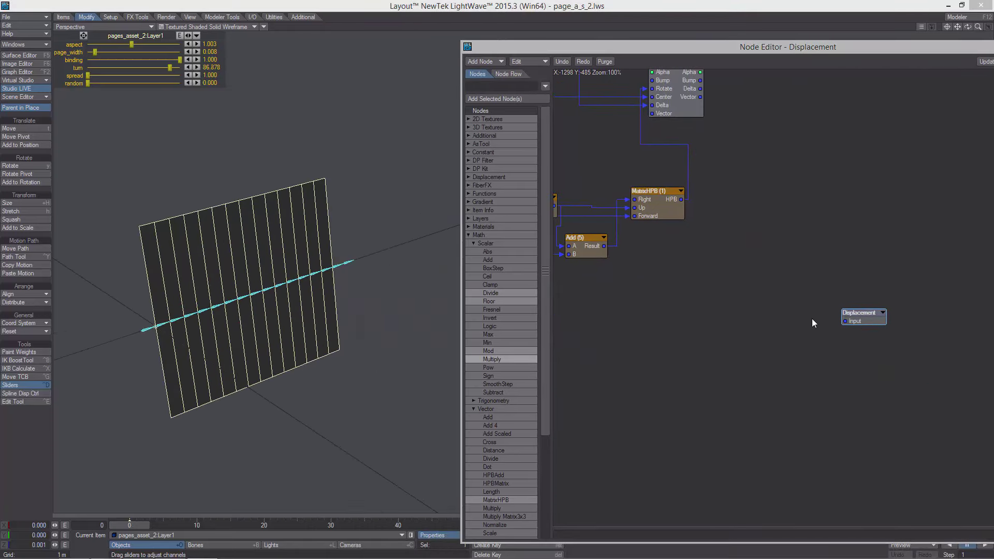
Bring the node editor back fully on screen and add a scalar Add node below the bone-driven network
alt+drag(627, 319, 990, 305)
alt+drag(601, 155, 992, 300)
alt+drag(564, 218, 688, 135)
drag(678, 45, 554, 34)
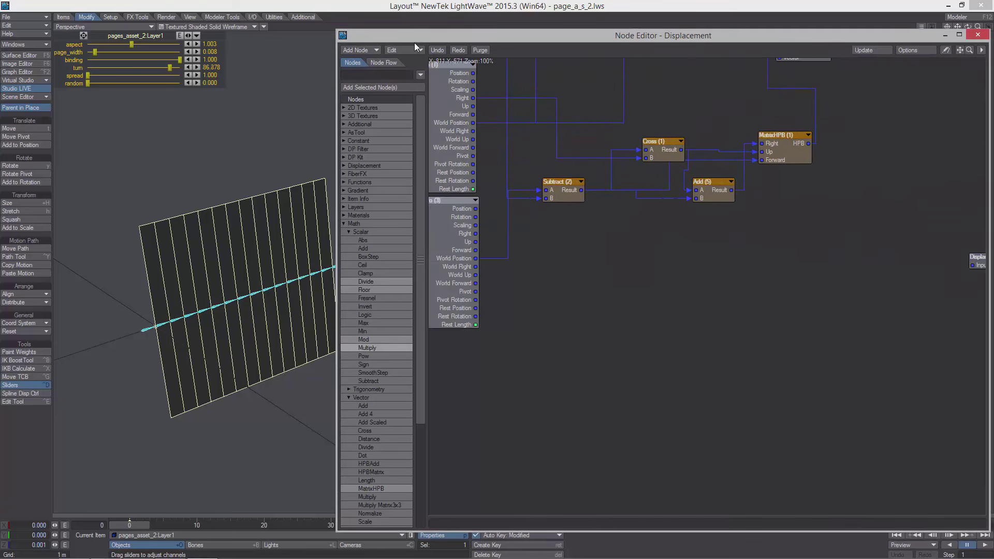
drag(415, 43, 397, 29)
scroll(372, 330, down, 2)
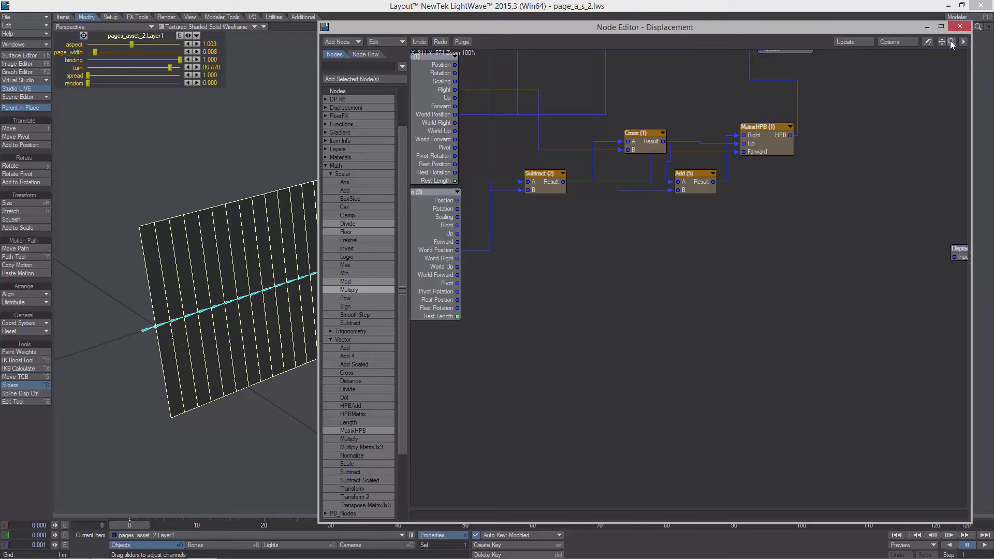
drag(951, 41, 931, 41)
alt+drag(700, 284, 674, 283)
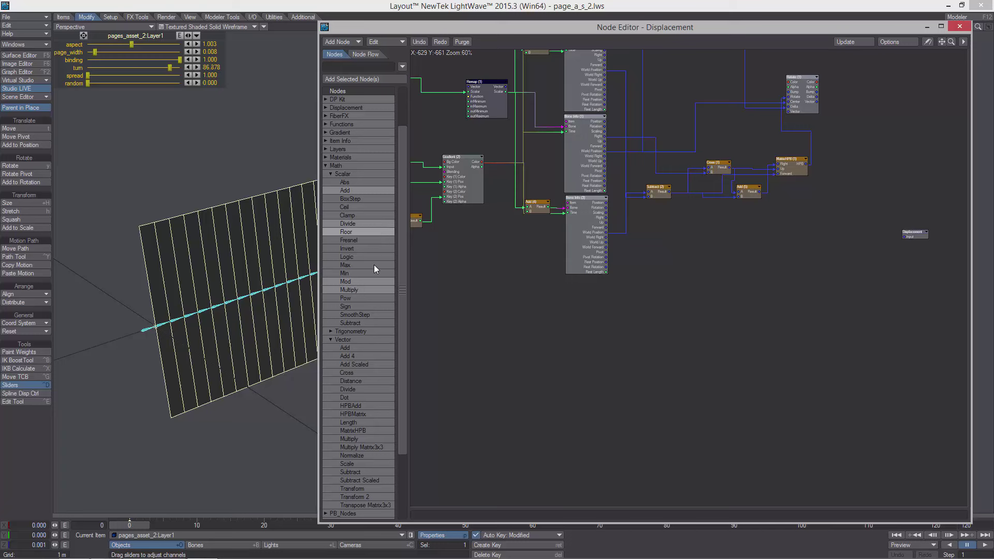
click(352, 79)
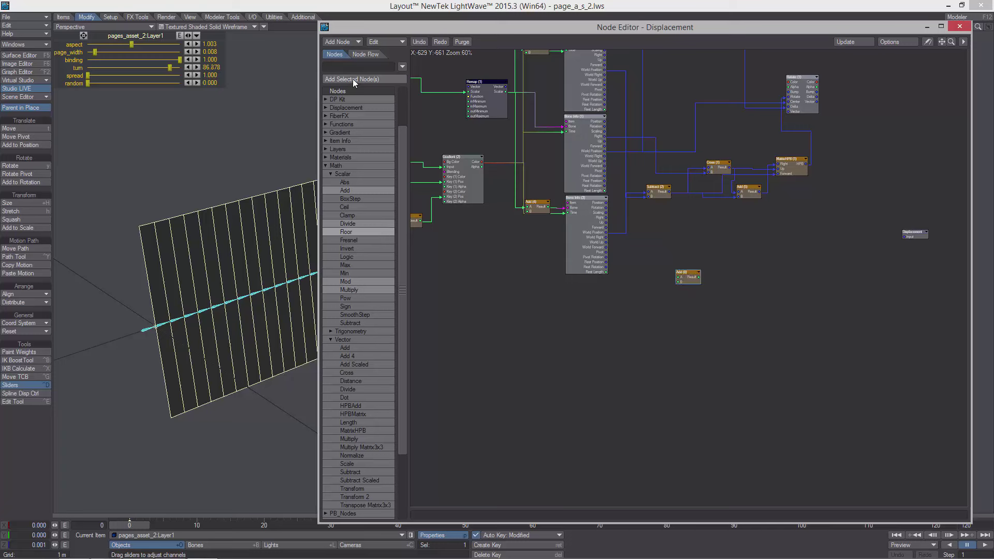
Add scalar Multiply, Divide, Mod and Floor nodes alongside the Add node, grouping them below the network near the Part Move node
drag(769, 322, 769, 327)
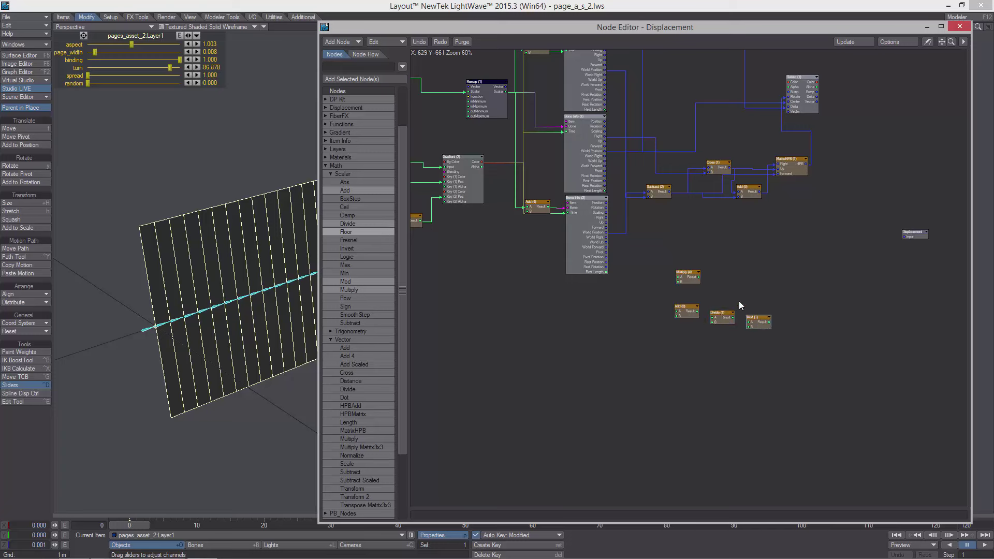
mouse_move(691, 275)
mouse_down()
mouse_move(668, 324)
mouse_move(677, 298)
mouse_move(705, 283)
mouse_move(679, 294)
mouse_move(676, 282)
mouse_up()
drag(677, 291, 456, 318)
alt+drag(422, 310, 514, 314)
alt+drag(420, 290, 642, 342)
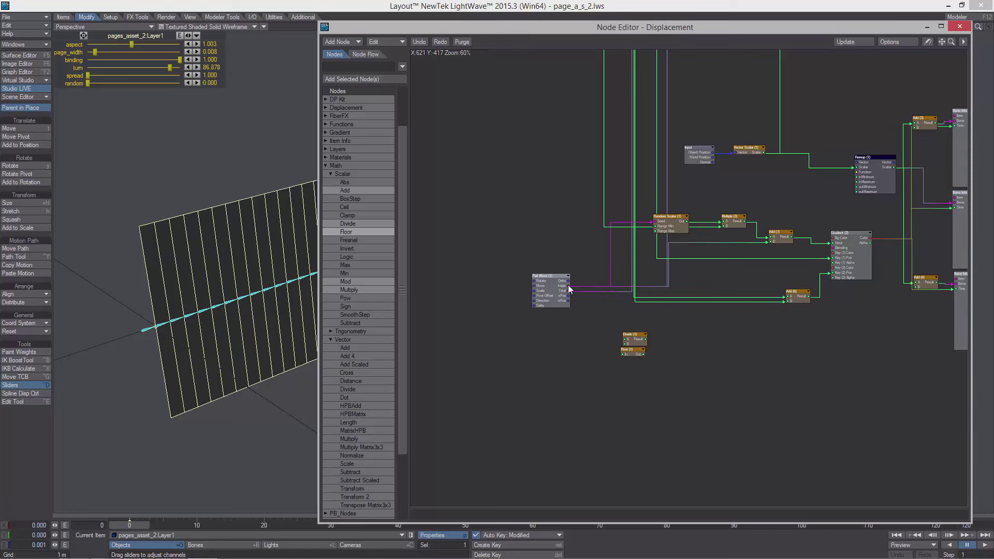
Connect the Part Move node's Index to input A of the Divide and Mod nodes and stack the two below the bone nodes
drag(568, 286, 581, 365)
drag(573, 362, 668, 386)
drag(685, 384, 598, 357)
drag(532, 284, 581, 328)
drag(595, 334, 567, 346)
click(574, 339)
click(575, 339)
drag(573, 352, 725, 340)
alt+drag(766, 337, 581, 367)
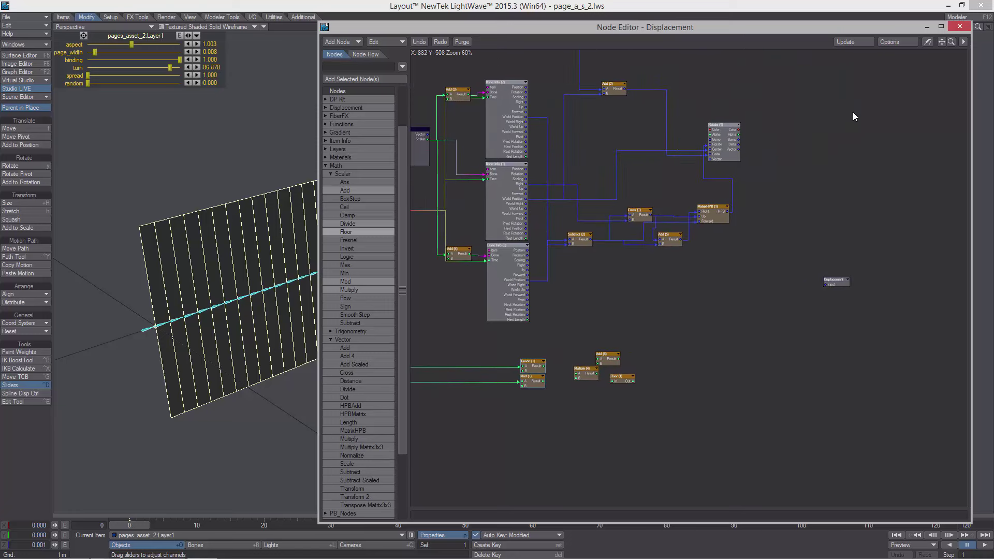
Duplicate the Part Move node and place the copy clear of the original
drag(952, 42, 973, 42)
alt+drag(723, 291, 805, 278)
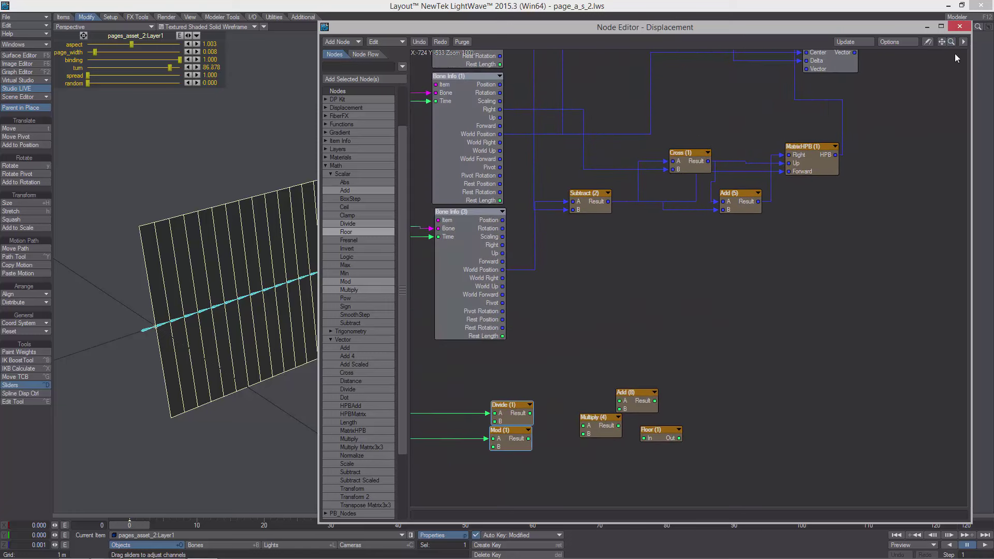
alt+drag(686, 314, 725, 293)
drag(559, 390, 565, 369)
alt+drag(711, 283, 609, 333)
right_click(634, 314)
click(590, 318)
alt+drag(435, 296, 849, 346)
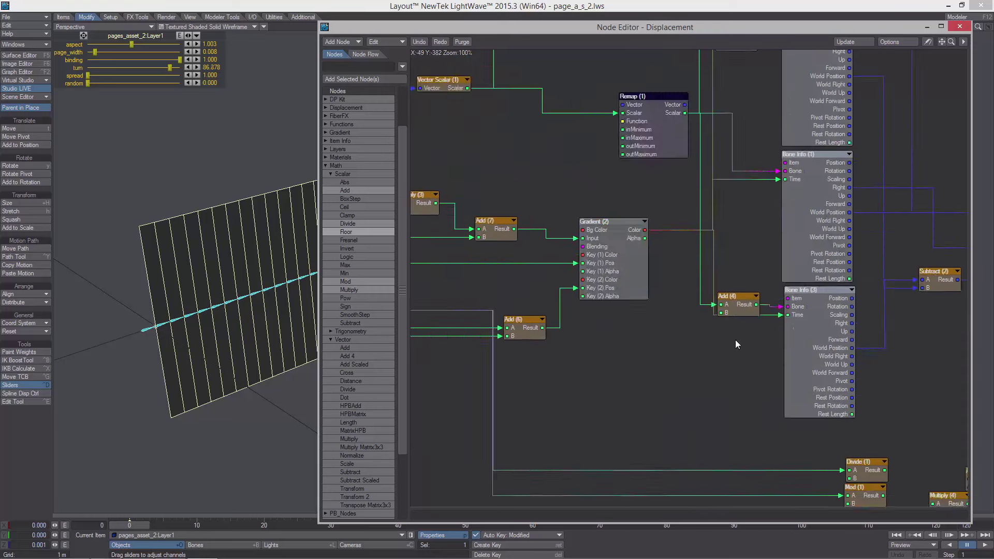
alt+drag(461, 348, 847, 345)
click(500, 306)
key(ctrl+c)
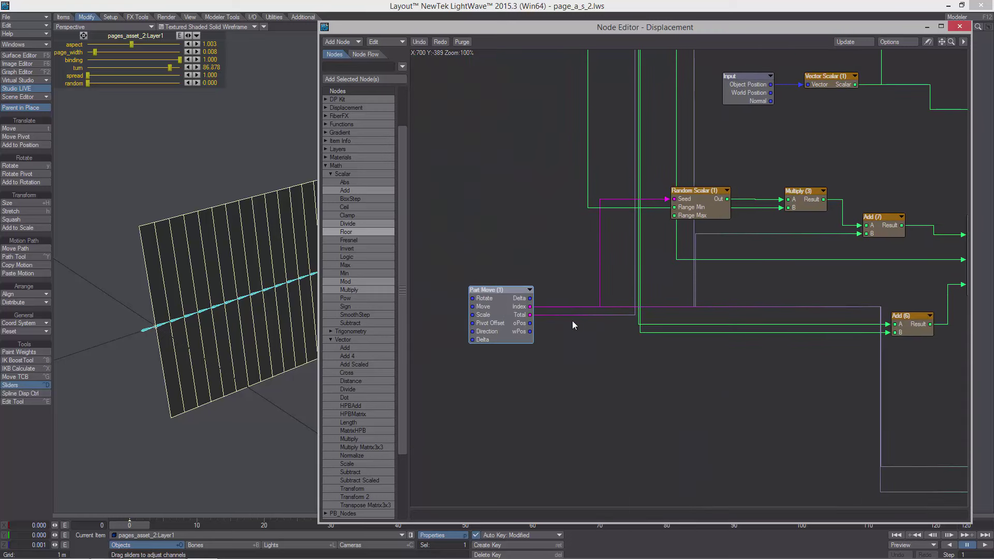
key(ctrl+v)
drag(671, 282, 753, 354)
Review the original Part Move node's pivot and set the duplicate's pivot to Left
double_click(506, 312)
click(705, 215)
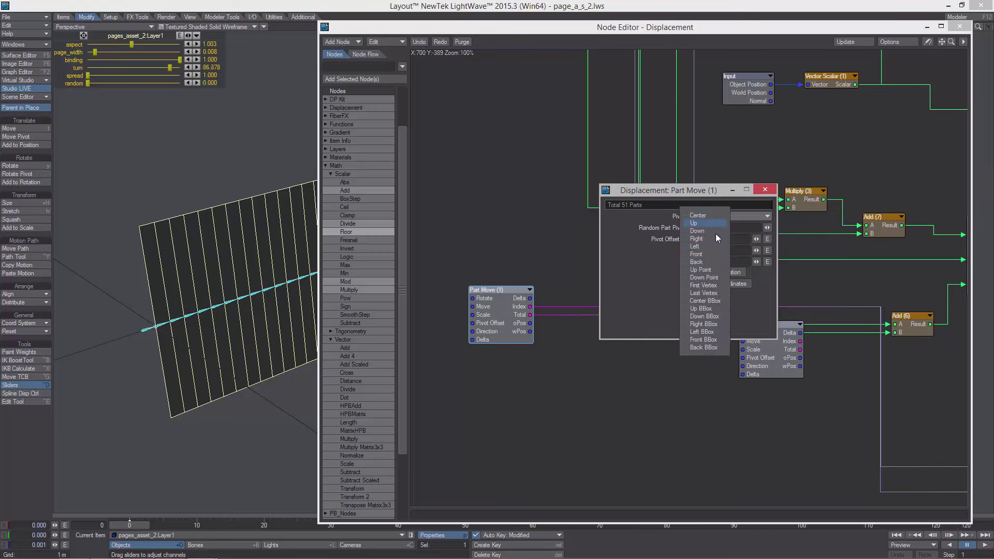
click(716, 250)
double_click(763, 342)
click(731, 217)
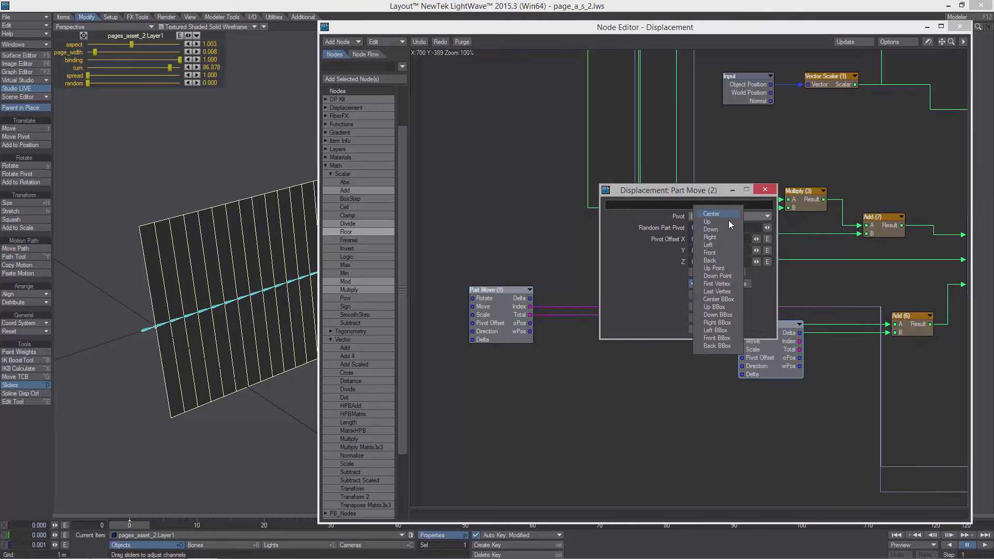
click(728, 246)
click(765, 190)
Place the duplicated Part Move node beside the Displacement node at the end of the network
drag(798, 325, 717, 308)
middle_drag(694, 322, 716, 321)
drag(716, 320, 699, 300)
middle_drag(627, 327, 740, 308)
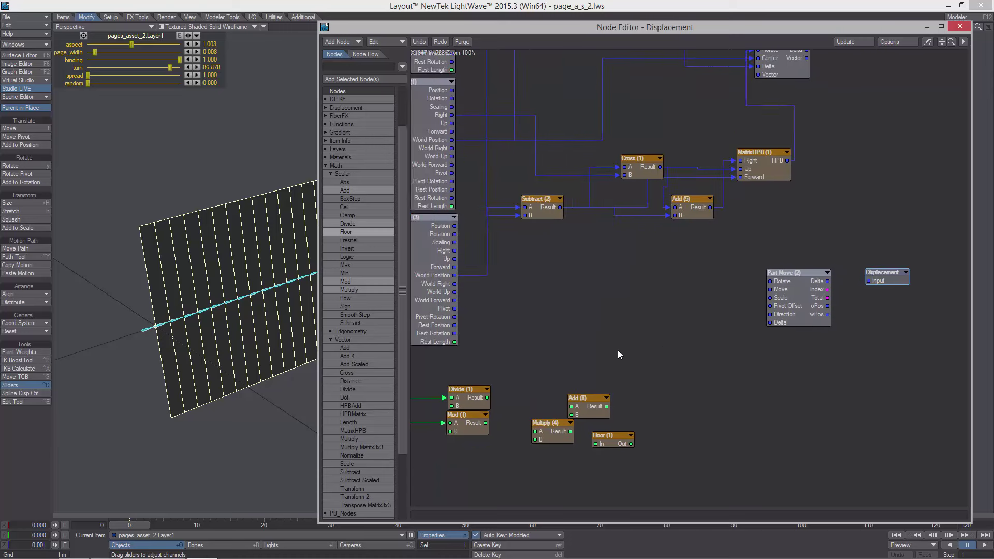
middle_drag(619, 355, 733, 334)
Line up the new Multiply, Floor and Add nodes in a row beyond the Divide and Mod nodes
drag(593, 380, 591, 378)
mouse_move(599, 423)
mouse_down()
mouse_move(571, 364)
mouse_move(605, 413)
mouse_up()
drag(699, 384, 821, 429)
drag(727, 419, 783, 428)
drag(678, 407, 748, 431)
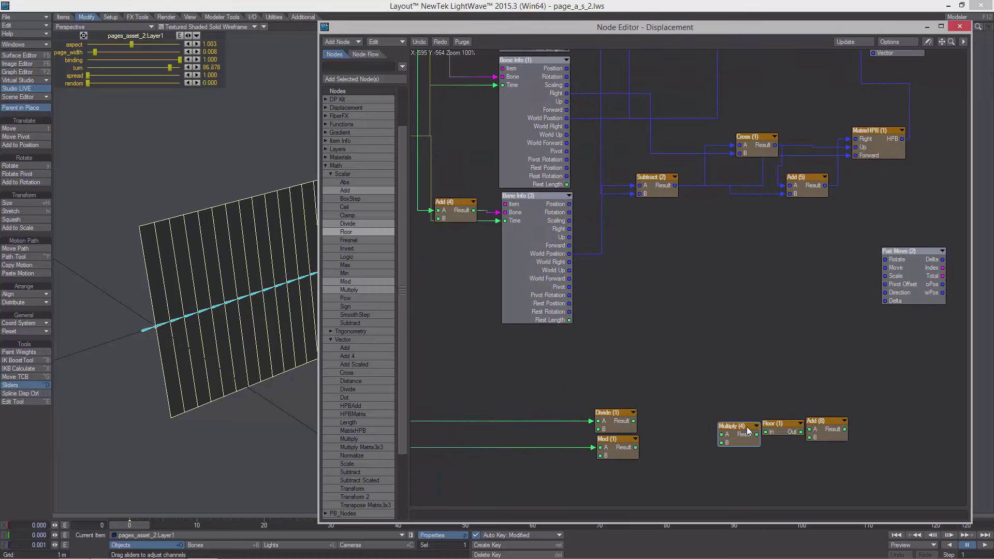
Bring the aspect scalar node down beneath the lowest Bone Info node, just above the Divide node
mouse_move(541, 292)
middle_down()
mouse_move(613, 249)
mouse_move(549, 274)
middle_up()
middle_drag(604, 299, 808, 448)
middle_drag(512, 213, 709, 348)
alt+drag(710, 348, 673, 256)
alt+drag(937, 305, 621, 332)
alt+drag(667, 388, 628, 316)
drag(604, 262, 648, 431)
alt+drag(648, 432, 609, 280)
drag(613, 287, 731, 491)
drag(637, 358, 634, 293)
alt+drag(721, 460, 690, 357)
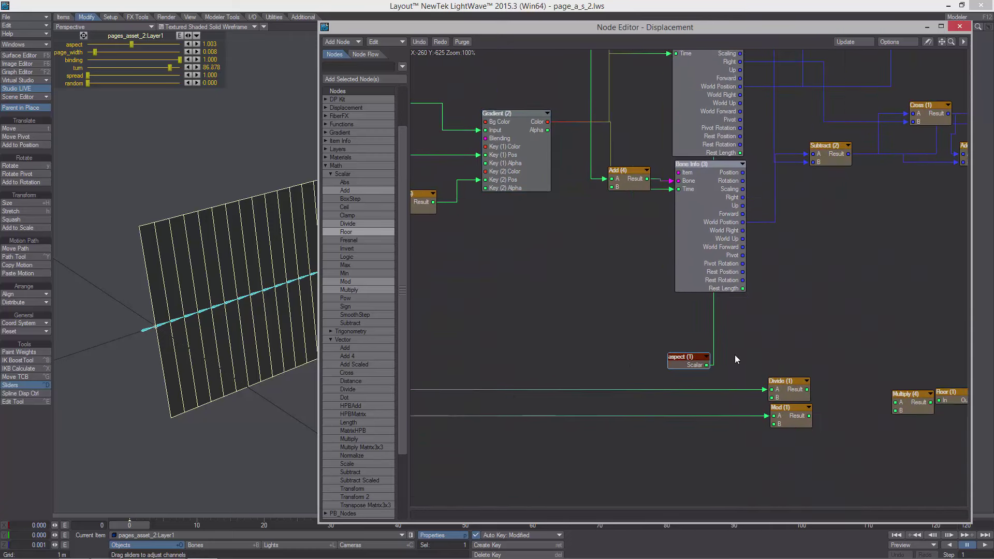
alt+drag(776, 384, 635, 408)
Space the Divide and Mod nodes apart vertically and shift the aspect node closer to the lowest Bone Info node
drag(622, 321, 632, 368)
double_click(631, 380)
click(765, 189)
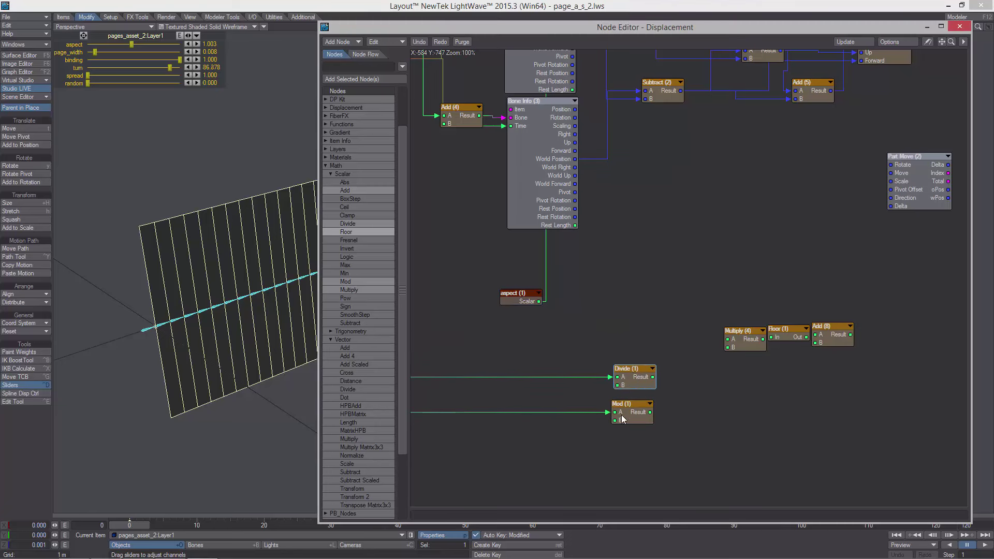
drag(631, 407, 637, 402)
drag(529, 302, 590, 261)
alt+drag(607, 322, 612, 314)
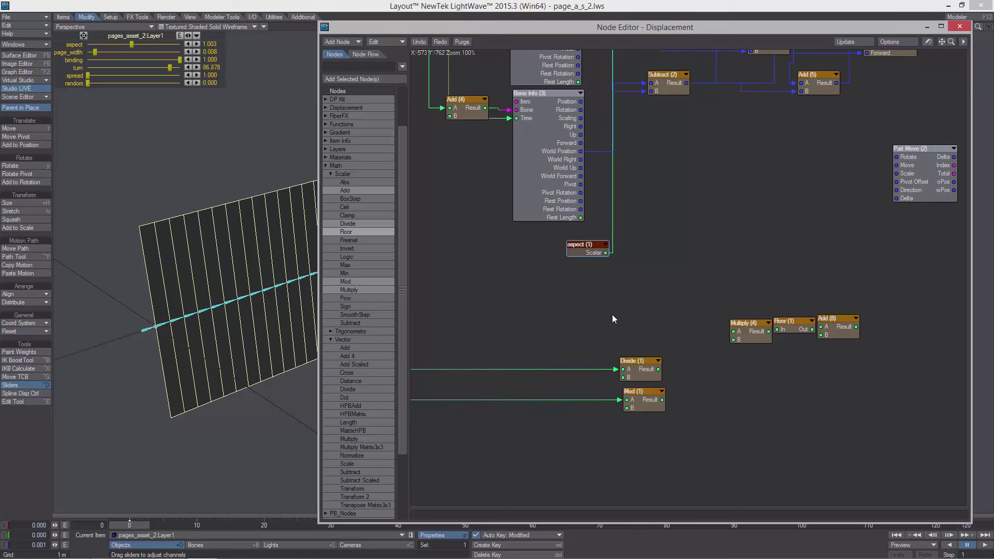
drag(638, 367, 641, 369)
Connect the duplicated Part Move node's Delta output to the Displacement node's input and tidy their placement
alt+drag(827, 335, 759, 340)
drag(874, 185, 894, 225)
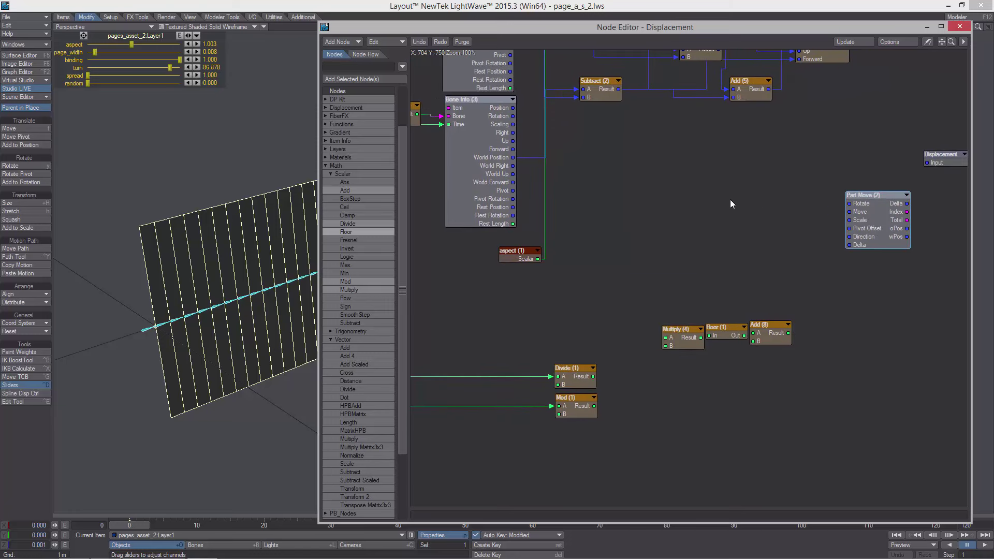
alt+drag(731, 200, 682, 200)
drag(898, 159, 938, 153)
drag(858, 203, 920, 155)
drag(827, 213, 845, 204)
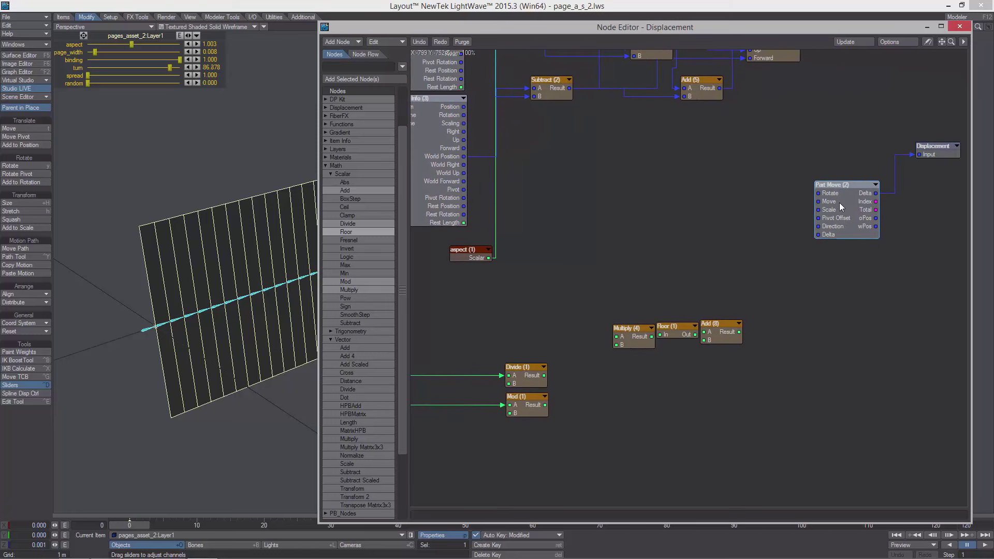
right_click(706, 211)
click(703, 152)
Add a Make Vector node beside the duplicated Part Move node and spread the Multiply, Floor and Add nodes apart
alt+drag(741, 157, 741, 226)
alt+drag(732, 200, 709, 287)
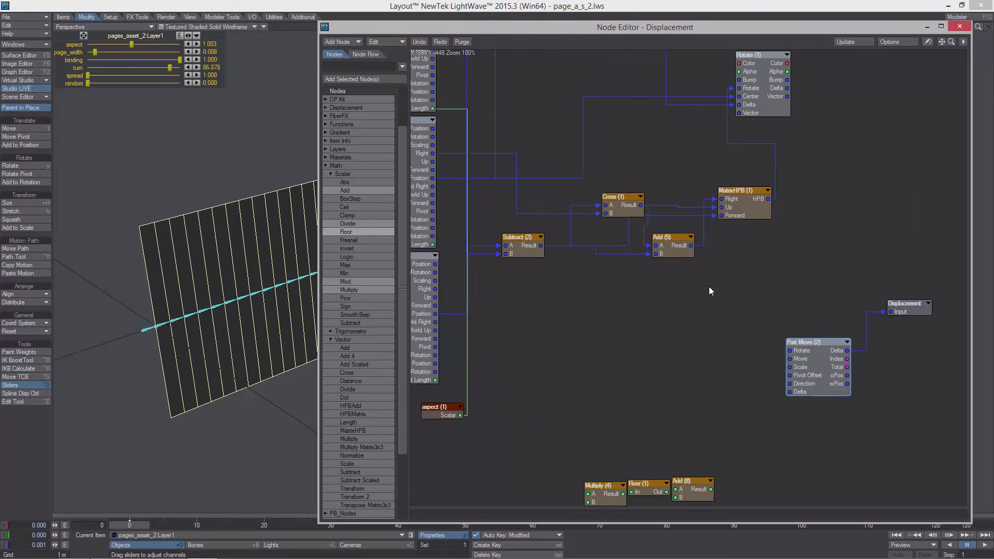
mouse_move(534, 300)
alt+mouse_down()
mouse_move(831, 312)
mouse_move(827, 417)
mouse_move(491, 241)
alt+mouse_up()
alt+drag(750, 266, 872, 149)
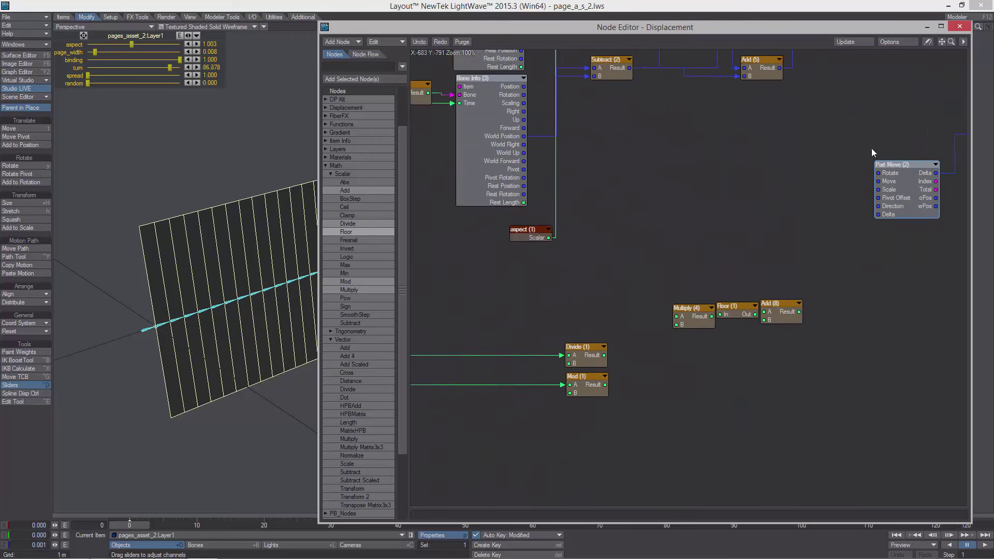
alt+drag(424, 276, 865, 312)
mouse_move(575, 191)
alt+mouse_down()
mouse_move(843, 399)
mouse_move(825, 281)
mouse_move(637, 252)
alt+mouse_up()
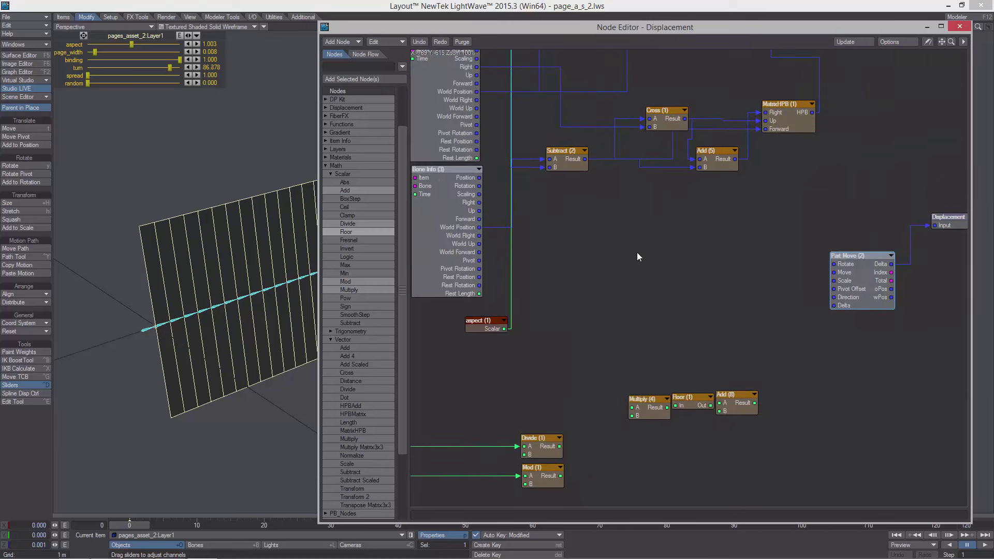
right_click(627, 225)
mouse_move(668, 403)
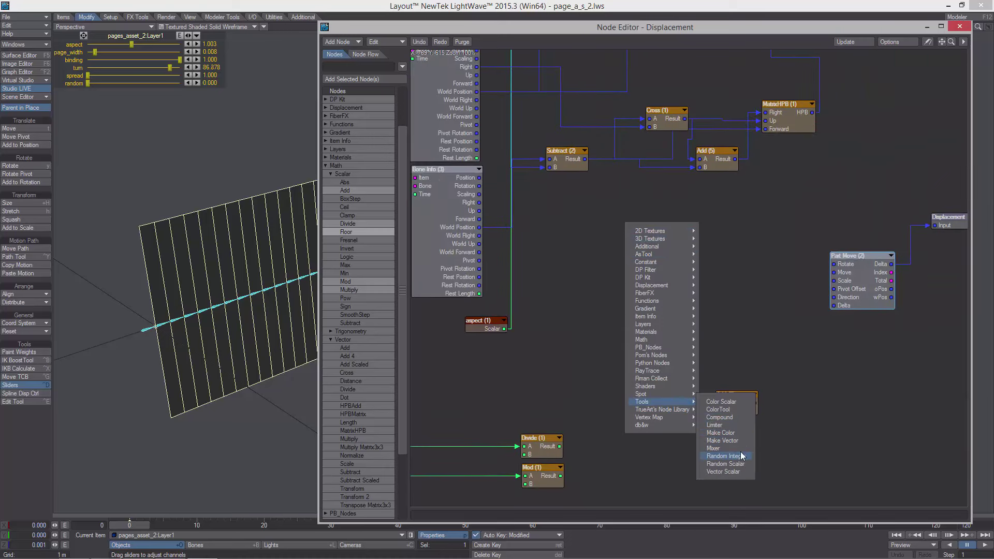
click(722, 441)
drag(615, 286, 709, 325)
drag(895, 239, 928, 250)
drag(779, 291, 792, 300)
drag(707, 325, 718, 323)
alt+drag(650, 341, 674, 324)
drag(687, 398, 657, 401)
alt+drag(593, 385, 699, 348)
Add a Scalar constant node, rename it size and place it below the aspect node
right_click(533, 322)
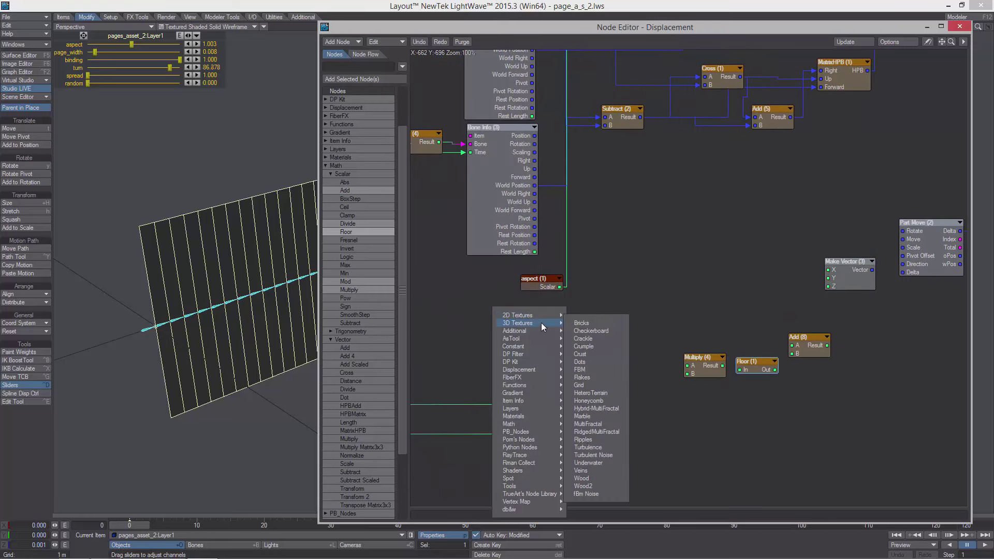
mouse_move(533, 346)
click(586, 393)
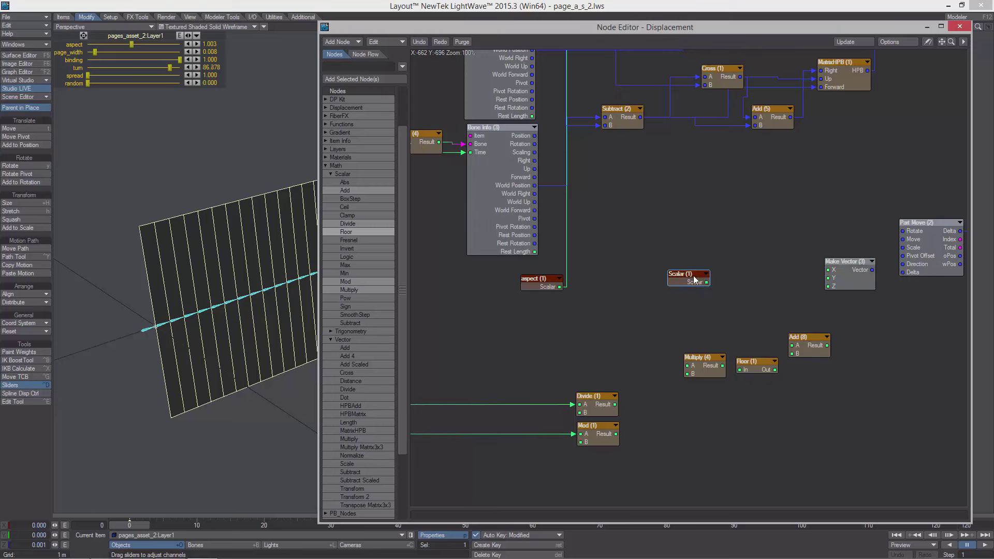
drag(693, 277, 631, 297)
right_click(632, 297)
click(647, 327)
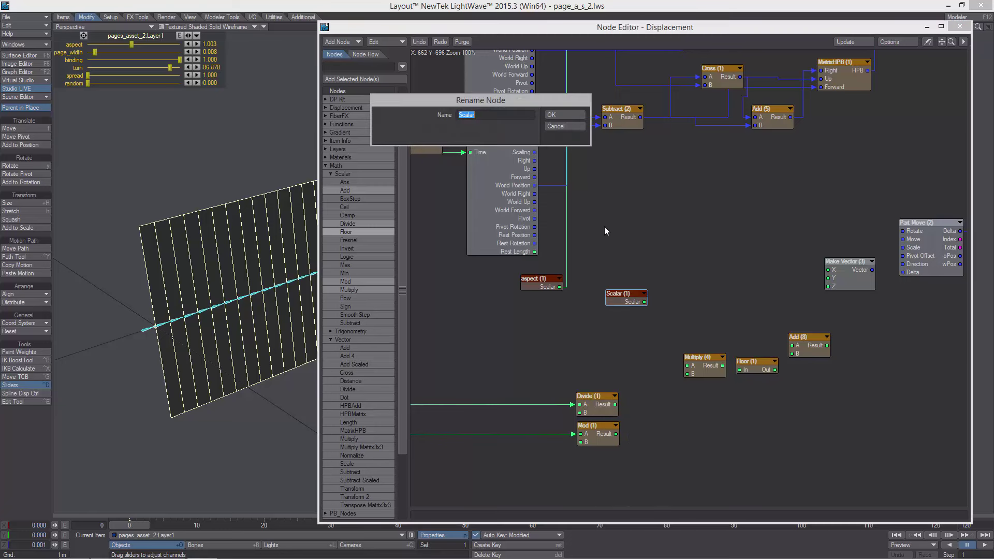
text(size)
key(Return)
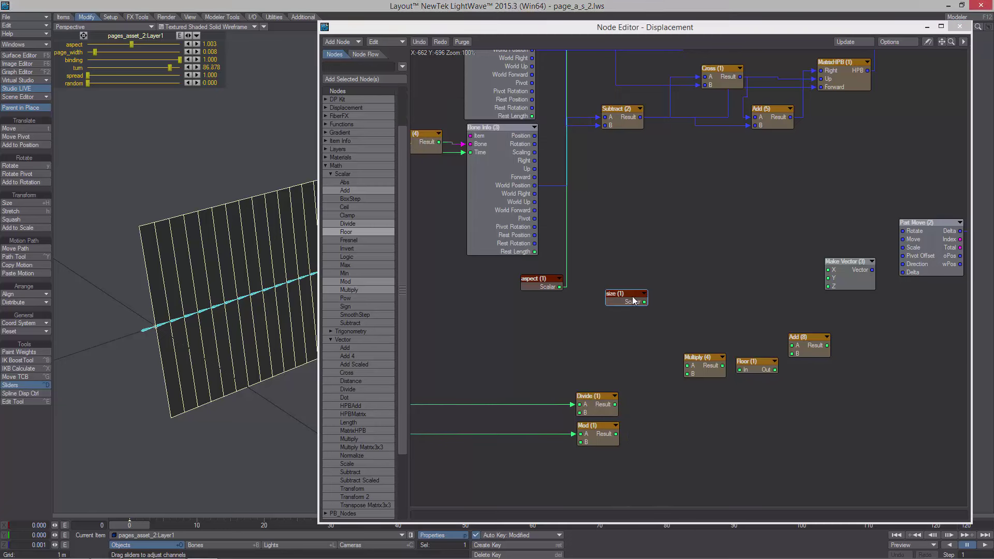
drag(635, 301, 559, 309)
Add another Scalar constant node, rename it spacing and place it below the size node
right_click(673, 291)
mouse_move(674, 312)
click(731, 366)
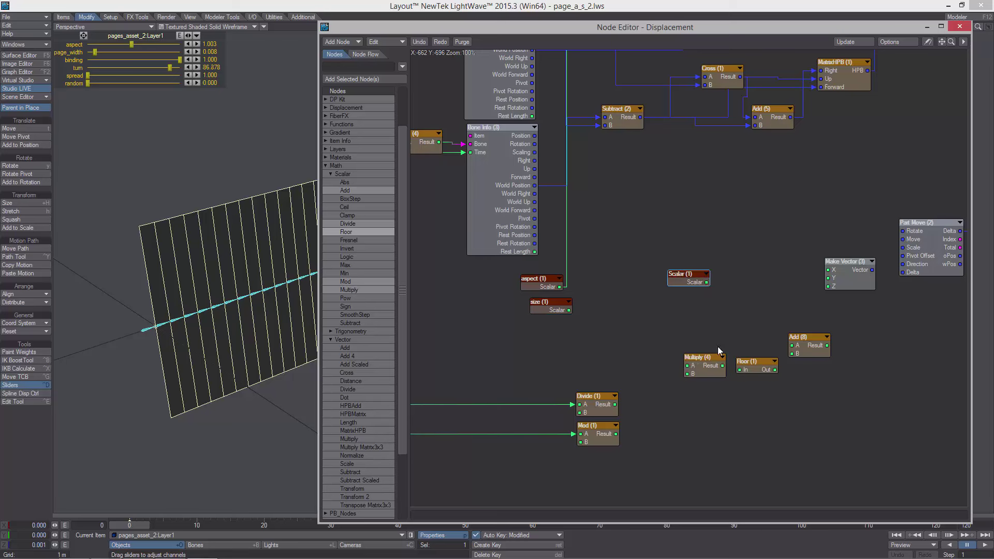
right_click(680, 278)
click(684, 308)
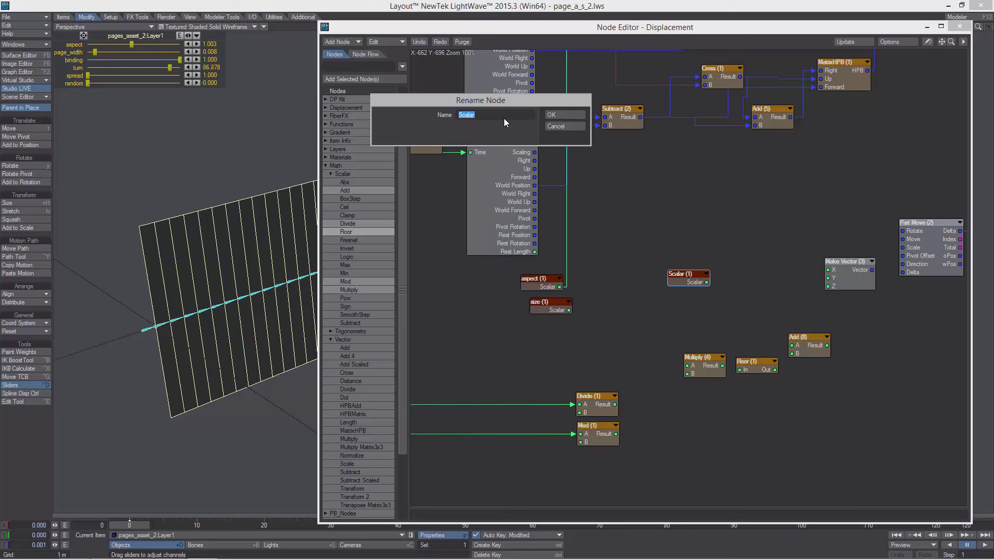
text(spacing)
click(564, 116)
drag(691, 283, 555, 333)
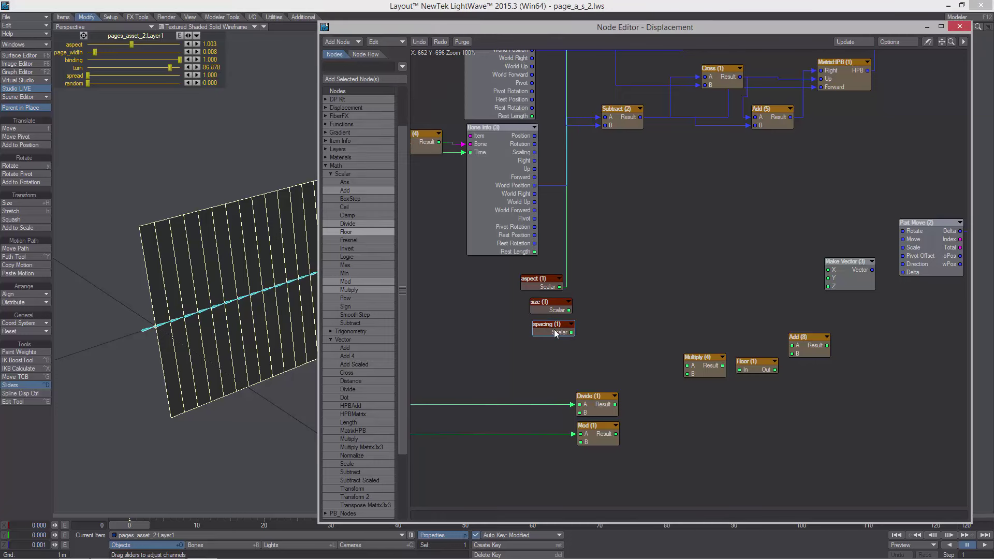
Add a third Scalar constant node, rename it rows and place it below the spacing node
middle_drag(553, 330, 601, 266)
right_click(496, 235)
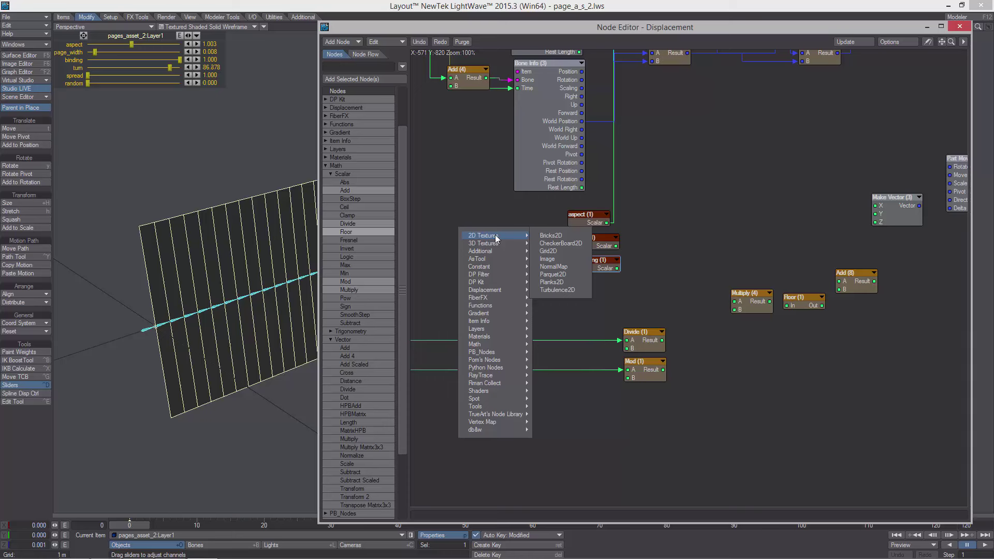
mouse_move(496, 268)
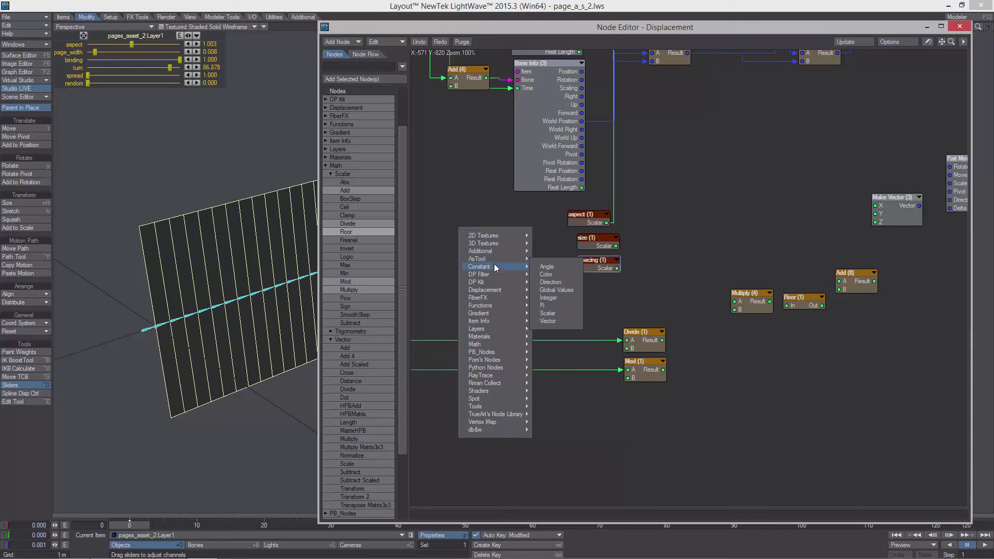
click(567, 314)
drag(688, 280, 687, 242)
right_click(688, 239)
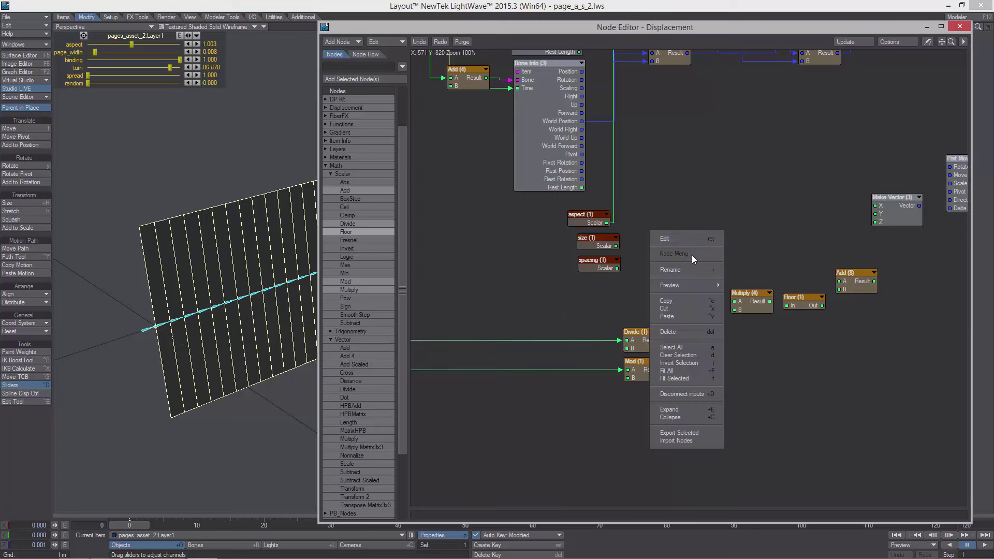
click(689, 274)
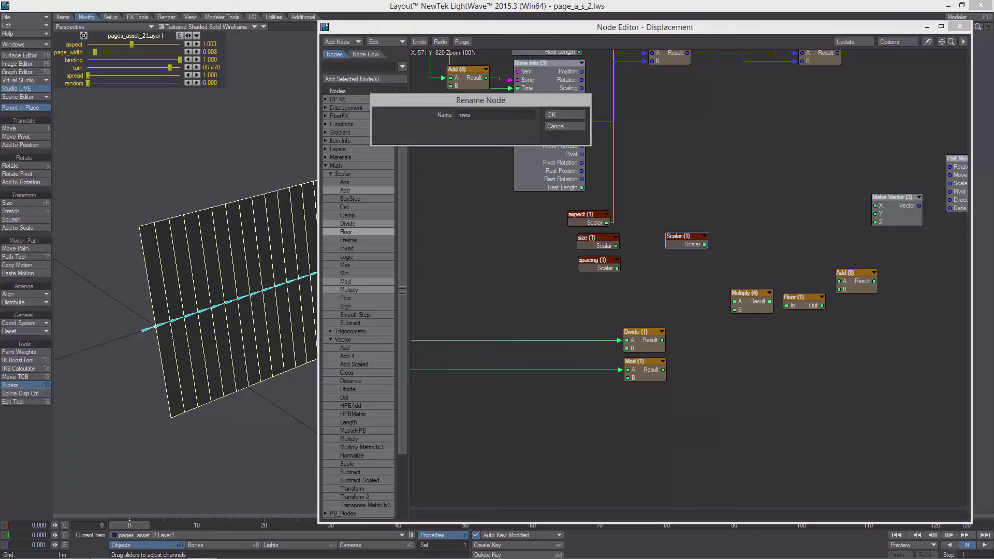
click(560, 114)
drag(696, 239, 609, 291)
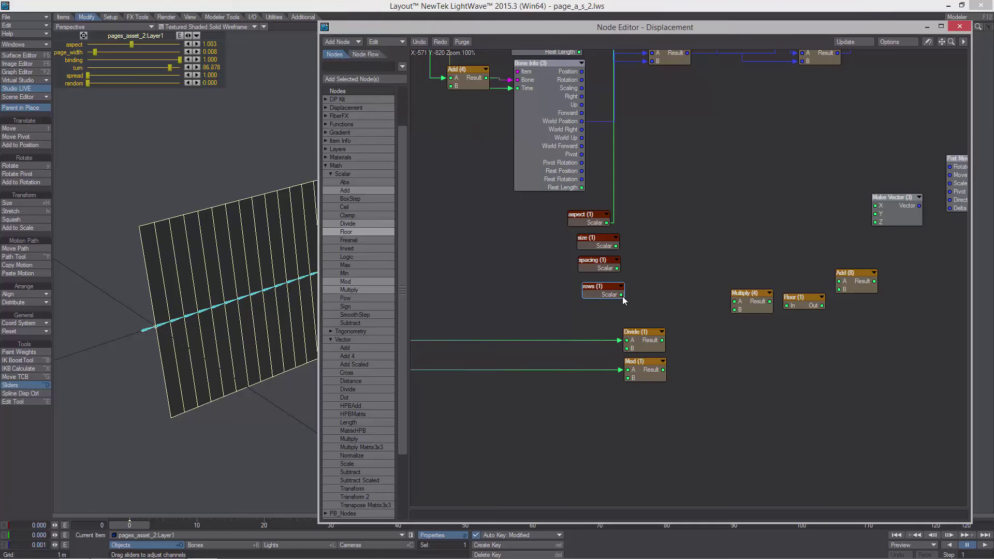
Align the constant nodes in a column and shift the Multiply, Floor and Add nodes together away from them
drag(585, 214, 592, 212)
drag(600, 263, 602, 291)
middle_drag(715, 226, 650, 245)
drag(835, 358, 672, 294)
drag(695, 323, 761, 336)
middle_drag(637, 303, 661, 283)
Open the rows constant's scalar value for inspection and close its settings
click(557, 291)
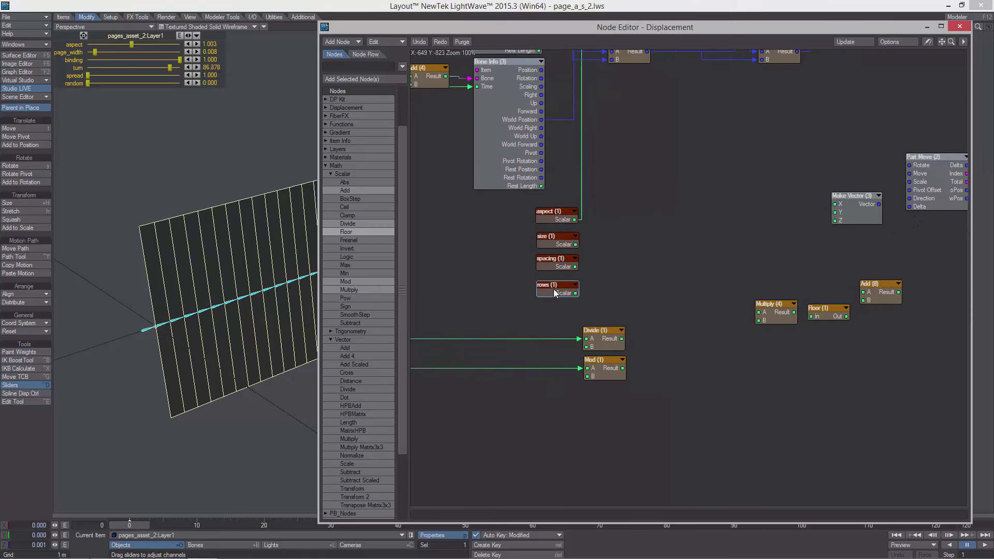
double_click(555, 293)
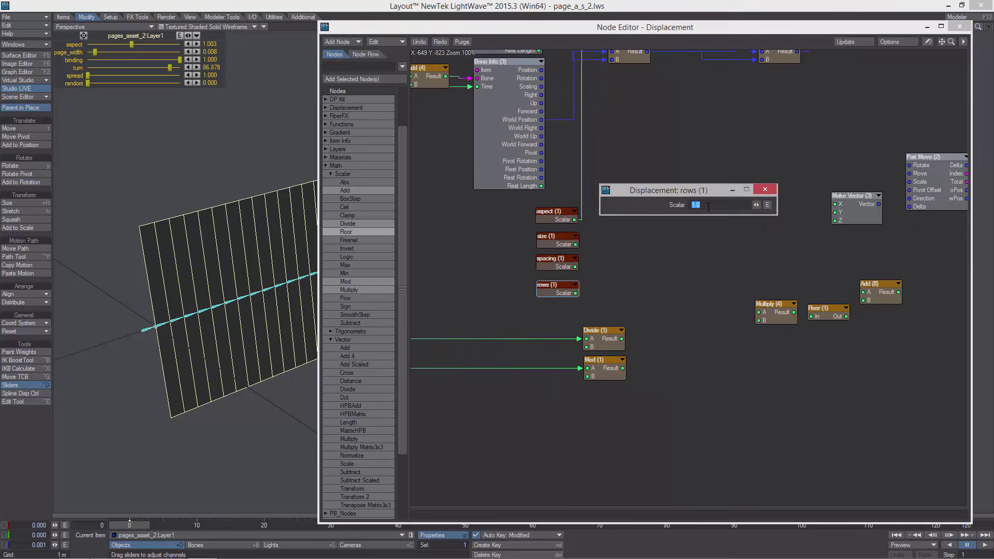
click(766, 193)
Route the rows constant through the Floor node into input B of both the Divide and Mod nodes
middle_drag(638, 279, 662, 269)
drag(581, 282, 517, 293)
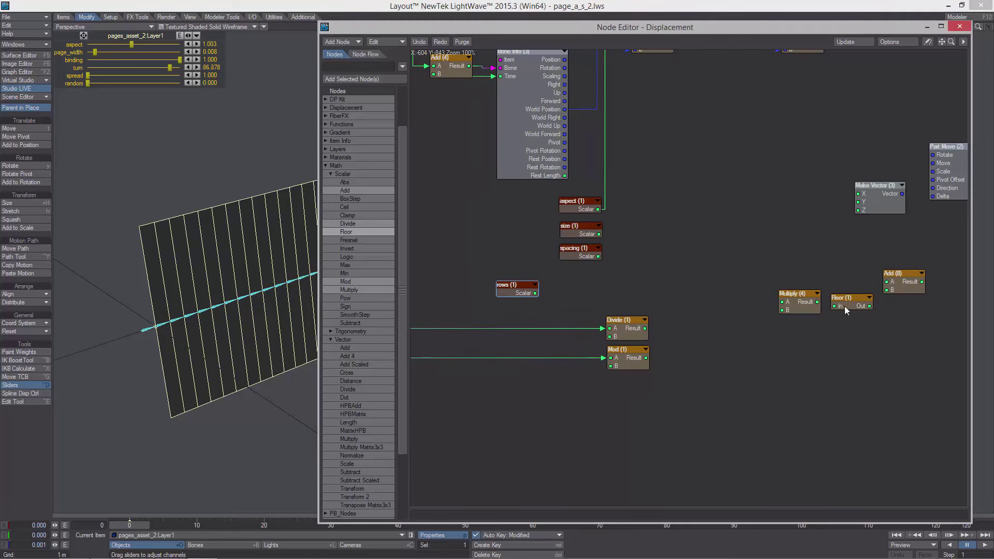
drag(845, 307, 491, 283)
drag(508, 289, 615, 337)
drag(560, 305, 554, 308)
drag(583, 371, 611, 366)
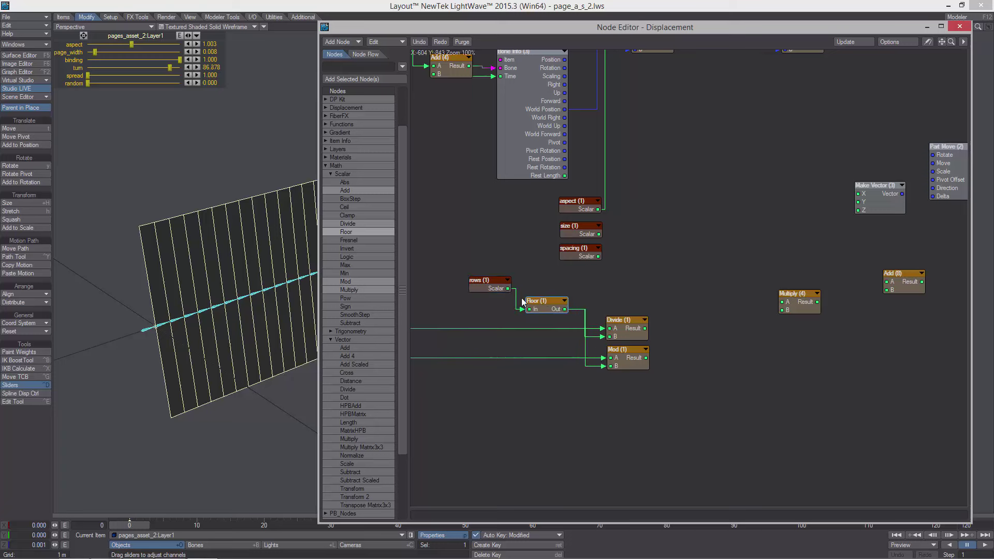
Tidy the rows constant and its Floor node, and move the unconnected Multiply node closer to the Divide and Mod nodes
drag(485, 281, 471, 278)
drag(542, 306, 545, 301)
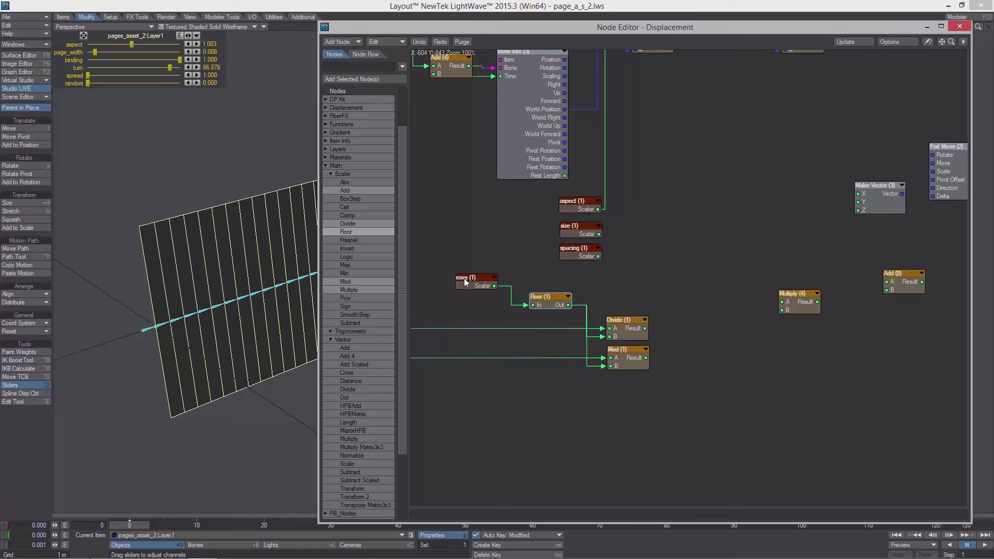
drag(464, 281, 478, 275)
middle_drag(564, 267, 559, 260)
drag(550, 296, 557, 295)
mouse_move(590, 279)
middle_down()
mouse_move(642, 259)
mouse_move(677, 281)
mouse_move(607, 277)
middle_up()
drag(816, 292, 767, 280)
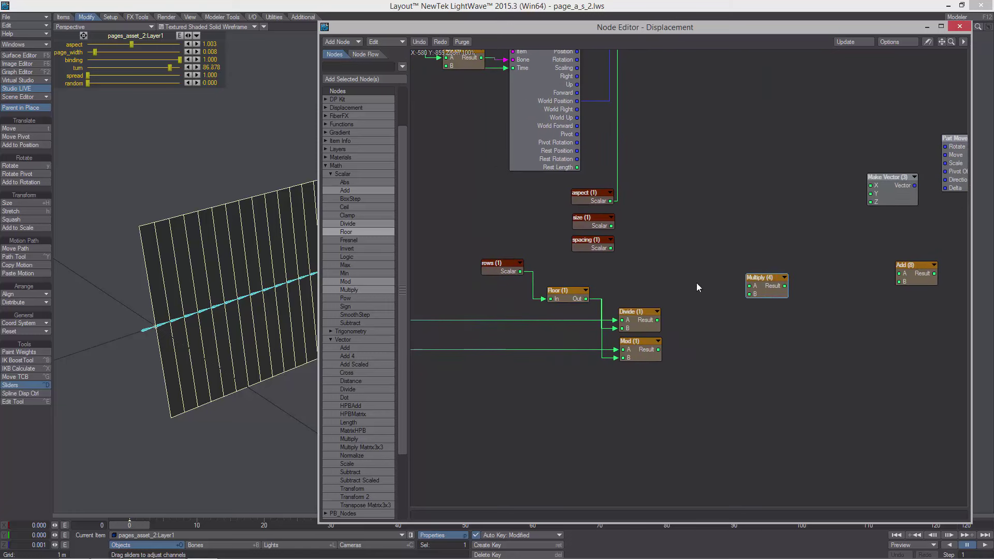
Duplicate the Floor node, place the copy beside the Divide node and connect the Divide result to its input
click(562, 296)
key(ctrl+c)
key(ctrl+v)
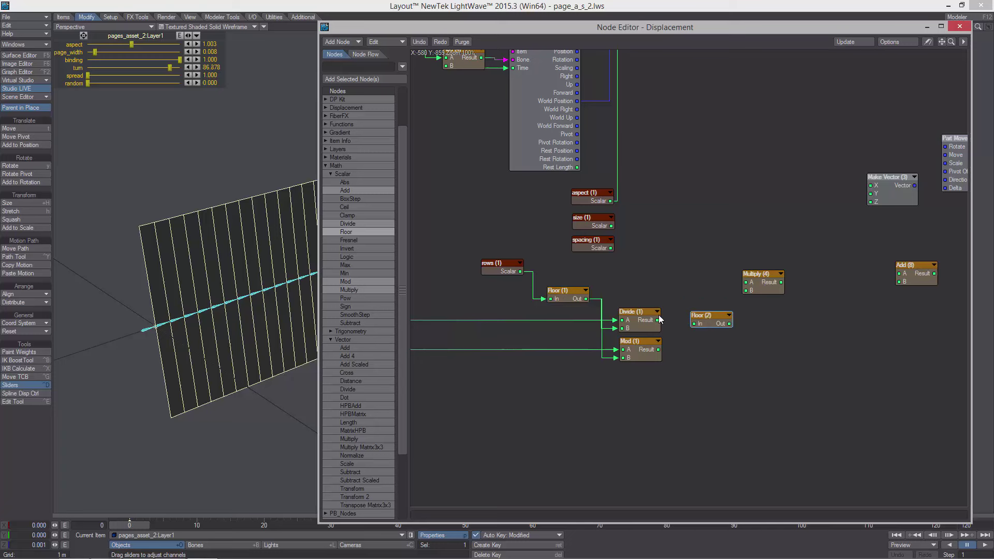
drag(658, 320, 715, 312)
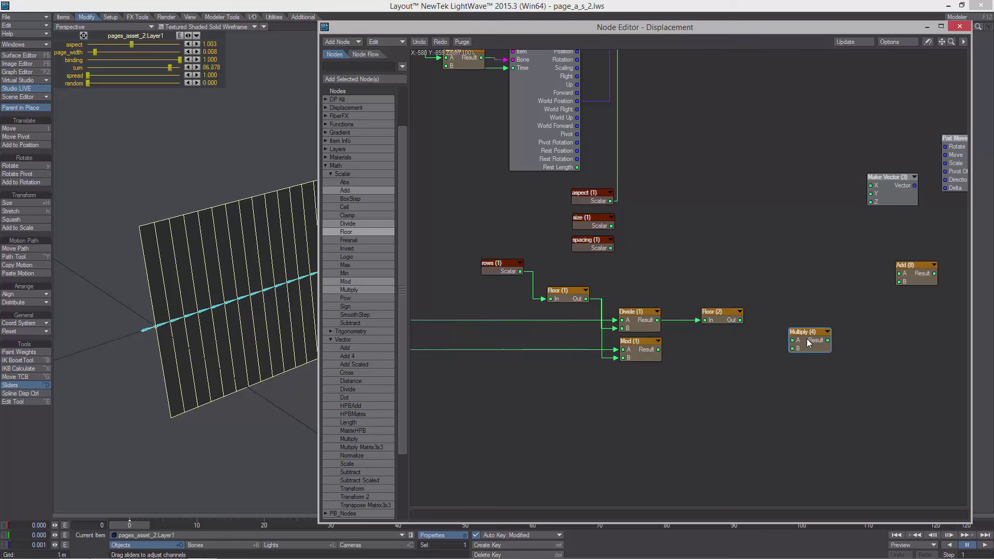
Reposition the unconnected Multiply and Add nodes together on the far side of the second Floor node
drag(813, 347, 814, 349)
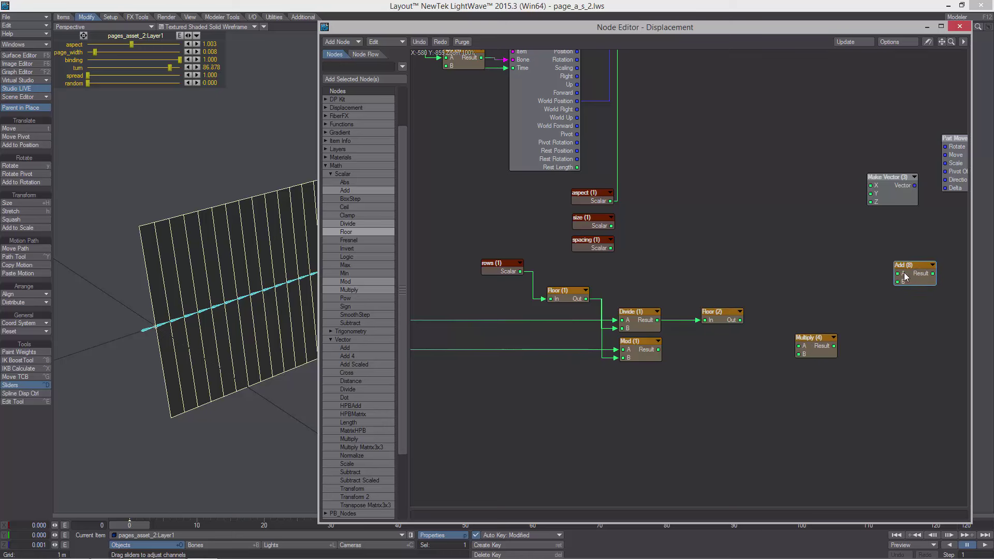
drag(918, 276, 915, 317)
drag(810, 340, 839, 271)
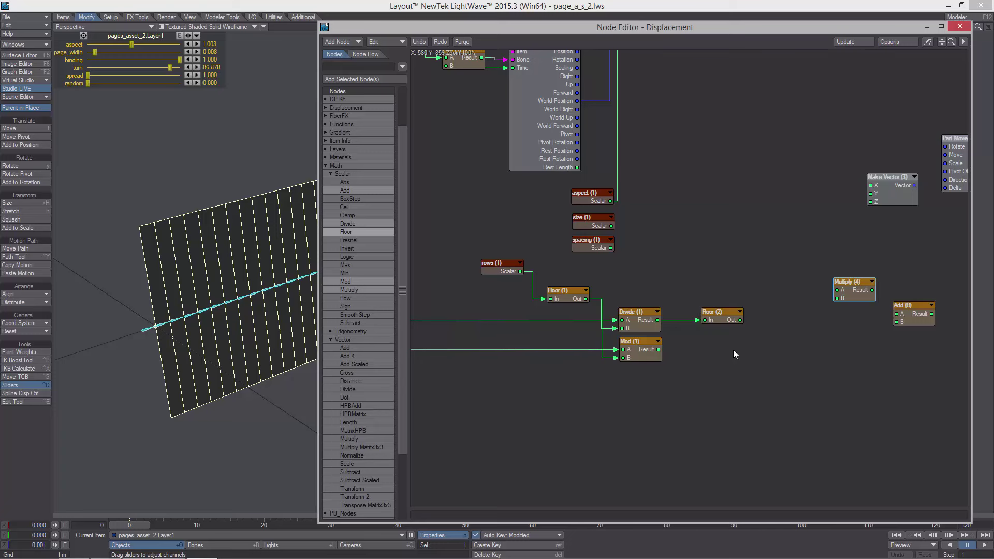
Add a scalar Add node beside the size and spacing constants and connect size to its input A
right_click(691, 212)
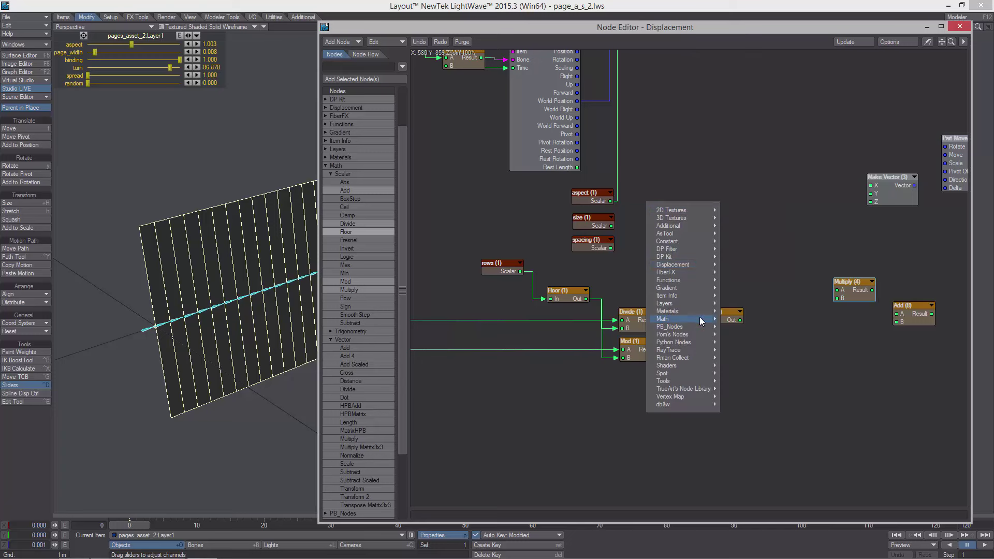
mouse_move(702, 320)
mouse_move(738, 319)
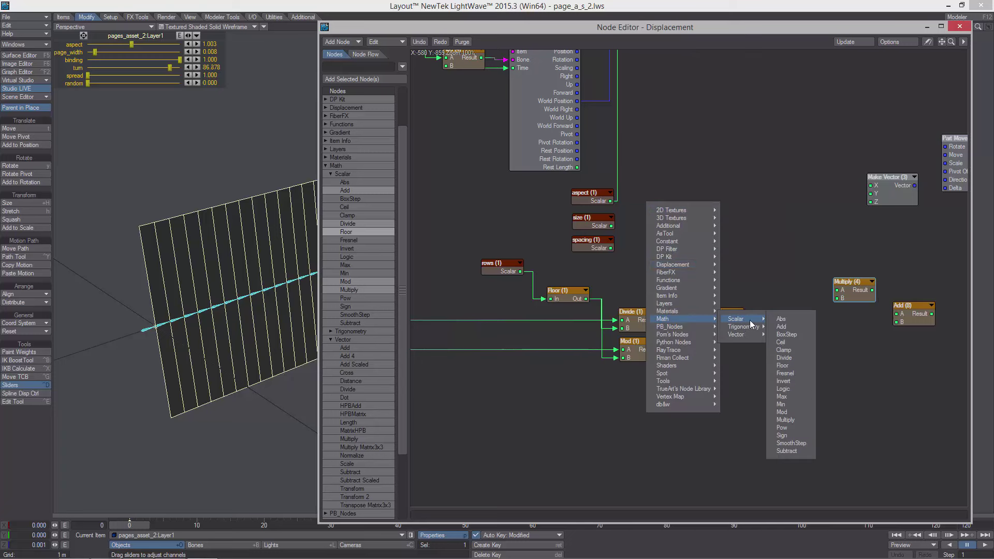
click(800, 328)
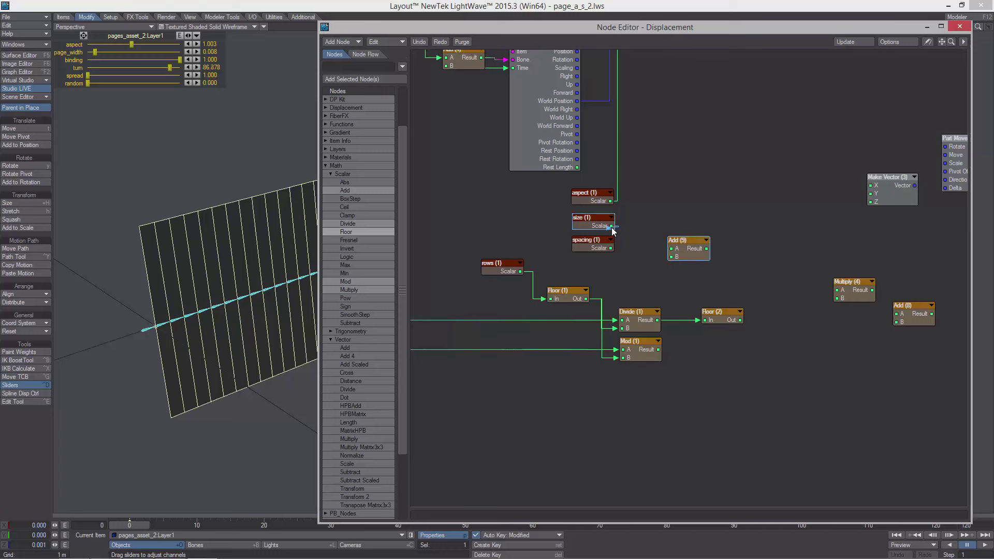
drag(676, 249, 685, 235)
Set the spacing constant to .2 and connect it to input B of the new Add node
double_click(594, 226)
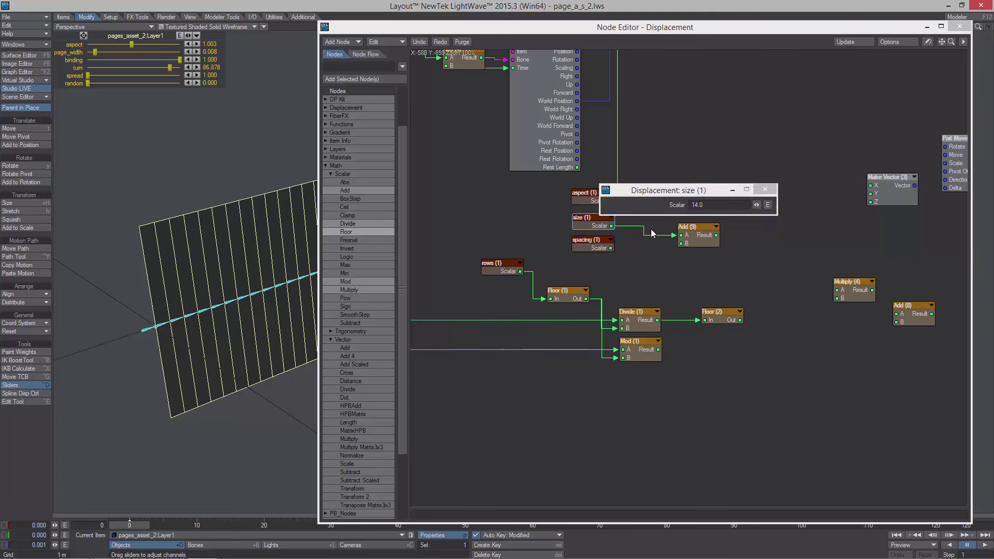
click(765, 189)
double_click(591, 239)
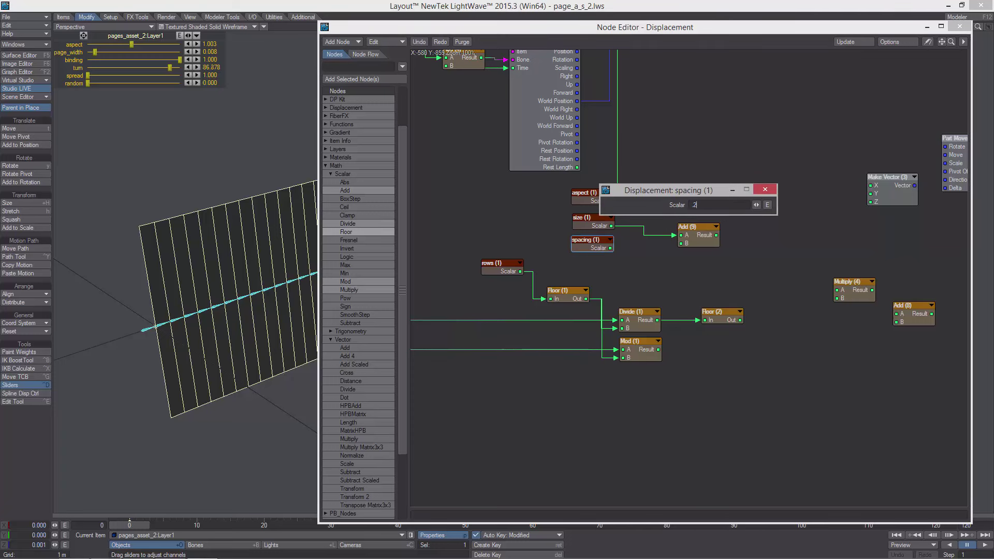
click(765, 189)
drag(611, 248, 710, 252)
Shift the second Floor node slightly and move the size and spacing constants together closer to their Add node
alt+drag(846, 282, 824, 284)
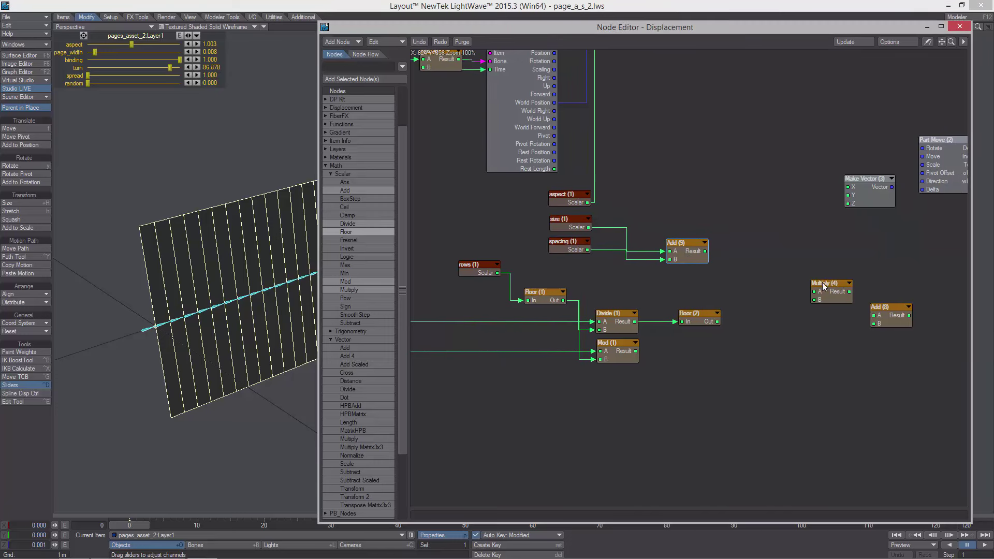
drag(705, 315, 693, 315)
drag(592, 258, 571, 222)
drag(571, 221, 594, 237)
Review the scalar values of the size and spacing constants, closing each settings window
double_click(593, 238)
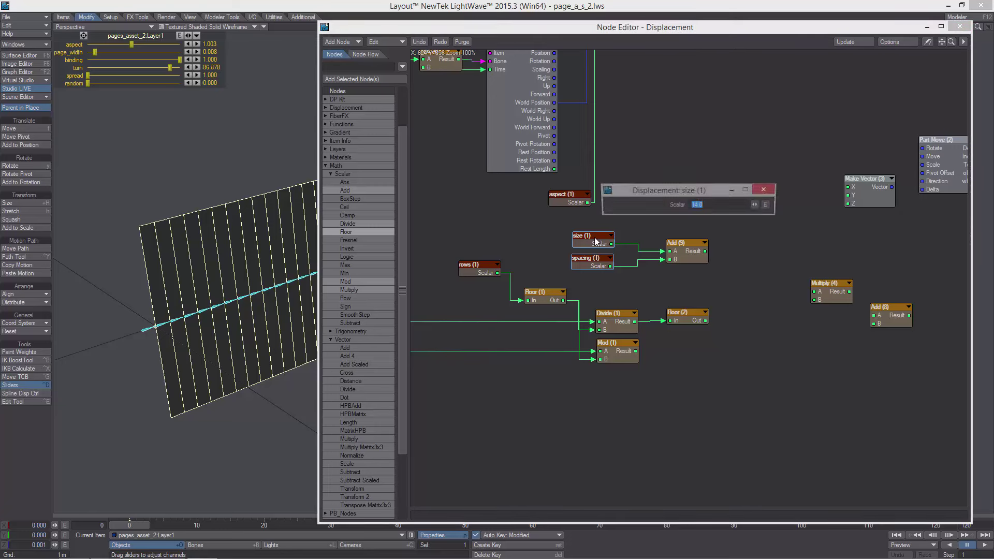
click(760, 192)
click(766, 189)
double_click(590, 258)
click(765, 189)
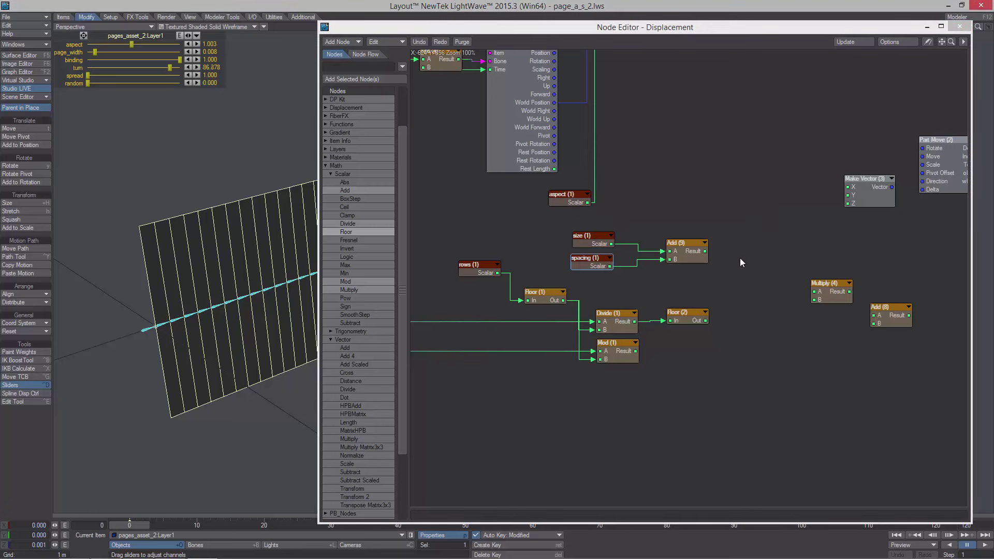
Multiply the size-and-spacing sum by the Mod result, and route it through Make Vector's Z into Part Move's Move input
drag(705, 252, 813, 292)
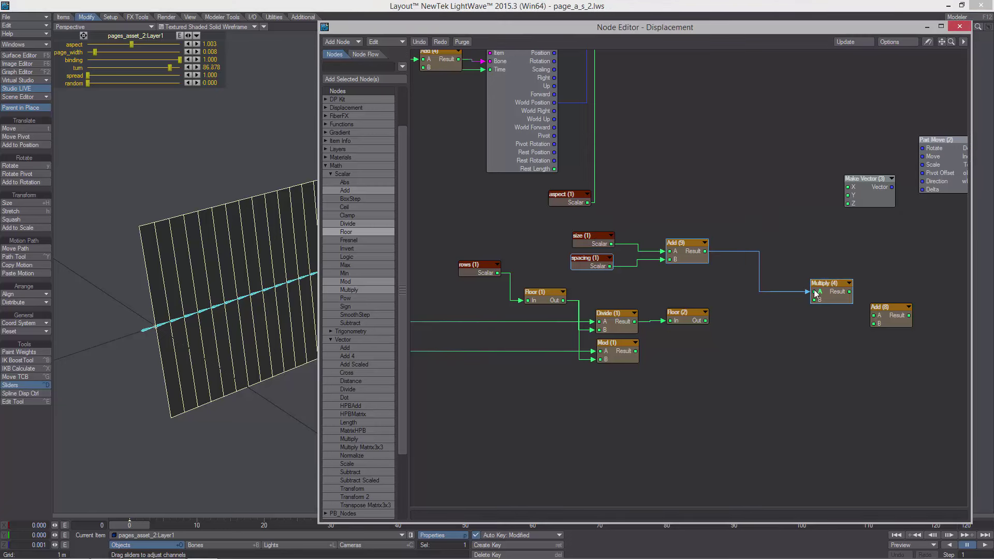
drag(636, 351, 816, 300)
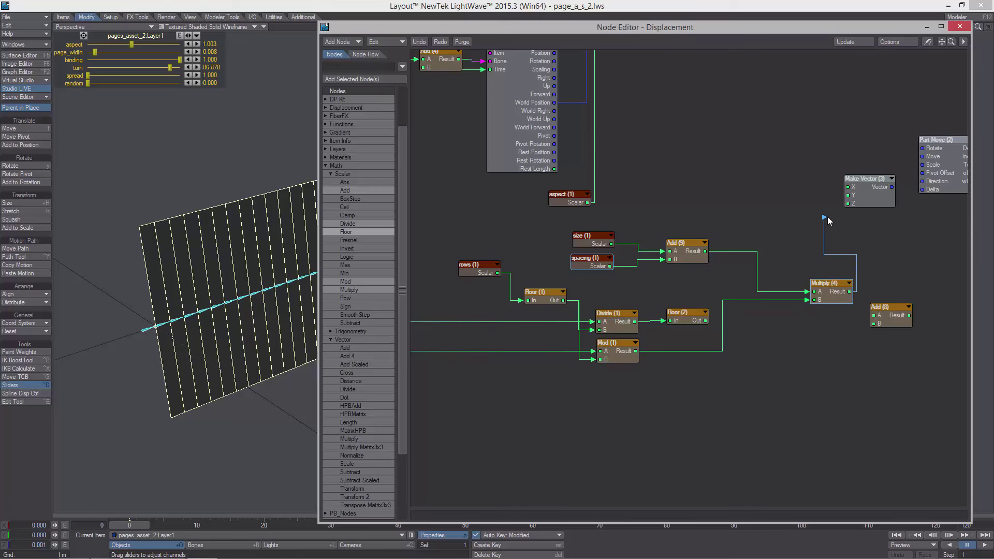
drag(827, 221, 923, 156)
Move the node editor aside to inspect how the pages are laid out along Z in the viewport
drag(396, 23, 628, 168)
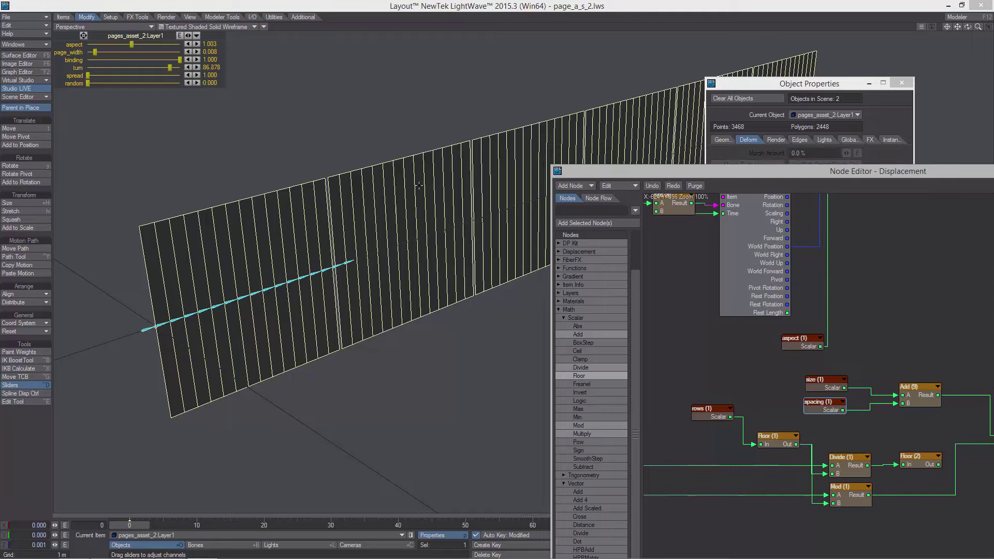
scroll(302, 275, down, 5)
alt+drag(311, 290, 248, 332)
drag(719, 166, 551, 45)
alt+drag(650, 344, 683, 327)
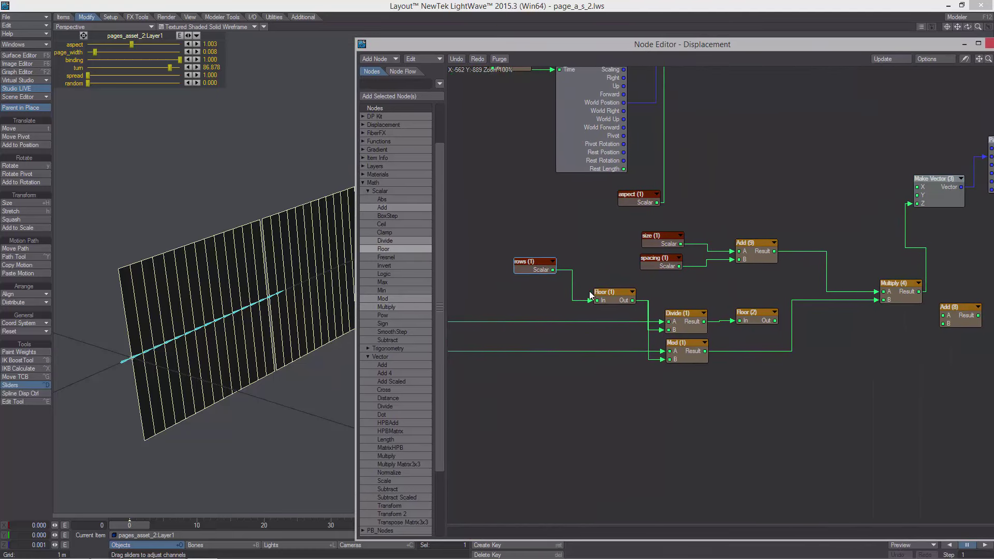
Spread out the size and spacing constants and their Add node to make room for another node below
alt+drag(650, 295, 585, 288)
drag(836, 282, 831, 274)
drag(687, 308, 686, 308)
scroll(687, 285, up, 2)
drag(688, 265, 710, 232)
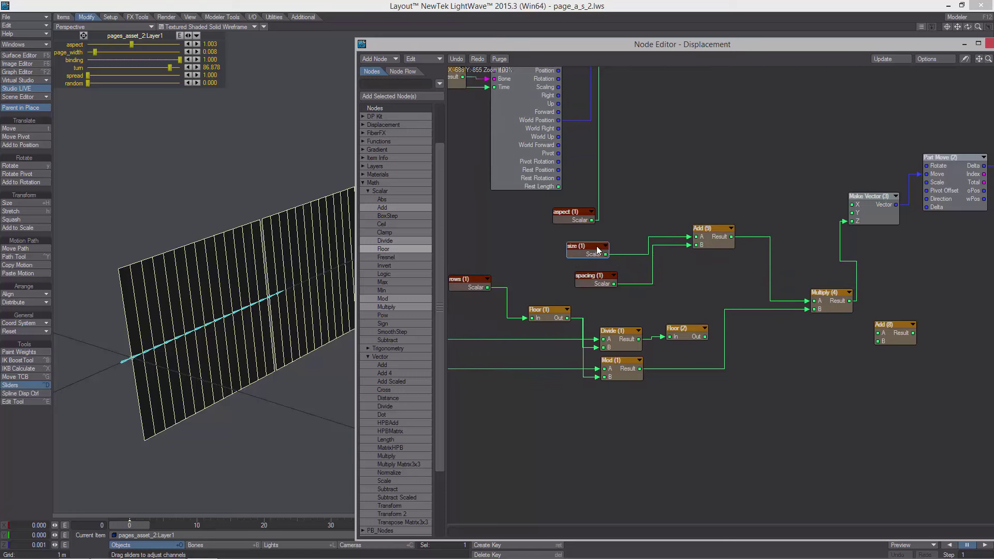
drag(597, 247, 597, 244)
Add a scalar Multiply node below the Add node, connecting aspect to its input A and size to input B
right_click(818, 361)
mouse_move(837, 463)
mouse_move(874, 465)
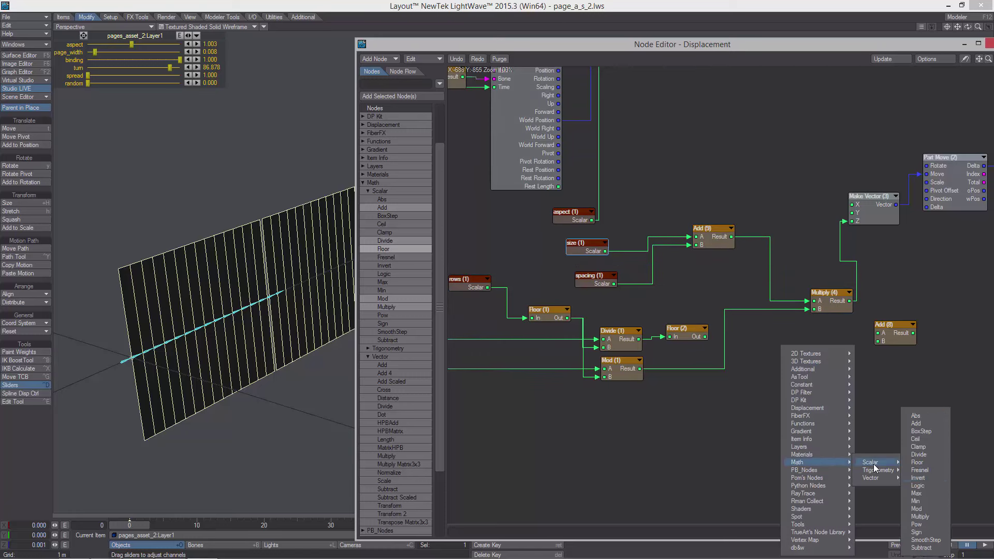
click(937, 517)
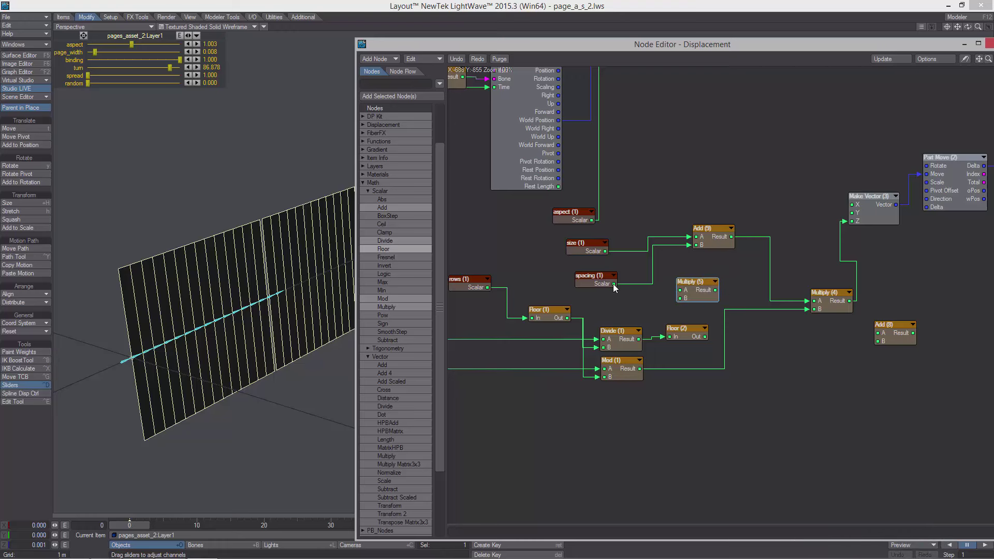
drag(682, 301, 681, 299)
drag(592, 221, 681, 290)
alt+drag(603, 282, 577, 270)
drag(680, 288, 674, 295)
alt+drag(753, 323, 732, 320)
Place the unused Add node after the aspect-size Multiply, feeding the product into input A and spacing into input B
drag(840, 327, 651, 291)
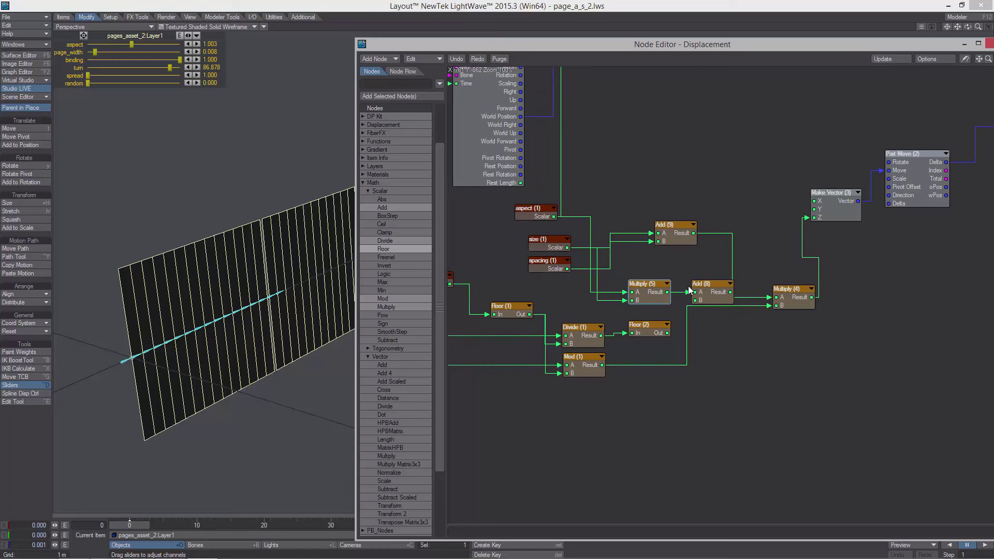
drag(713, 290, 658, 299)
drag(704, 315, 655, 300)
middle_drag(740, 297, 676, 294)
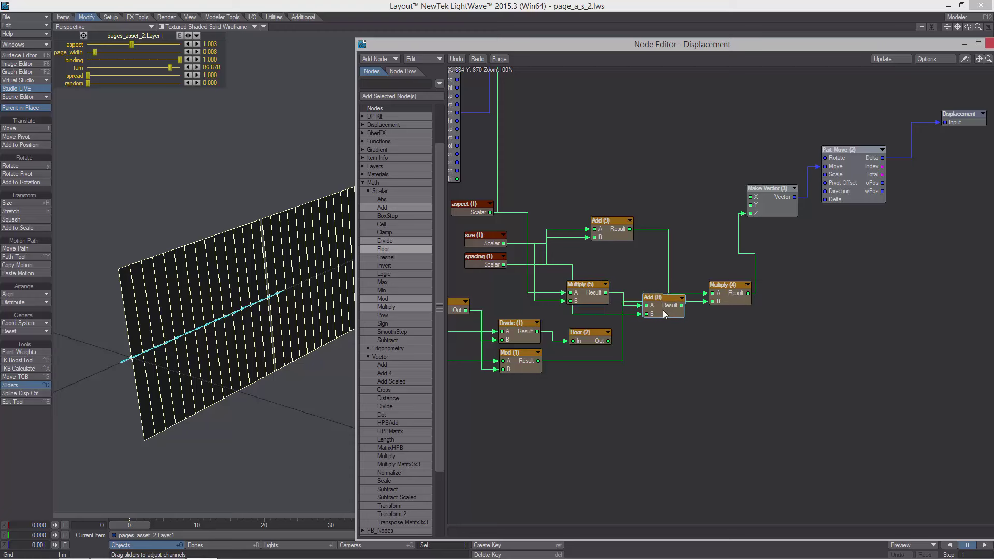
drag(669, 316, 650, 327)
Duplicate the final Multiply node and connect the row-height Add result to input A and the second Floor output to B
drag(591, 333, 618, 388)
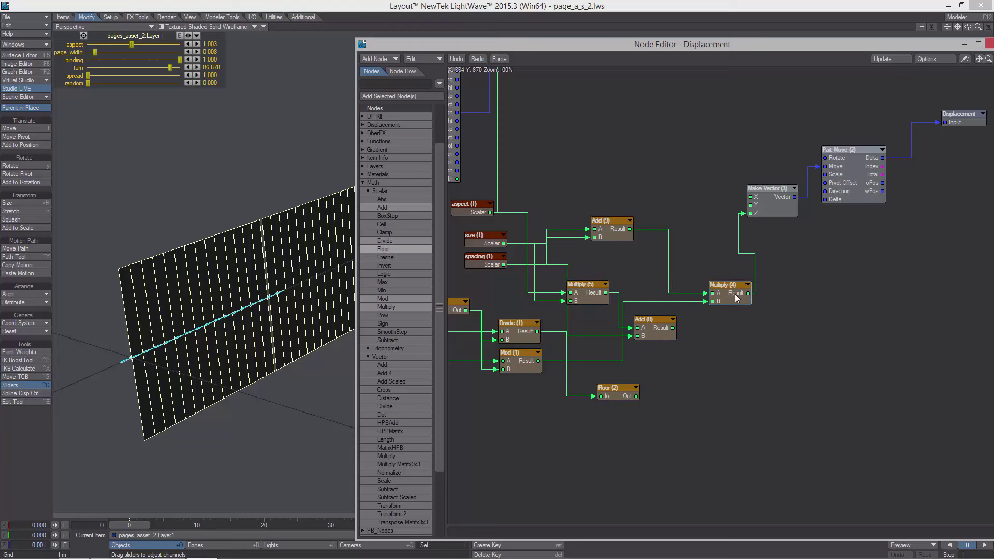
drag(739, 308, 746, 282)
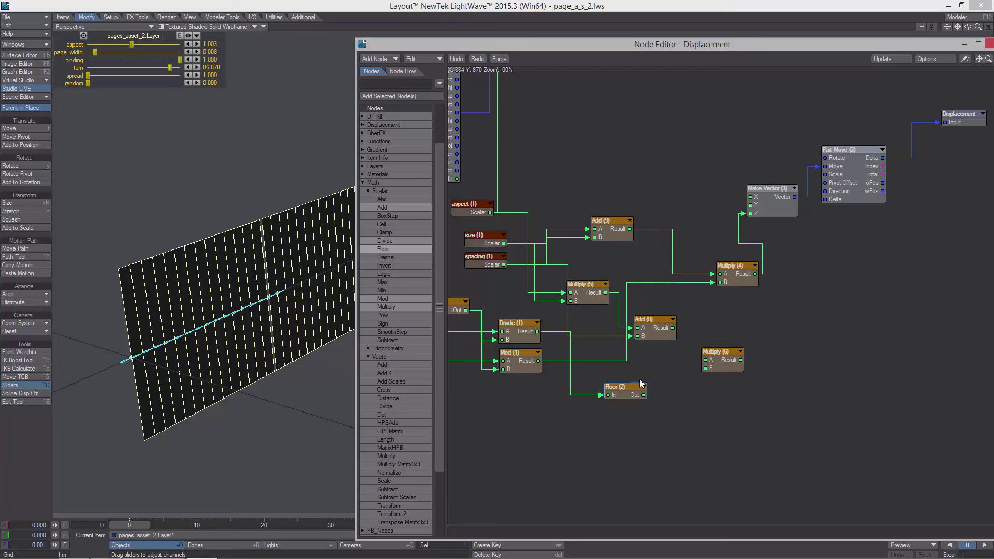
drag(640, 383, 672, 372)
drag(671, 328, 664, 349)
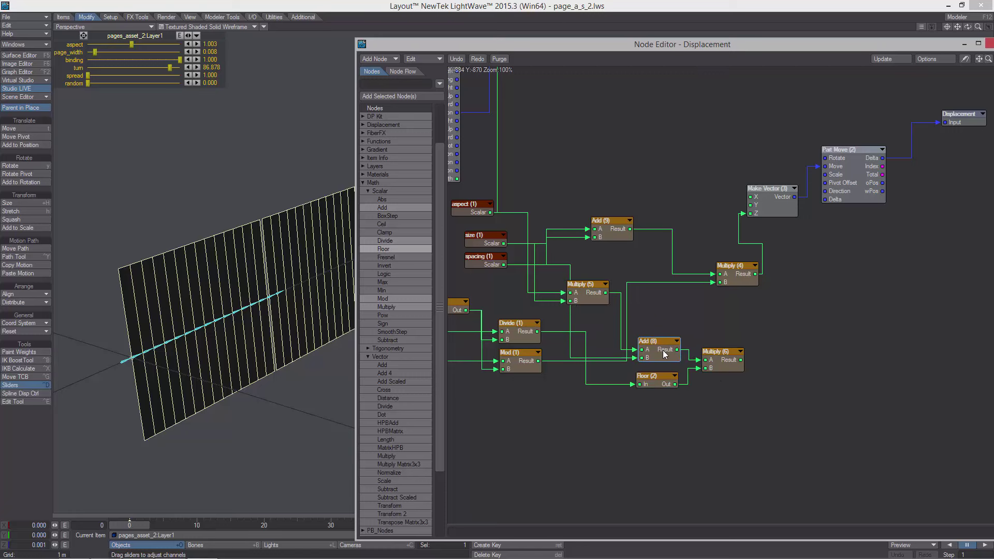
Tidy the second Floor node and connect the new Multiply node's result to the Y input of Make Vector
middle_drag(647, 380, 682, 370)
drag(681, 368, 685, 363)
middle_drag(770, 351, 748, 363)
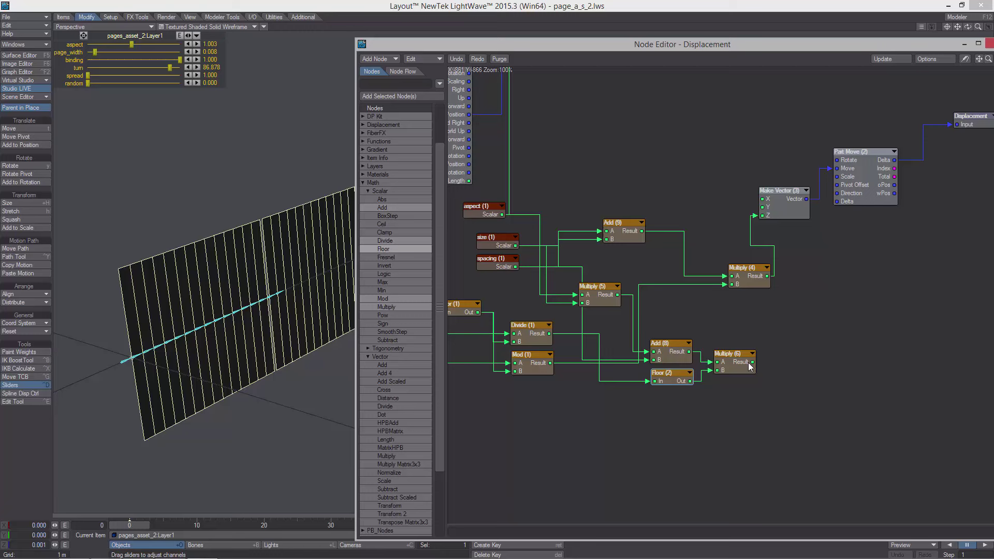
drag(724, 360, 763, 208)
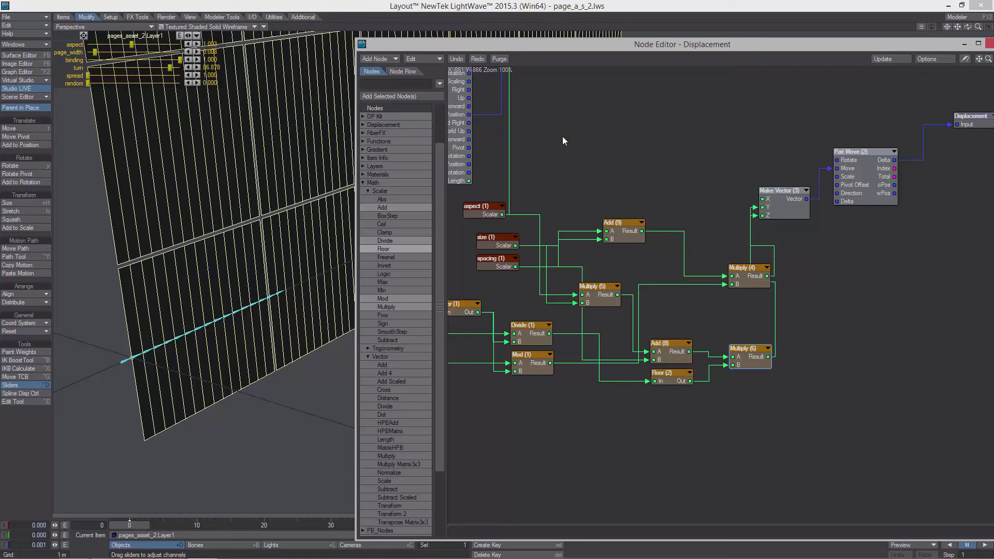
Move the node editor aside and inspect the grid of page rows and columns in the viewport
drag(476, 42, 630, 167)
alt+drag(321, 223, 438, 222)
scroll(400, 187, up, 8)
scroll(432, 220, down, 3)
alt+drag(210, 110, 396, 308)
scroll(384, 274, down, 3)
drag(550, 171, 613, 131)
Widen the slider panel to fine-tune the aspect slider to 1.000, and shrink the panel again
drag(132, 45, 131, 44)
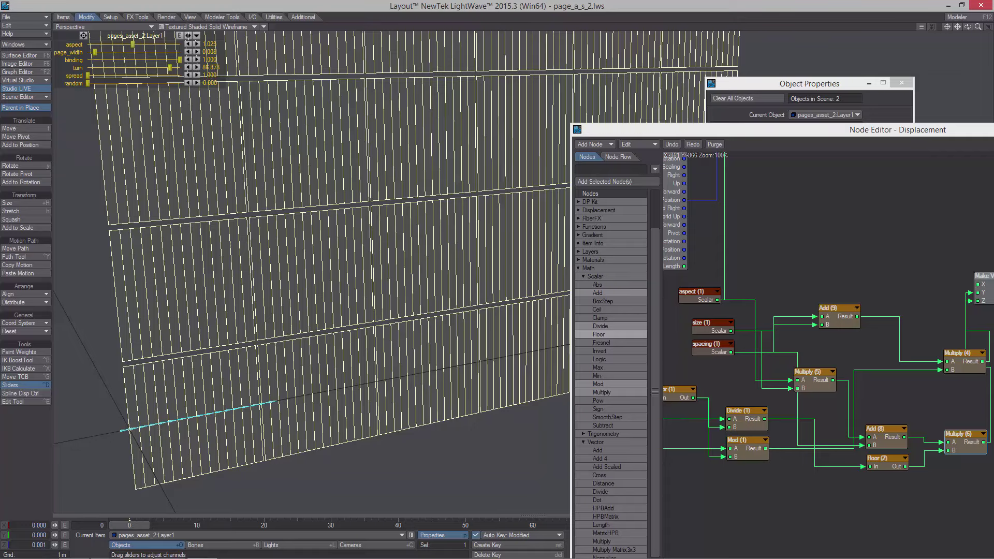
drag(189, 36, 916, 36)
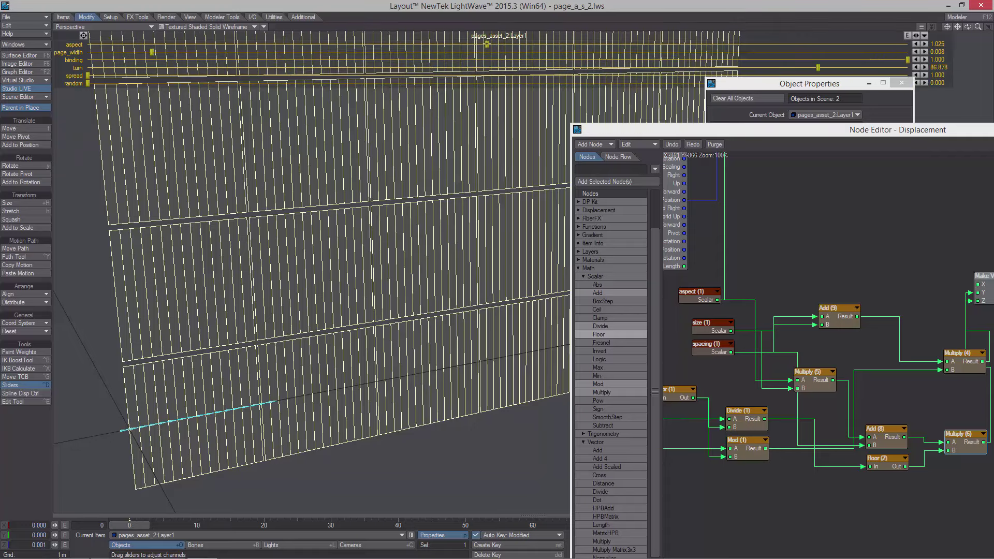
drag(486, 44, 476, 43)
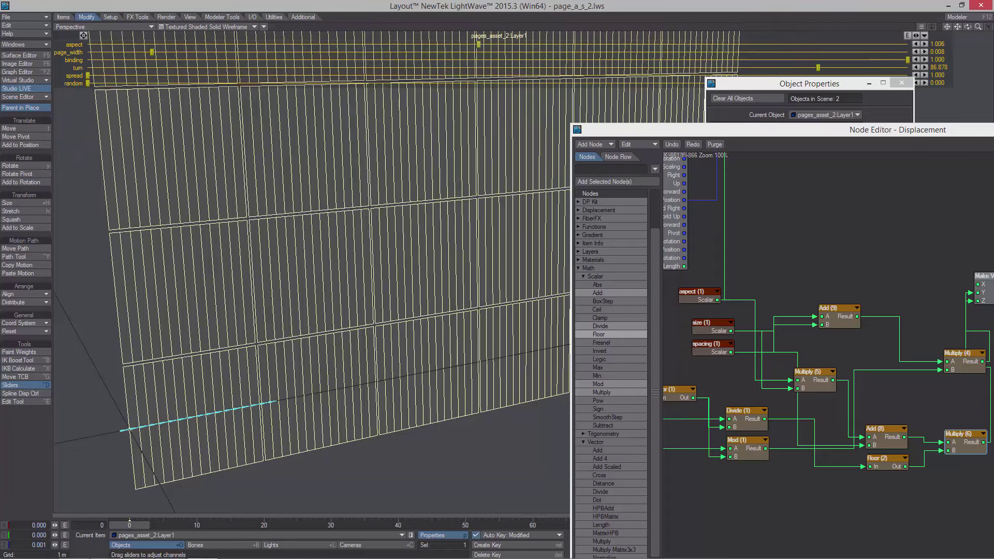
drag(917, 35, 137, 35)
Examine the gaps between the page rows and columns from several distances and angles
scroll(399, 164, down, 3)
alt+drag(399, 164, 425, 208)
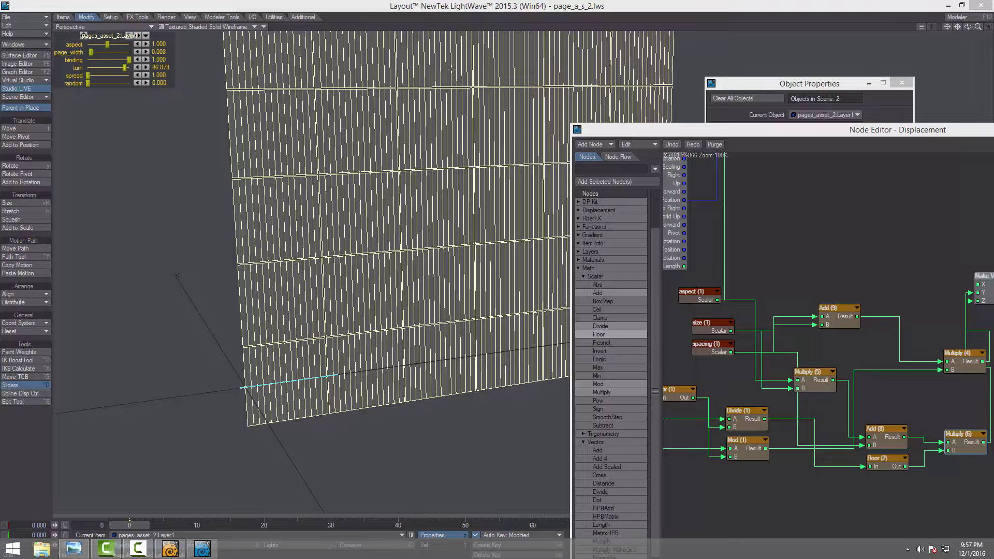
click(429, 8)
scroll(404, 155, up, 3)
alt+drag(404, 156, 497, 190)
scroll(415, 202, down, 3)
scroll(415, 202, up, 2)
scroll(501, 190, up, 3)
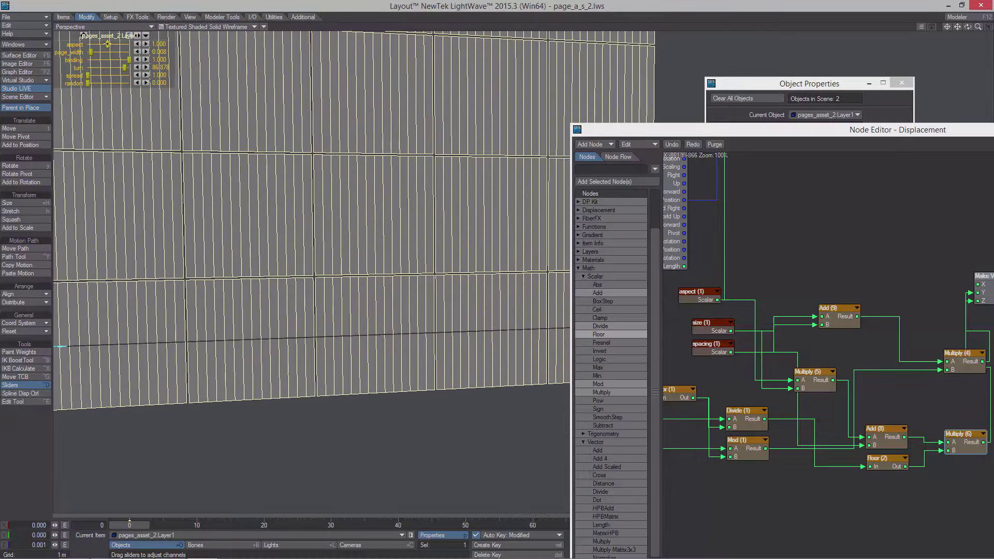
Set the aspect slider to 1.142, check the row gaps and bring the node editor back into full view
drag(107, 44, 110, 45)
alt+drag(379, 144, 277, 163)
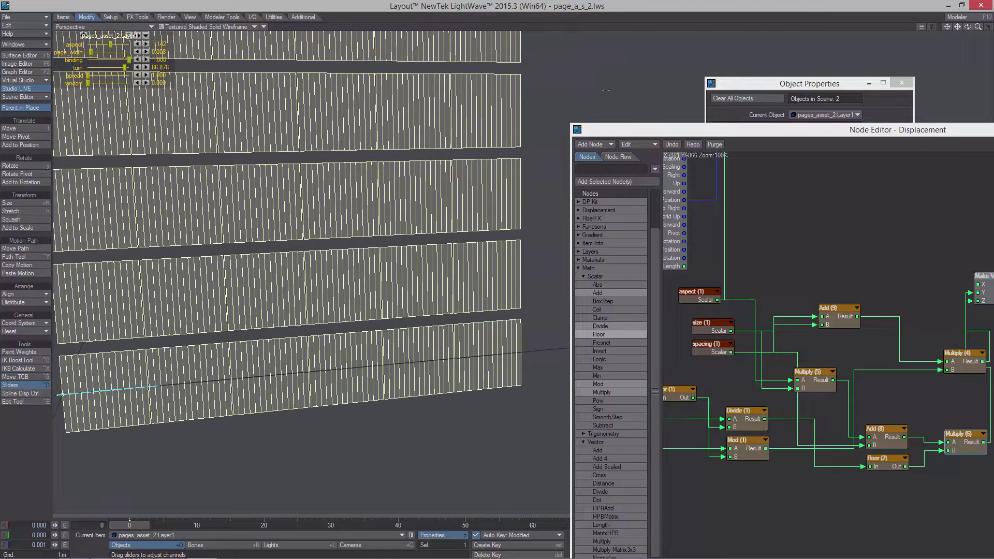
drag(653, 132, 412, 52)
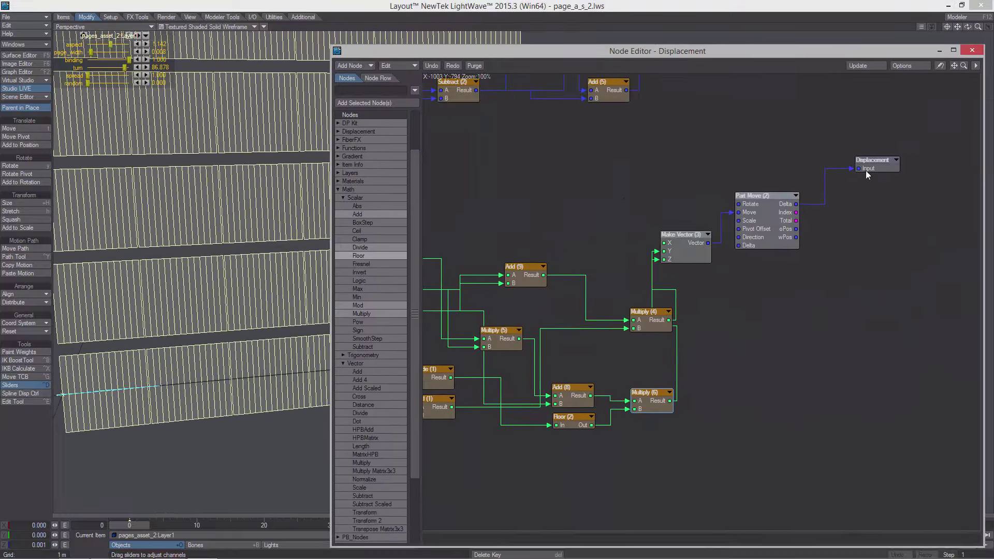
Duplicate the Make Vector (3) node beside Part Move (2) and set the copy's X and Z to 1
drag(757, 220, 797, 237)
drag(685, 235, 717, 236)
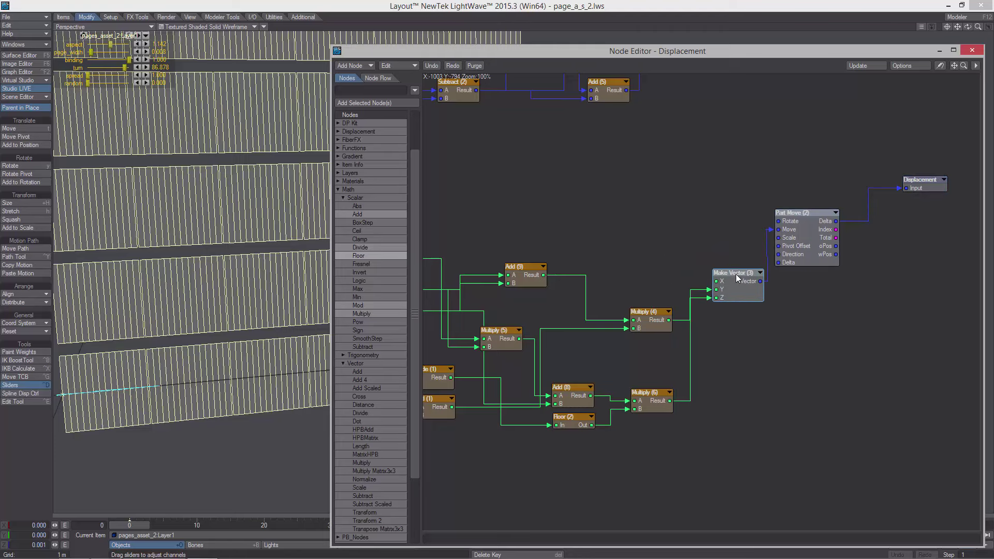
drag(751, 304, 748, 304)
alt+drag(662, 287, 675, 276)
key(ctrl+c)
key(ctrl+v)
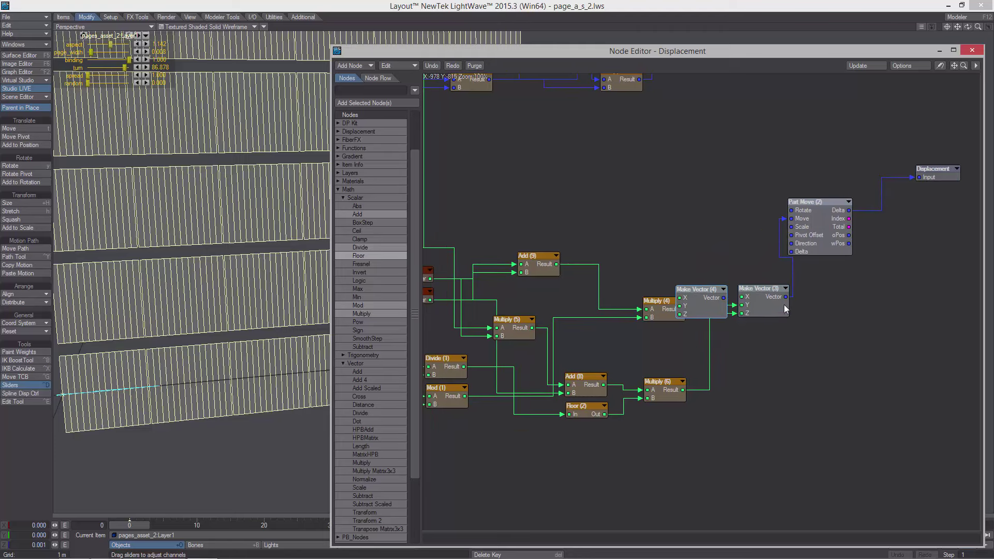
double_click(721, 200)
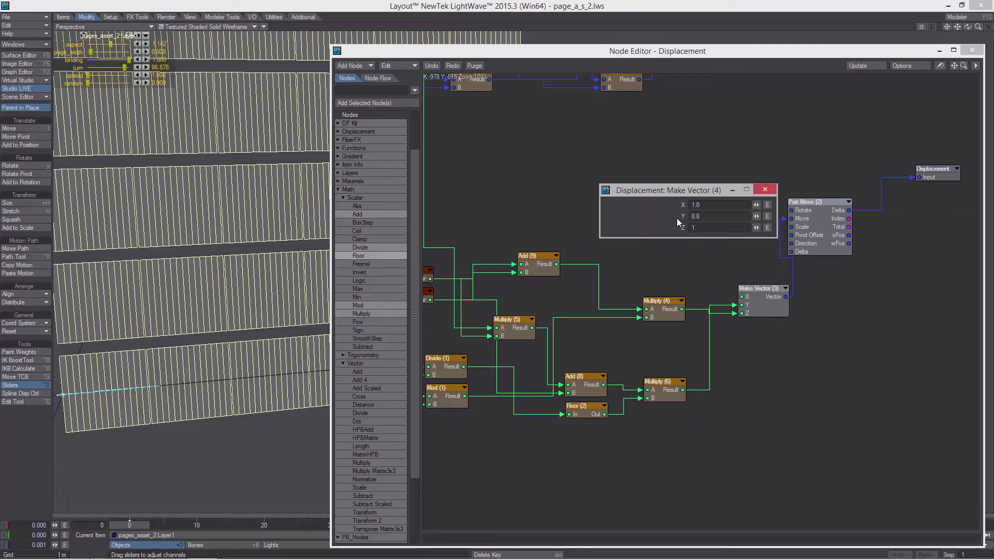
click(767, 193)
Connect the aspect scalar to the Y input of Make Vector (4) and its vector to Part Move (2)'s Scale
alt+drag(710, 210, 721, 193)
drag(938, 156, 959, 157)
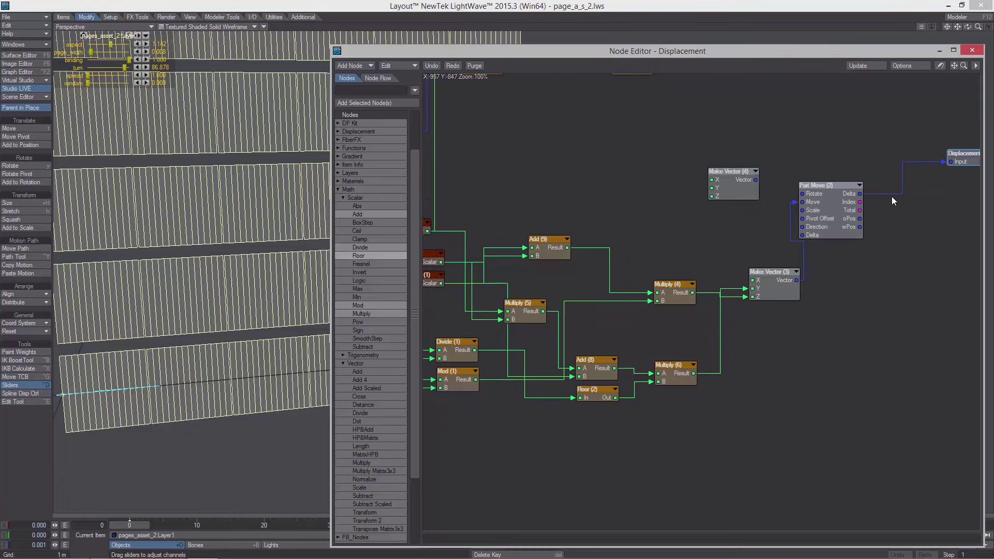
drag(831, 211, 849, 220)
alt+drag(732, 208, 793, 188)
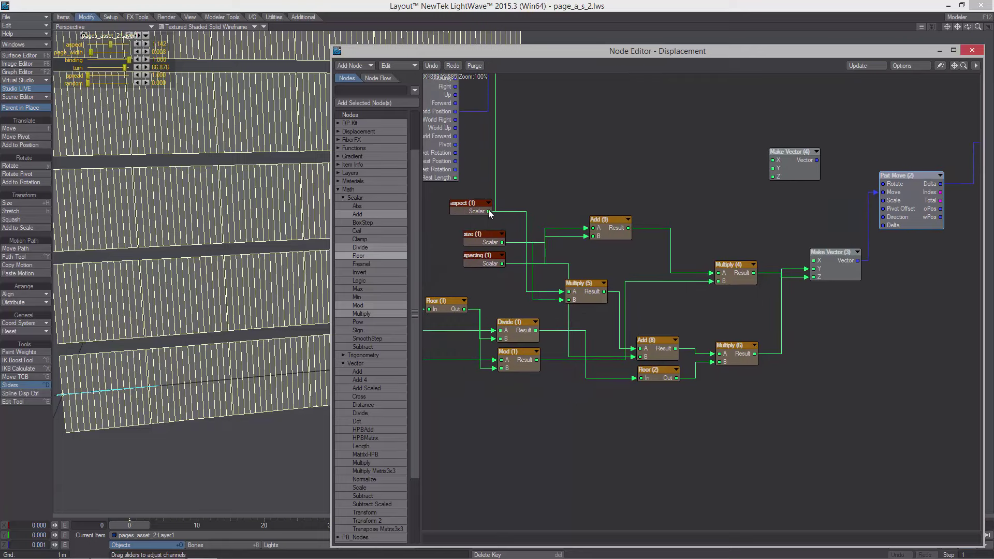
drag(689, 176, 796, 167)
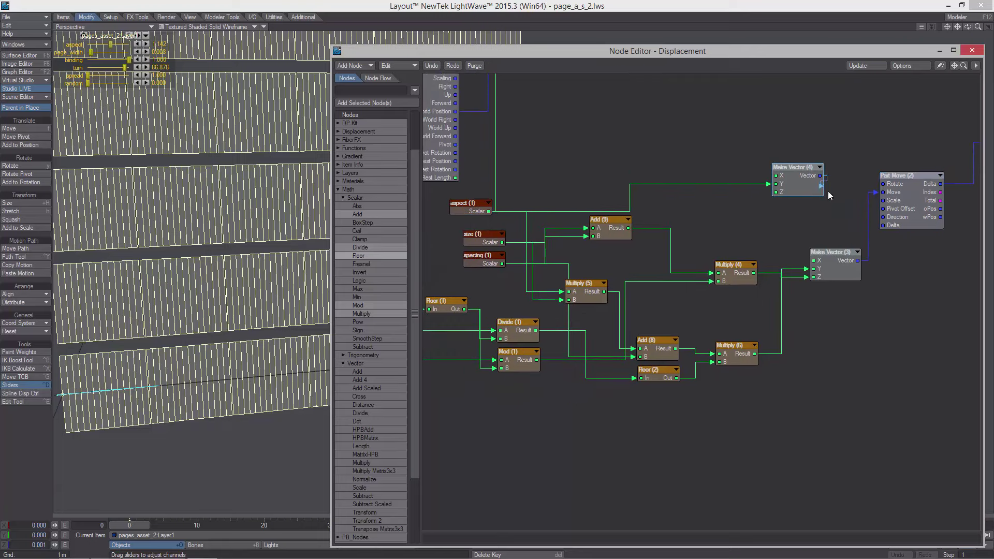
drag(829, 195, 886, 205)
Set the aspect slider to 0.501, check the page grid from another angle and bring the node editor back
drag(453, 52, 619, 85)
drag(110, 44, 96, 44)
alt+drag(329, 178, 393, 179)
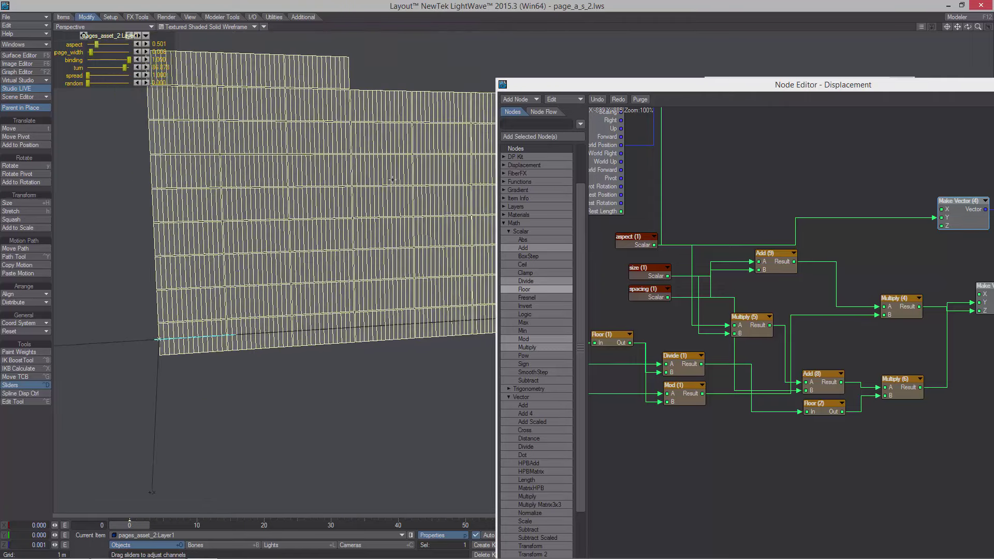
drag(719, 88, 399, 45)
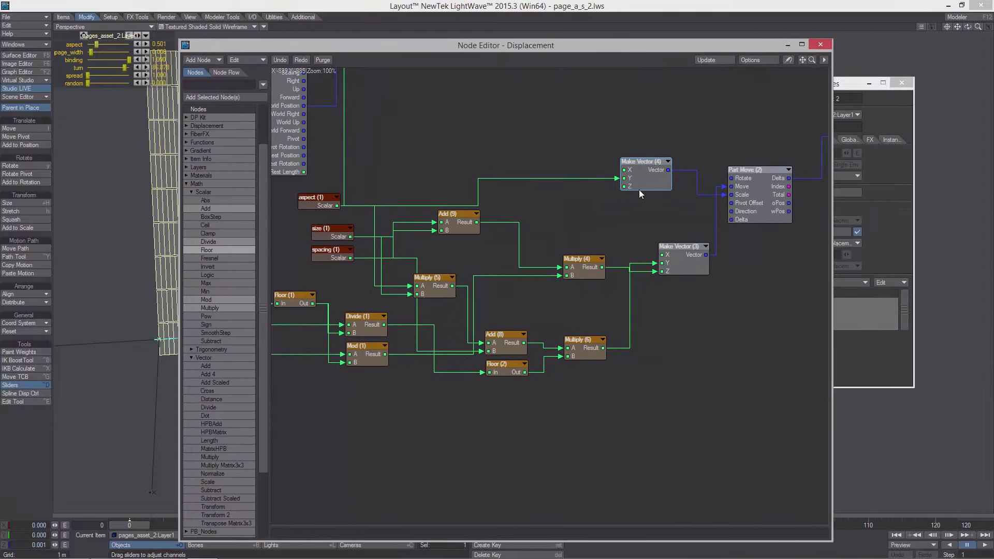
Rearrange the Make Vector, Part Move, size and spacing nodes to make room in the displacement network
alt+drag(639, 190, 561, 201)
drag(552, 183, 536, 187)
drag(612, 275, 603, 279)
drag(671, 192, 694, 215)
alt+drag(426, 148, 576, 177)
drag(413, 276, 400, 268)
drag(411, 297, 398, 291)
alt+drag(472, 172, 472, 154)
Add a constant Scalar node, place it above the aspect node and check its value
right_click(472, 154)
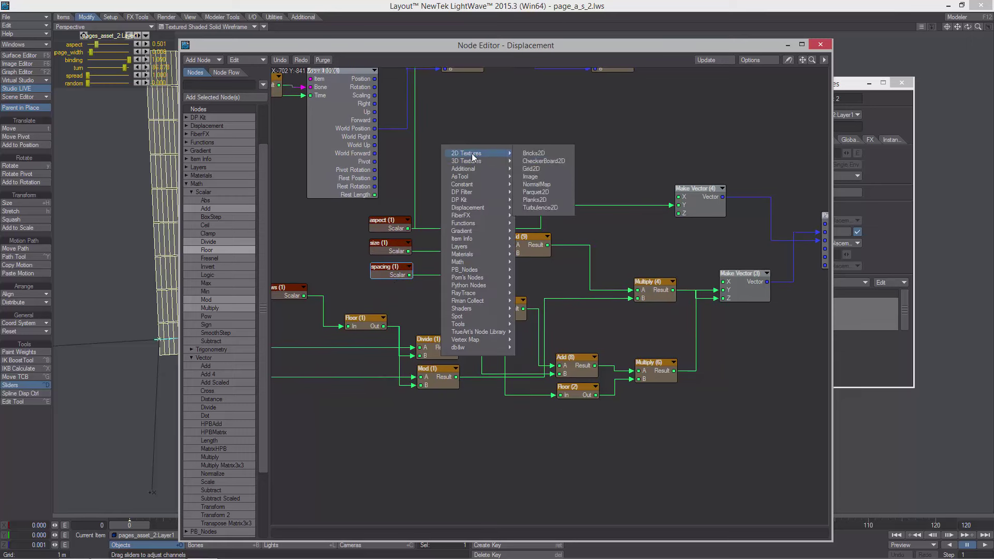
mouse_move(492, 184)
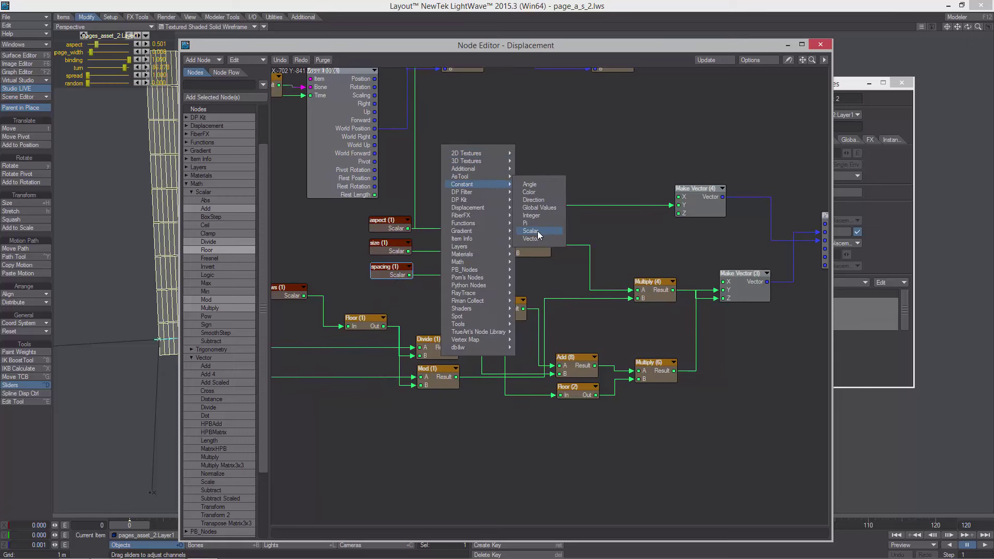
click(538, 232)
drag(547, 295, 514, 201)
drag(519, 214, 508, 192)
double_click(508, 192)
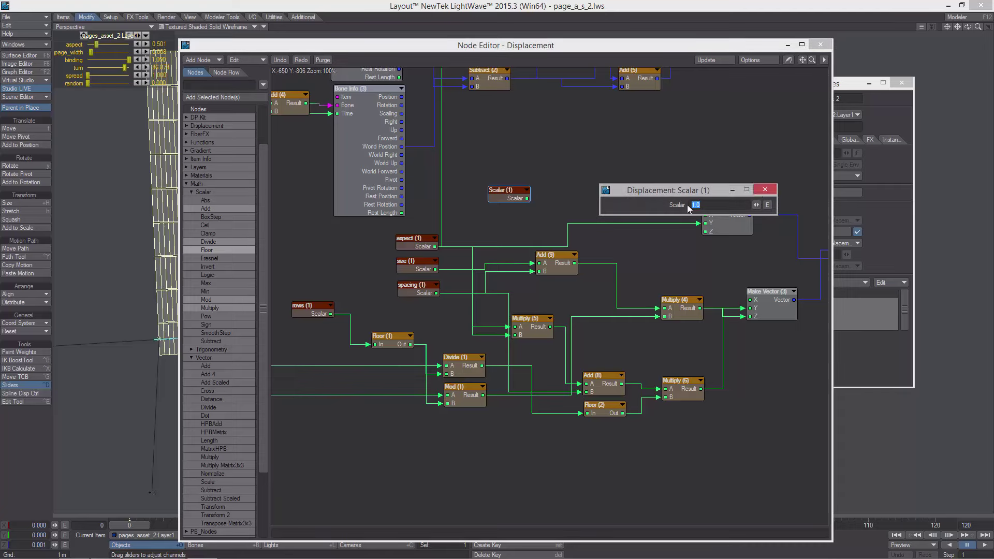
click(765, 190)
Rename the new Scalar node as uv_scale
right_click(525, 209)
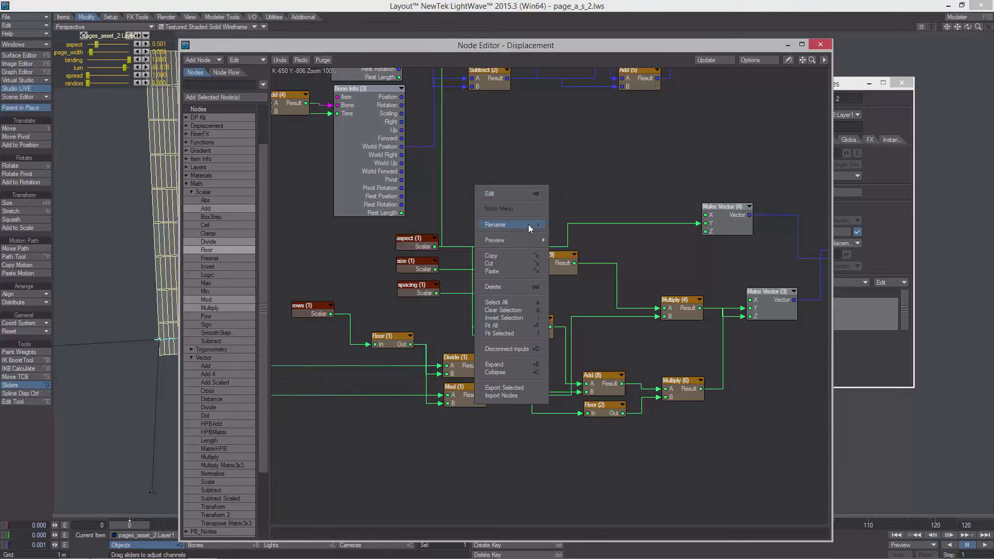
click(529, 226)
text(uv)
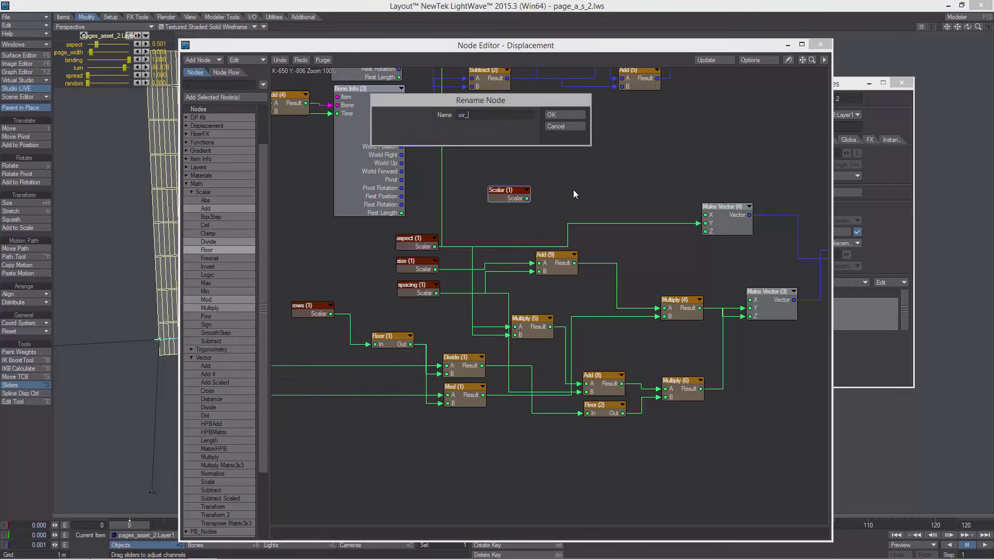
text(_scale)
click(560, 115)
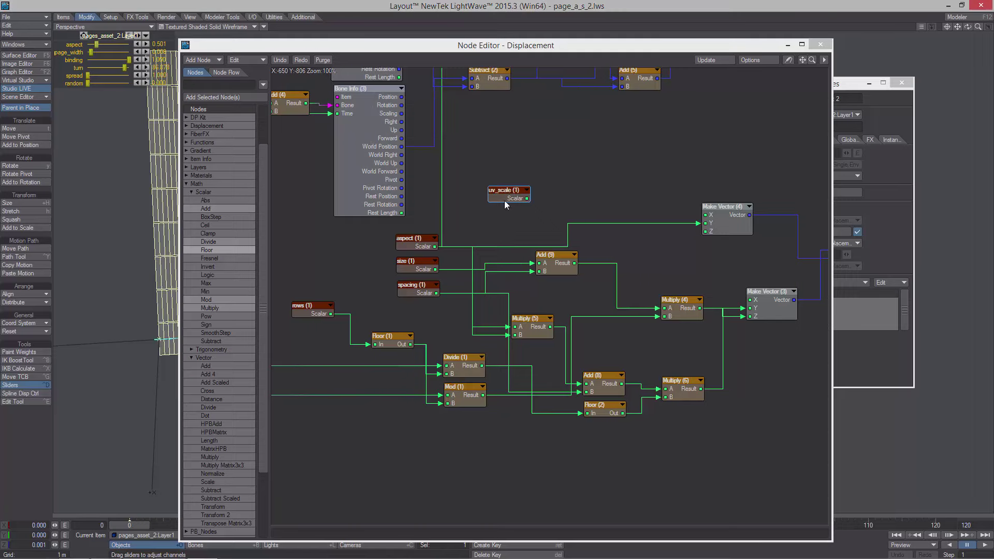
Add a vector Scale node near Part Move (2) and connect the uv_scale scalar to its Scale input
drag(505, 199, 764, 402)
middle_drag(742, 393, 619, 373)
right_click(700, 310)
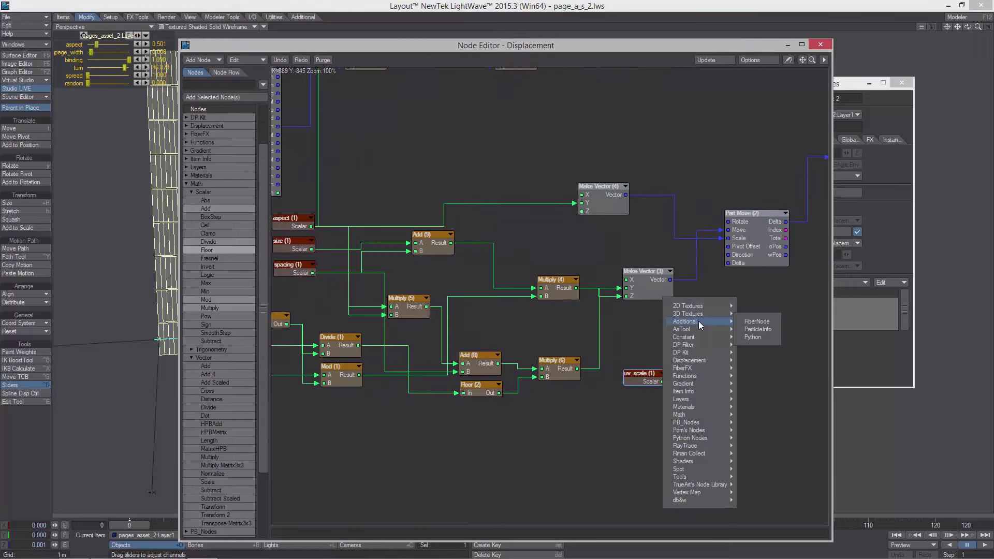
mouse_move(727, 416)
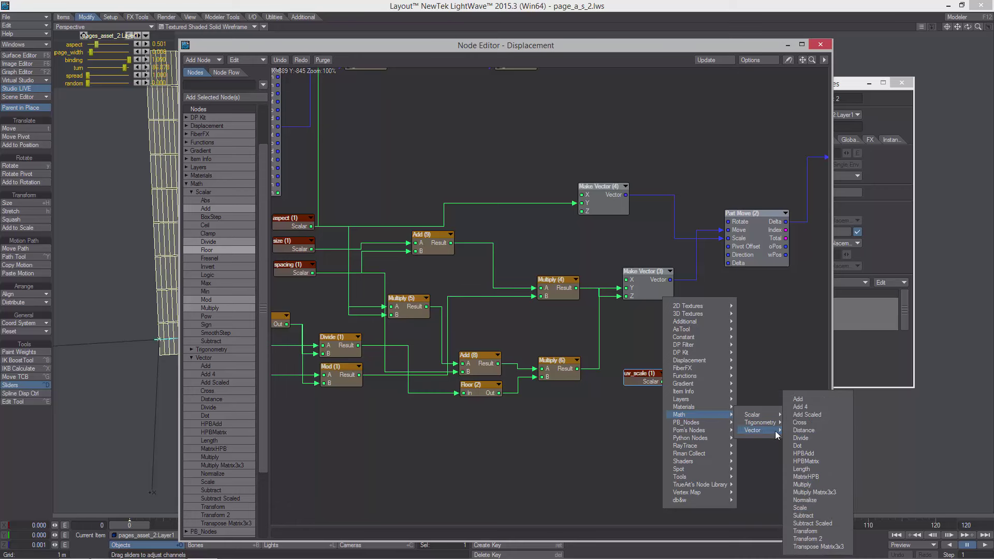
click(813, 507)
drag(572, 307, 738, 375)
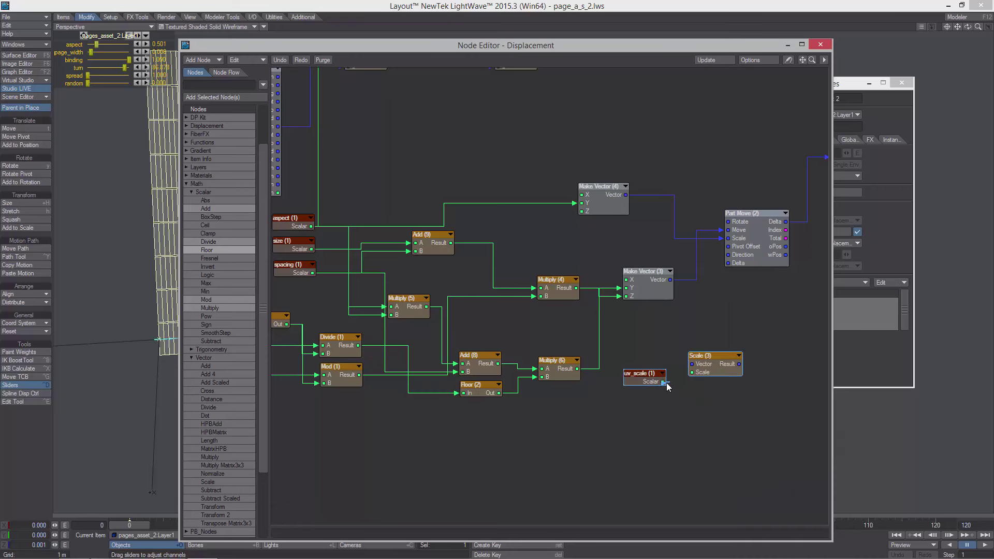
drag(664, 382, 707, 279)
Route the Make Vector (4) output through the Scale (3) node into Part Move (2)'s Scale input and tidy the nodes
drag(642, 271, 619, 255)
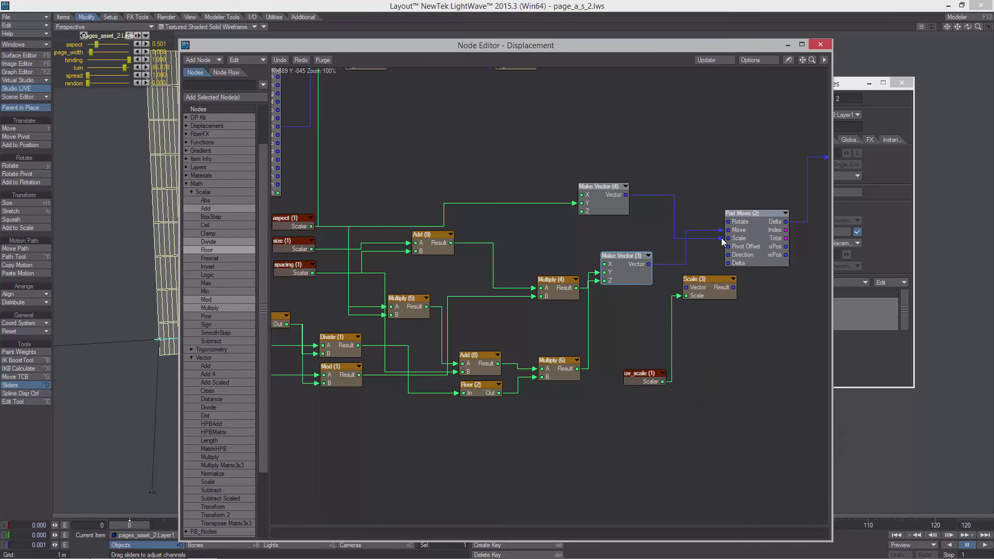
mouse_move(723, 239)
mouse_down()
mouse_move(686, 288)
mouse_move(730, 238)
mouse_up()
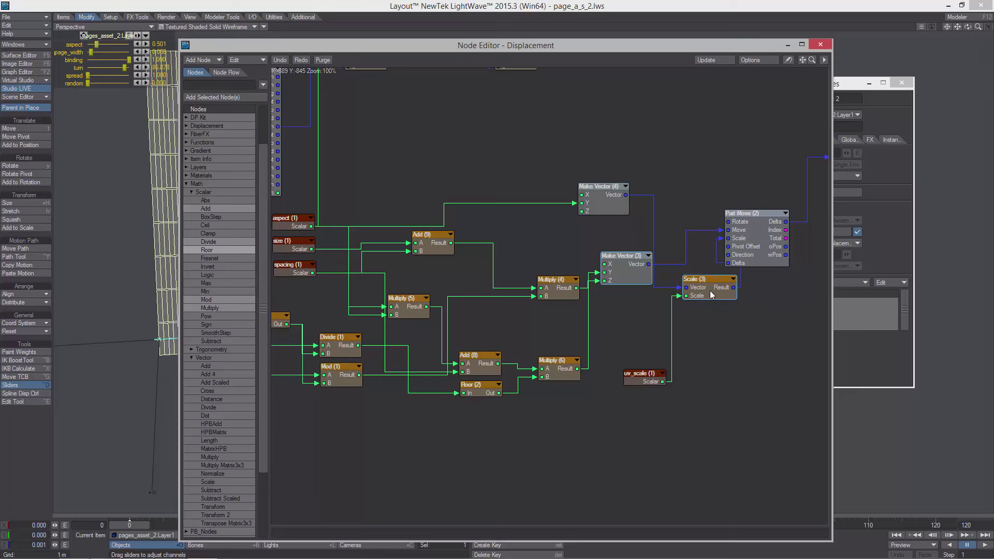
drag(710, 292, 609, 273)
drag(675, 264, 666, 263)
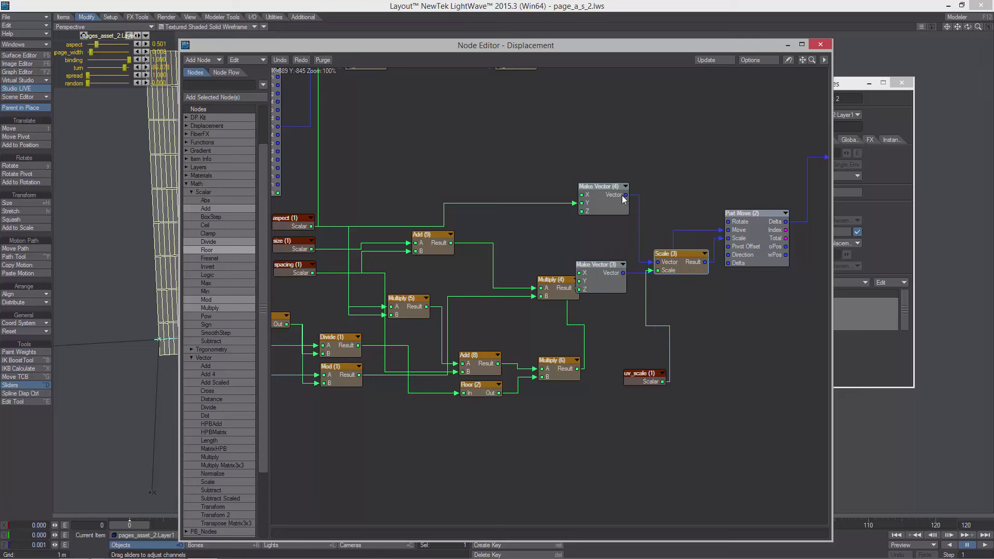
drag(623, 199, 609, 162)
drag(679, 269, 613, 213)
Try uv_scale values of 0.02 and 0, and move the node editor off the viewport
drag(602, 362, 598, 361)
double_click(597, 358)
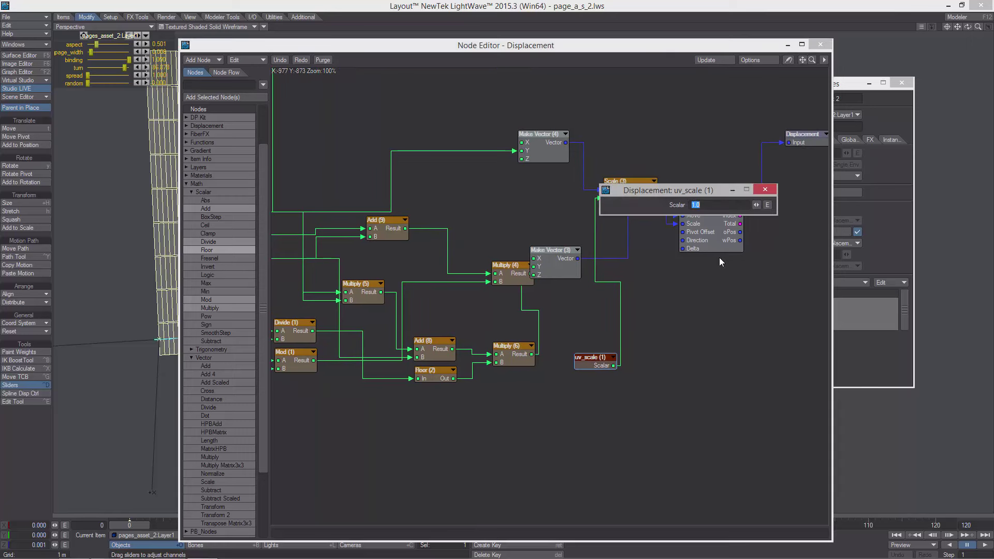
text(.02)
key(Return)
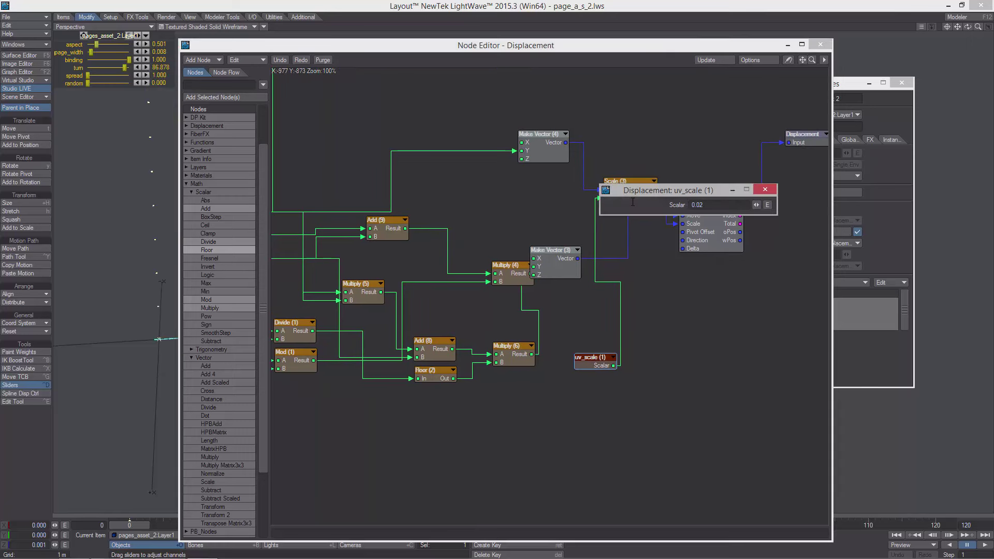
drag(275, 48, 520, 127)
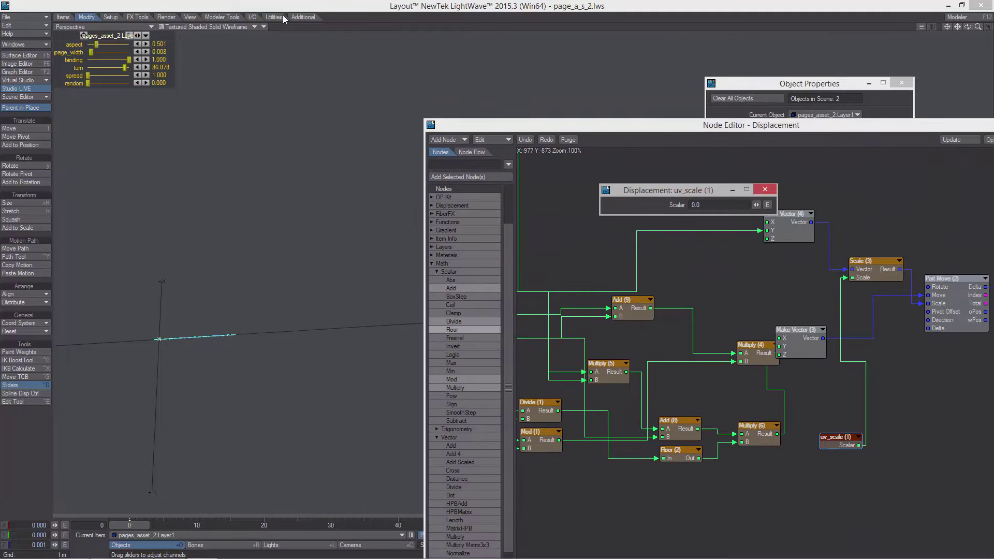
Display the viewport as Vertices to examine the collapsed pages, and return to Textured Shaded Solid Wireframe
click(225, 27)
click(228, 23)
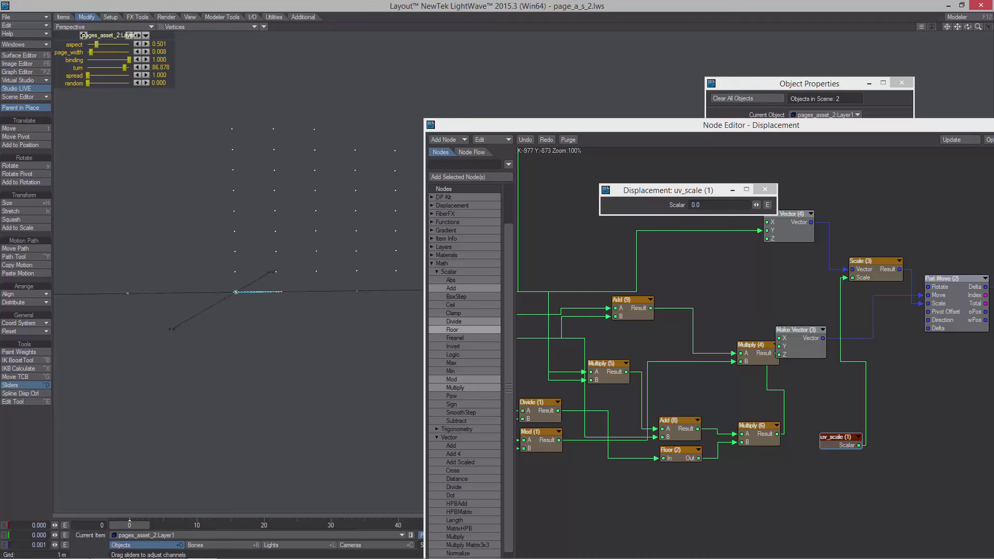
alt+drag(249, 208, 249, 236)
click(229, 25)
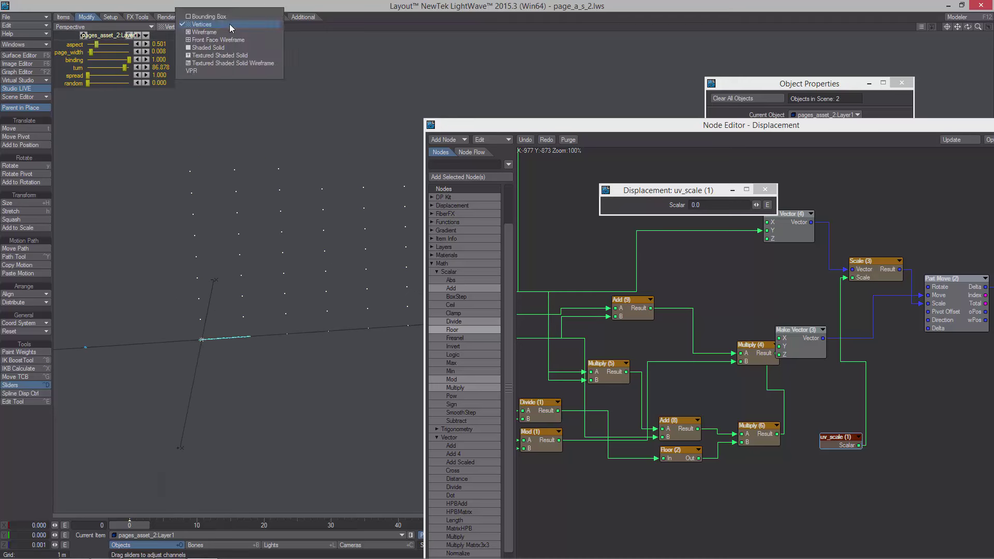
click(238, 63)
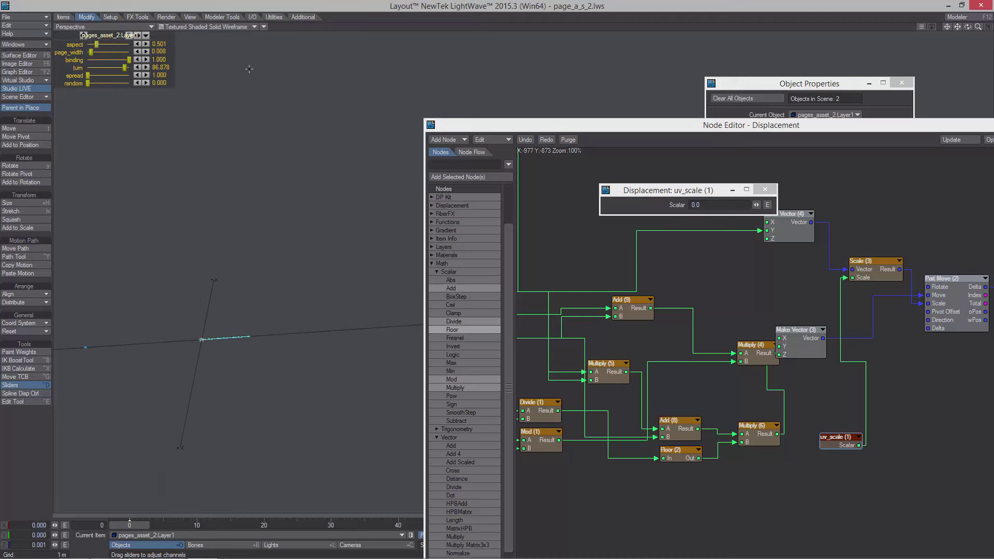
Set the uv_scale scalar to 1, check the page grid up close and close the node's settings
drag(722, 205, 644, 202)
text(1)
key(Return)
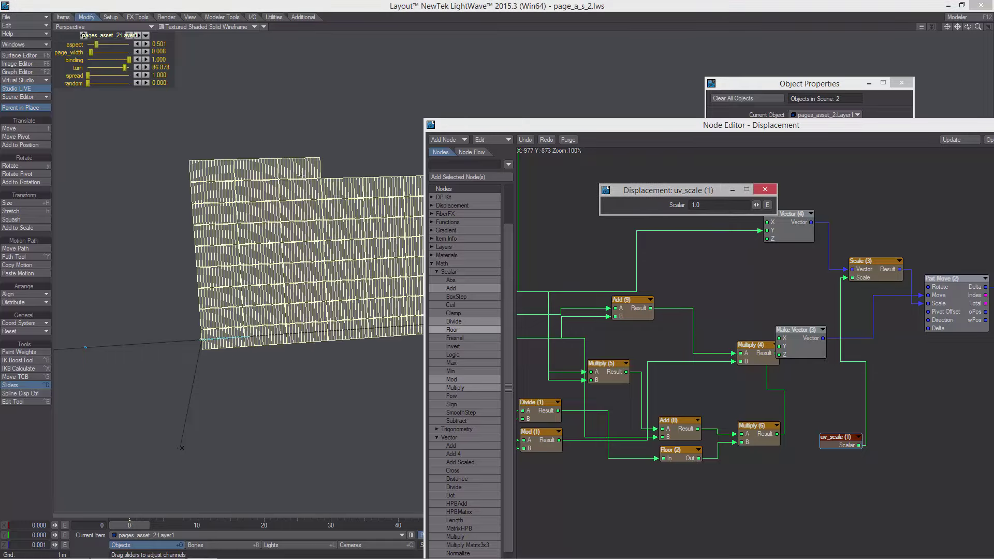
ctrl+alt+drag(301, 175, 481, 235)
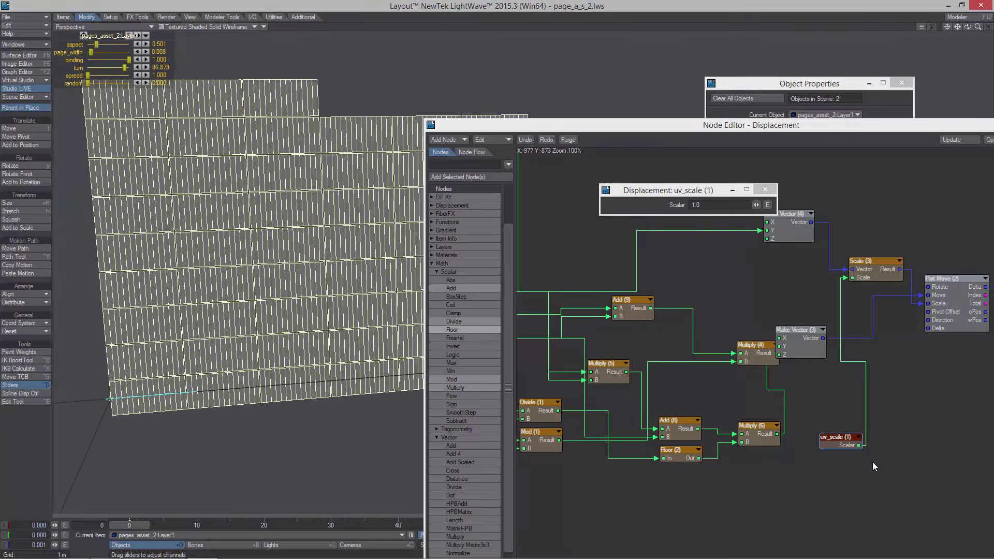
click(767, 191)
Move uv_scale to the other input scalars and stack the aspect, uv_scale and spacing nodes above size
alt+drag(838, 368, 765, 362)
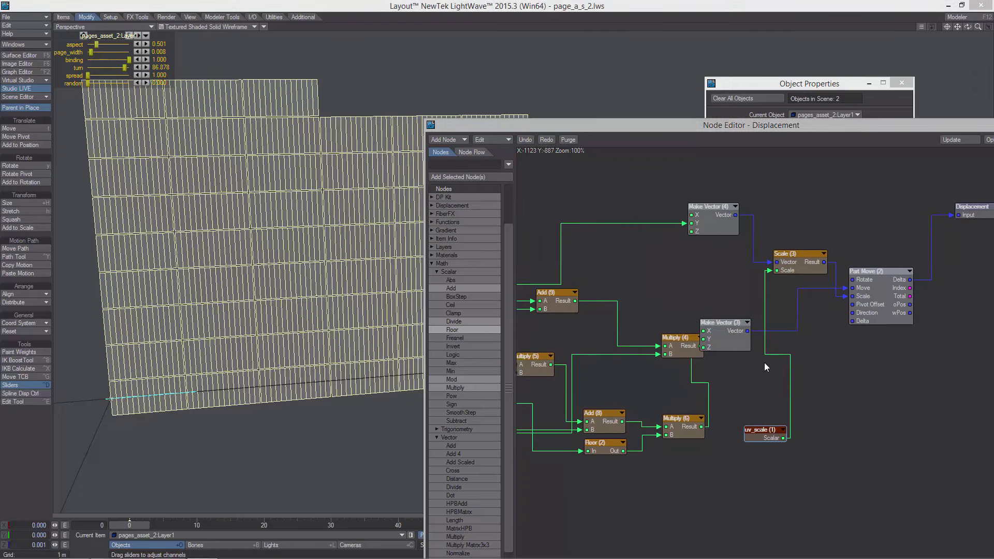
drag(760, 429, 624, 267)
alt+drag(557, 267, 684, 335)
drag(756, 342, 598, 323)
alt+drag(627, 341, 706, 354)
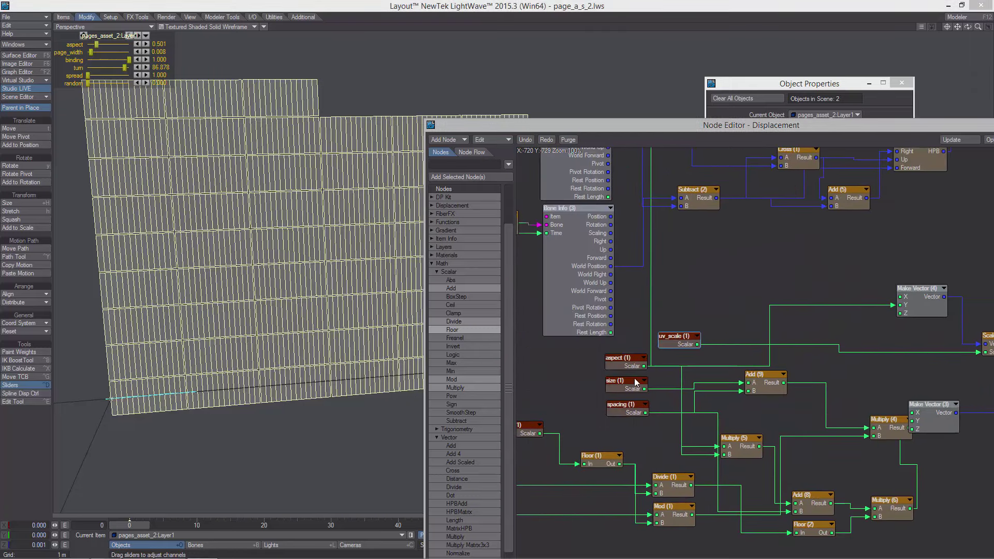
drag(632, 407, 693, 281)
drag(681, 342, 709, 266)
drag(637, 366, 700, 242)
drag(711, 285, 704, 286)
drag(677, 238, 714, 283)
drag(705, 243, 702, 268)
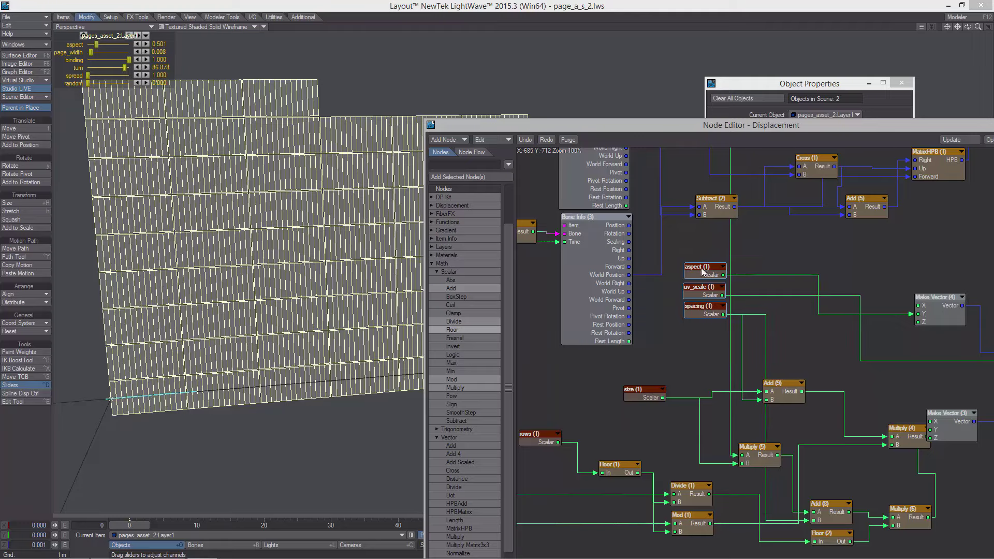
Open an envelope for the uv_scale value in the Graph Editor, and close both the graph and the node's settings
double_click(702, 293)
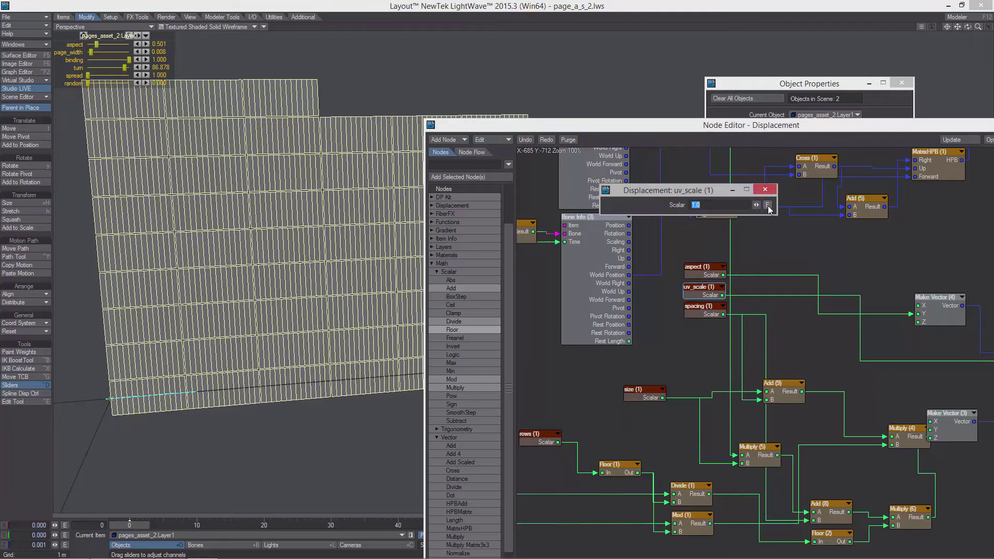
click(768, 205)
click(830, 152)
click(768, 205)
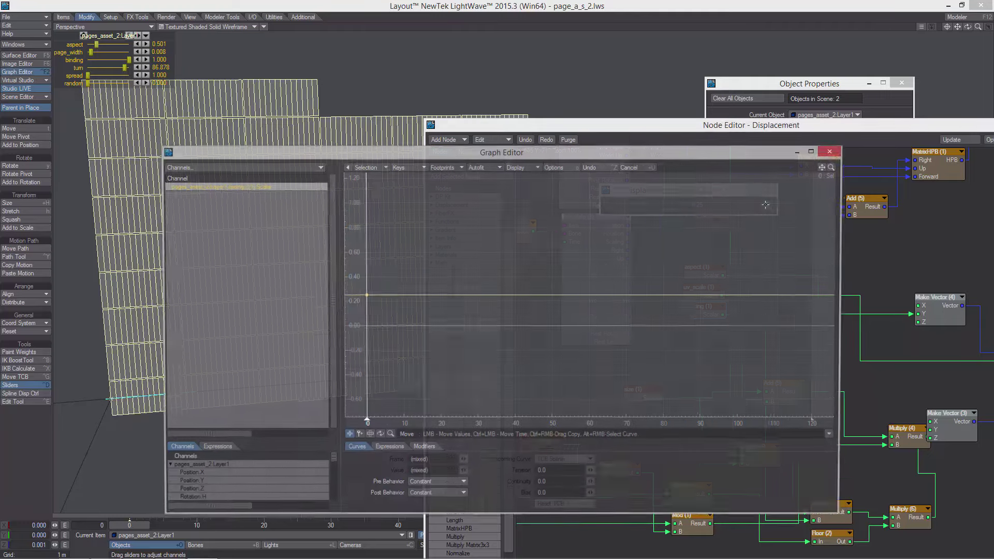
click(830, 152)
click(767, 190)
Add a constant Scalar node to the displacement network, place it below the spacing node, and close its settings
alt+drag(664, 338, 662, 294)
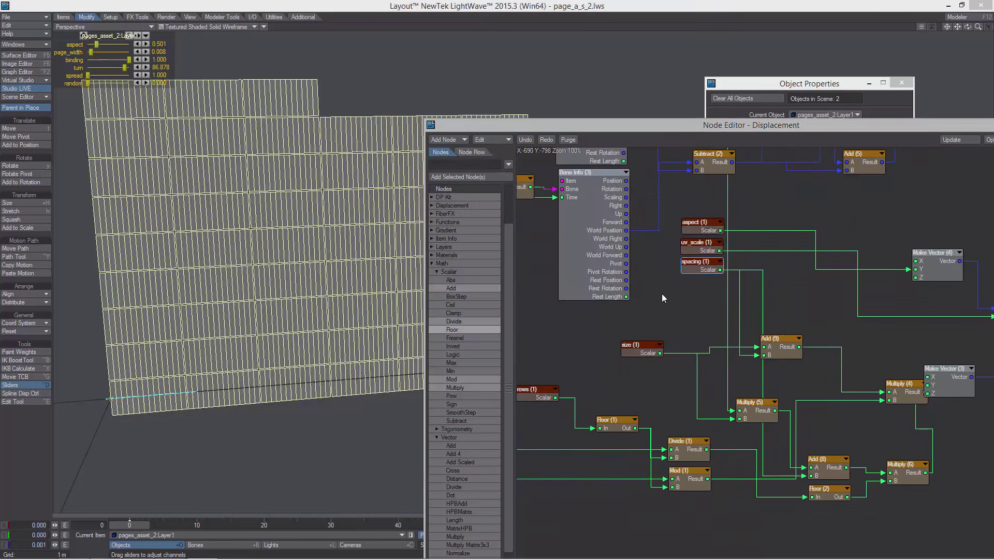
right_click(662, 294)
mouse_move(671, 403)
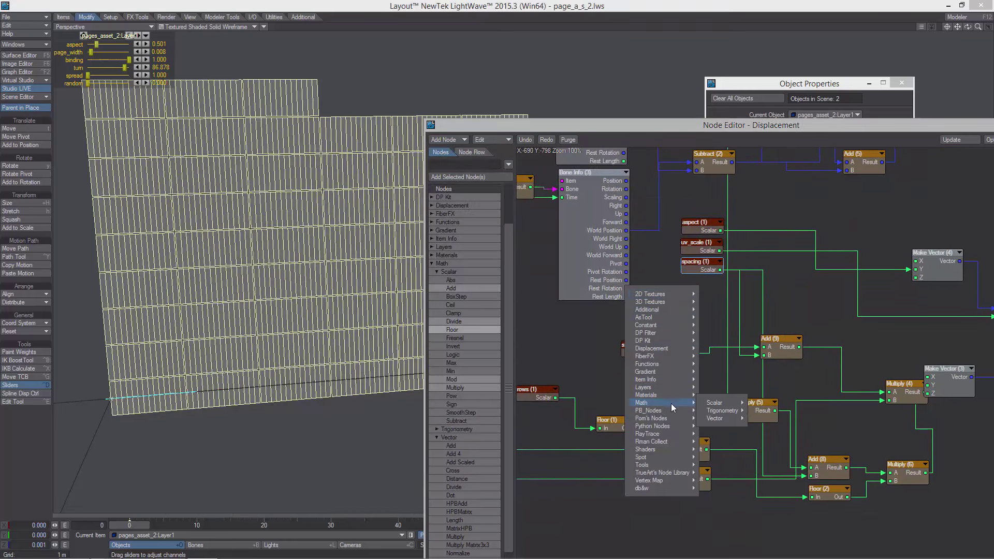
mouse_move(722, 406)
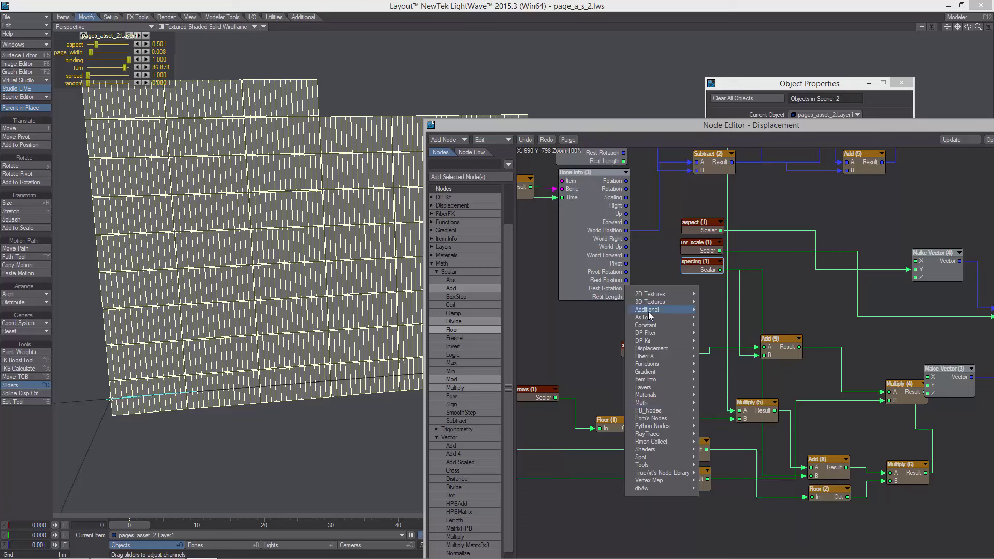
mouse_move(700, 329)
click(728, 373)
drag(788, 369, 725, 329)
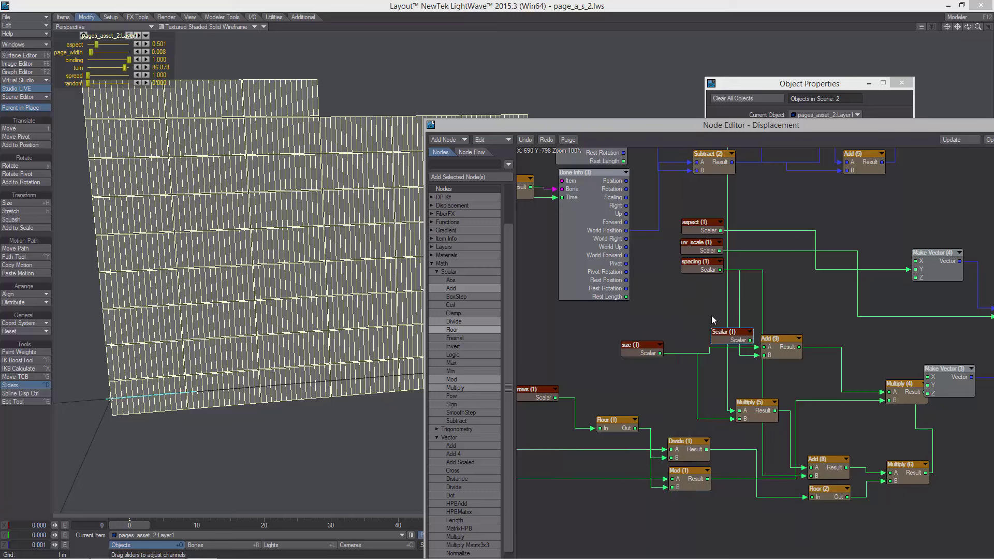
double_click(699, 294)
click(766, 190)
Rename the new Scalar node as uv_layout
right_click(685, 298)
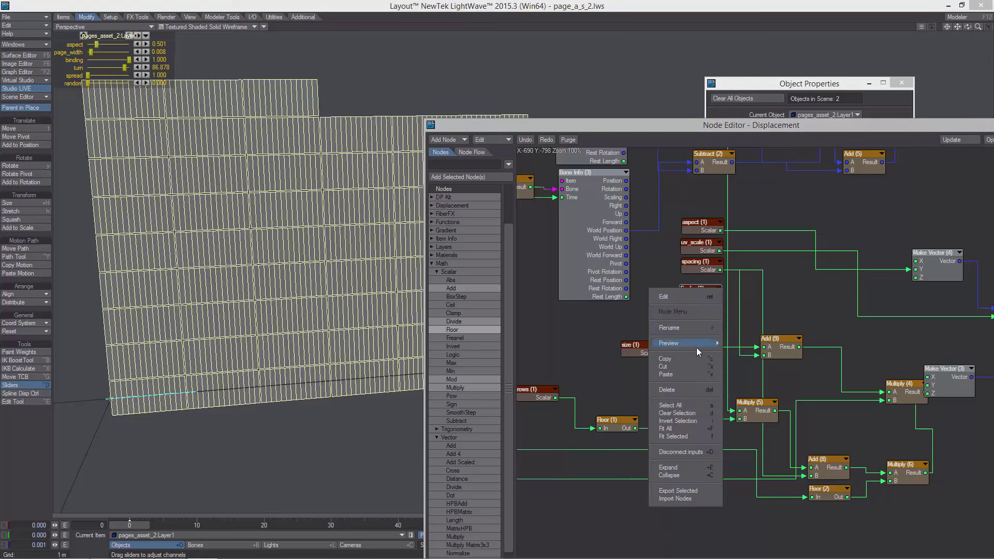
click(695, 328)
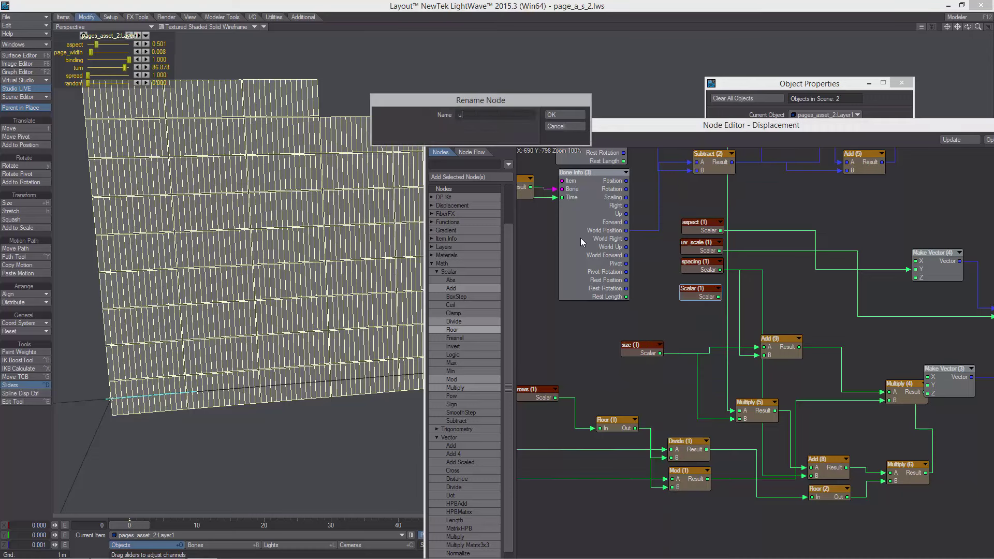
text(uv_layout)
click(561, 115)
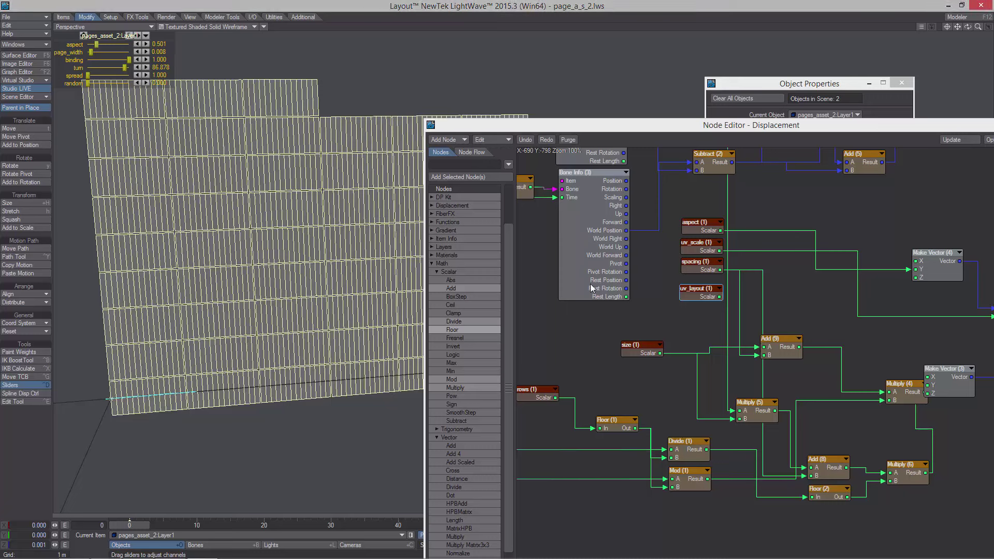
Stack the uv_layout and rows nodes under spacing, create an envelope for the rows value, and close the graph and settings
drag(534, 393, 703, 285)
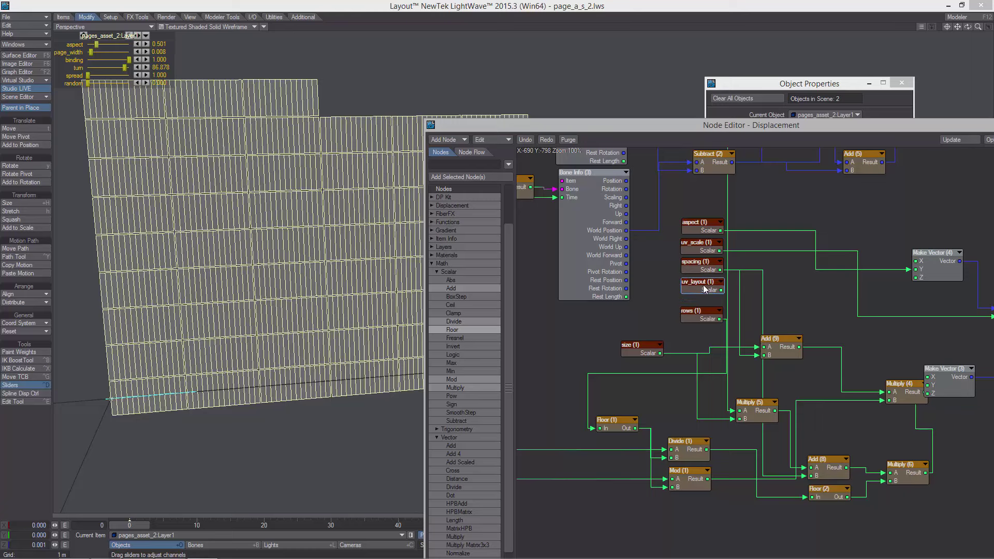
double_click(703, 288)
click(769, 191)
double_click(699, 307)
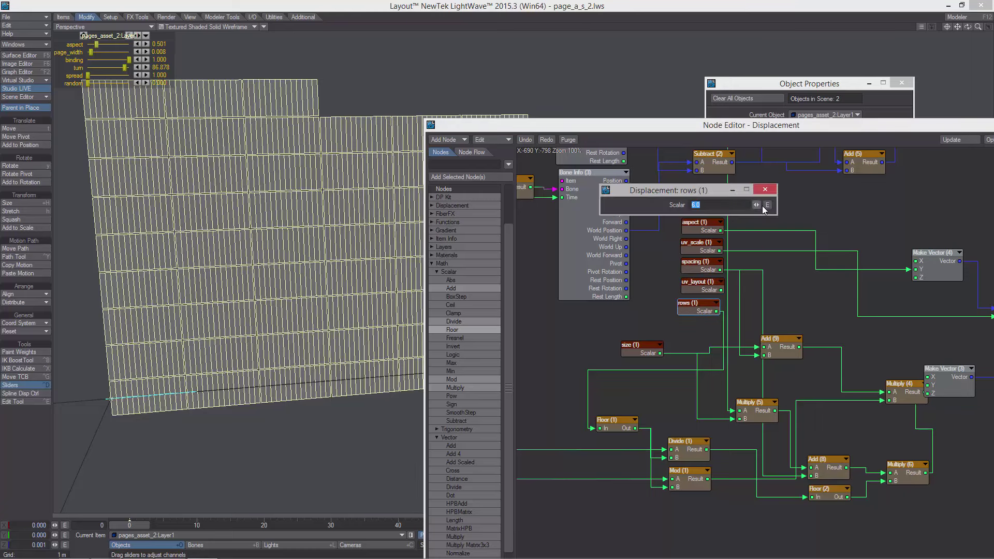
click(768, 205)
click(826, 152)
click(768, 191)
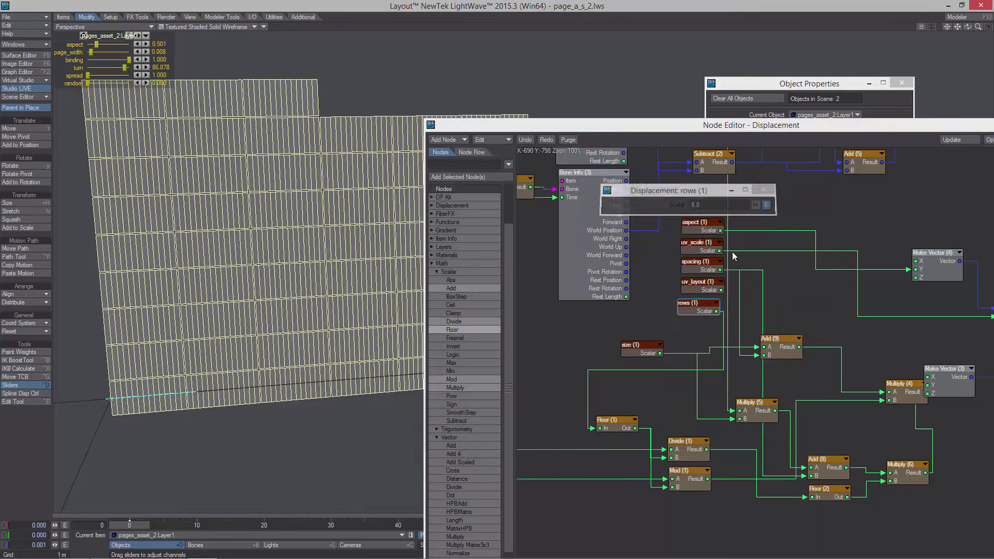
Bring the Rotate and second Part Move nodes closer to the Displacement output and add a Mixer node between them
middle_drag(963, 224, 538, 273)
drag(781, 306, 821, 203)
middle_drag(670, 209, 749, 363)
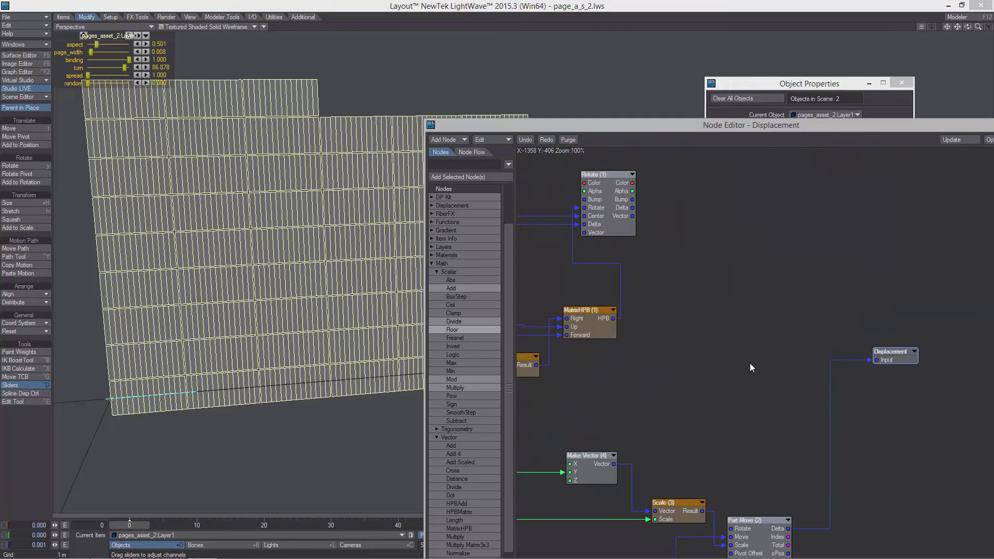
drag(607, 207, 735, 328)
drag(765, 519, 772, 466)
right_click(673, 397)
mouse_move(679, 527)
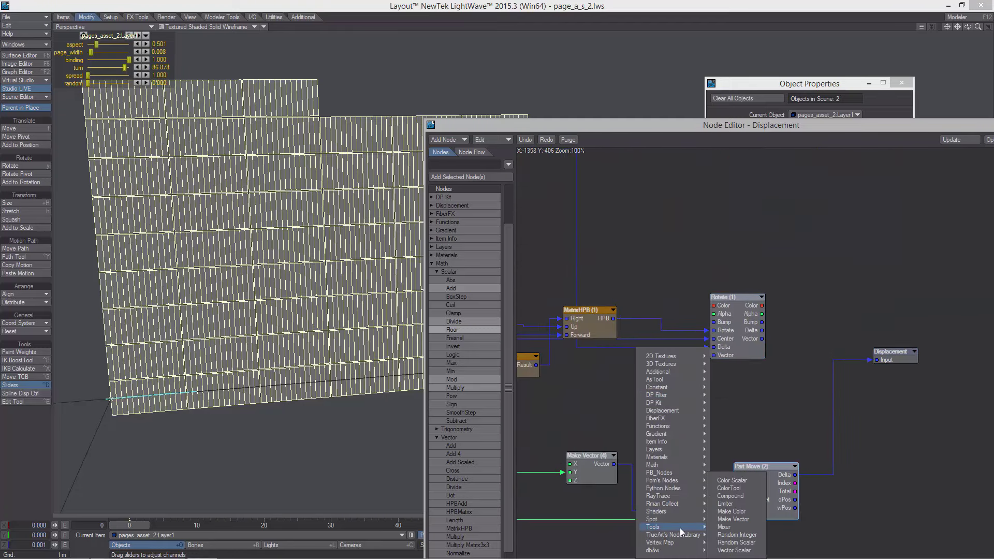
click(740, 527)
drag(792, 360, 795, 385)
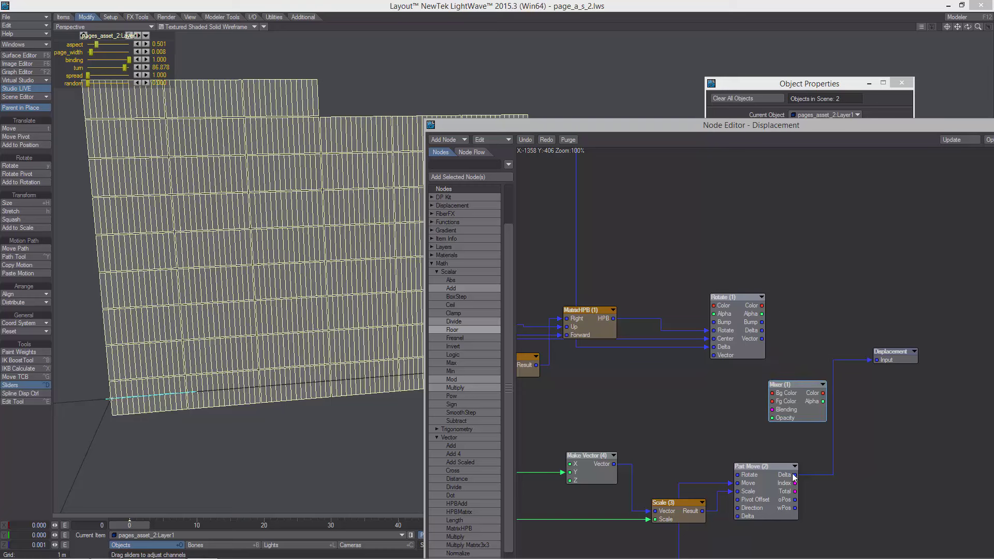
Wire Rotate's Color to the Mixer's Bg Color, Part Move's Delta to Fg Color, and the Mixer's Color to the Displacement input
drag(795, 483, 765, 401)
drag(761, 305, 786, 393)
drag(823, 393, 915, 395)
drag(797, 405, 831, 396)
drag(922, 390, 939, 362)
drag(827, 397, 830, 387)
Connect the uv_layout scalar to the Mixer's Opacity input
alt+drag(526, 426, 760, 361)
alt+drag(647, 408, 988, 304)
alt+drag(794, 332, 912, 309)
double_click(886, 322)
Try the uv_layout scalar at 0, set it back to 1, and close the node's settings
double_click(605, 387)
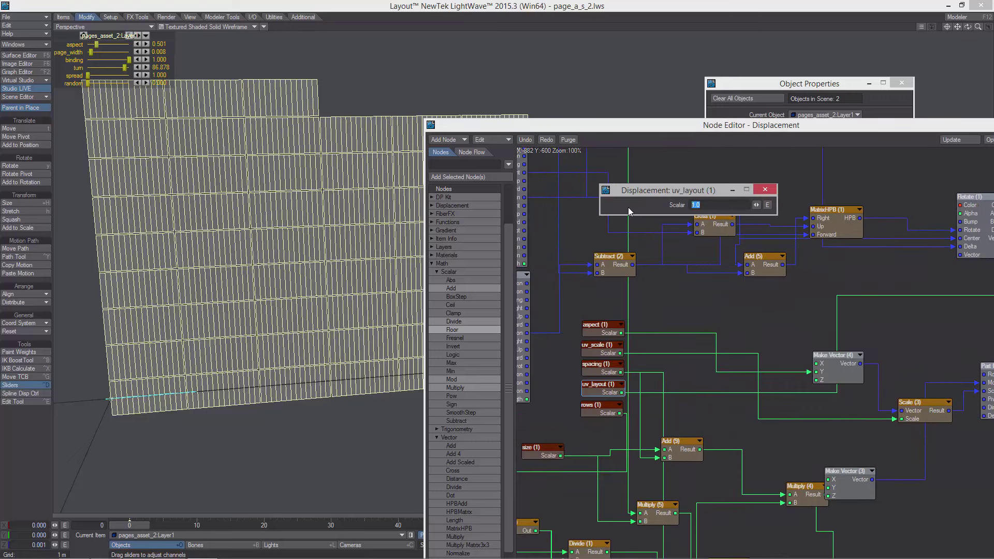
text(0)
key(Return)
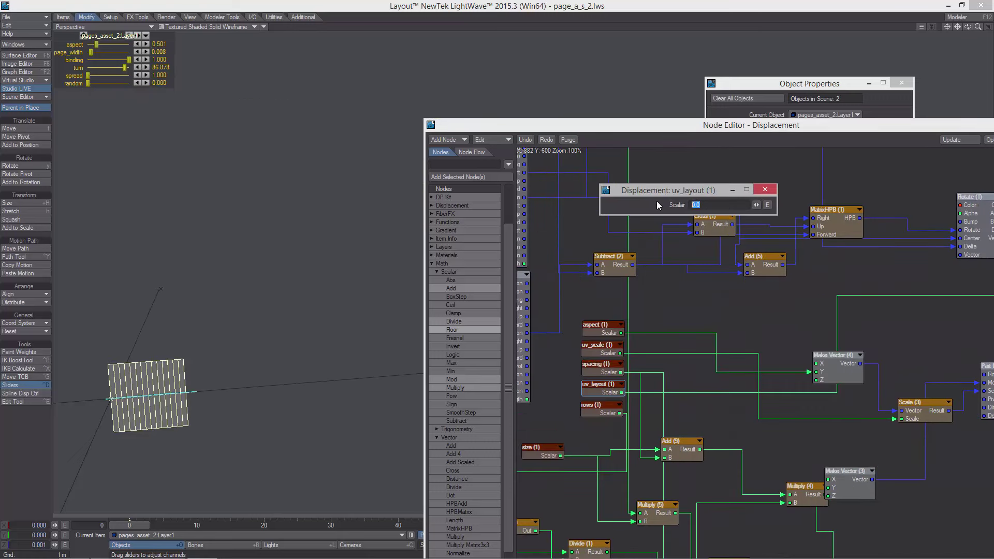
text(1)
key(Return)
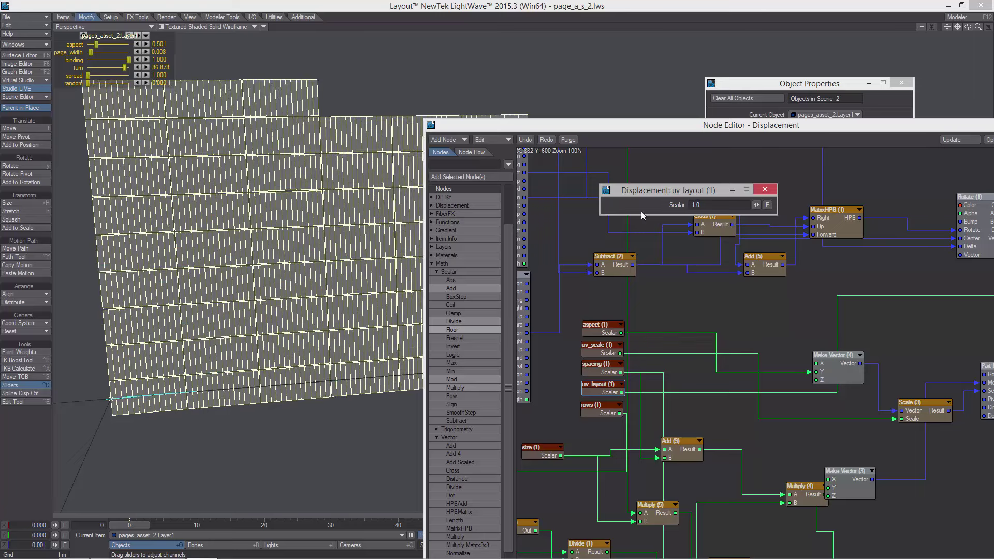
click(765, 189)
Move and widen the Node Editor window to review the displacement network, and close the editor
drag(761, 125, 655, 39)
alt+drag(548, 224, 602, 220)
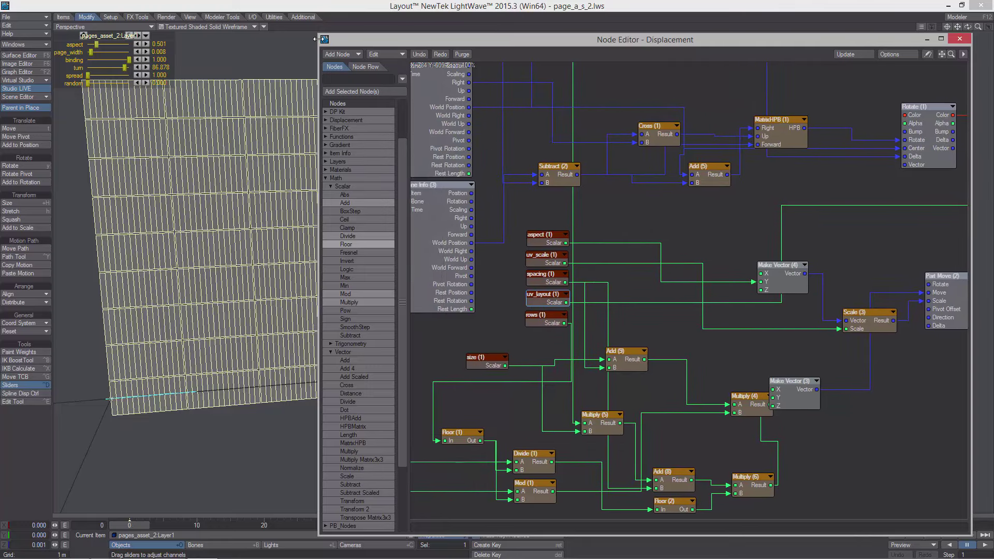
drag(317, 39, 231, 36)
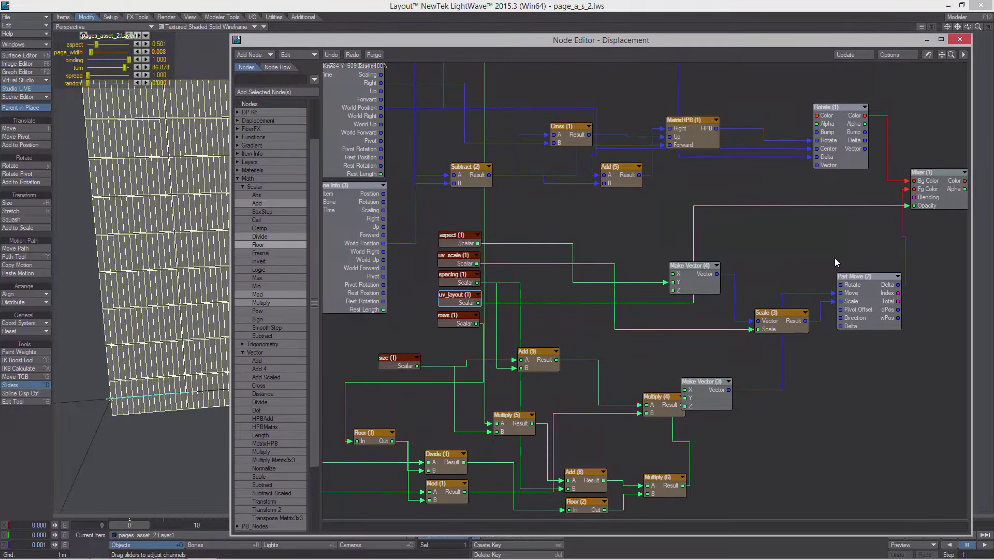
alt+drag(836, 262, 831, 253)
click(961, 41)
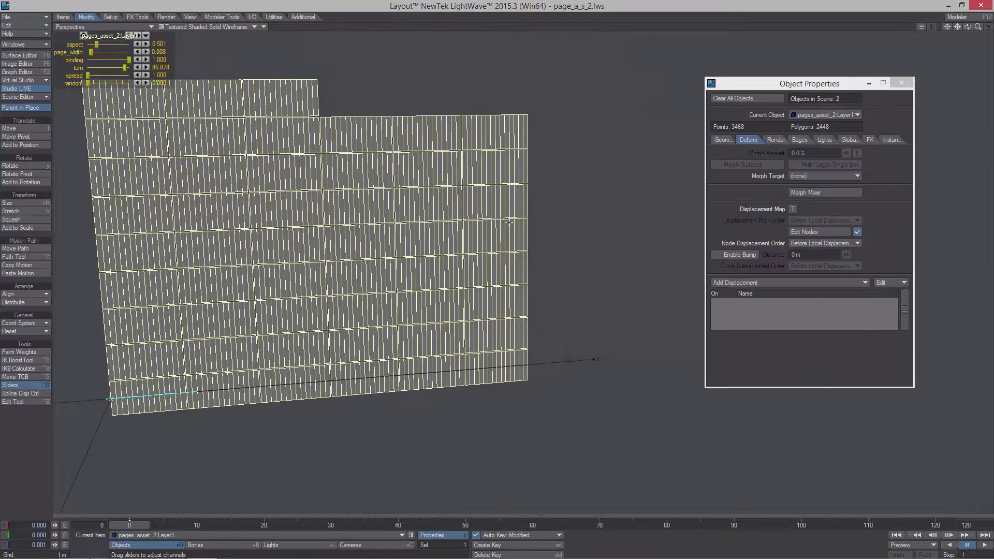
Show the object's geometry properties, widen the viewport slider display, and open and close the Sliders settings
click(724, 139)
scroll(291, 119, up, 2)
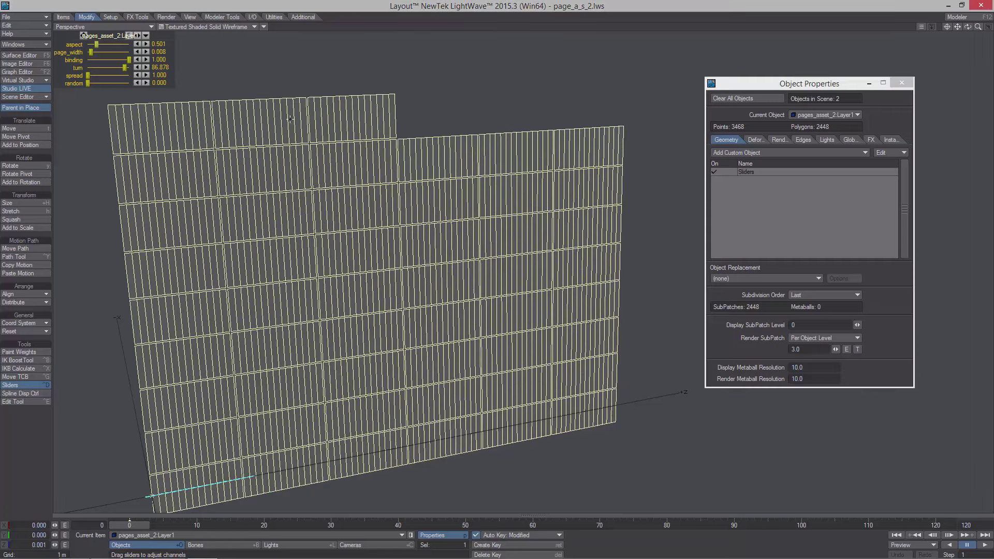
drag(136, 36, 278, 35)
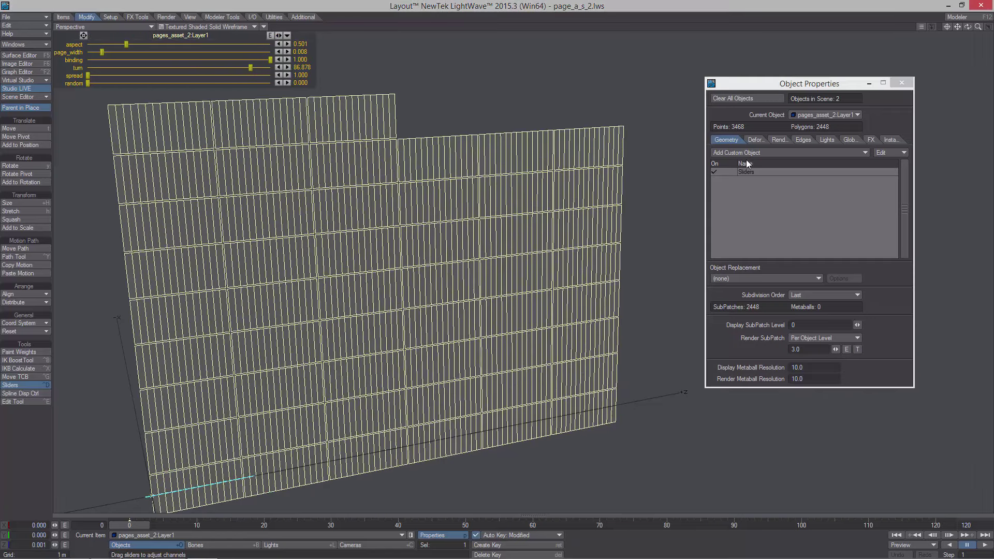
double_click(757, 171)
click(728, 337)
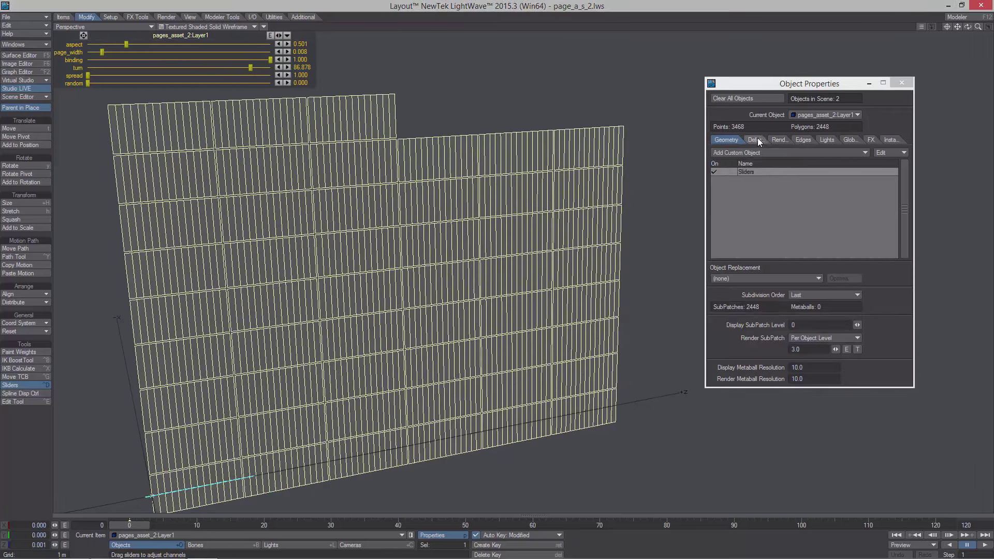
Create an envelope for the uv_layout value in the displacement nodes, and close the graph, the node's settings and the Node Editor
click(754, 139)
click(821, 232)
double_click(496, 271)
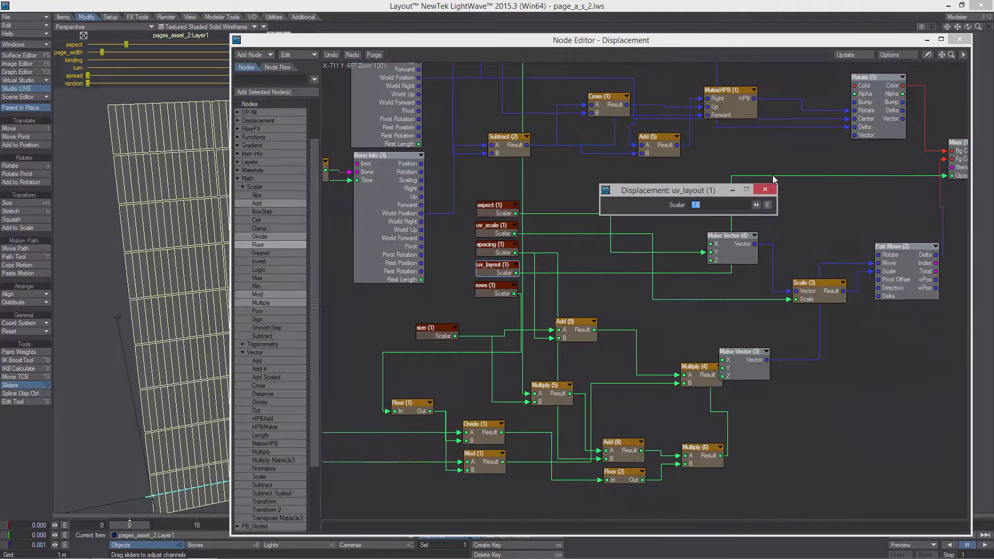
click(768, 204)
click(835, 151)
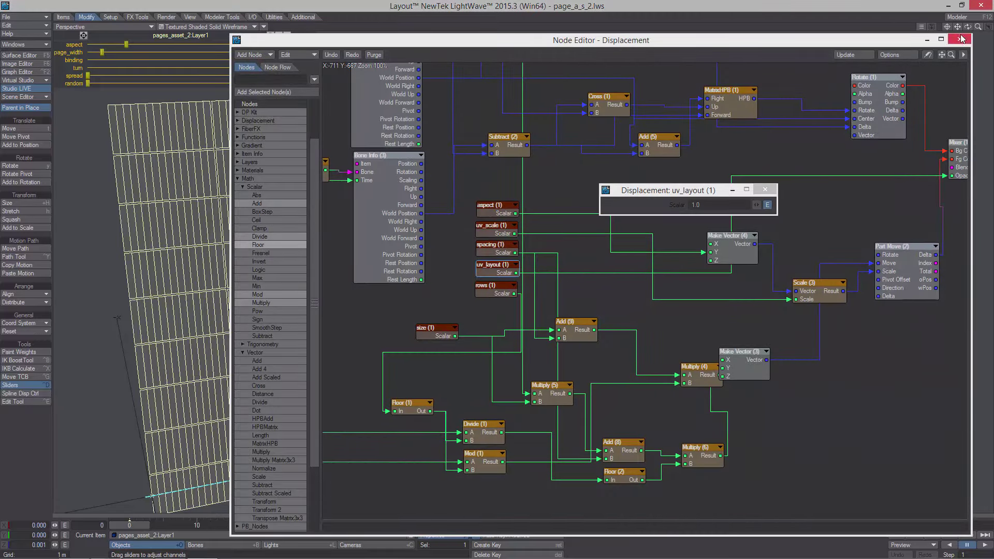
click(765, 190)
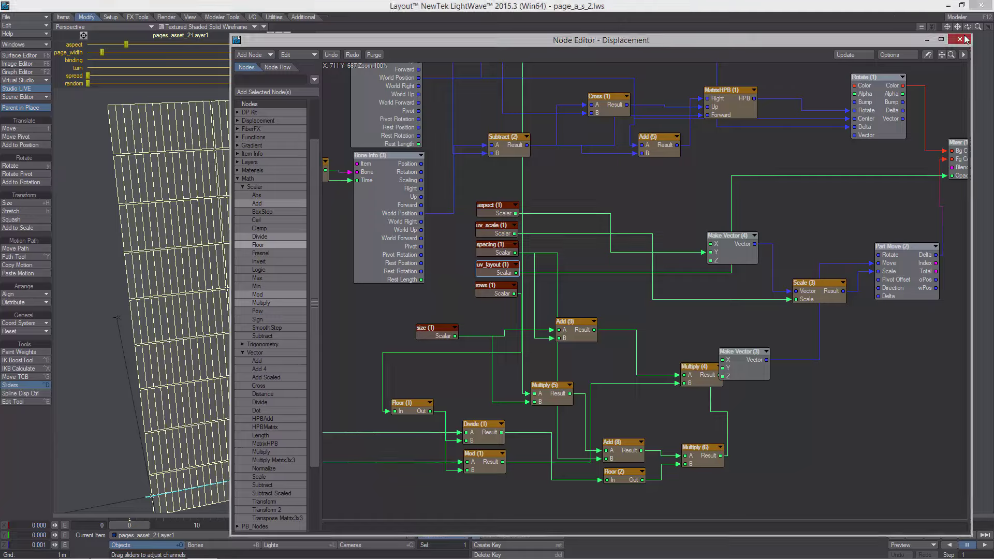
click(960, 39)
Add the uv_layout scalar channel to the Sliders with the label uv_layout and the Red colour preset
click(726, 140)
double_click(775, 174)
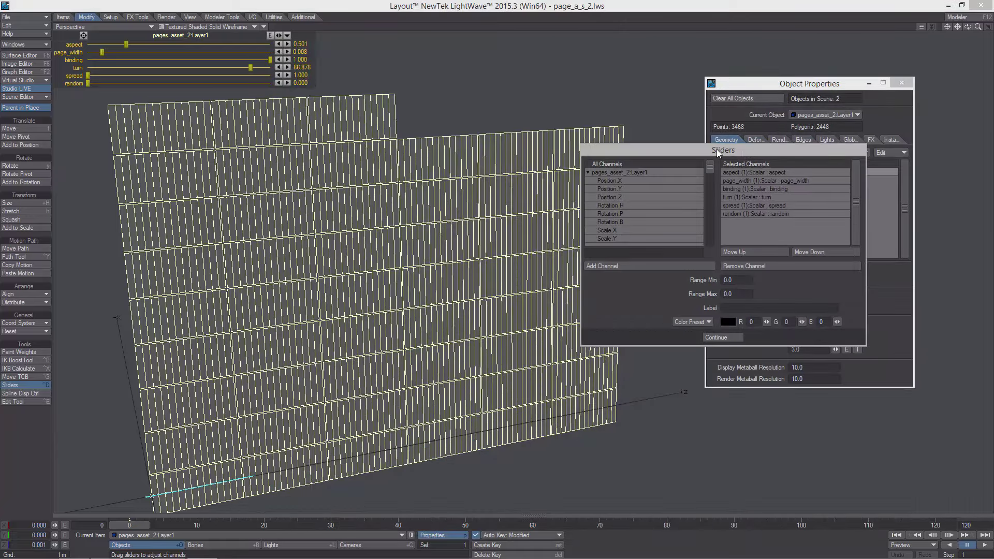
drag(721, 151, 773, 219)
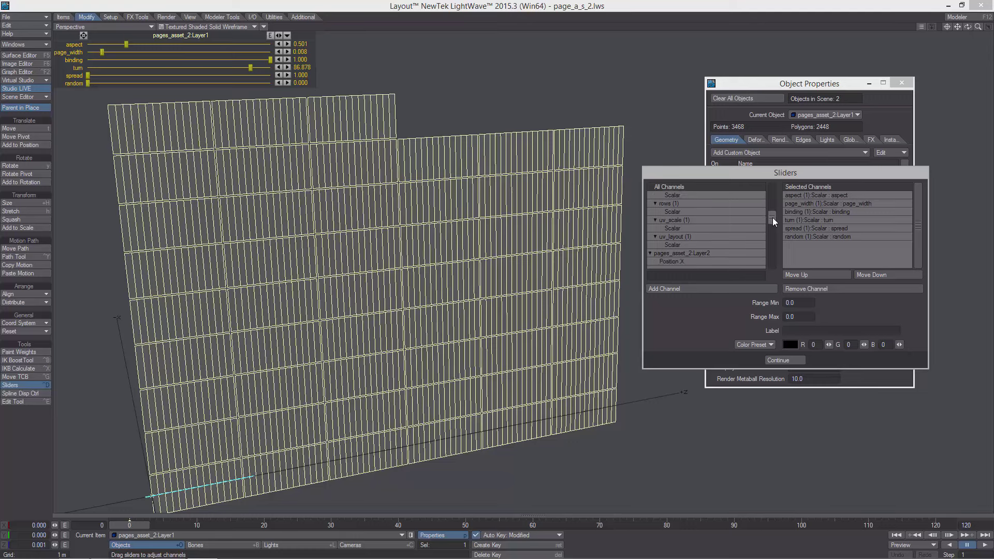
click(678, 244)
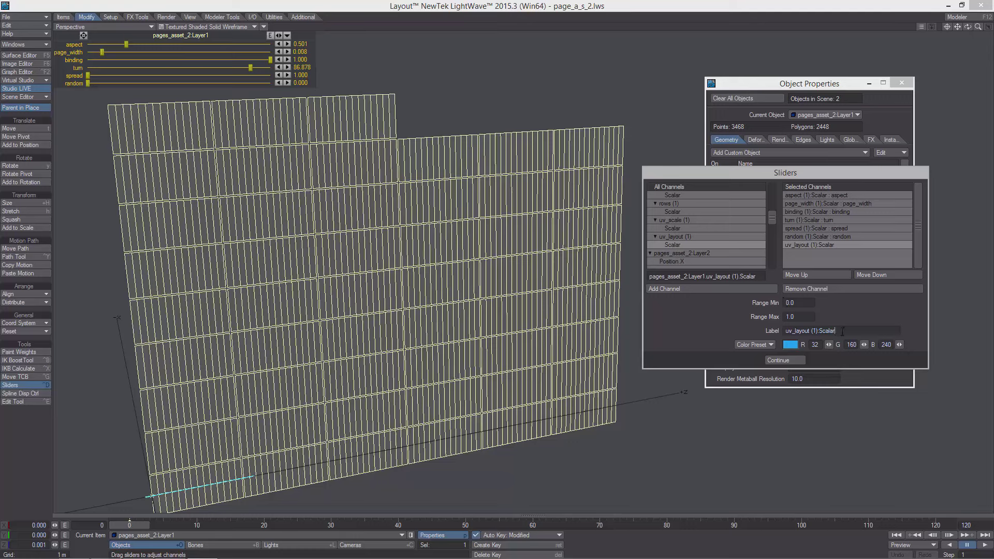
drag(835, 331, 812, 331)
key(BackSpace)
click(769, 345)
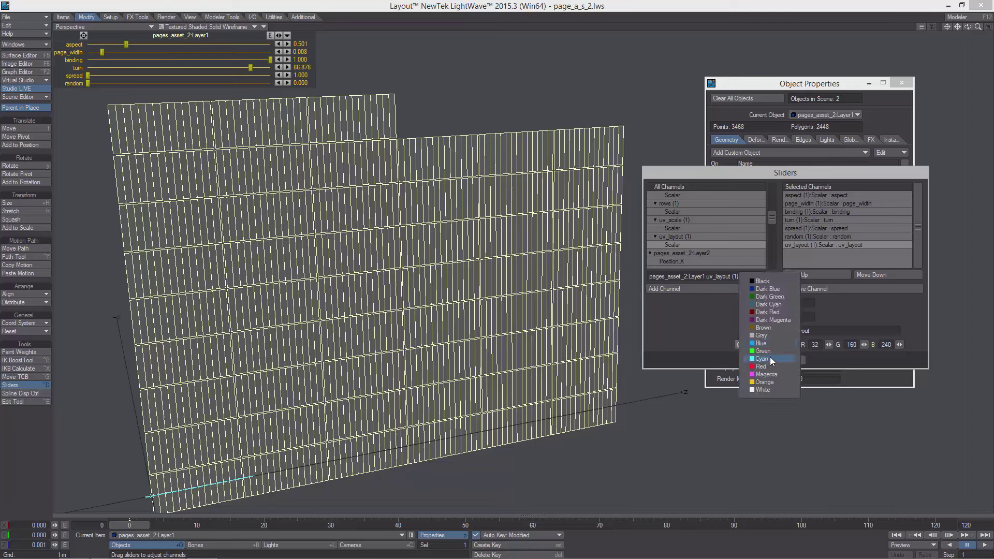
click(773, 368)
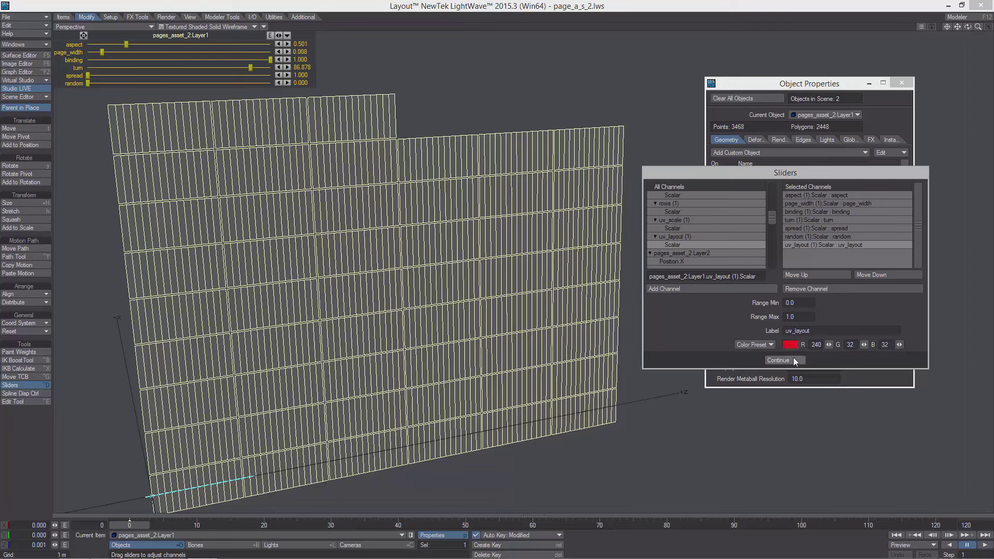
click(794, 358)
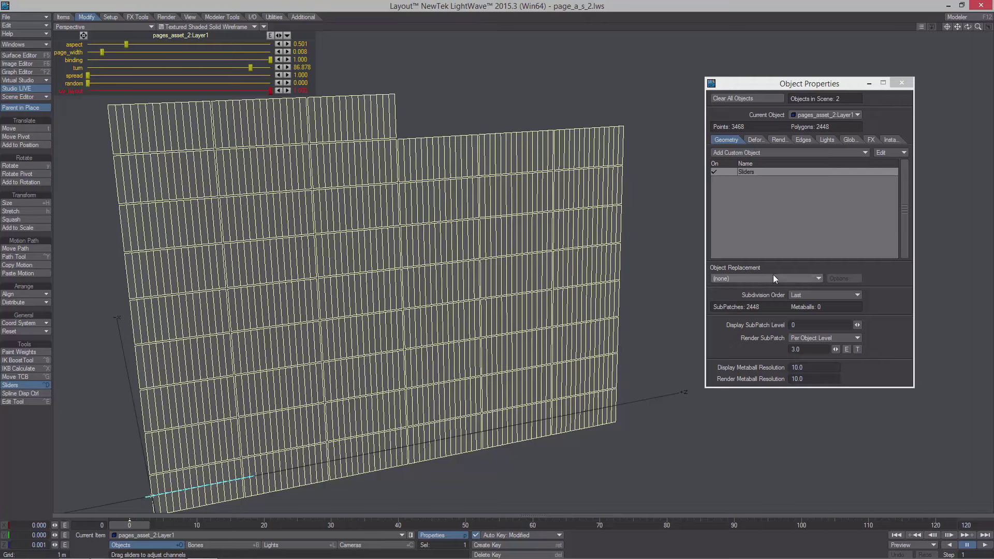
Add the rows scalar channel to the Sliders with the label rows and the Red colour preset
double_click(775, 173)
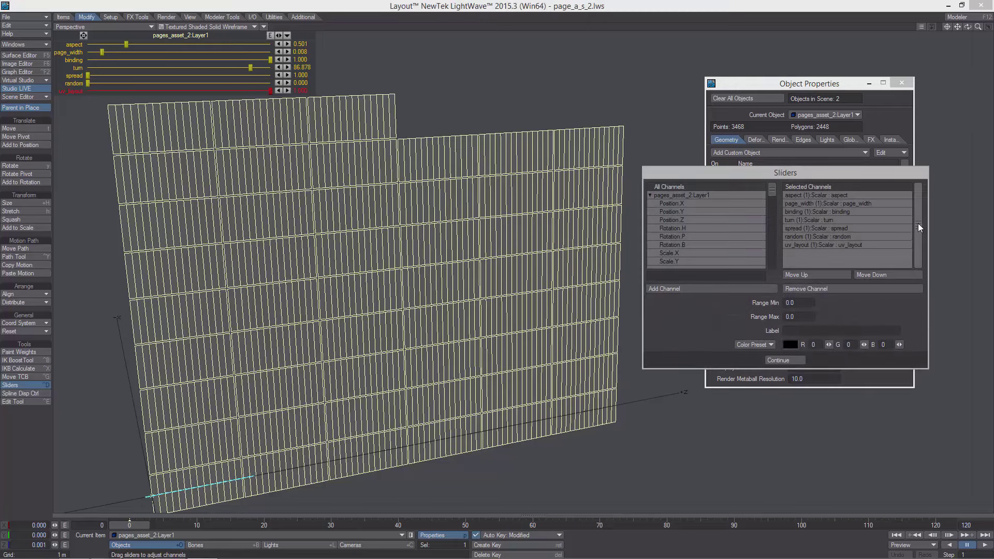
click(650, 196)
click(651, 196)
drag(771, 190, 771, 214)
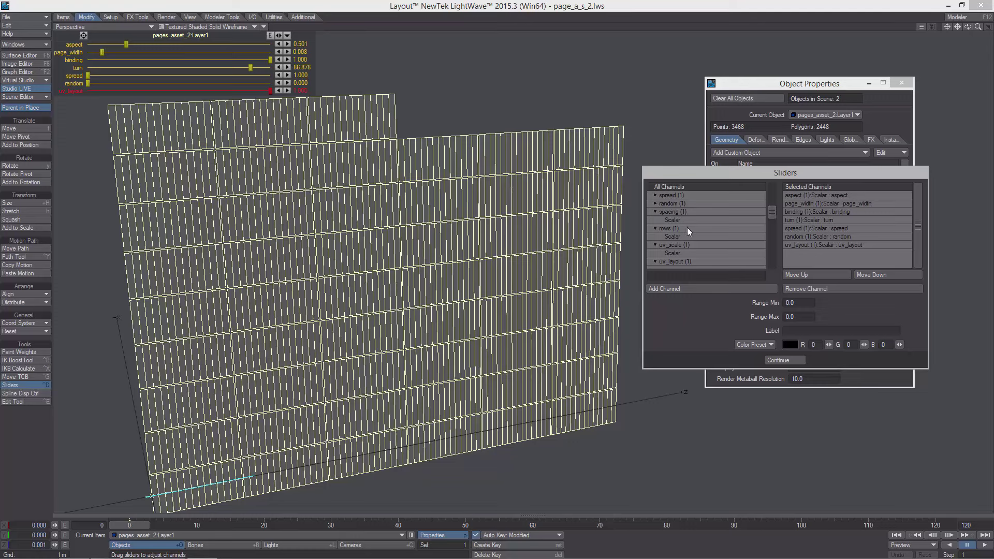
click(676, 235)
double_click(681, 237)
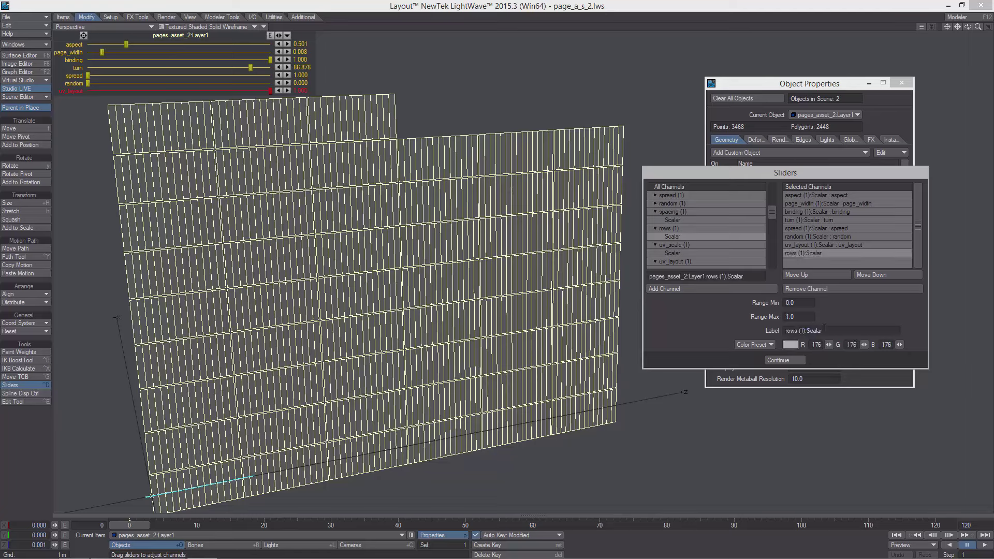
drag(825, 330, 800, 329)
click(771, 345)
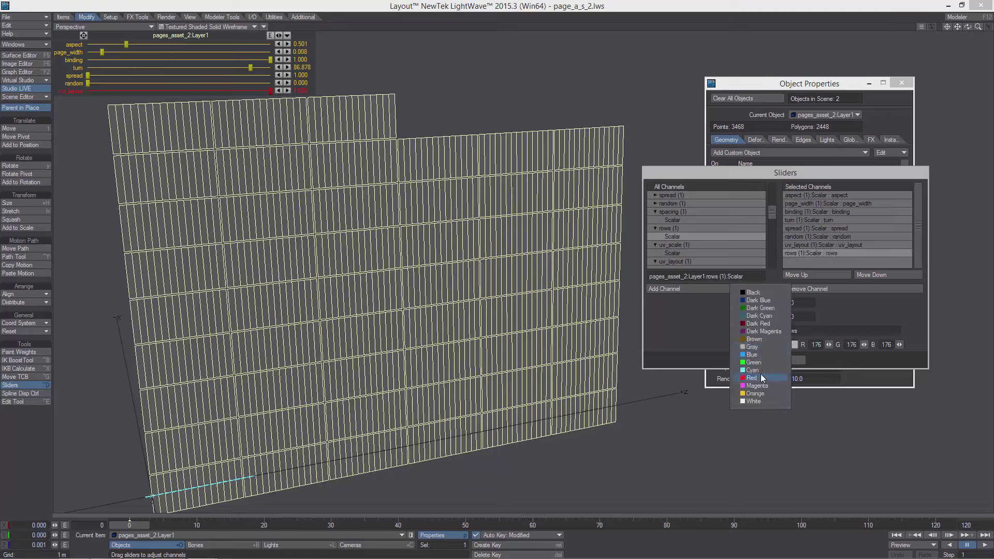
click(763, 376)
Set the rows slider's range from a minimum of 1.0 to a maximum of 100.0
drag(801, 303, 777, 313)
text(1)
text(10)
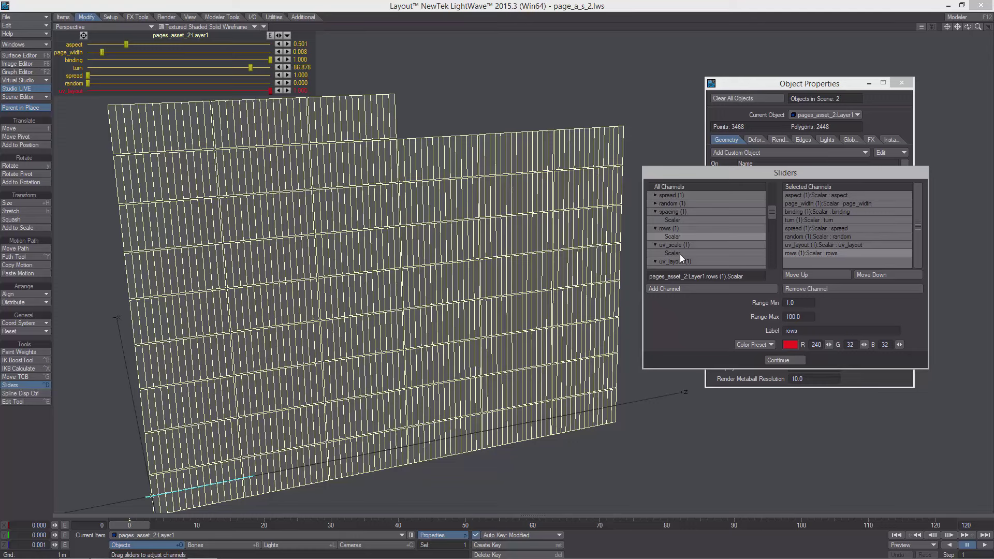
Add the uv_scale scalar channel to the Sliders with the Red colour preset and the label uv_scale
drag(773, 212, 773, 217)
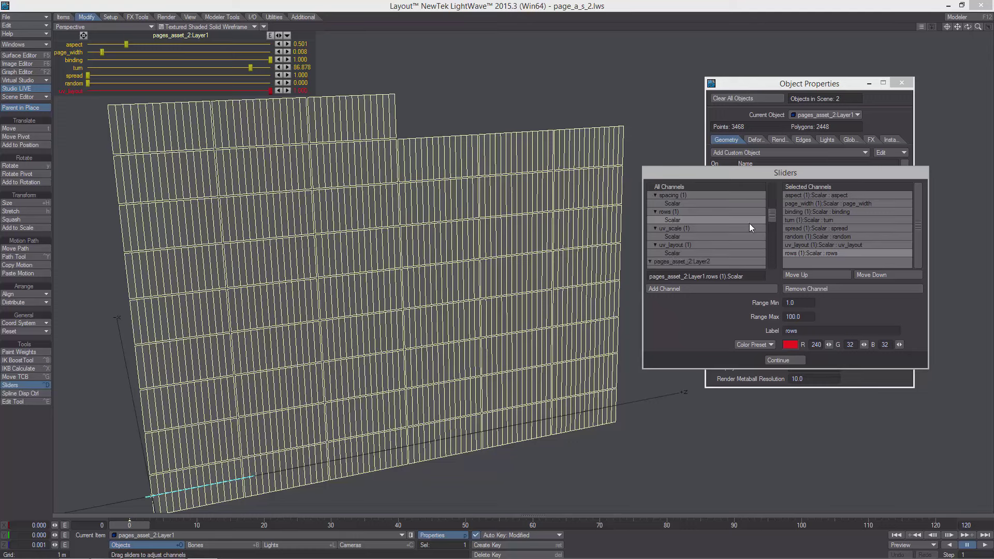
double_click(681, 236)
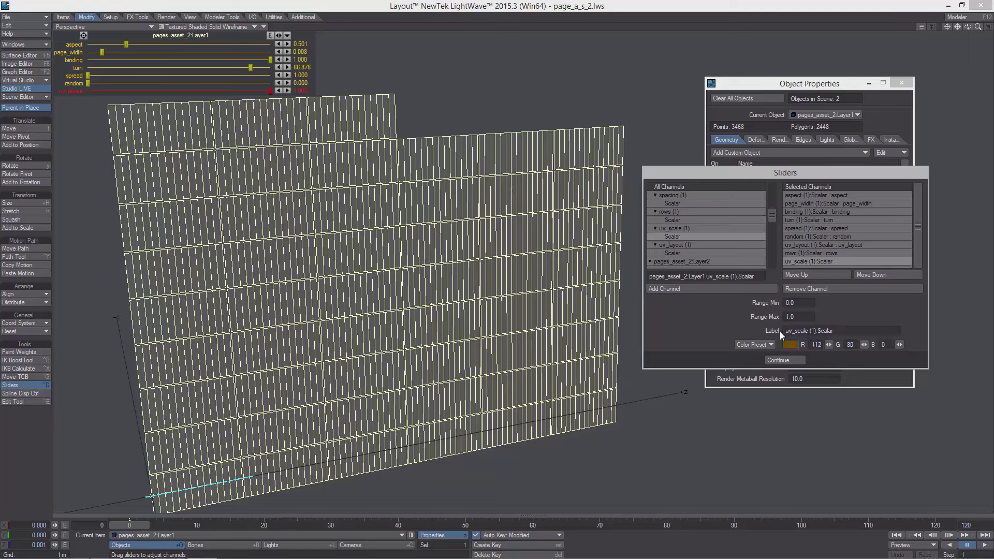
click(753, 344)
click(766, 384)
drag(834, 331, 809, 331)
key(BackSpace)
key(Return)
Add the spacing scalar channel labelled spacing in the Red preset, place it above uv_scale, and close the Sliders settings
scroll(775, 212, up, 2)
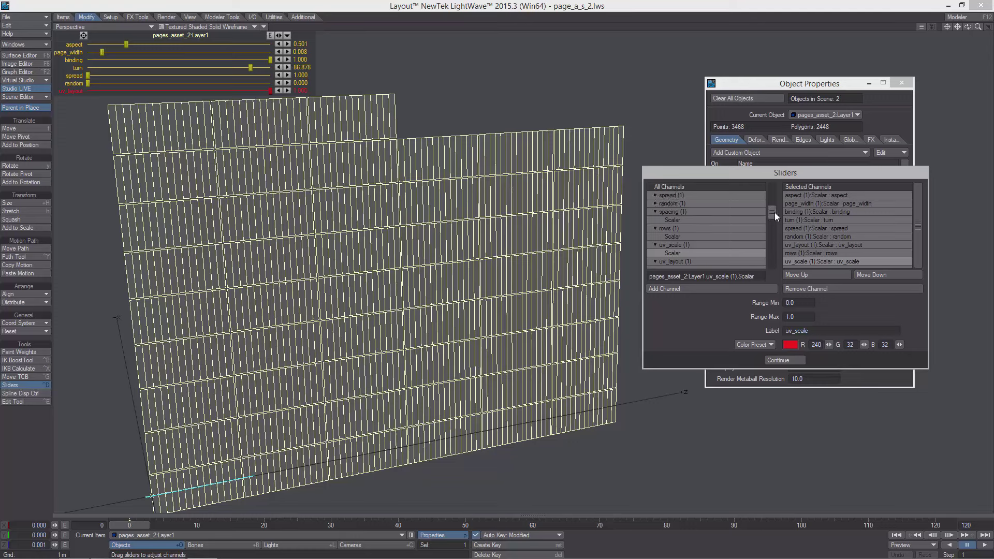
double_click(679, 220)
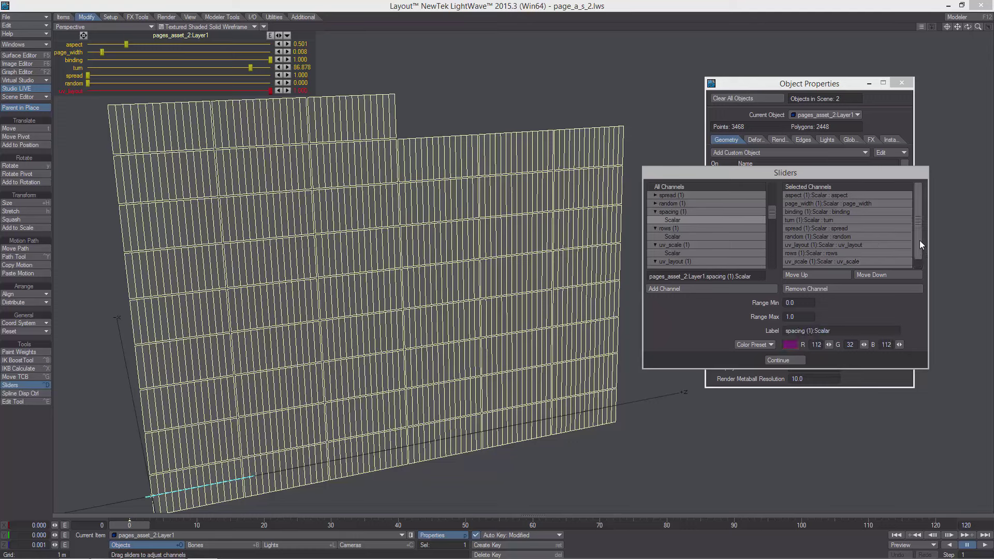
scroll(919, 241, down, 1)
drag(831, 330, 806, 330)
key(BackSpace)
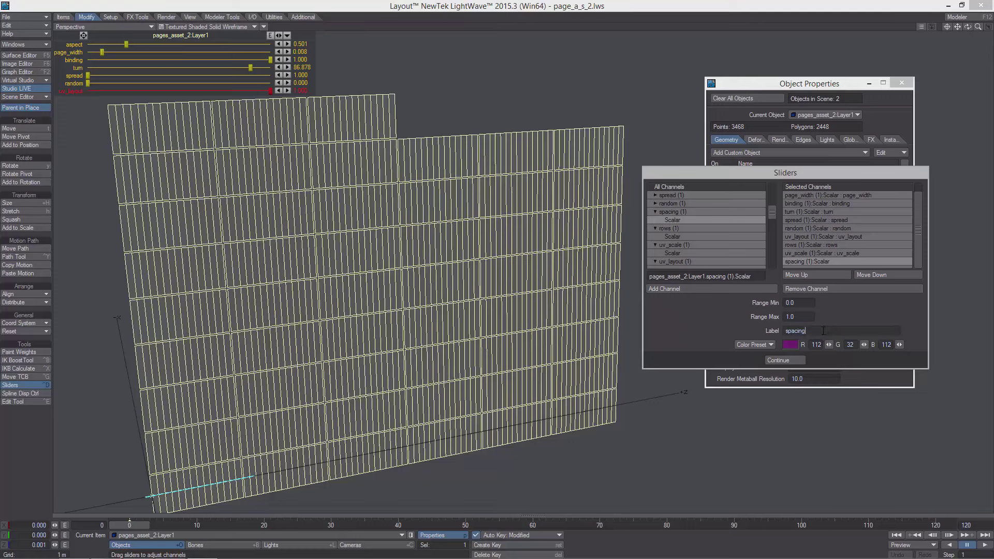
click(794, 303)
click(751, 344)
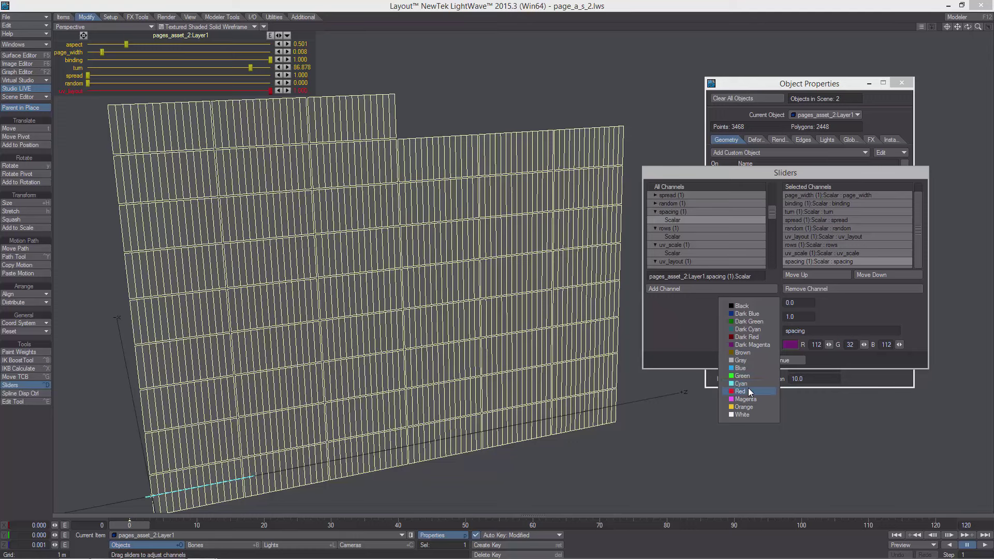
click(749, 392)
click(816, 275)
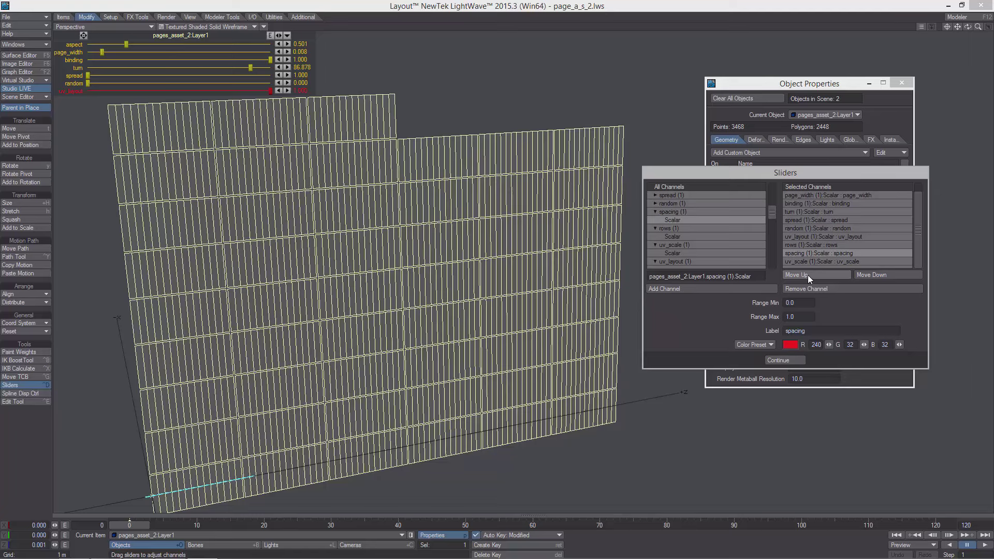
click(791, 360)
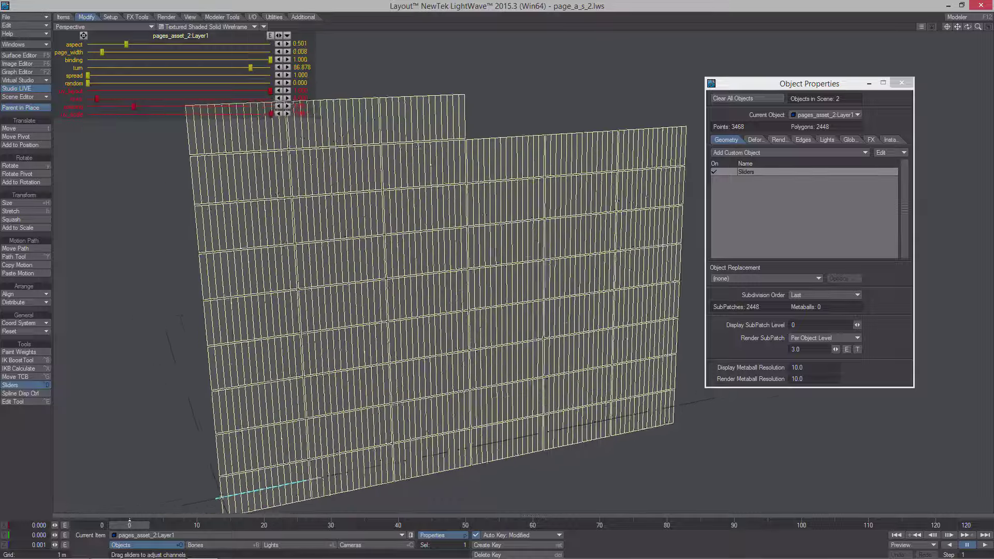
Close the object properties and adjust the spacing and rows sliders to try out the page grid
alt+drag(418, 147, 603, 140)
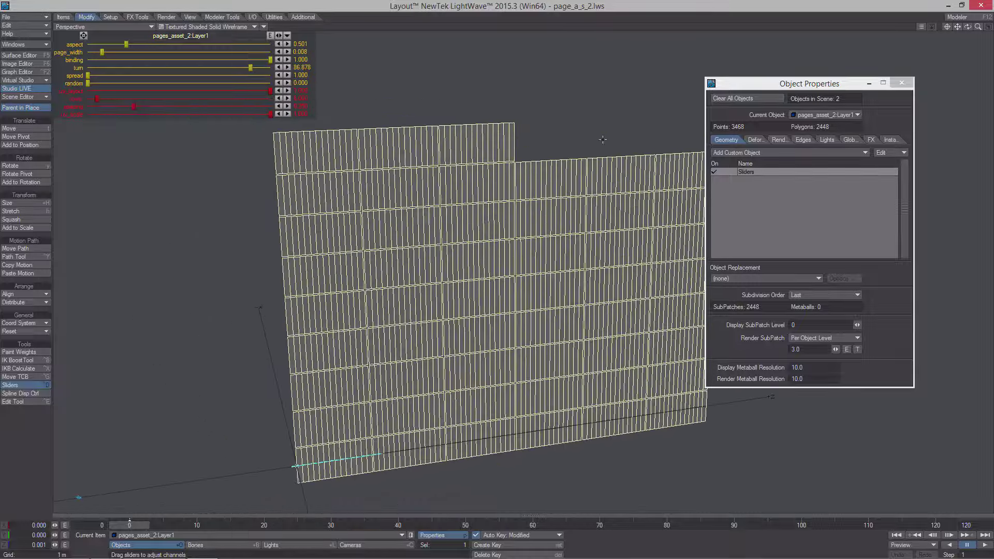
click(902, 84)
alt+drag(746, 136, 766, 143)
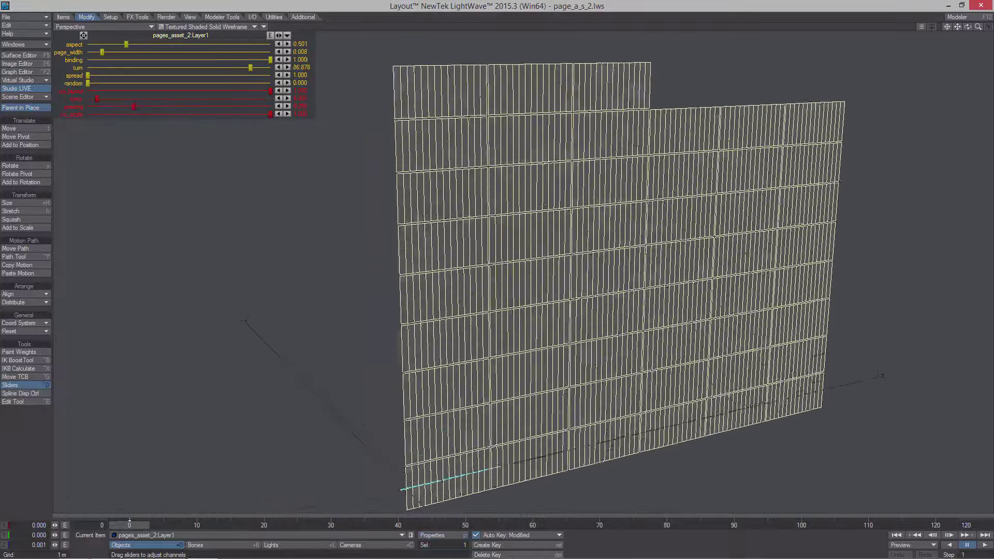
drag(133, 106, 100, 98)
mouse_move(222, 162)
alt+mouse_down()
mouse_move(206, 155)
mouse_move(219, 162)
alt+mouse_up()
Lower the uv_layout slider to its minimum to bring back the stacked pages
drag(269, 90, 87, 90)
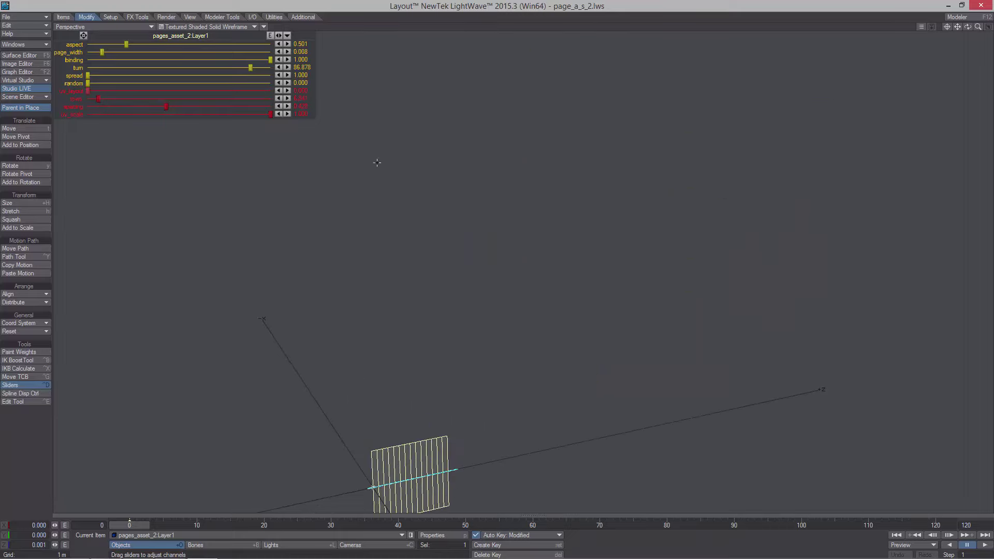
alt+drag(377, 162, 384, 135)
mouse_move(90, 91)
mouse_down()
mouse_move(270, 90)
mouse_move(88, 91)
mouse_up()
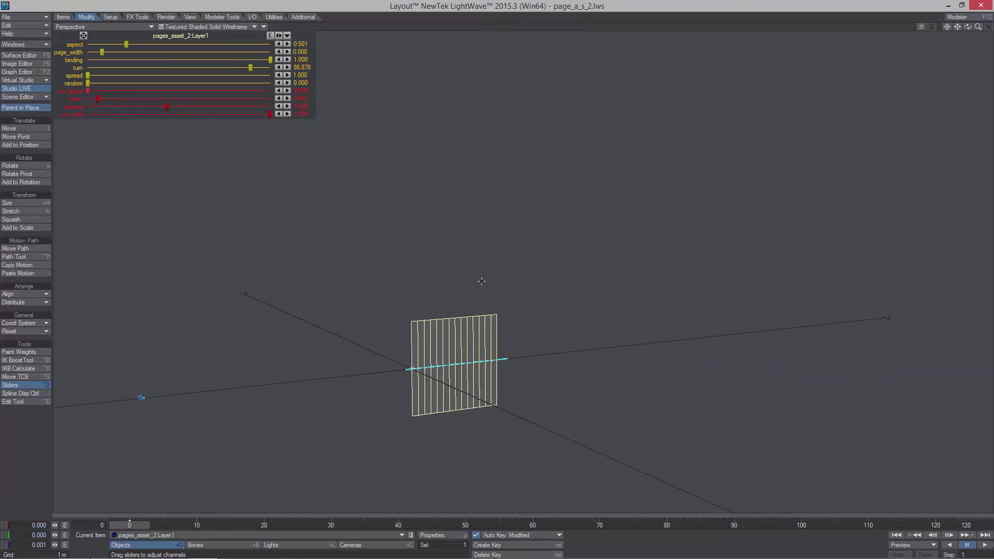
Open the object's displacement nodes and move the aspect scalar node beside Gradient (1) and Make Vector (2)
key(p)
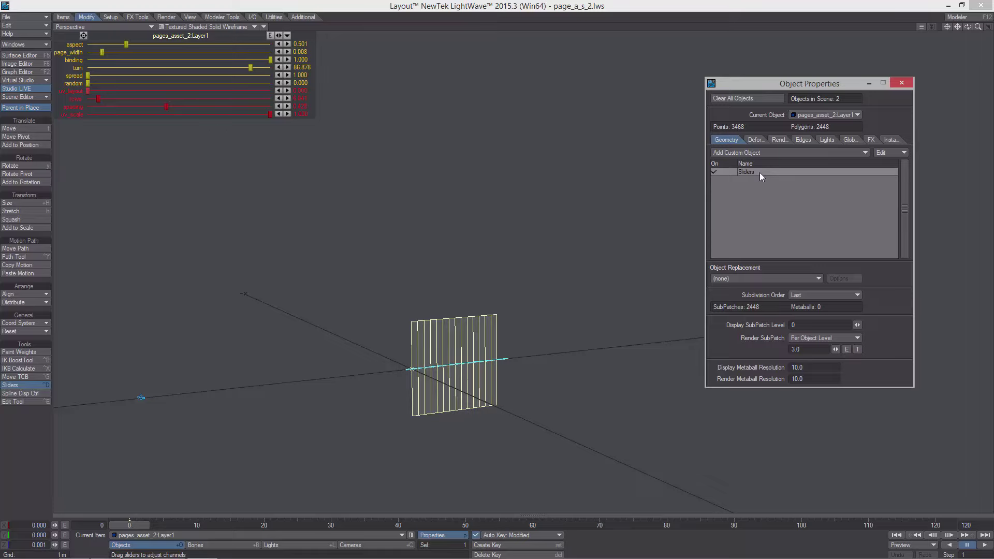
click(756, 140)
click(811, 233)
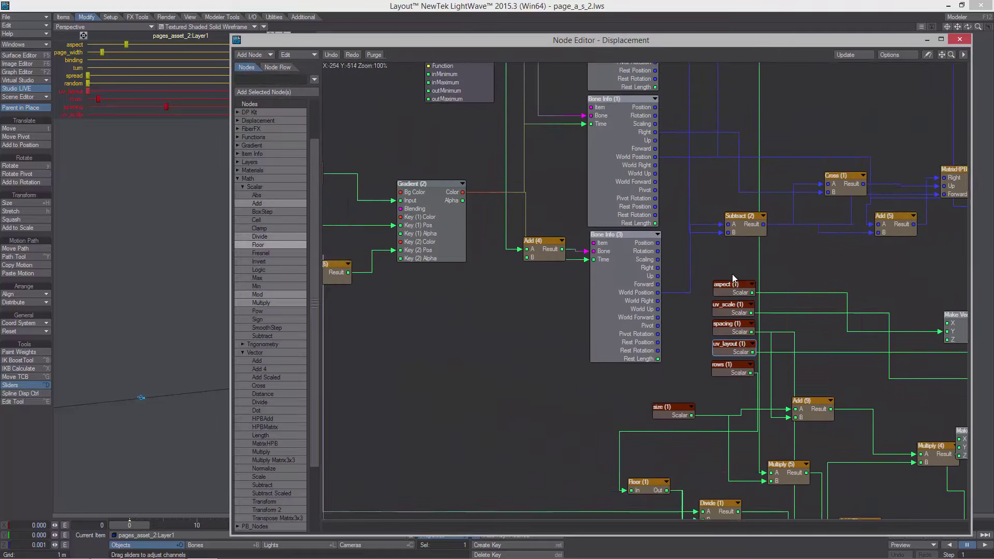
alt+drag(740, 268, 583, 231)
alt+drag(920, 360, 521, 178)
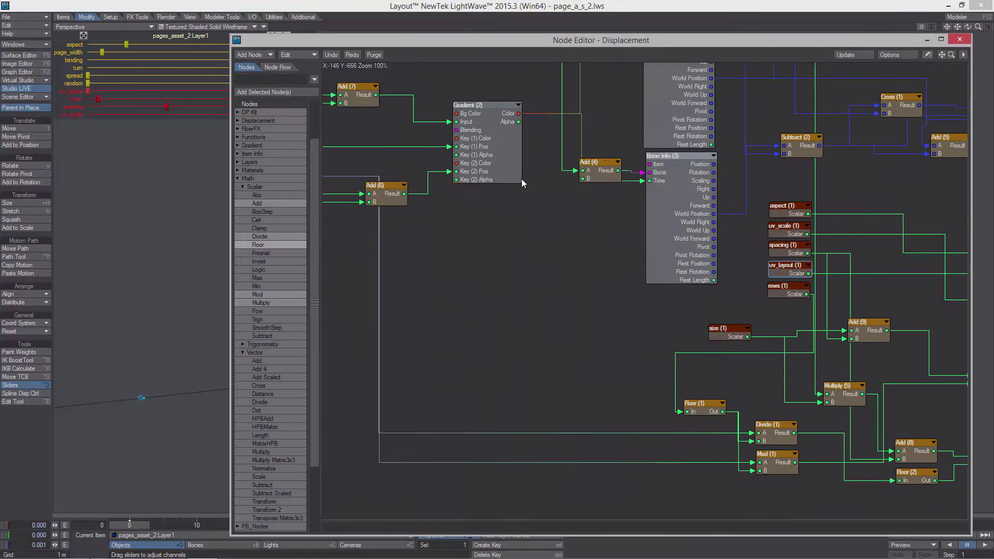
alt+drag(749, 310, 558, 314)
drag(592, 205, 760, 293)
drag(740, 299, 654, 103)
alt+drag(654, 103, 618, 175)
Move the Node Editor clear of the pages, and set the aspect slider to 0.431 and turn to 28.408
drag(355, 41, 661, 353)
alt+drag(435, 358, 285, 368)
mouse_move(125, 528)
mouse_down()
mouse_move(294, 527)
mouse_move(122, 522)
mouse_up()
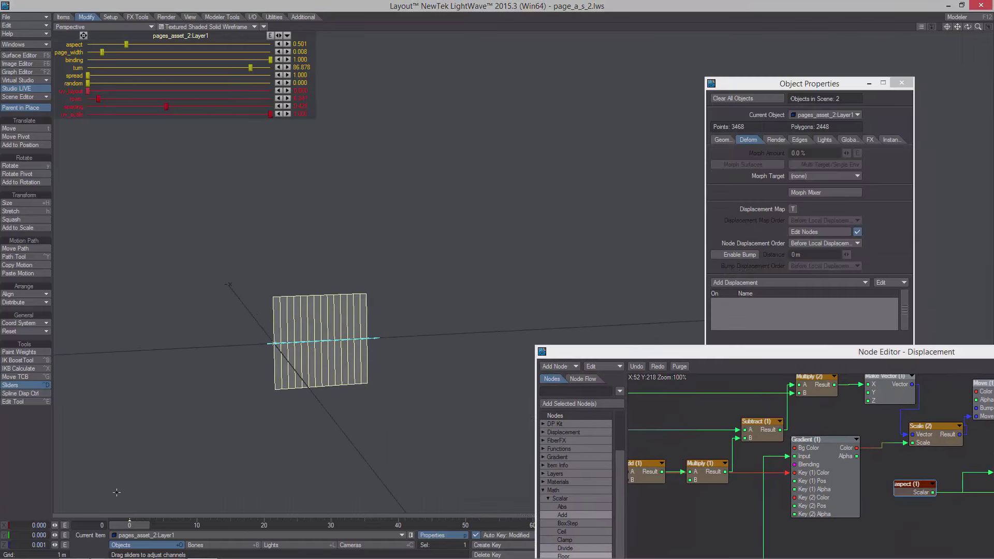
mouse_move(123, 44)
mouse_down()
mouse_move(167, 44)
mouse_move(107, 45)
mouse_up()
mouse_move(137, 526)
mouse_down()
mouse_move(224, 525)
mouse_move(130, 525)
mouse_up()
drag(250, 67, 162, 67)
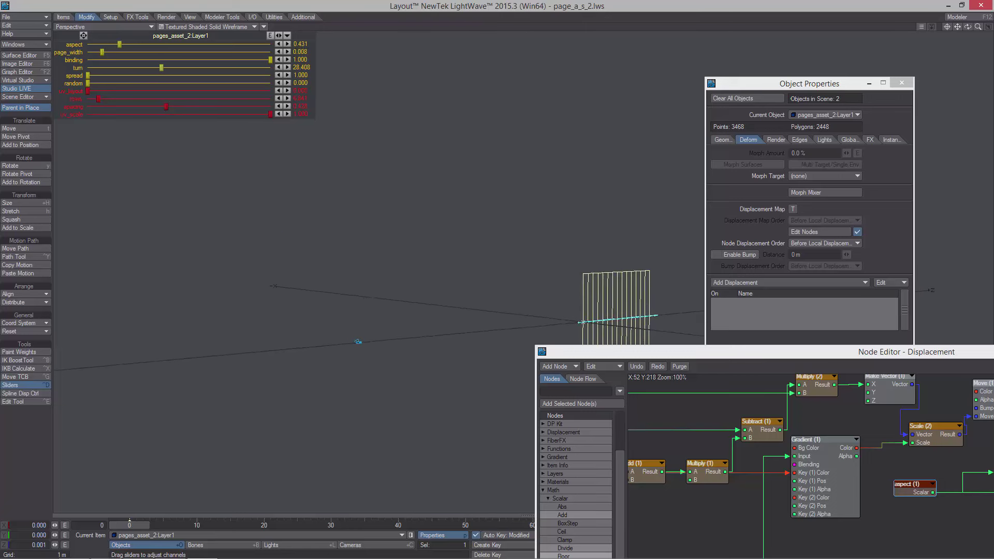
Set the aspect slider to 1.136 and show the object centred in the top view
alt+drag(461, 261, 378, 337)
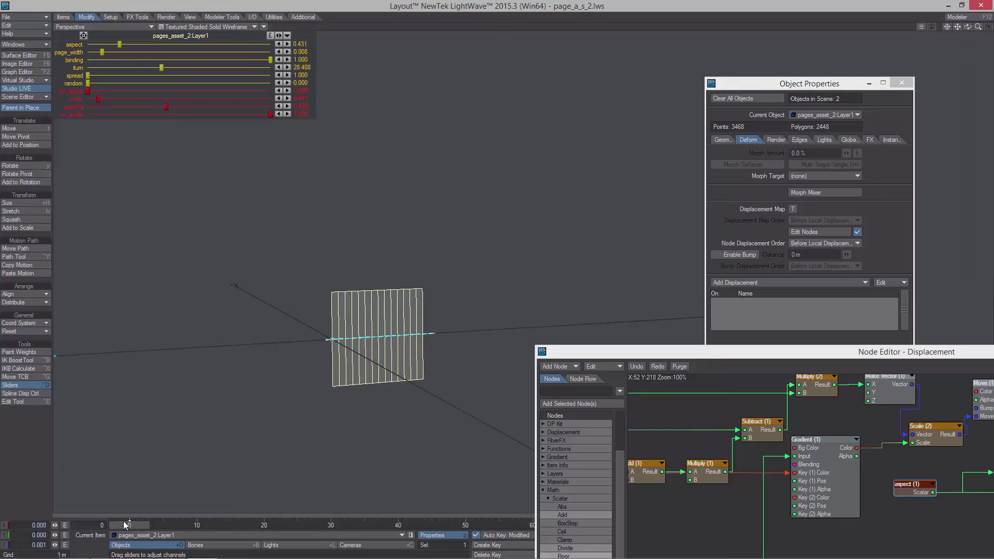
drag(121, 44, 170, 186)
drag(133, 528, 131, 527)
alt+drag(378, 337, 201, 469)
key(2)
ctrl+alt+drag(440, 306, 593, 323)
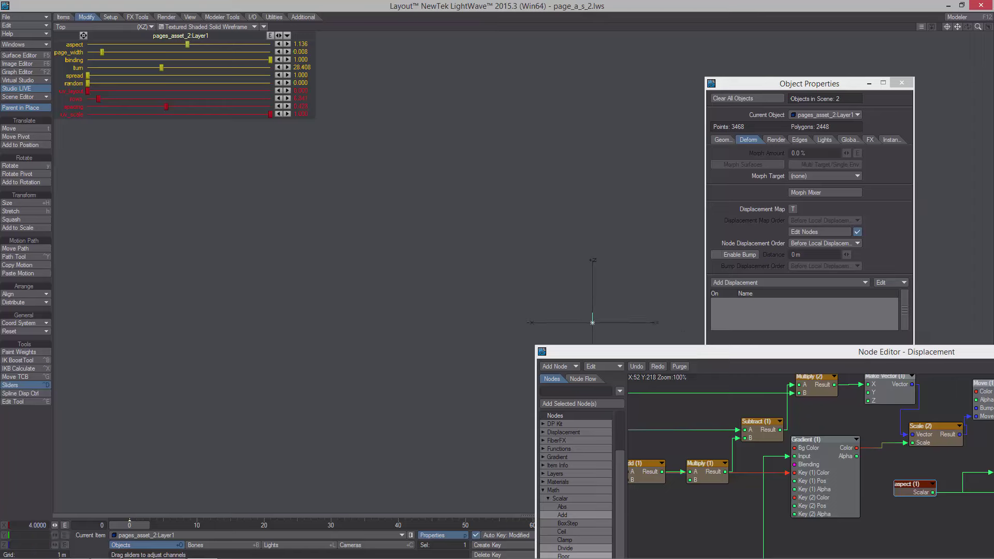
click(947, 26)
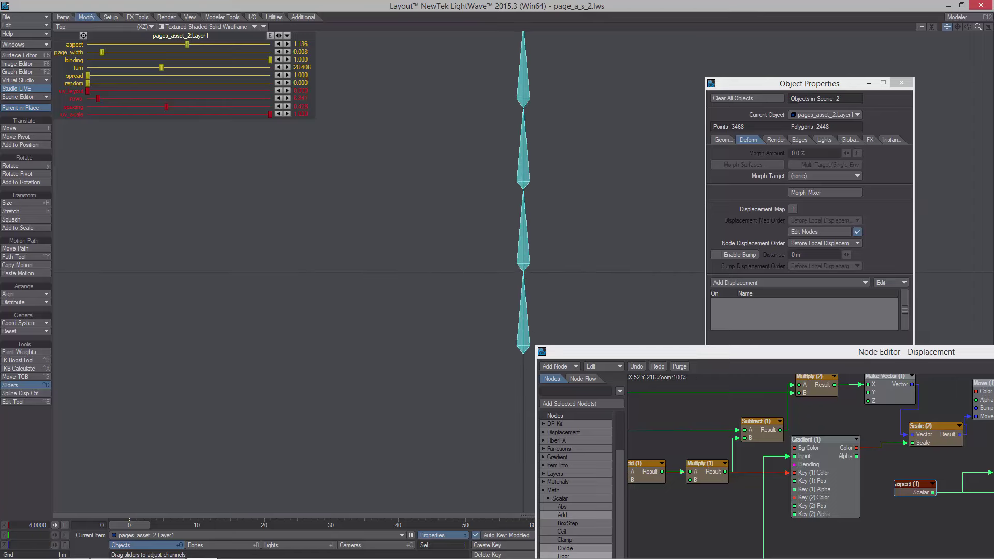
Connect the Vector output of Rotate (1) to the Bg Color input of Mixer (1), and close the Node Editor
drag(721, 352, 338, 64)
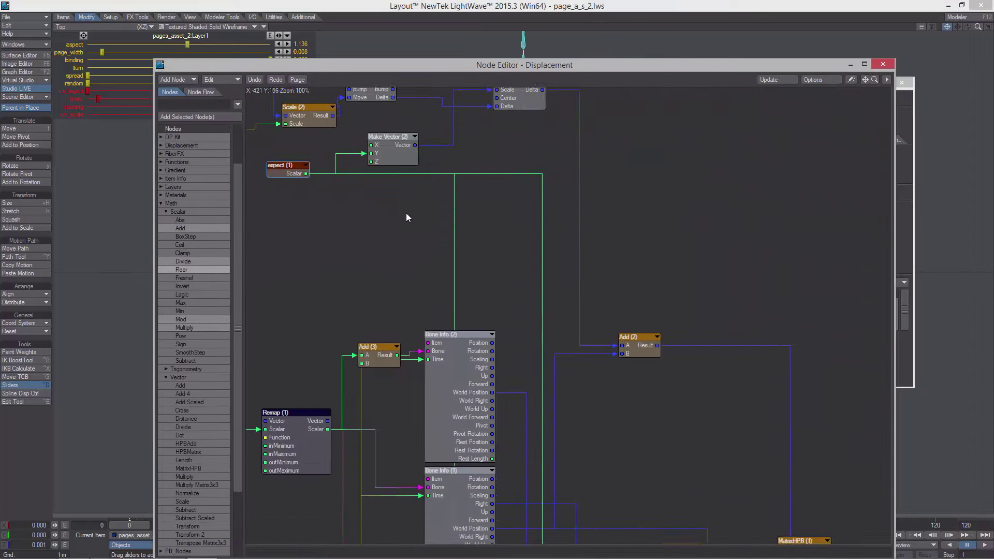
alt+drag(838, 427, 456, 197)
alt+drag(663, 271, 635, 247)
drag(559, 276, 559, 259)
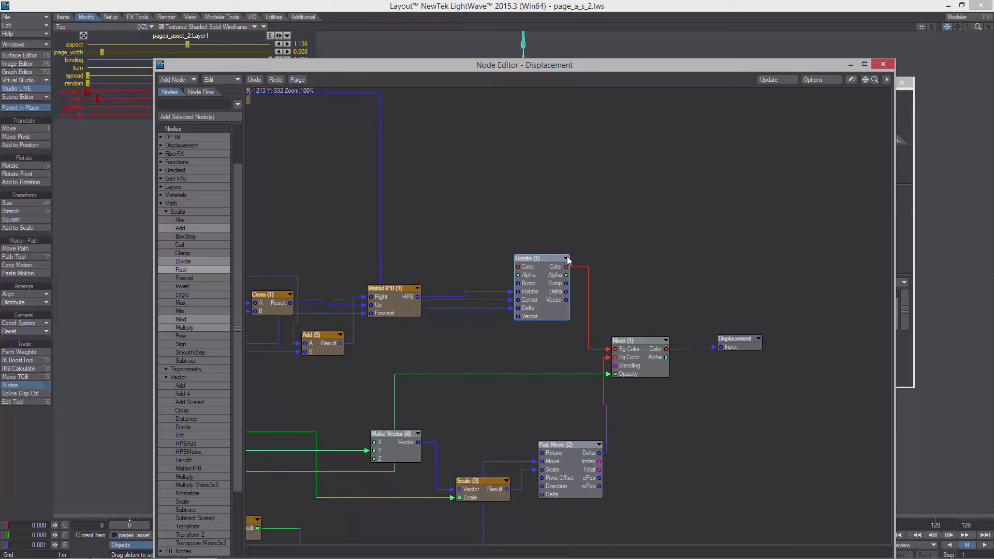
drag(566, 301, 616, 349)
drag(498, 66, 707, 323)
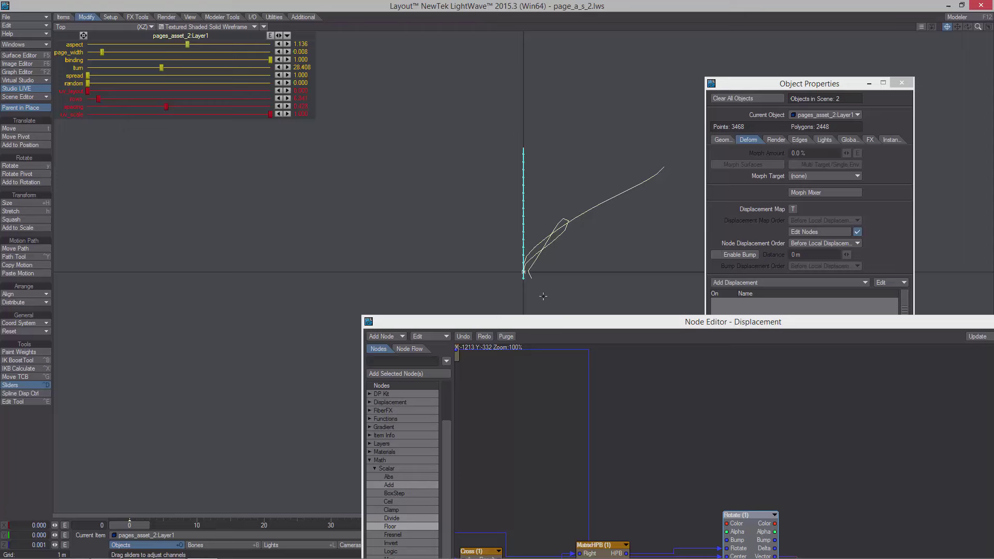
drag(537, 323, 721, 371)
drag(657, 371, 376, 391)
drag(626, 398, 413, 398)
click(727, 393)
Switch to bone selection and examine the page curl up close in the top and perspective views
scroll(663, 309, up, 1)
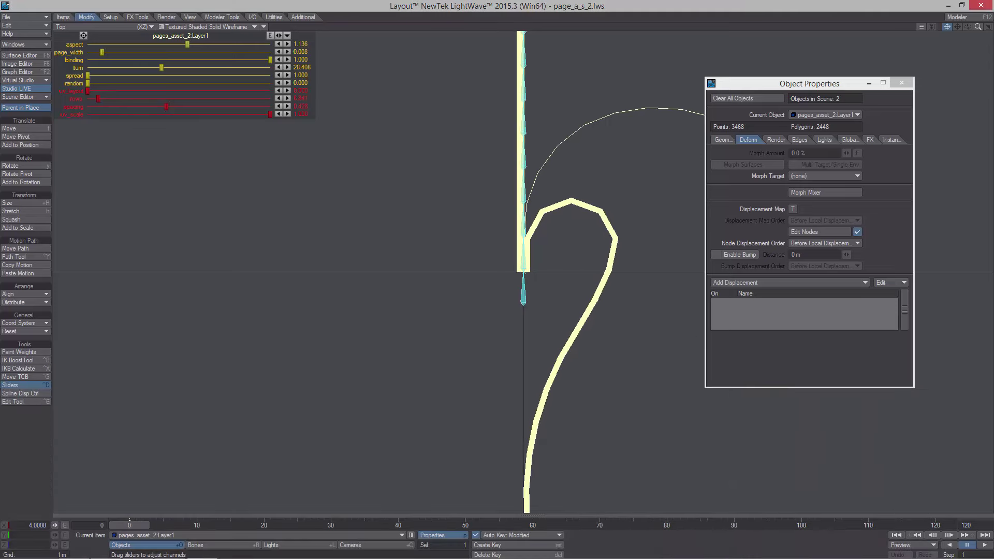
scroll(523, 290, up, 1)
click(217, 546)
scroll(504, 208, up, 7)
scroll(504, 208, down, 2)
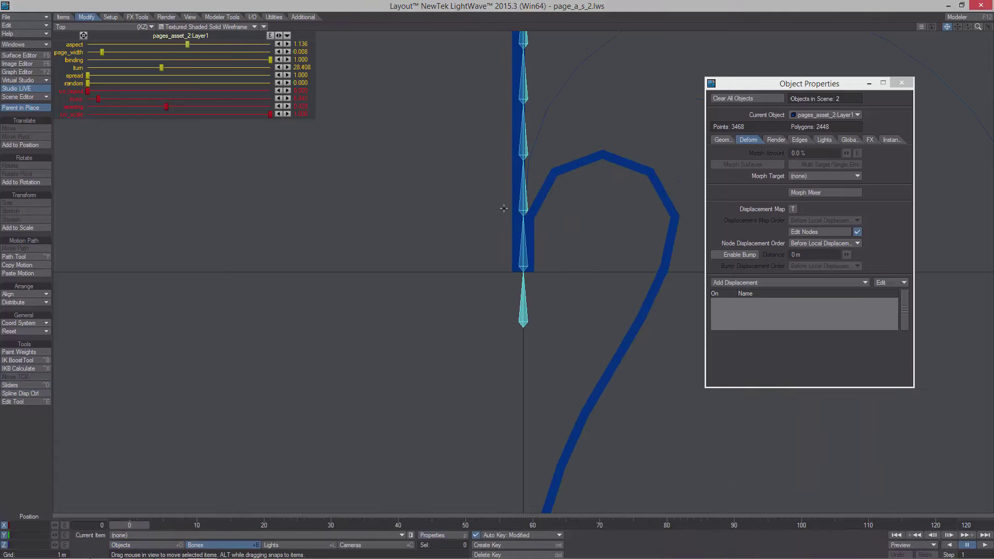
key(4)
scroll(503, 209, down, 6)
alt+drag(504, 208, 580, 233)
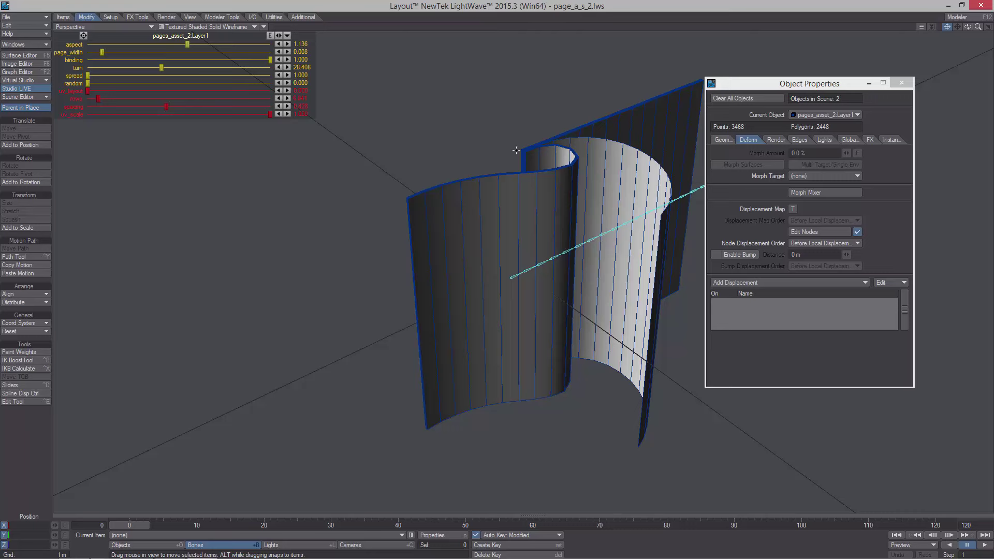
alt+drag(469, 146, 509, 142)
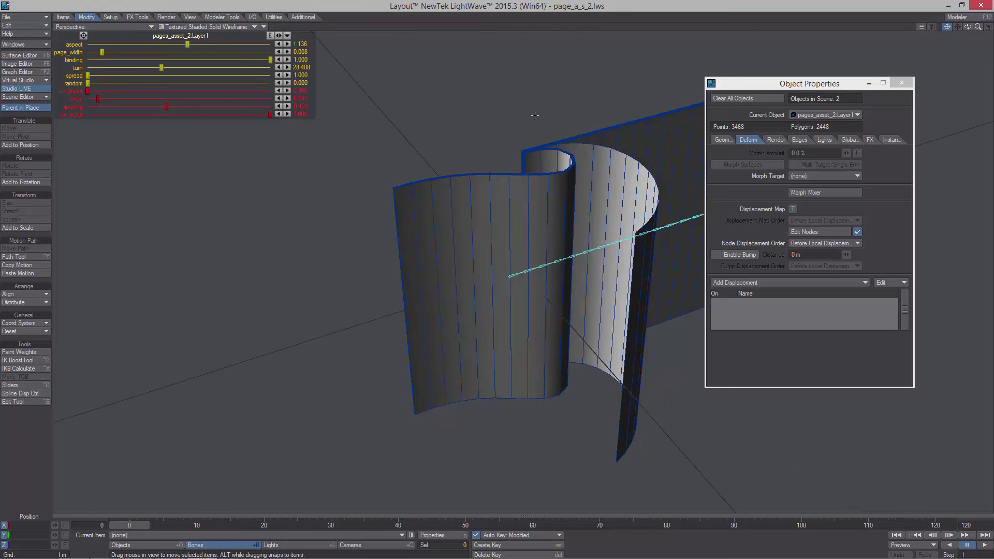
Turn off centring on the current item, close the object properties, and frame the turning pages in perspective
click(948, 27)
alt+shift+drag(720, 52, 633, 93)
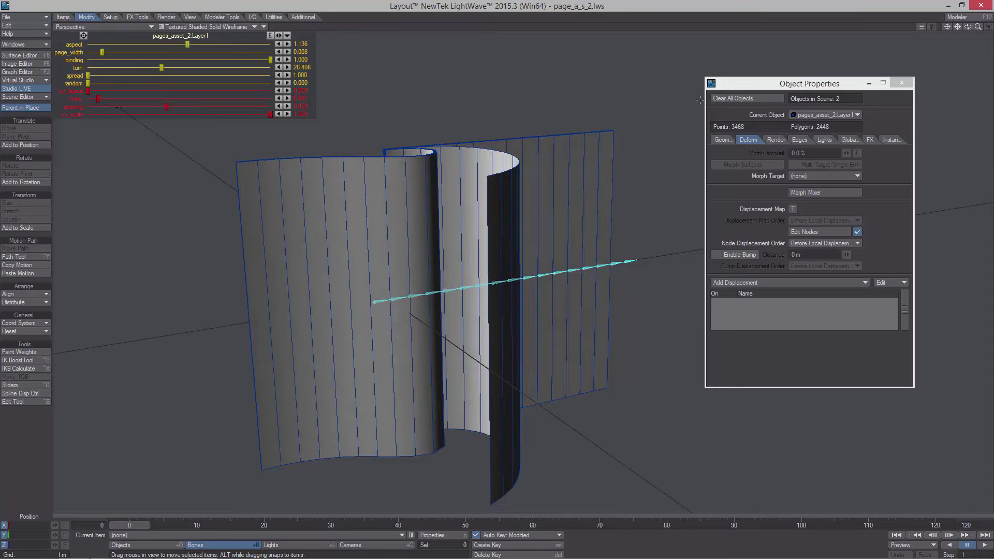
click(901, 83)
alt+drag(466, 140, 416, 147)
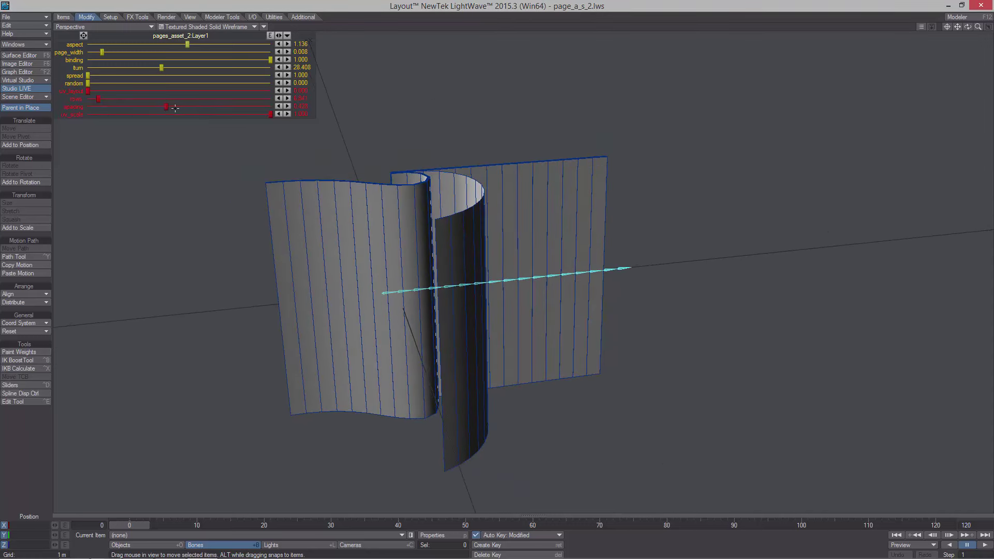
ctrl+alt+drag(538, 72, 420, 78)
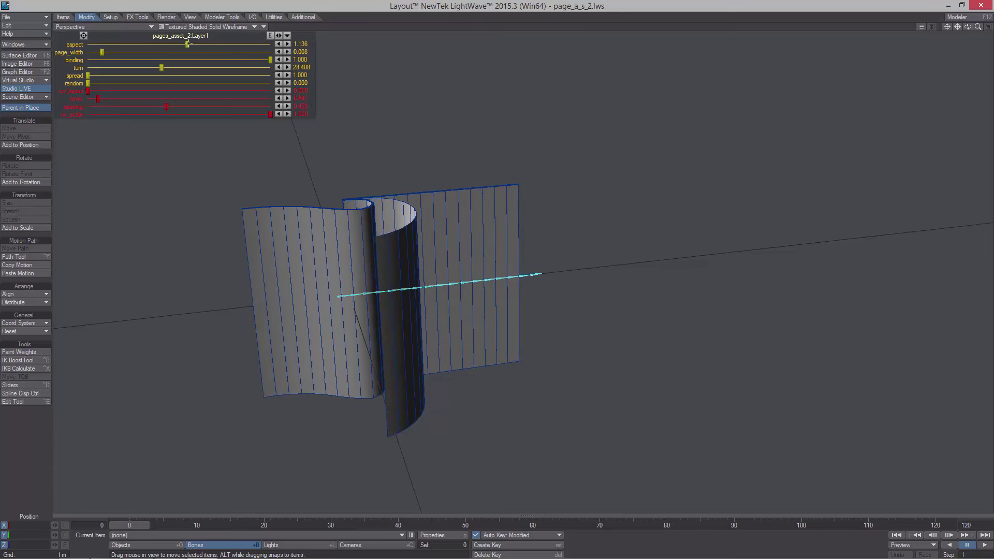
click(83, 36)
drag(187, 44, 194, 44)
key(ctrl+z)
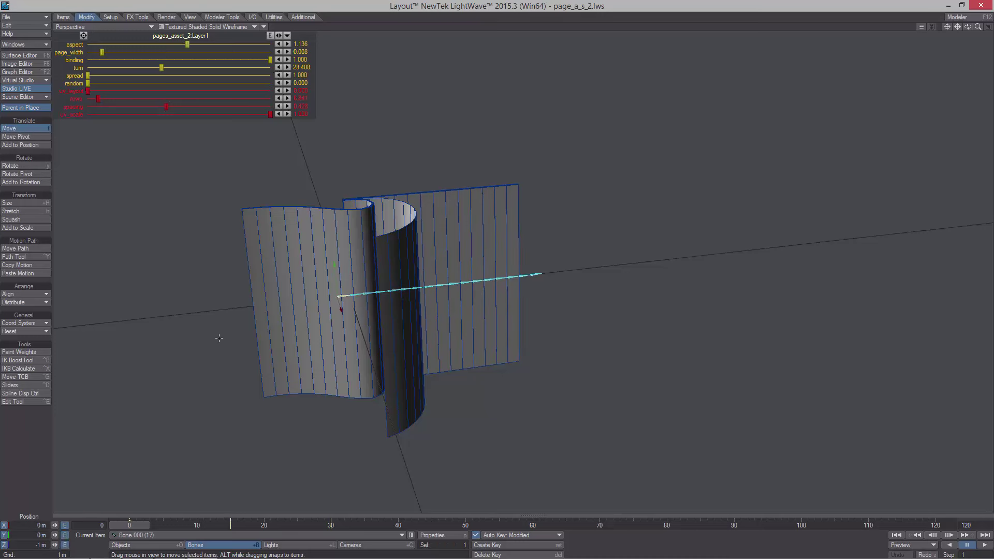
mouse_move(135, 525)
mouse_down()
mouse_move(168, 525)
mouse_move(130, 528)
mouse_up()
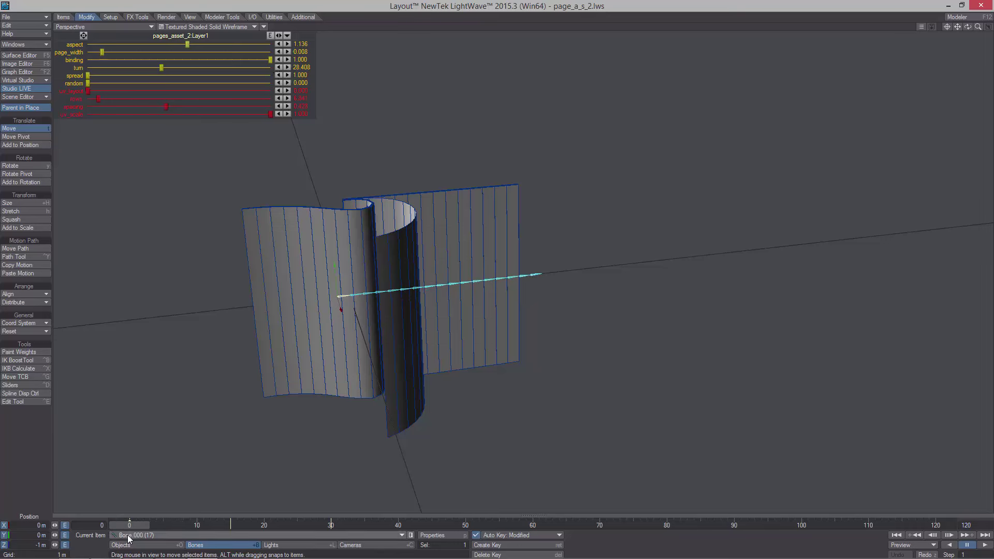
Switch to object selection, then set the aspect slider to 0.565 and the binding slider to 0.010
click(129, 545)
mouse_move(187, 44)
mouse_down()
mouse_move(200, 44)
mouse_move(126, 44)
mouse_move(248, 44)
mouse_move(138, 44)
mouse_move(192, 47)
mouse_up()
mouse_move(105, 52)
mouse_down()
mouse_move(119, 51)
mouse_move(105, 52)
mouse_up()
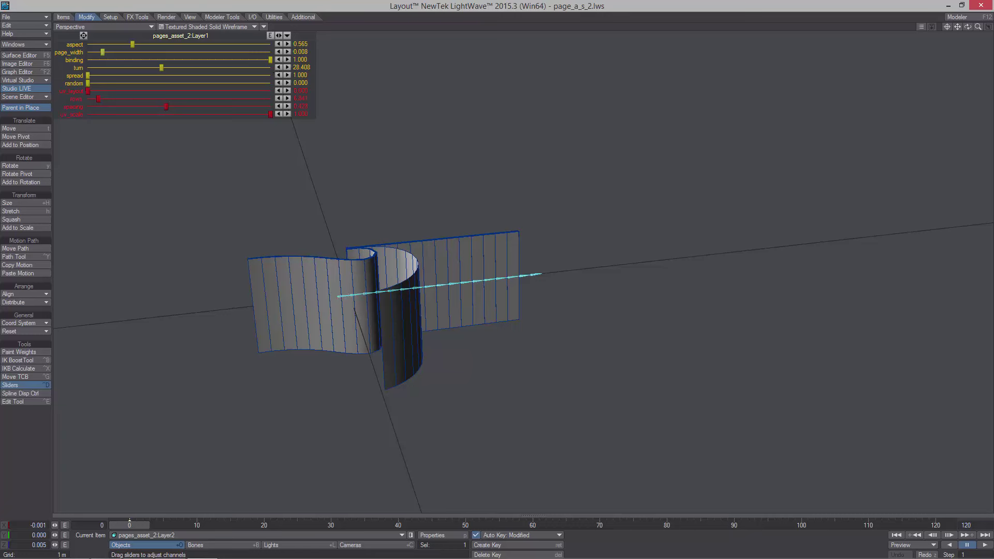
drag(270, 60, 87, 60)
Set the display subpatch level of pages_asset_2:Layer1 to 3 and close its object properties
scroll(435, 166, up, 5)
alt+drag(436, 167, 461, 170)
click(396, 253)
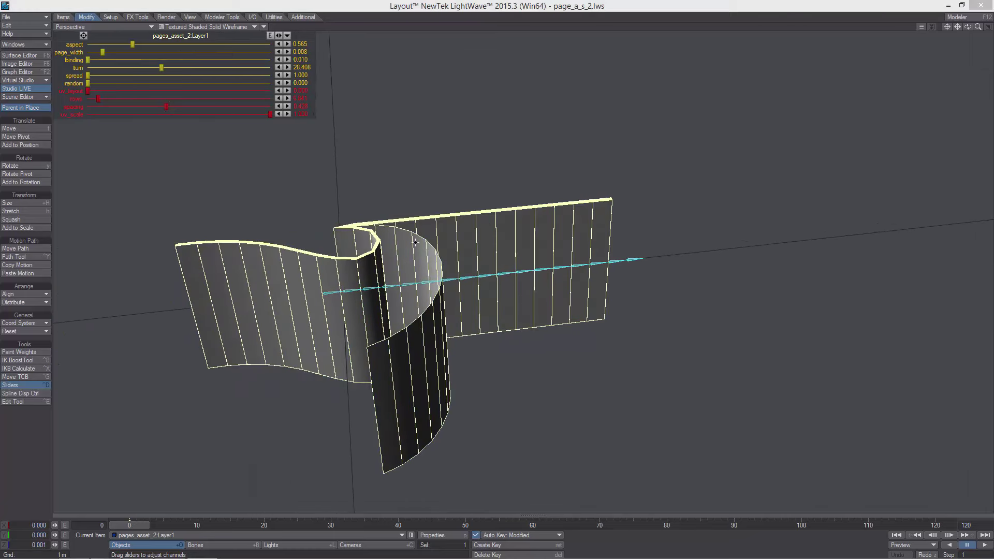
key(p)
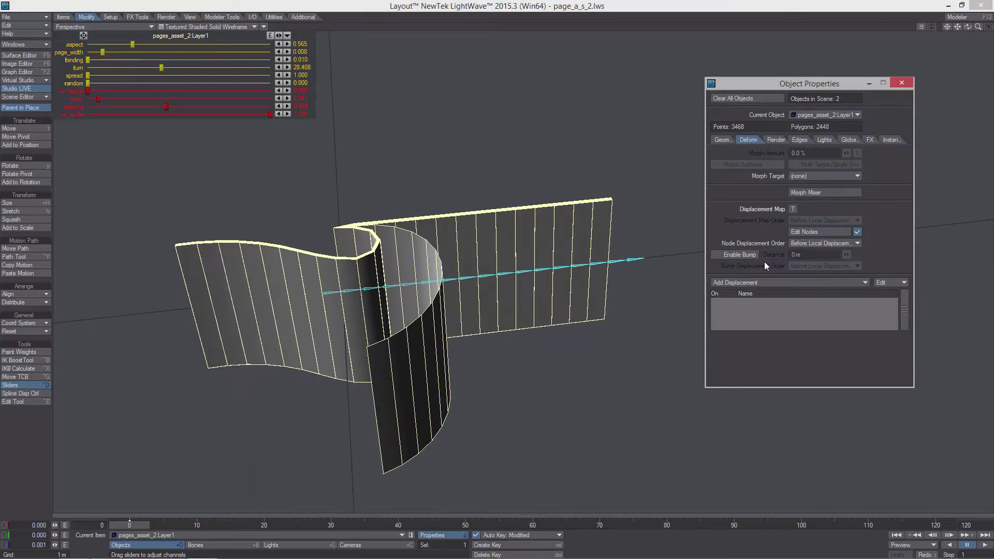
click(721, 139)
text(3)
key(Return)
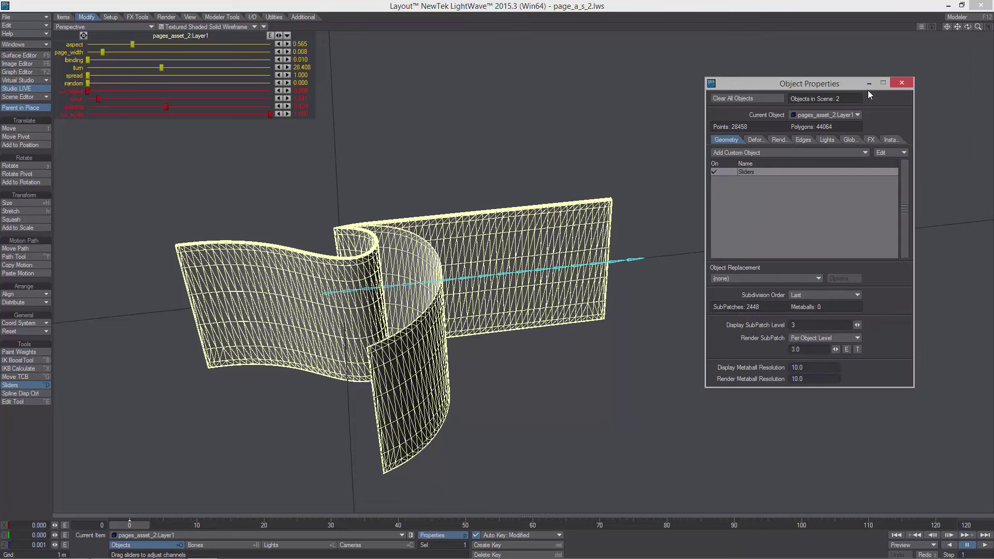
click(902, 83)
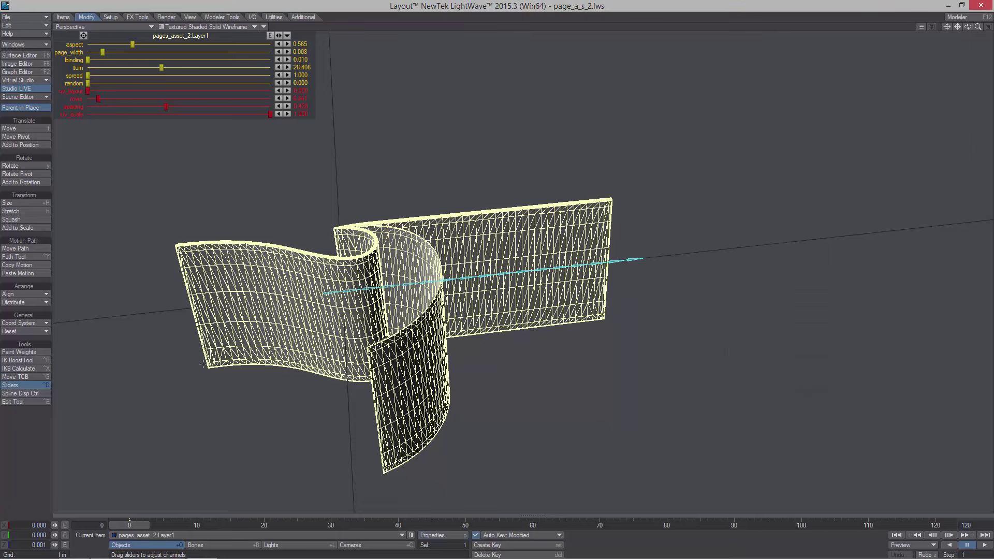
Select pages_asset_2:Layer2 and widen the slider overlay across nearly the full viewport
key(Down)
alt+drag(228, 474, 290, 469)
ctrl+alt+drag(290, 207, 374, 183)
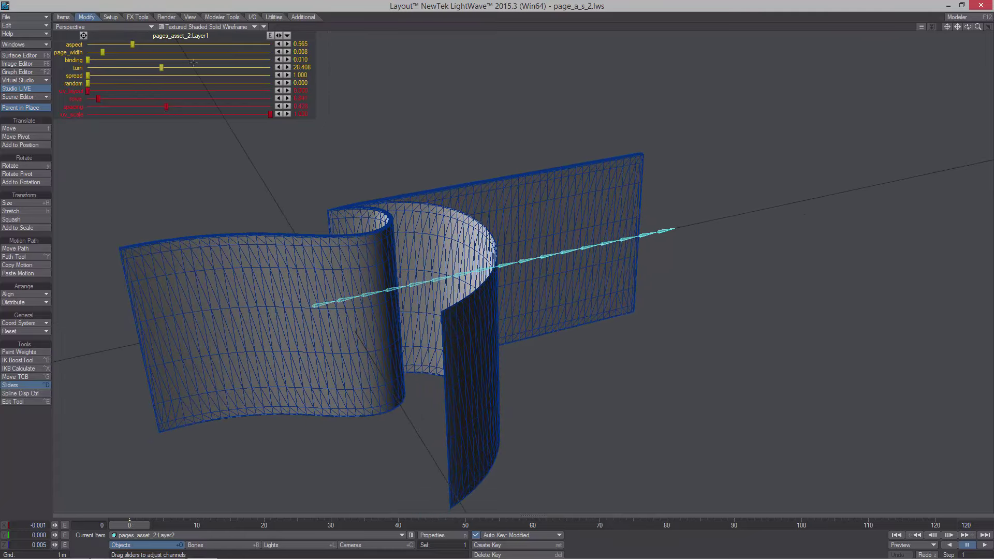
drag(279, 36, 951, 36)
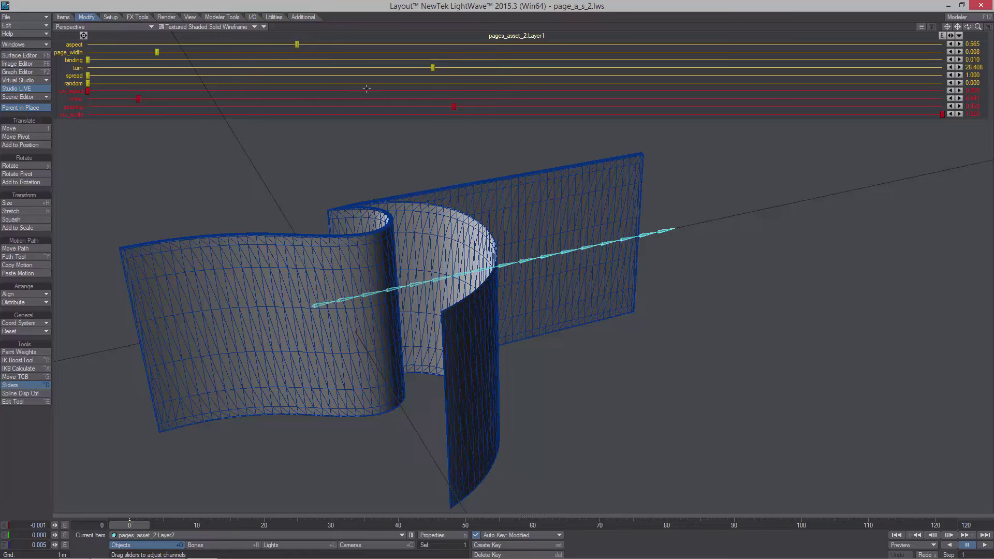
Adjust the page sliders to a turn of 6.457, a spread of 2.919 and a random value of 0.532
drag(433, 67, 480, 67)
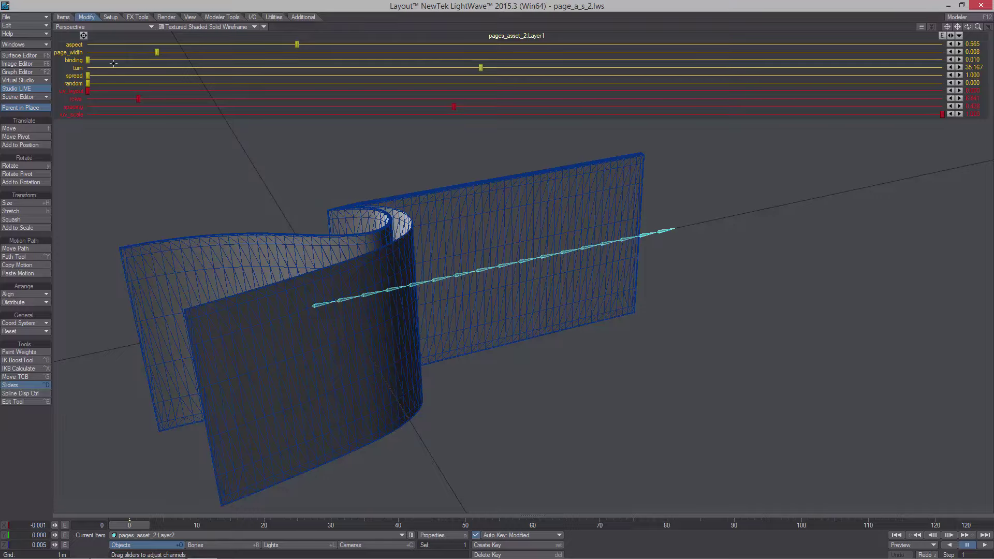
drag(87, 76, 540, 83)
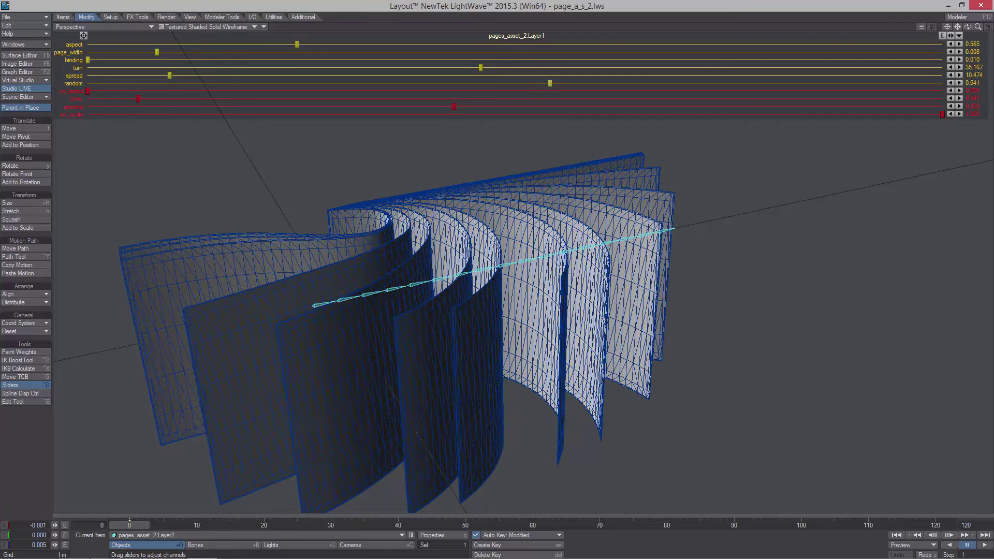
drag(480, 67, 321, 68)
drag(170, 75, 104, 75)
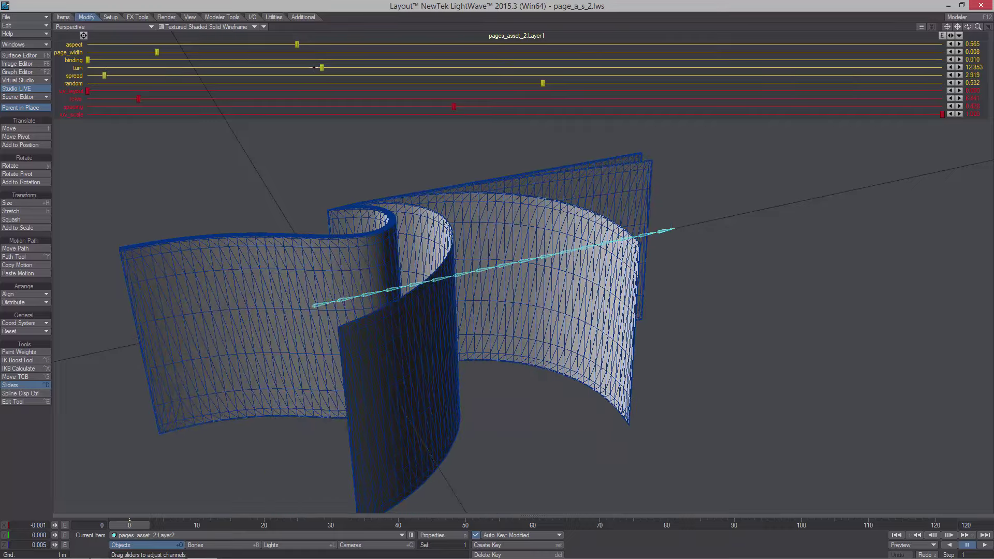
drag(322, 67, 276, 67)
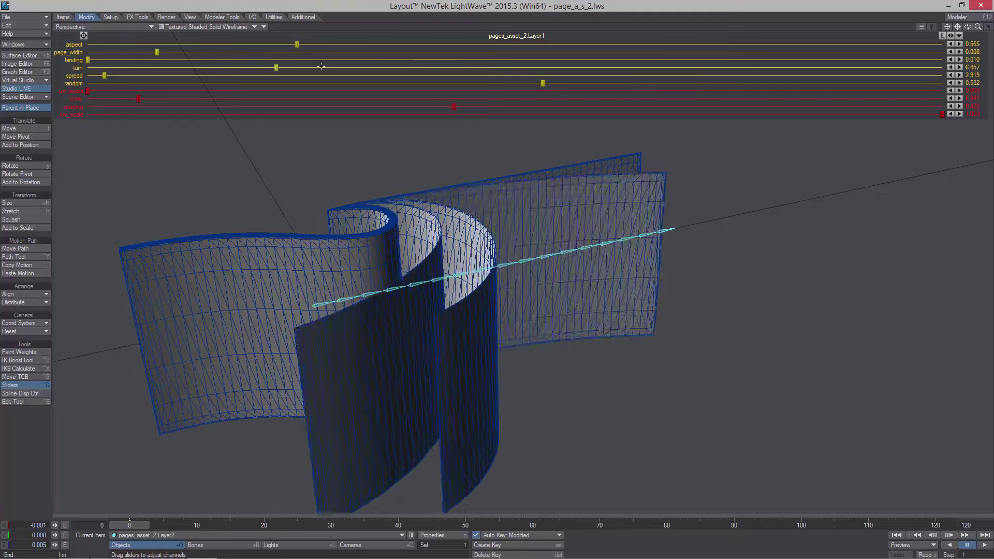
key(Up)
key(shift+b)
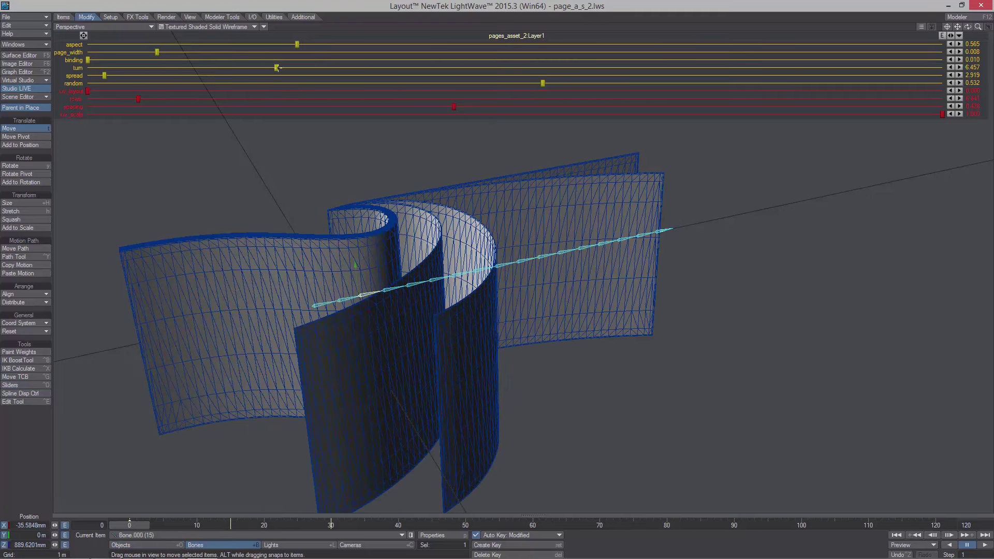
click(133, 544)
key(ctrl+d)
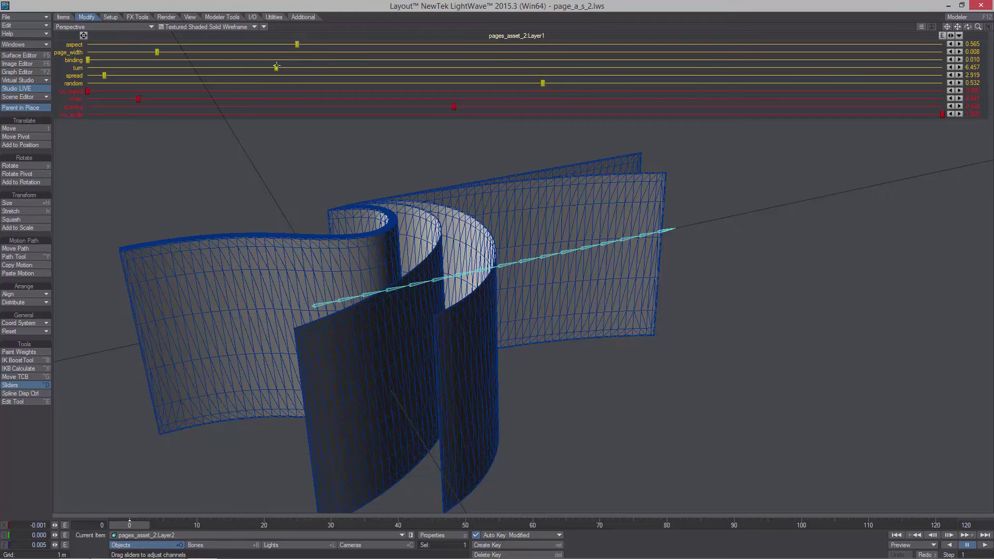
Set the turn slider to 19.831 and the aspect slider to 1.304
drag(276, 67, 372, 67)
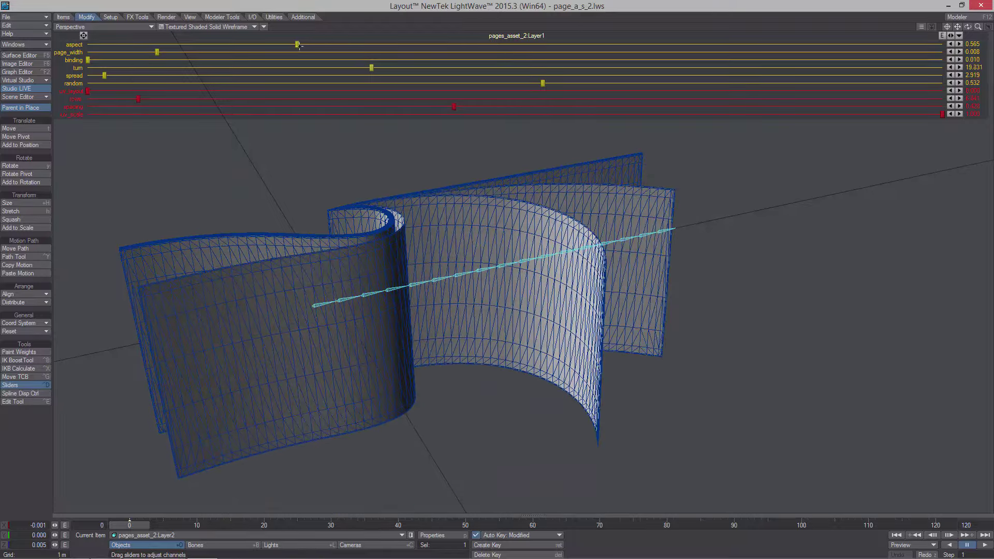
drag(298, 46, 629, 44)
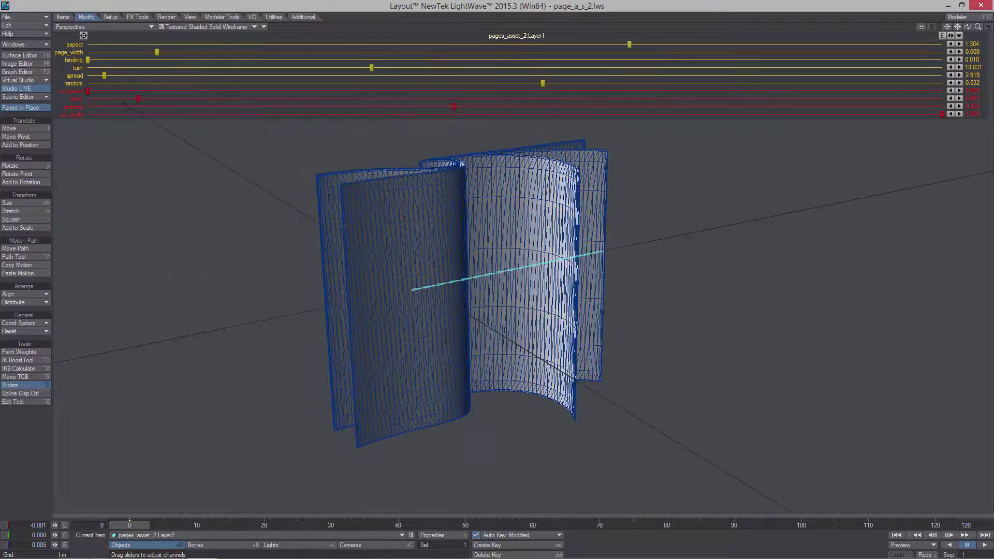
alt+drag(611, 223, 590, 236)
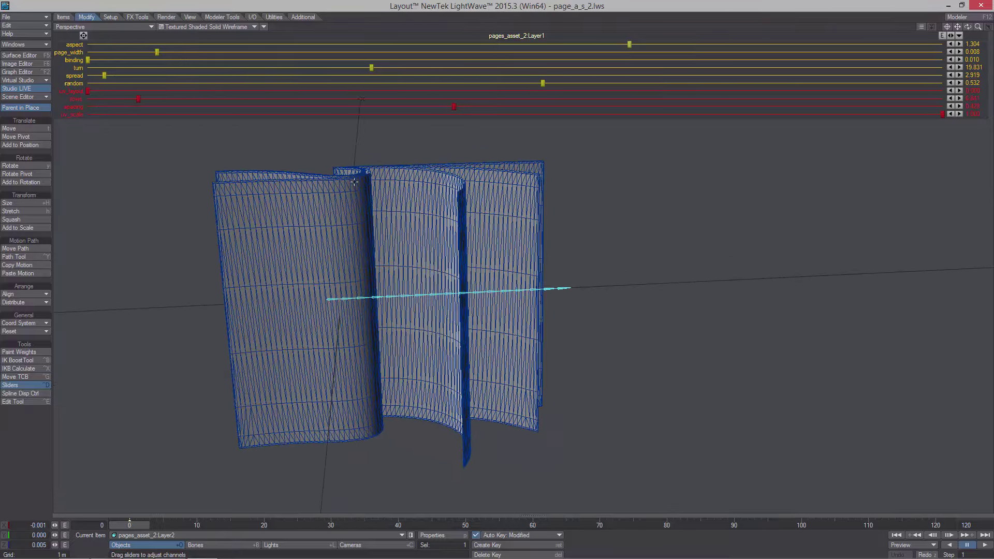
ctrl+alt+drag(354, 182, 417, 200)
Blend the pages fully into the flat grid with the uv_layout slider and raise the rows slider slightly
drag(94, 91, 943, 91)
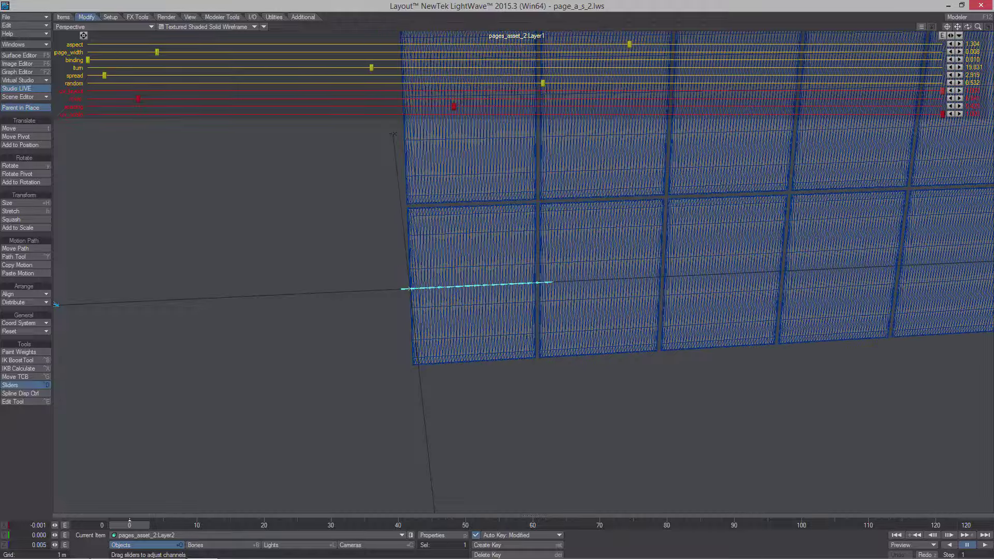
ctrl+alt+drag(422, 212, 489, 181)
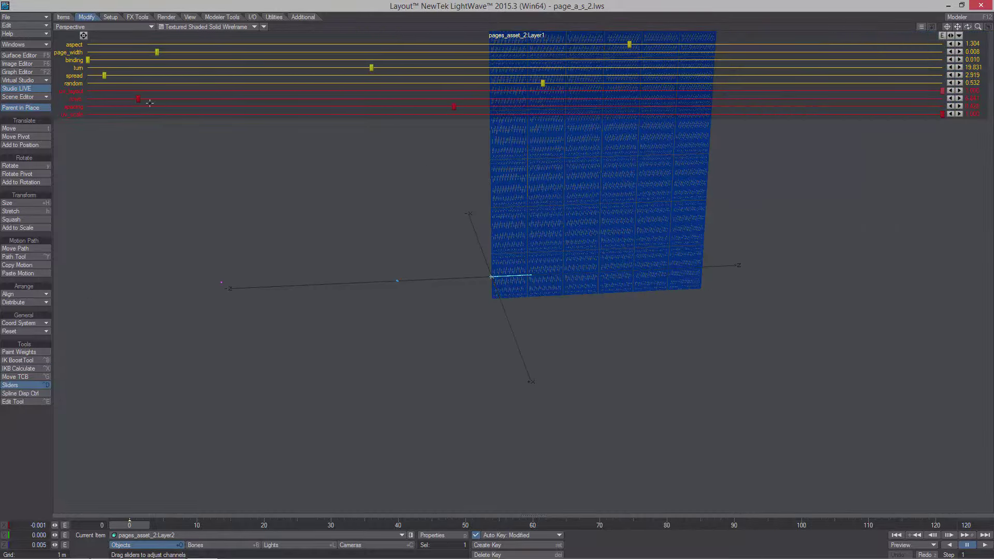
drag(131, 98, 158, 98)
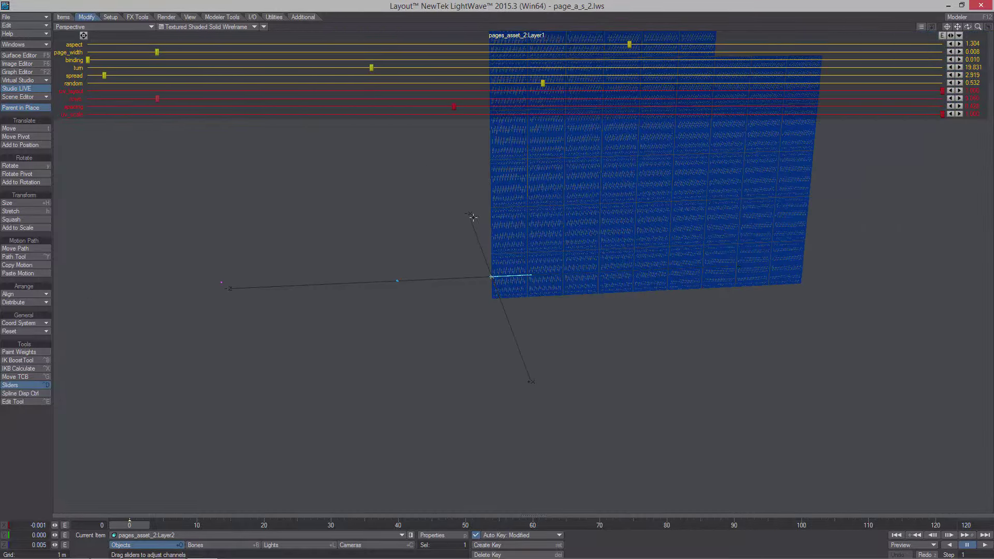
ctrl+alt+drag(473, 218, 486, 217)
scroll(583, 193, up, 3)
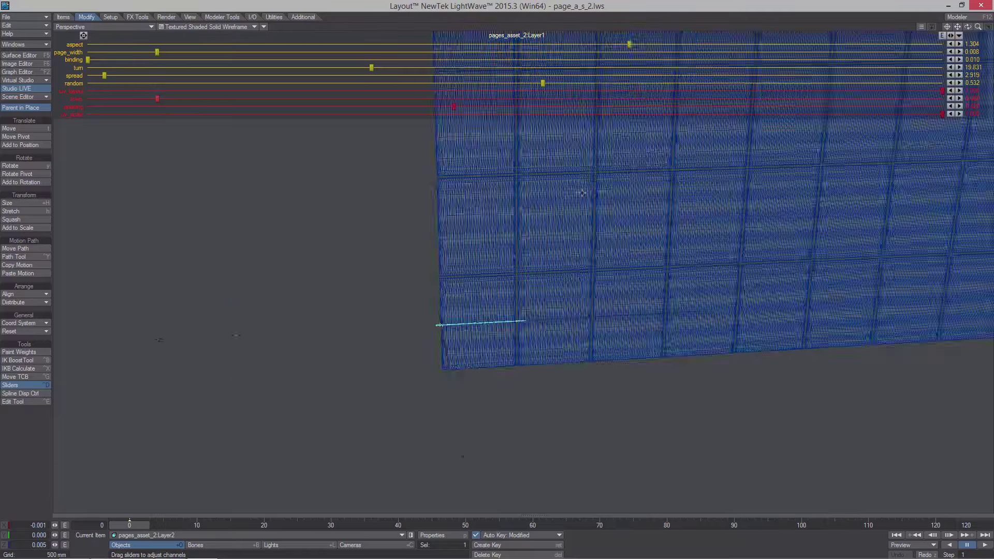
scroll(583, 193, down, 8)
scroll(583, 193, up, 8)
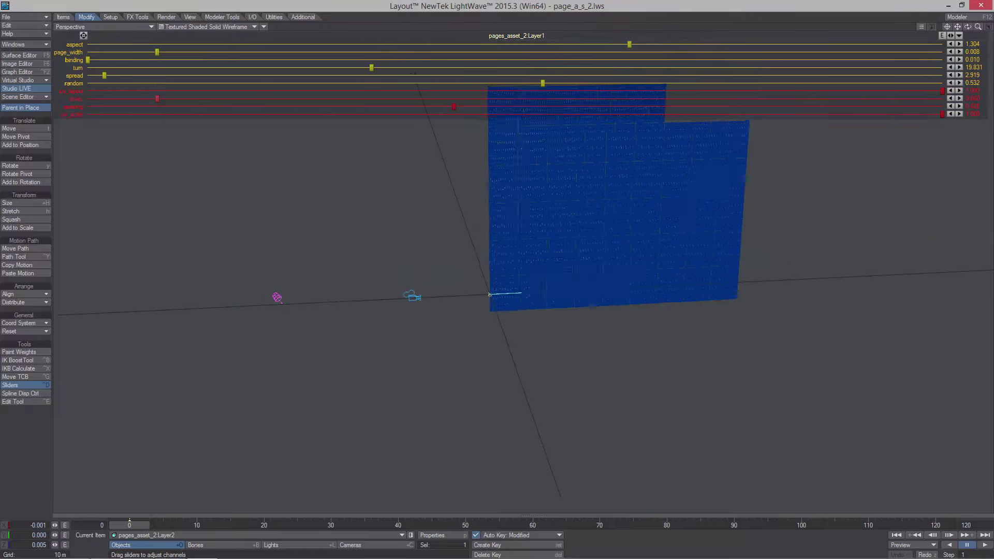
Change the viewport shading to Textured Shaded Solid and raise the grid's spacing slider slightly
click(207, 27)
click(218, 53)
scroll(611, 284, down, 1)
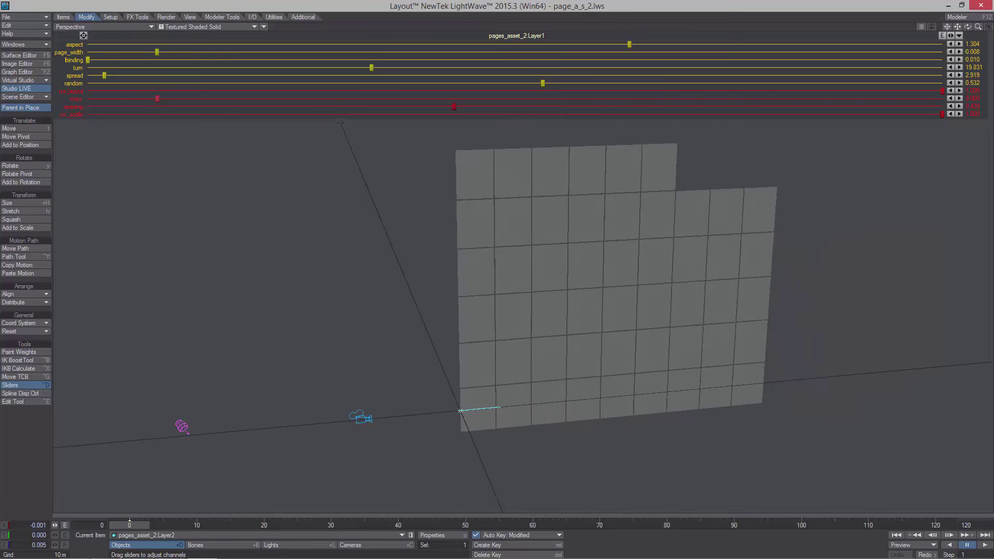
alt+drag(277, 110, 253, 118)
drag(418, 107, 469, 106)
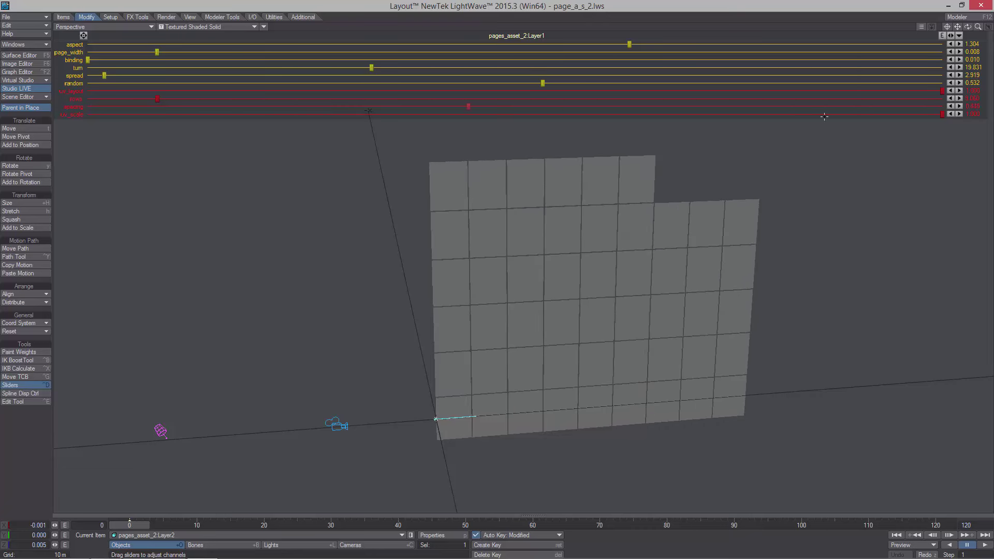
Shrink the grid pages almost to nothing with uv_scale, restore it to maximum, and nudge the rows slider up
drag(943, 114, 92, 113)
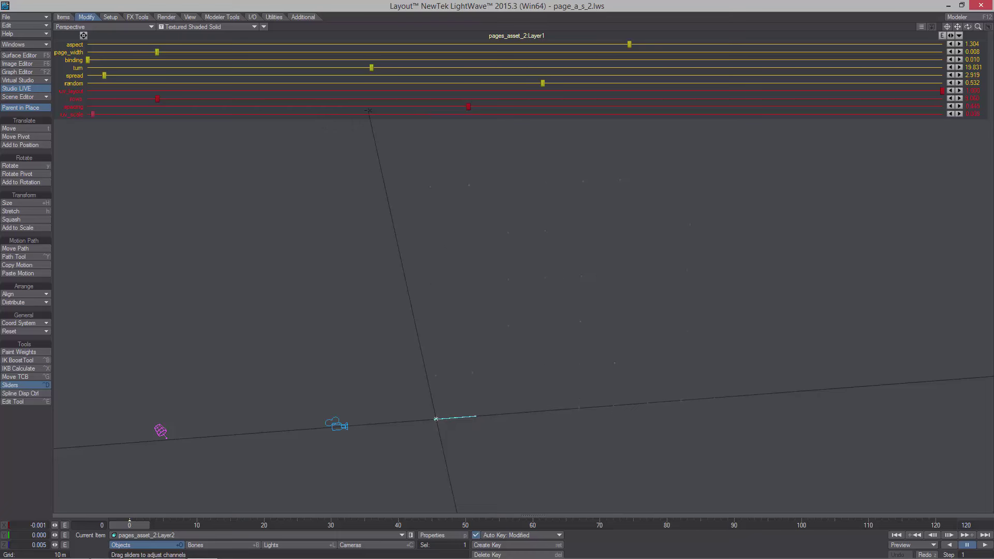
drag(210, 113, 818, 112)
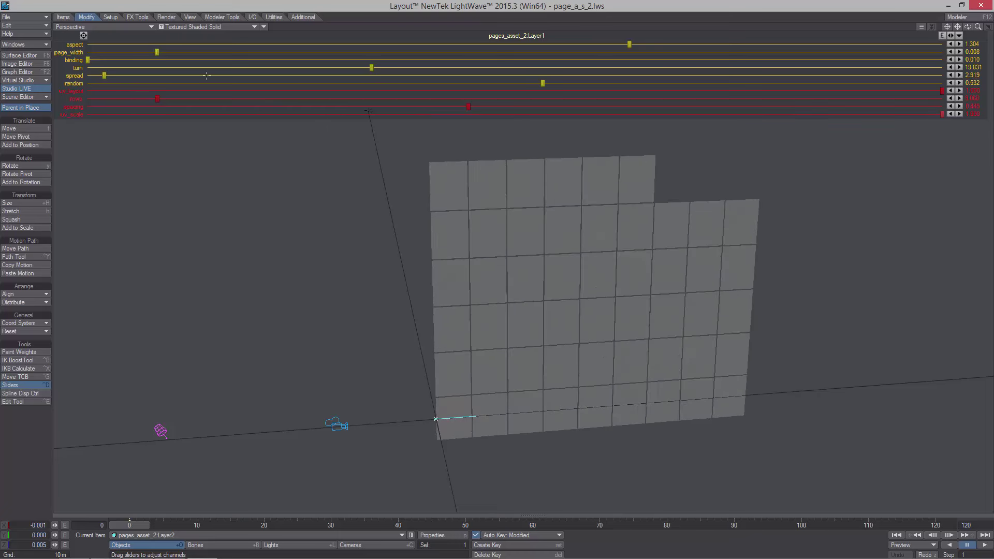
mouse_move(157, 98)
mouse_down()
mouse_move(674, 99)
mouse_move(91, 98)
mouse_move(181, 99)
mouse_move(159, 99)
mouse_up()
Return the uv_layout slider to its minimum and set the turn slider to 22.956
drag(941, 90, 88, 91)
alt+drag(655, 263, 394, 249)
scroll(521, 333, up, 5)
scroll(456, 194, up, 3)
ctrl+alt+drag(393, 249, 518, 233)
alt+shift+drag(443, 395, 370, 336)
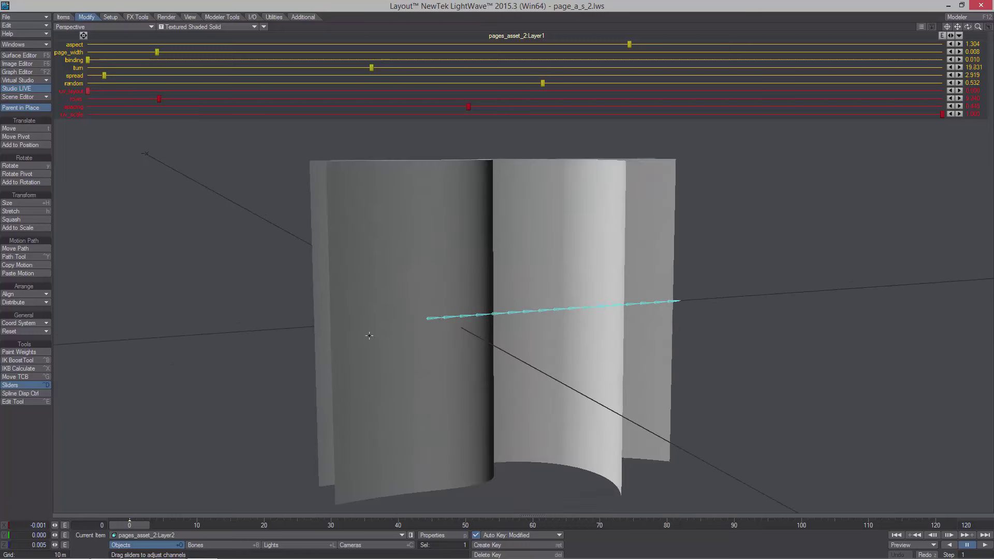
alt+drag(489, 248, 332, 232)
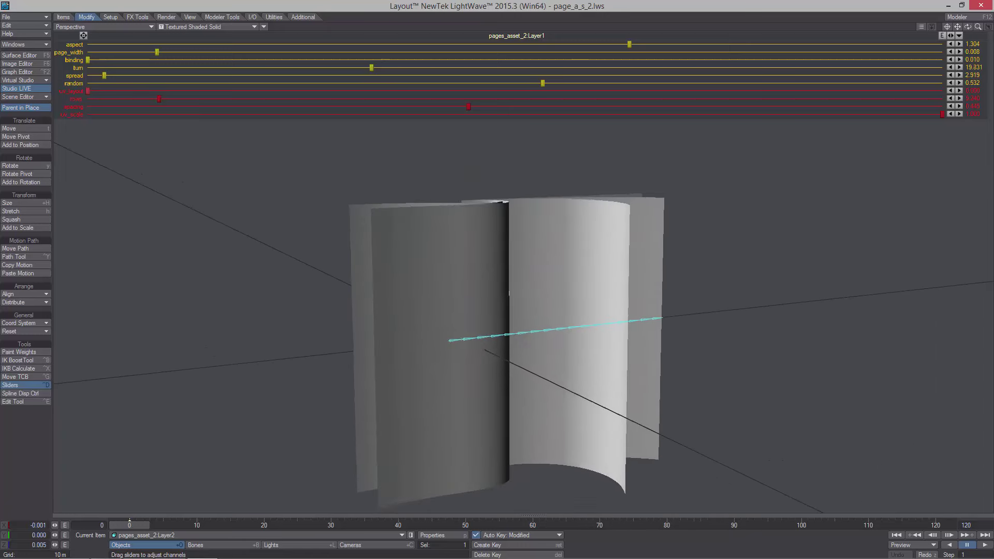
drag(372, 67, 394, 67)
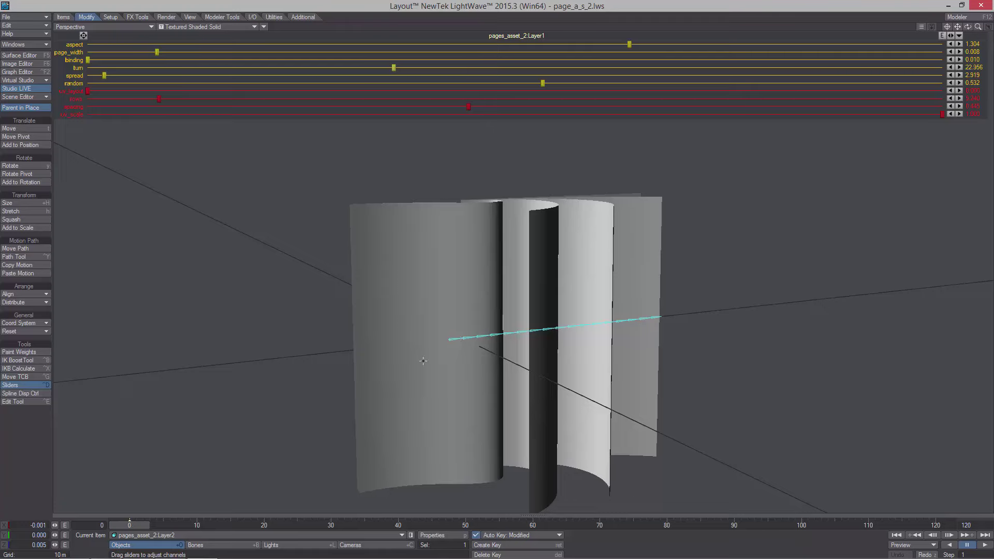
Open the displacement nodes of pages_asset_2:Layer1 in a maximised editor and set the connection line type to Spline
key(p)
click(755, 140)
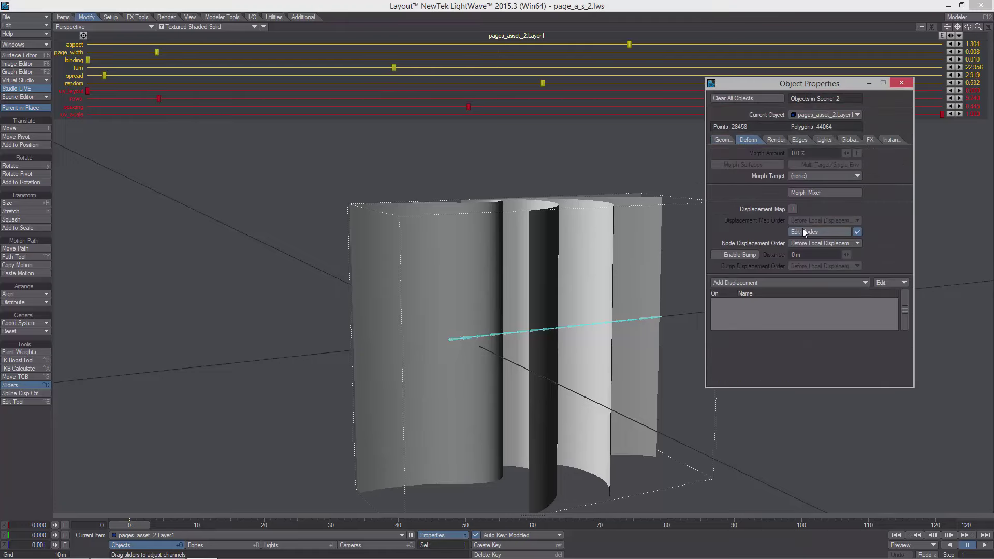
click(820, 232)
double_click(445, 65)
alt+drag(694, 178, 772, 161)
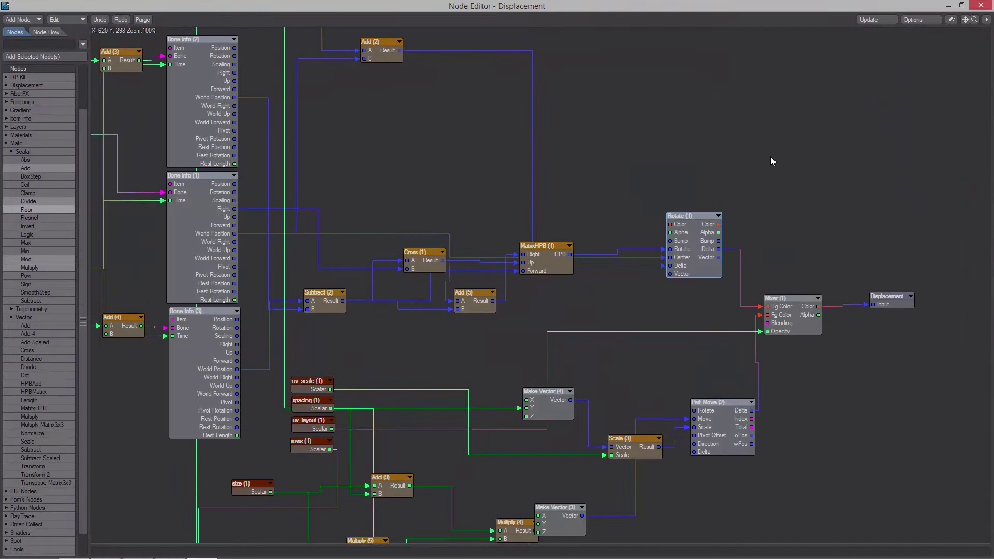
click(952, 19)
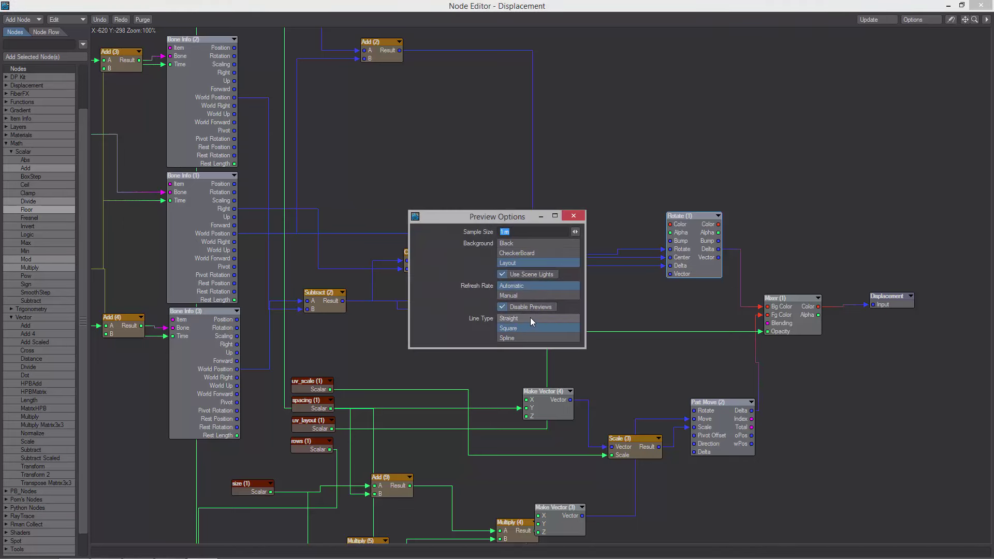
click(523, 338)
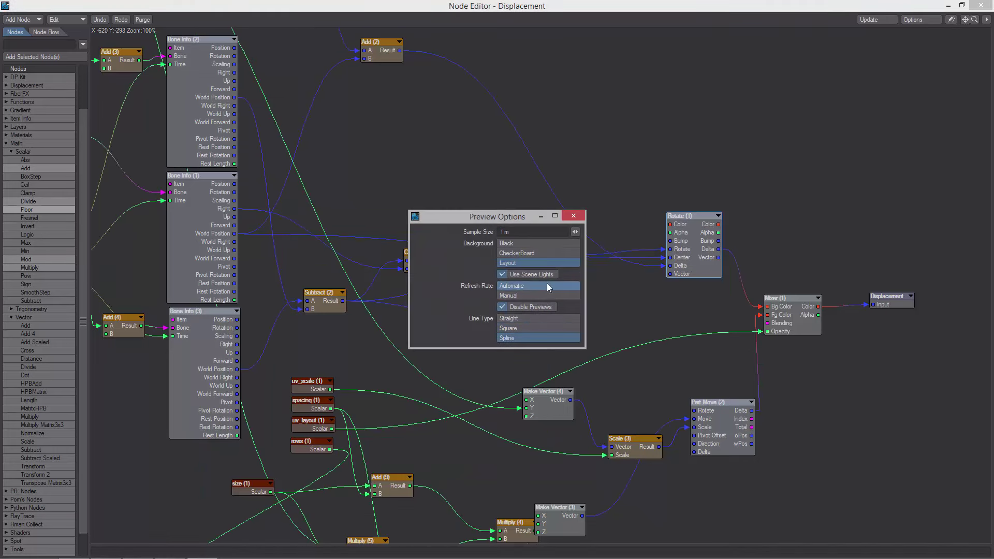
click(573, 217)
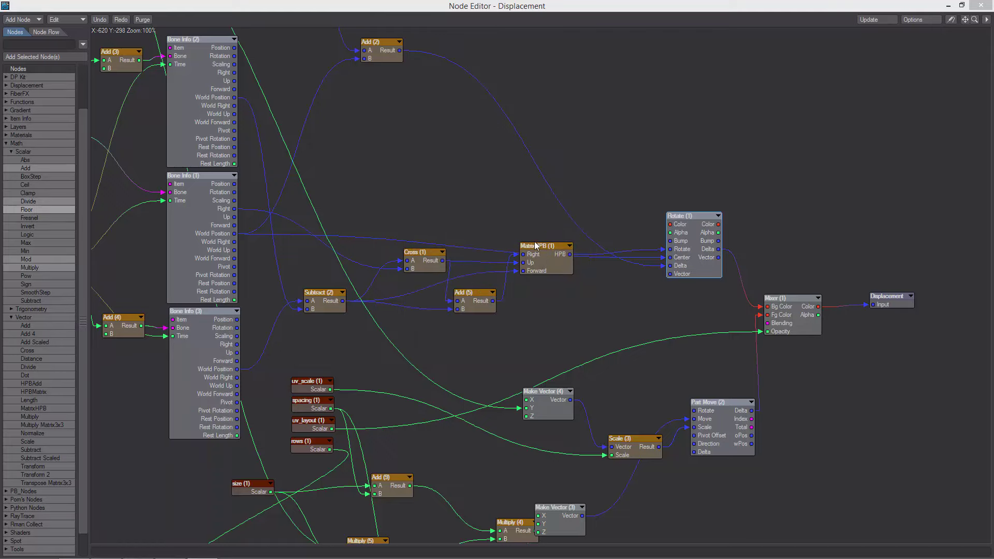
Stack the uv_scale, spacing, uv_layout and rows nodes under the other slider nodes at the graph's far-left column, leaving size (1) beside the grid nodes
mouse_move(967, 21)
mouse_down()
mouse_move(977, 22)
mouse_move(952, 20)
mouse_up()
alt+drag(552, 163, 608, 251)
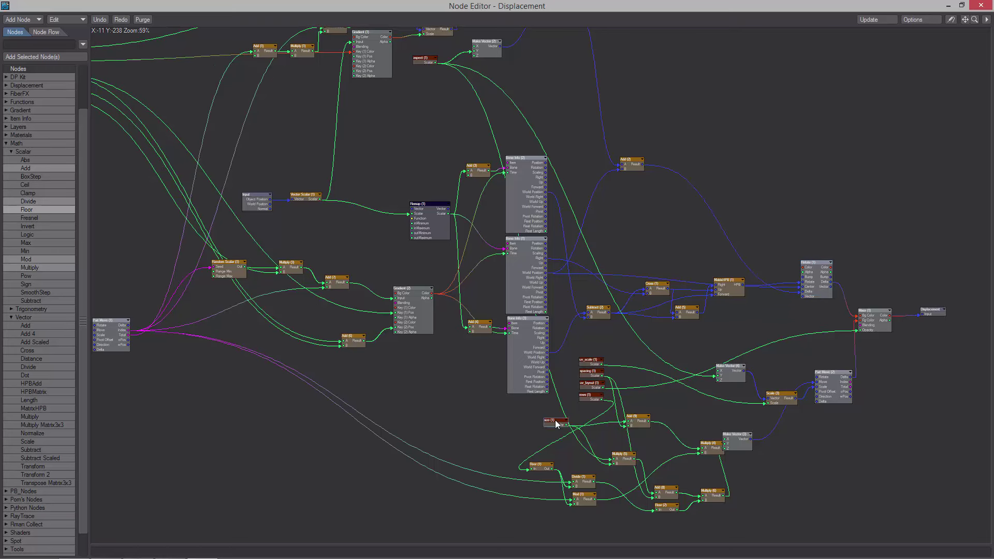
drag(557, 422, 597, 432)
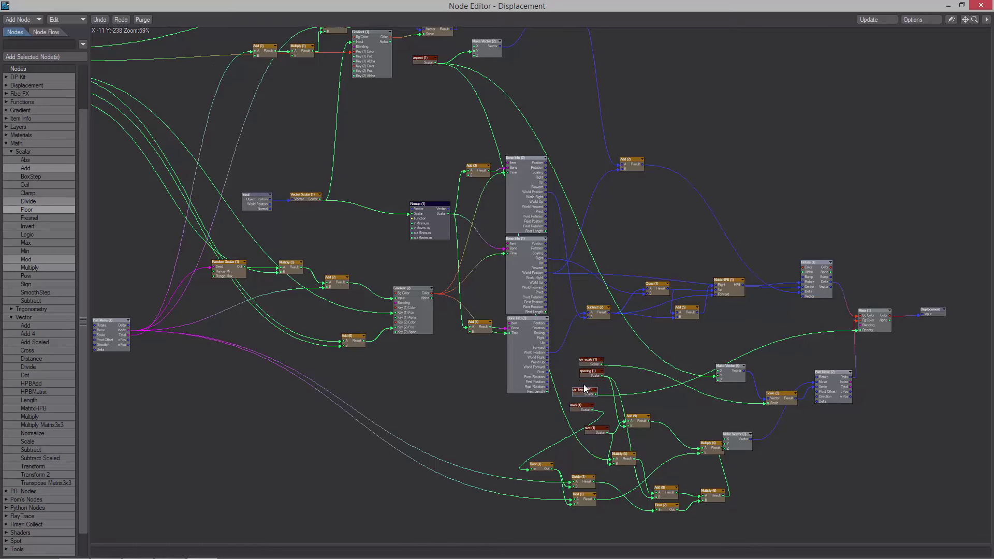
drag(592, 373, 231, 350)
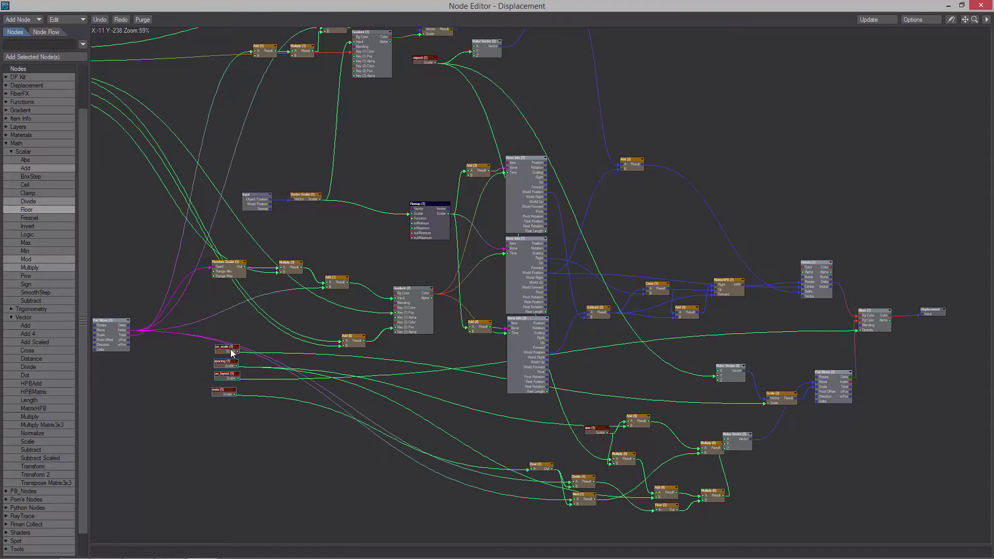
middle_drag(231, 350, 647, 425)
drag(647, 425, 424, 340)
click(424, 327)
drag(418, 252, 420, 253)
Tighten the bending chain by moving Make Vector (1), Make Vector (2), Subtract (1), Multiply (1) and Multiply (2) closer together
alt+drag(574, 293, 406, 209)
alt+drag(555, 229, 505, 347)
drag(582, 299, 566, 311)
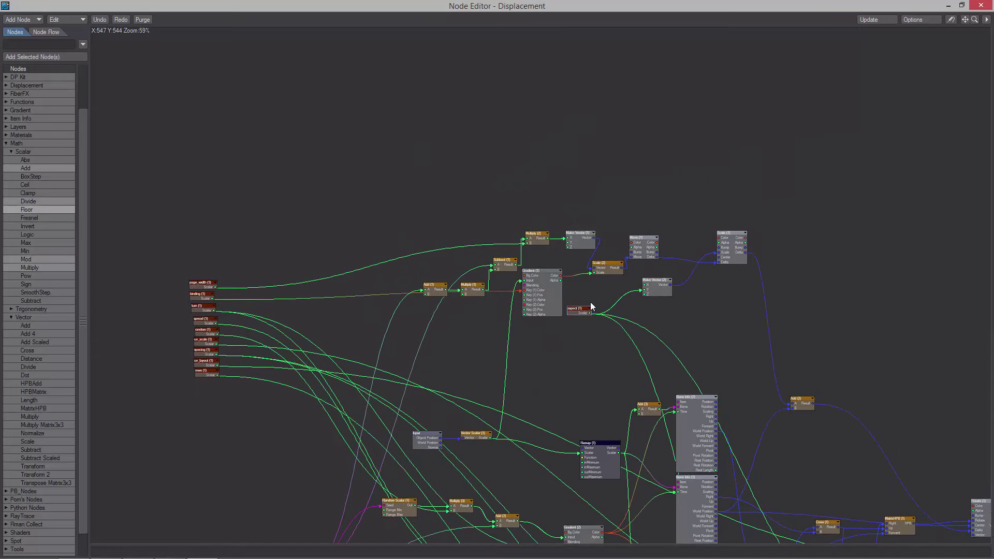
drag(637, 287, 611, 288)
drag(584, 240, 571, 253)
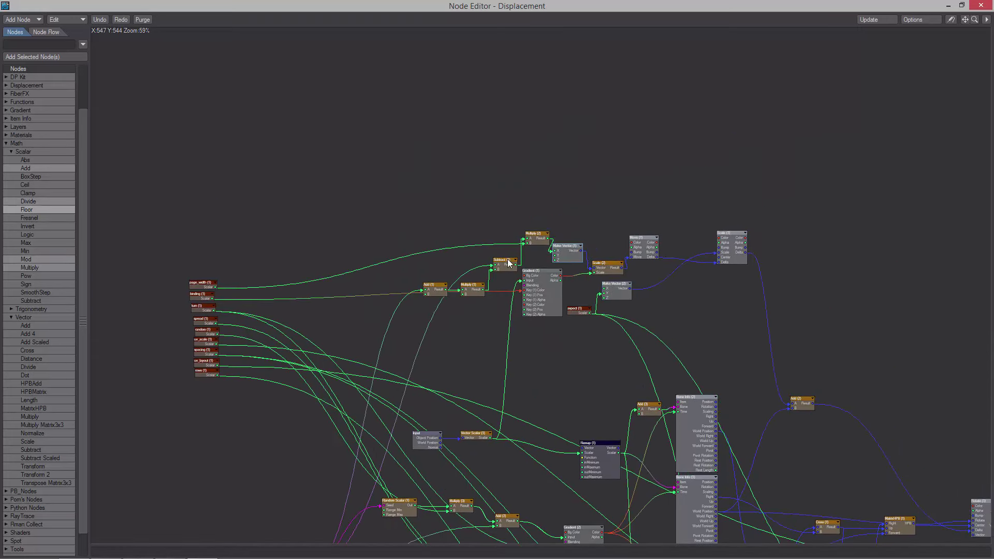
drag(508, 260, 496, 259)
mouse_move(471, 291)
mouse_down()
mouse_move(427, 293)
mouse_move(464, 293)
mouse_up()
drag(494, 263, 498, 270)
drag(538, 245, 531, 253)
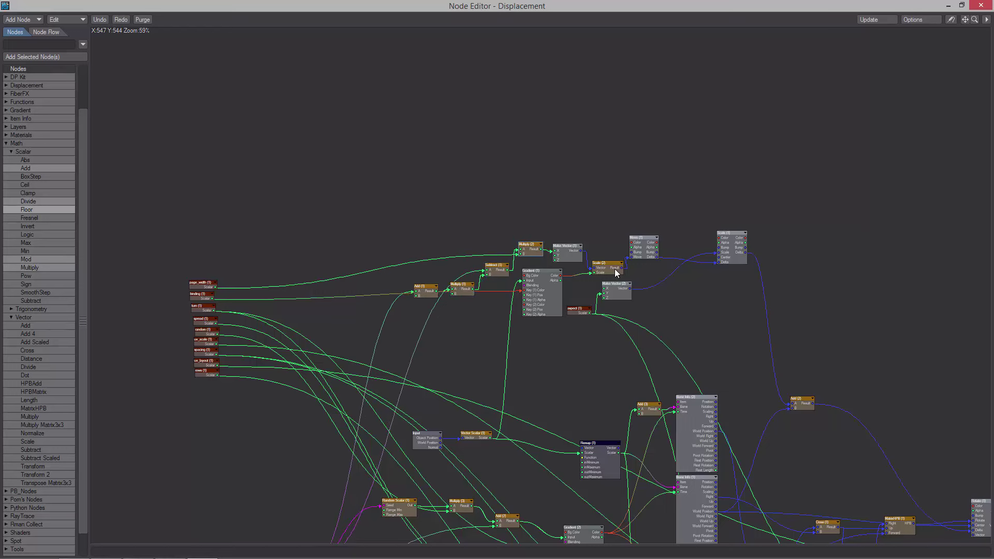
Place aspect (1) on top of the slider column and pull Scale (1), Move (1), Make Vector (2) and Gradient (1) together
drag(570, 313, 202, 273)
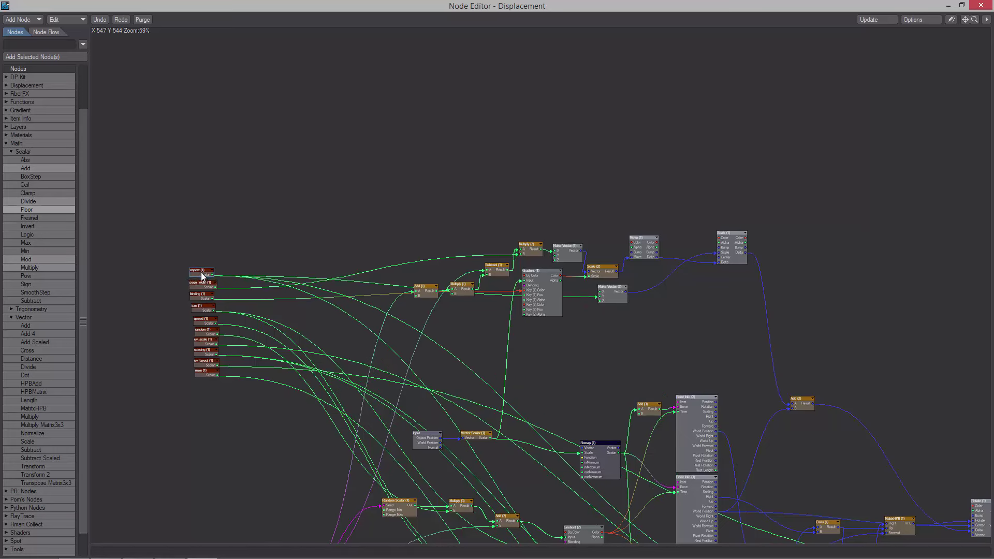
middle_drag(728, 251, 696, 289)
drag(696, 293, 661, 291)
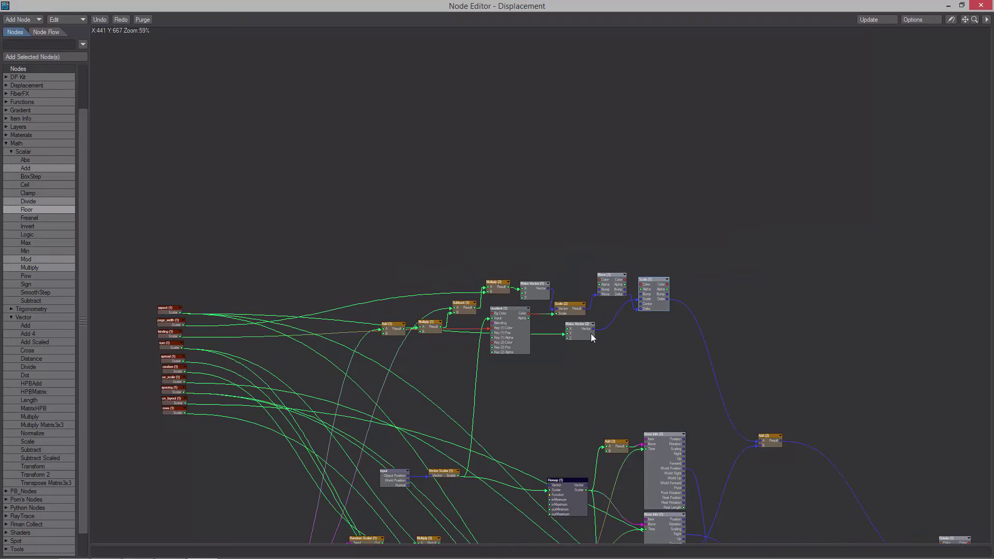
drag(582, 333, 619, 323)
drag(617, 286, 574, 310)
drag(512, 325, 533, 328)
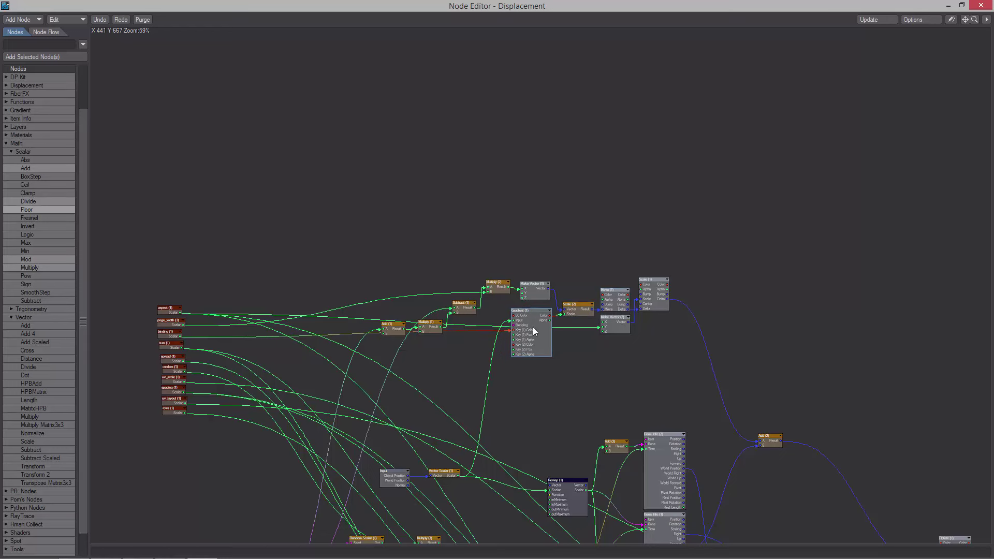
drag(541, 289, 414, 332)
Raise the first Part Move node and set Input, Vector Scalar (1) and Remap (1) in a row below Gradient (1)
middle_drag(605, 316, 644, 182)
drag(282, 478, 286, 358)
middle_drag(571, 252, 412, 241)
drag(327, 326, 364, 268)
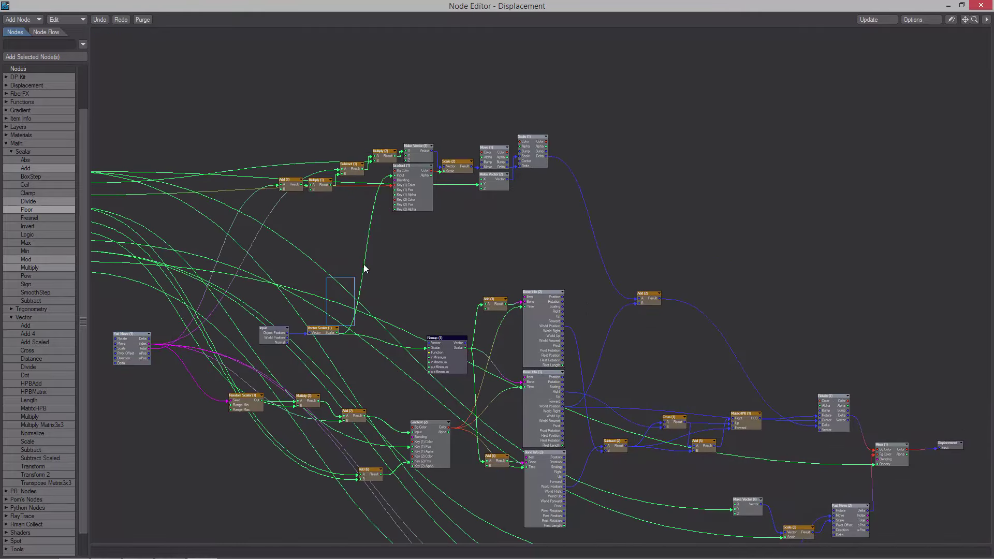
drag(321, 335, 361, 276)
drag(447, 355, 409, 287)
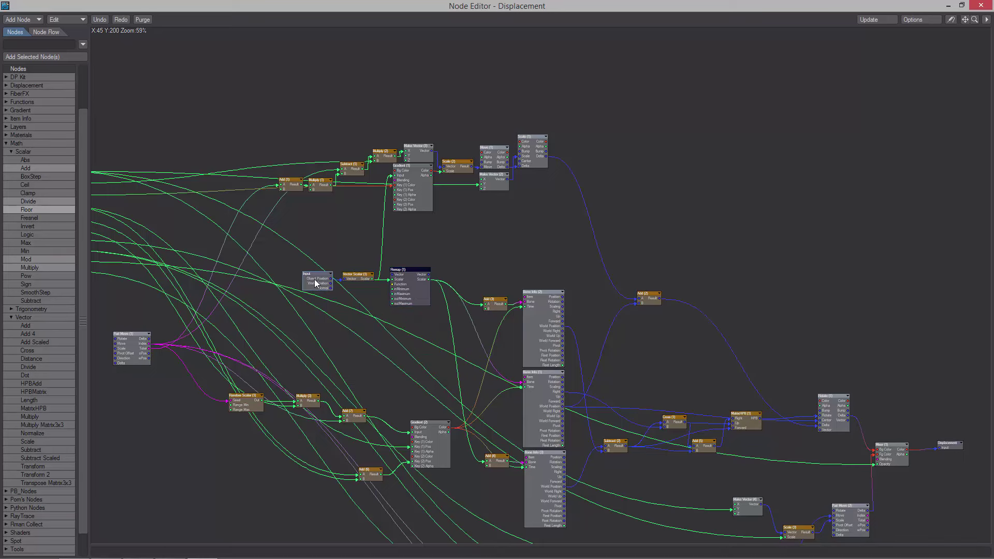
Move the three stacked Bone Info nodes, with Add (3) and Add (4), up and closer to Remap (1)
middle_drag(546, 422, 517, 397)
drag(552, 479, 508, 258)
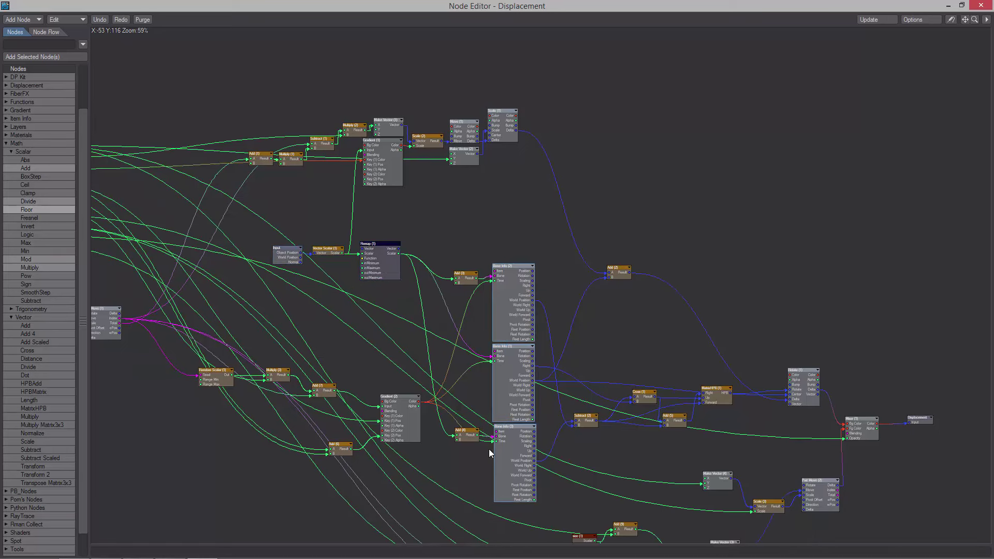
drag(460, 430, 408, 223)
drag(410, 291, 411, 288)
drag(549, 440, 465, 250)
middle_drag(486, 249, 562, 277)
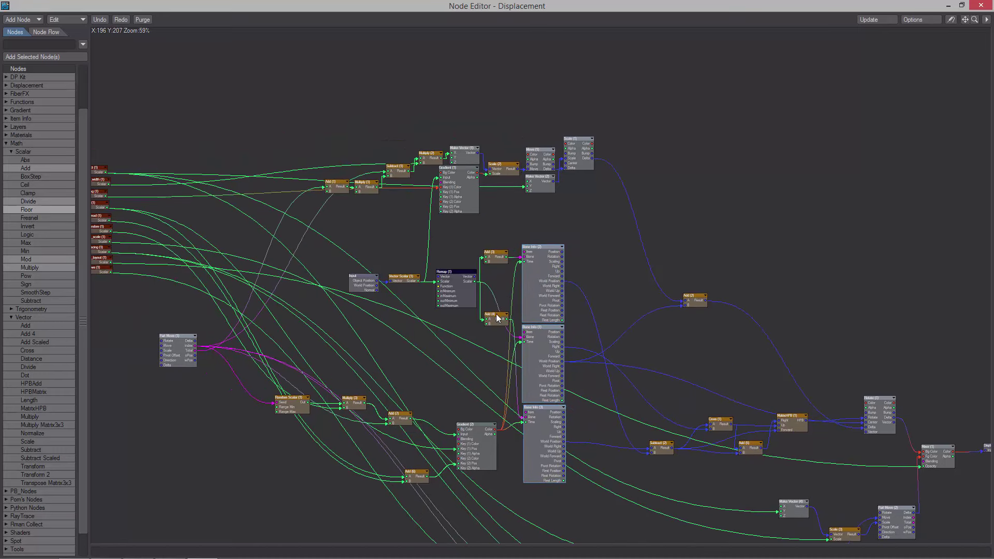
Lower Add (4) and Remap (1) slightly, and raise Input with Vector Scalar (1) towards Gradient (1)
drag(496, 319, 492, 331)
drag(459, 291, 458, 320)
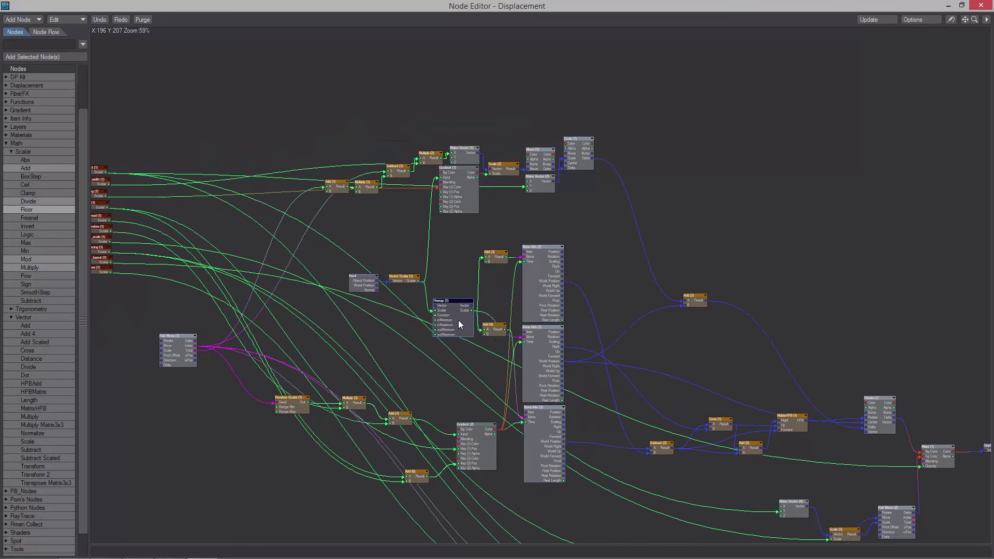
drag(436, 289, 354, 270)
drag(359, 282, 352, 233)
middle_drag(396, 248, 373, 239)
click(471, 321)
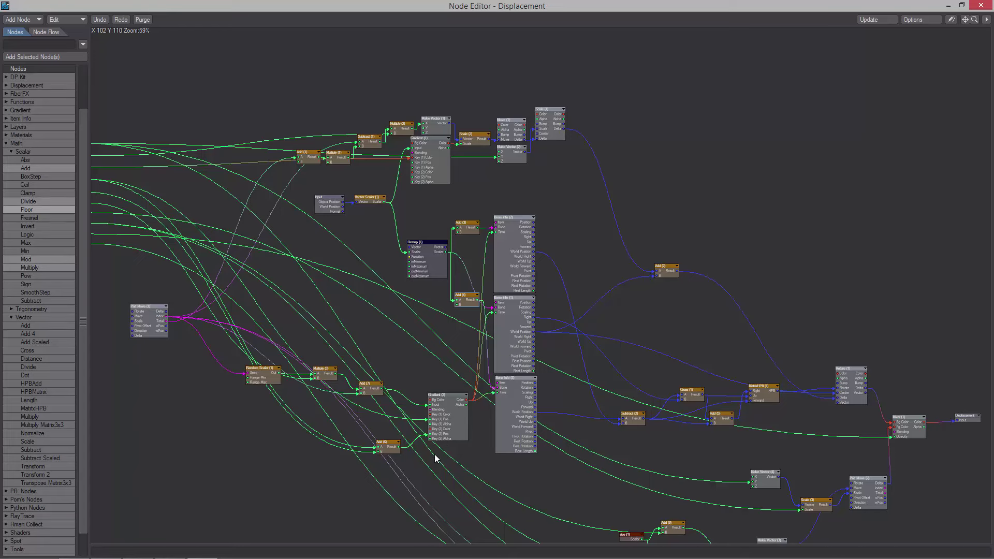
Pack Random Scalar (1), Multiply (3), Add (7), Add (6) and Gradient (2) tightly beside Bone Info (3)
alt+drag(435, 455, 437, 450)
drag(522, 403, 487, 254)
drag(487, 267, 486, 267)
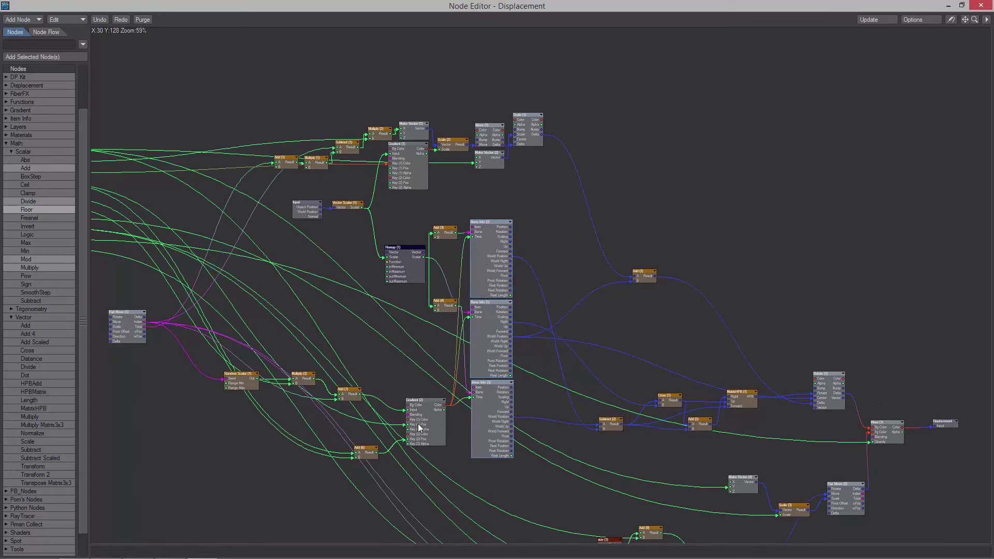
drag(419, 426, 437, 419)
middle_drag(364, 451, 412, 420)
drag(411, 419, 447, 398)
drag(401, 361, 449, 372)
drag(350, 347, 416, 356)
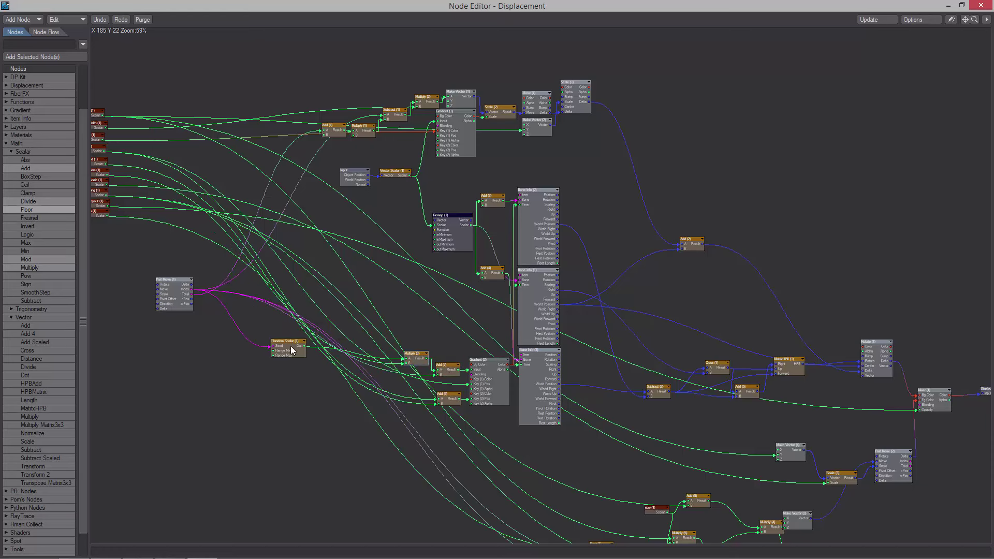
drag(291, 346, 378, 361)
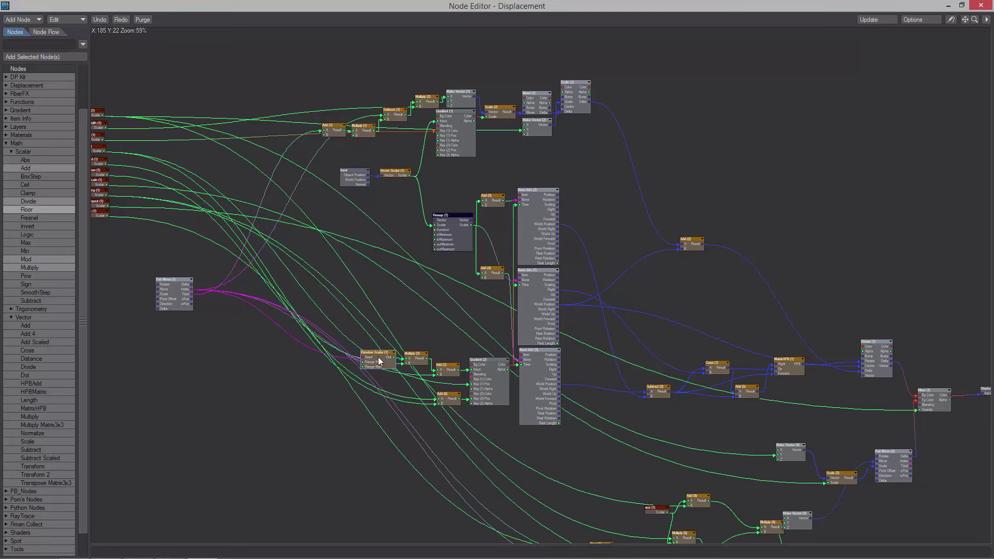
middle_drag(371, 352, 337, 341)
drag(416, 387, 418, 387)
click(384, 347)
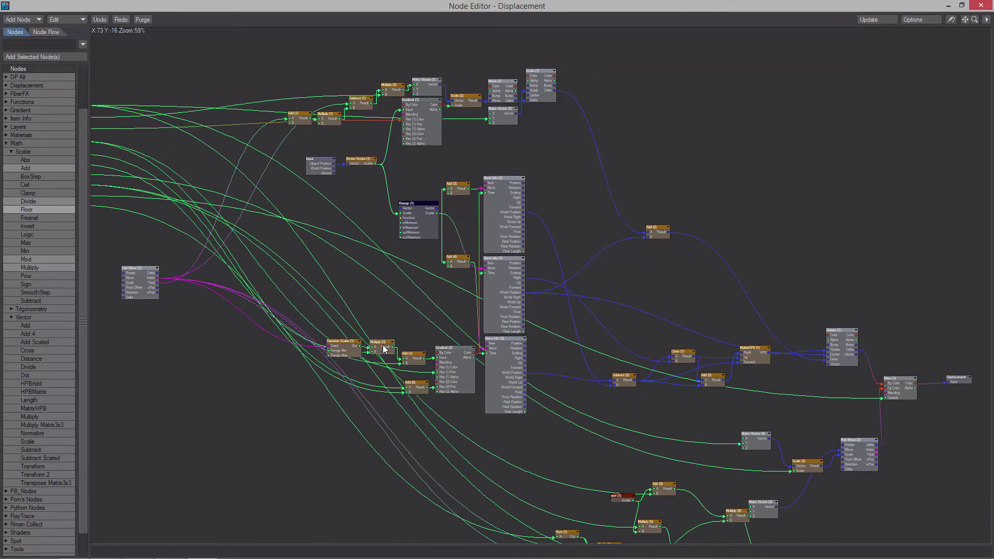
Bring Subtract (2), Cross (1), Add (5) and MatrixHPB (1) closer to the Bone Info stack, adjusting Add (2) slightly
middle_drag(458, 367, 372, 346)
drag(573, 214, 588, 201)
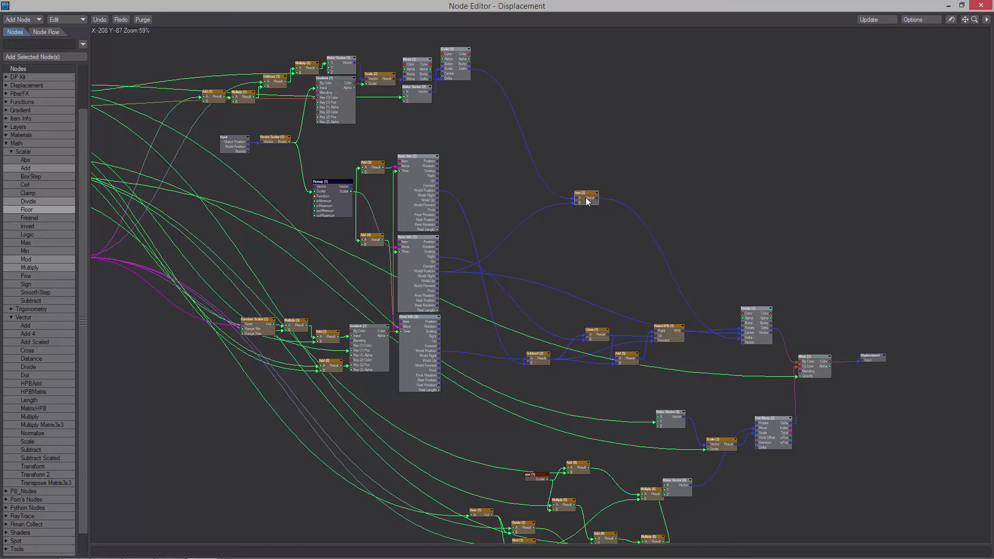
drag(596, 337, 518, 255)
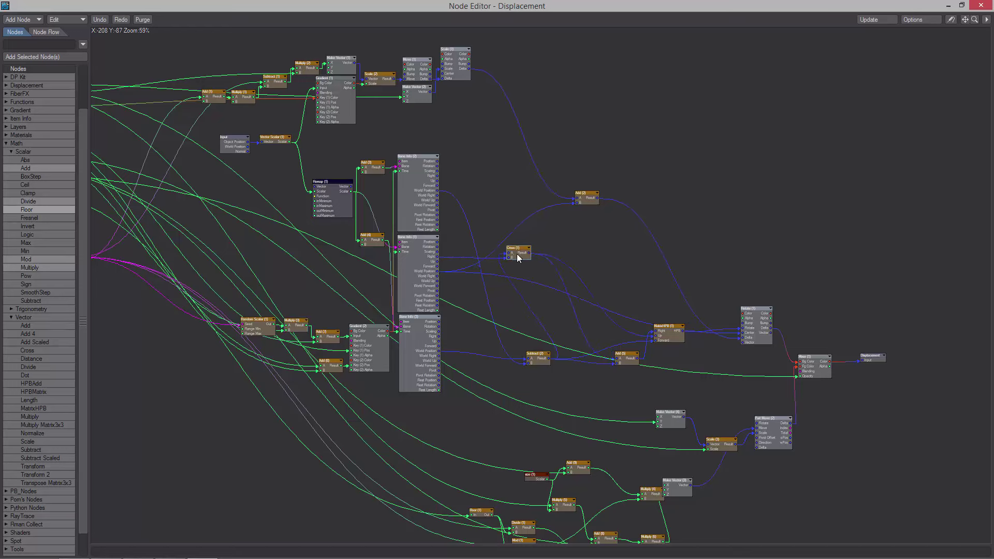
drag(541, 359, 480, 288)
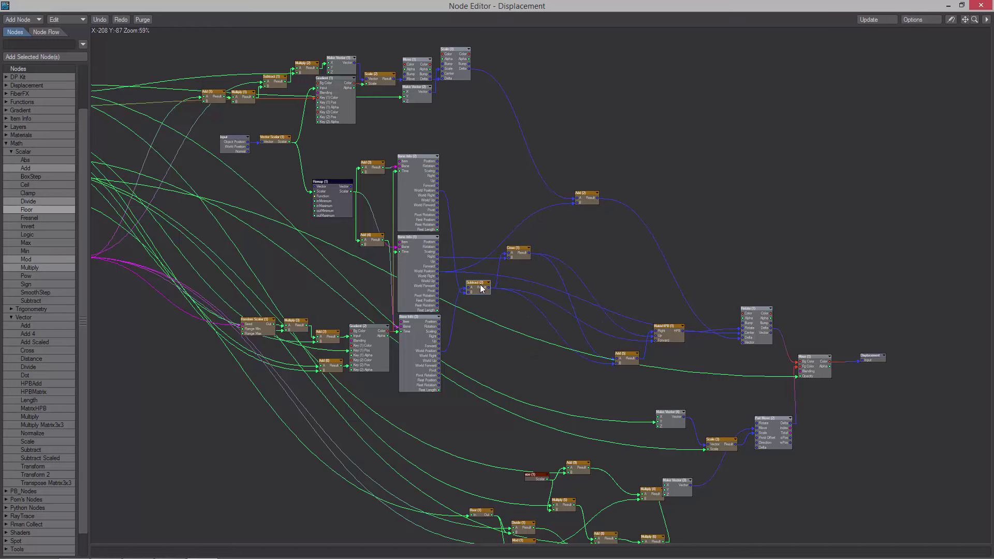
drag(516, 249, 503, 264)
drag(617, 356, 530, 309)
drag(658, 336, 625, 286)
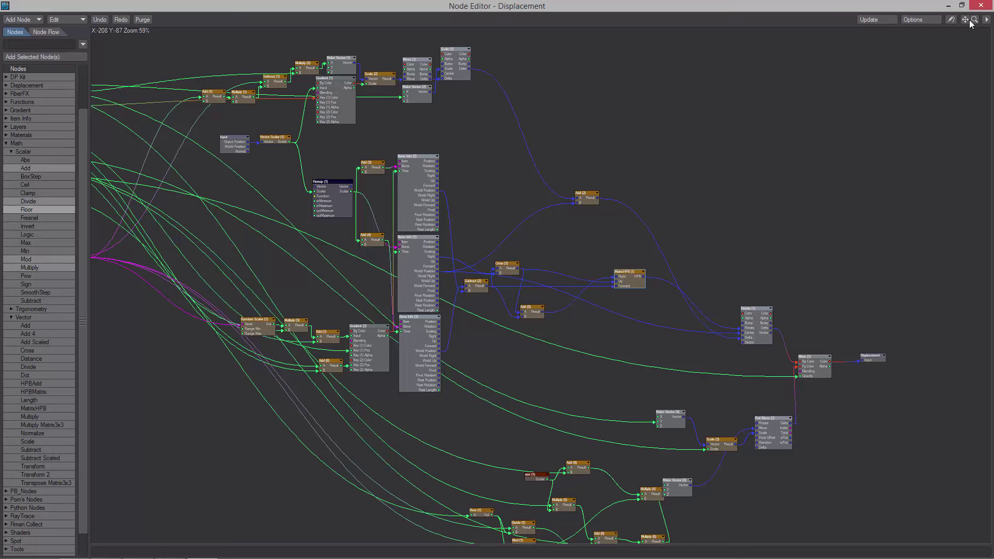
Duplicate Cross (1), place the copy below Add (5), and connect the Subtract (2) result to its B input
drag(975, 20, 990, 20)
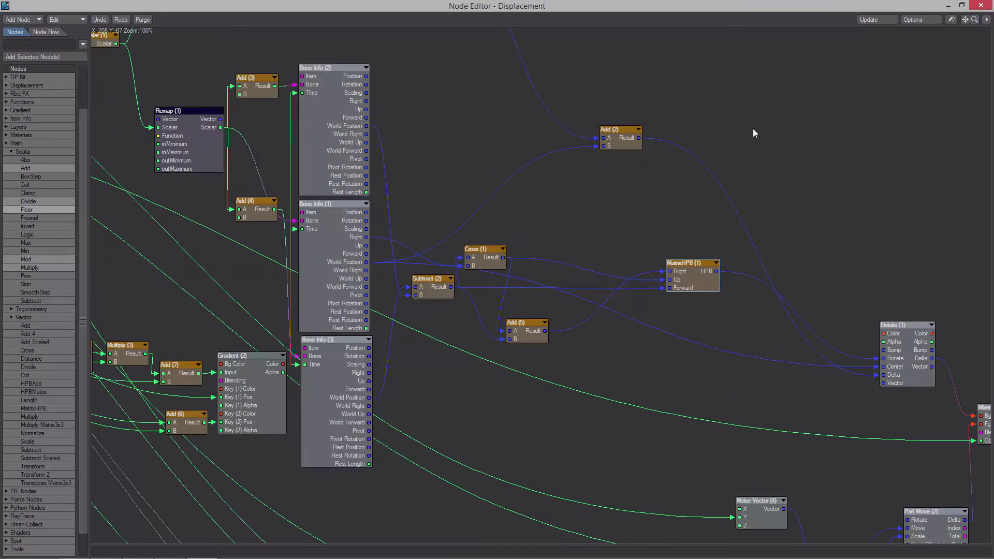
drag(495, 269, 508, 260)
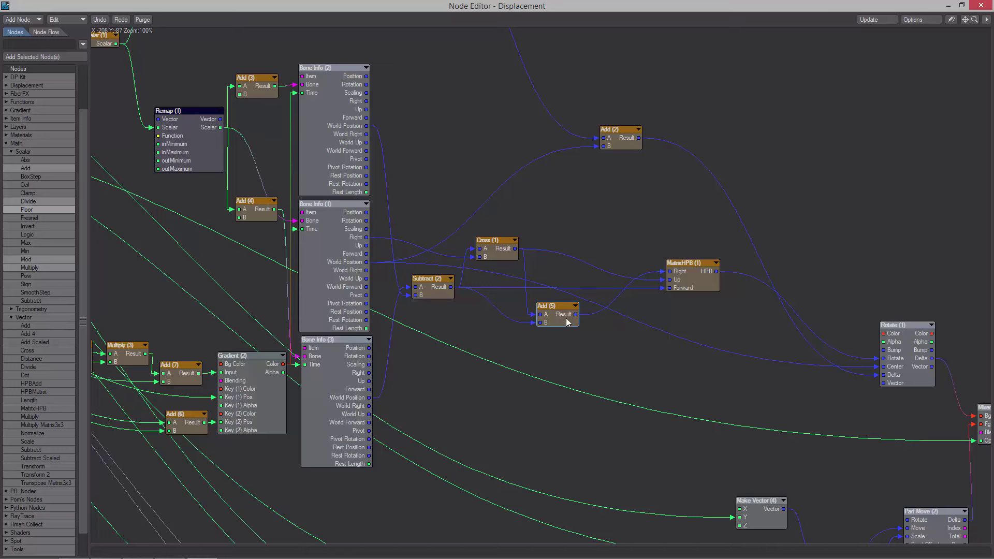
click(493, 254)
key(ctrl+c)
key(ctrl+v)
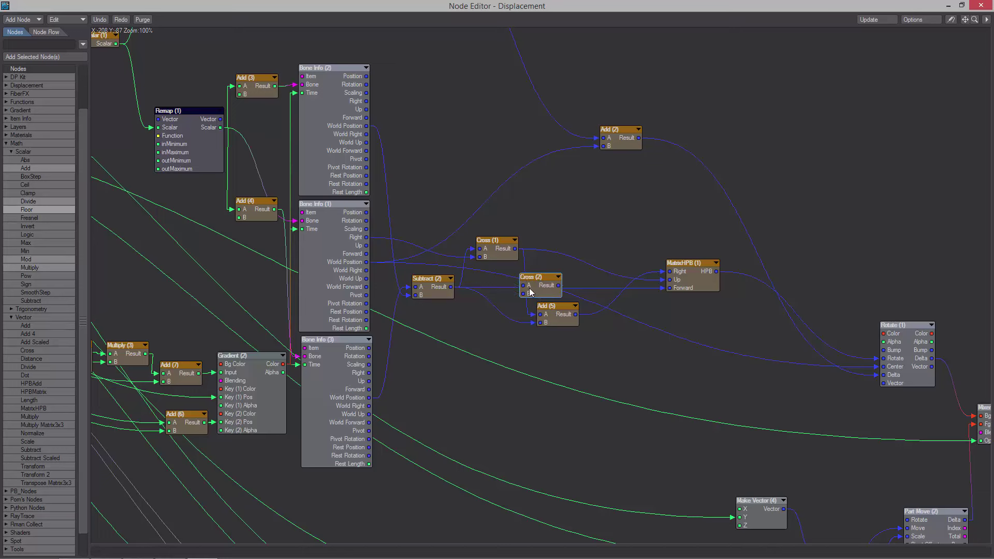
drag(533, 278, 549, 340)
drag(451, 288, 539, 358)
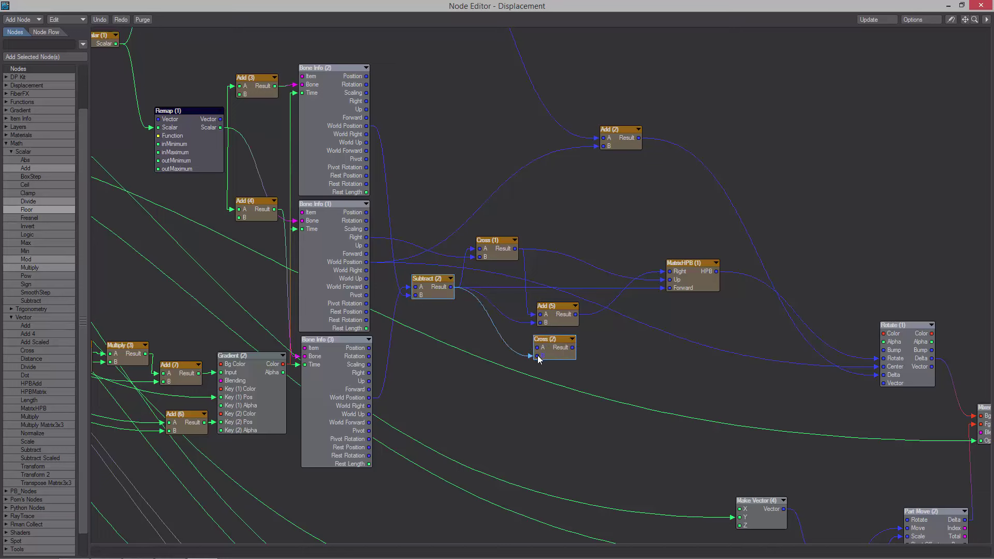
Replace Add (5) with Cross (2), feeding Cross (1) into its A input and its result into MatrixHPB (1)'s Right, and delete Add (5)
drag(520, 255, 530, 263)
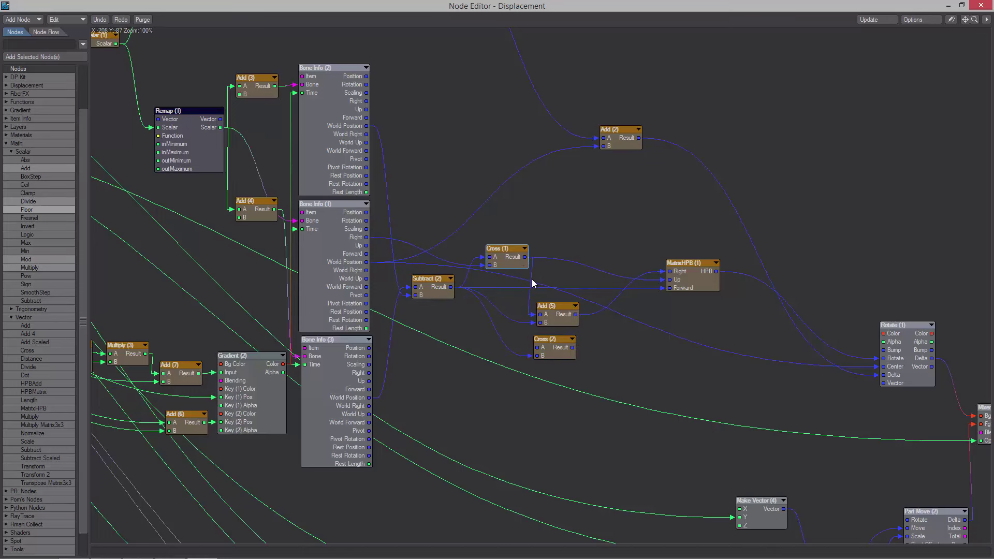
drag(553, 344, 552, 346)
drag(573, 347, 580, 343)
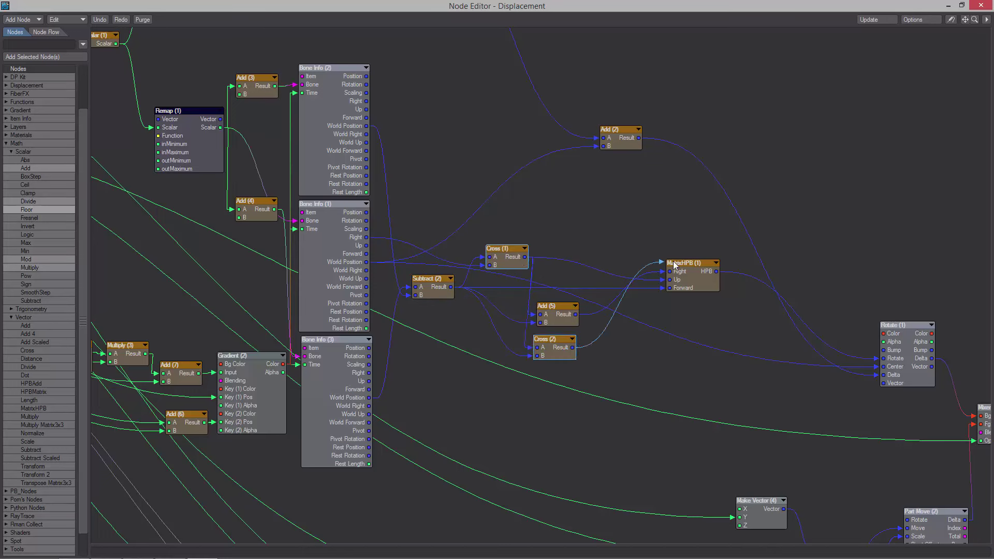
drag(674, 262, 673, 271)
click(552, 312)
key(Delete)
drag(551, 341, 568, 314)
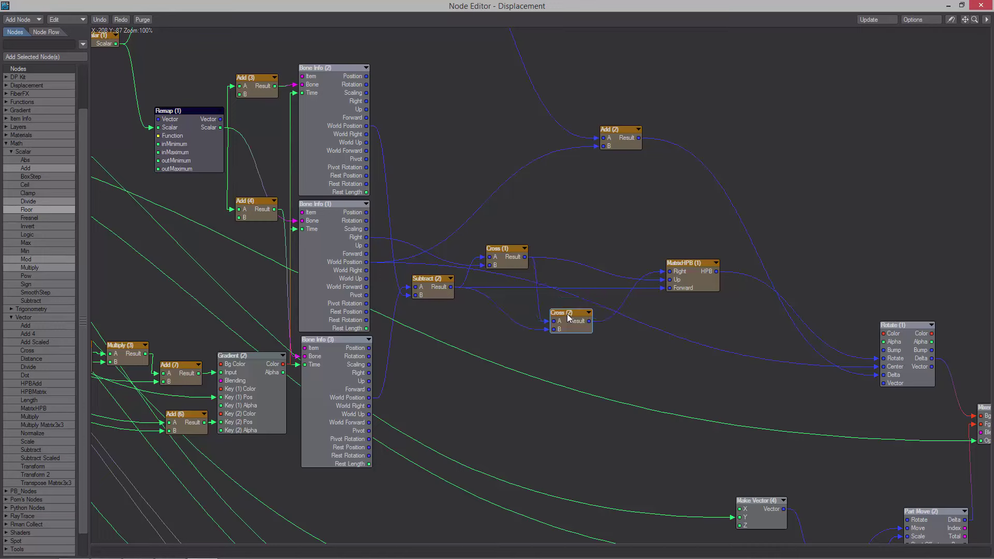
Arrange Subtract (2), Cross (1), Cross (2) and MatrixHPB (1) into a compact cluster beside the Bone Info nodes
key(s)
click(577, 116)
middle_drag(616, 283, 659, 314)
click(470, 318)
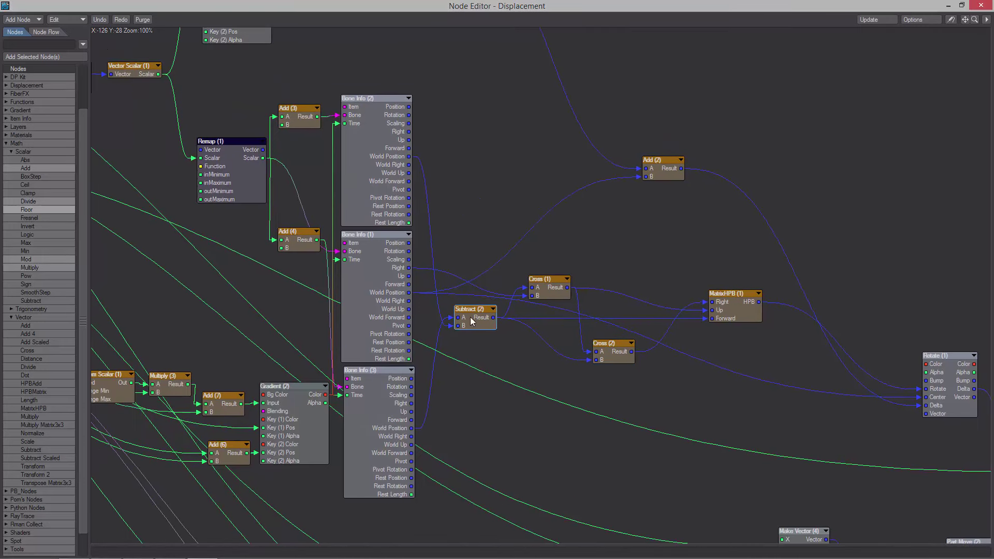
drag(472, 321, 468, 319)
drag(546, 291, 540, 275)
drag(614, 352, 594, 346)
drag(731, 309, 654, 266)
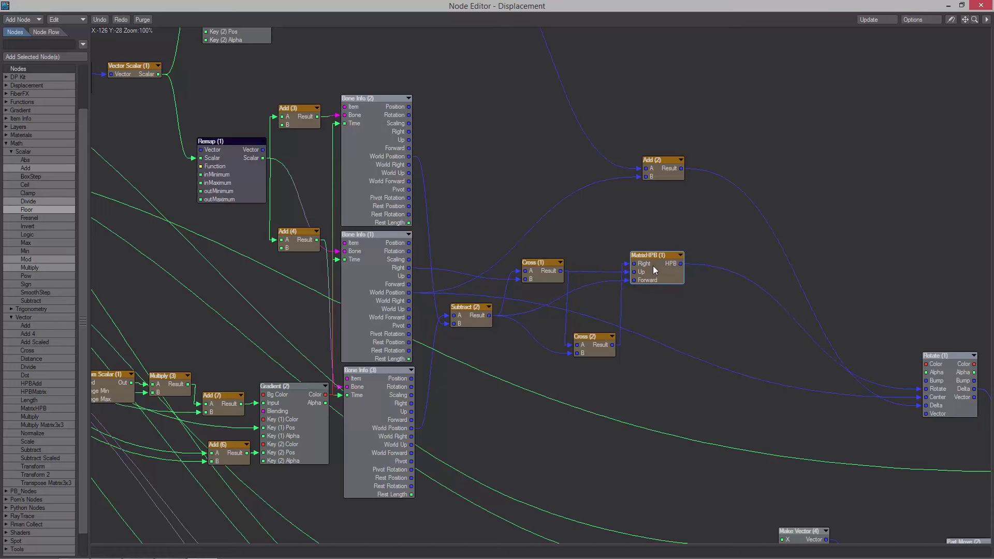
drag(467, 316, 484, 355)
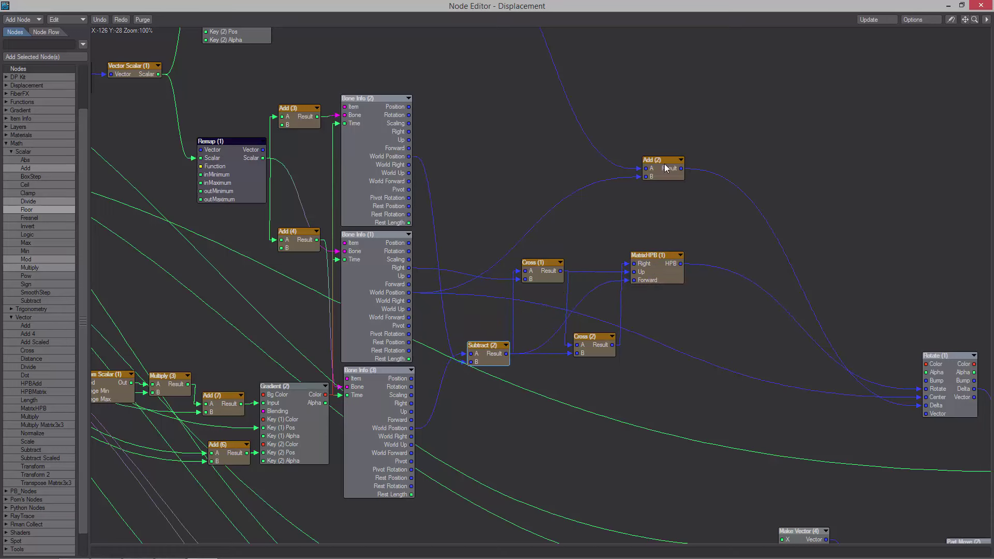
drag(665, 256, 663, 256)
Set Add (2) just above MatrixHPB (1) and bring Rotate (1), Mixer (1) and the Displacement output in close behind it
drag(671, 161, 663, 215)
middle_drag(700, 237, 621, 230)
middle_drag(602, 311, 483, 278)
mouse_move(744, 342)
mouse_down()
mouse_move(630, 259)
mouse_move(518, 235)
mouse_up()
mouse_move(848, 416)
middle_down()
mouse_move(756, 359)
mouse_move(697, 338)
middle_up()
drag(810, 372, 612, 260)
drag(690, 339, 437, 241)
Move Part Move (2), Scale (3) and Make Vector (4) in beneath Rotate (1) and Mixer (1)
middle_drag(510, 363, 541, 289)
drag(708, 423, 486, 324)
drag(658, 377, 401, 254)
middle_drag(247, 278, 412, 332)
drag(399, 294, 424, 315)
click(483, 253)
middle_drag(565, 330, 567, 302)
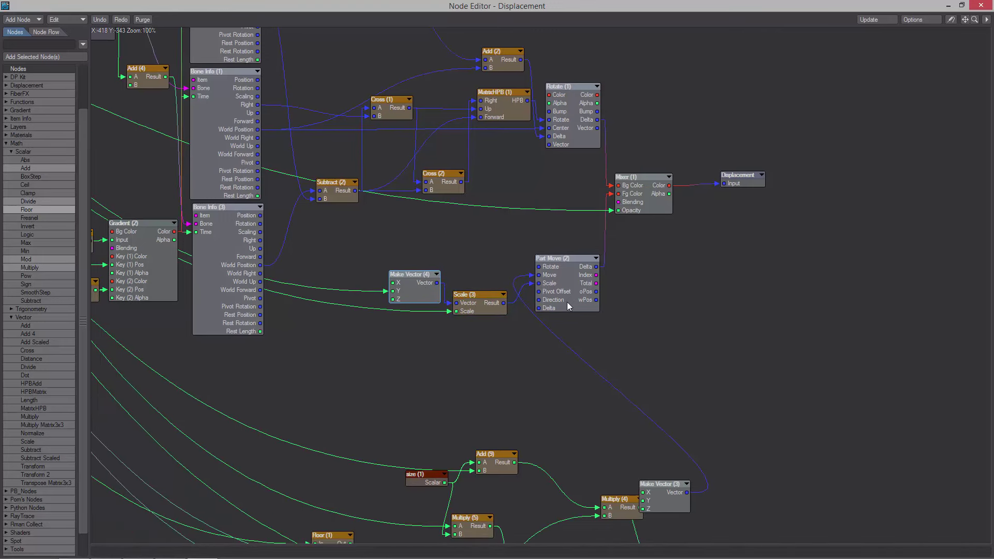
Move the grid-layout maths nodes up beneath Part Move (2), and even out Part Move (2), Scale (3) and Make Vector (4)
drag(576, 291, 579, 291)
middle_drag(589, 442, 630, 256)
drag(760, 443, 375, 254)
middle_drag(434, 212, 491, 247)
drag(760, 340, 602, 225)
middle_drag(628, 201, 654, 377)
drag(687, 302, 694, 303)
drag(603, 331, 616, 332)
drag(543, 309, 550, 311)
Line up Add (9), Multiply (5), Multiply (4), Make Vector (3), Multiply (6) and Floor (2) in compact rows
middle_drag(514, 313, 563, 281)
drag(492, 402, 510, 397)
drag(511, 337, 511, 357)
drag(507, 401, 513, 397)
middle_drag(560, 387, 556, 360)
drag(617, 354, 587, 359)
drag(674, 336, 677, 335)
drag(639, 435, 622, 390)
middle_drag(607, 443, 670, 447)
drag(567, 369, 568, 365)
mouse_move(621, 439)
mouse_down()
mouse_move(623, 402)
mouse_move(618, 431)
mouse_up()
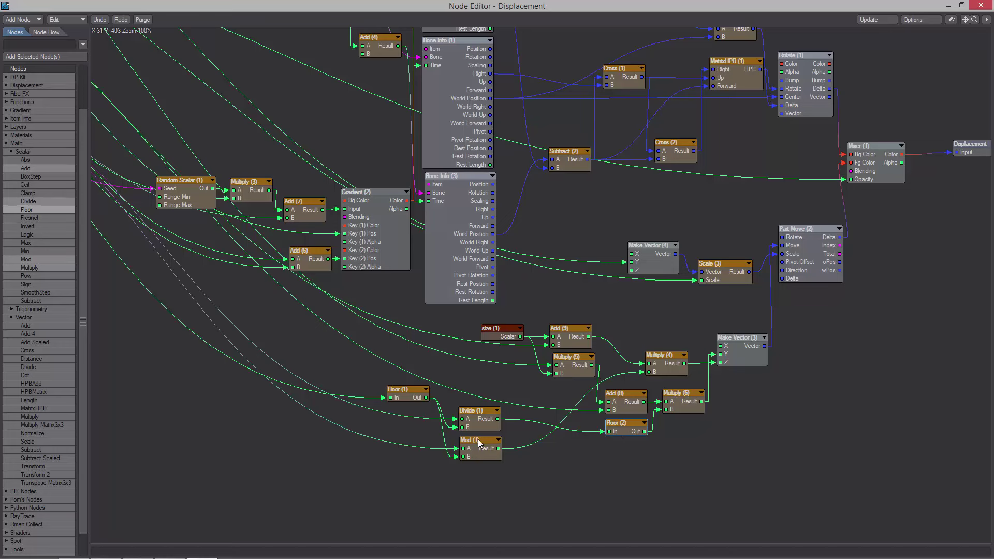
Place Mod (1) under Multiply (5) and Divide (1) next to Floor (2), shifting Floor (1) slightly towards them
drag(471, 457, 510, 405)
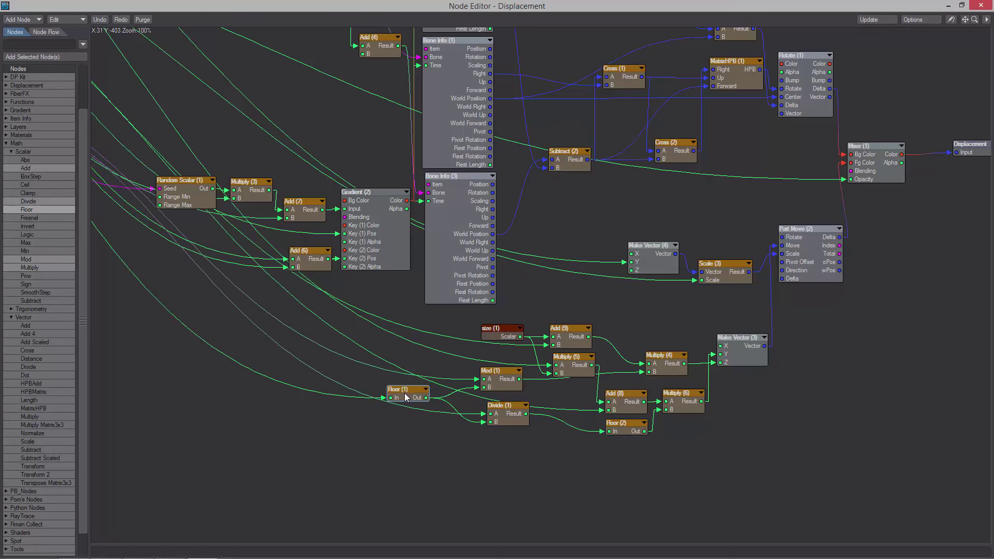
drag(405, 393, 426, 395)
drag(496, 379, 563, 393)
drag(512, 415, 573, 431)
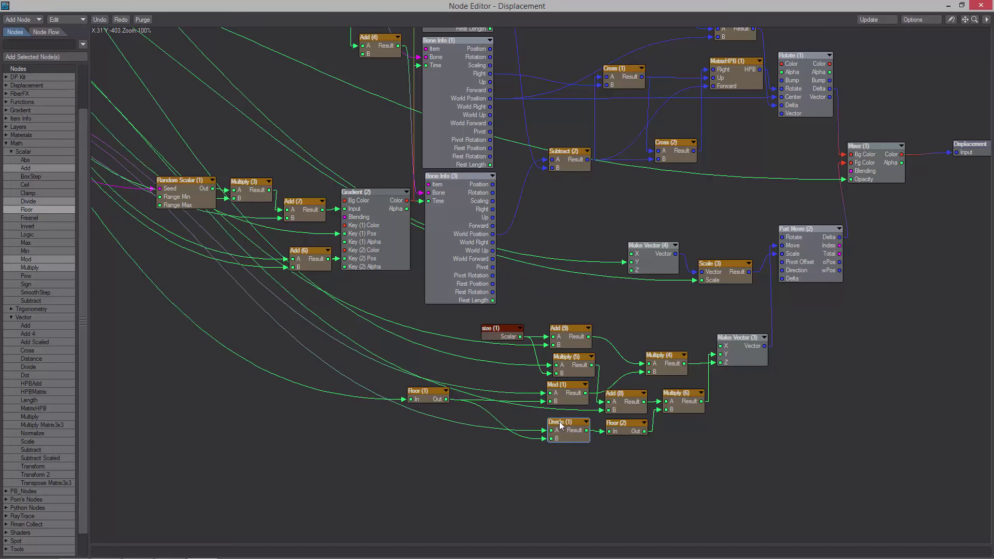
drag(560, 393, 562, 360)
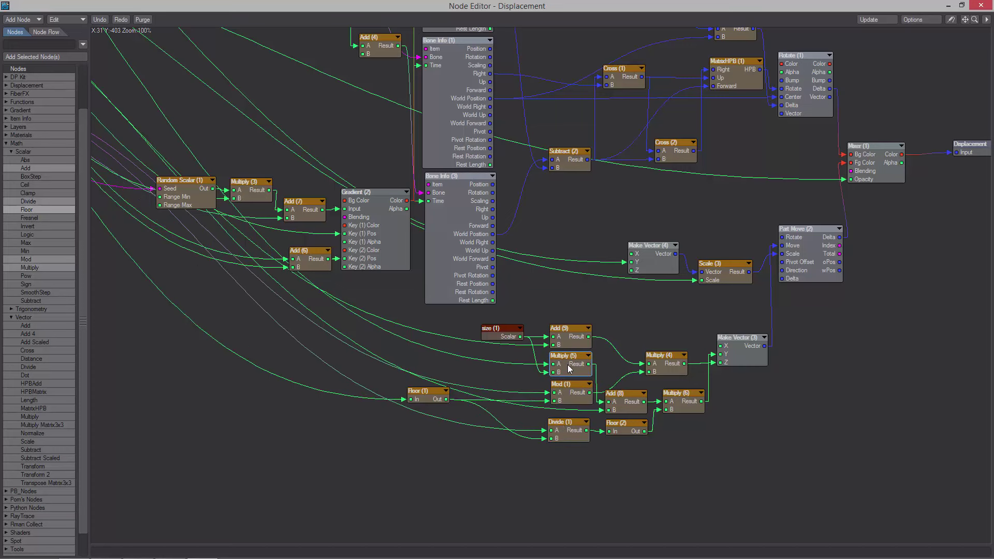
Space out the grid nodes by offsetting Mod (1), Divide (1) and Floor (2) from Multiply (5) and Multiply (4)
middle_drag(560, 385, 557, 368)
drag(565, 373, 542, 371)
drag(562, 406, 536, 405)
drag(627, 408, 602, 413)
mouse_move(568, 346)
mouse_down()
mouse_move(580, 343)
mouse_move(567, 309)
mouse_move(574, 337)
mouse_up()
drag(655, 347, 661, 338)
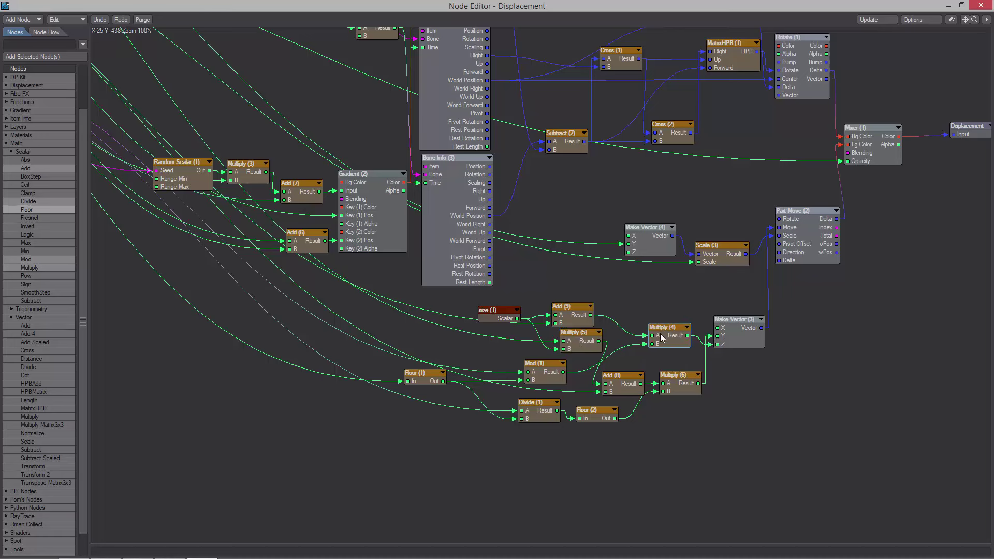